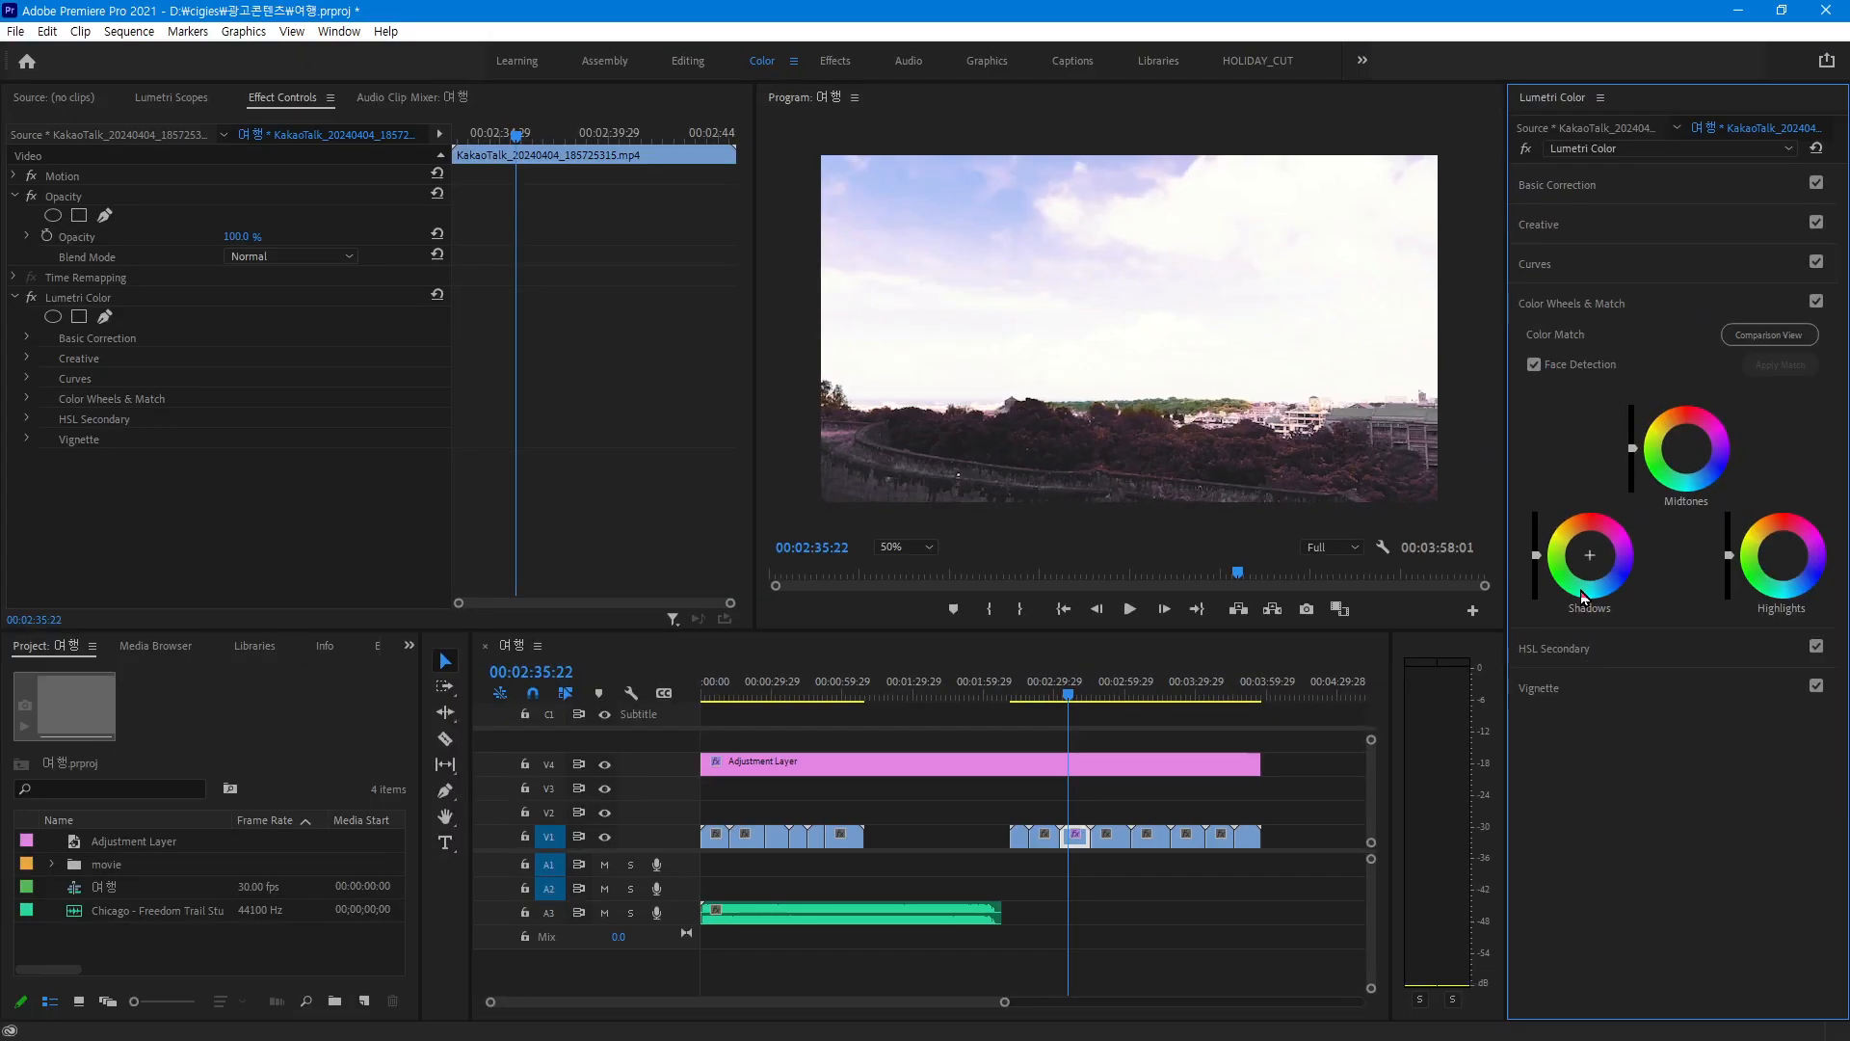
Tint the Shadows wheel slightly magenta and the Midtones wheel slightly green, and keep the Highlights wheel near neutral
drag(1611, 588, 1604, 545)
mouse_move(1702, 477)
mouse_down()
mouse_move(1669, 479)
mouse_move(1679, 431)
mouse_move(1686, 465)
mouse_up()
double_click(1685, 465)
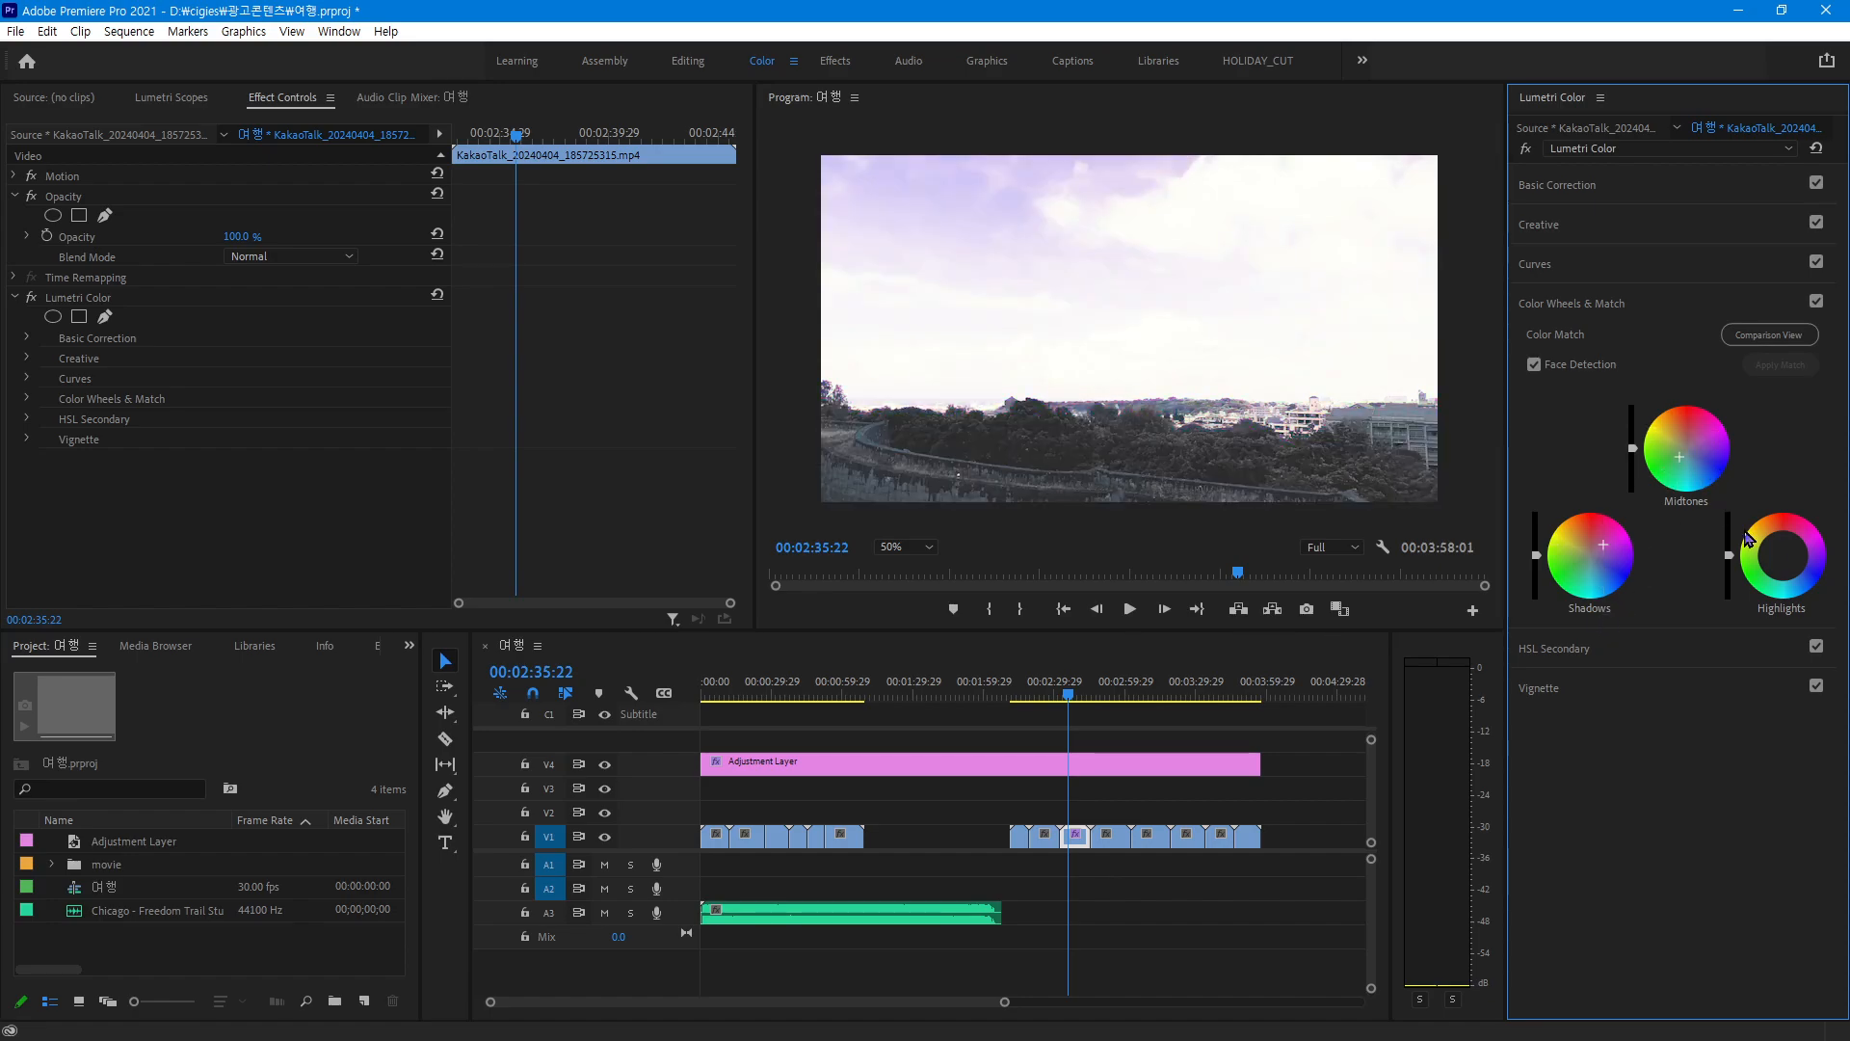
mouse_move(1788, 592)
mouse_down()
mouse_move(1770, 554)
mouse_move(1777, 578)
mouse_up()
double_click(1776, 578)
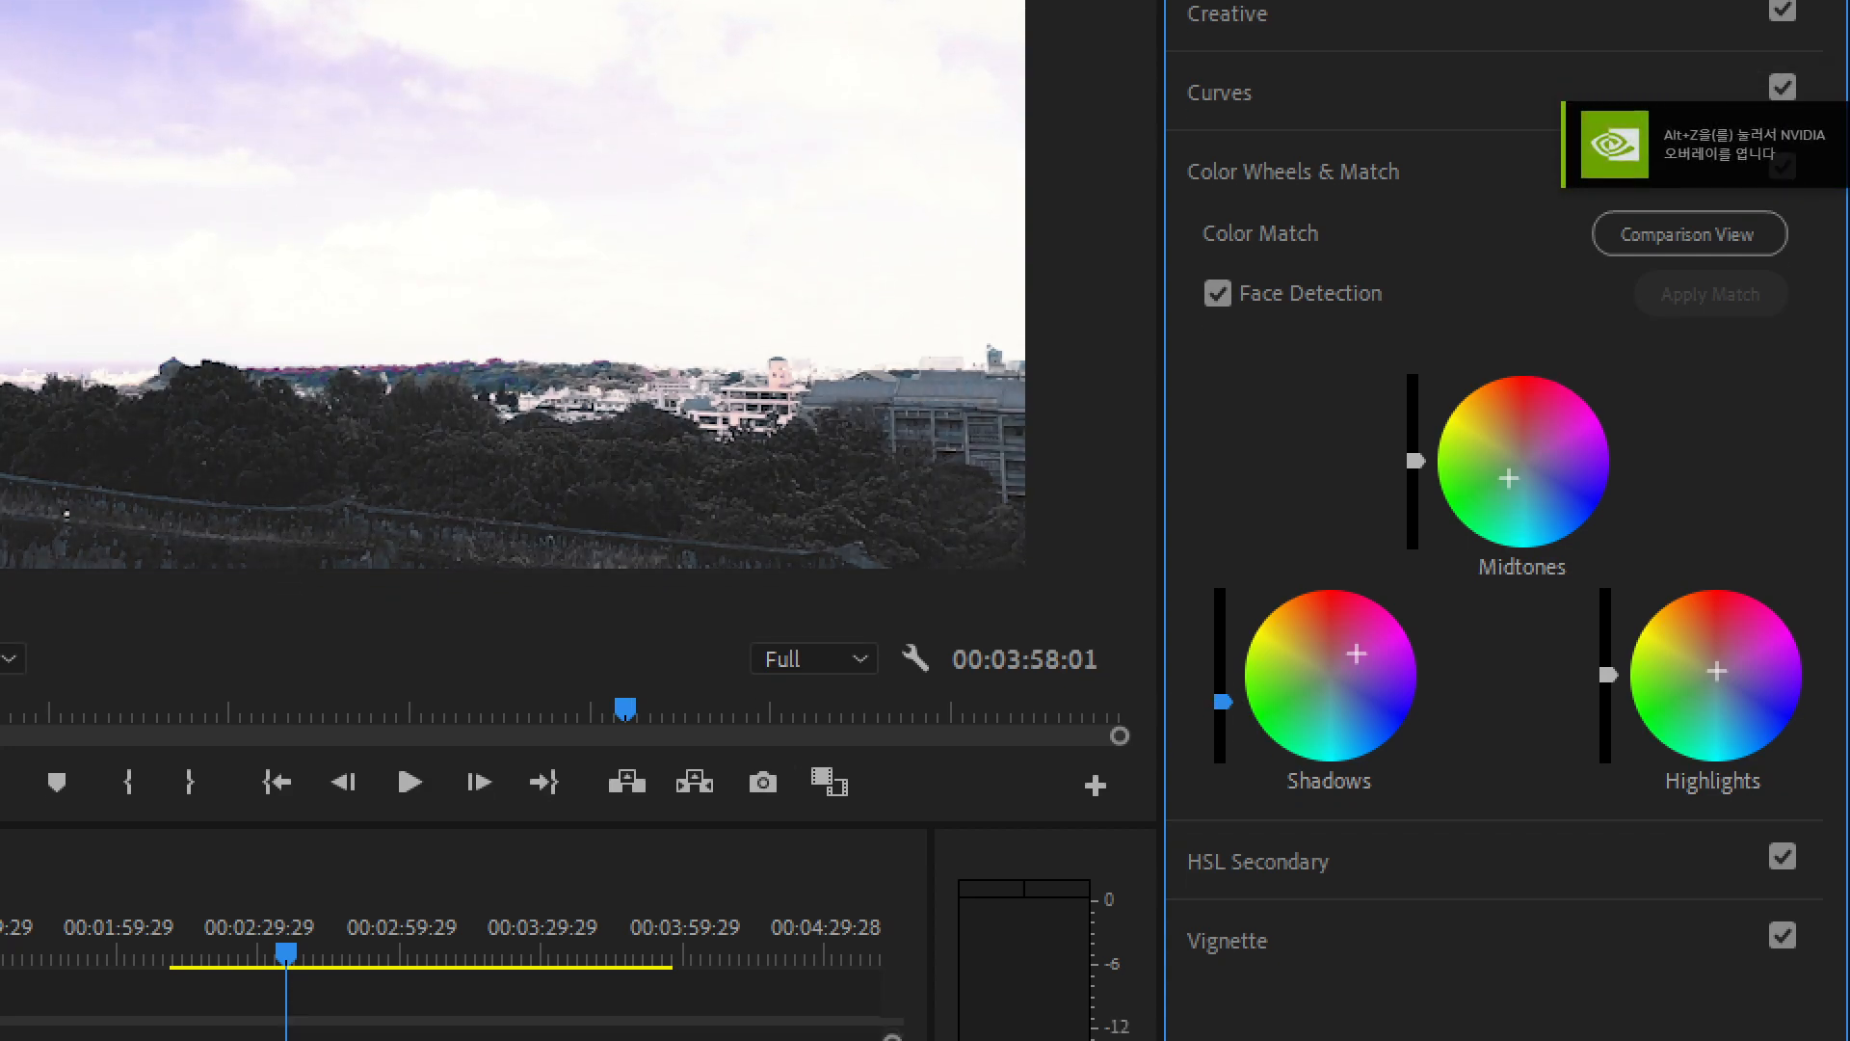
Raise the Shadows brightness, lower the Highlights brightness slightly, and shift the Shadows tint further toward magenta
mouse_move(1223, 667)
mouse_down()
mouse_move(1223, 649)
mouse_move(1223, 694)
mouse_move(1223, 661)
mouse_up()
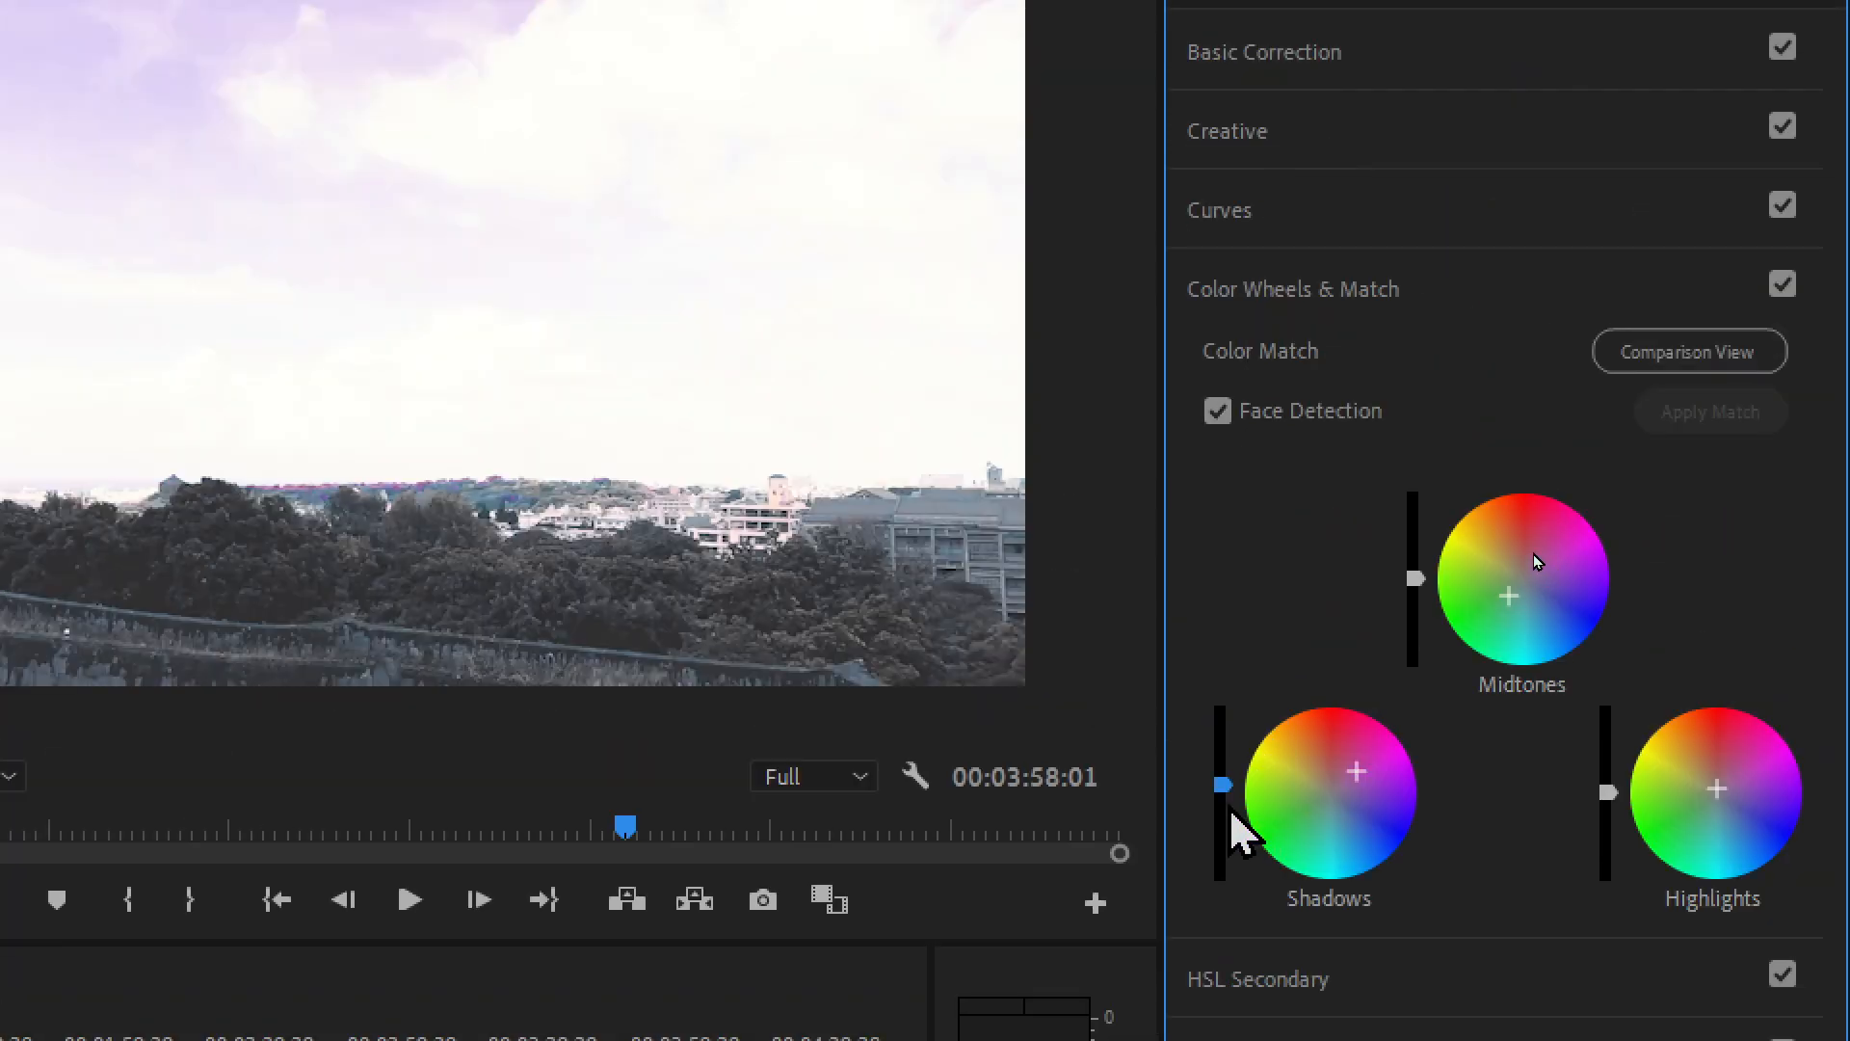
drag(1224, 785, 1224, 769)
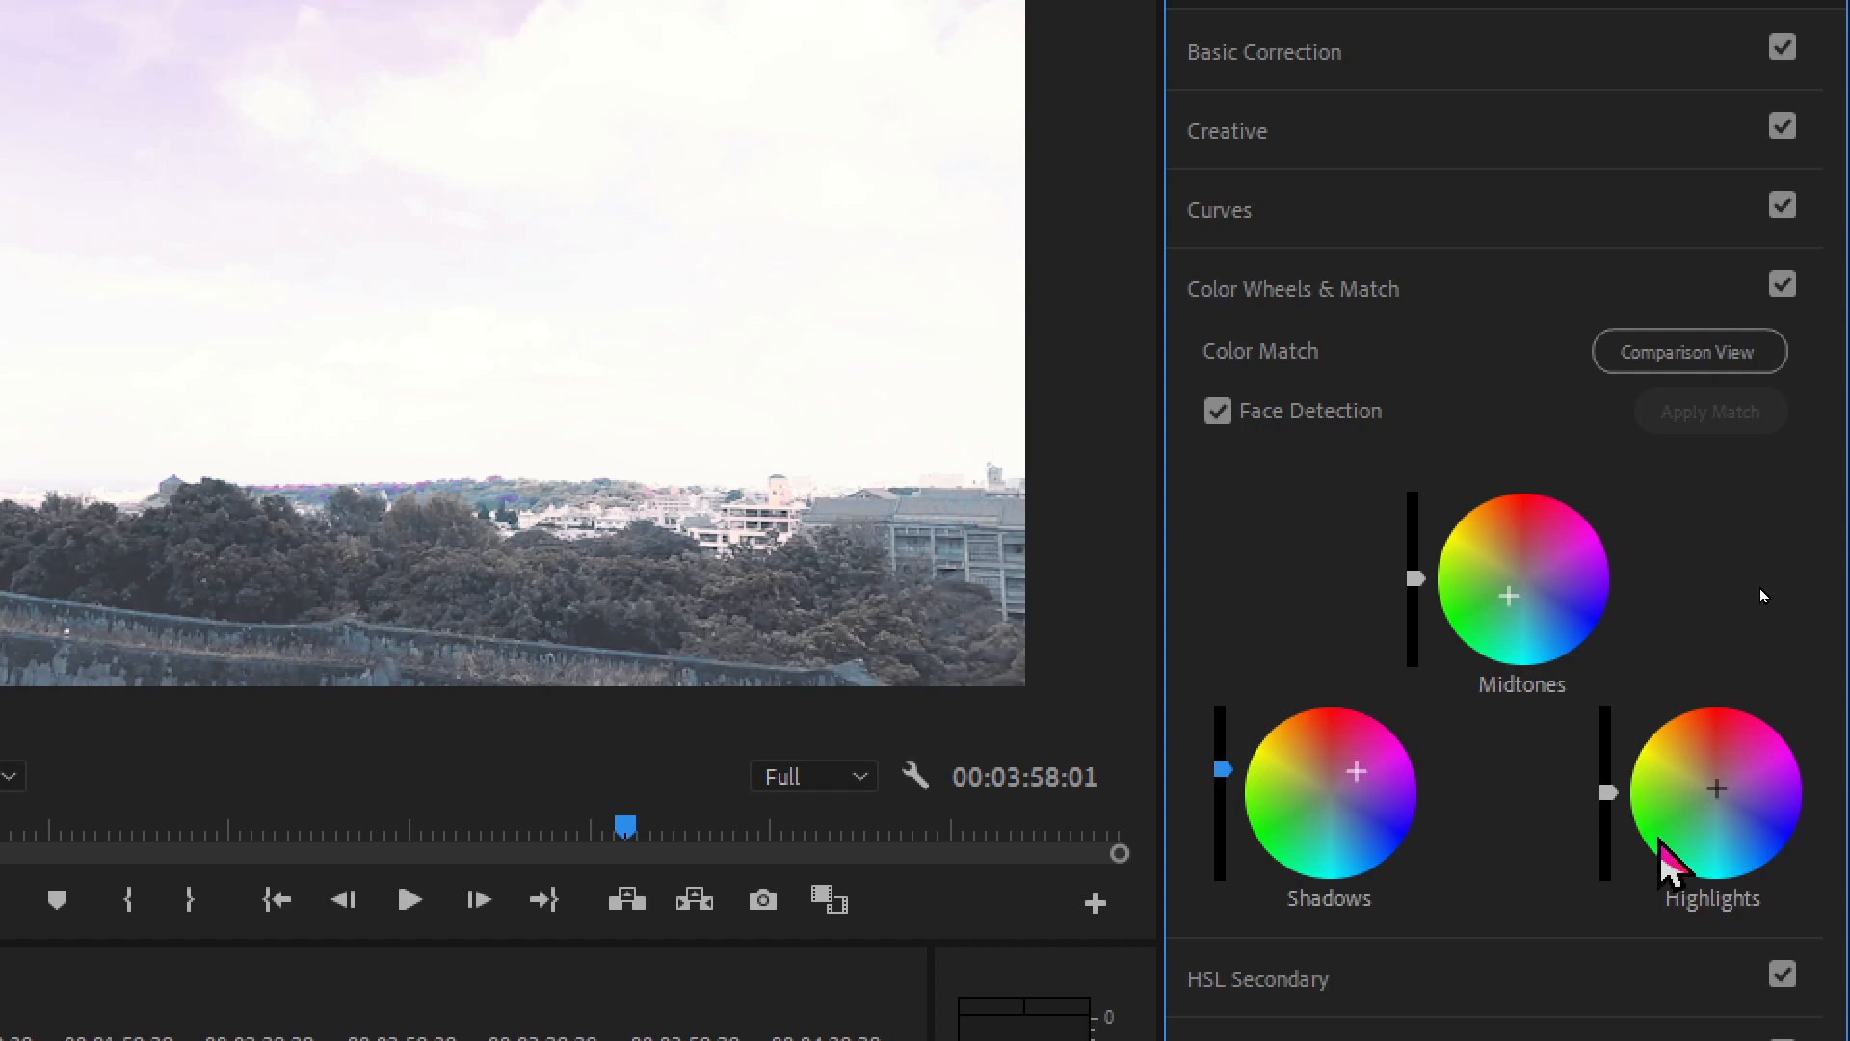
drag(1608, 792, 1608, 814)
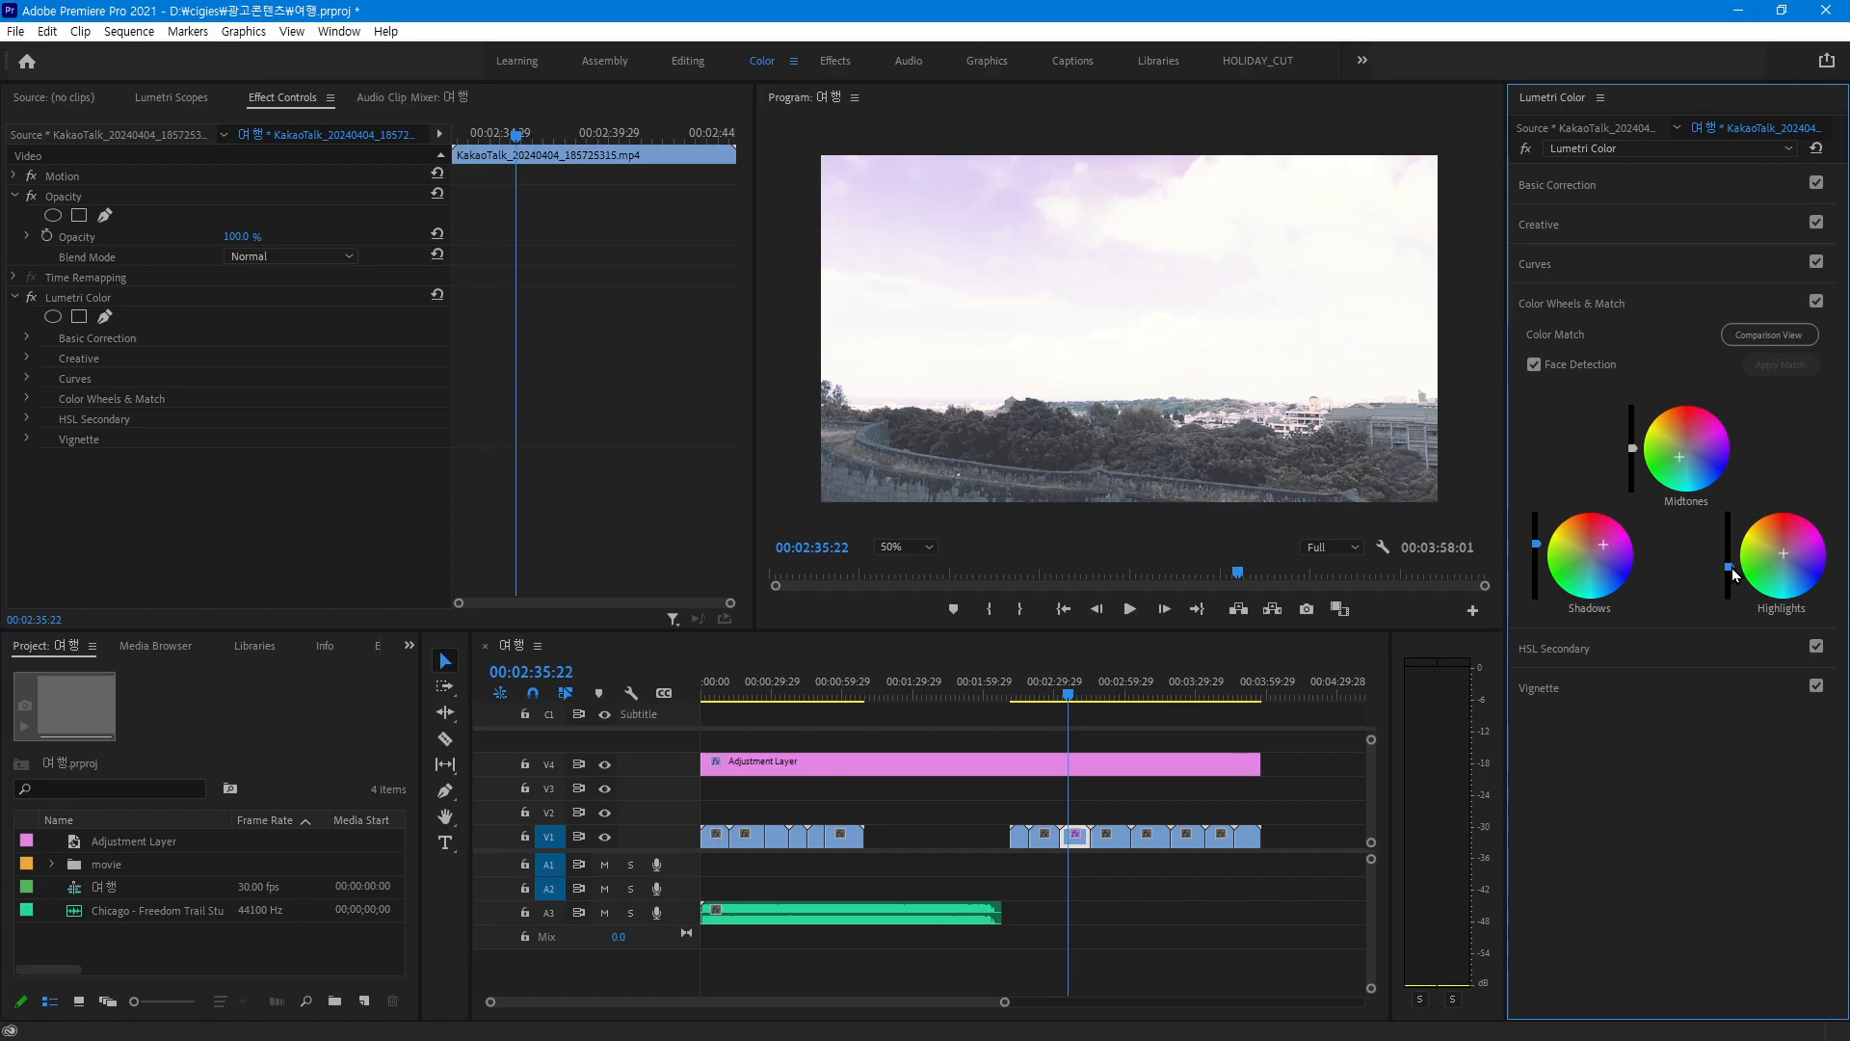
drag(1732, 569, 1730, 565)
mouse_move(1584, 537)
mouse_down()
mouse_move(1584, 559)
mouse_move(1610, 553)
mouse_up()
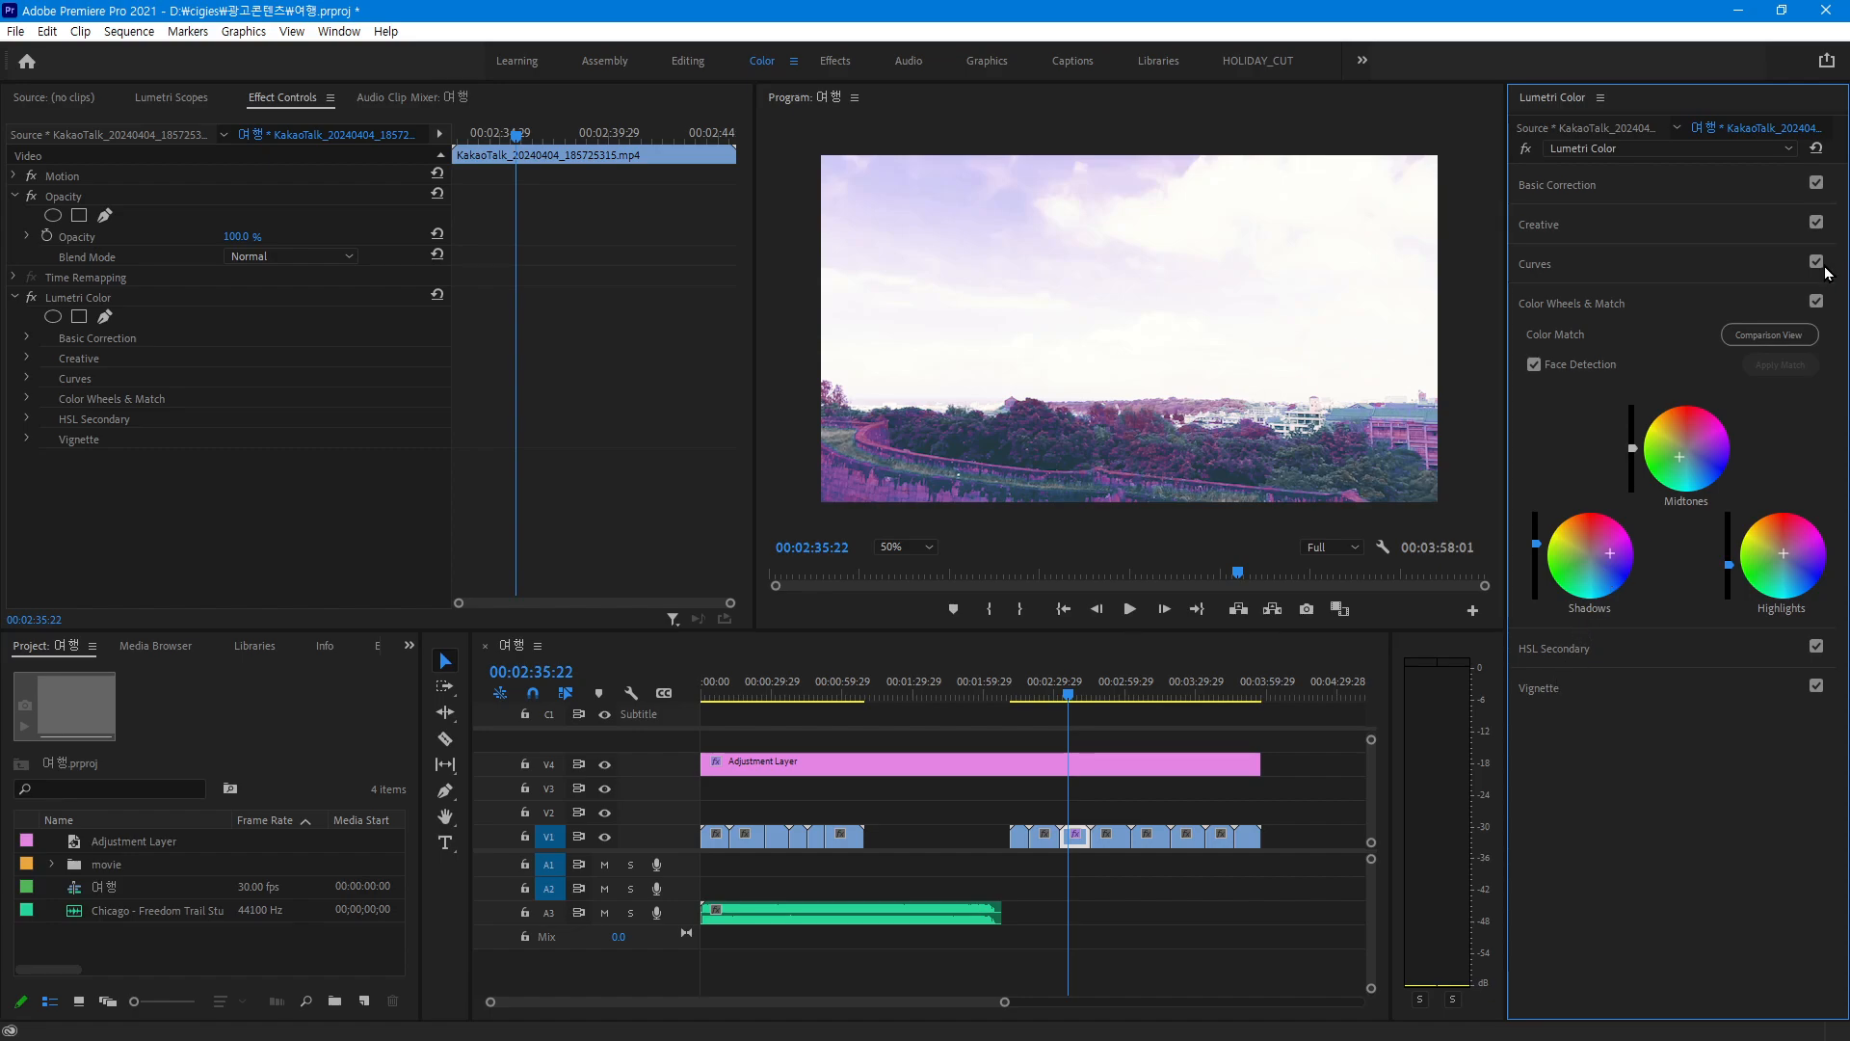
Examine the white, red, green and blue channels of the RGB Curves in Lumetri Color
click(1583, 304)
click(1542, 266)
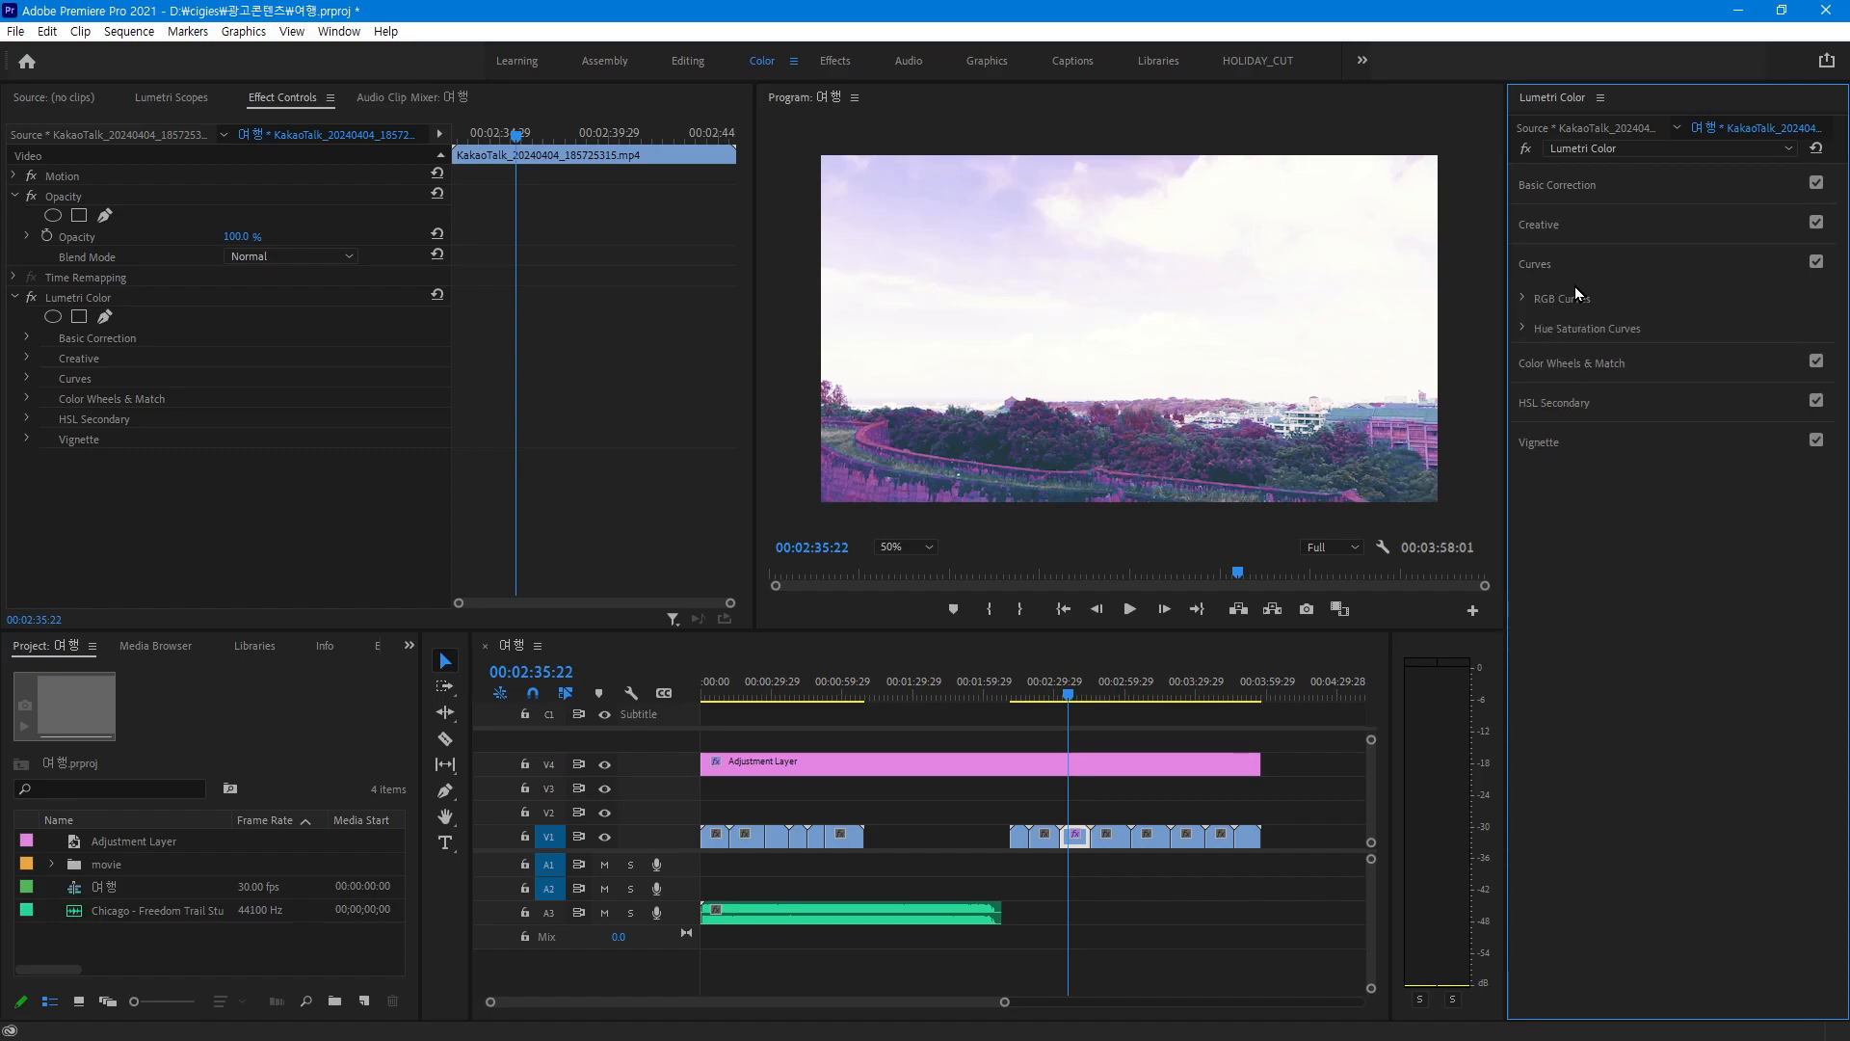
click(1525, 297)
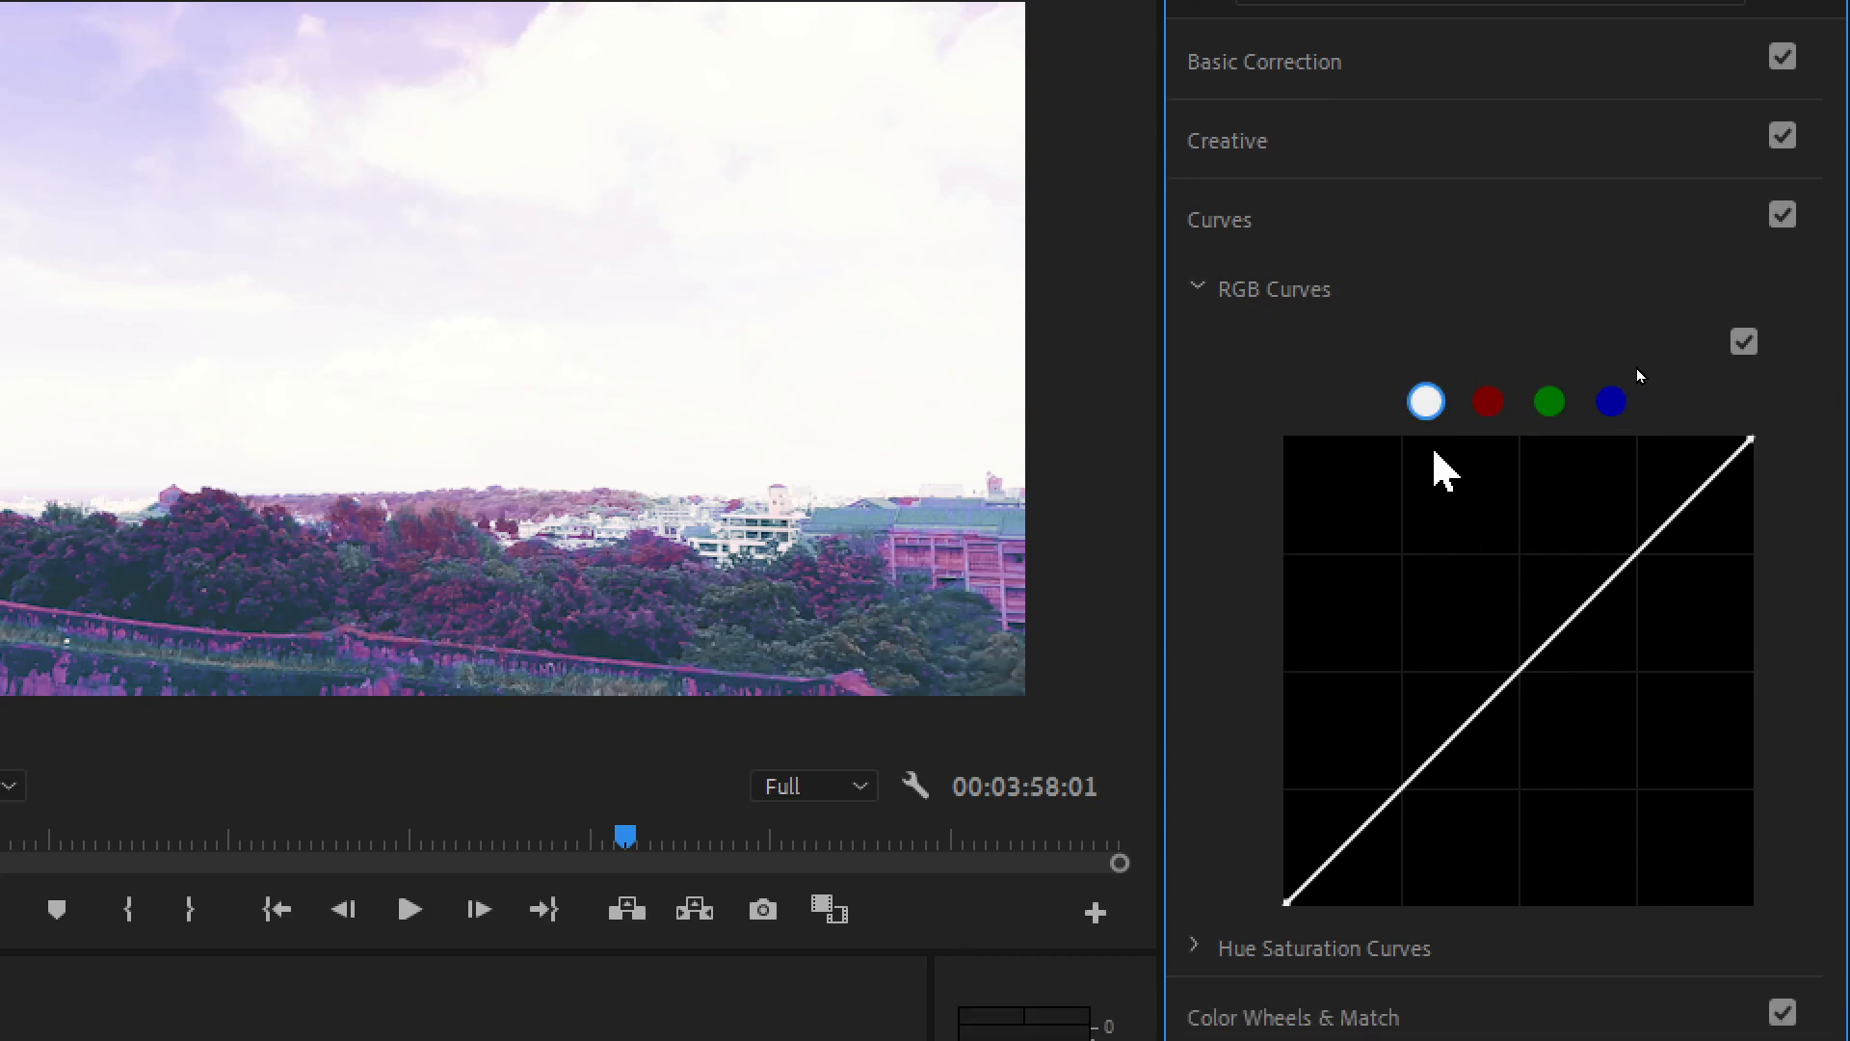
mouse_move(1439, 429)
mouse_down()
mouse_move(1388, 383)
mouse_move(1435, 358)
mouse_move(1422, 463)
mouse_up()
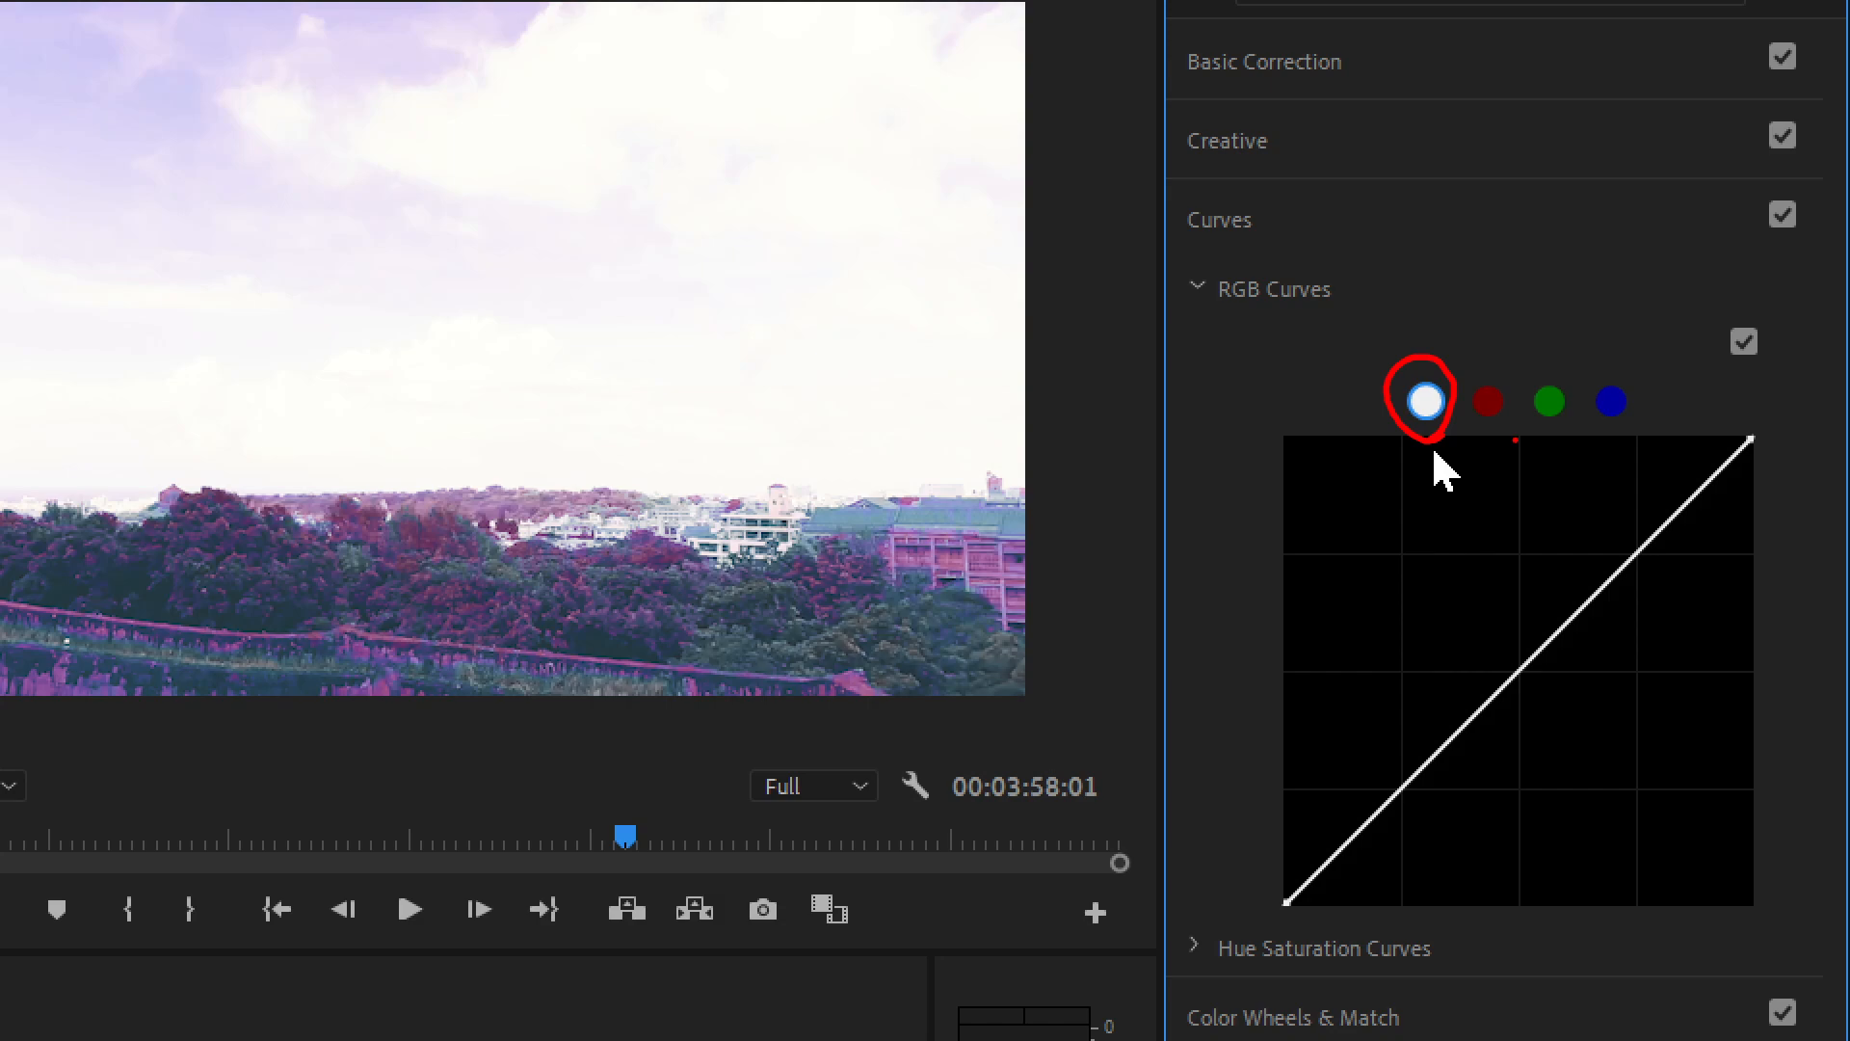
mouse_move(1515, 440)
mouse_down()
mouse_move(1493, 359)
mouse_move(1517, 438)
mouse_move(1592, 417)
mouse_move(1624, 464)
mouse_up()
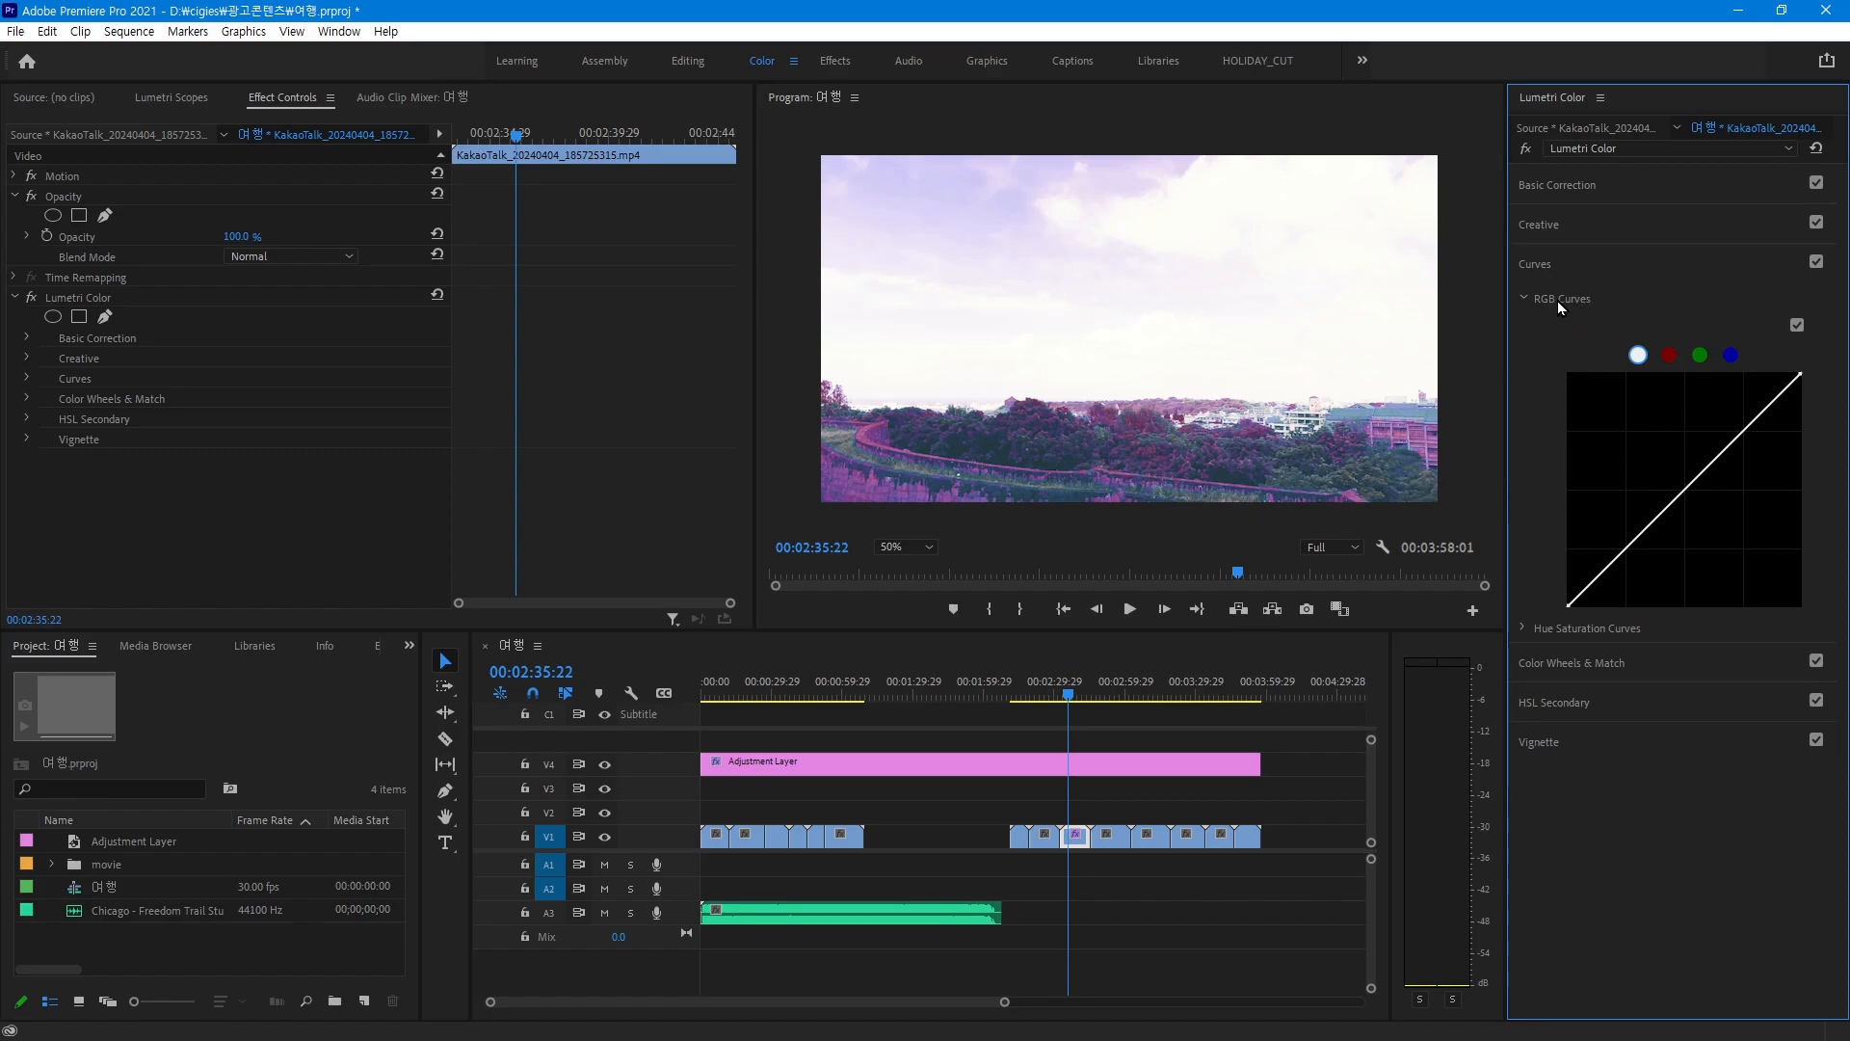
click(1552, 264)
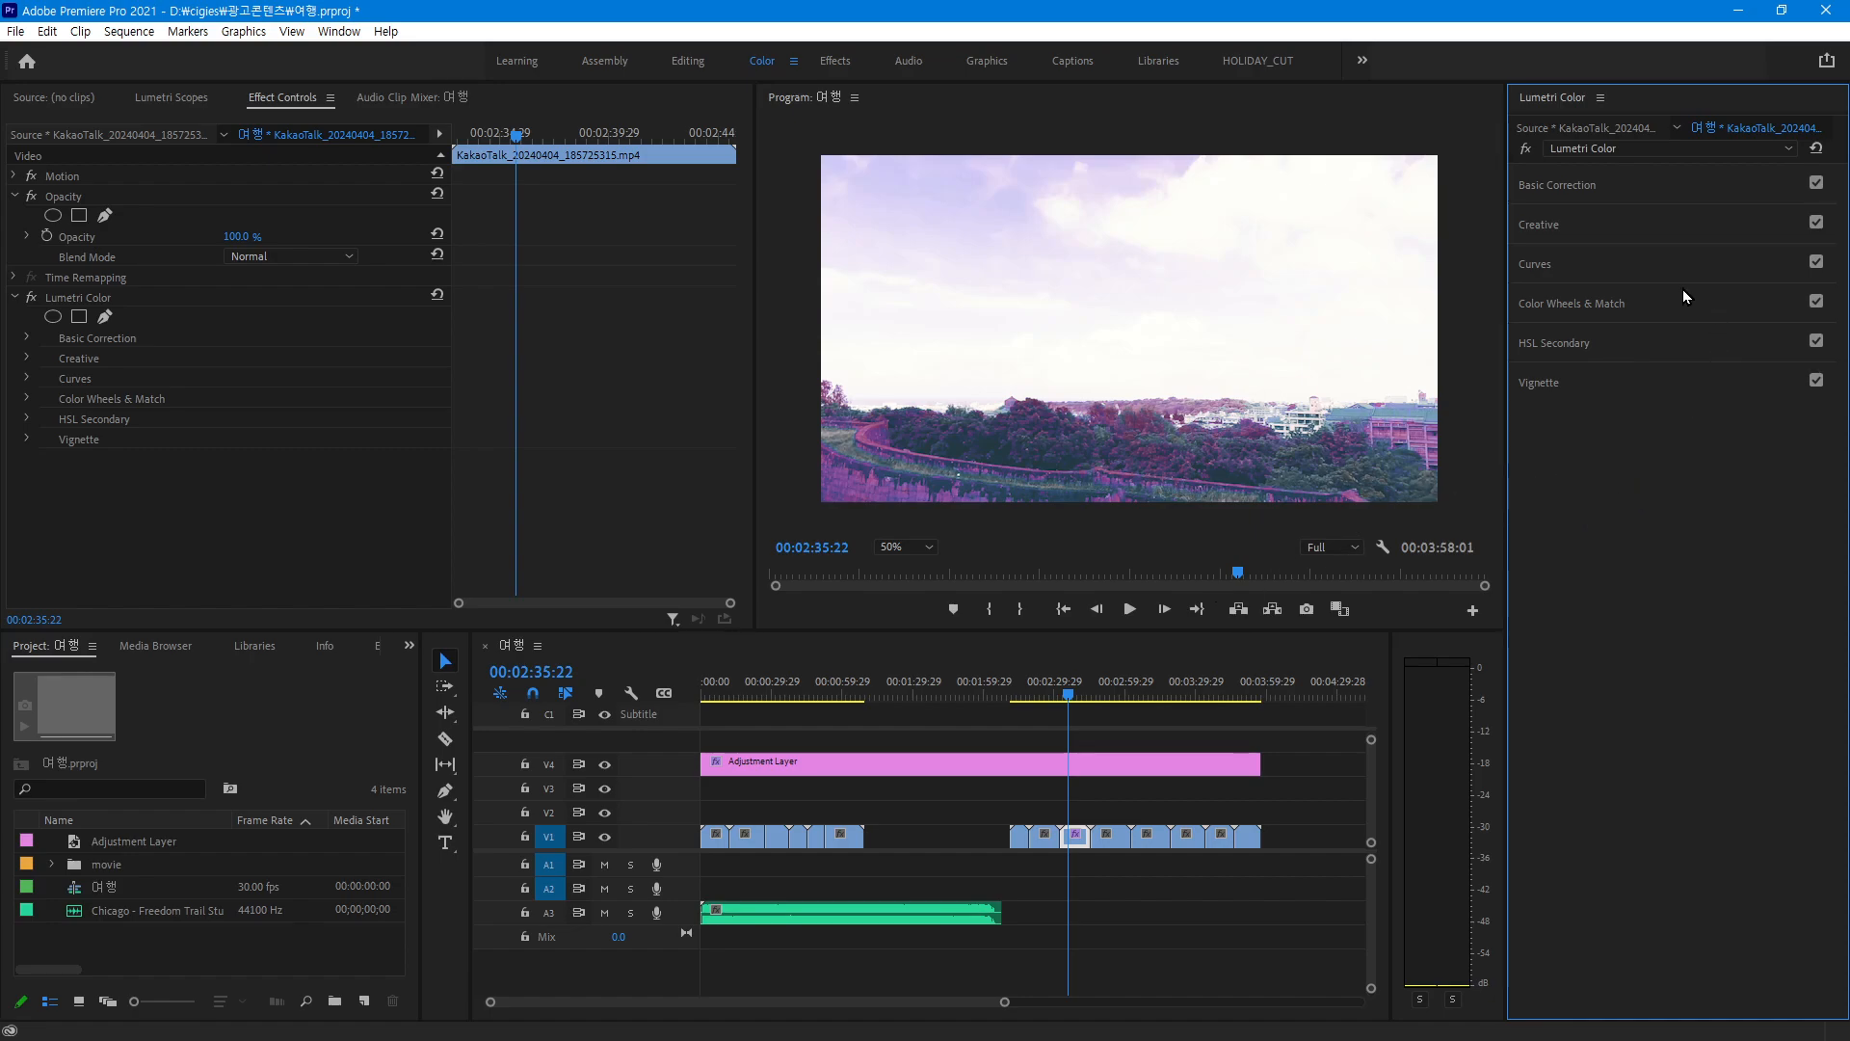
In Color Wheels & Match, lower the Midtones and Shadows brightness and shift the Midtones tint slightly toward magenta
click(1595, 306)
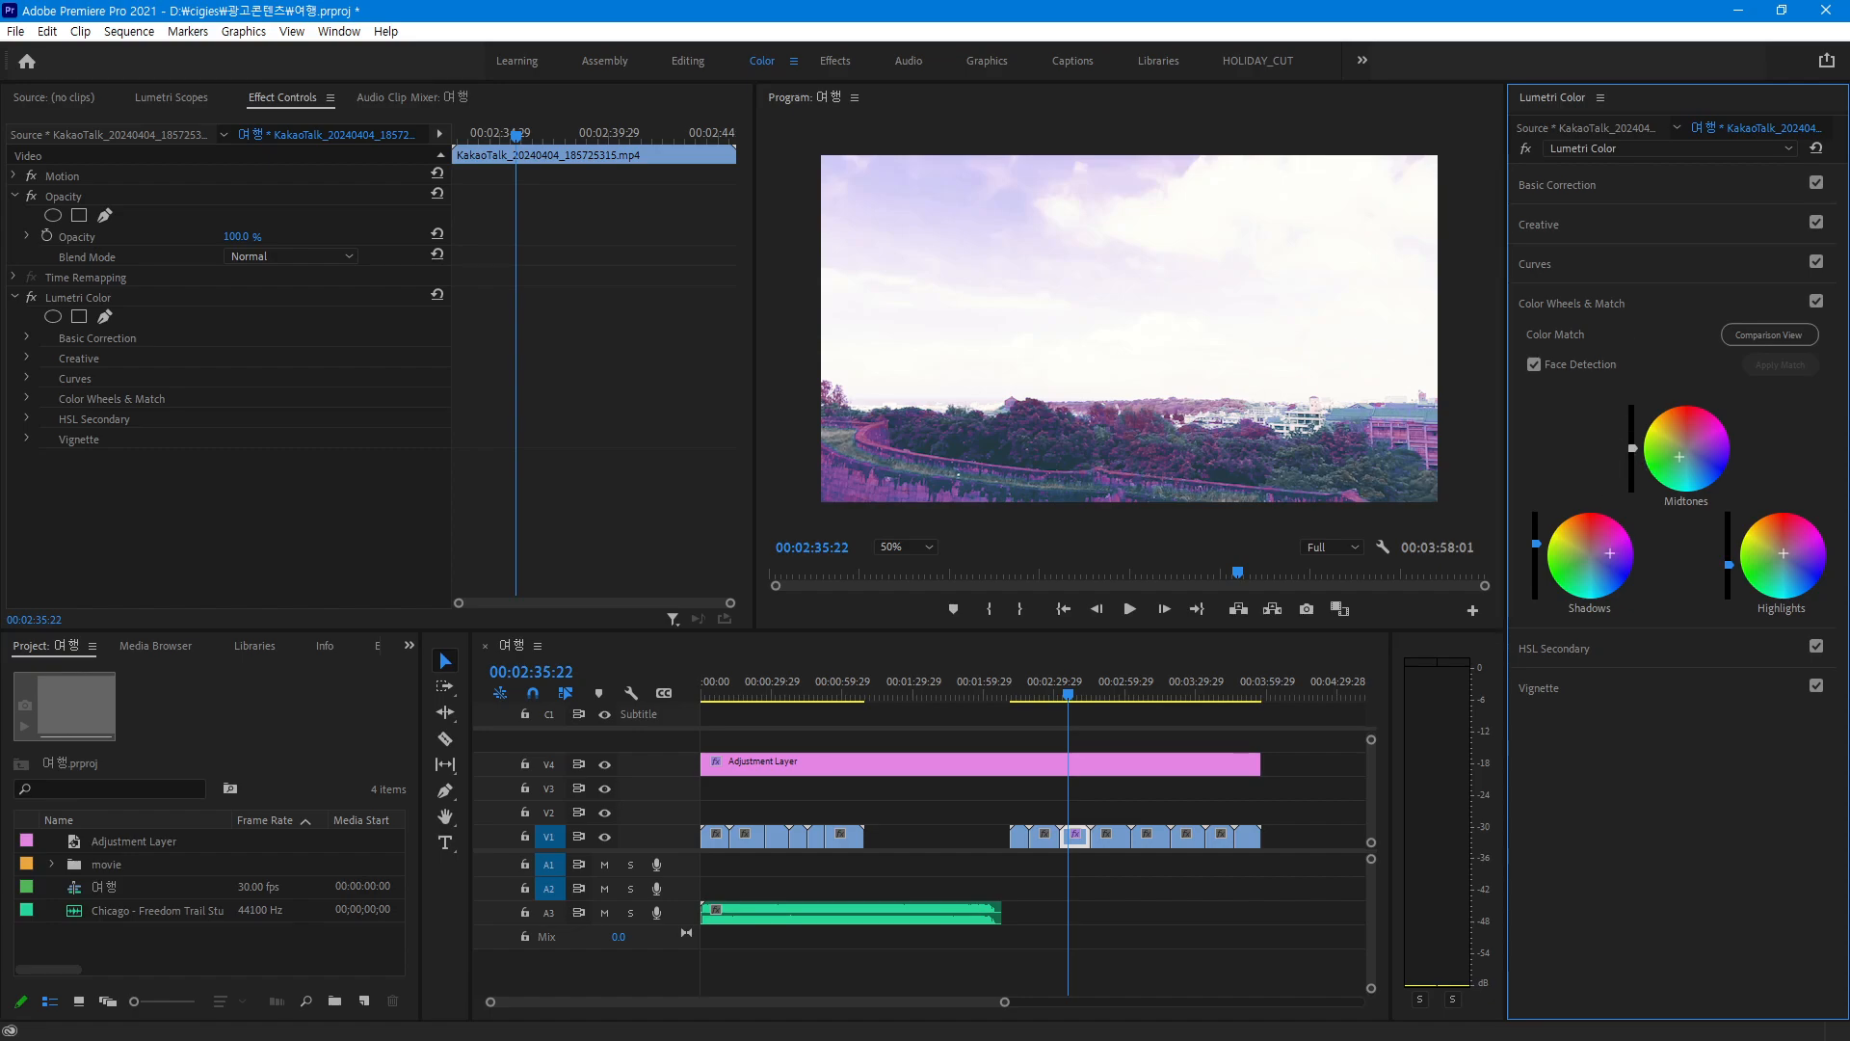
drag(1632, 448, 1632, 454)
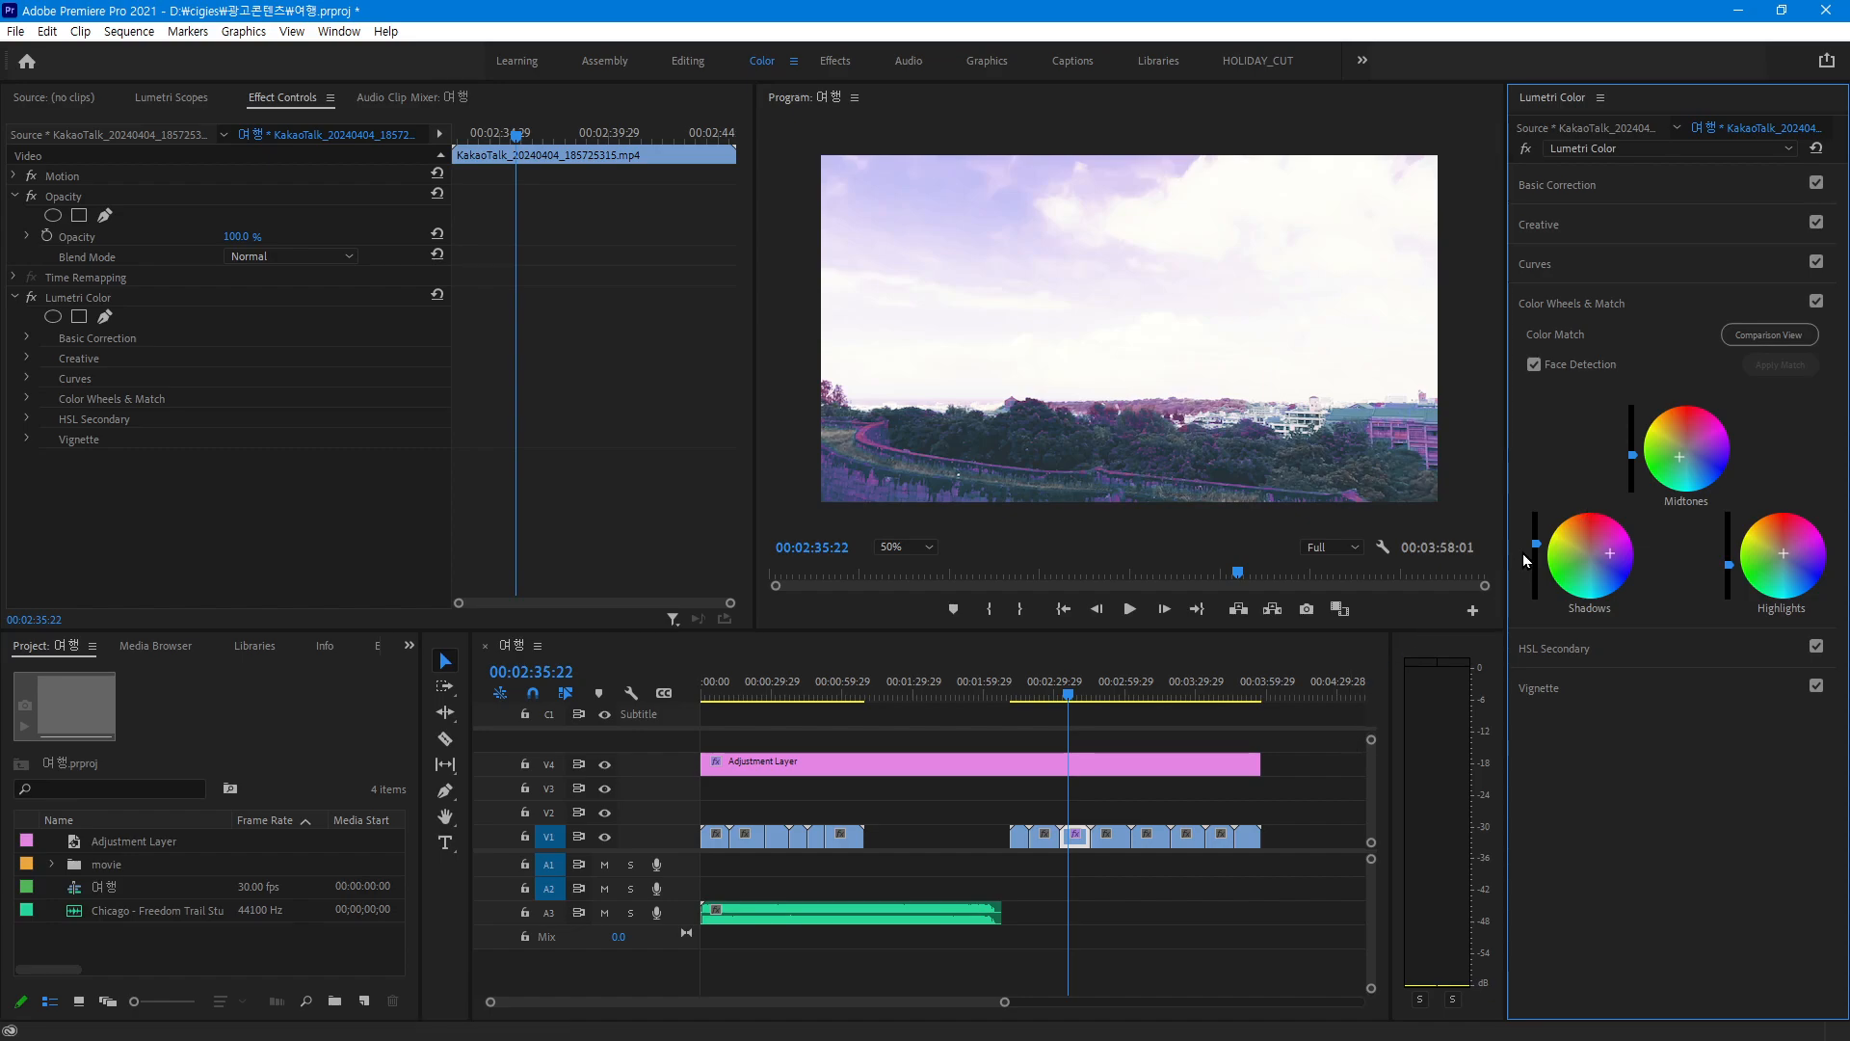
drag(1537, 544, 1536, 555)
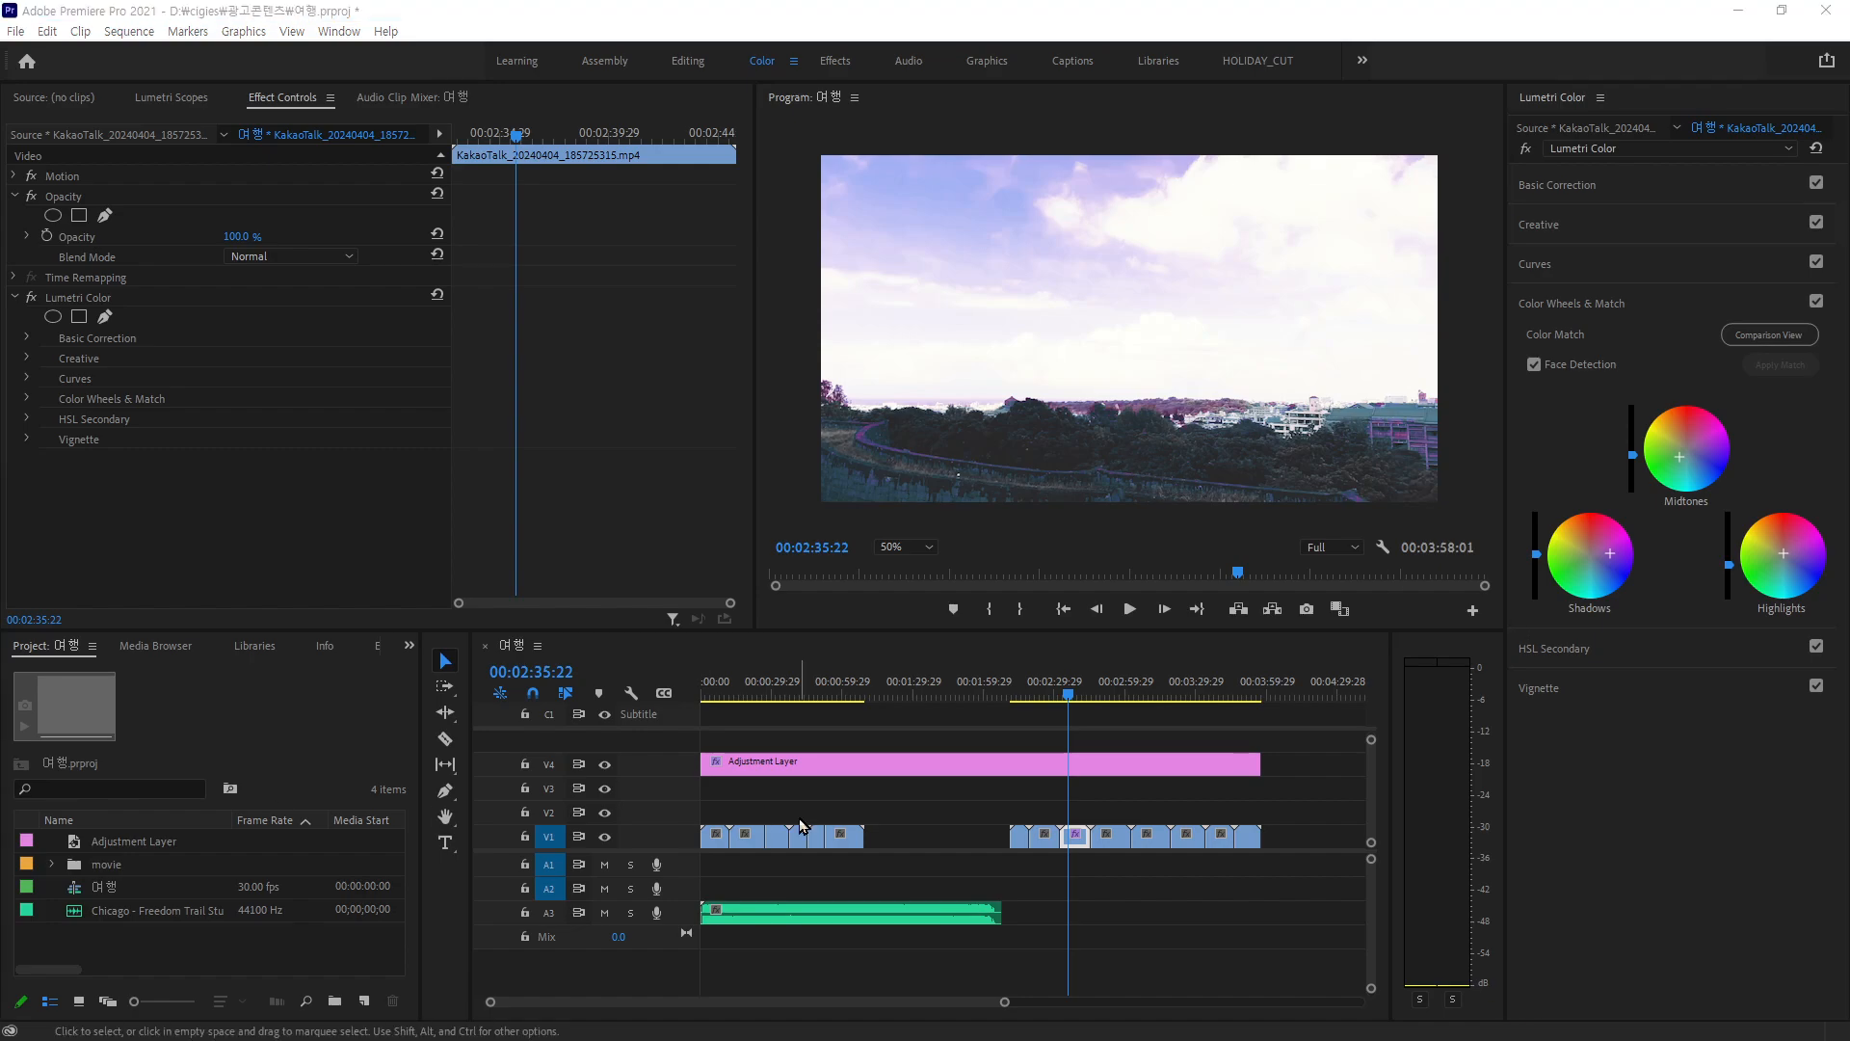
drag(1632, 454, 1671, 415)
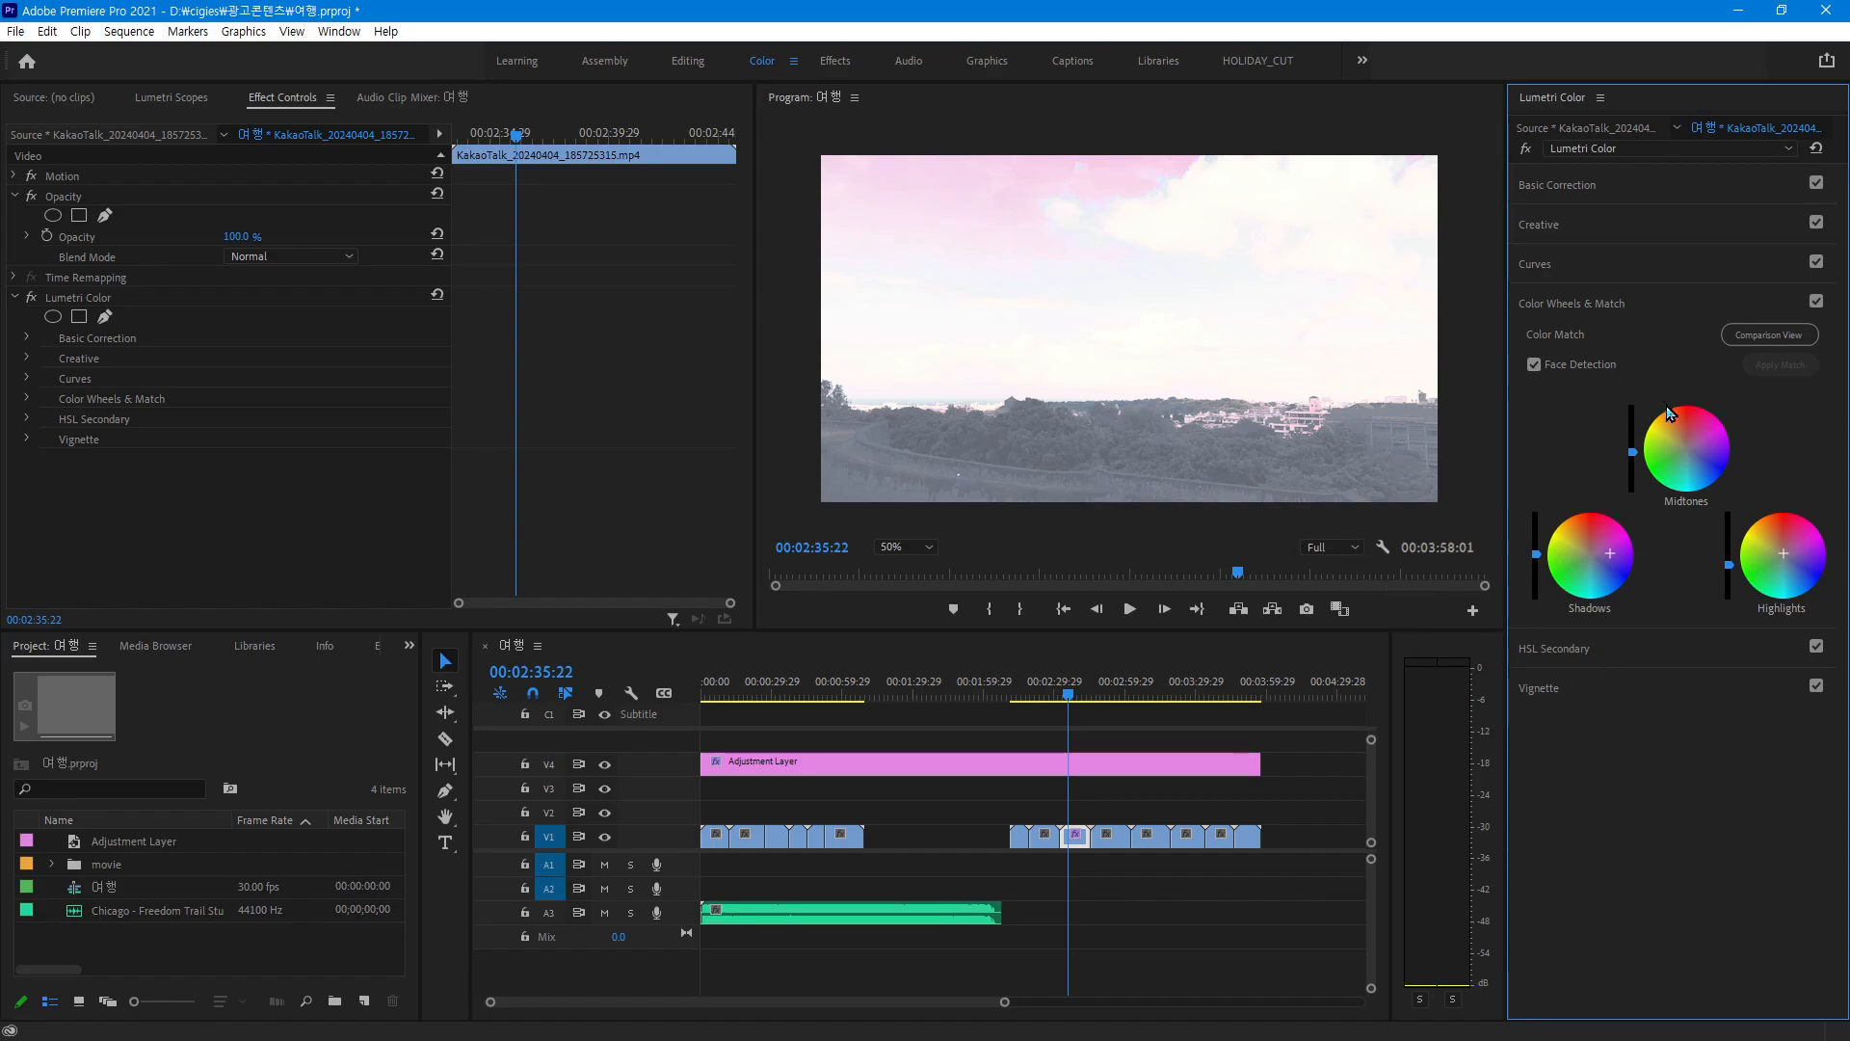
double_click(1670, 412)
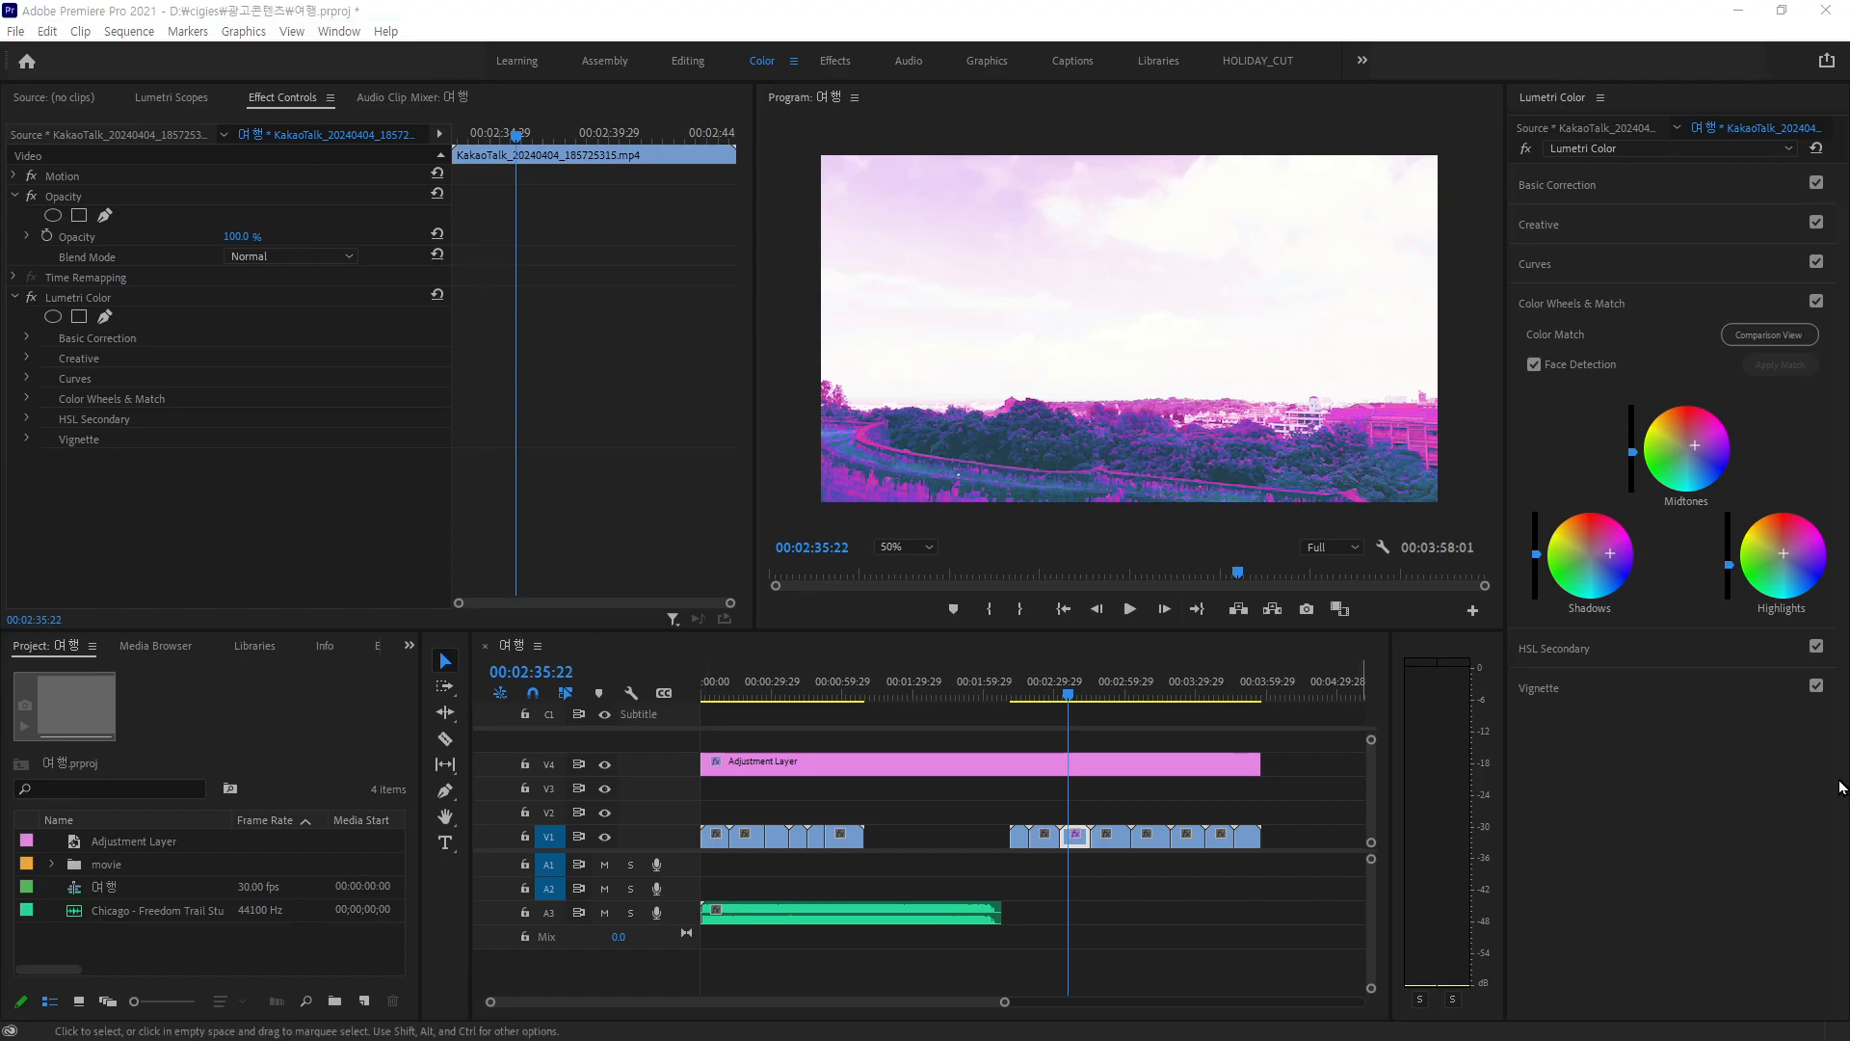
click(1656, 842)
Open HSL Secondary and disable Basic Correction, Creative, Curves, and Color Wheels & Match
click(1607, 311)
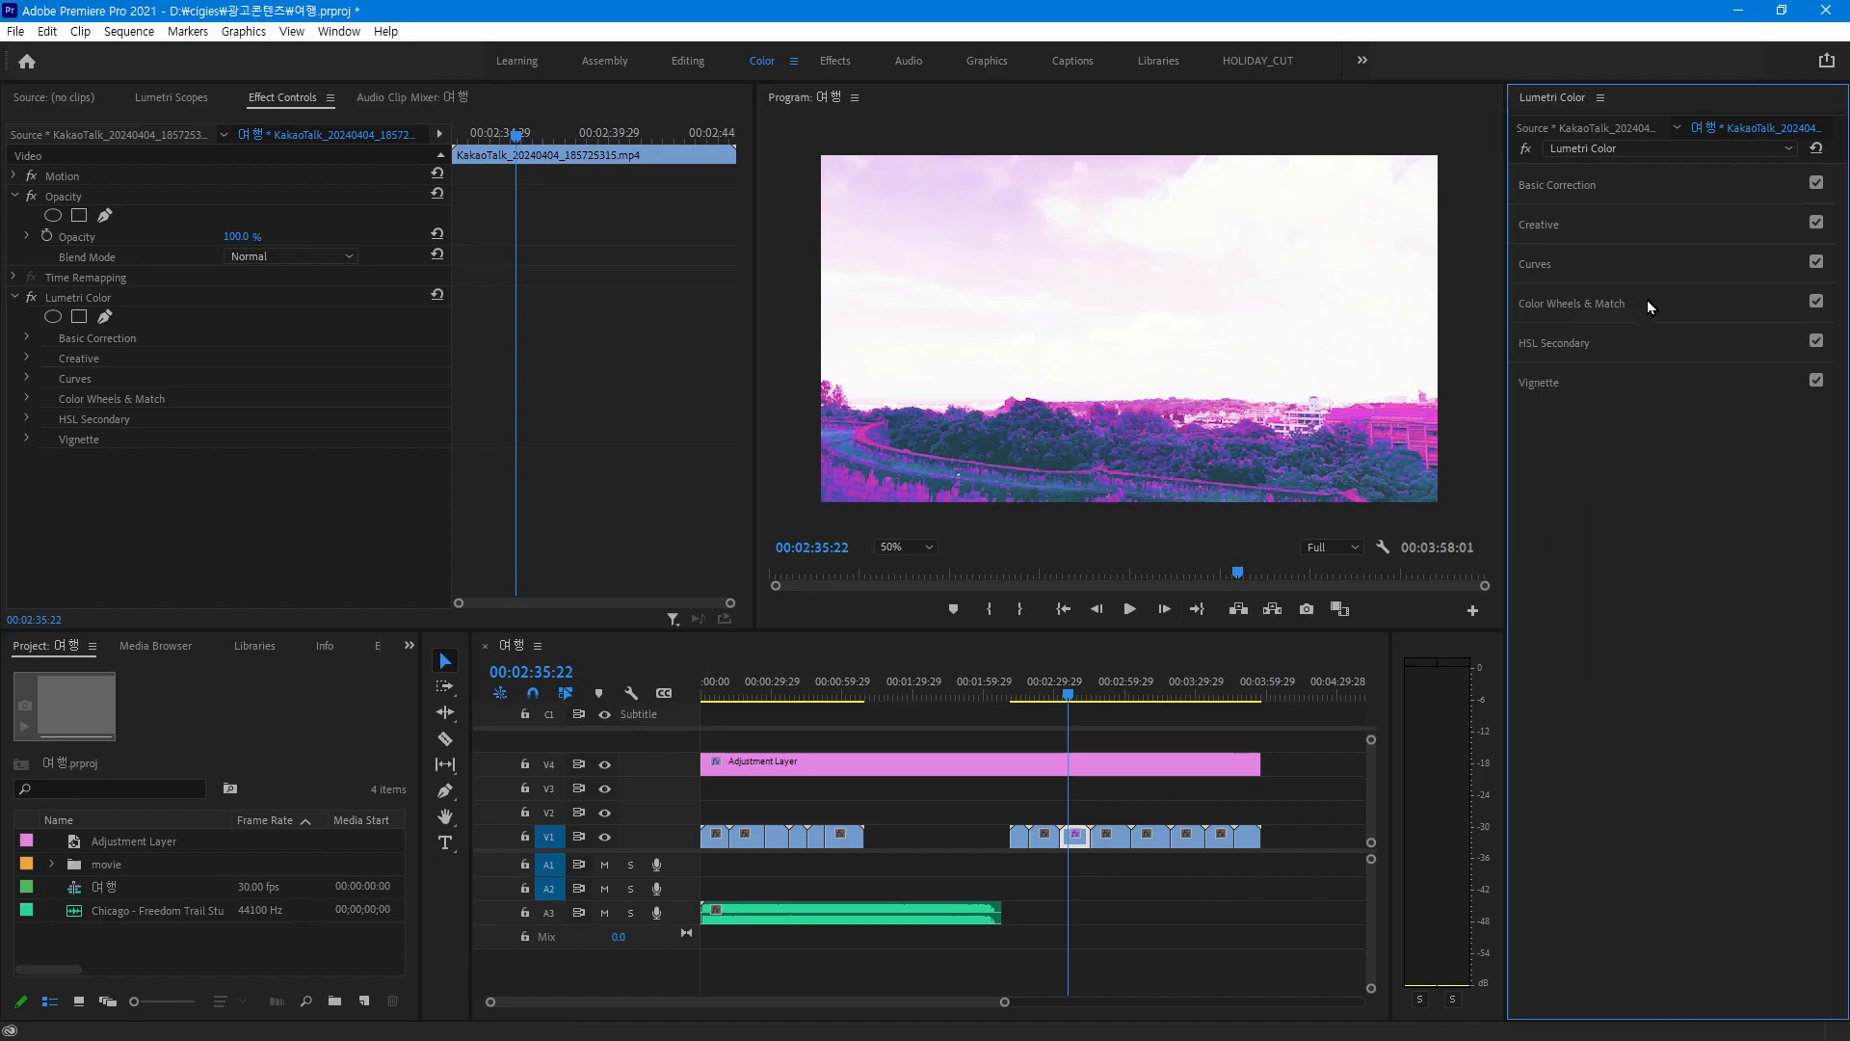
click(1564, 349)
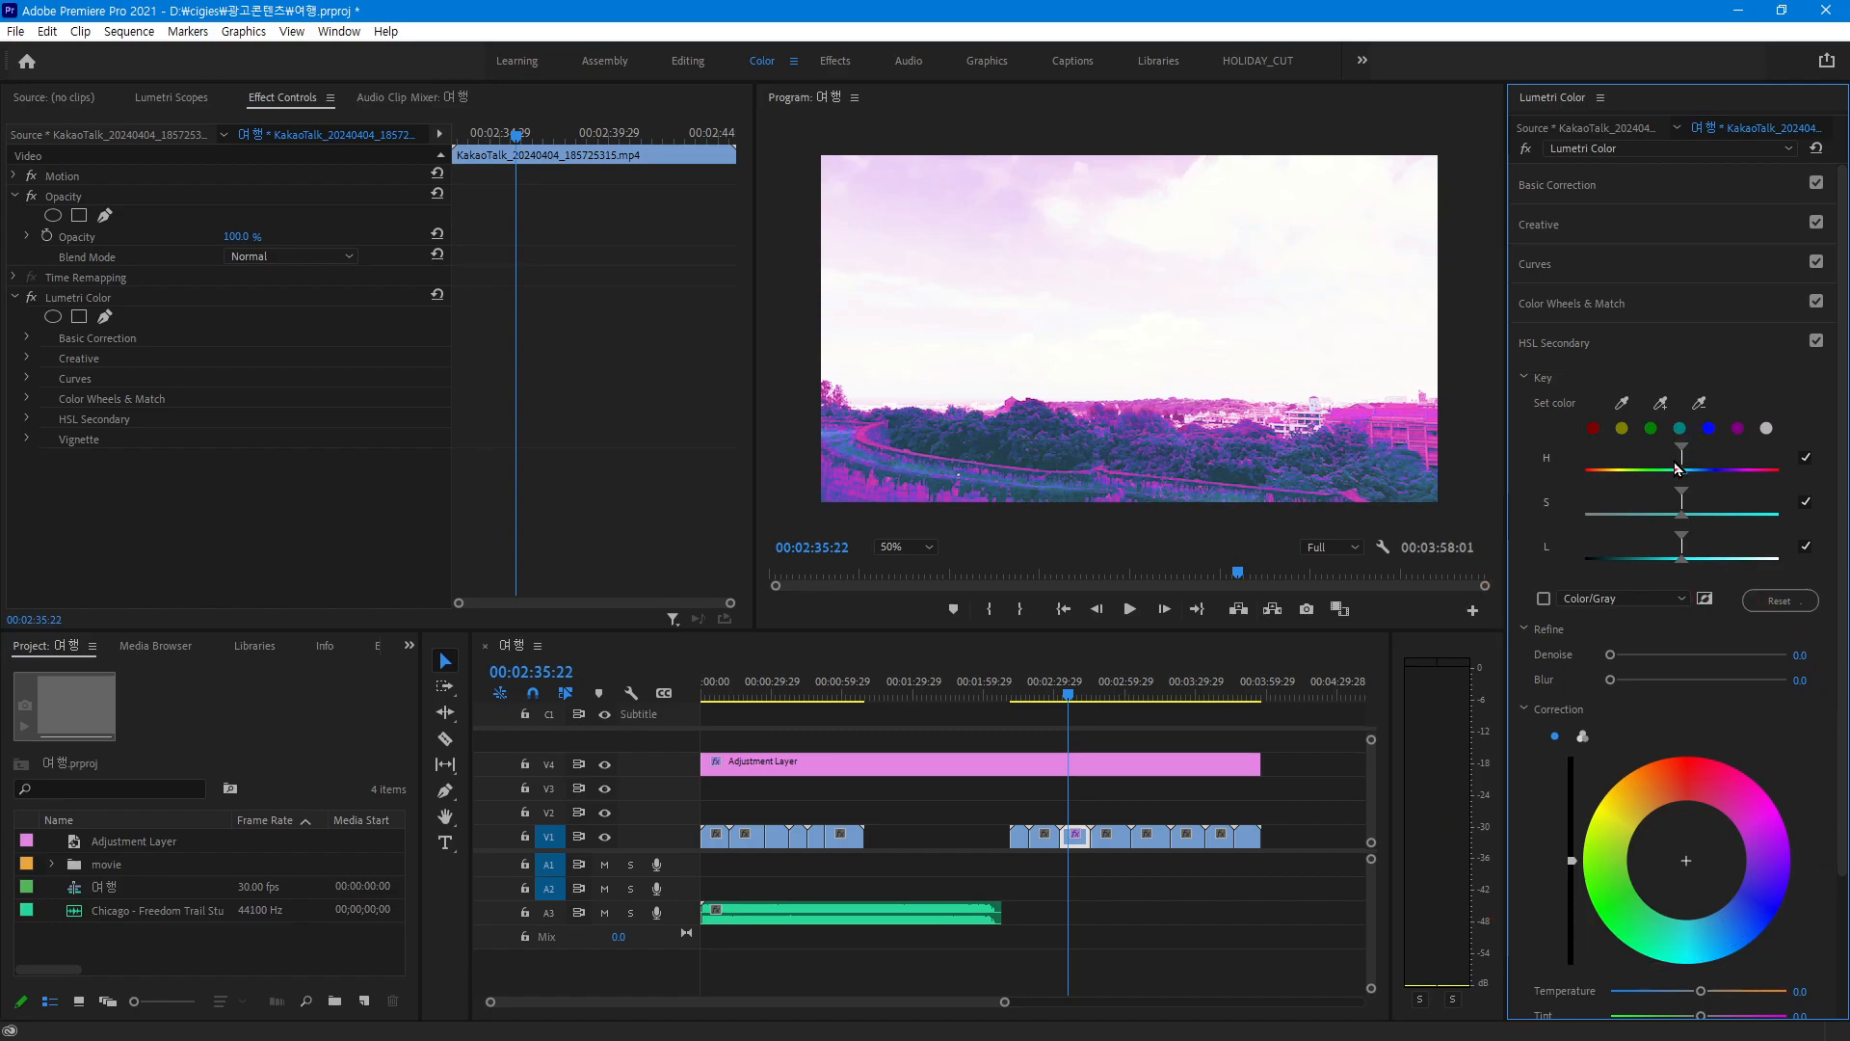
click(1817, 183)
click(1816, 222)
click(1816, 262)
click(1817, 301)
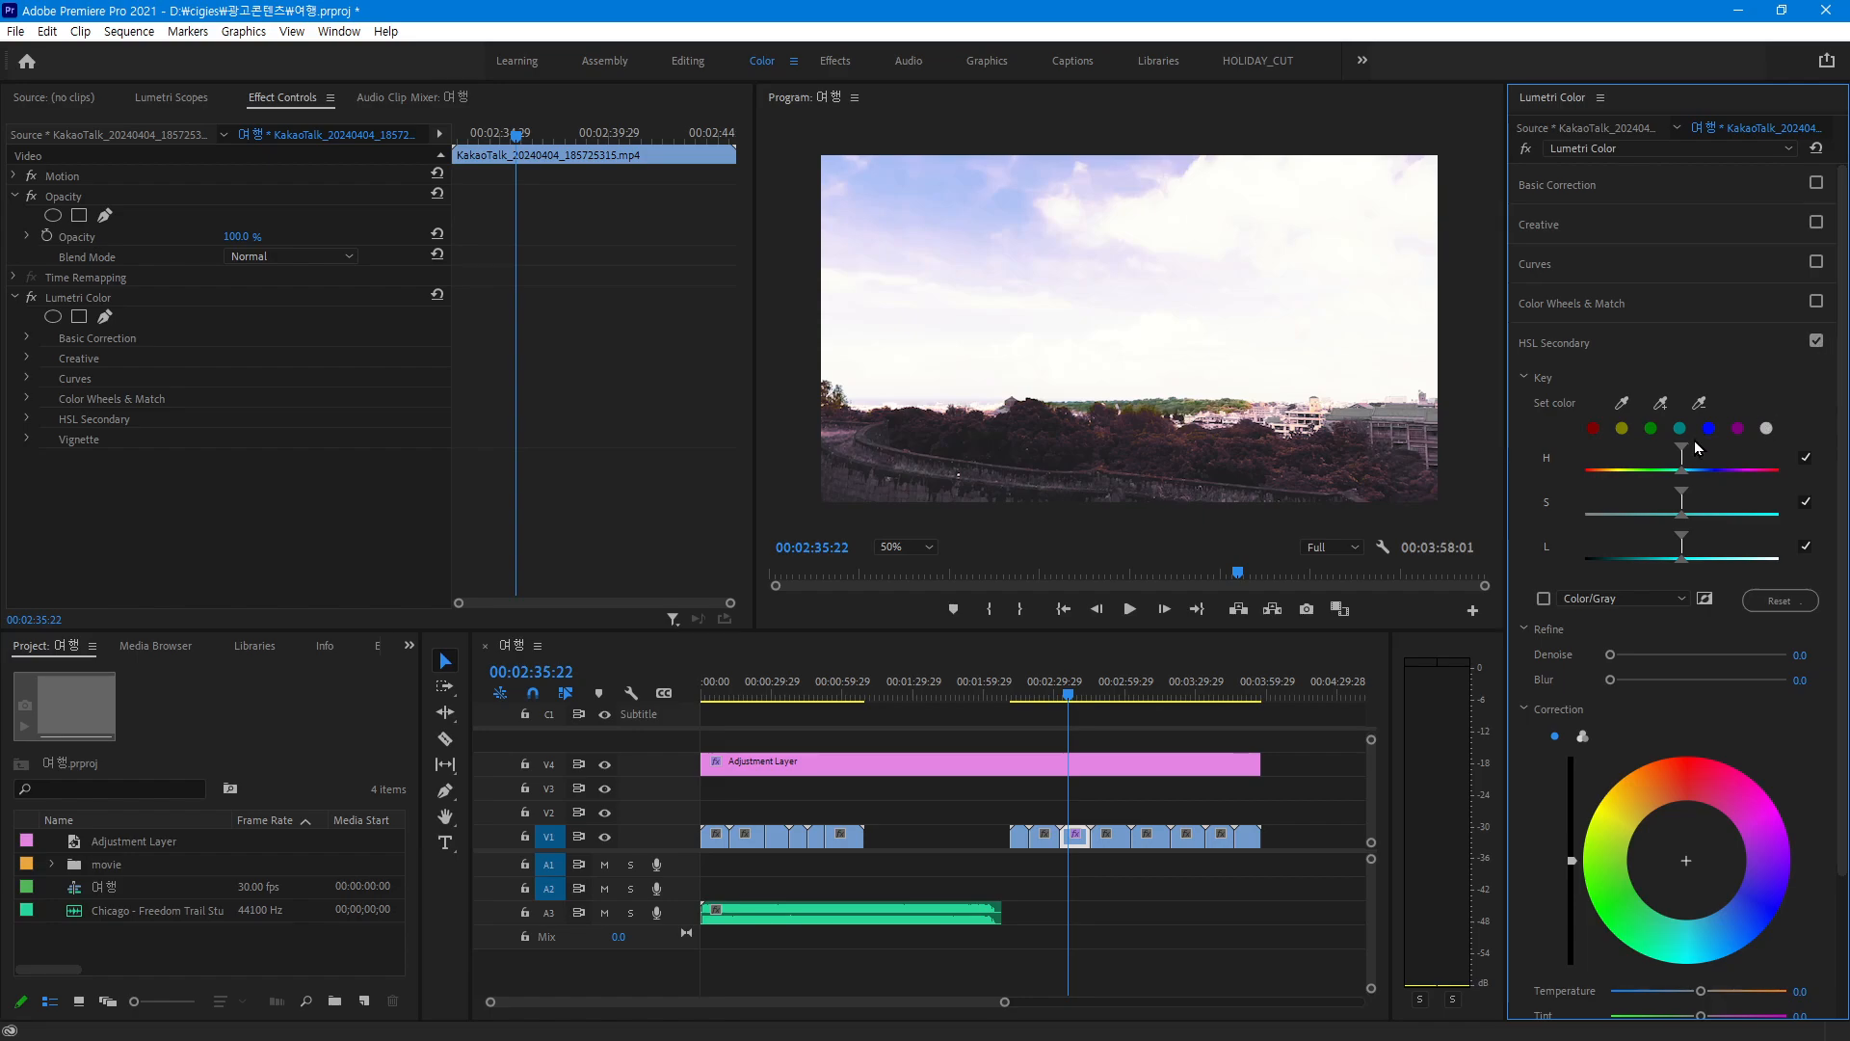
Try a narrow hue range around cyan in the key with a slightly darkened yellow-green correction, and reset the key
mouse_move(1682, 450)
mouse_down()
mouse_move(1635, 453)
mouse_move(1698, 478)
mouse_up()
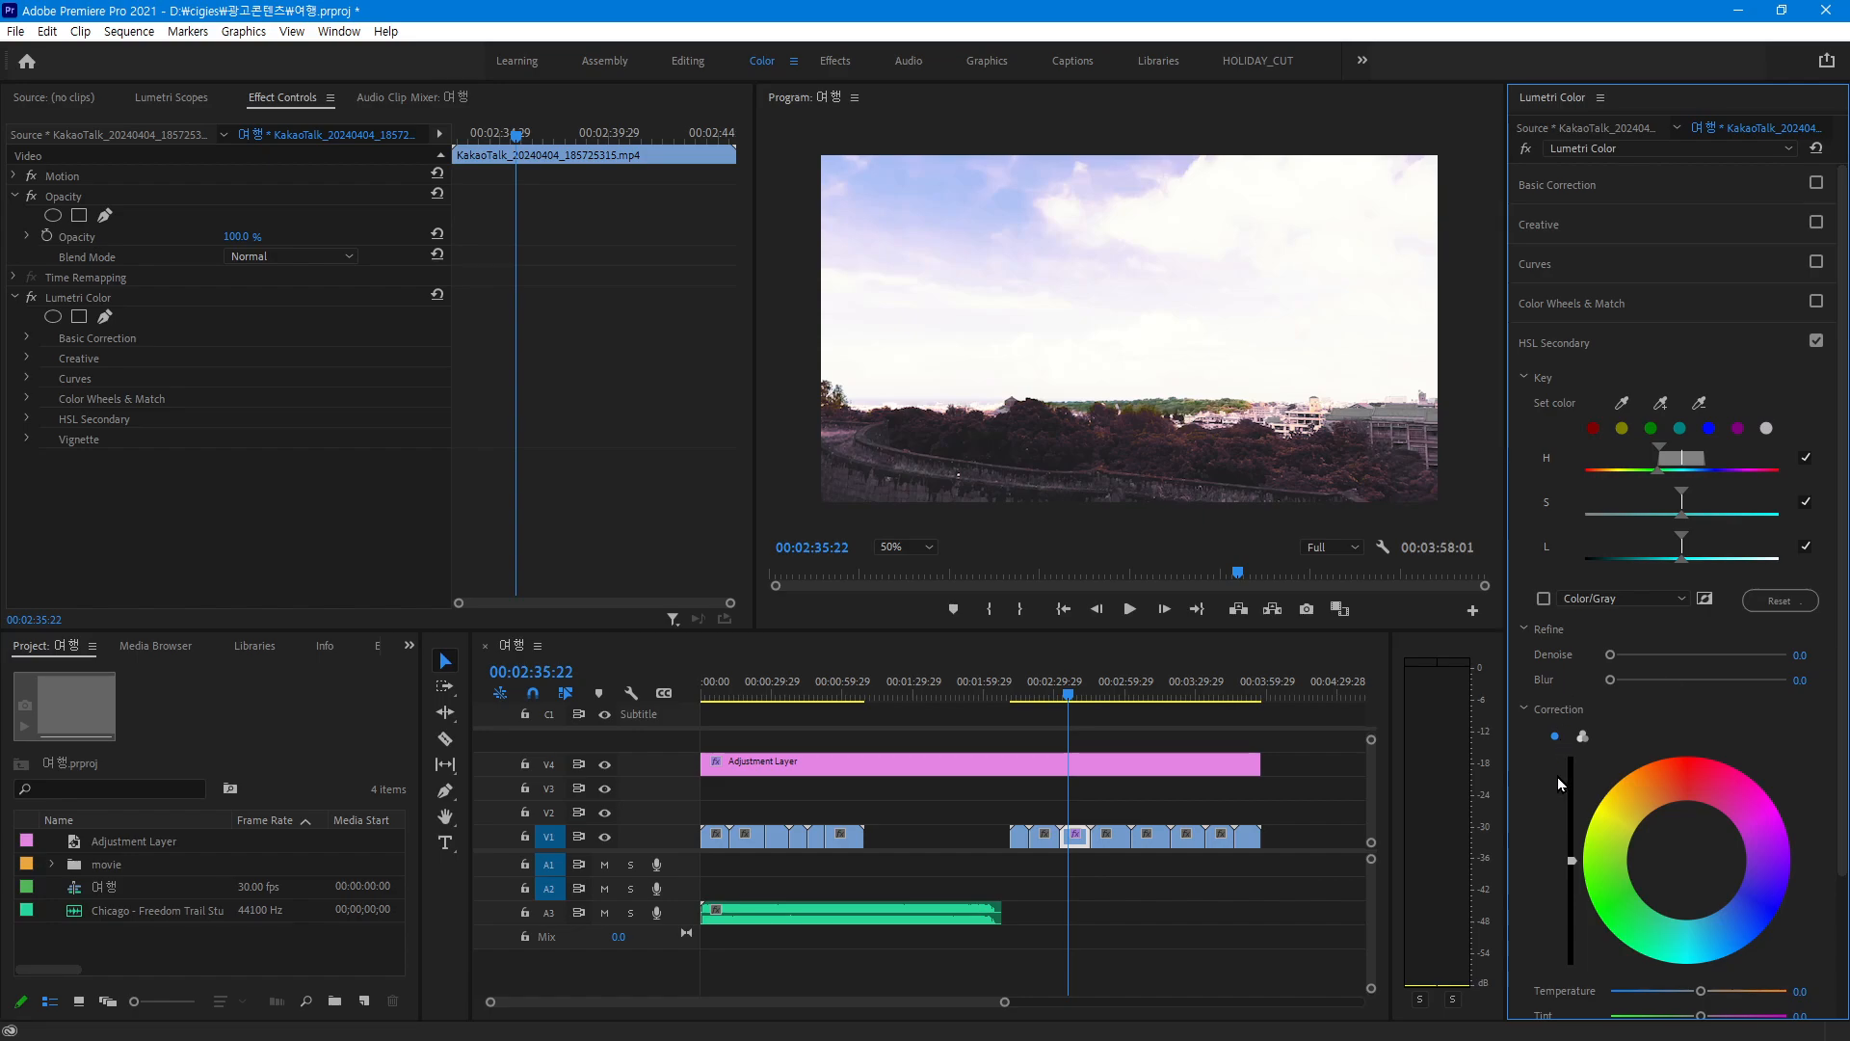
mouse_move(1572, 861)
mouse_down()
mouse_move(1572, 832)
mouse_move(1572, 875)
mouse_up()
drag(1687, 860, 1605, 848)
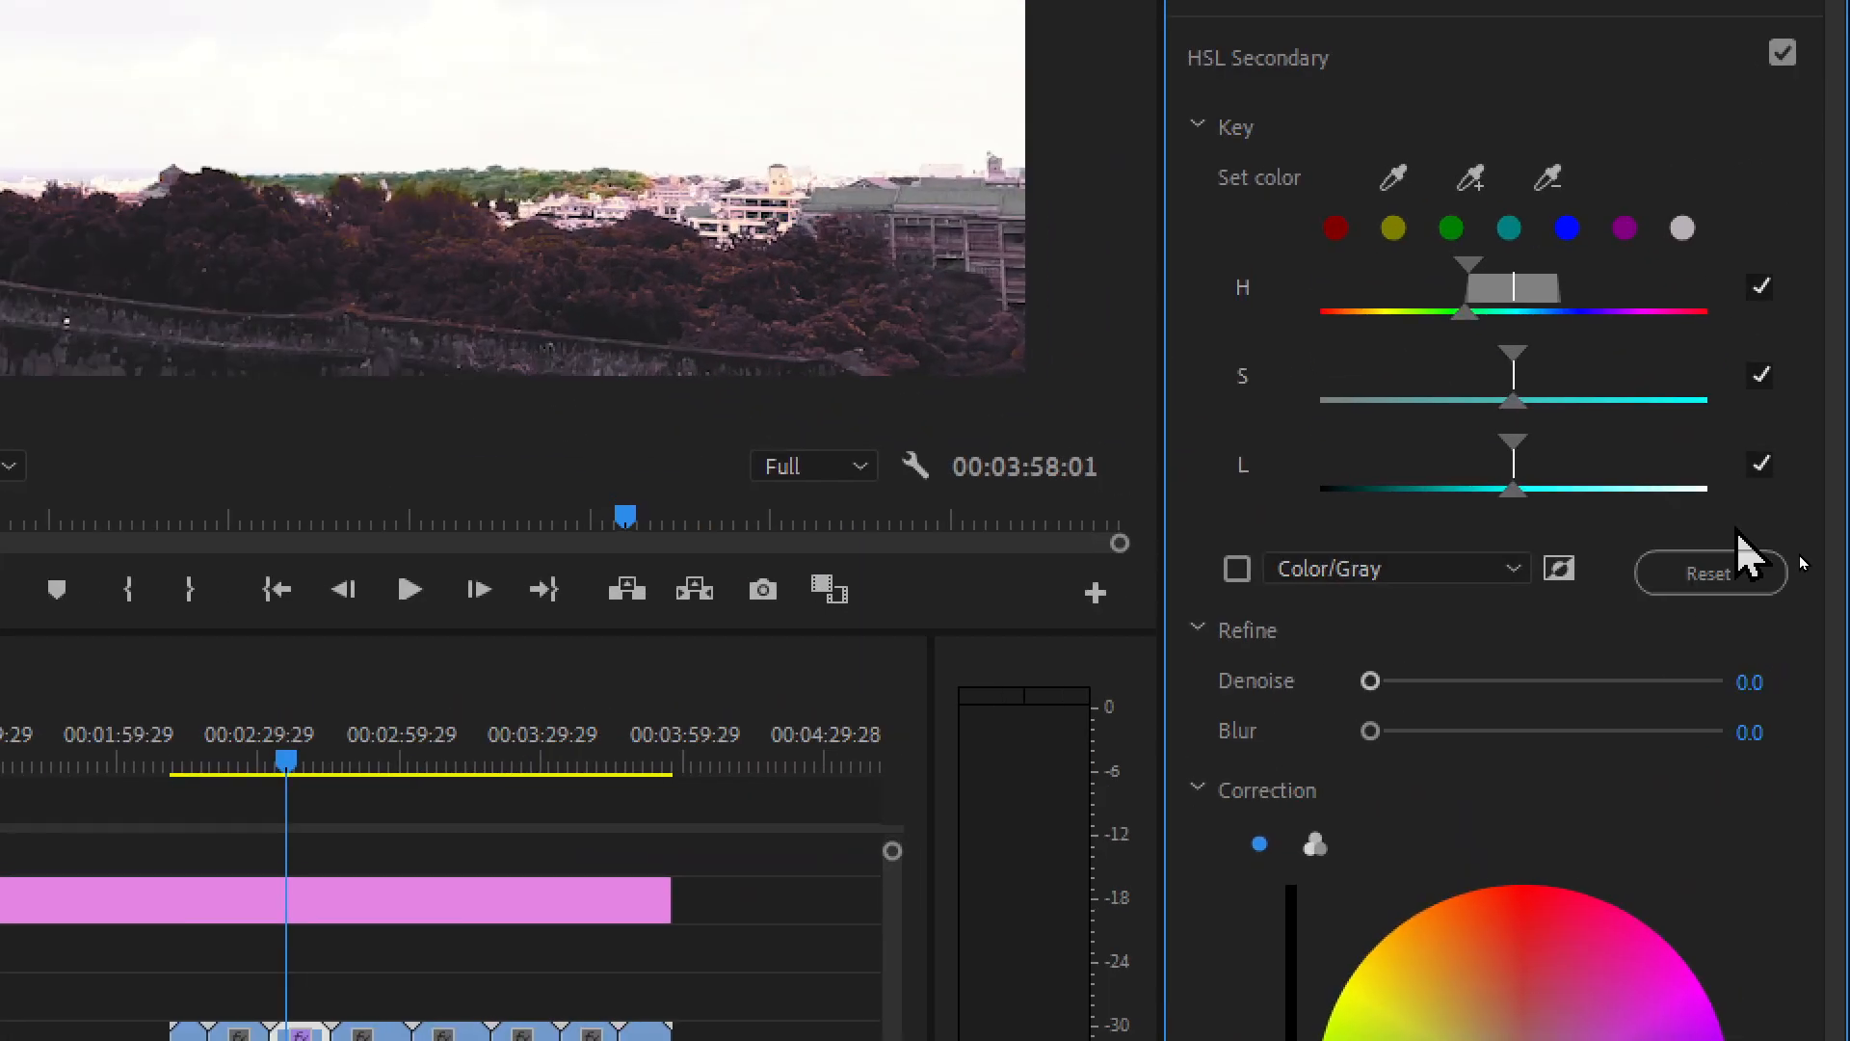
click(1783, 601)
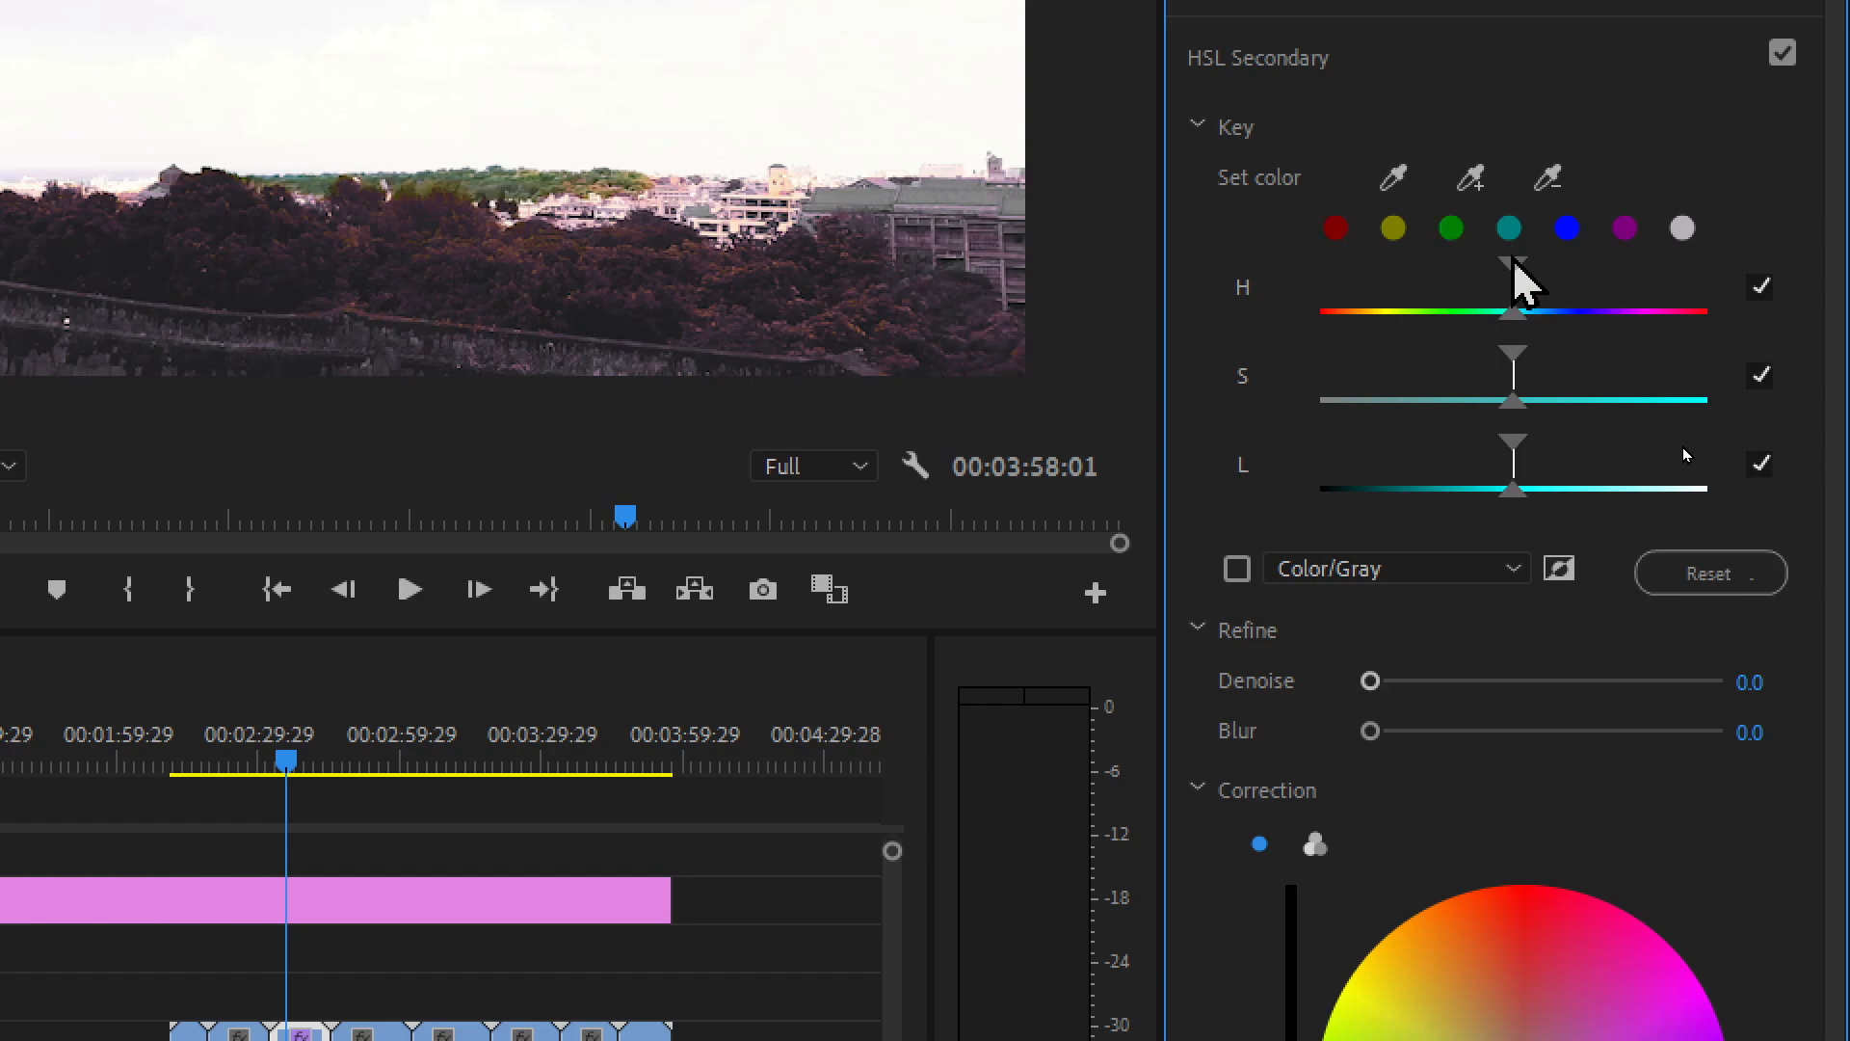
Try widening the key's hue range, shifting it toward yellow-green, and expanding the saturation range
drag(1512, 273, 1634, 305)
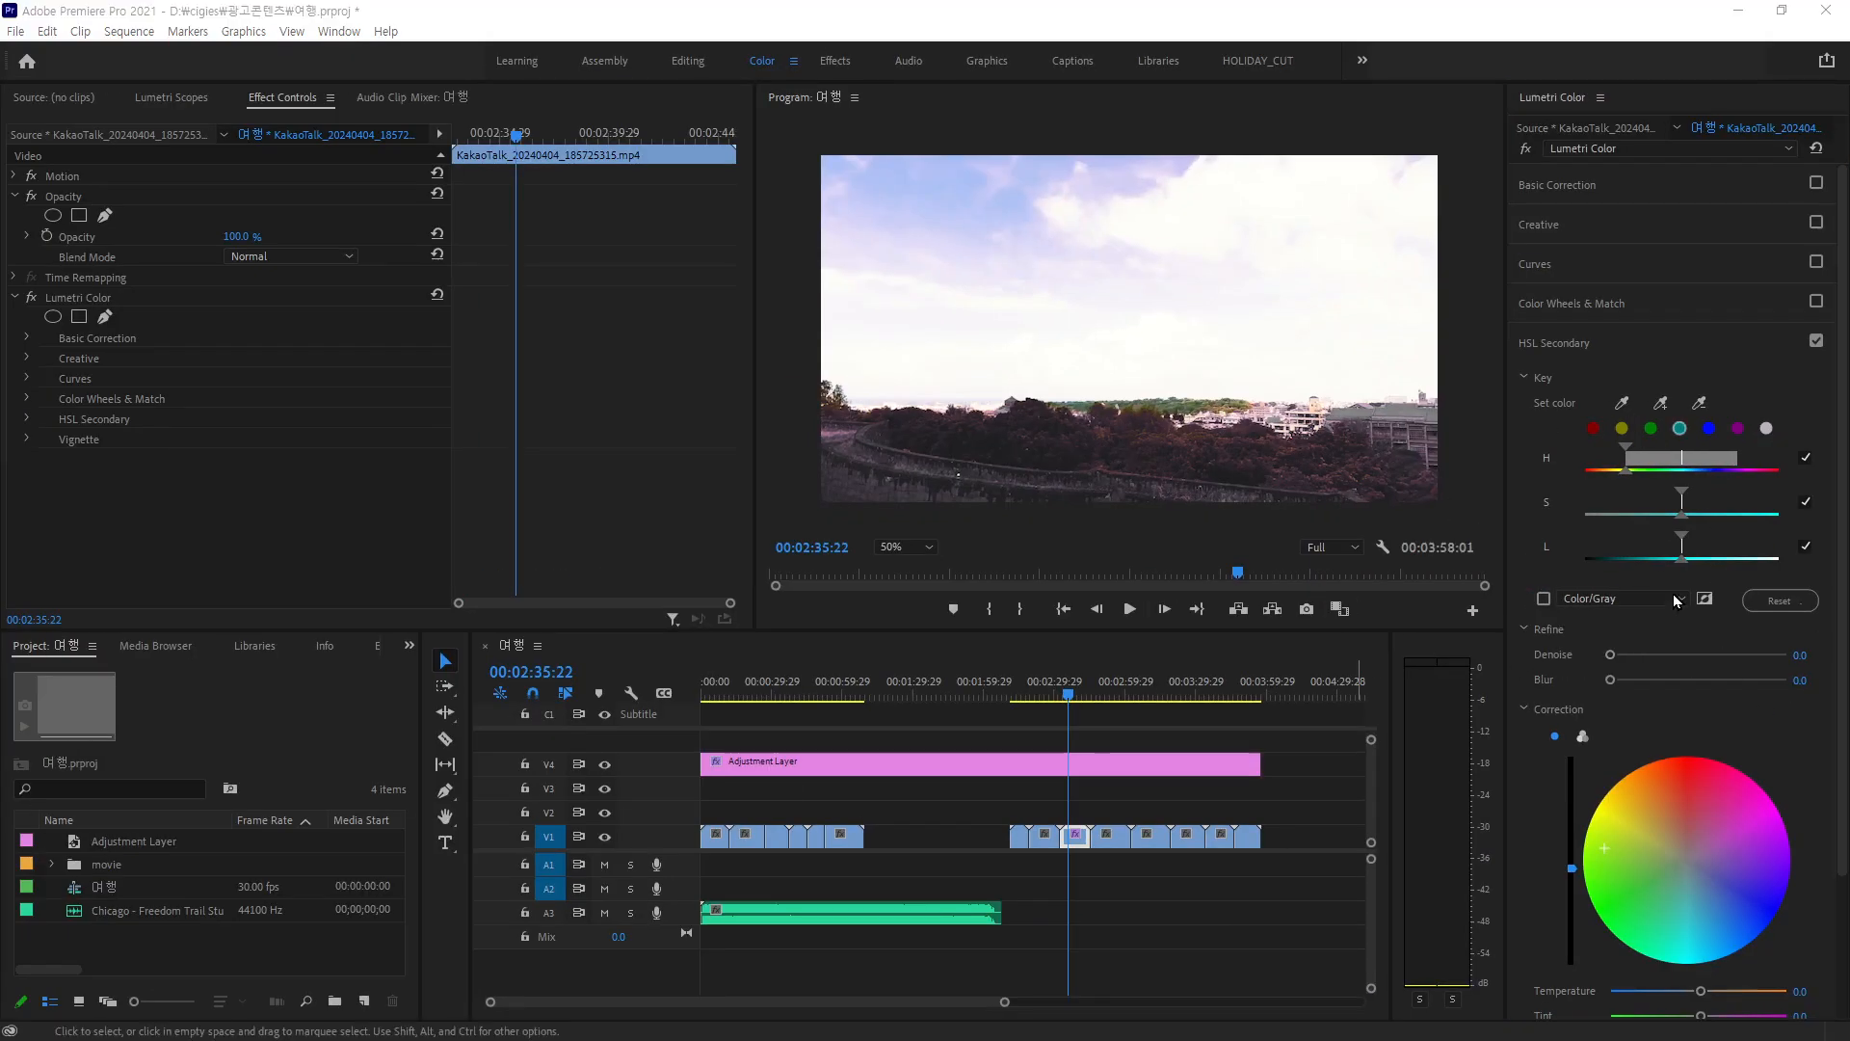
drag(1632, 448, 1725, 500)
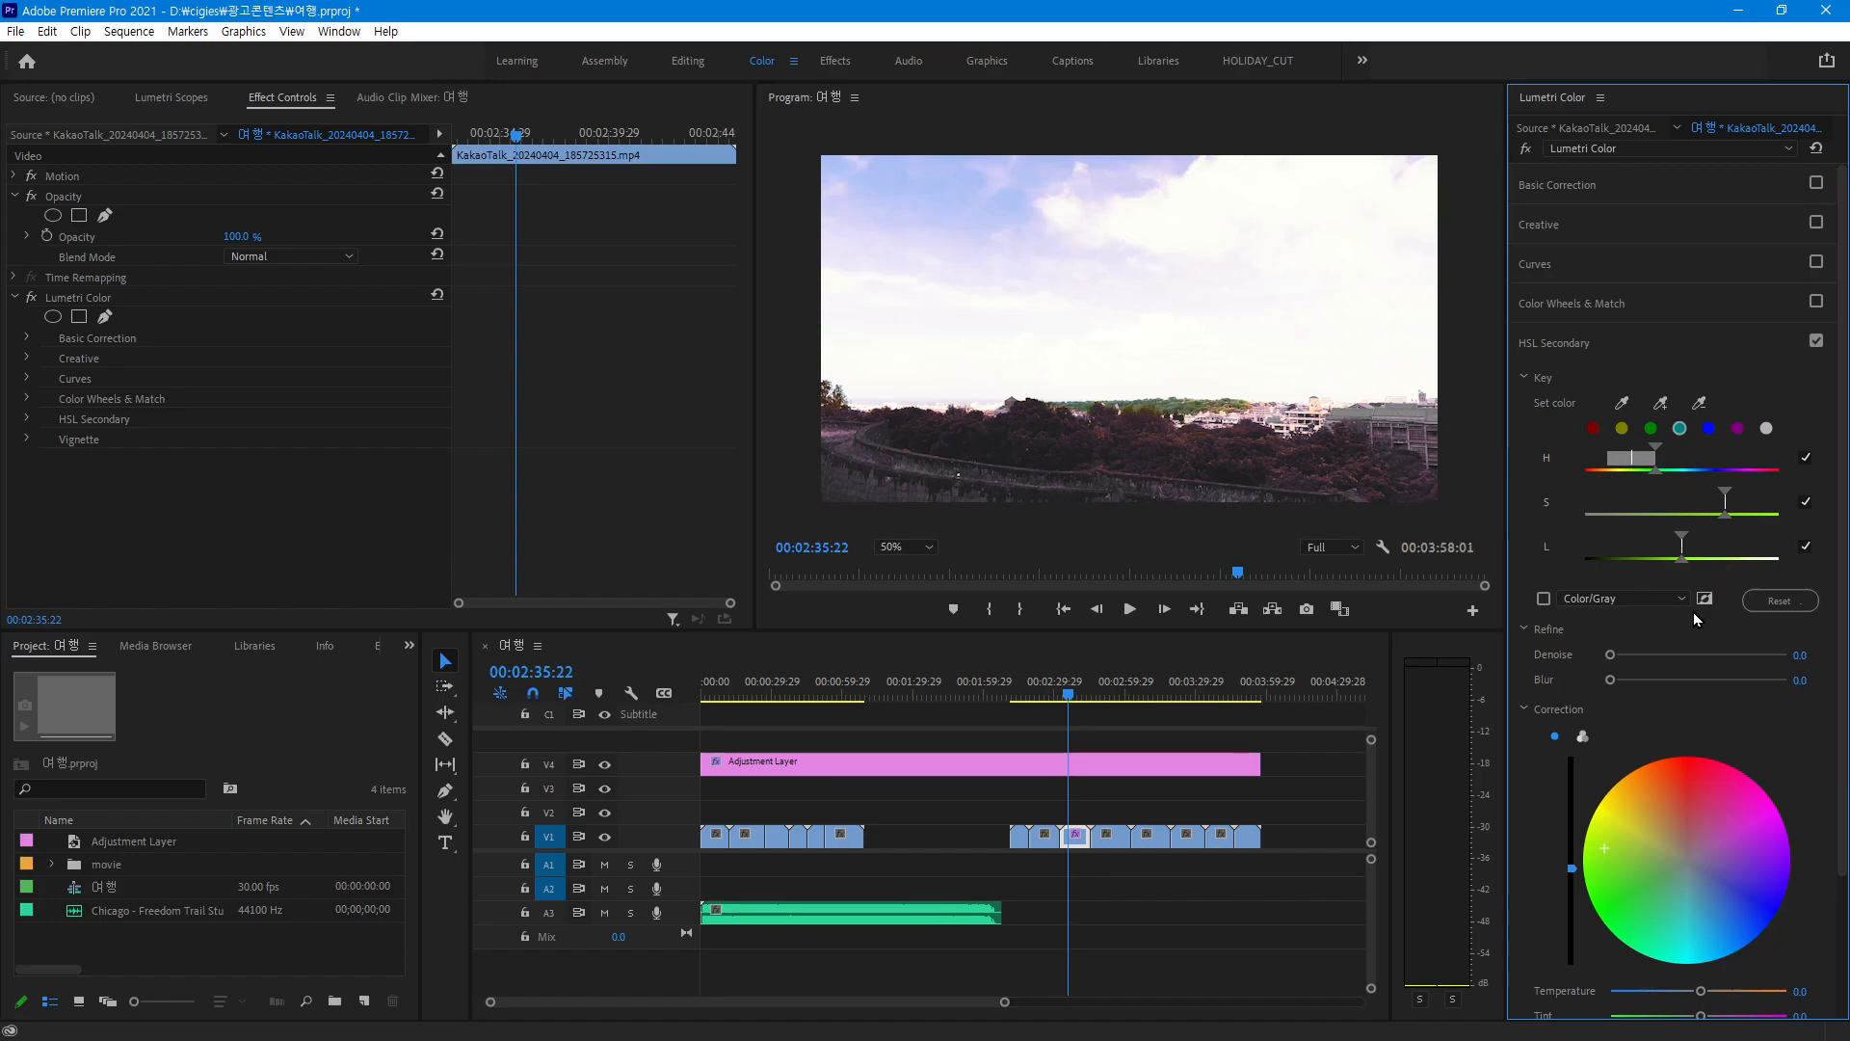
drag(1683, 548, 1700, 499)
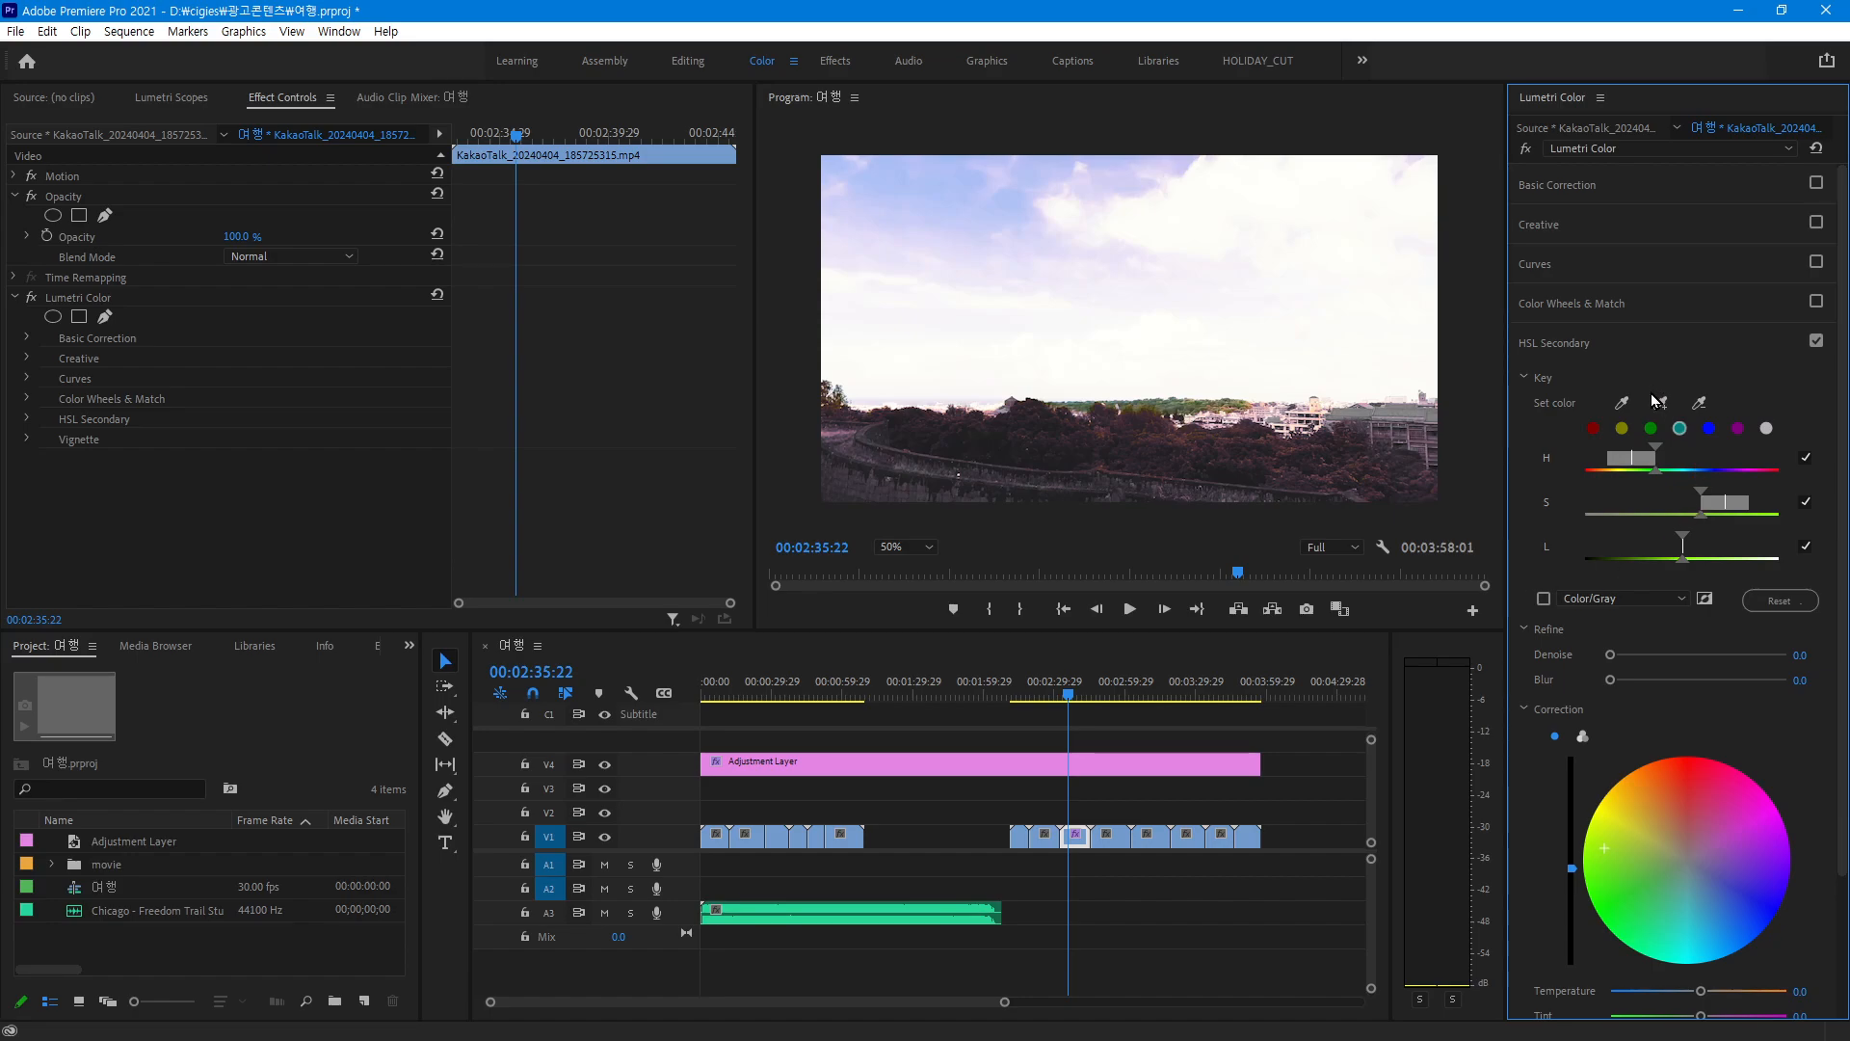
Key the green preset color, set Denoise to 28.3 and Blur to 9.6, and tint the correction toward red-magenta
click(1651, 428)
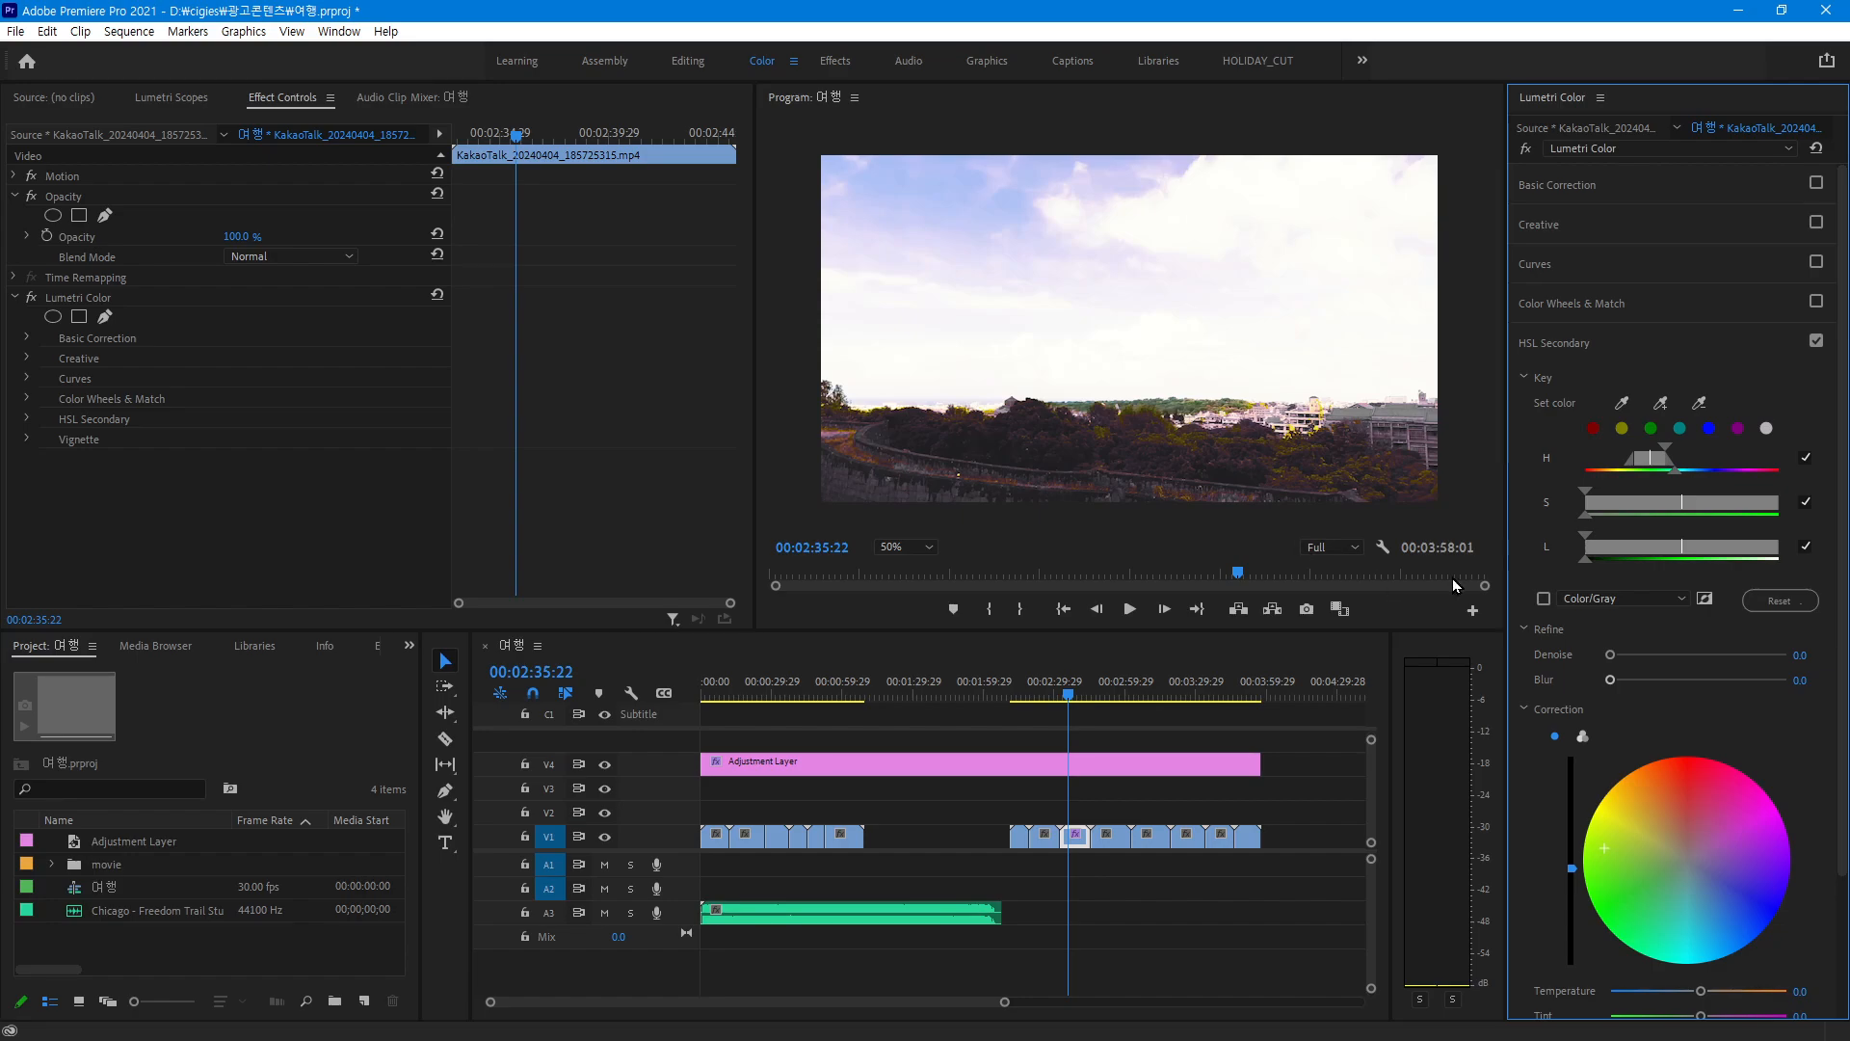
drag(1611, 655, 1661, 656)
drag(1732, 868, 1668, 742)
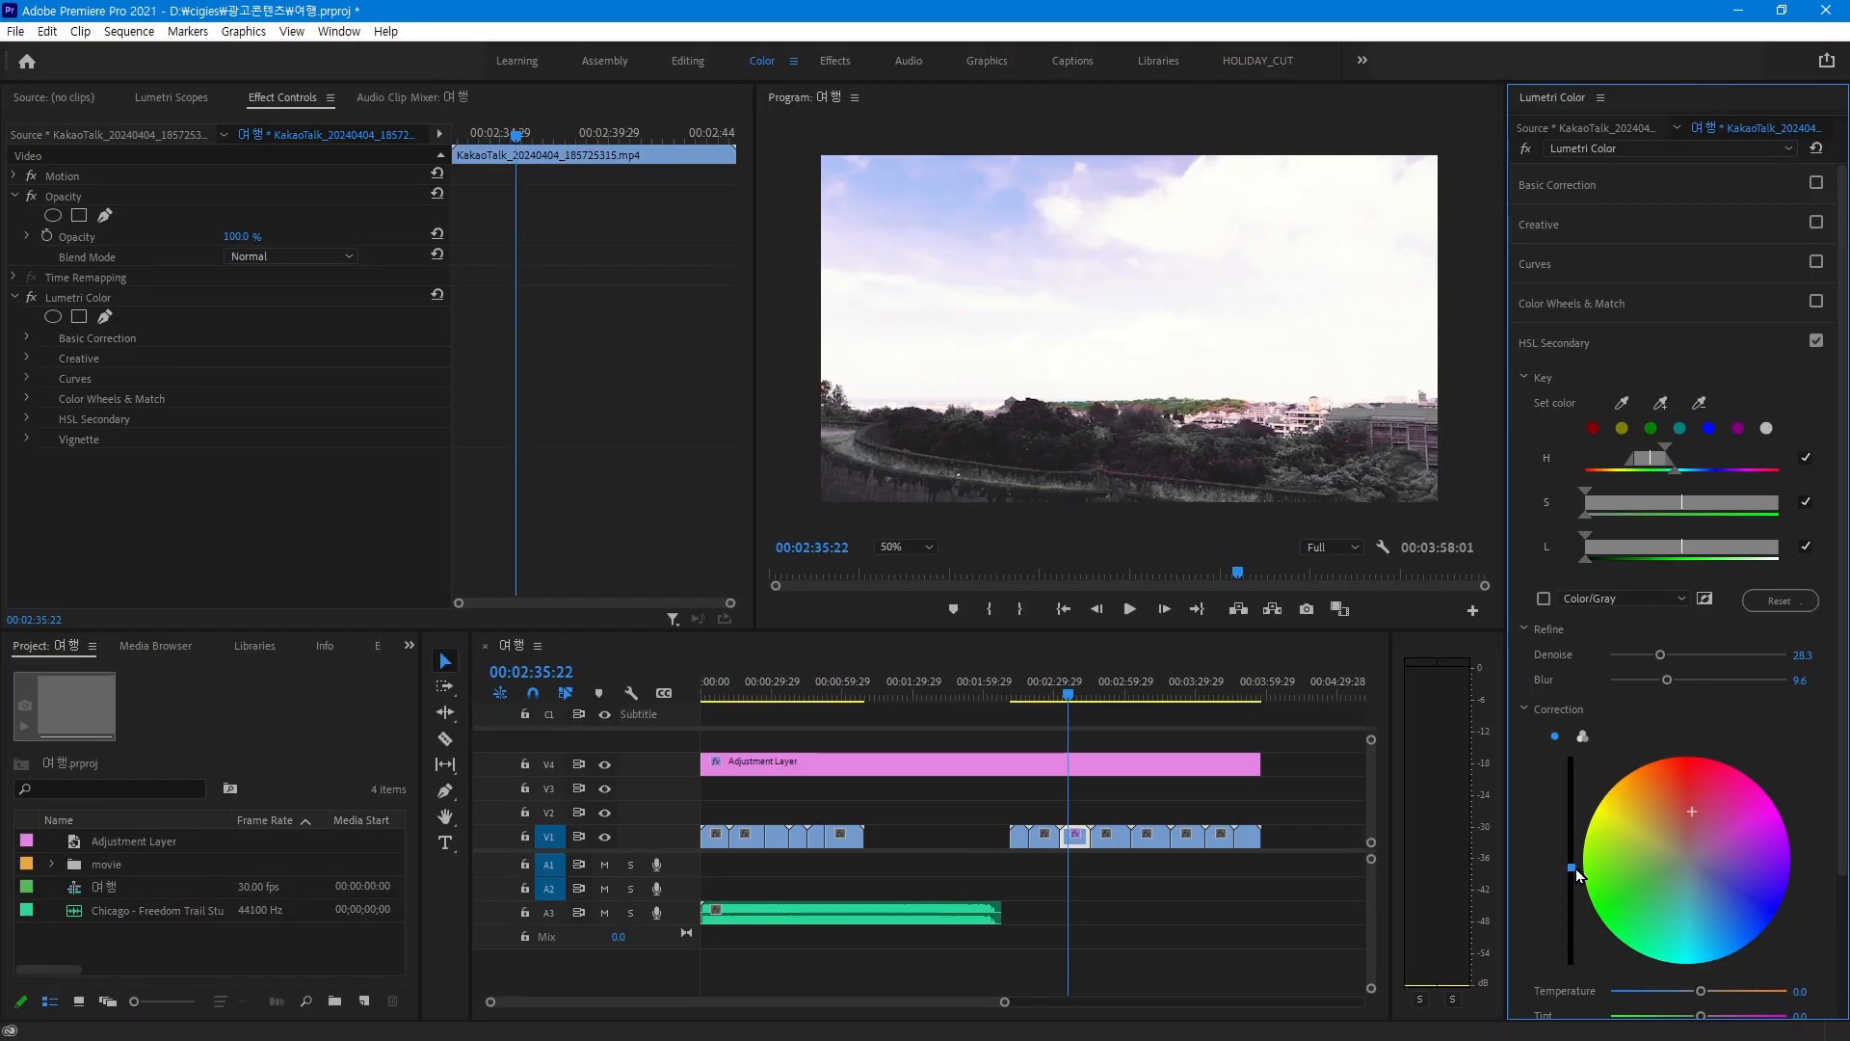
Test brightness and tint extremes on the keyed greens, leaving the correction slightly brightened with a light magenta tint
drag(1575, 870, 1572, 799)
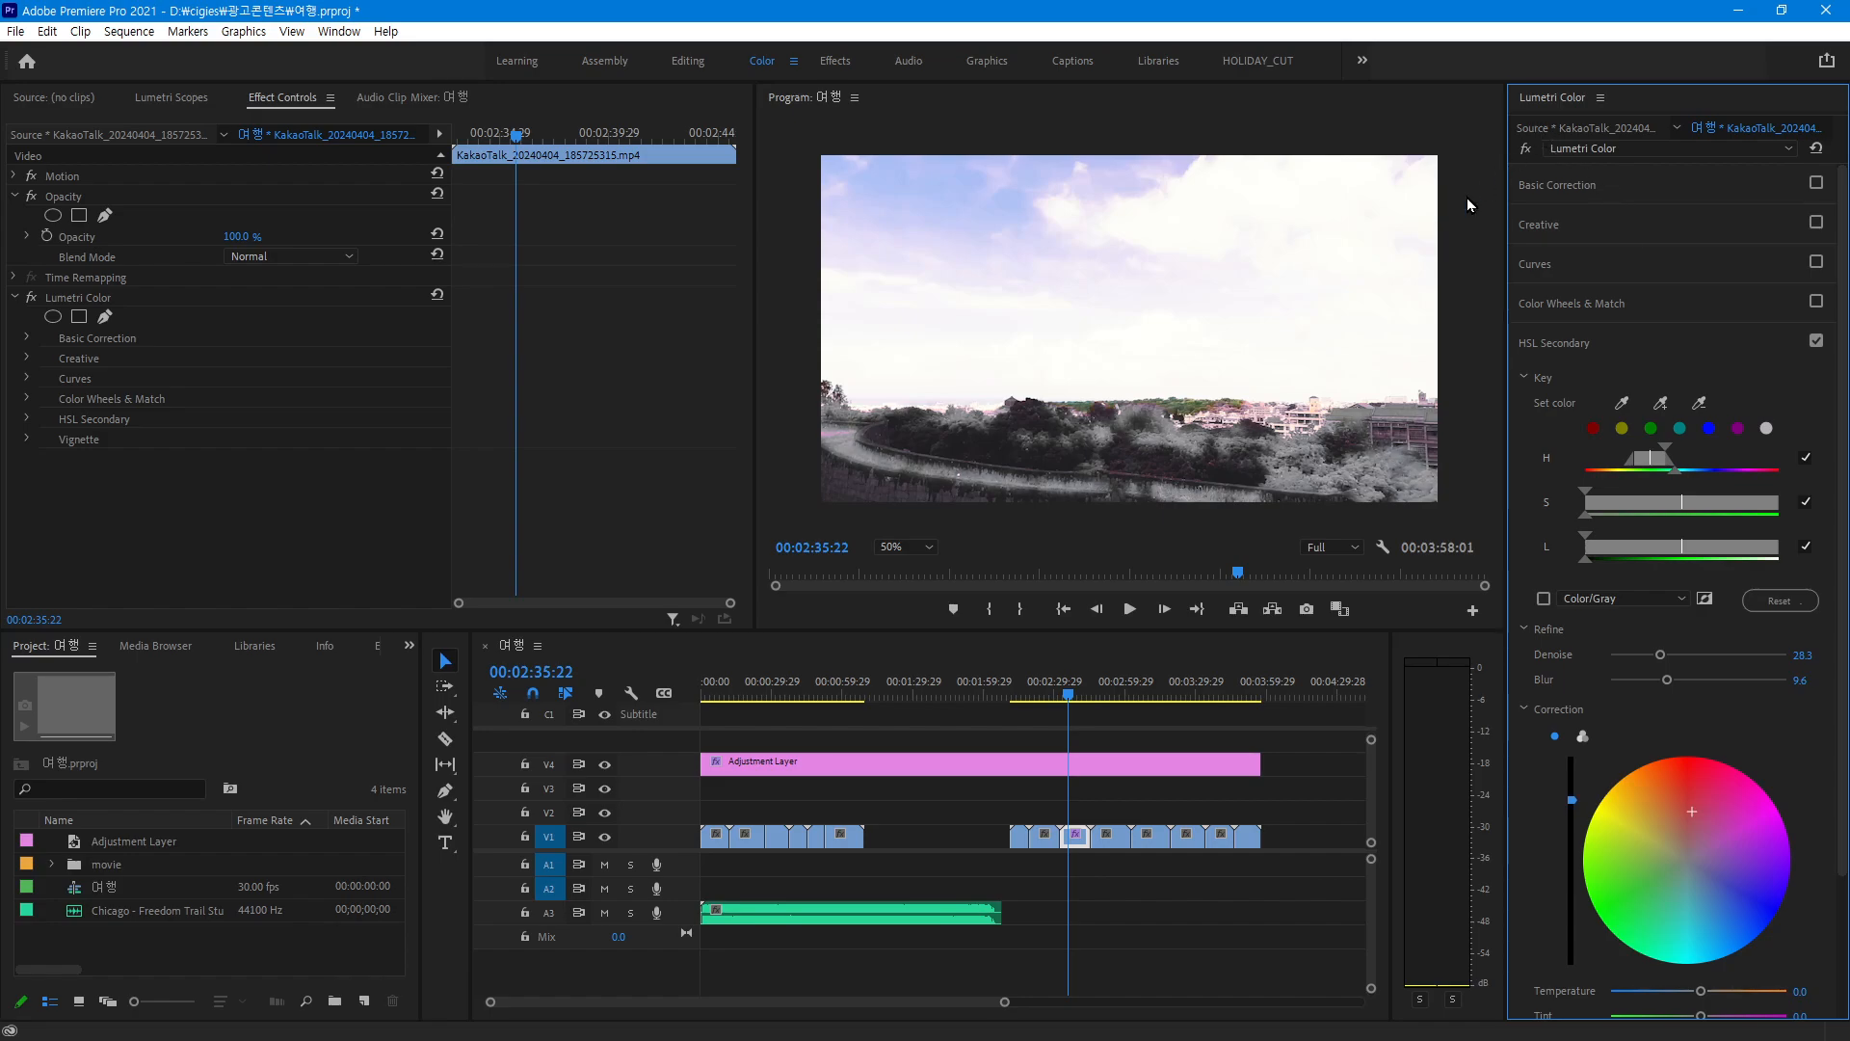
drag(1166, 388, 1331, 538)
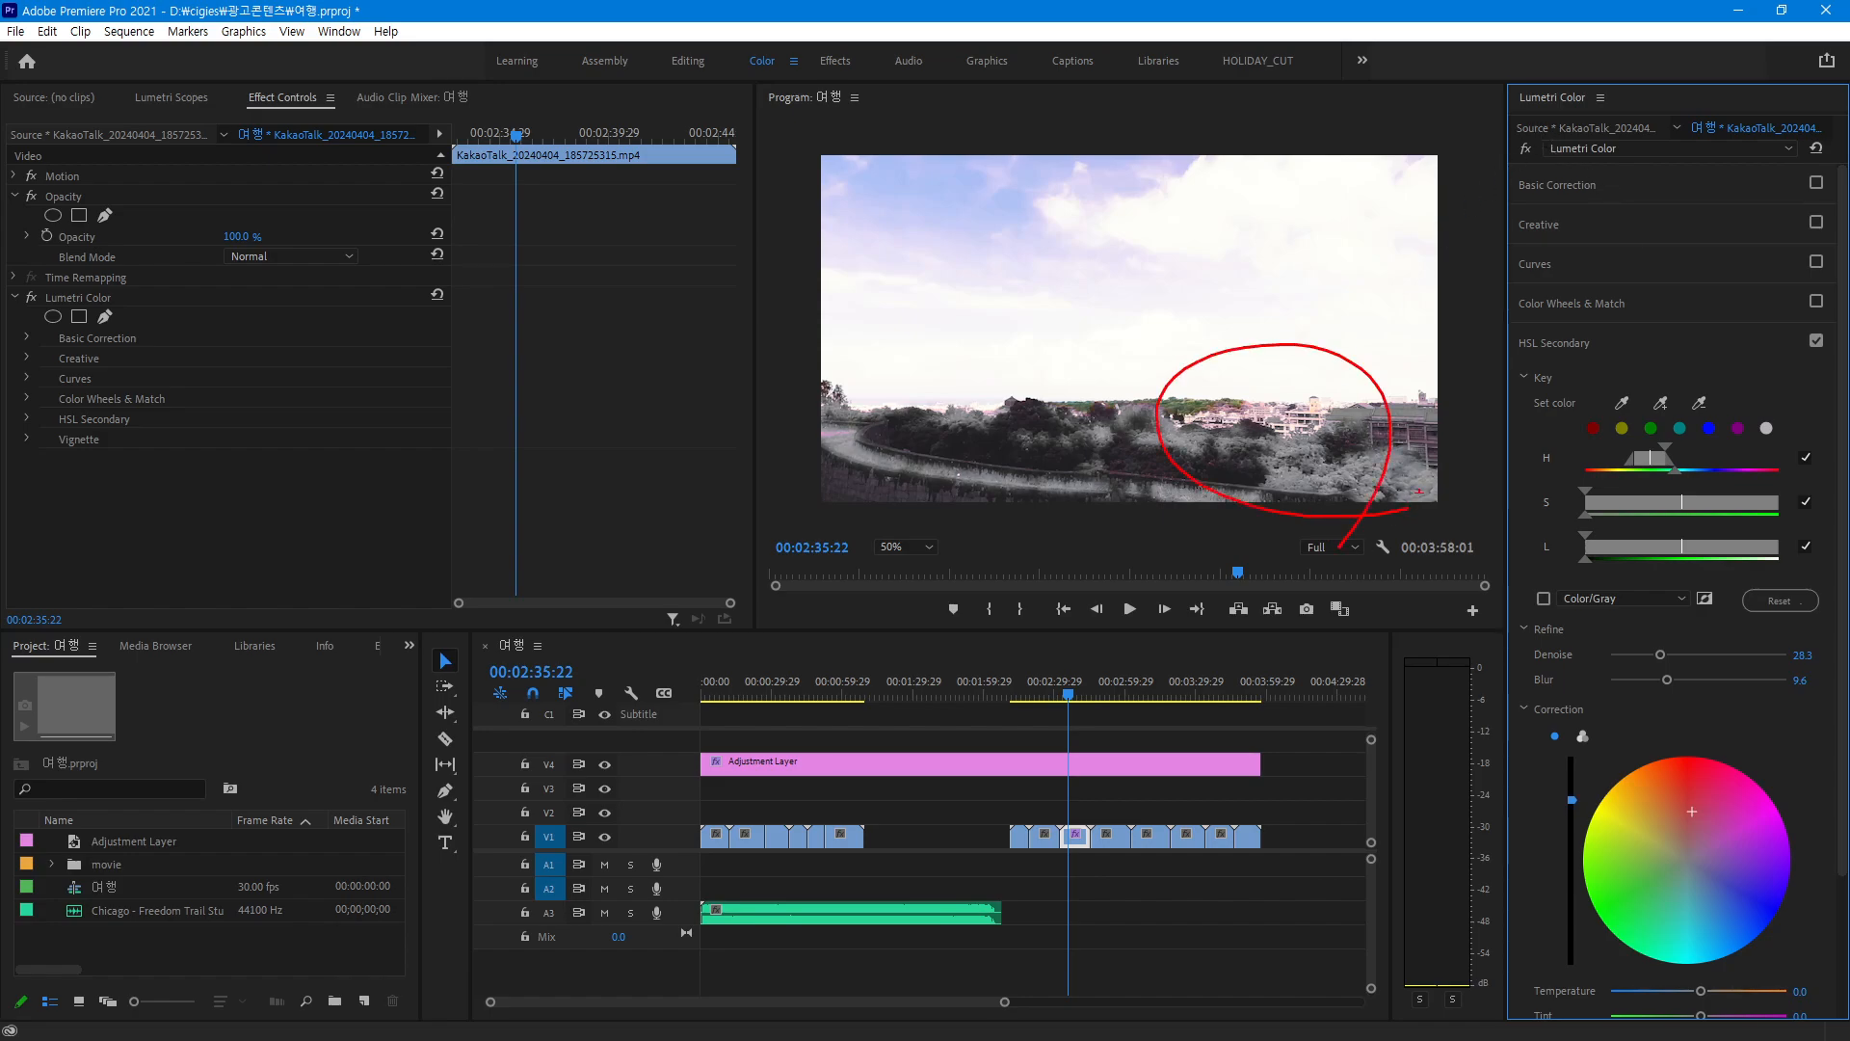
drag(1574, 801, 1572, 964)
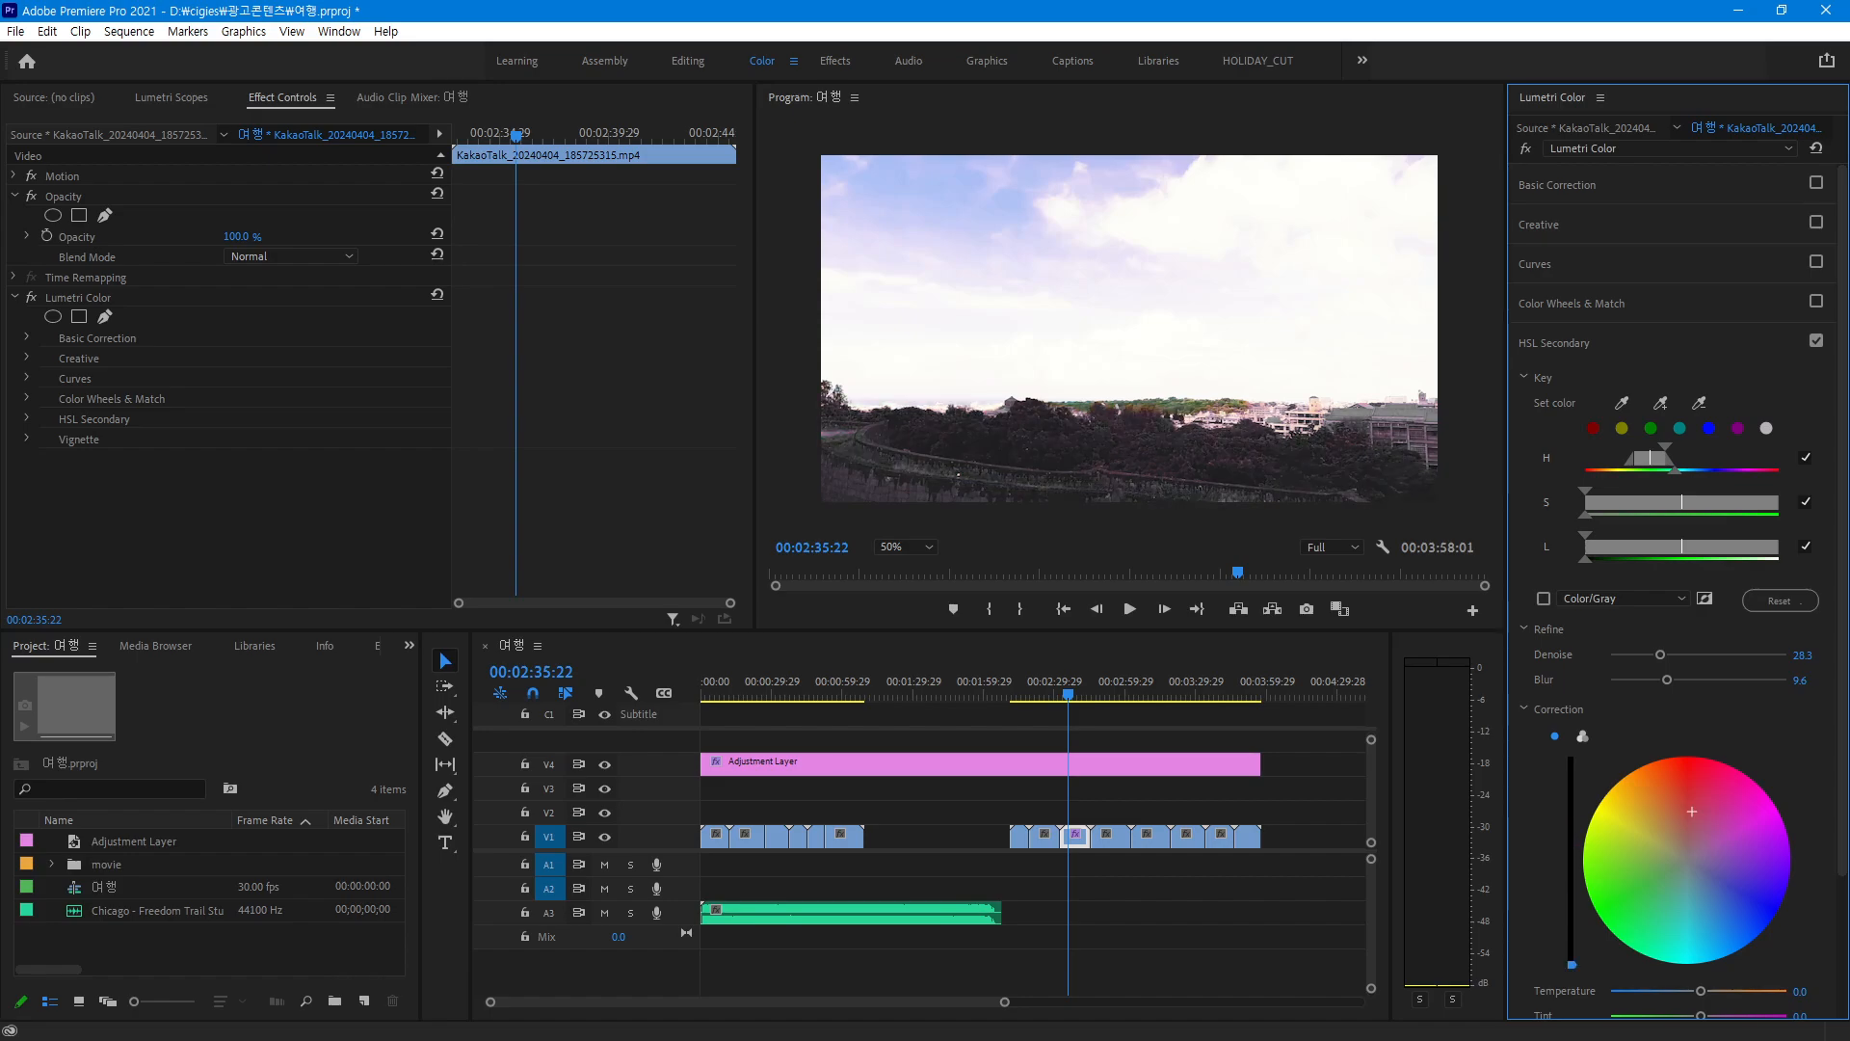
mouse_move(1335, 503)
mouse_down()
mouse_move(1195, 499)
mouse_move(1243, 530)
mouse_up()
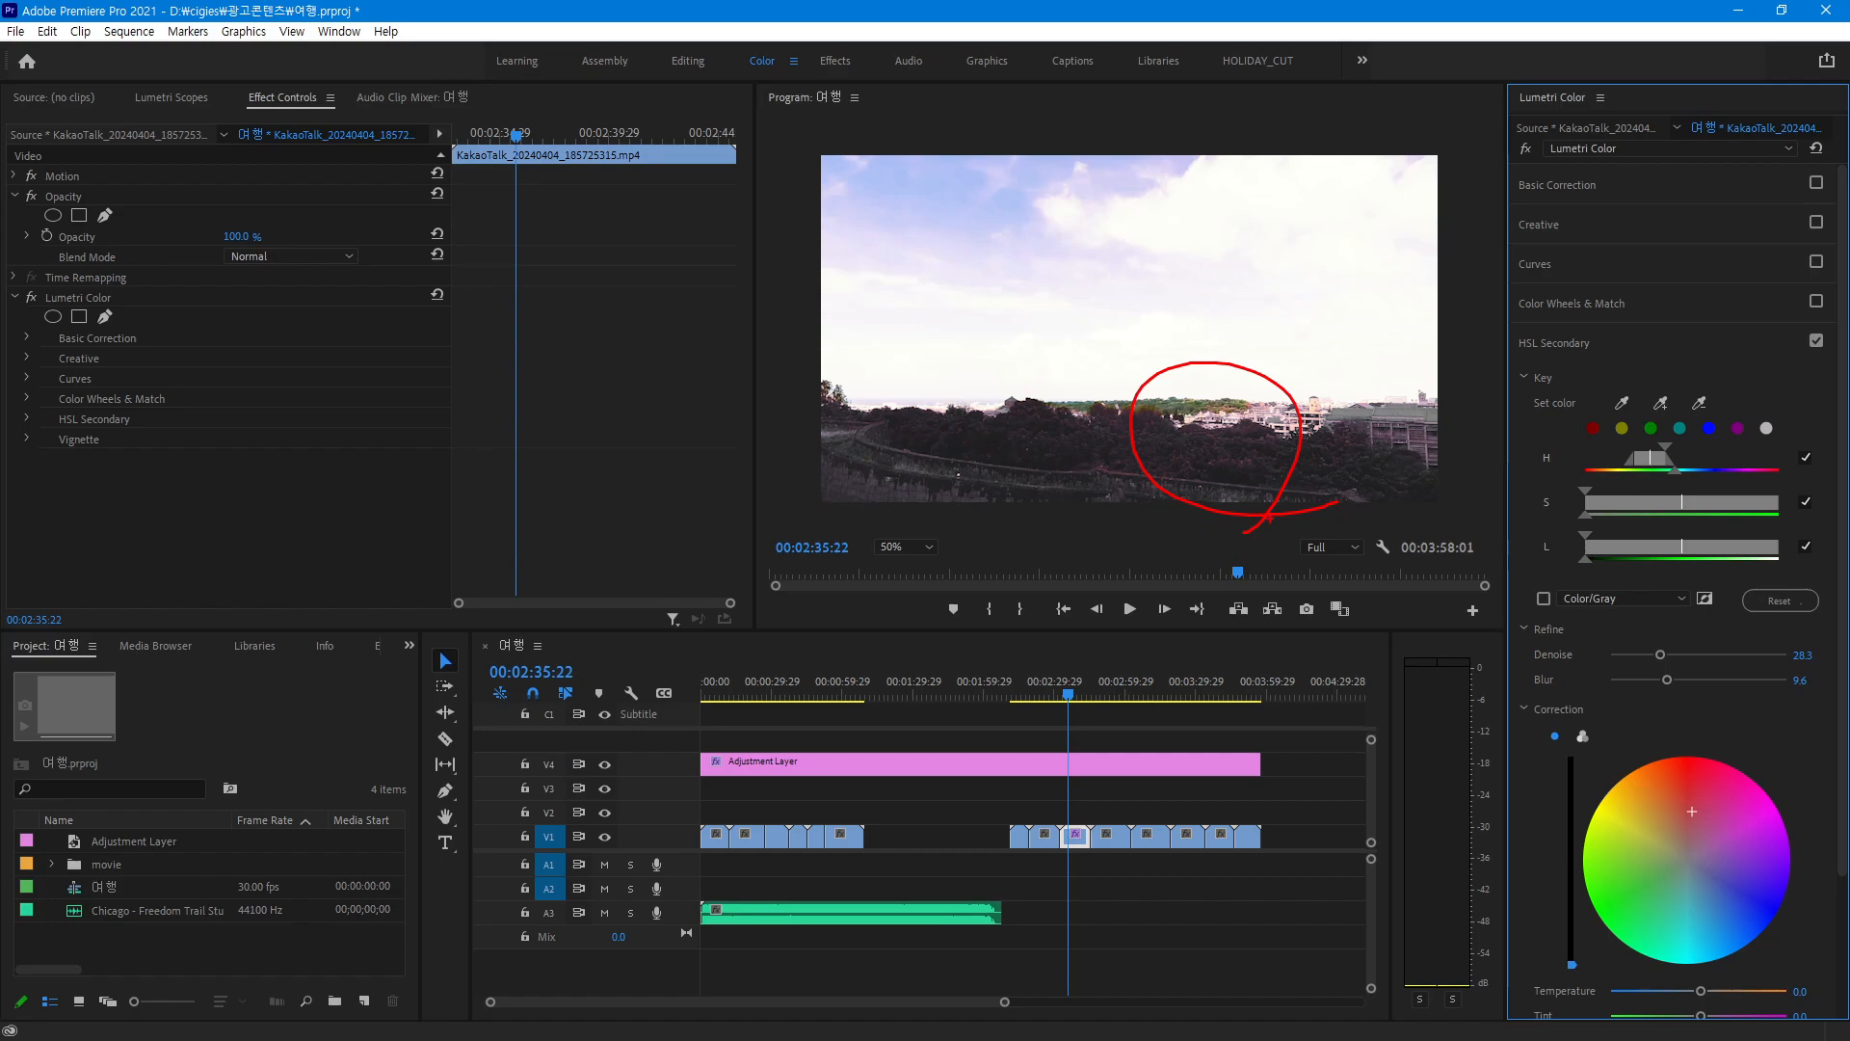
click(1747, 896)
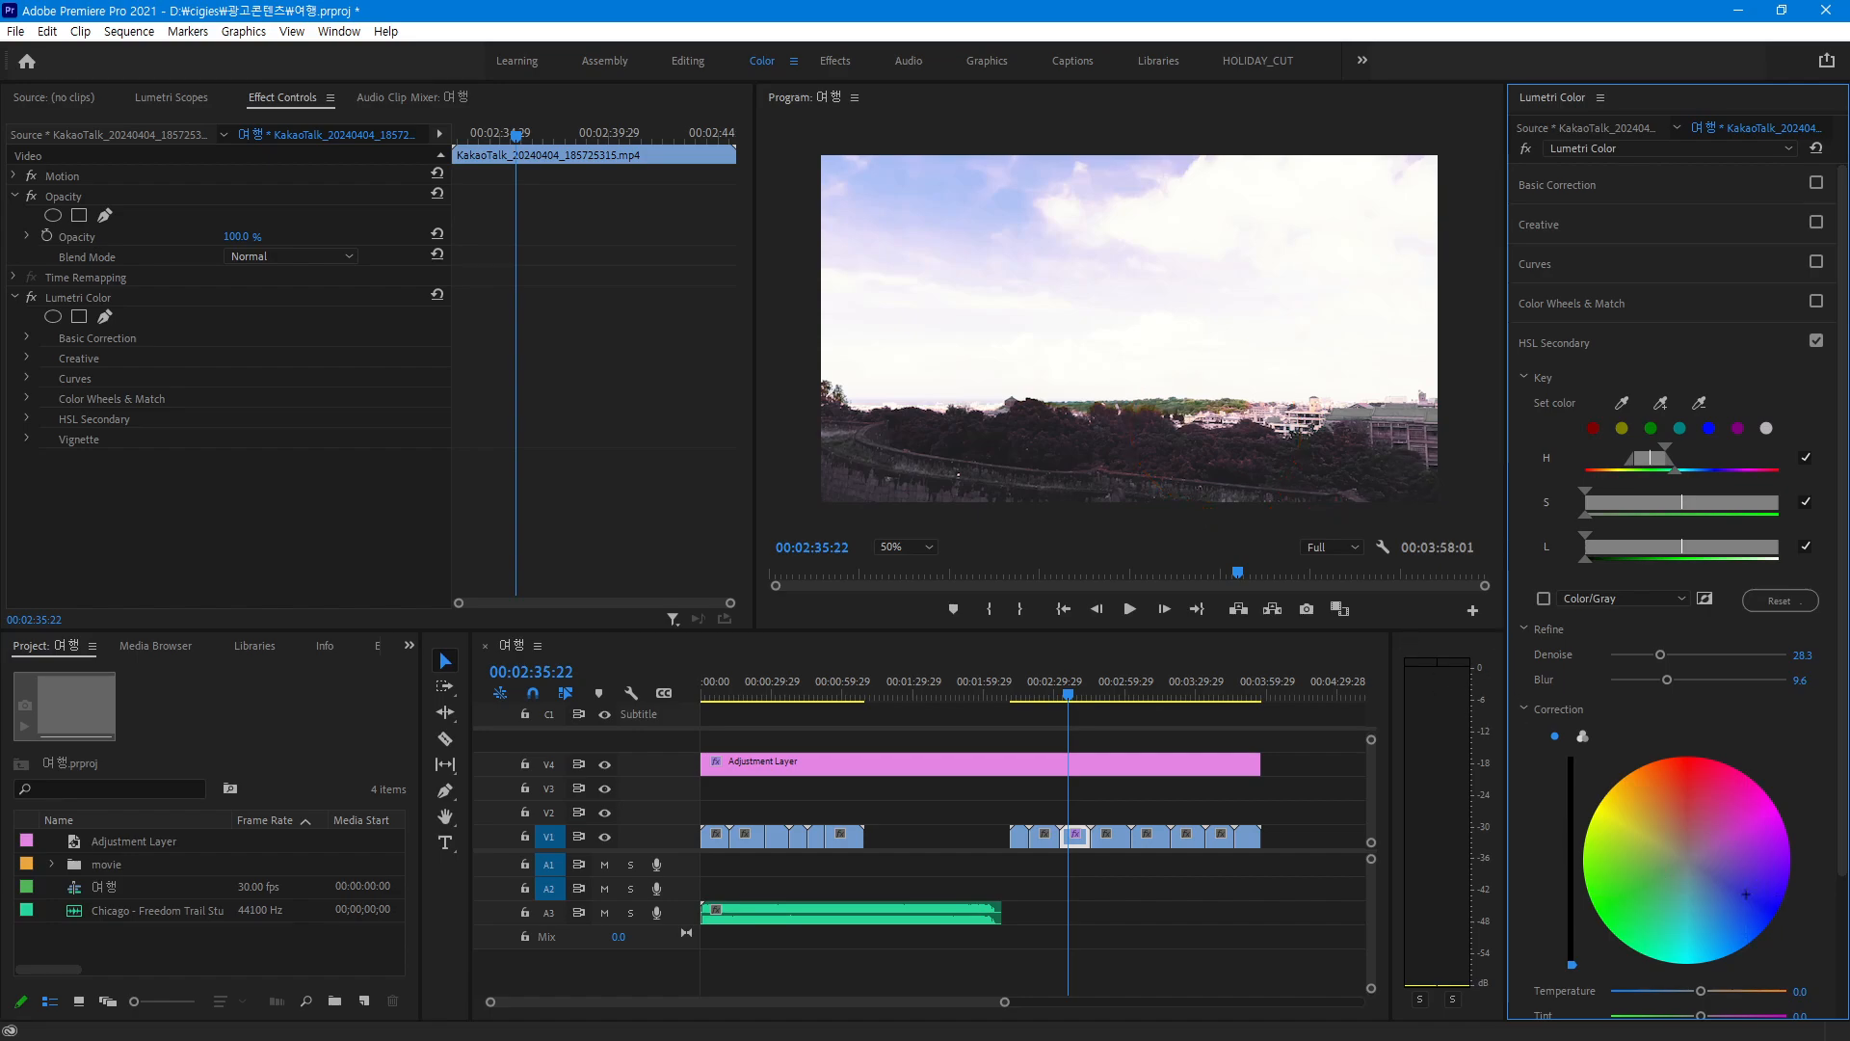
drag(1747, 895, 1667, 873)
drag(1572, 963, 1691, 846)
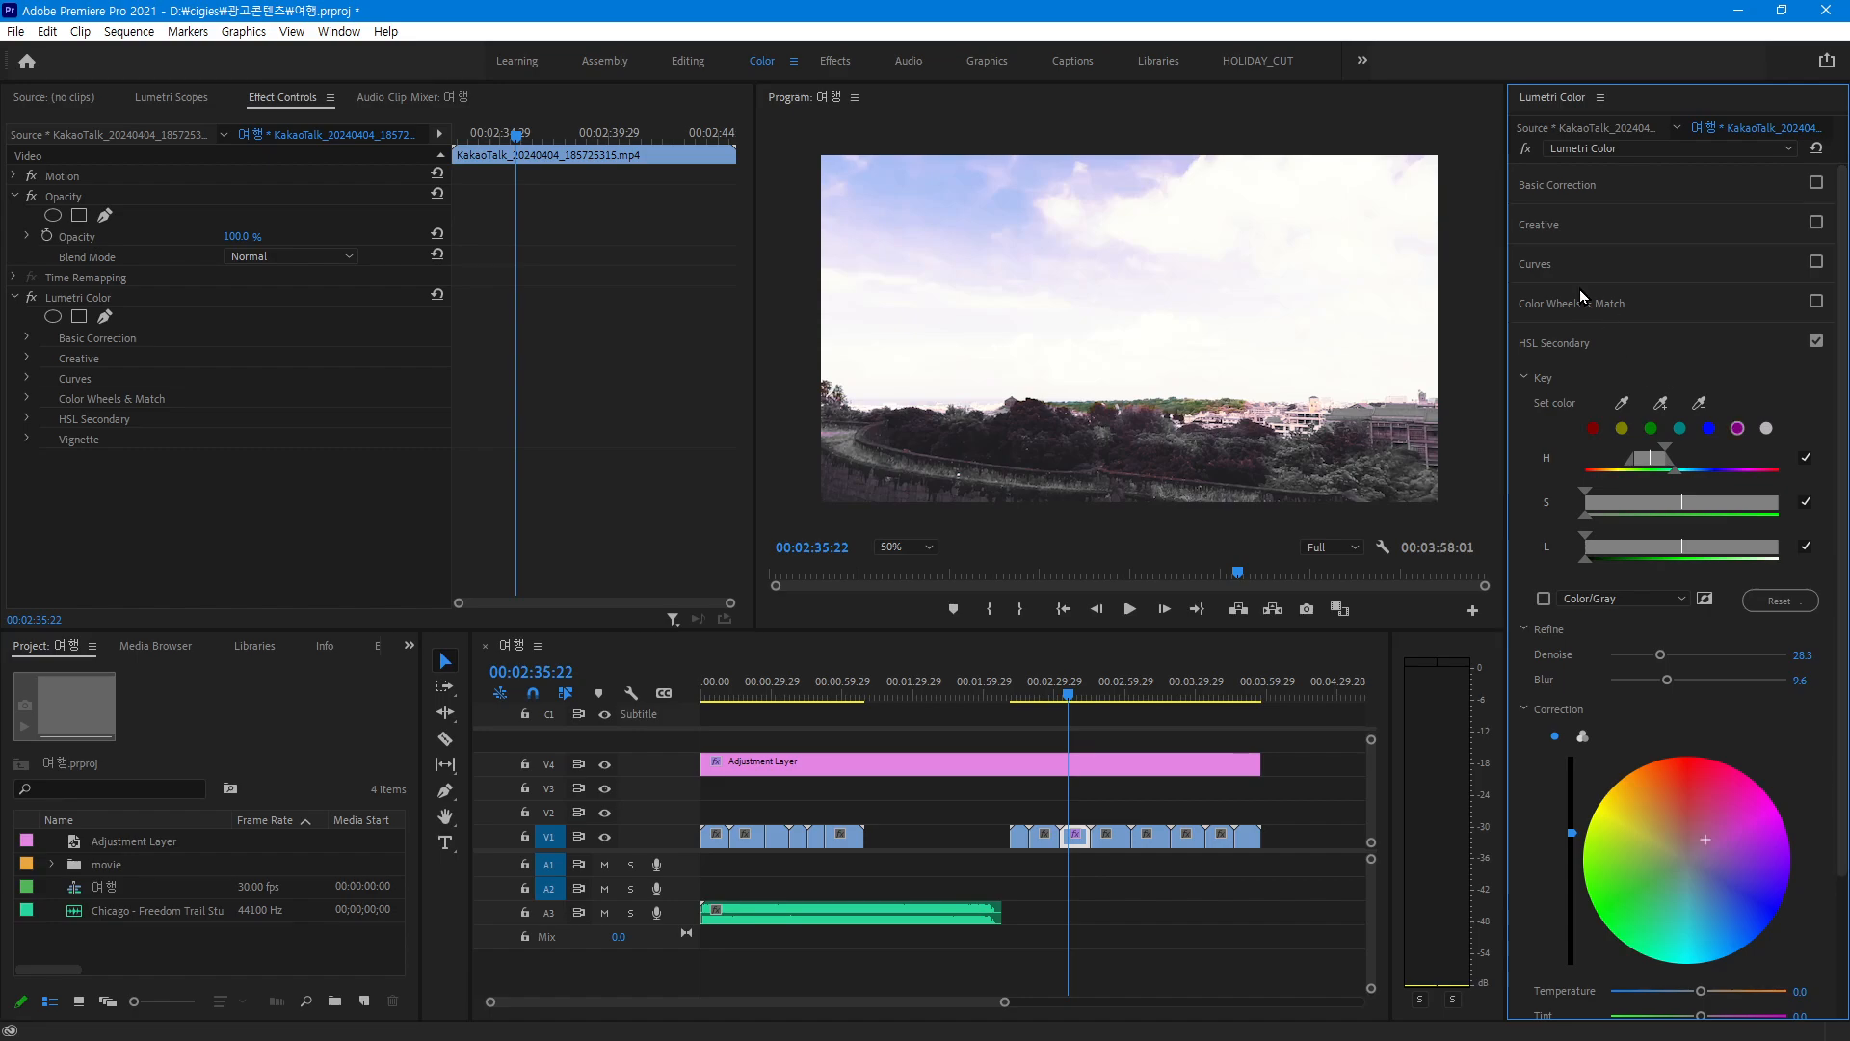
Enable Curves, disable HSL Secondary, and open the RGB Curves
click(1817, 261)
click(1818, 340)
click(1800, 343)
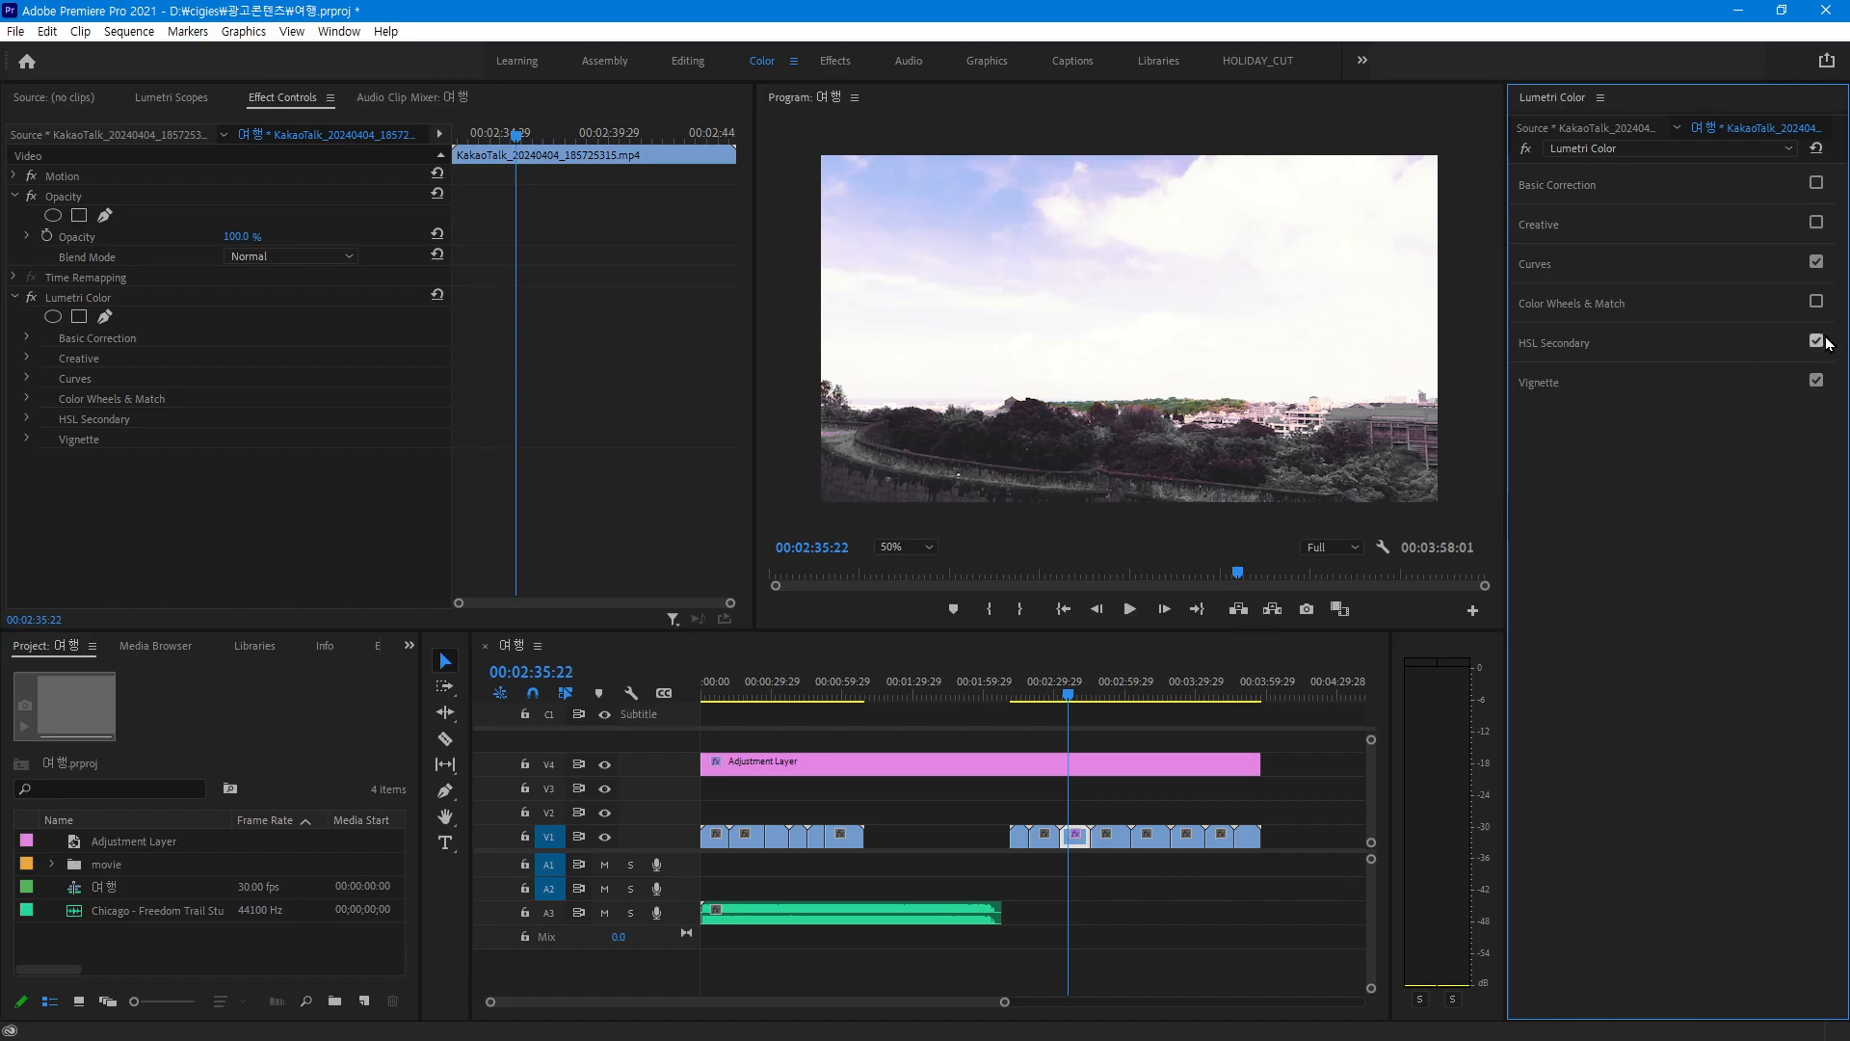
click(1553, 266)
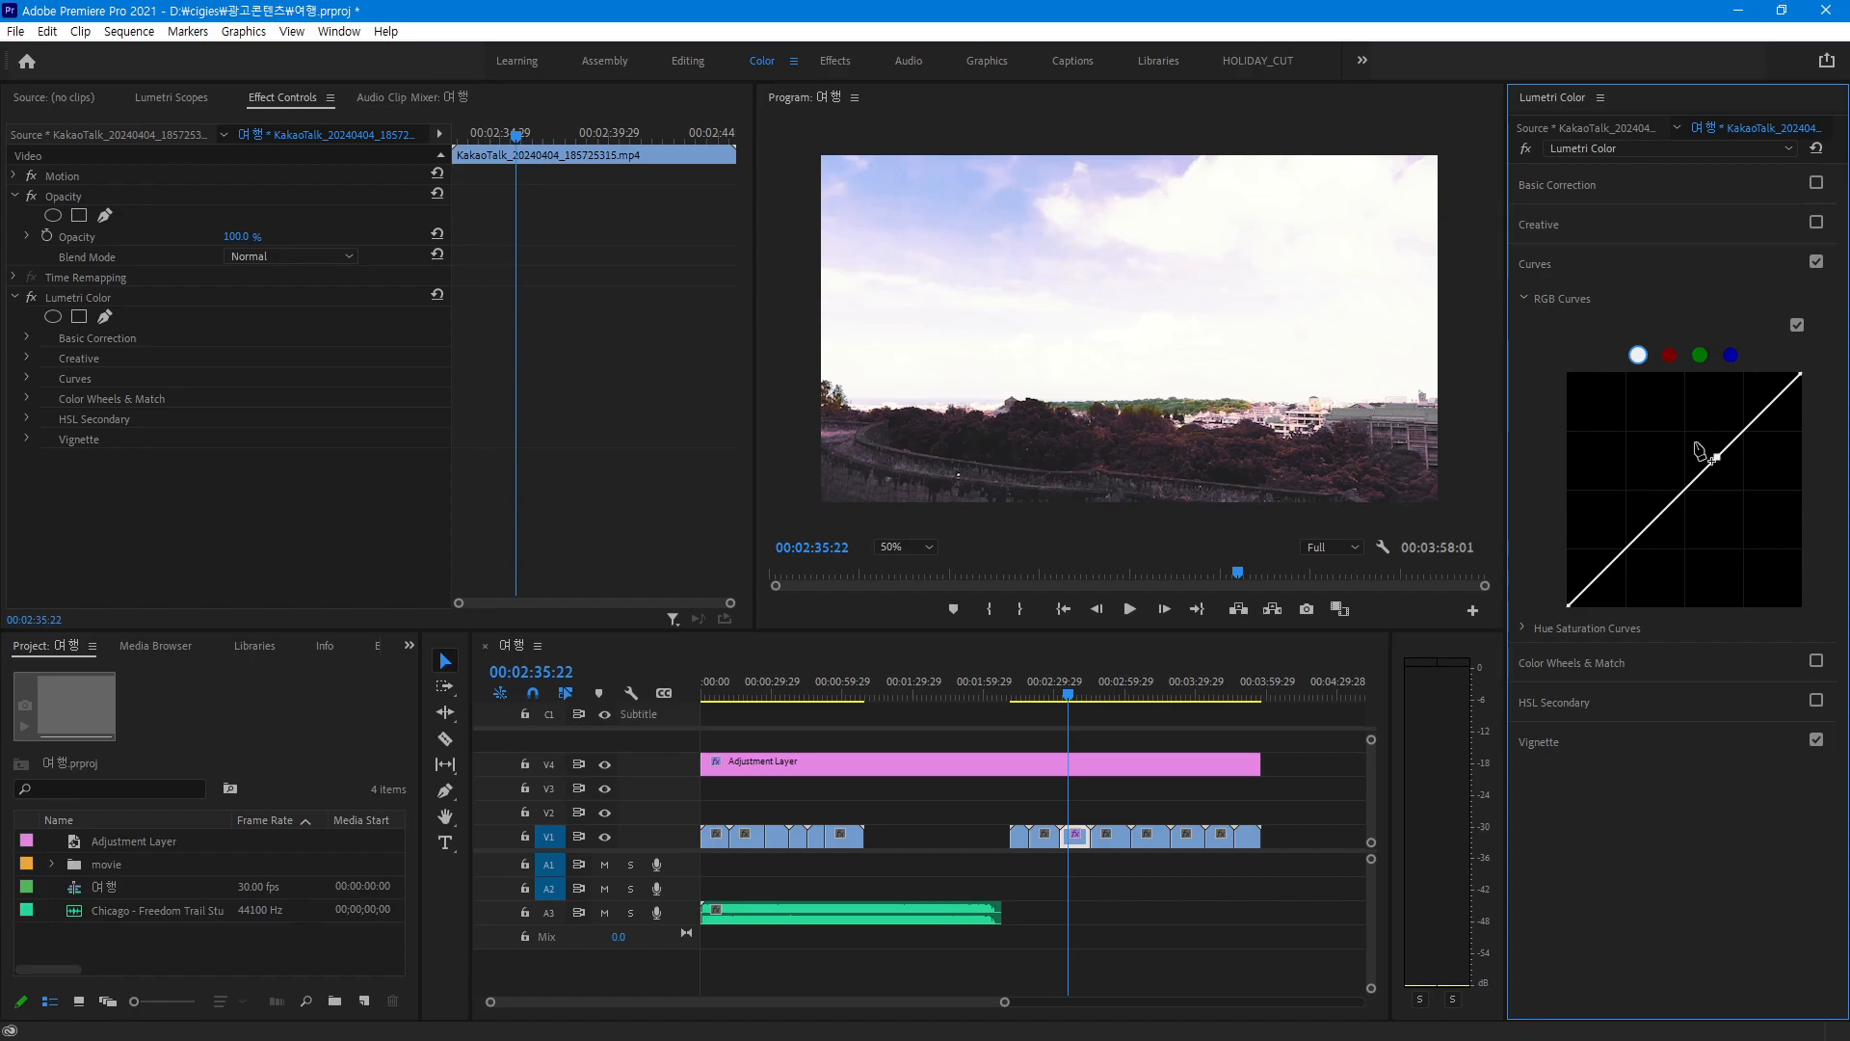
Shape the white RGB curve into an S with lifted highlights, and bend the red channel slightly up and the blue channel down
mouse_move(1705, 473)
mouse_down()
mouse_move(1693, 430)
mouse_move(1706, 438)
mouse_up()
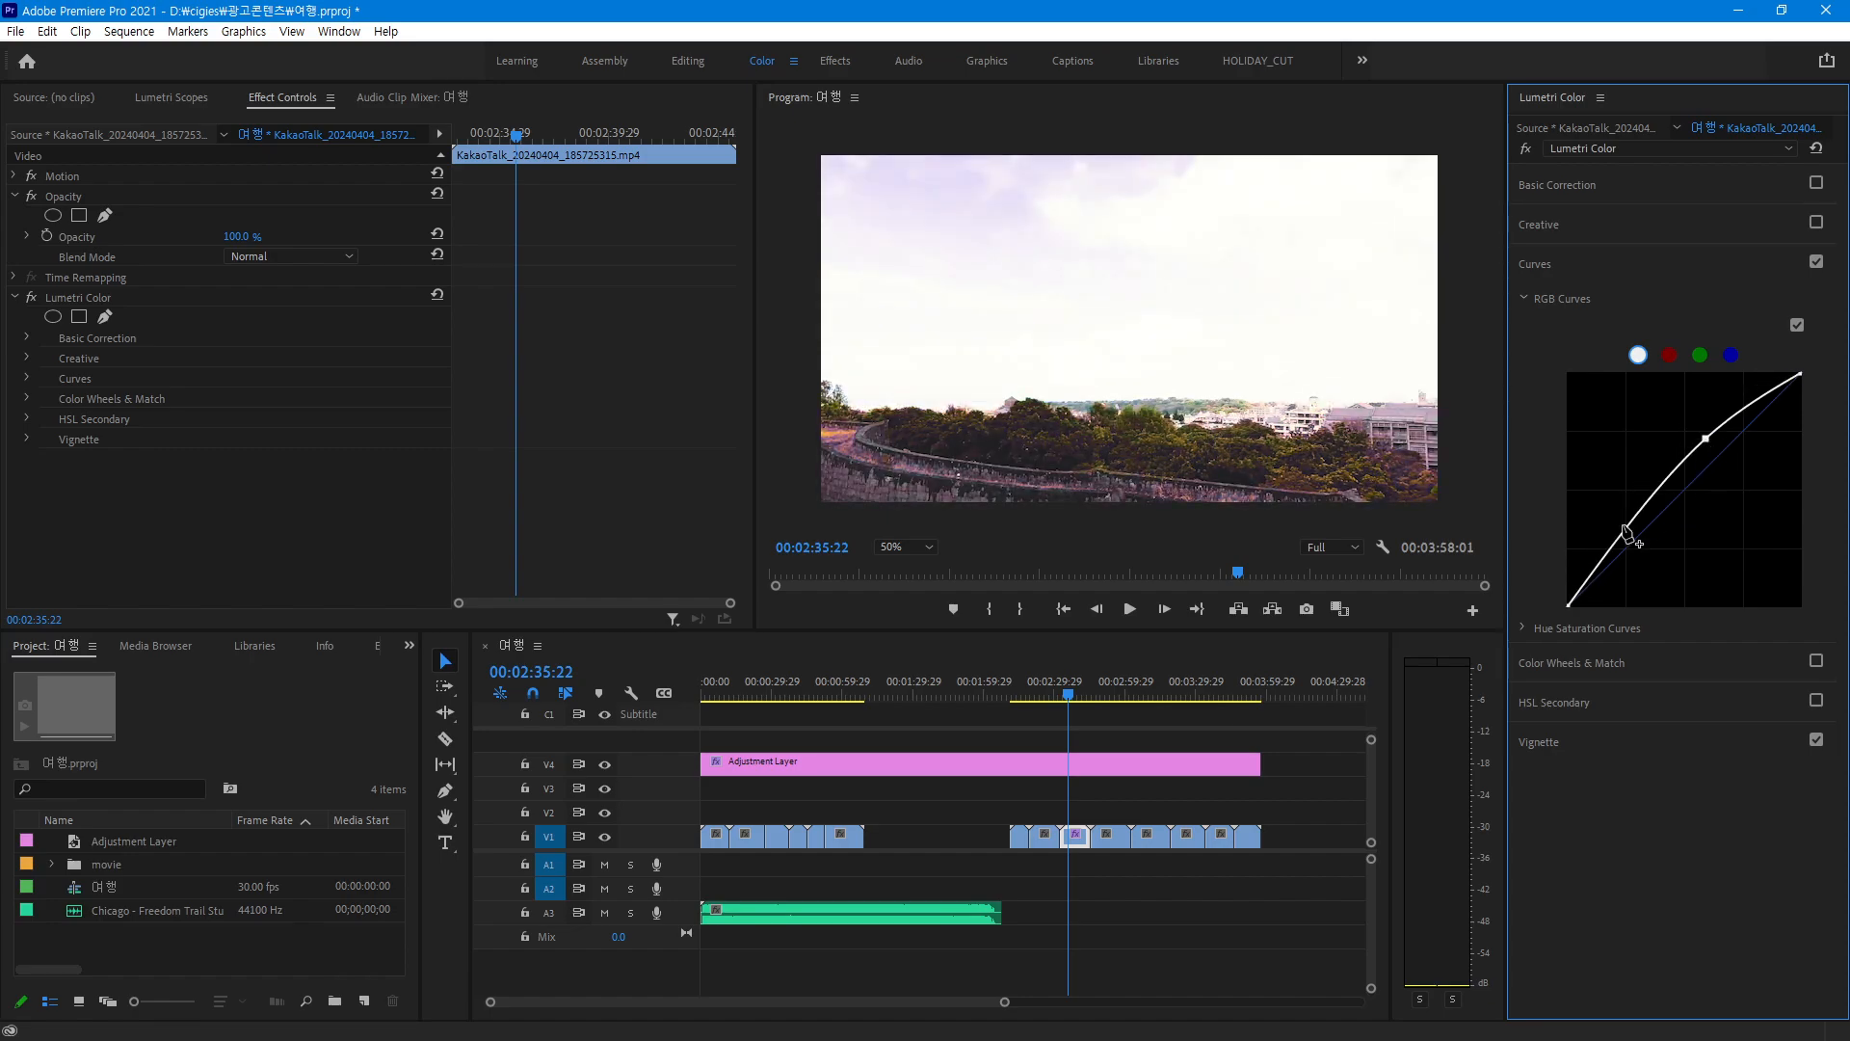
drag(1627, 533, 1648, 532)
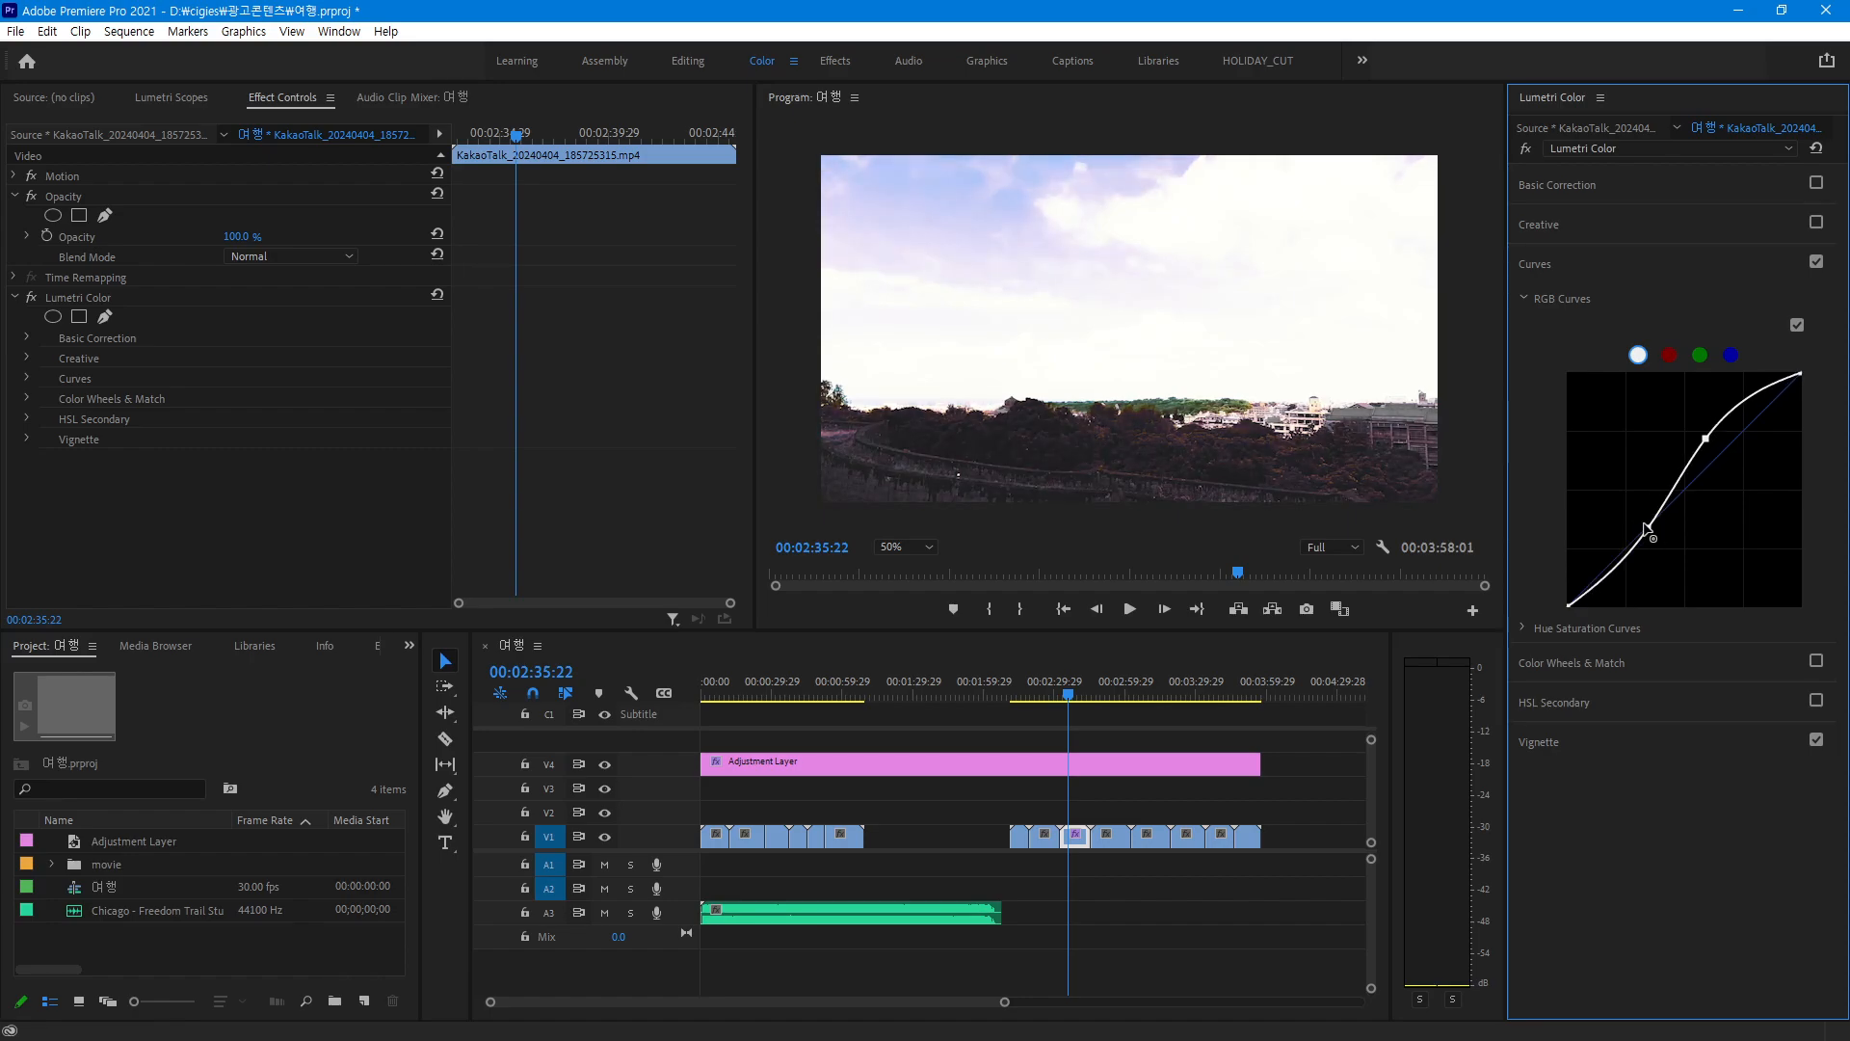
click(1669, 354)
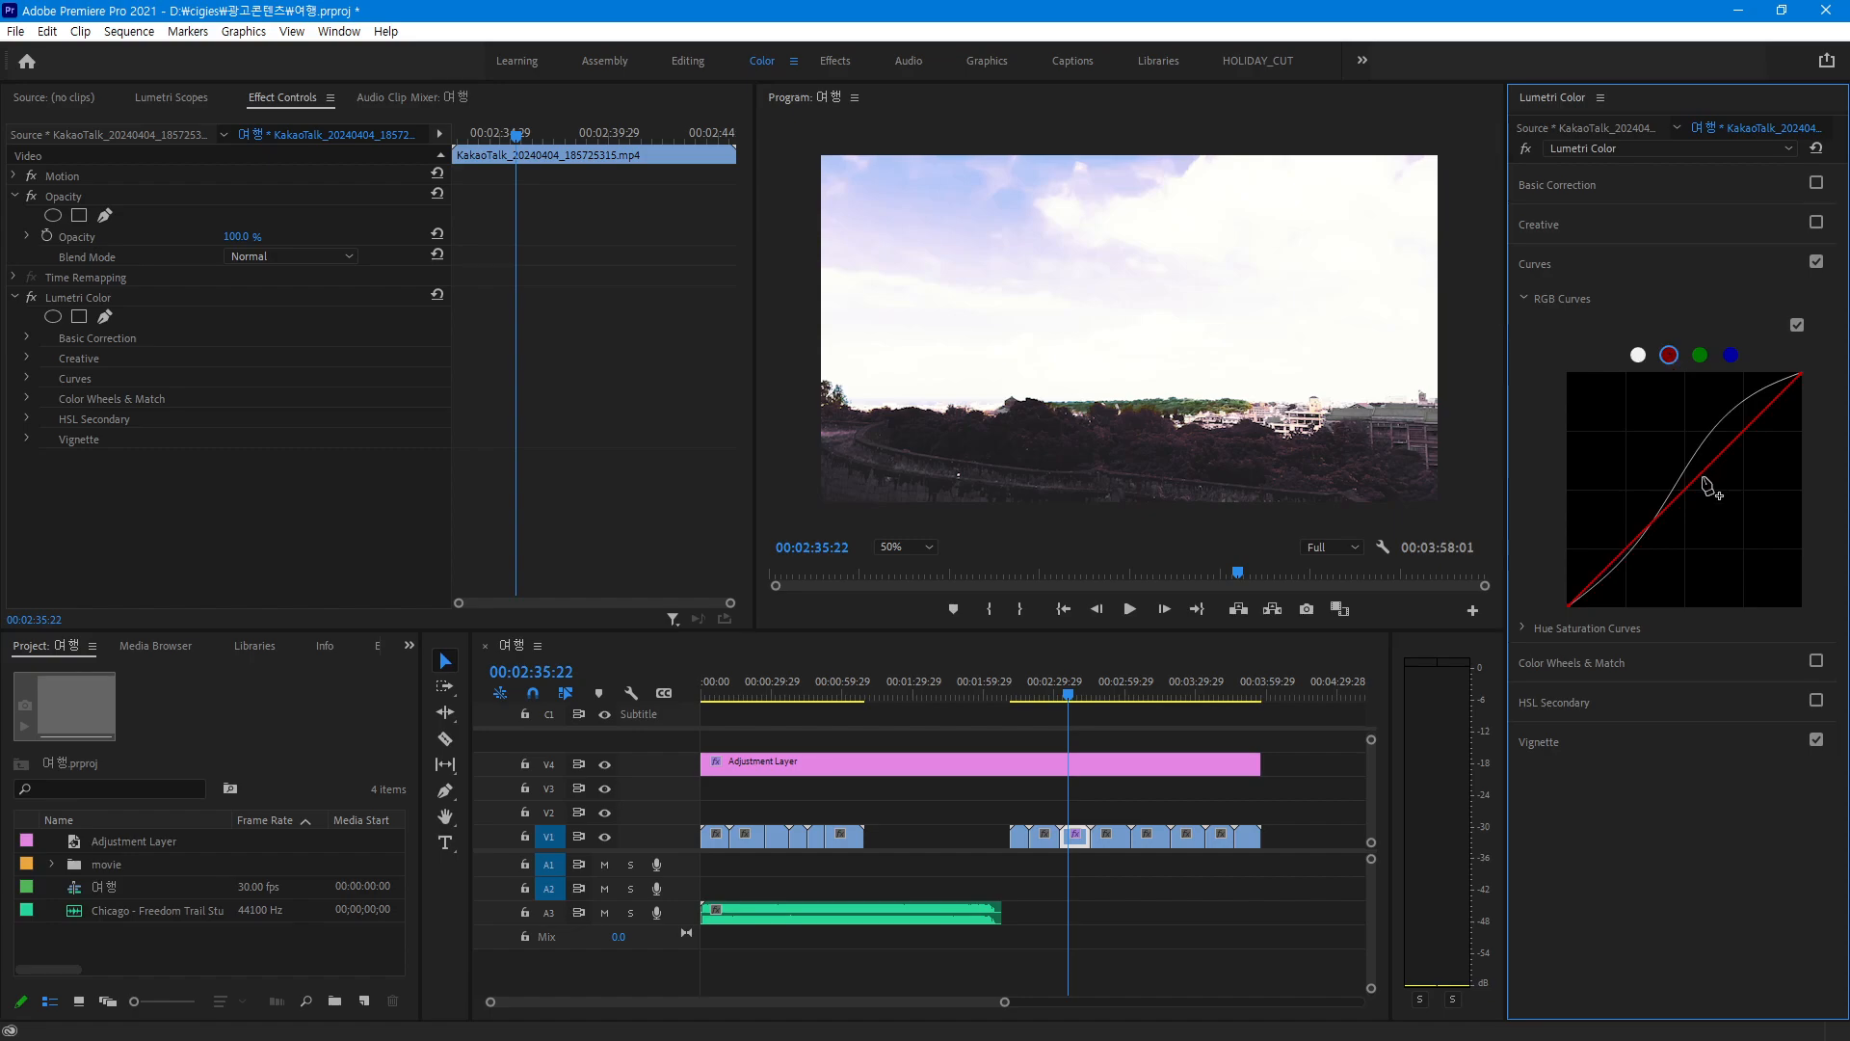
mouse_move(1692, 488)
mouse_down()
mouse_move(1664, 472)
mouse_move(1706, 494)
mouse_up()
click(1732, 358)
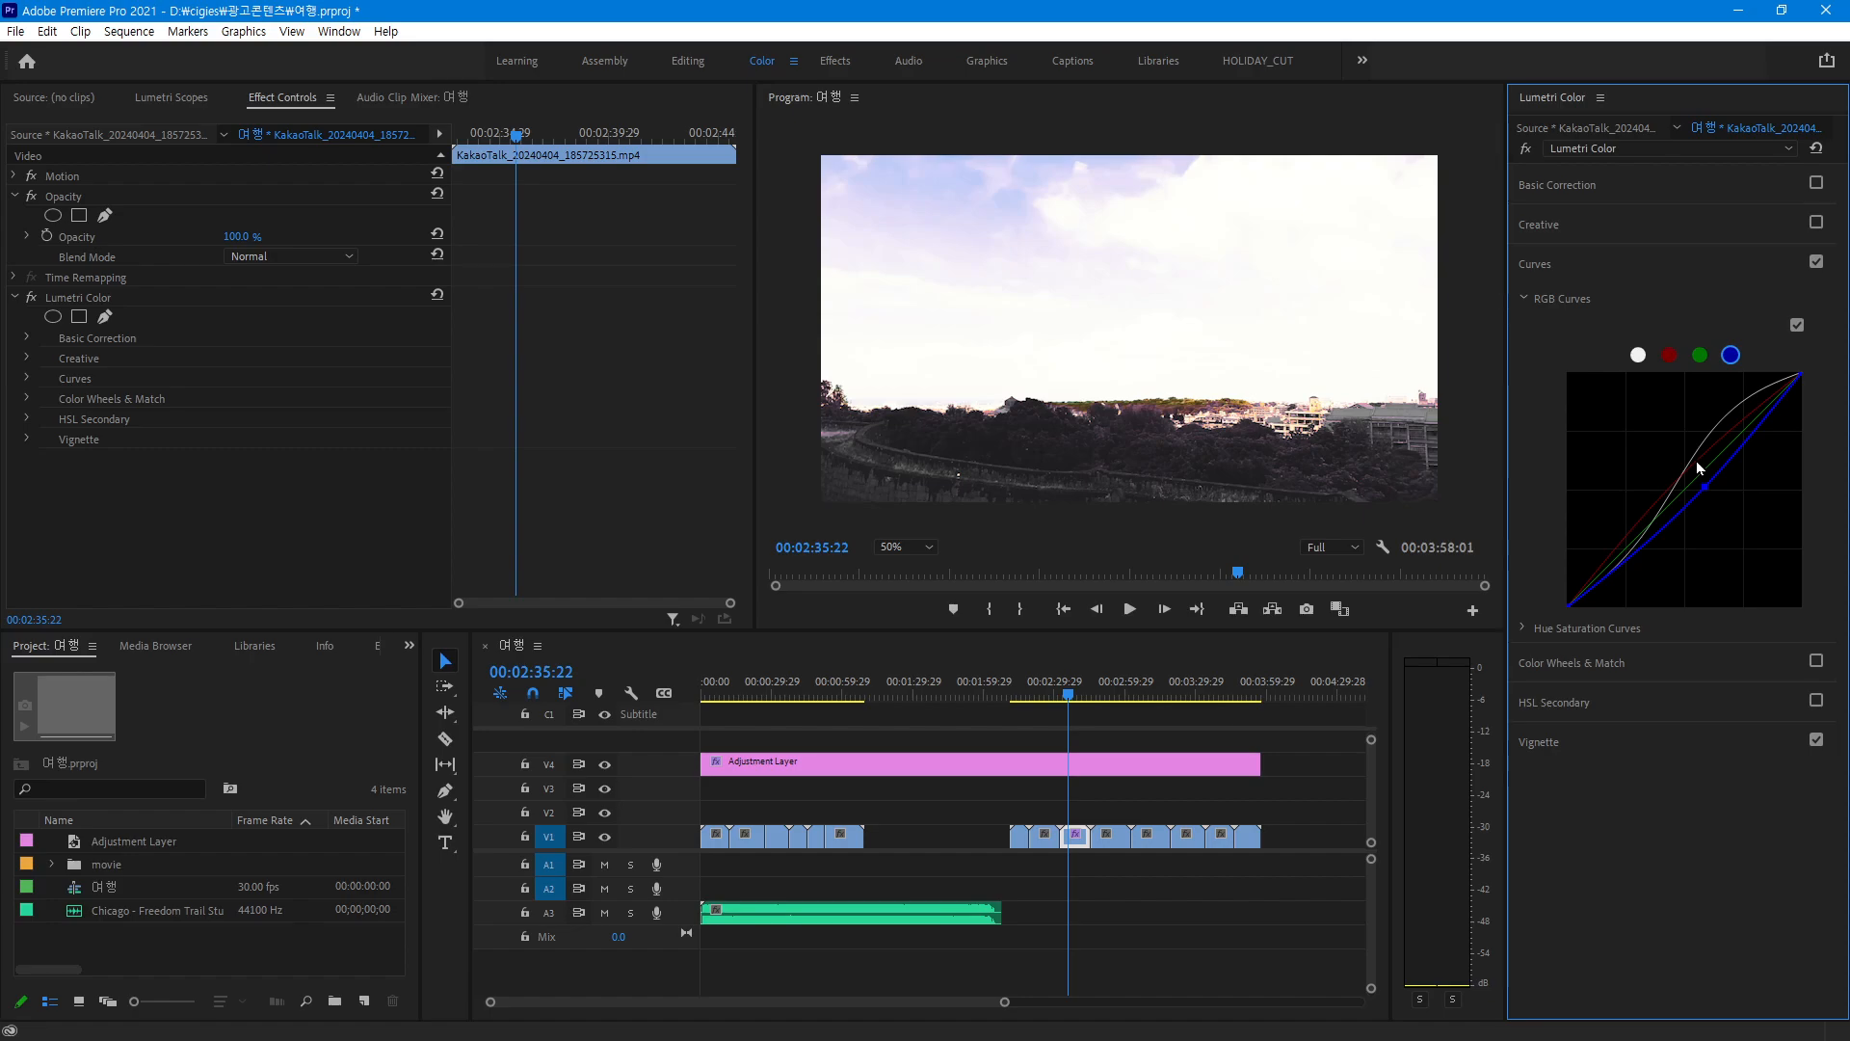
Collapse the Curves section and leave Basic Correction, Creative, Curves, Color Wheels & Match and HSL Secondary all enabled
click(1818, 261)
click(1554, 267)
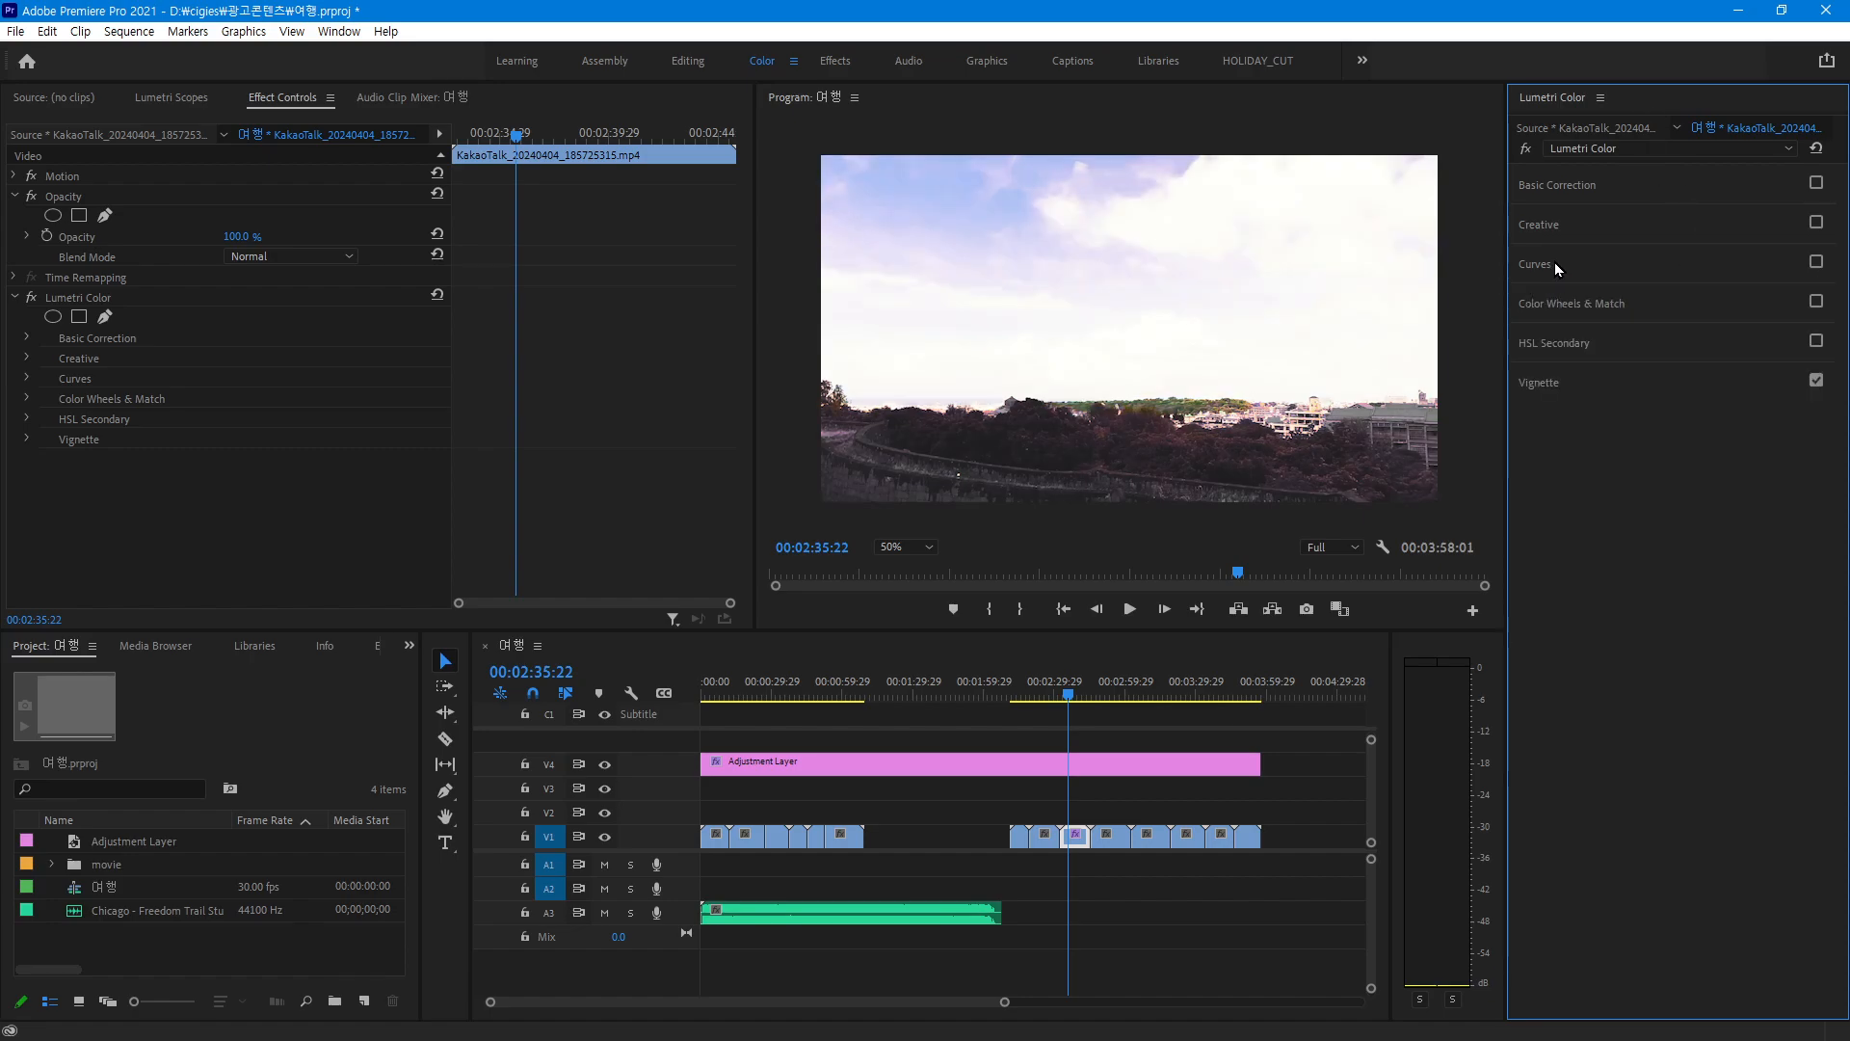
click(1818, 185)
click(1818, 223)
click(1817, 262)
click(1818, 302)
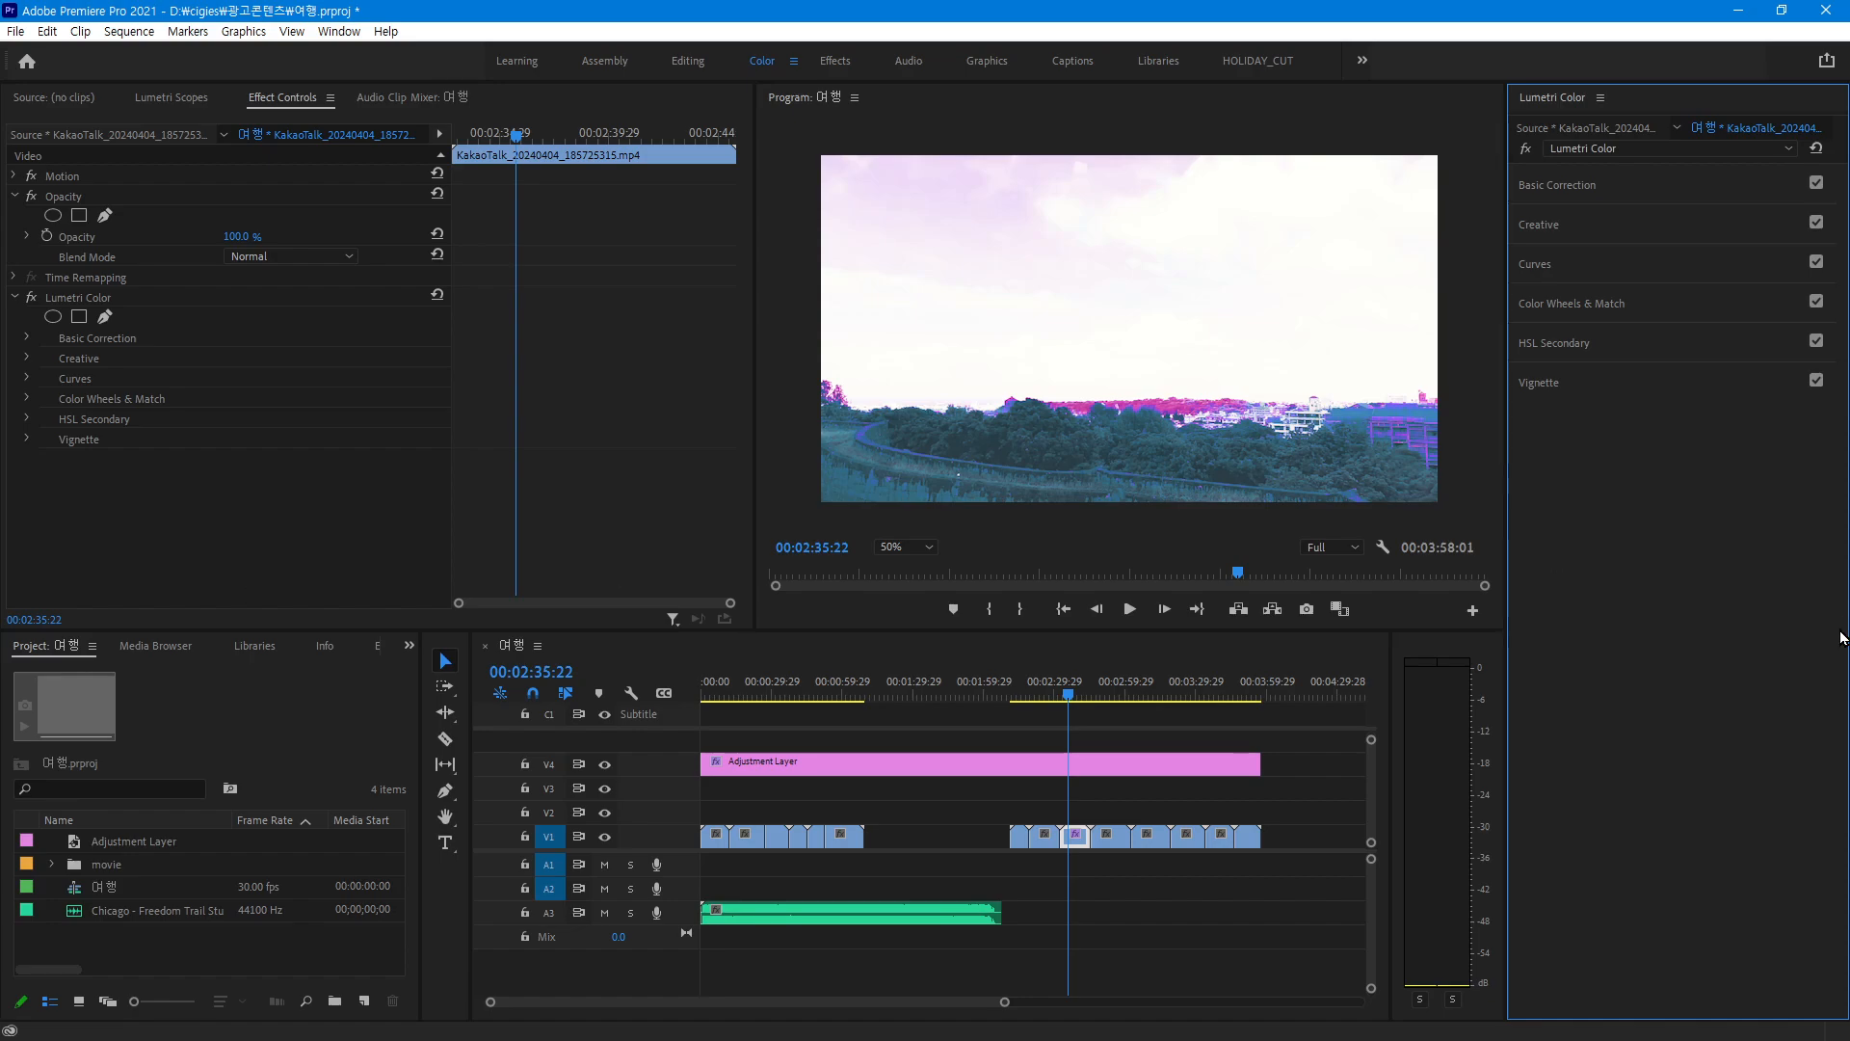
Set the Vignette Amount to -3.0, Midpoint to 0.0, Roundness to -100.0 and Feather to 0.0
click(1558, 386)
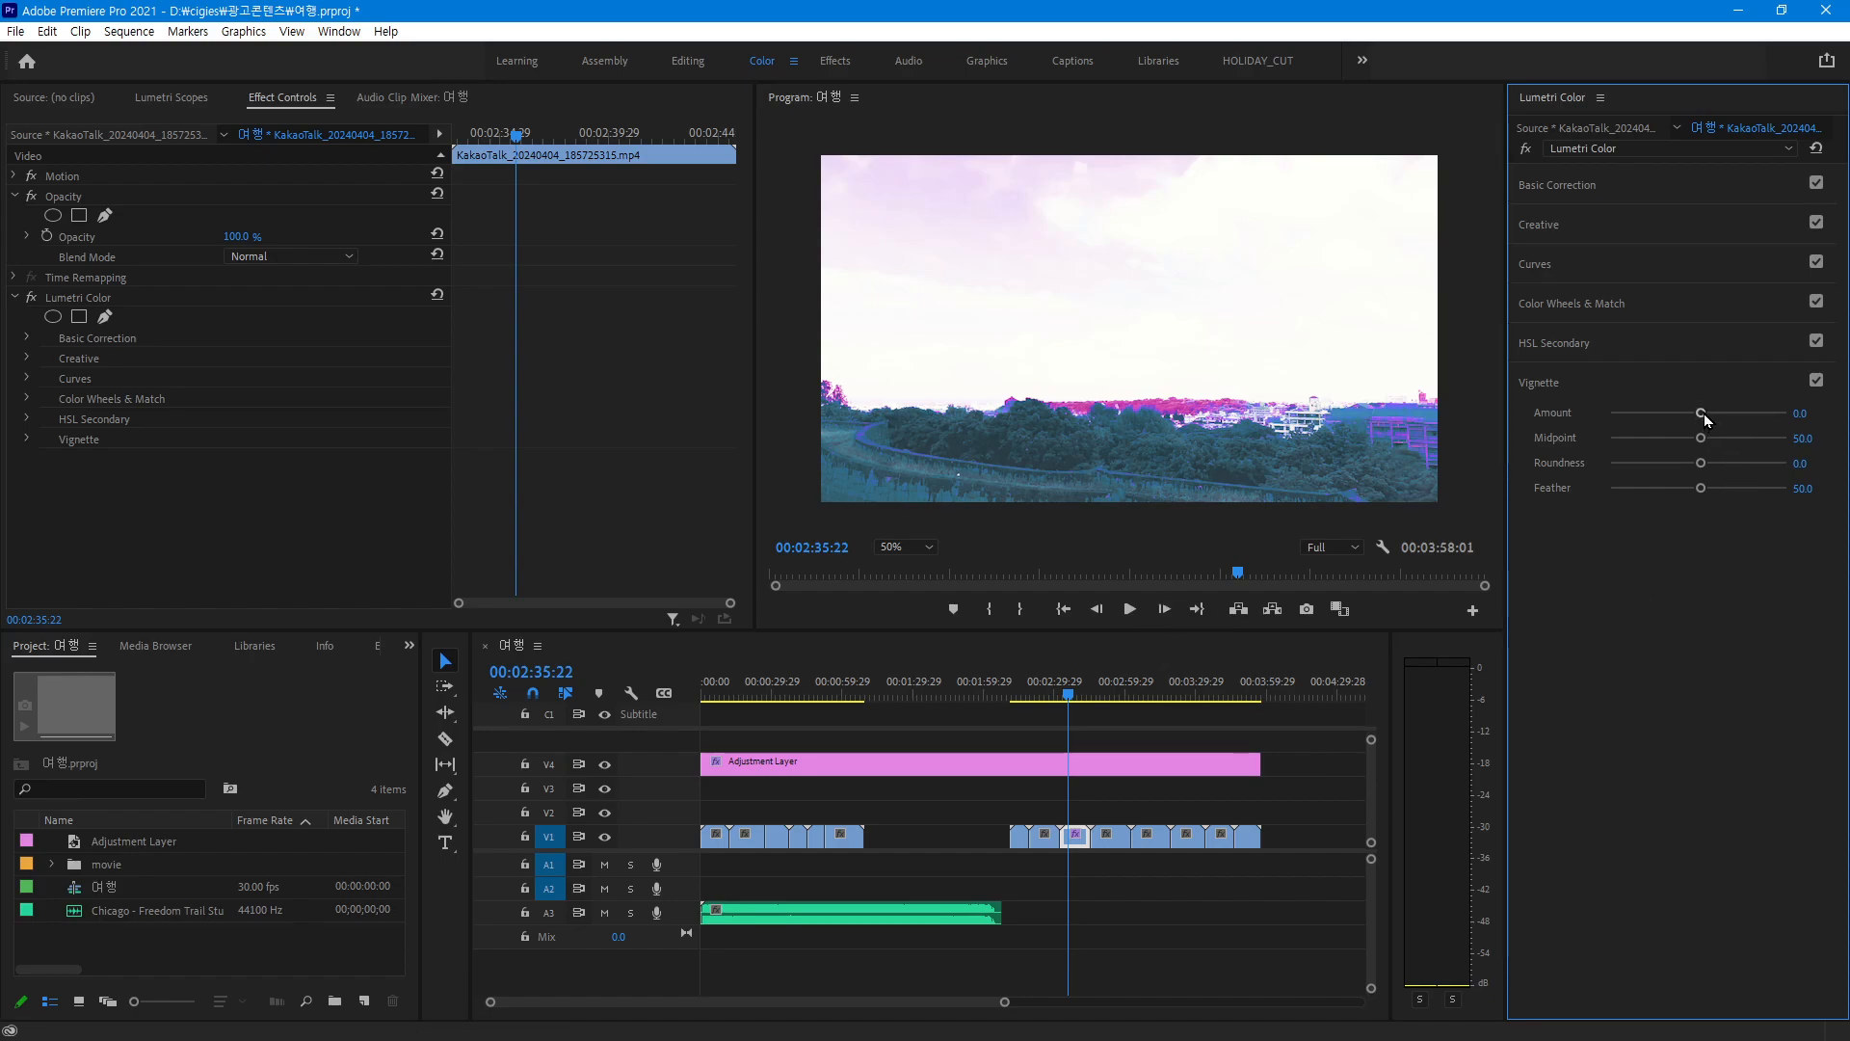
drag(1704, 413, 1565, 420)
drag(1702, 438, 1553, 442)
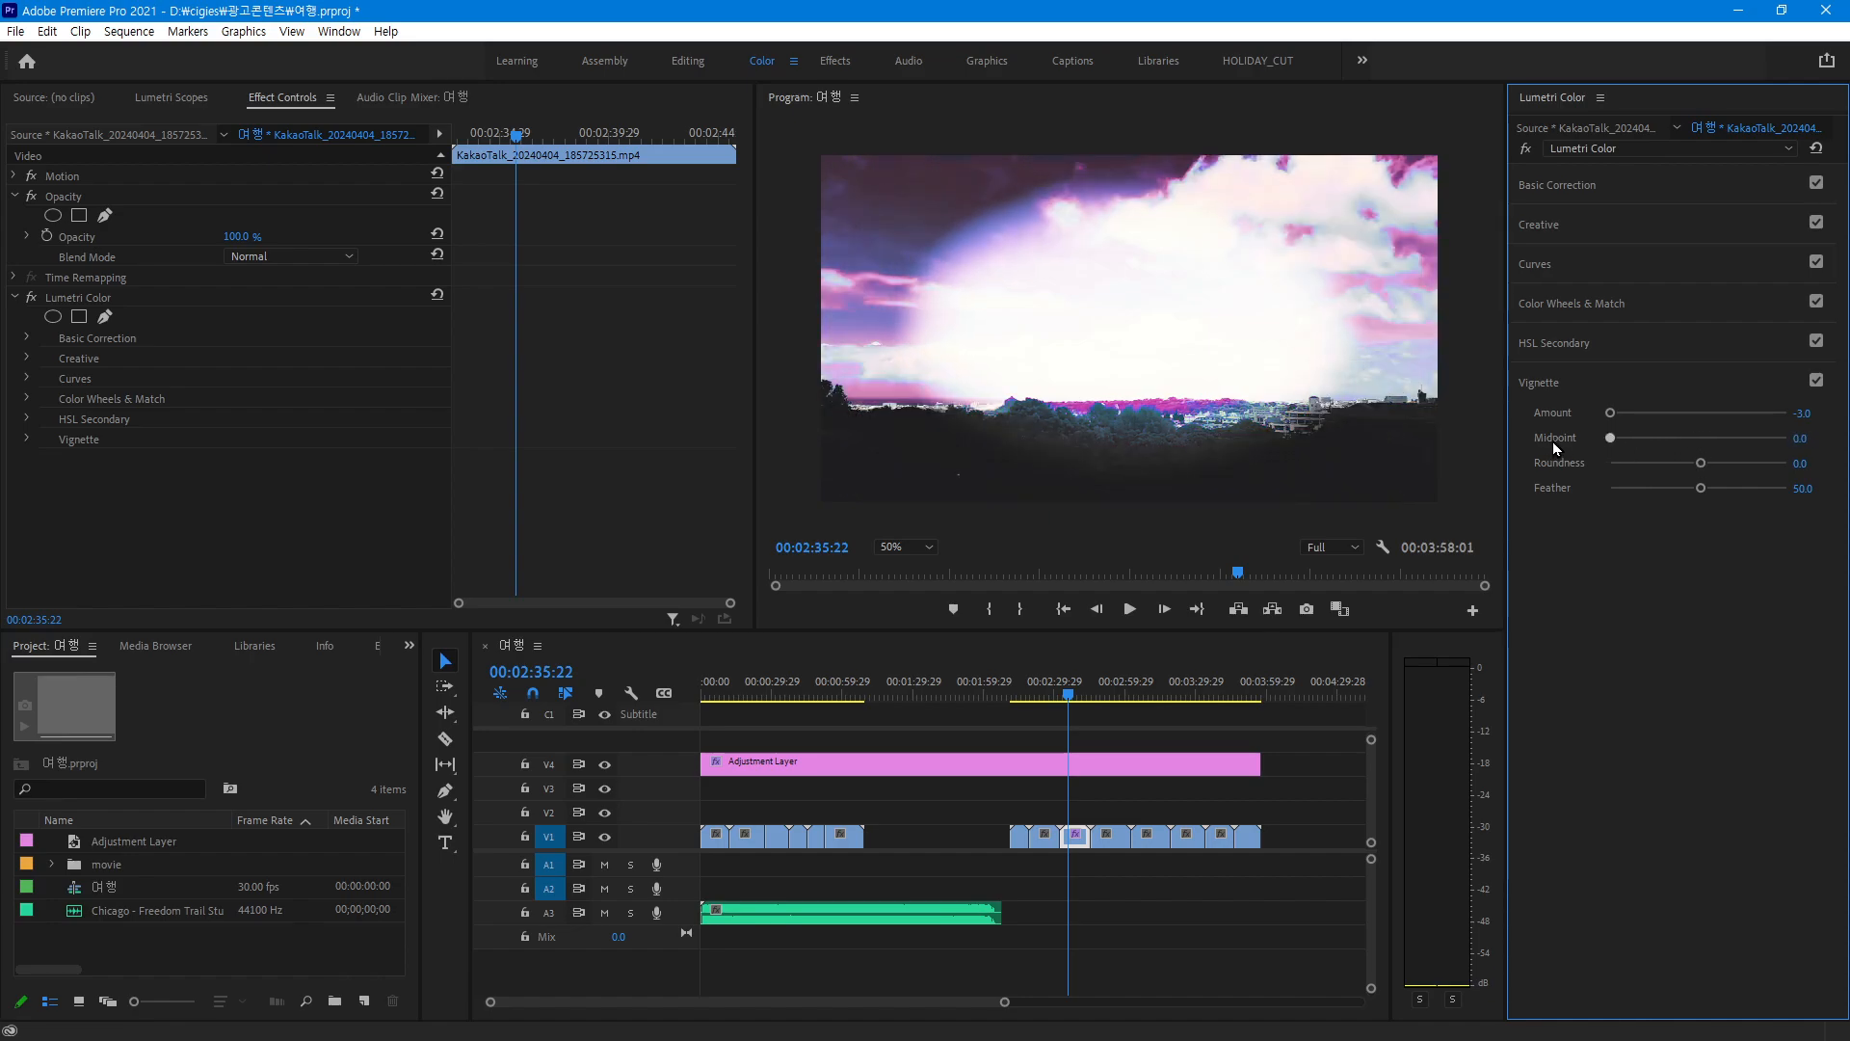
drag(1702, 463, 1270, 466)
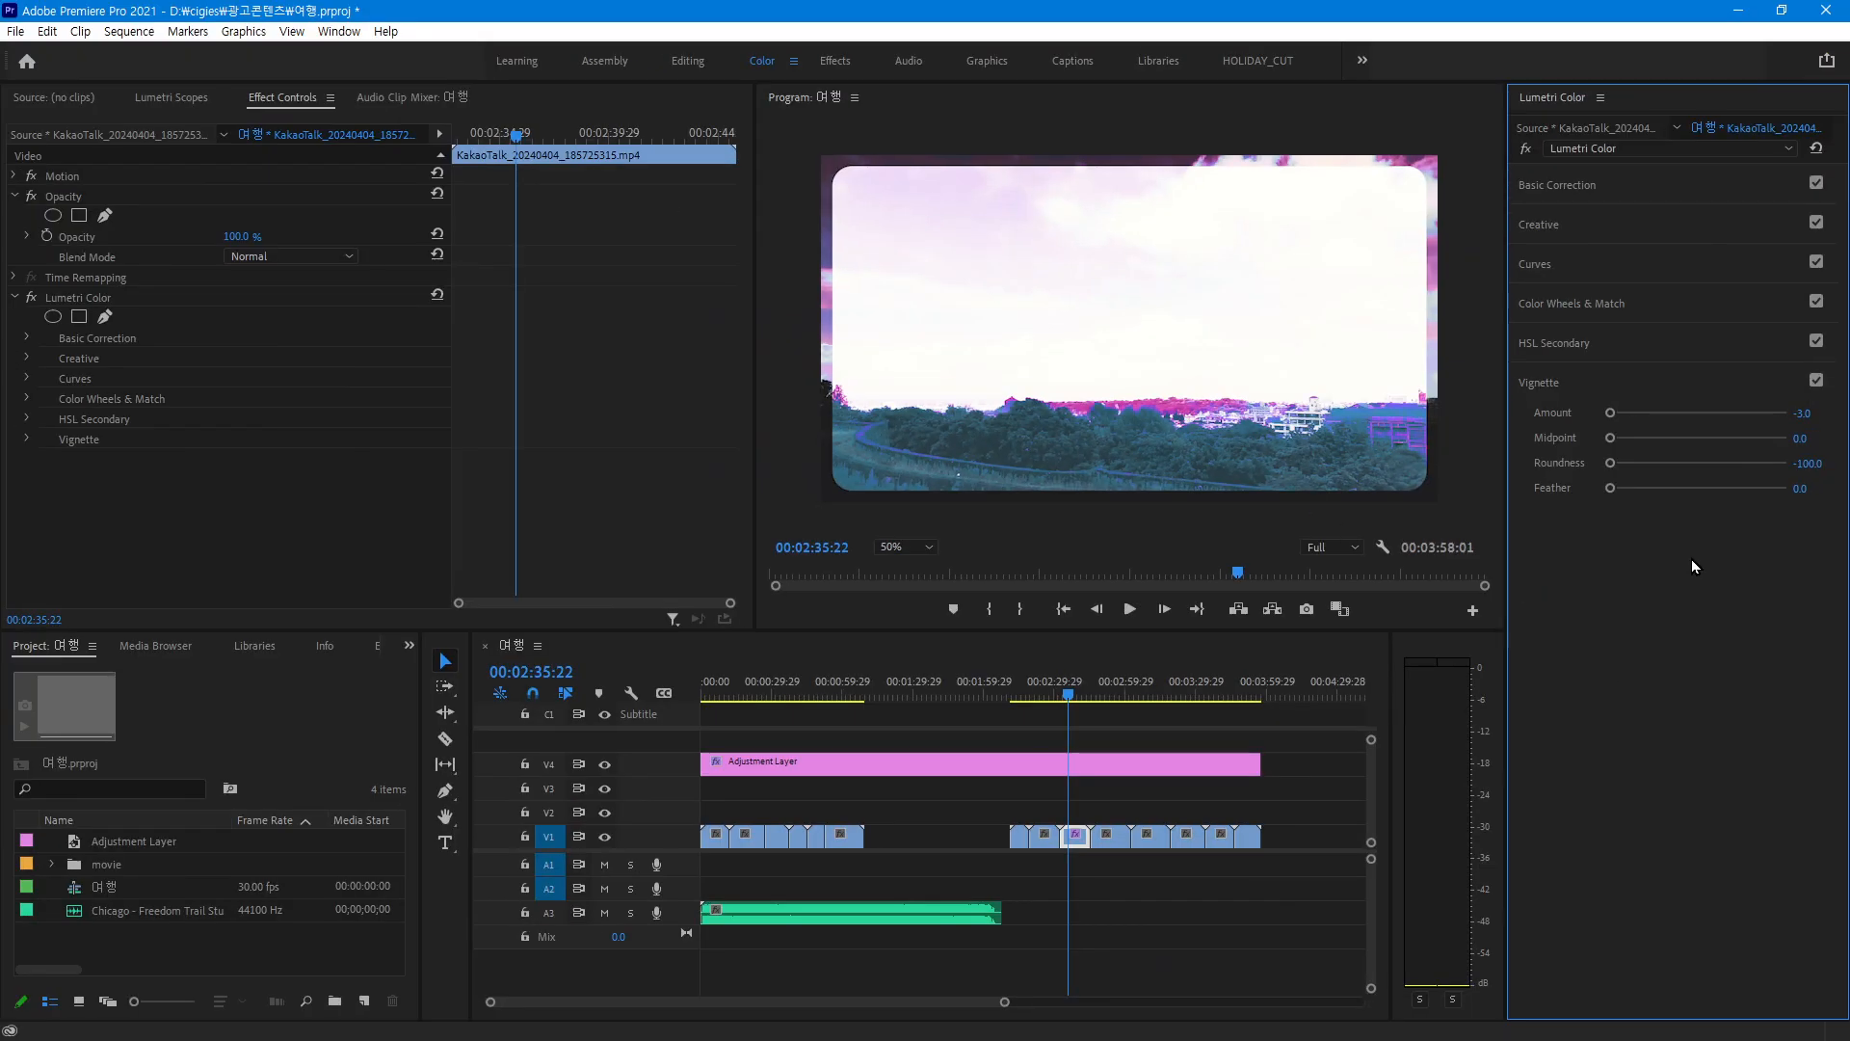
Test the vignette's Midpoint between 0.0 and 100.0 with the Amount kept at -3.0
drag(1612, 415, 1571, 460)
drag(1615, 436, 1756, 455)
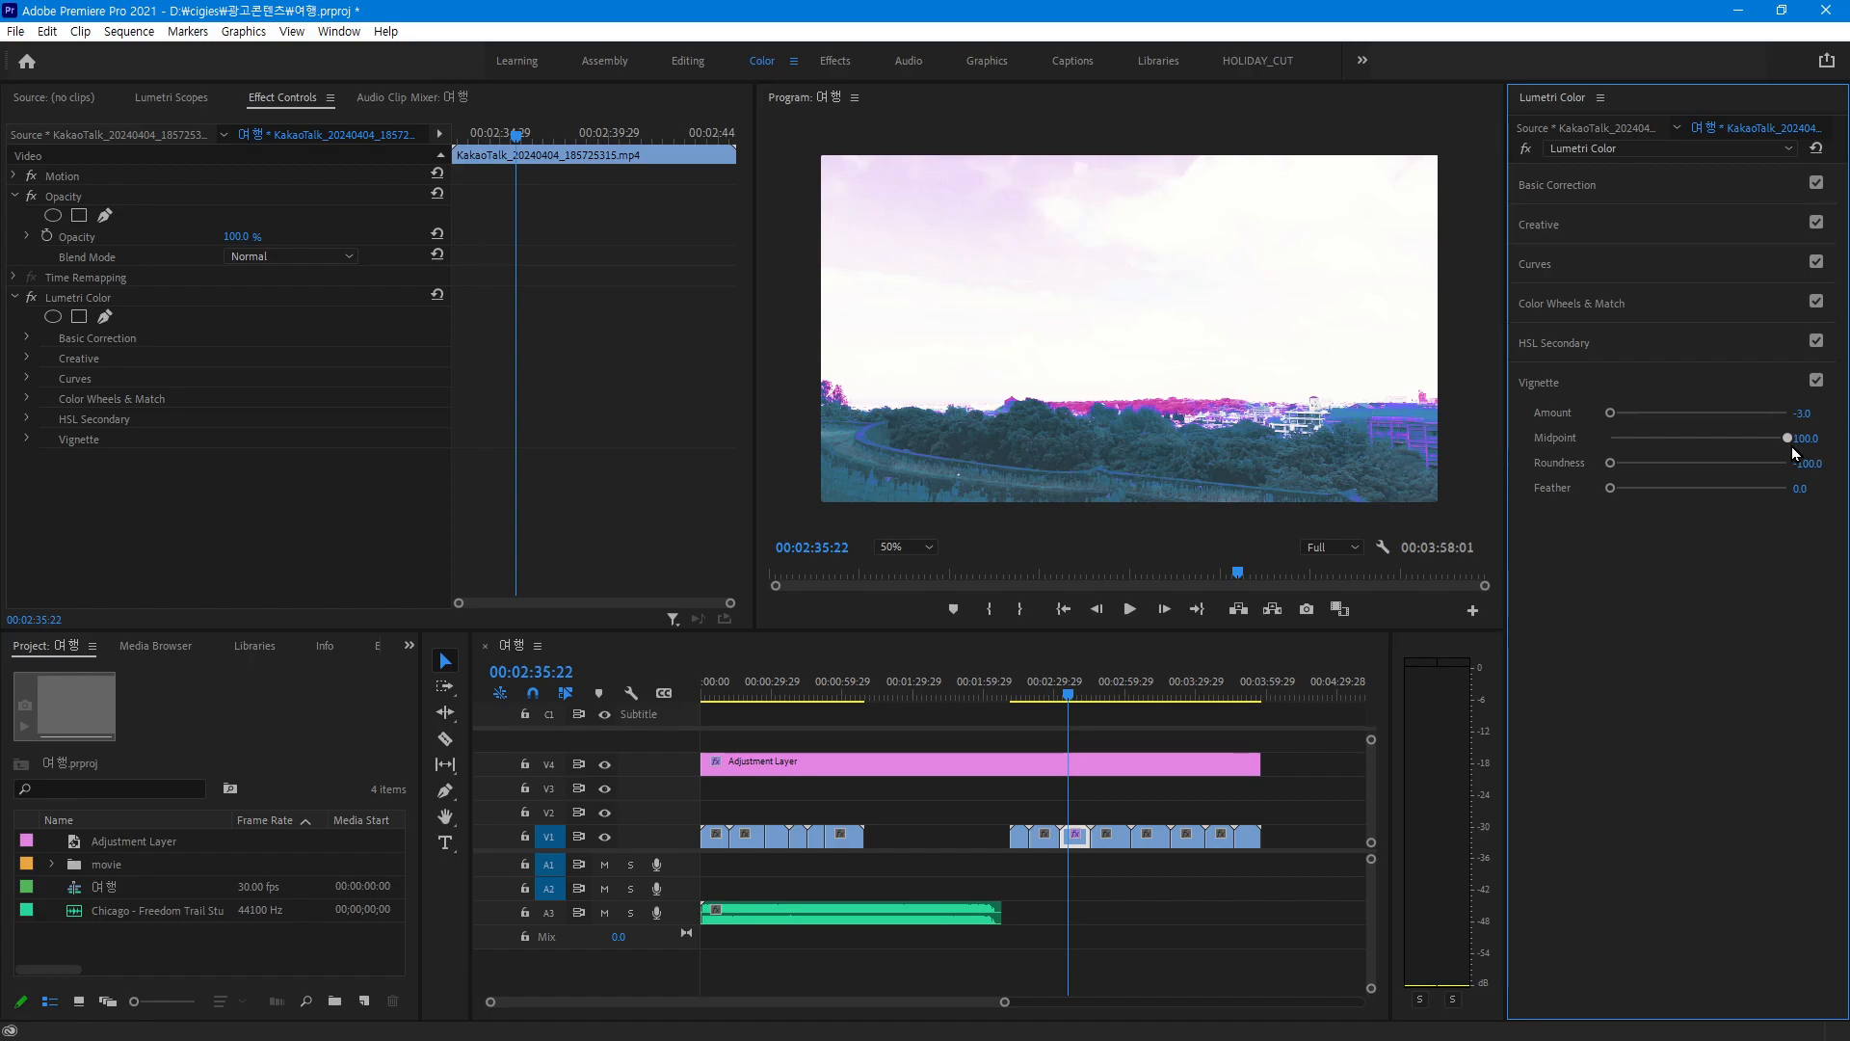
drag(1791, 447, 1464, 437)
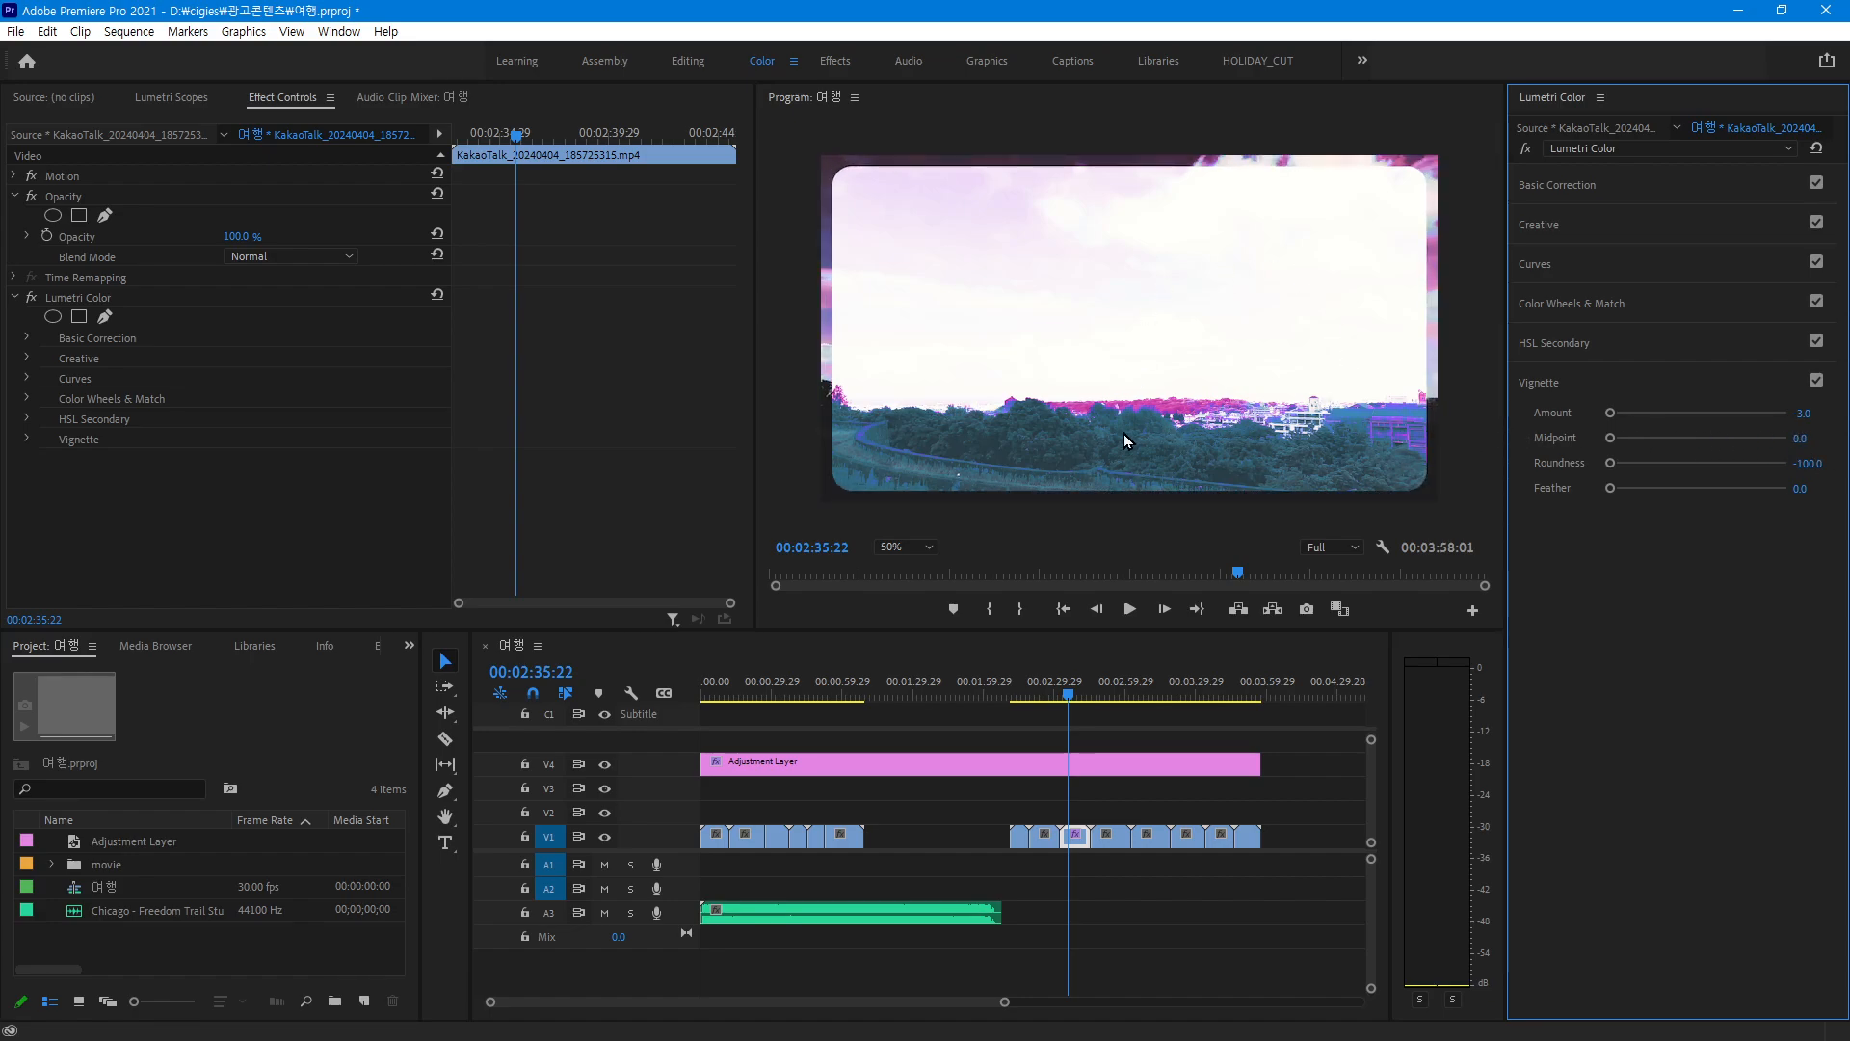
drag(1612, 439, 1823, 475)
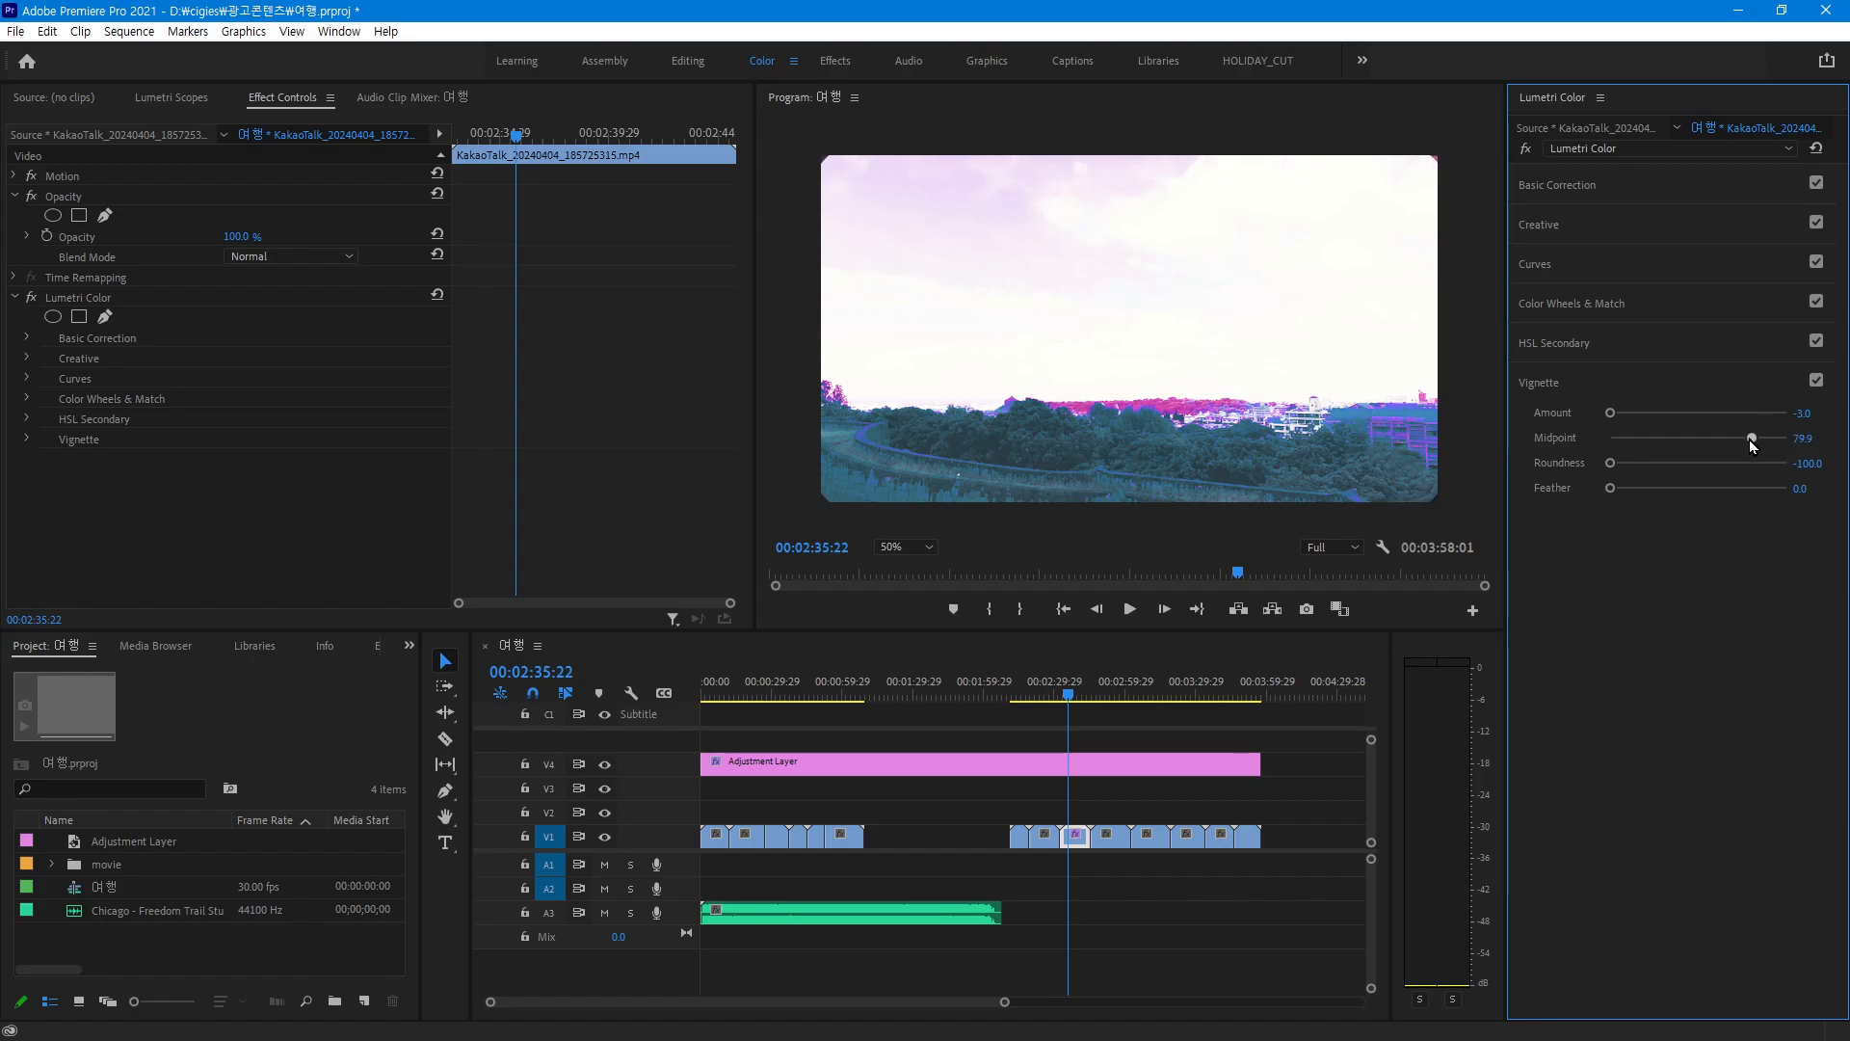
drag(1749, 440, 1469, 434)
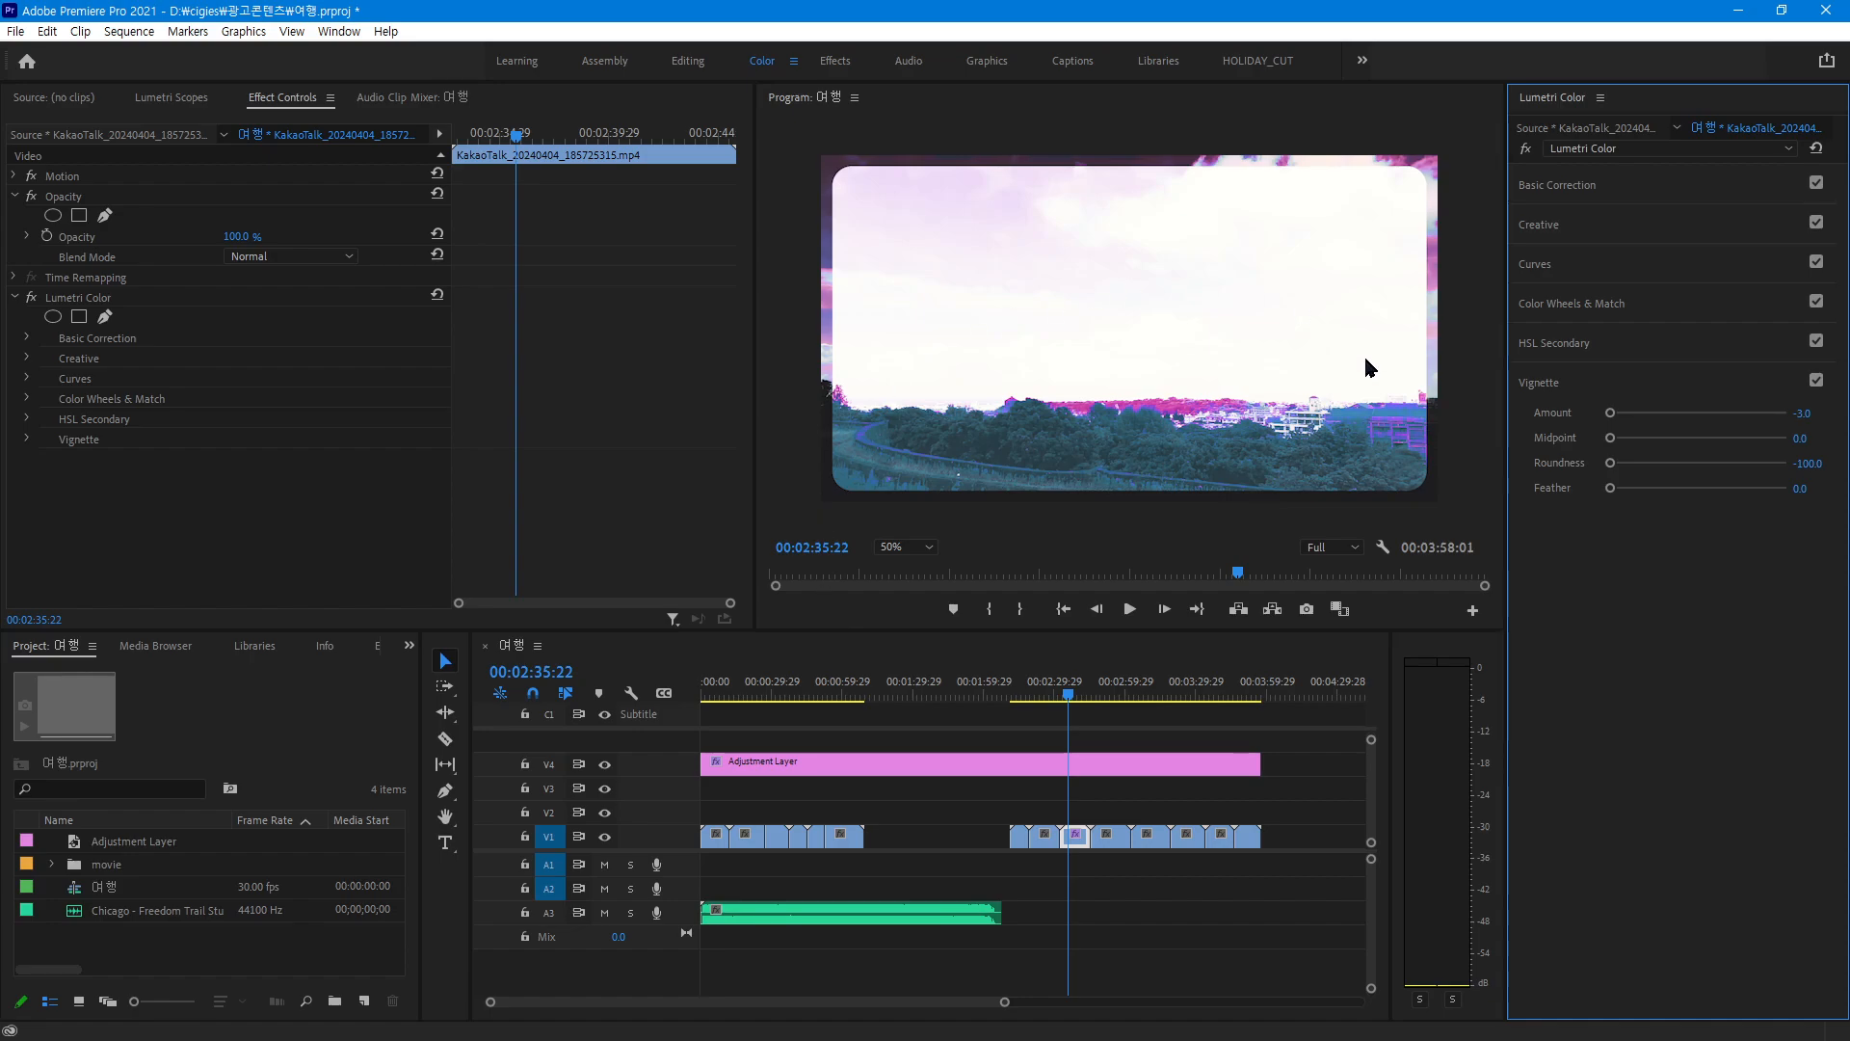
Try Vignette Roundness values of 44.6 and -56.5, and settle on Roundness 3.3 with Midpoint 62.5
drag(1610, 437, 1482, 455)
drag(1614, 465, 1740, 518)
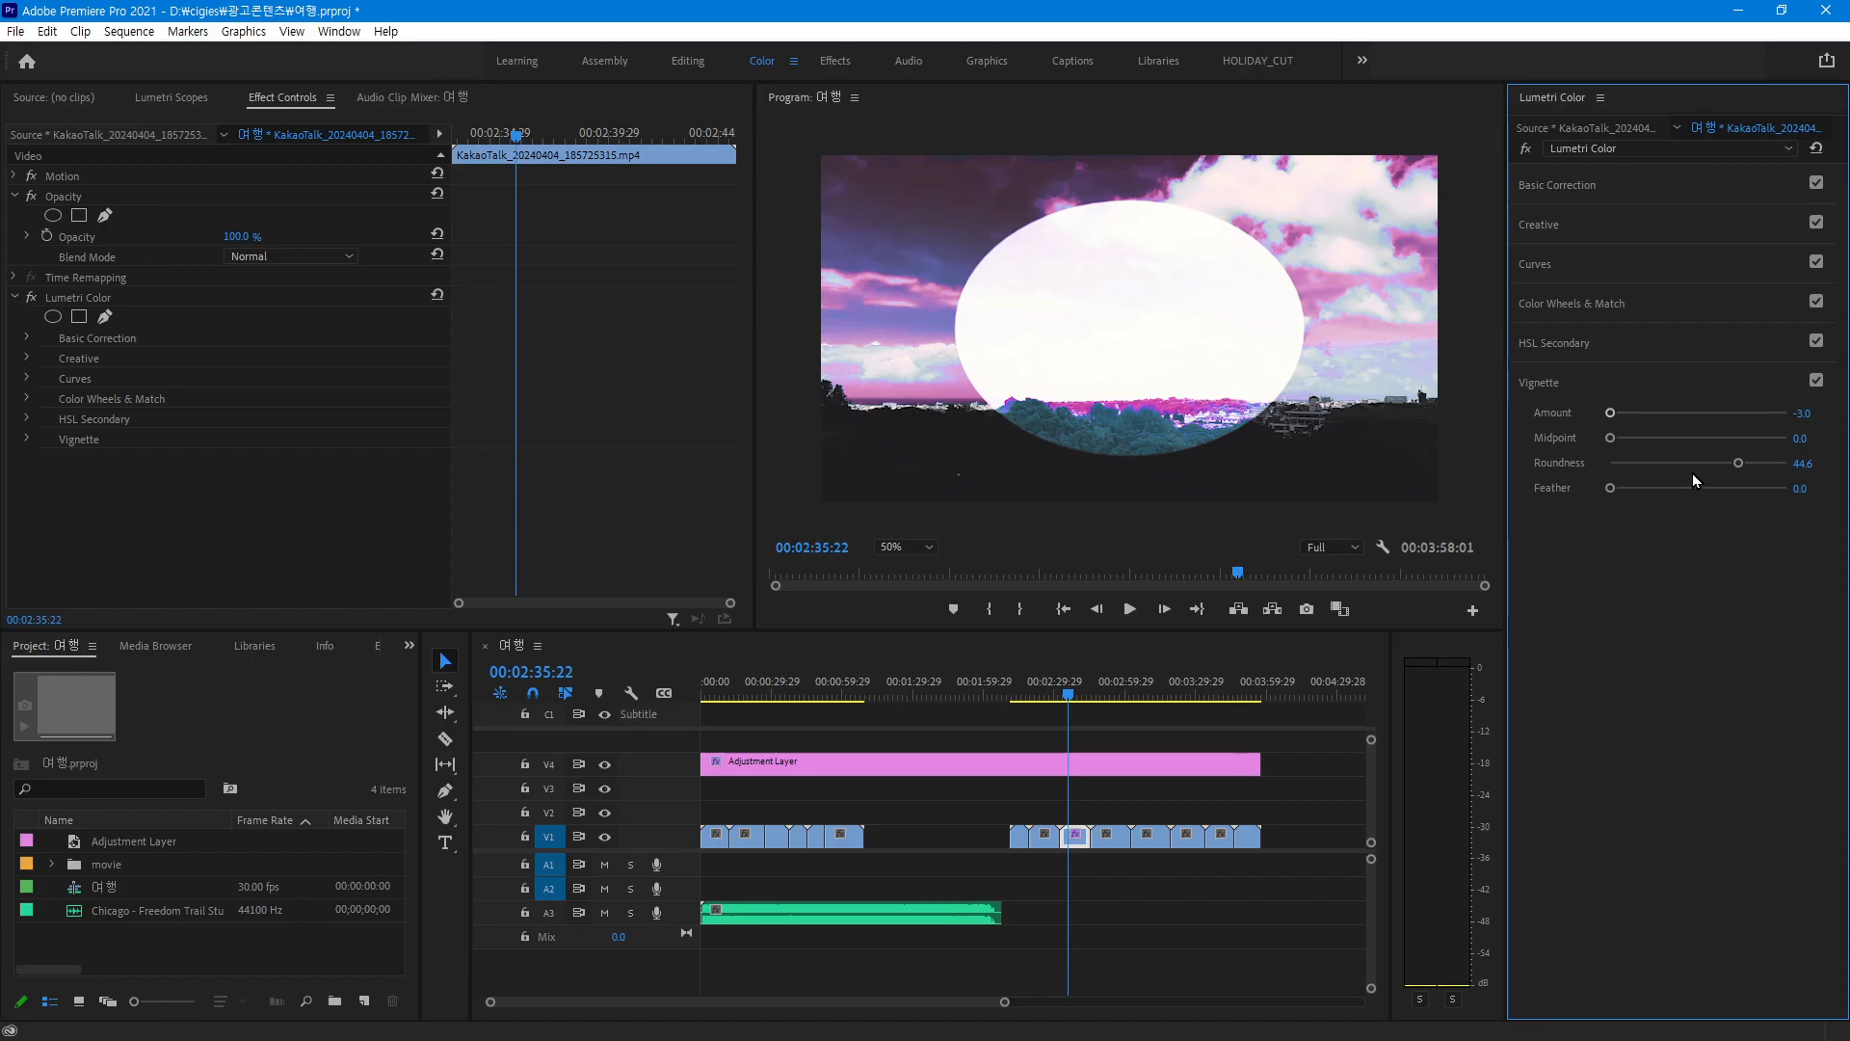
drag(1738, 462, 1605, 507)
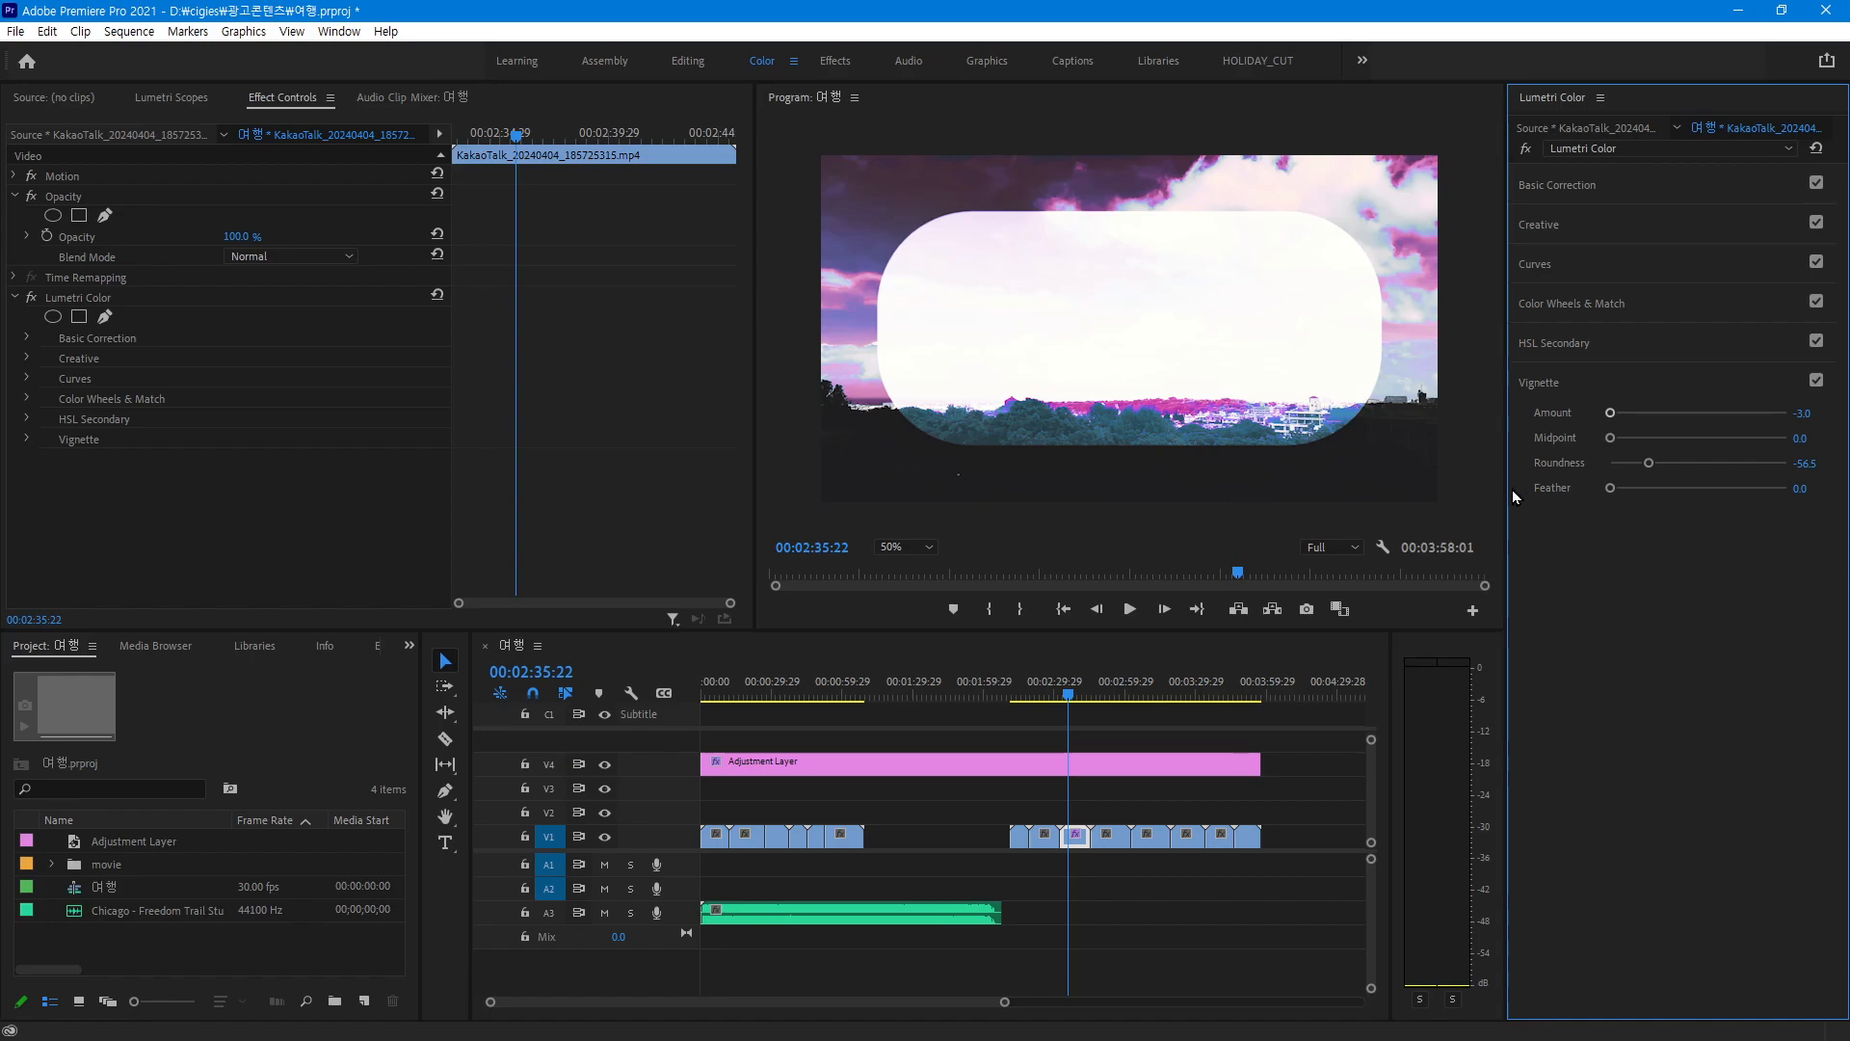
drag(1651, 461, 1720, 465)
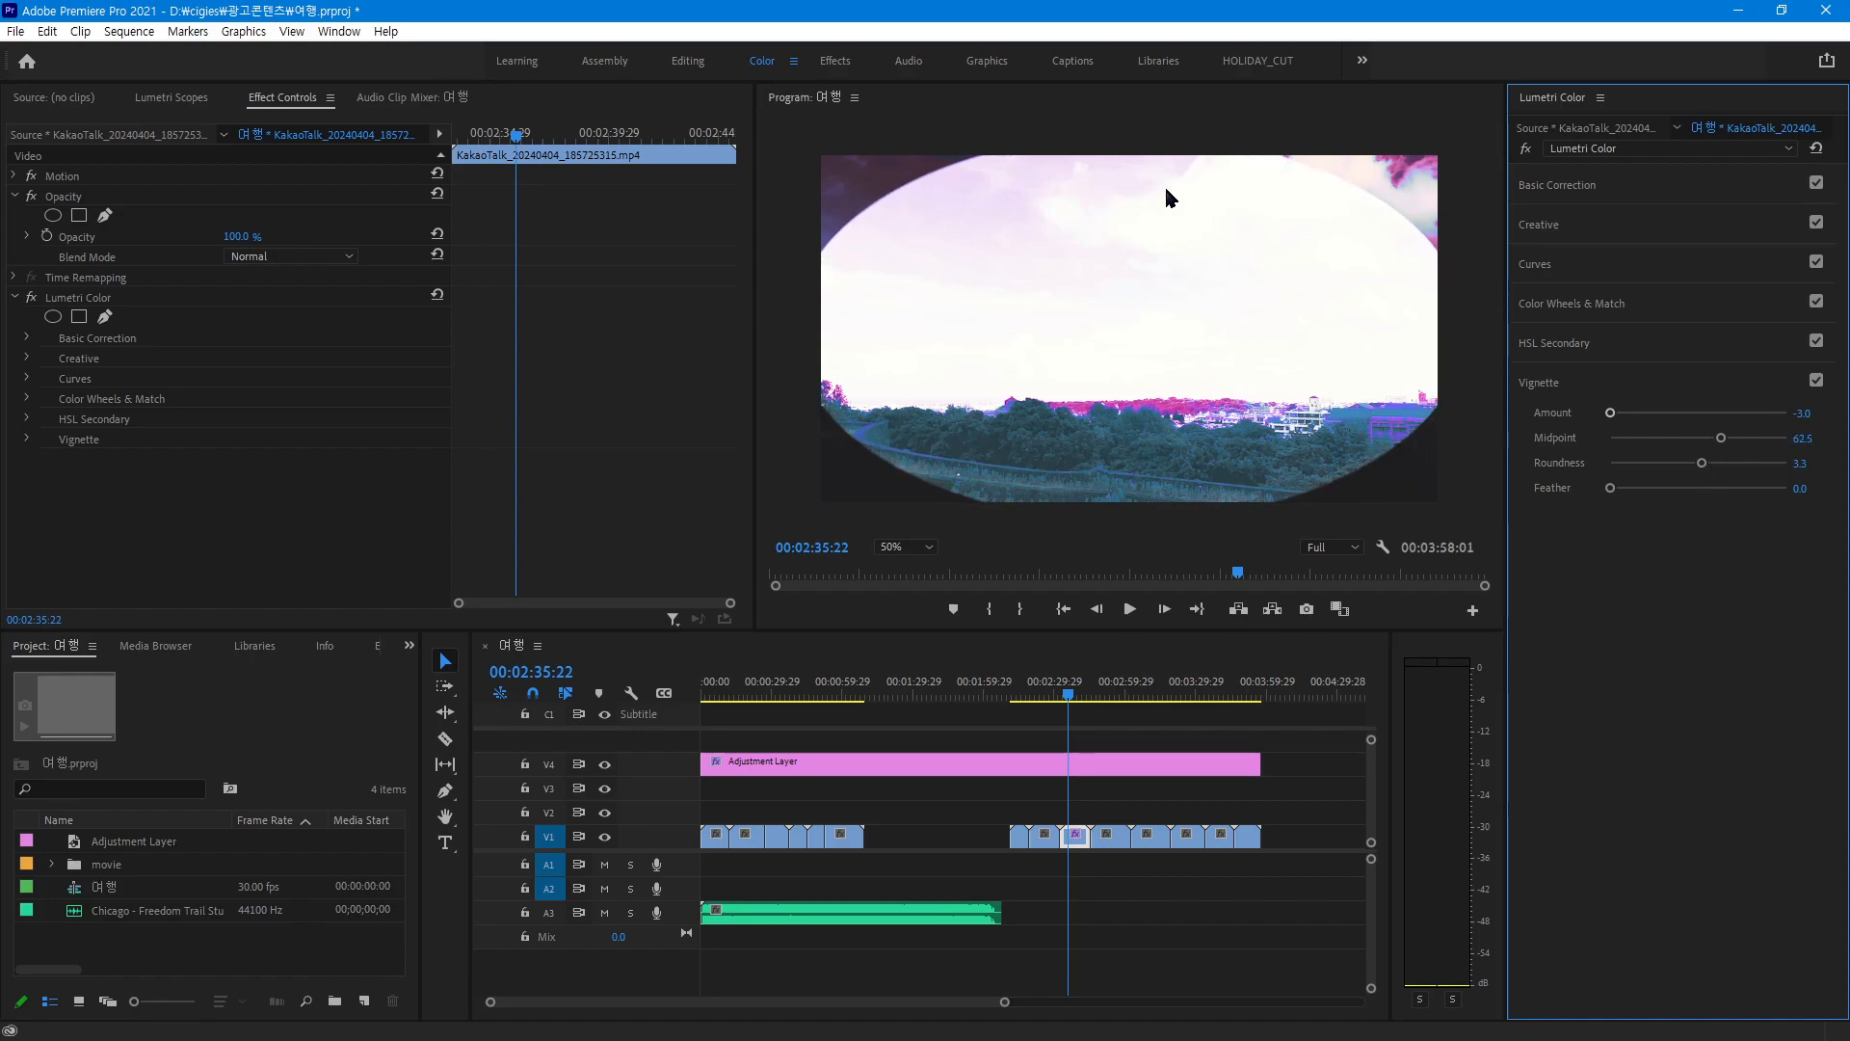
Soften the vignette edge with a Feather of 63.6, and switch the vignette off and on to compare
drag(830, 242, 1039, 137)
key(Escape)
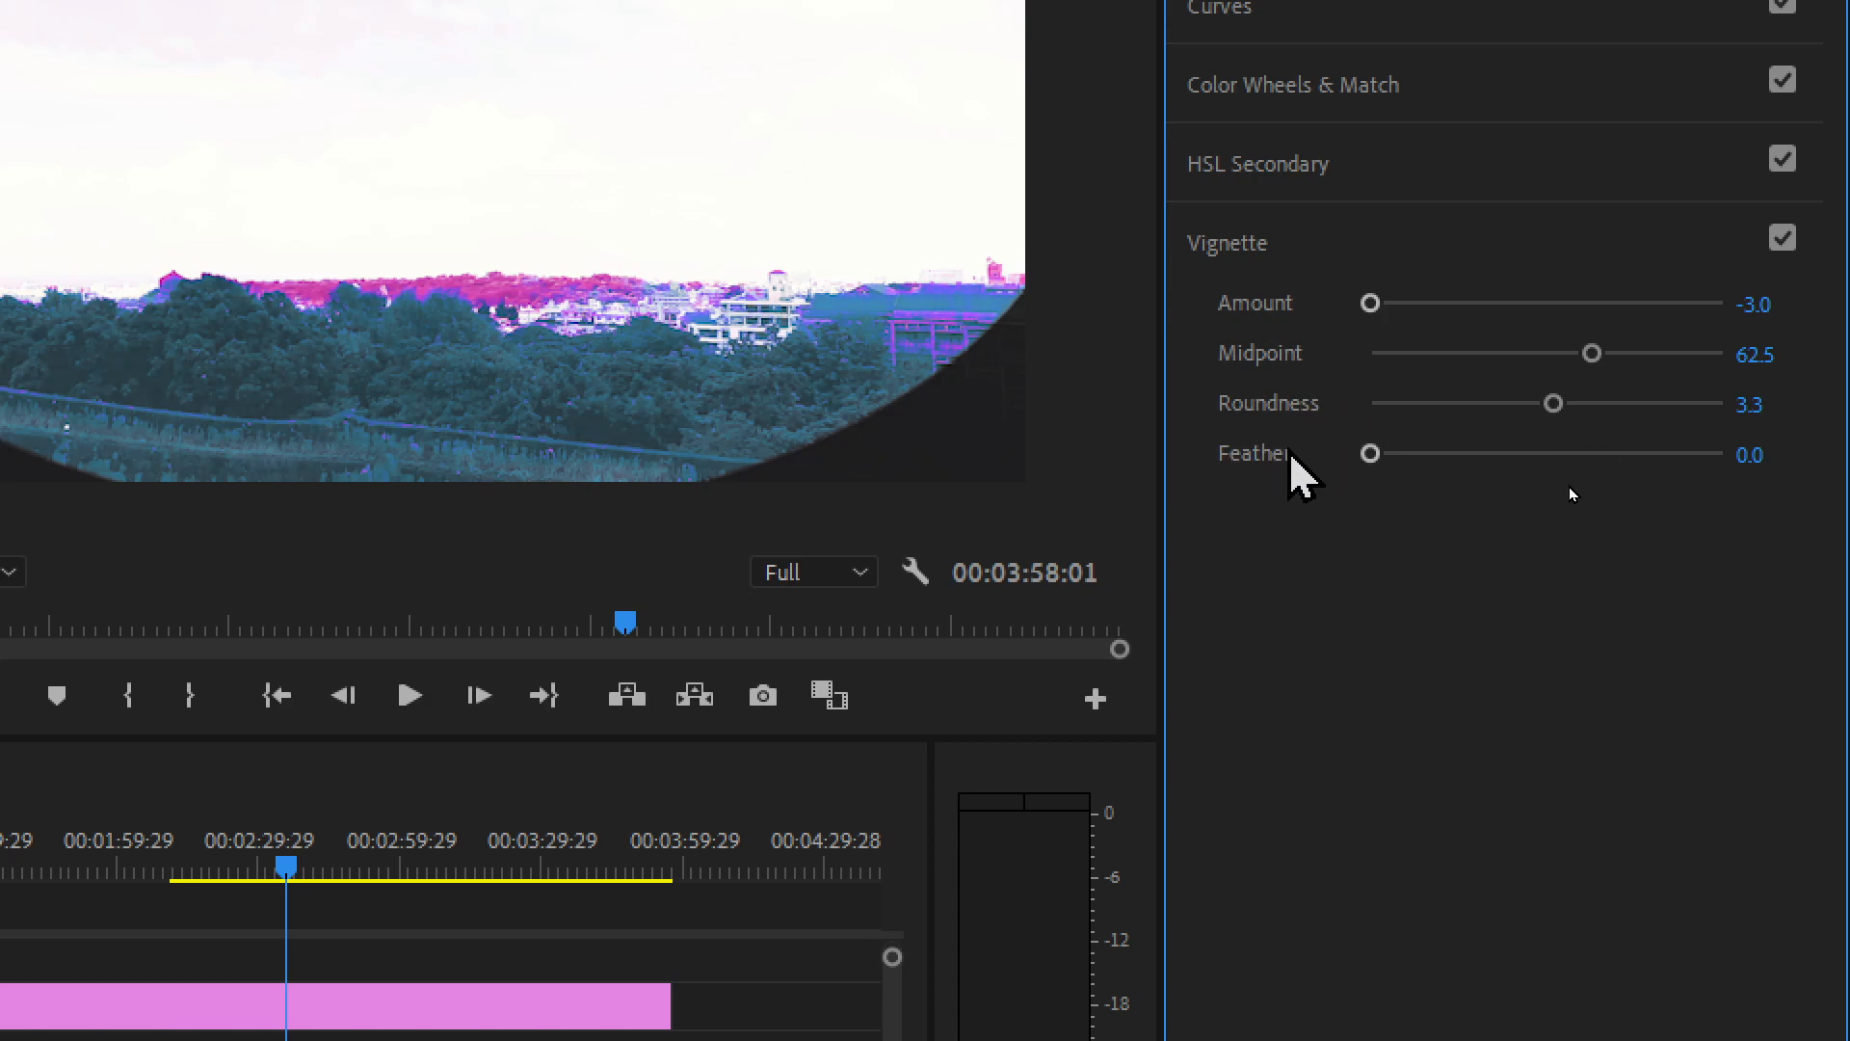
drag(1370, 453, 1594, 500)
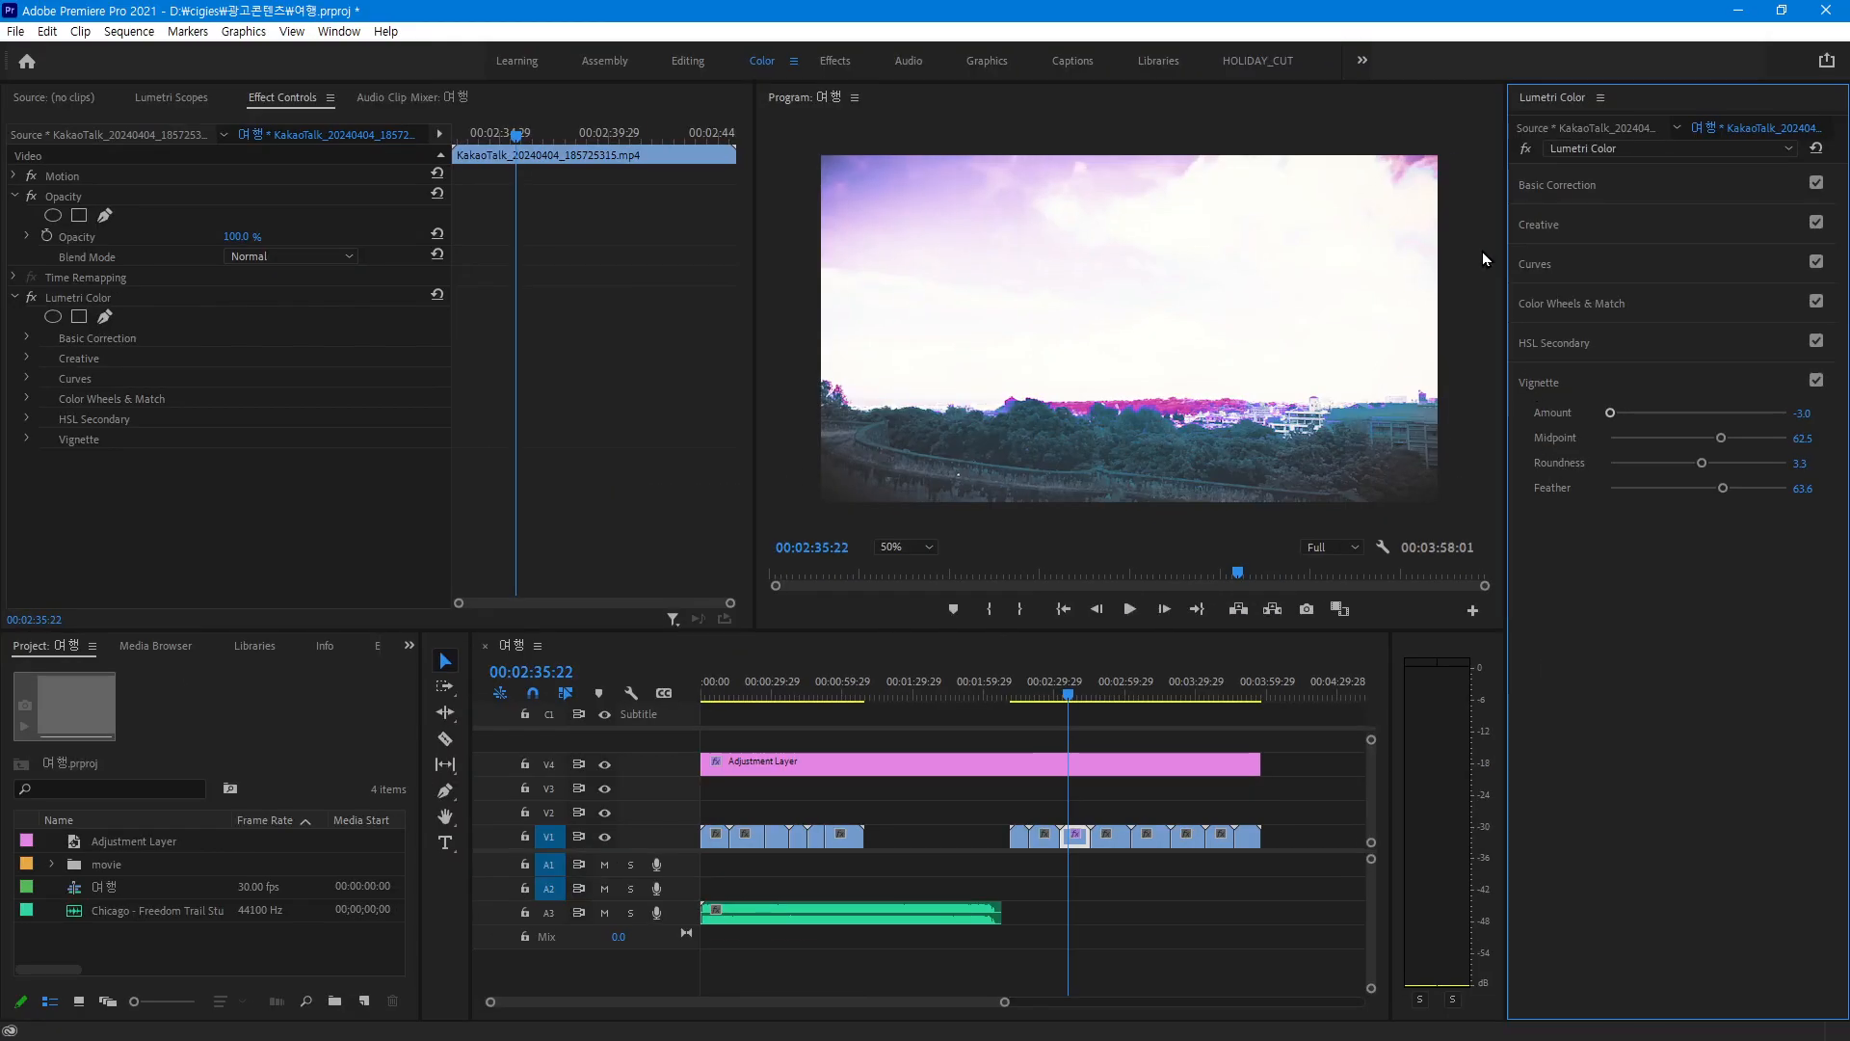
click(1816, 381)
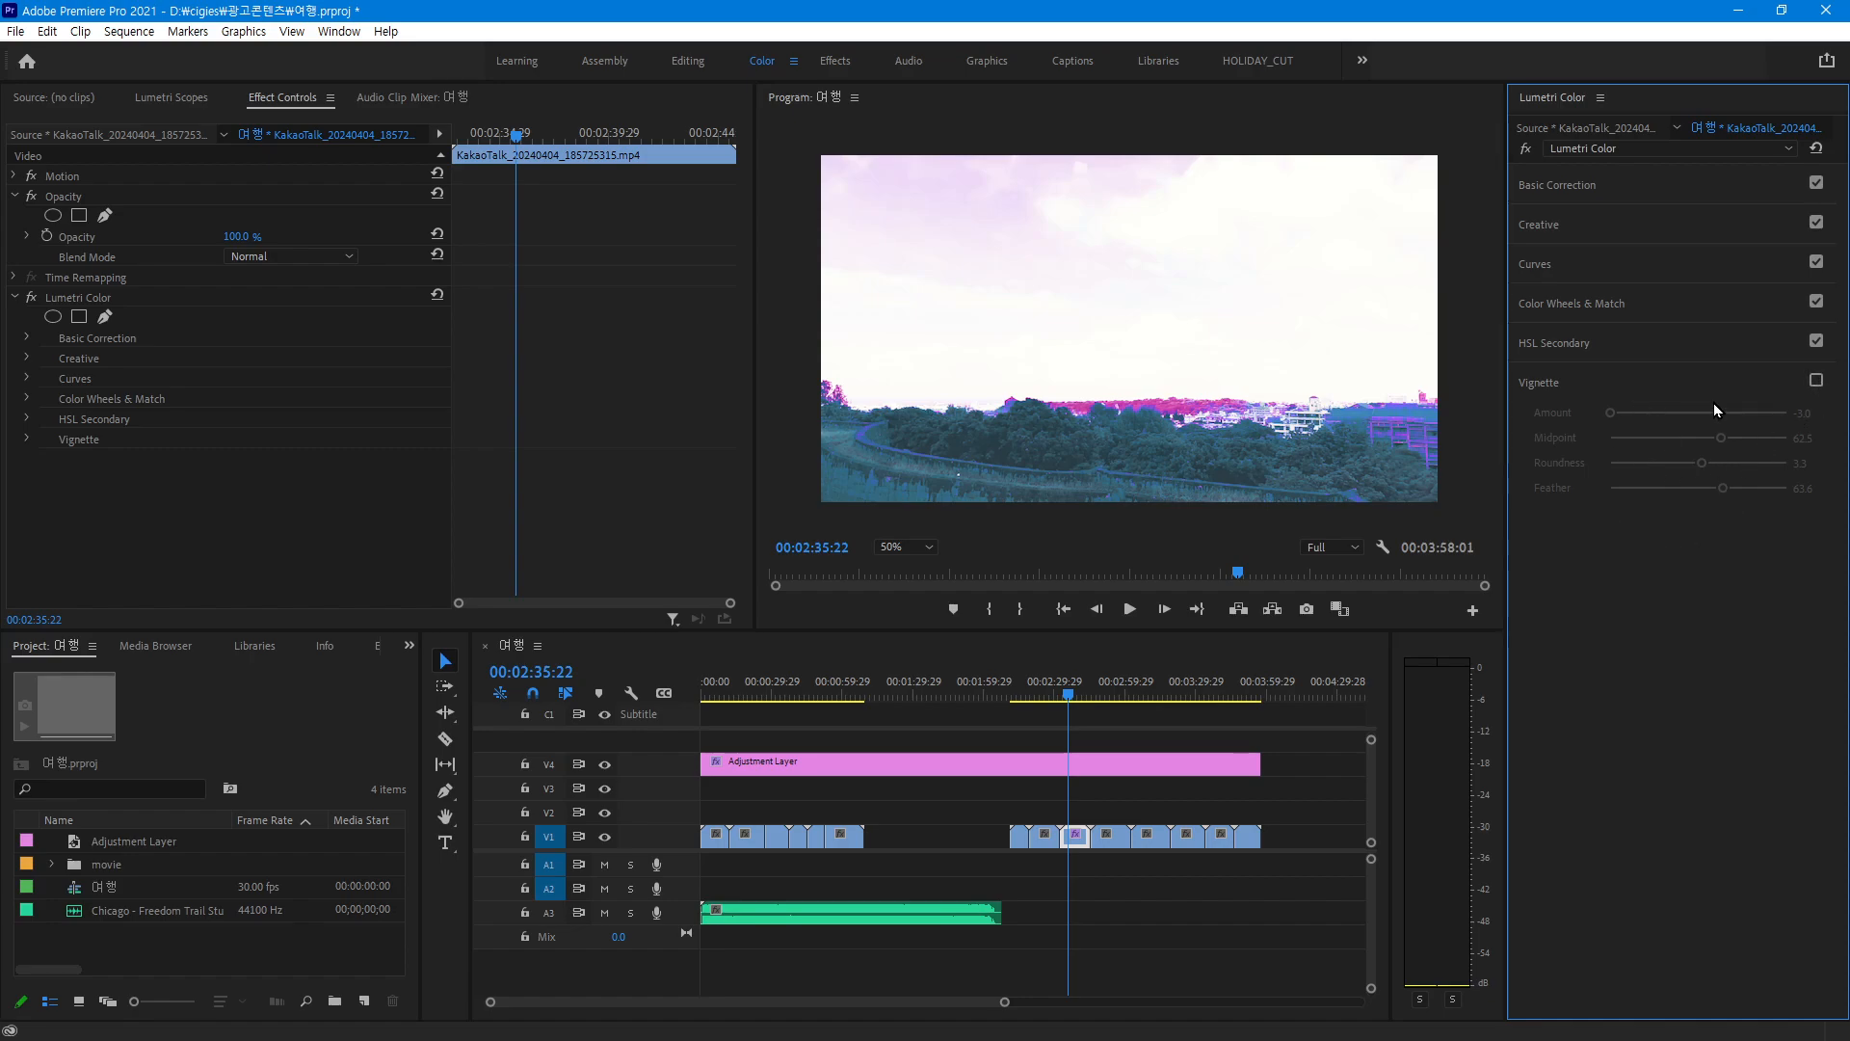
click(1818, 382)
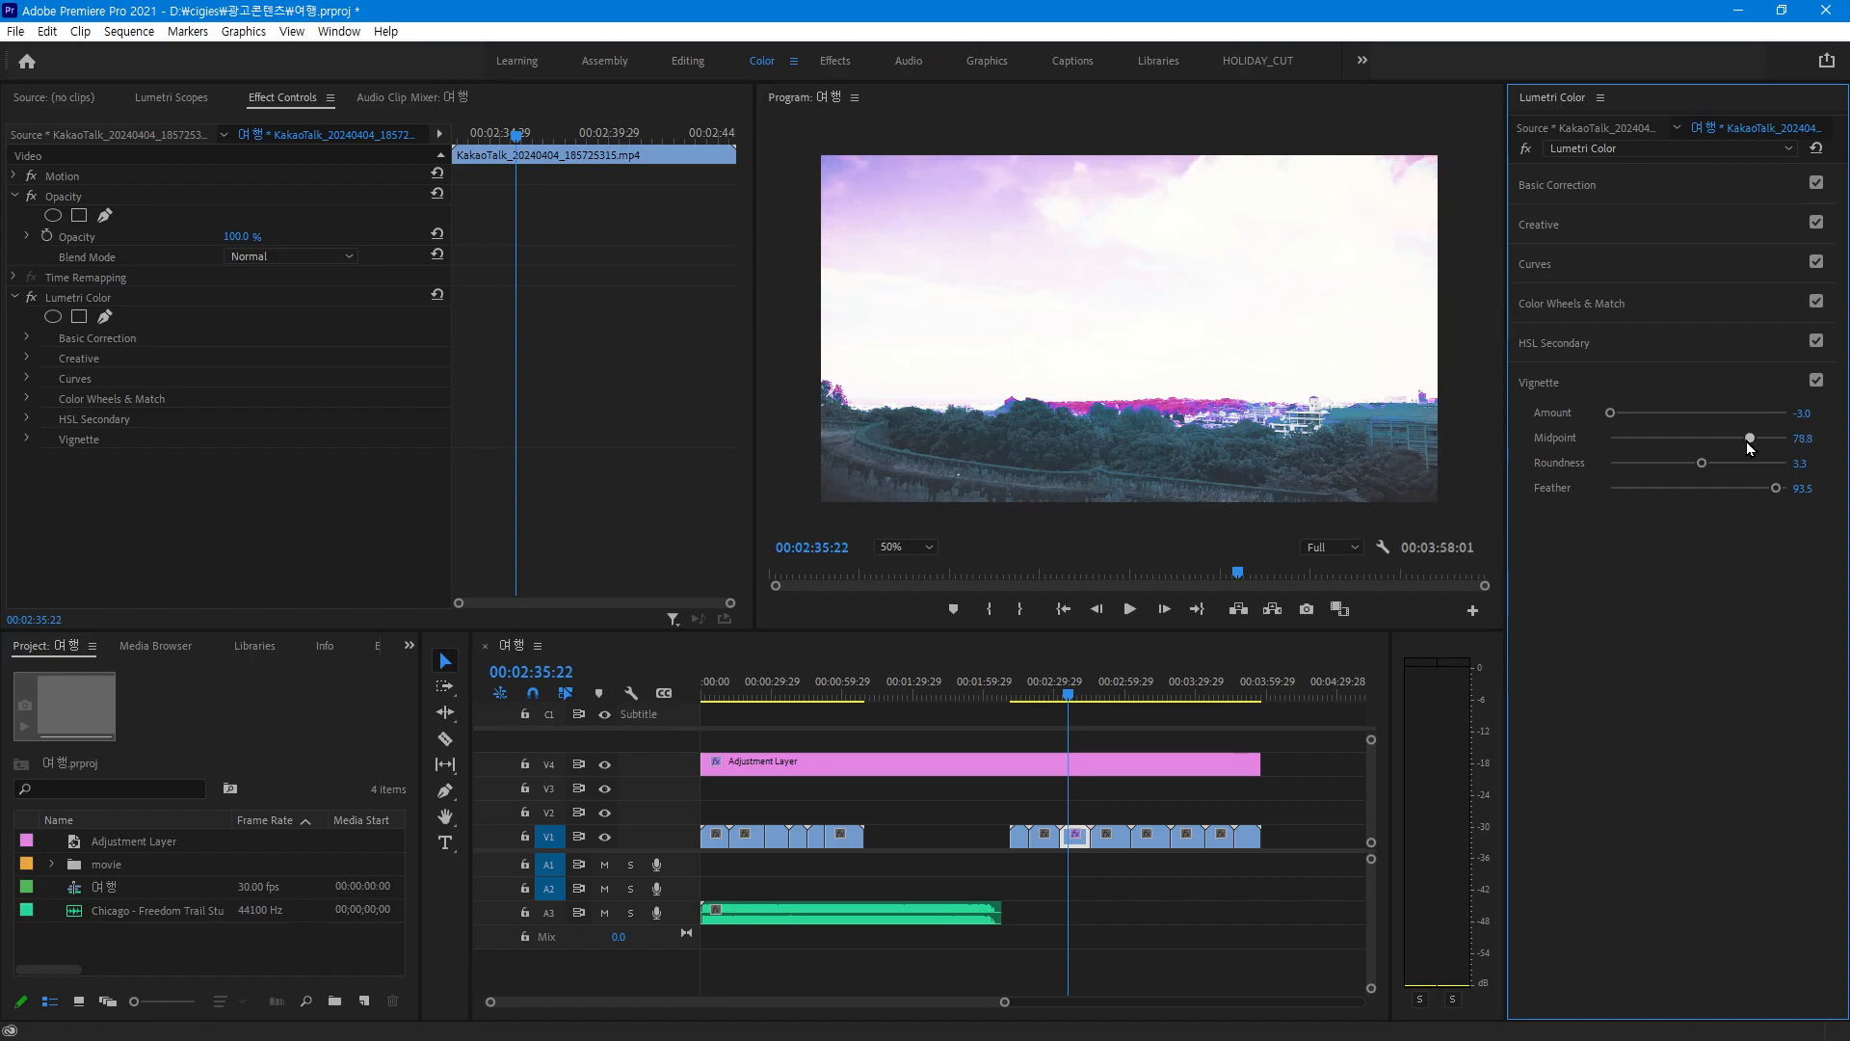
Adjust the vignette to Feather 93.5 and Midpoint about 77, and toggle it repeatedly to compare, leaving it enabled
drag(1747, 442, 1744, 441)
click(1817, 379)
click(1817, 380)
click(1818, 380)
click(1818, 380)
click(1817, 379)
click(1818, 380)
click(1818, 381)
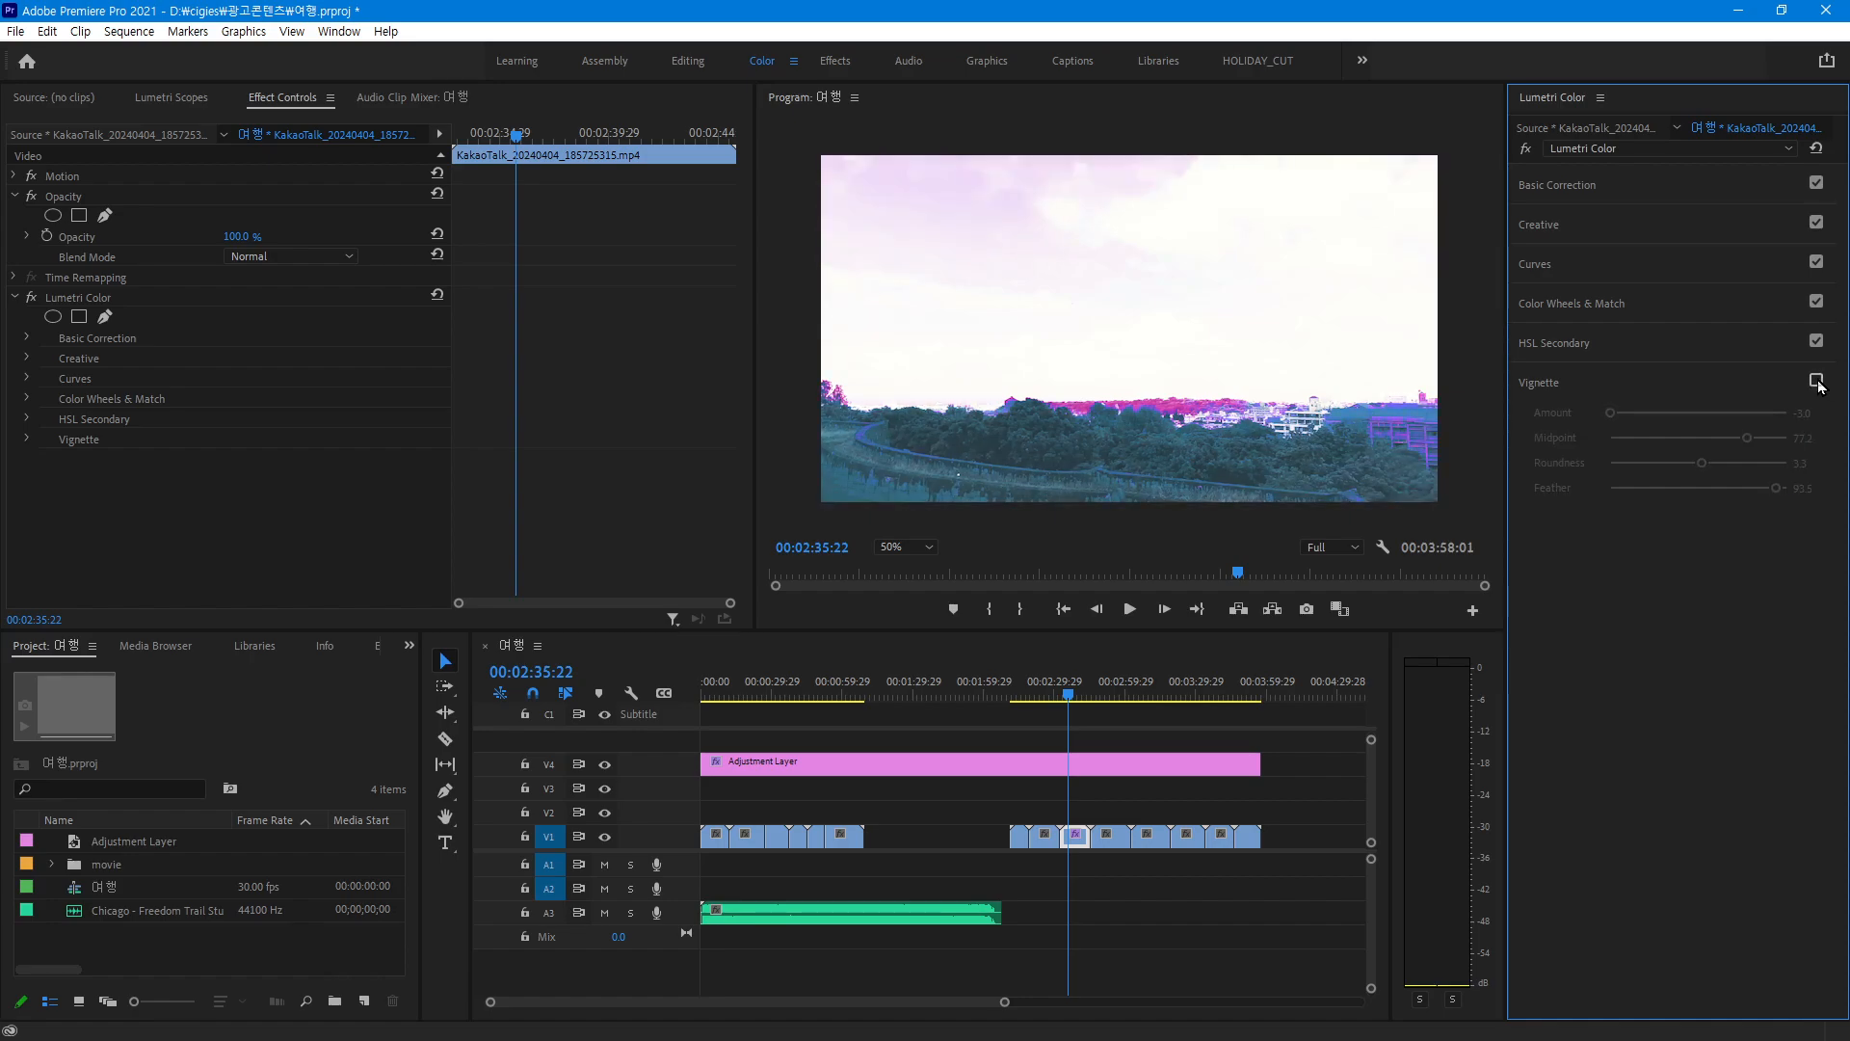
click(1816, 379)
click(1817, 380)
click(1818, 381)
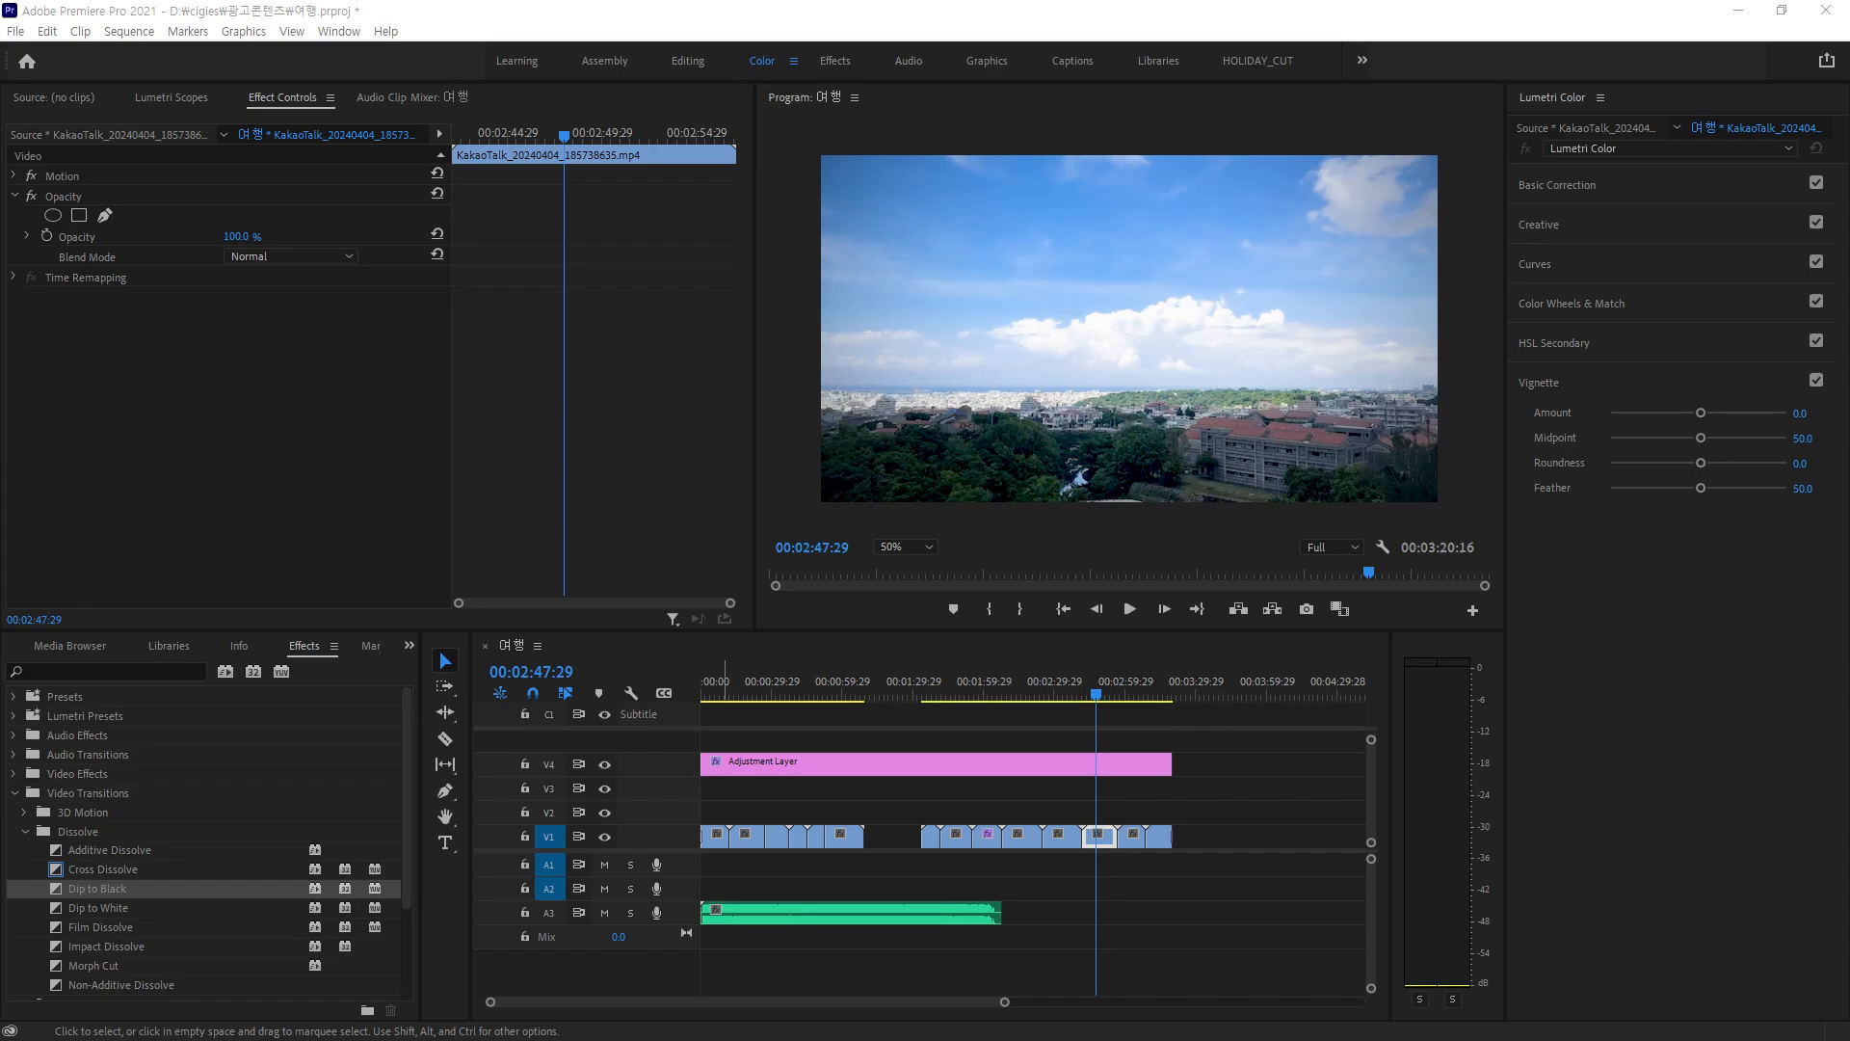
Switch to File Explorer, move its window out of the way, and look through the credit labels of 크레딧좌.txt in Notepad
key(alt+Tab)
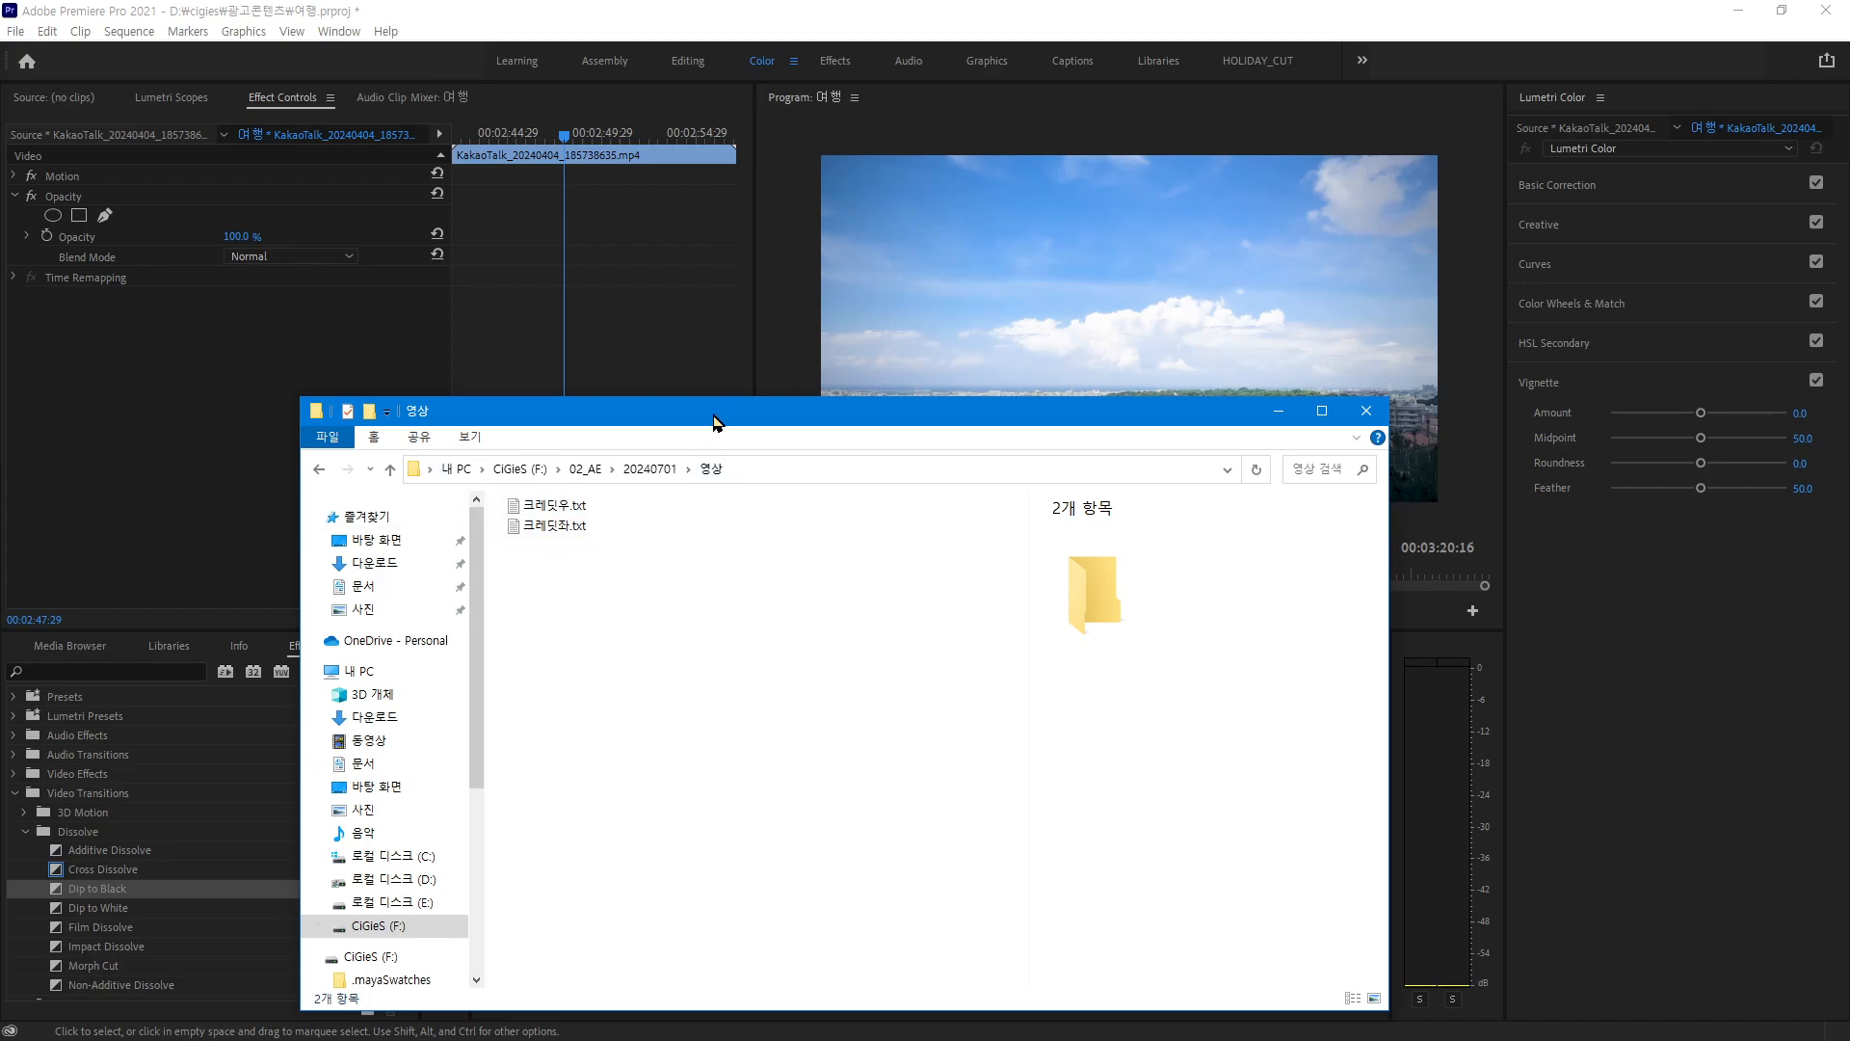
drag(714, 418, 0, 328)
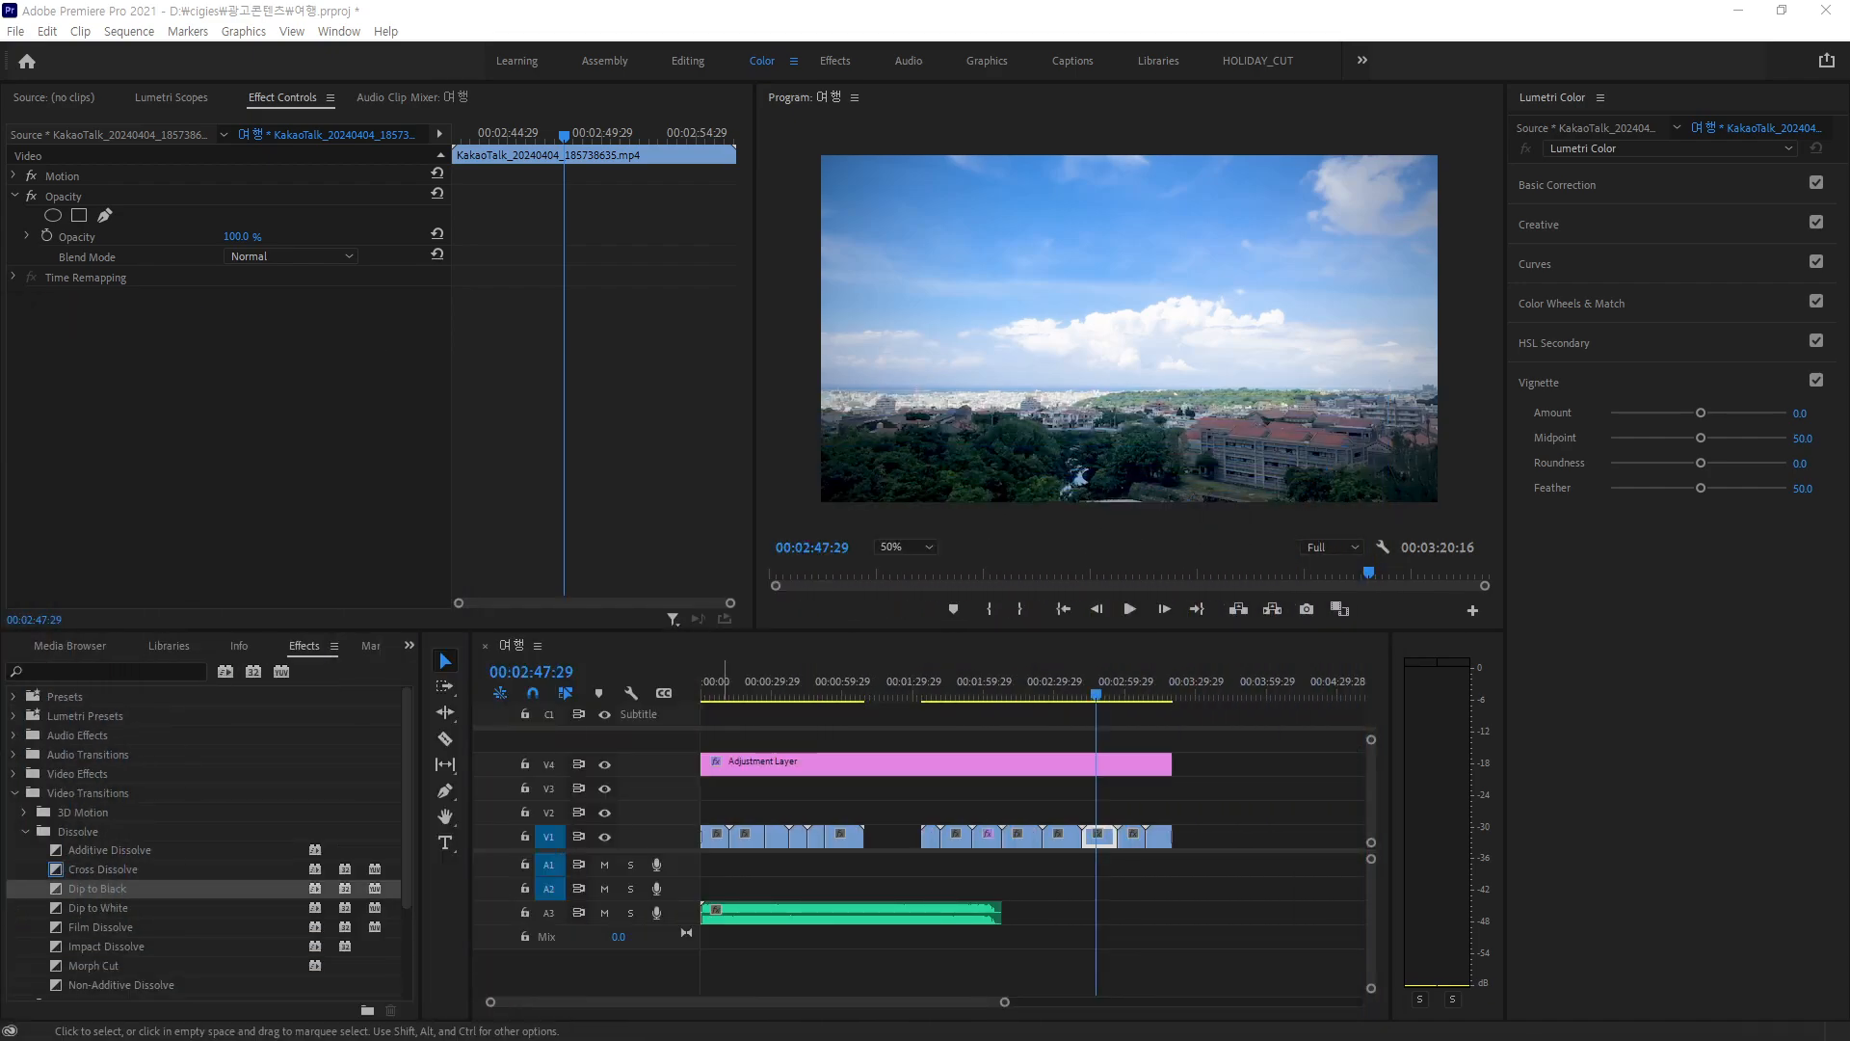
key(alt+Tab)
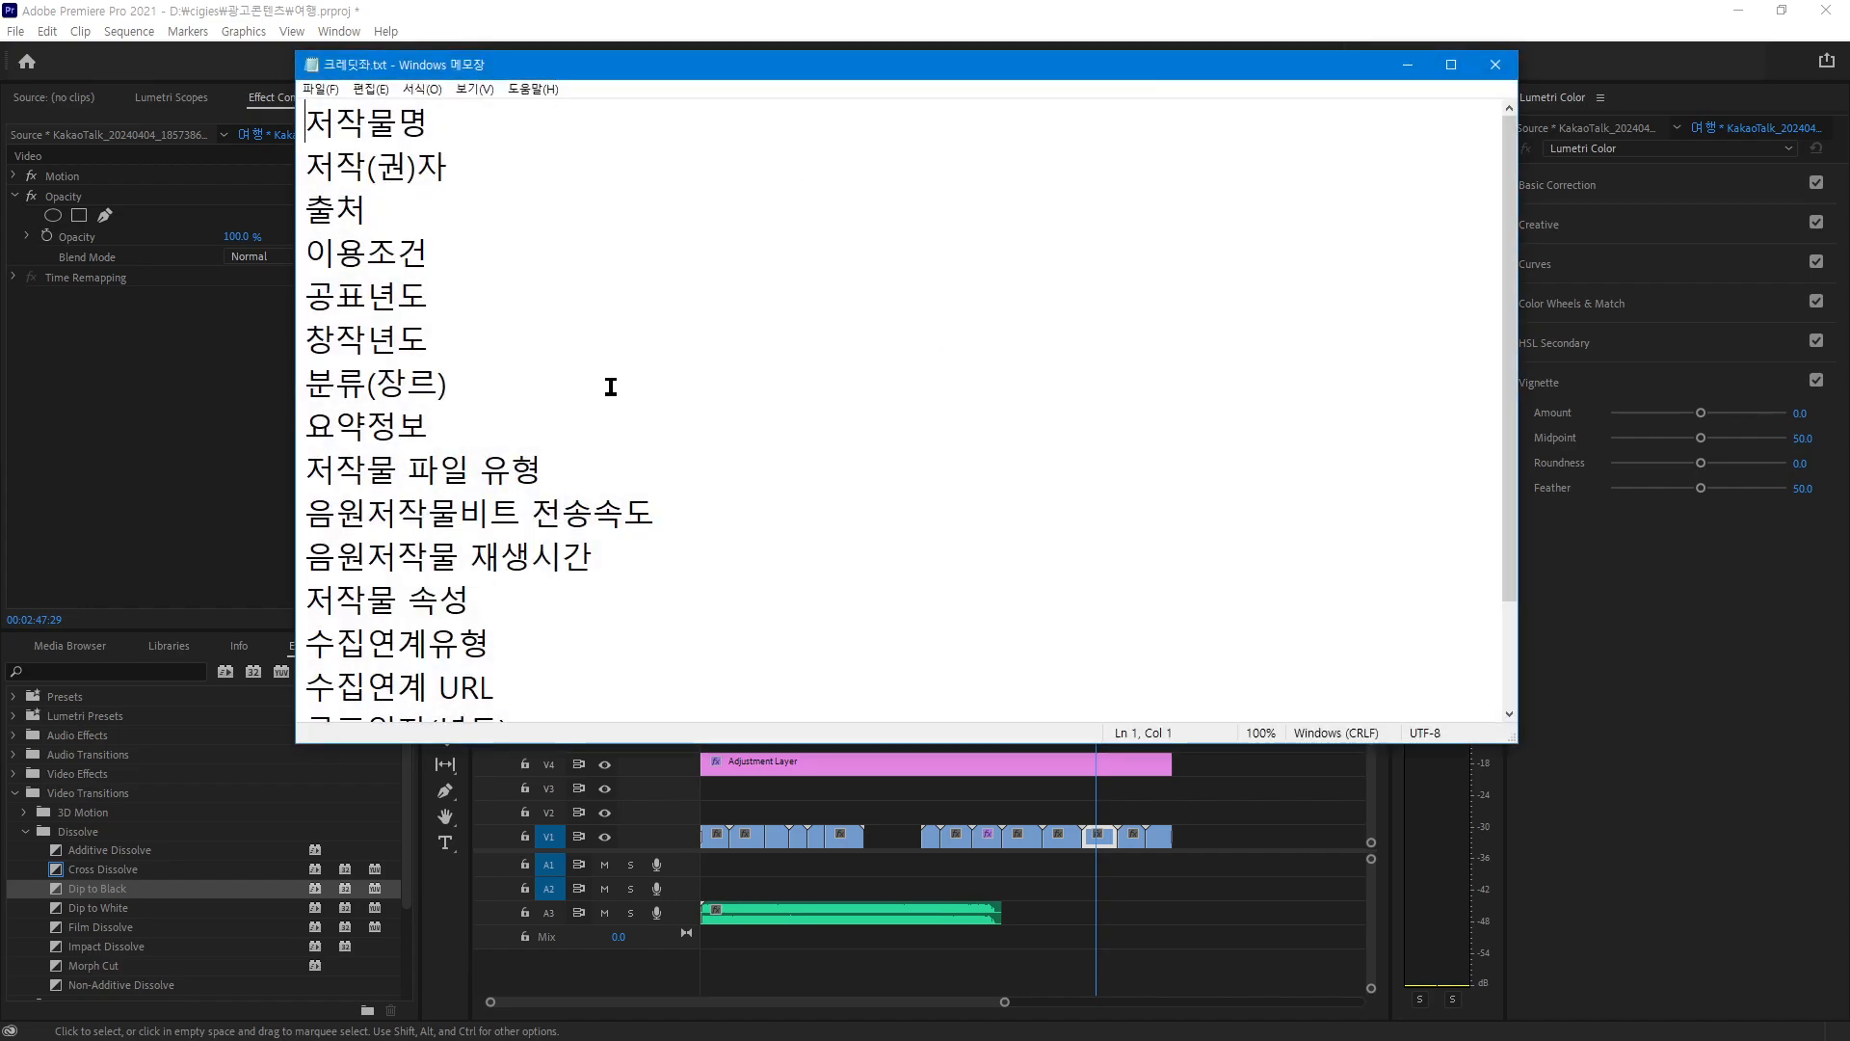
click(652, 467)
scroll(675, 540, down, 1)
scroll(675, 540, up, 1)
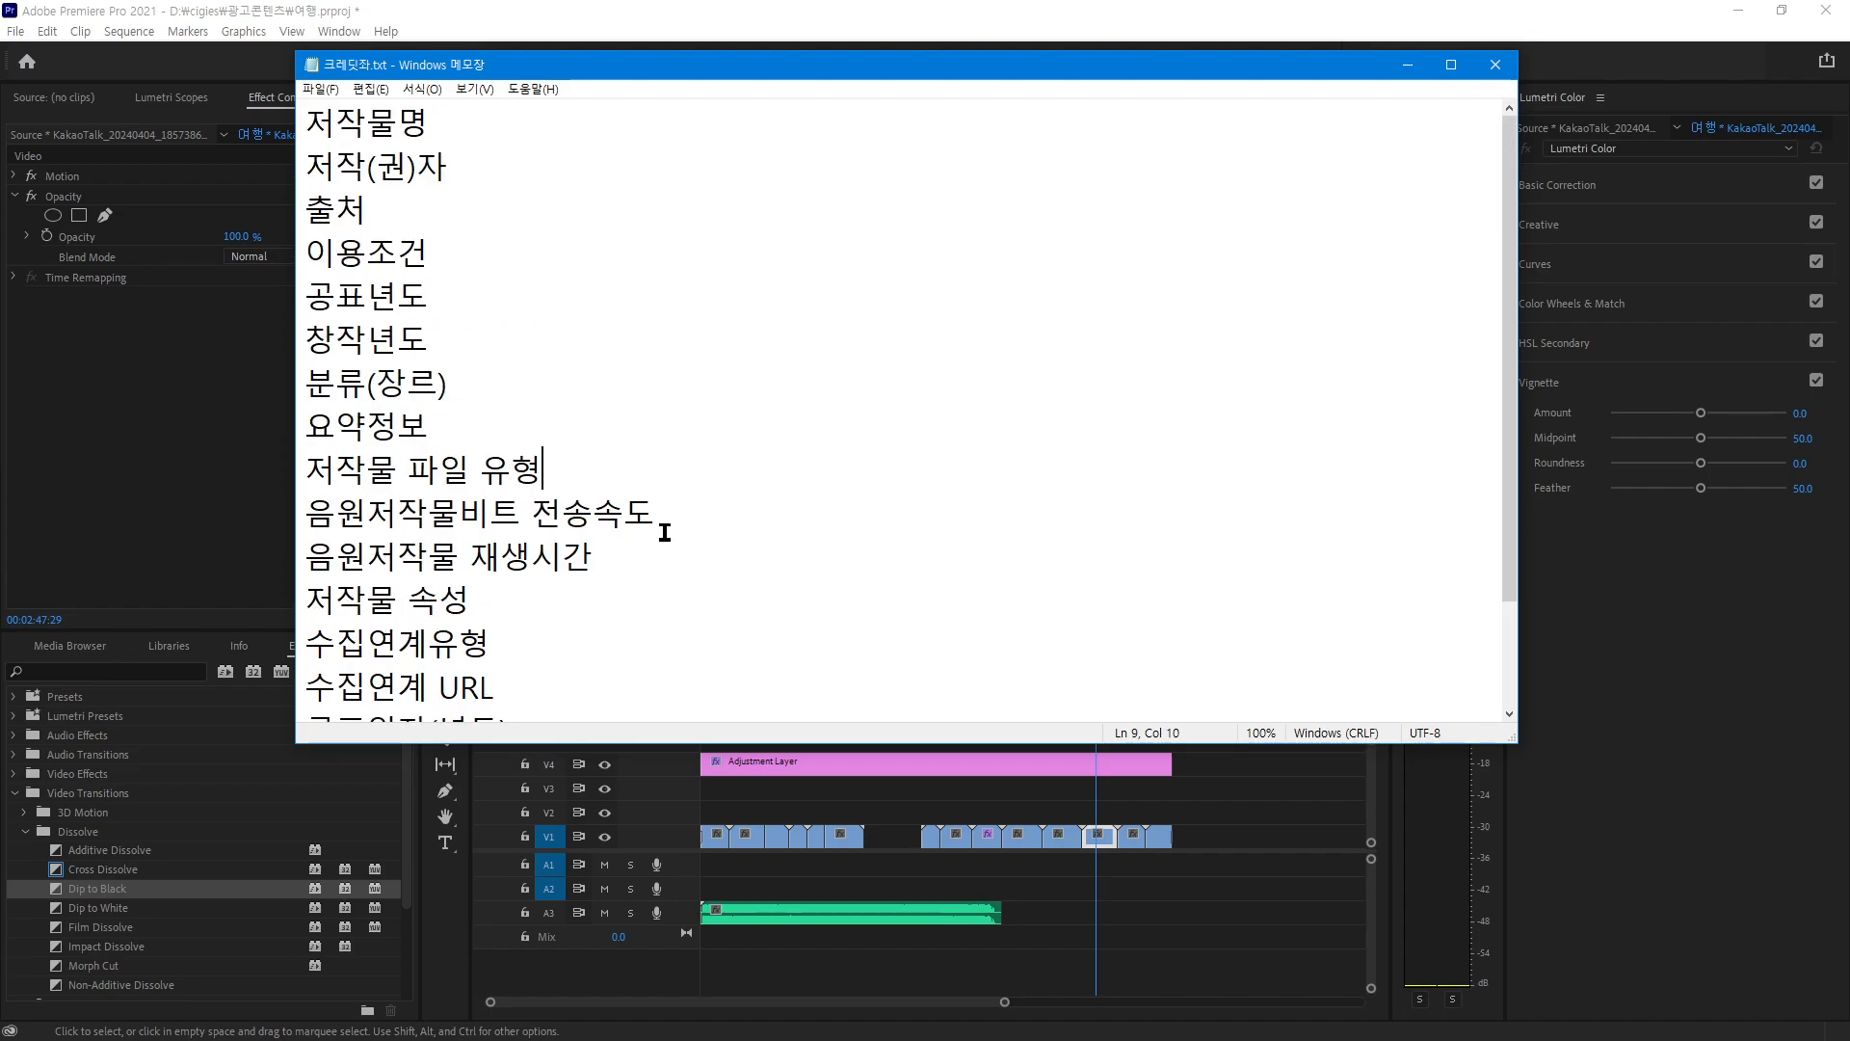
Bring up 크레딧우.txt in Notepad to view the credit details beside the labels, and move its window off the screen
key(alt+Tab)
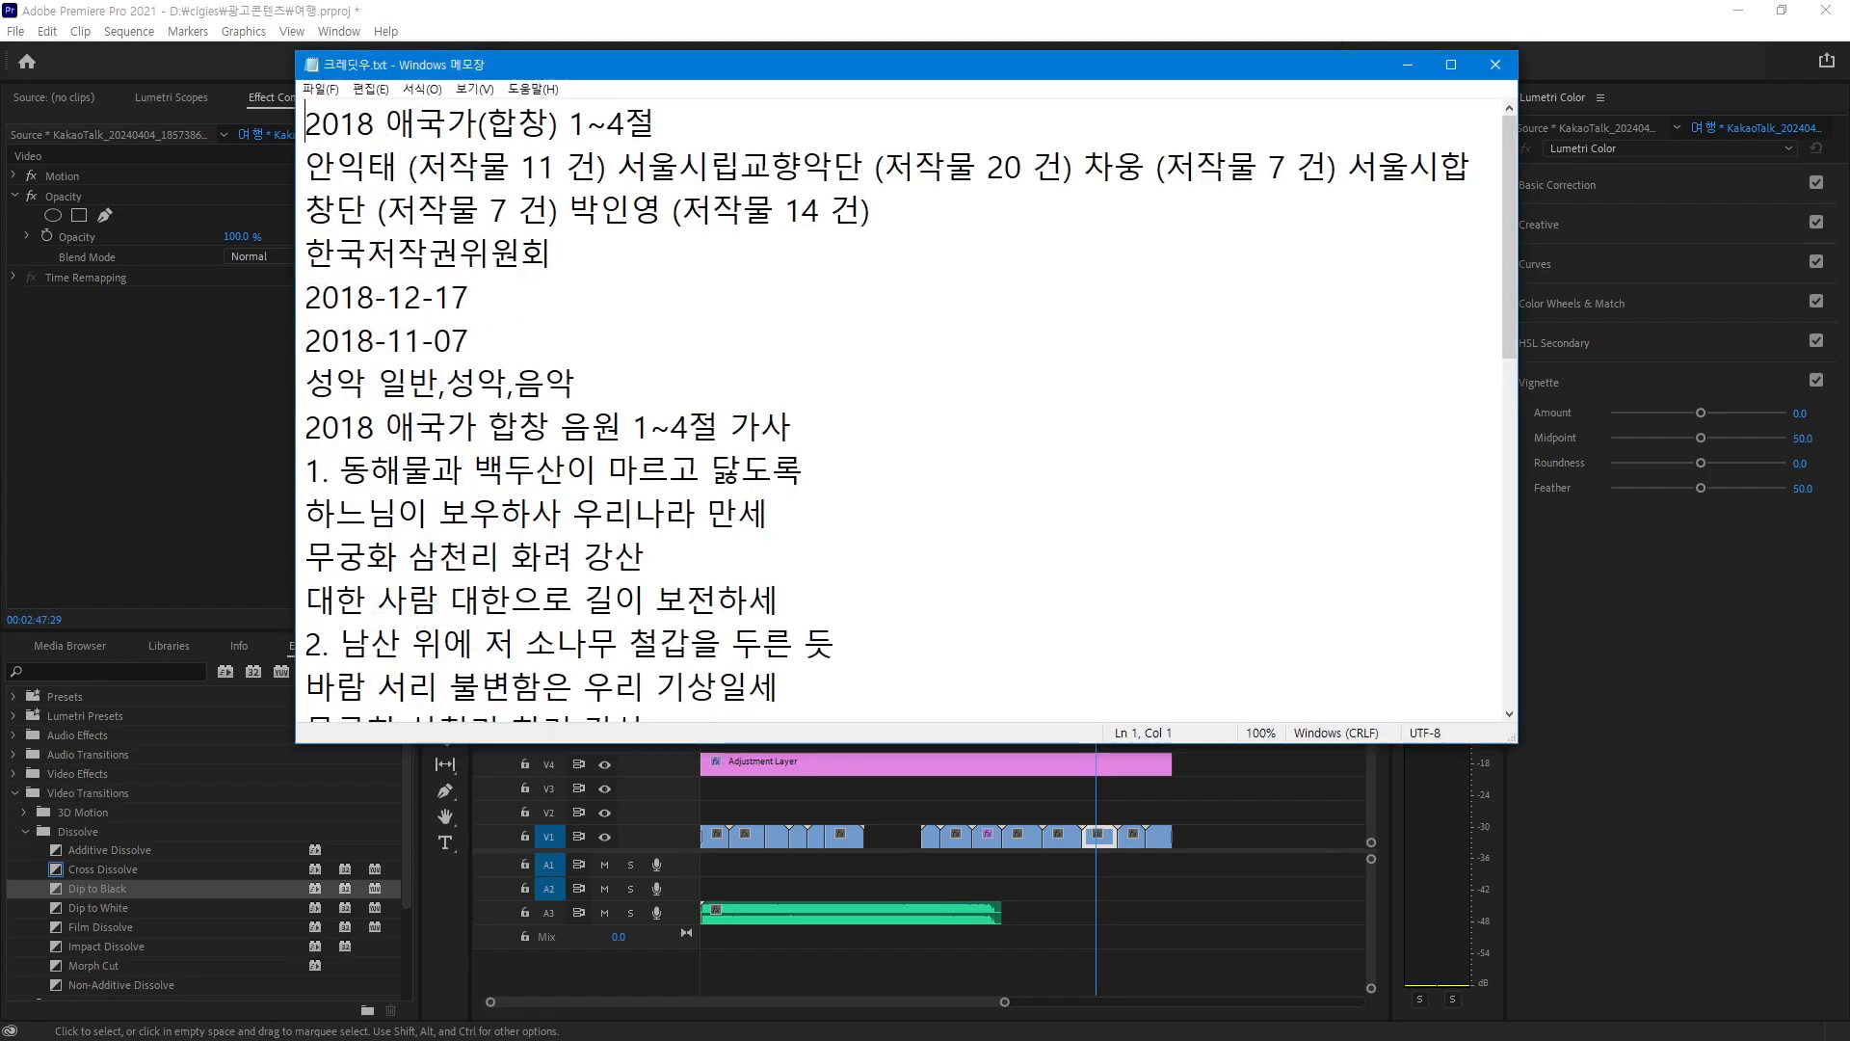
drag(475, 77, 829, 176)
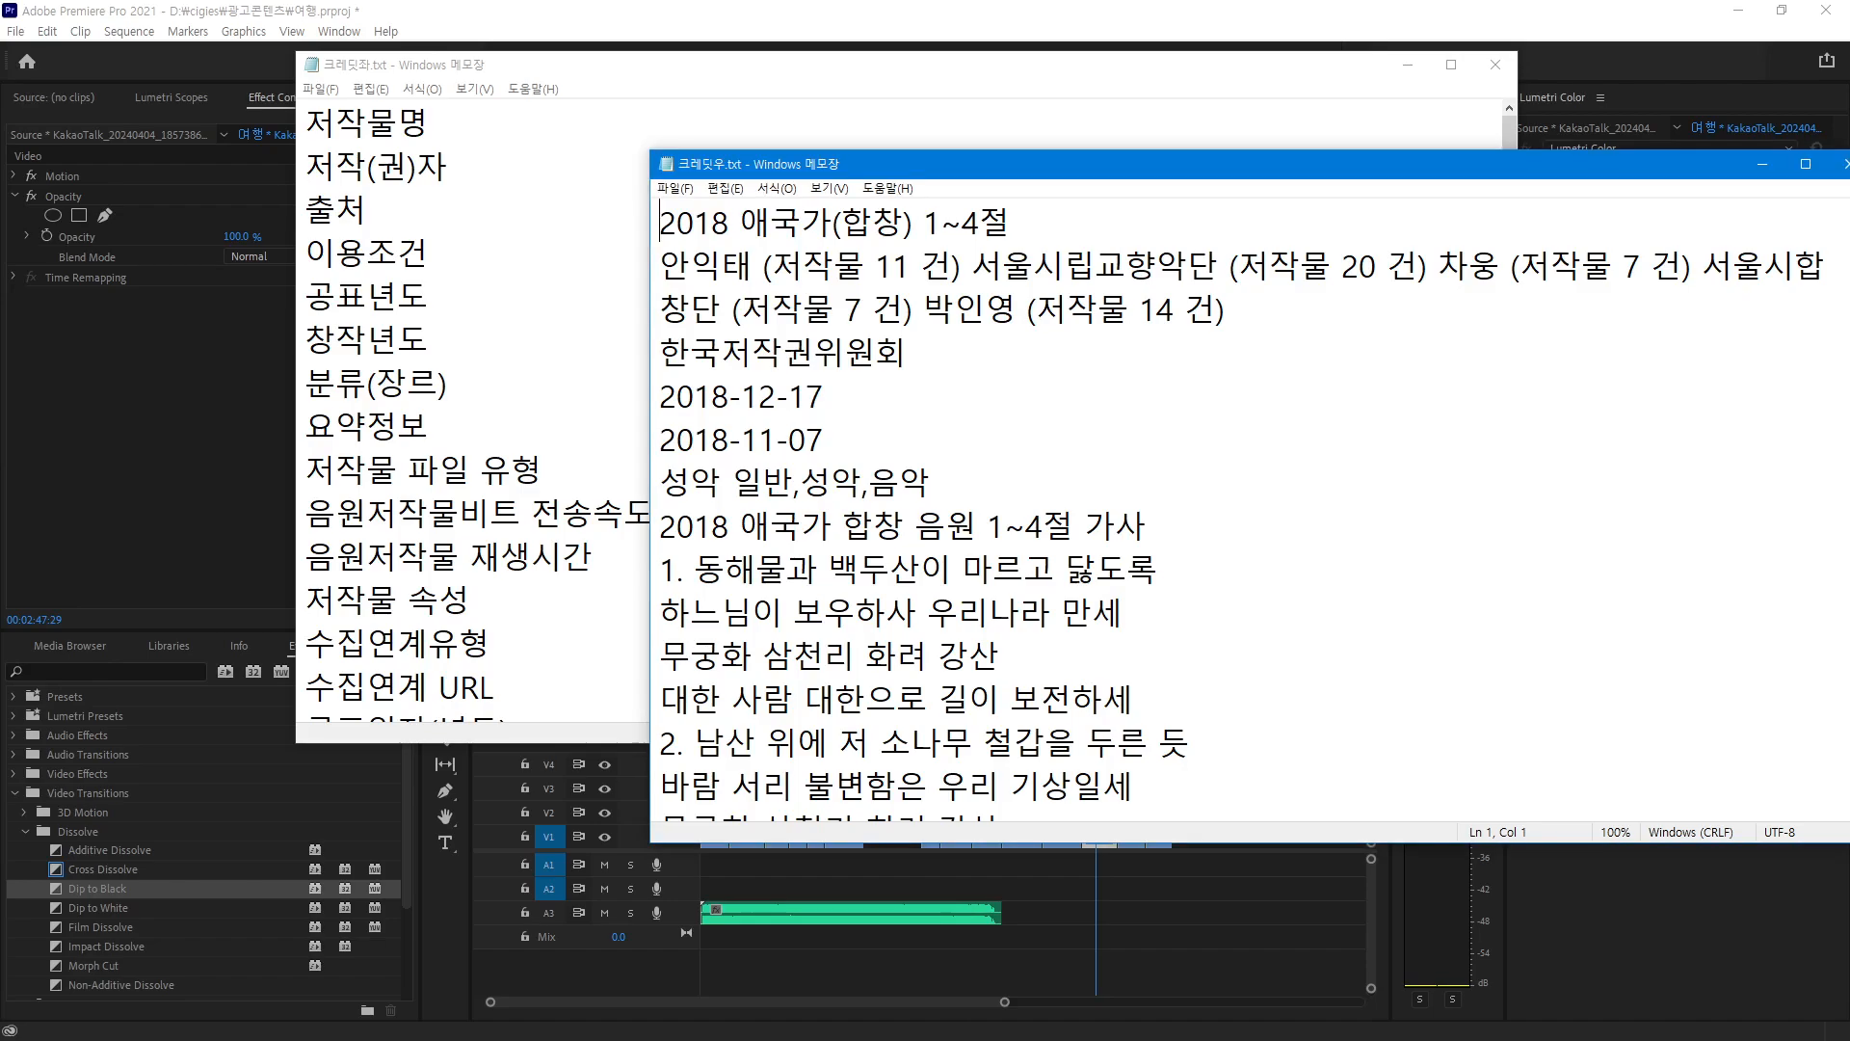
drag(1121, 169, 0, 231)
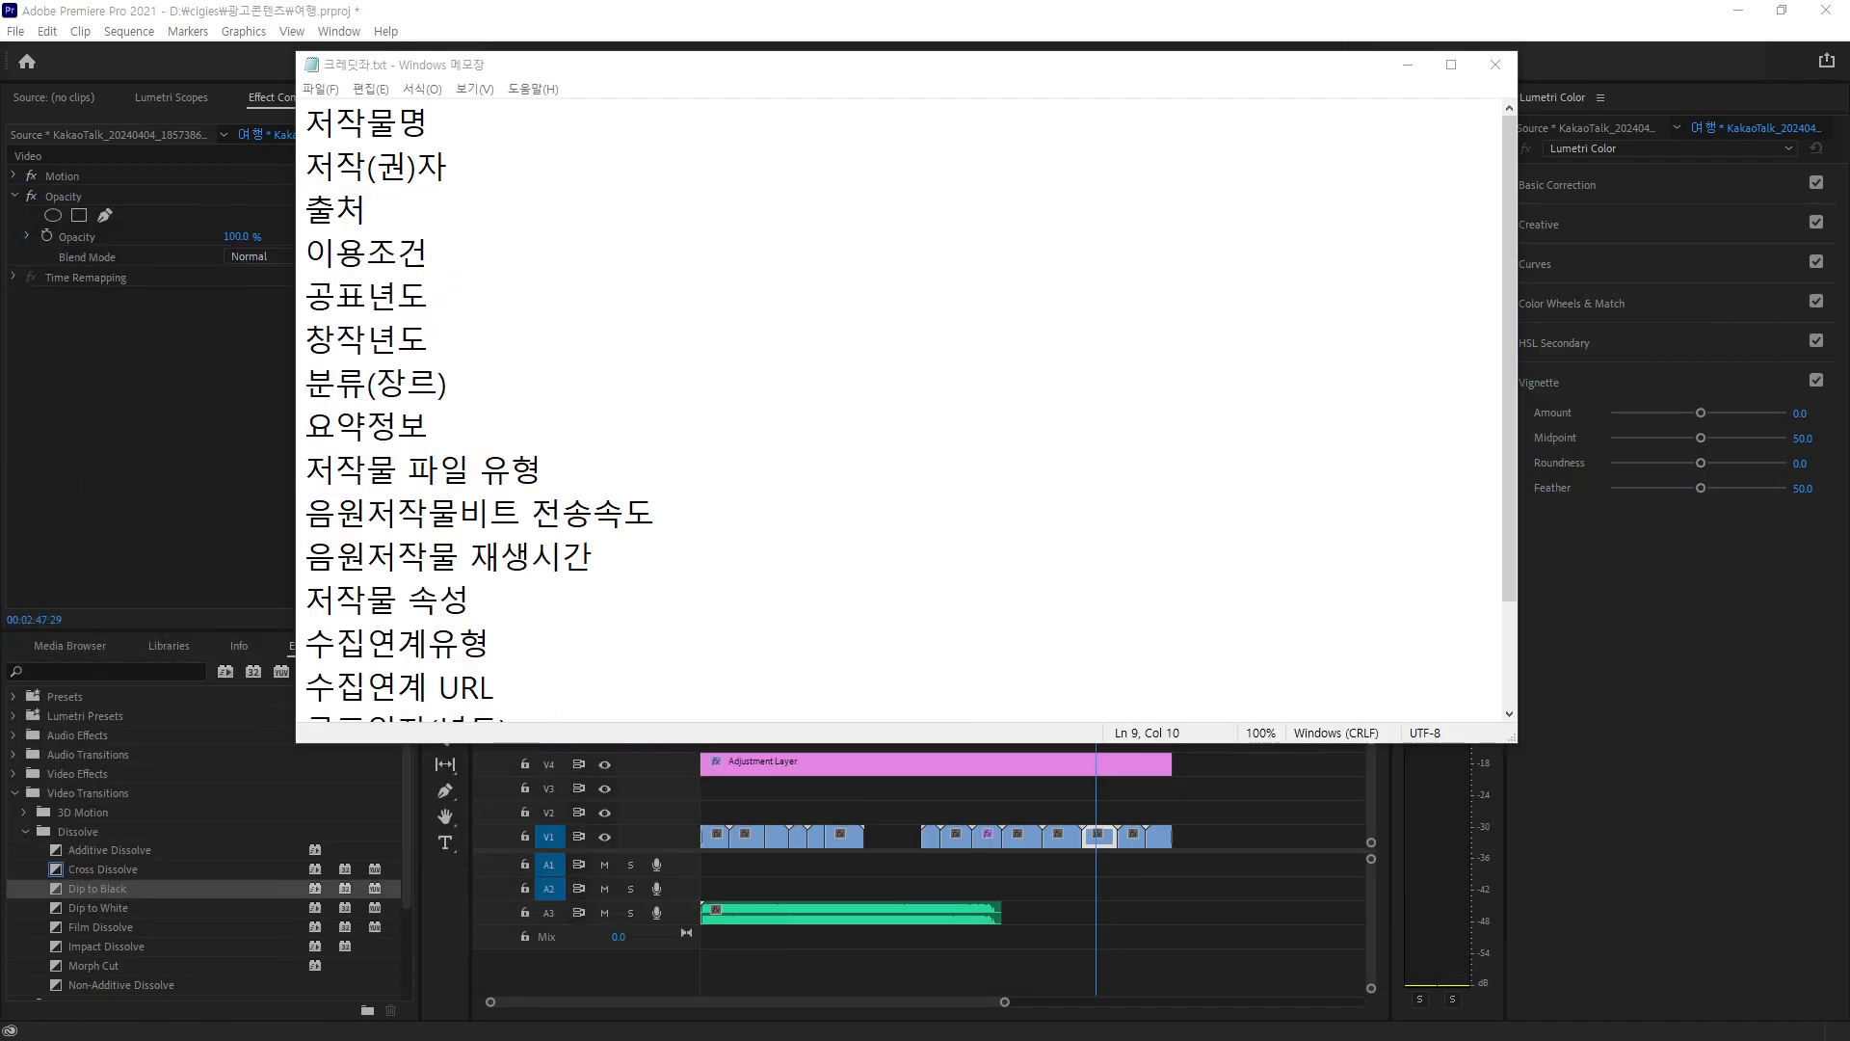
Copy the entire text of 크레딧좌.txt and return to Premiere Pro
click(575, 367)
key(ctrl+a)
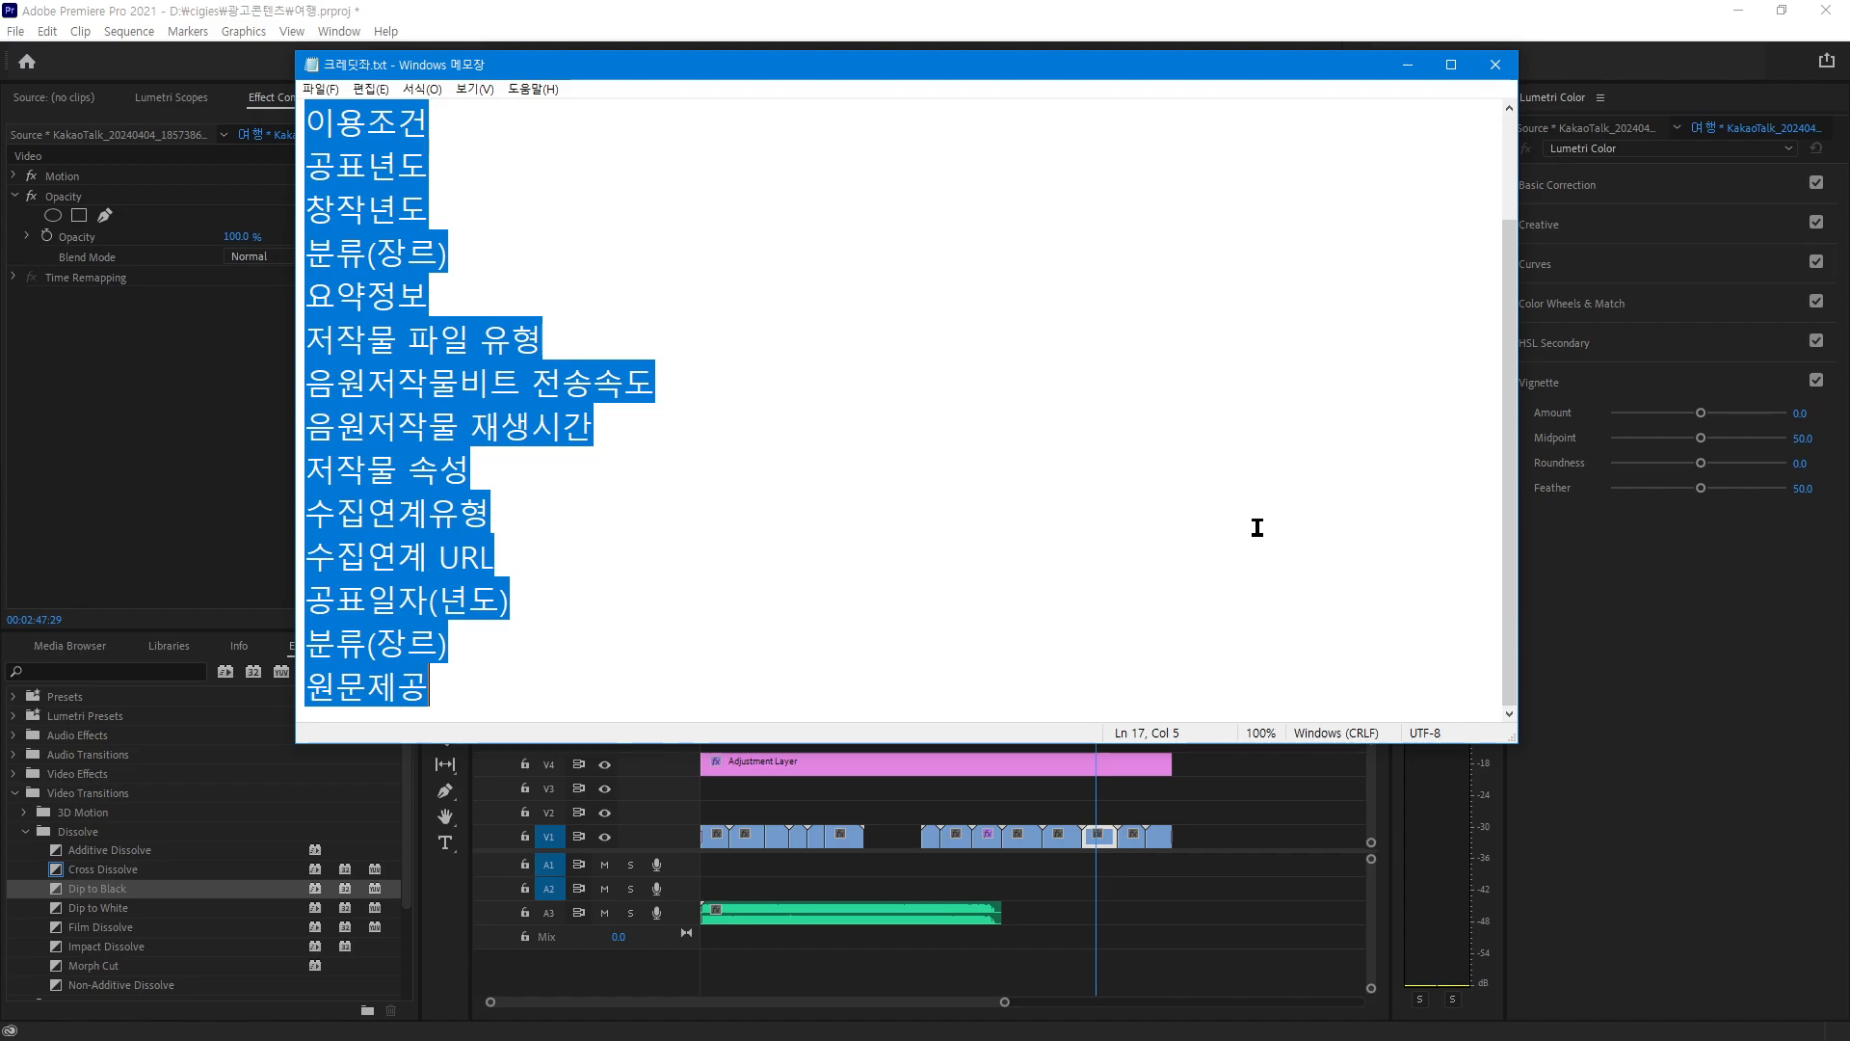
click(4, 497)
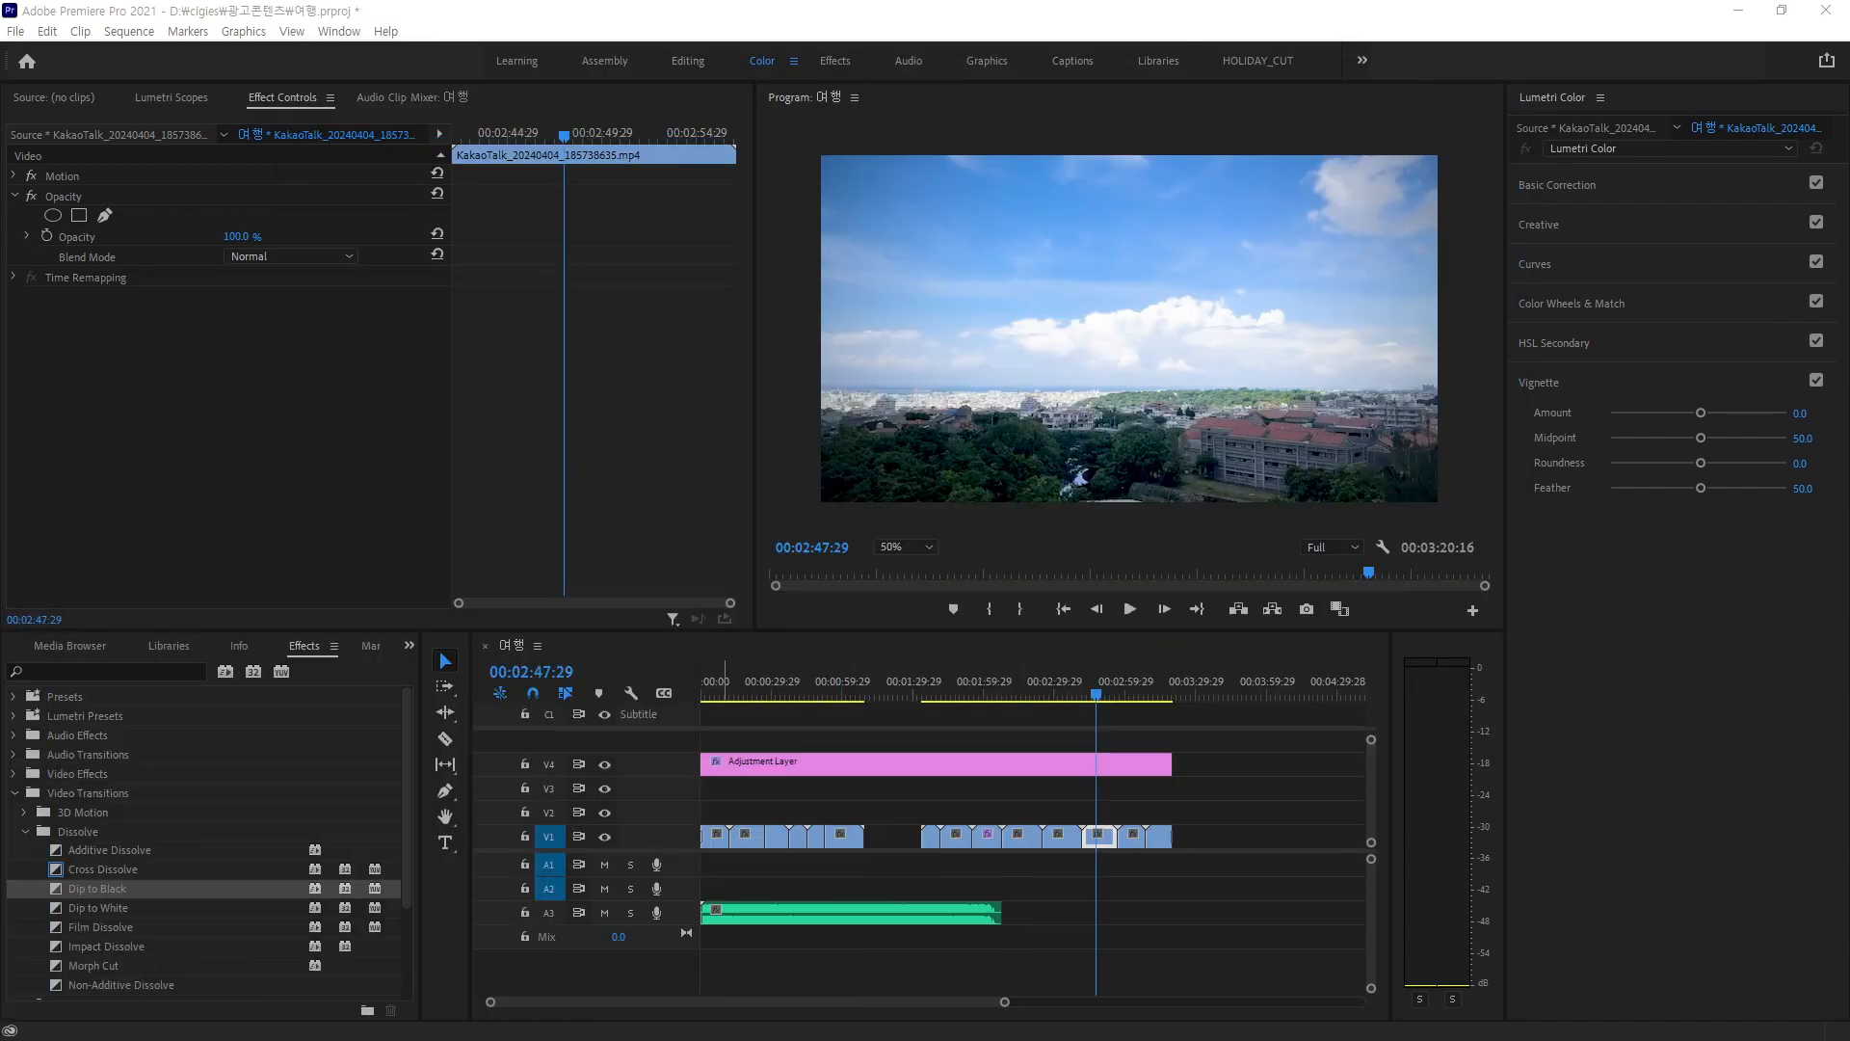
Add a text layer in the upper middle of the frame at 00:02:47:29 and paste the copied credit labels into it
click(447, 842)
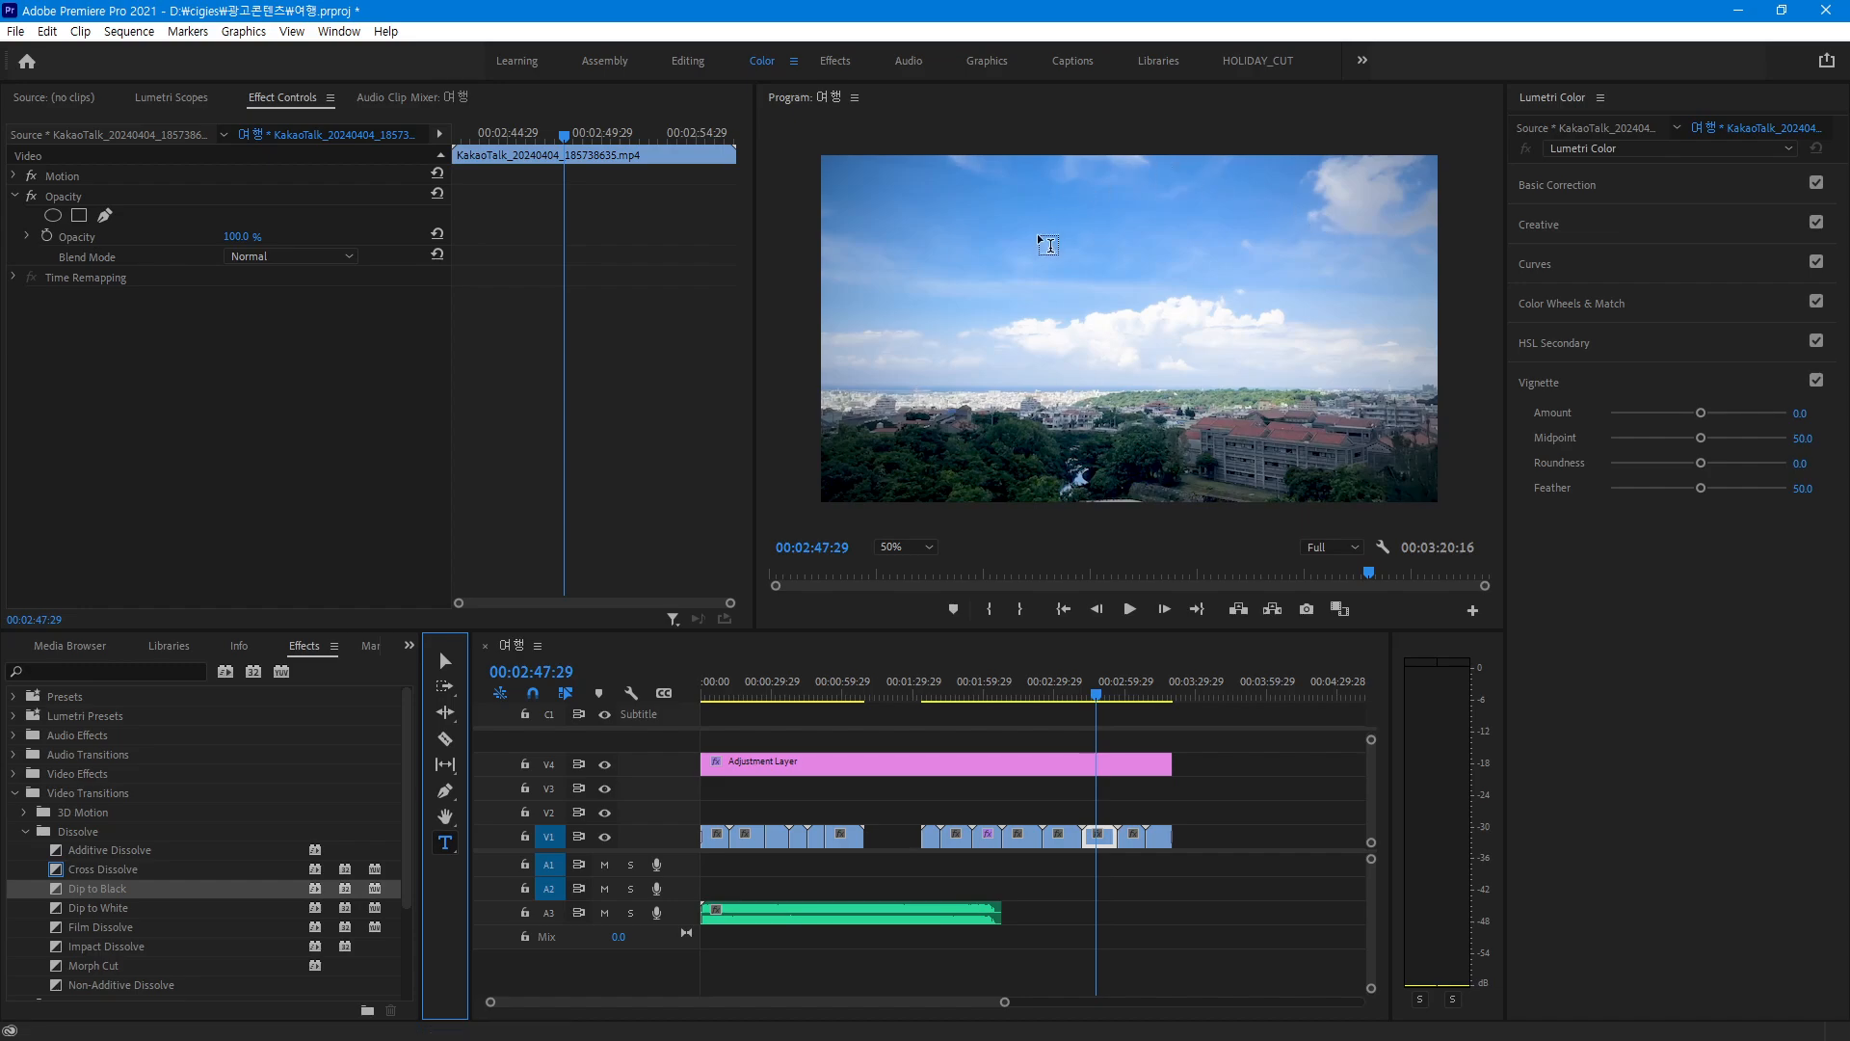
click(1009, 243)
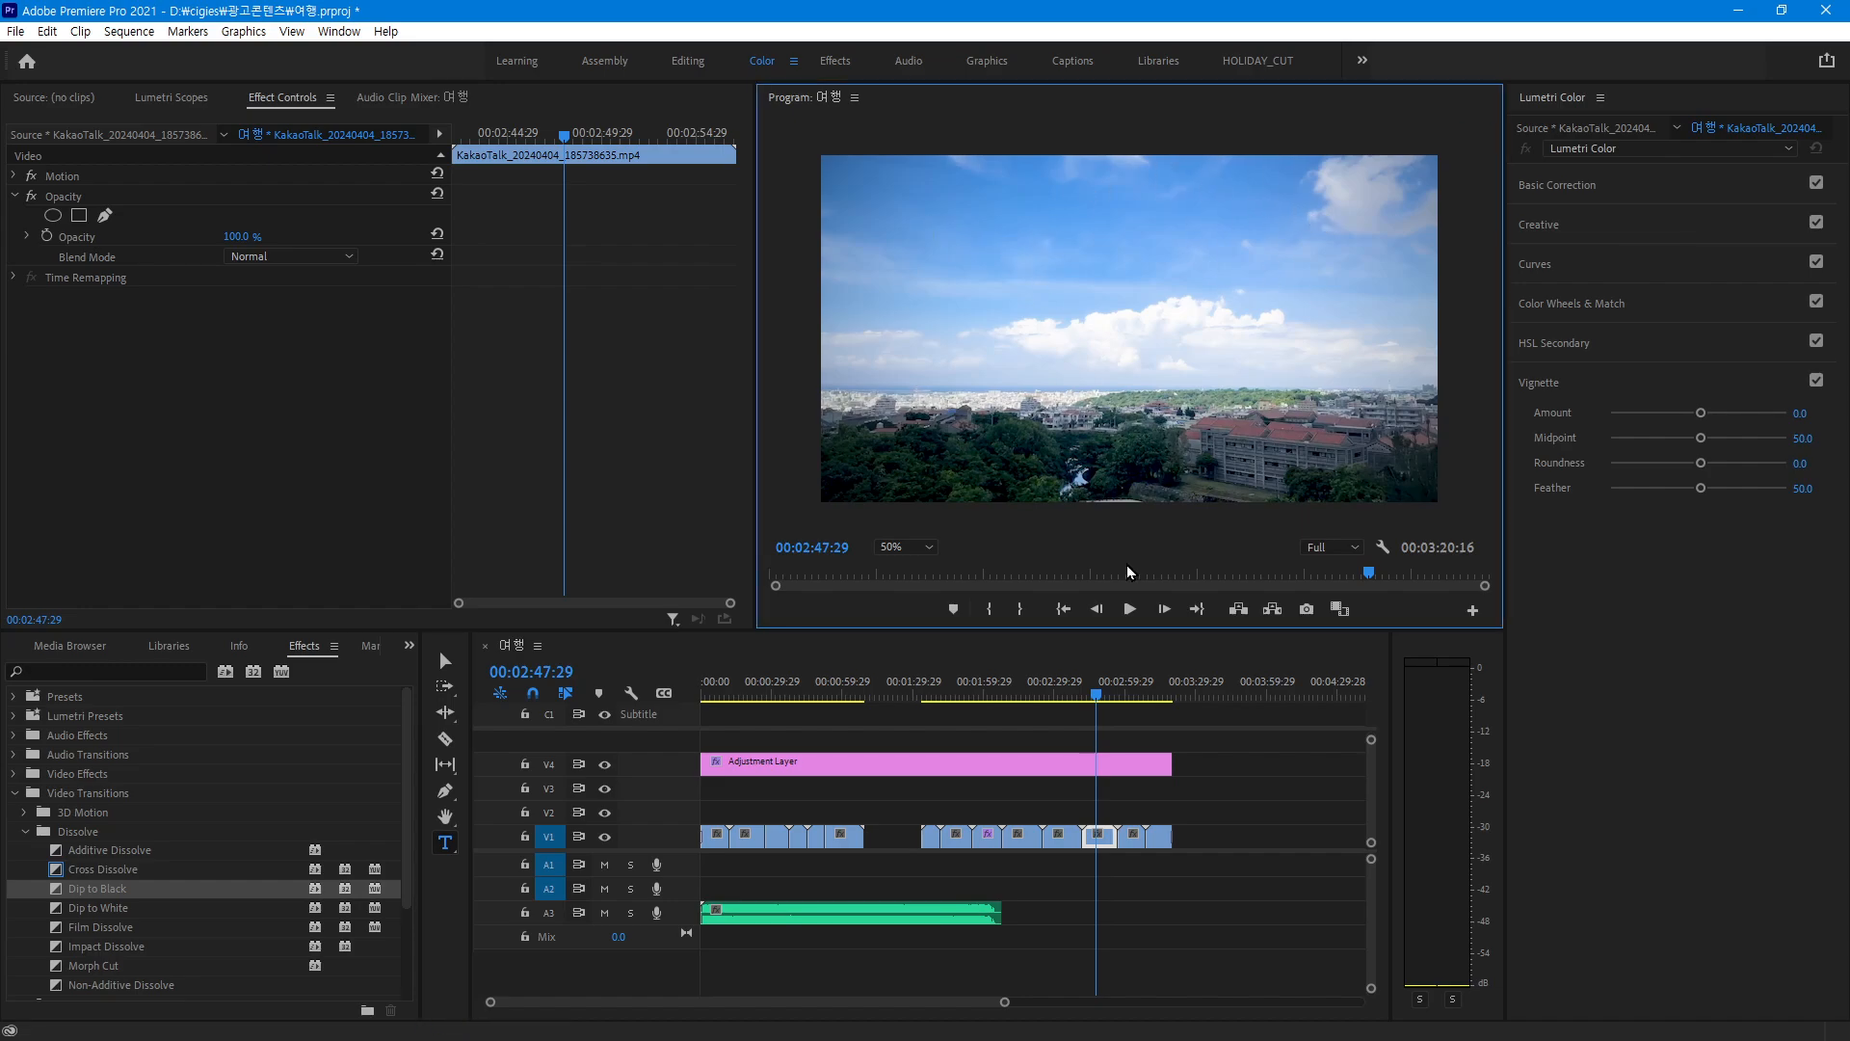
click(1011, 236)
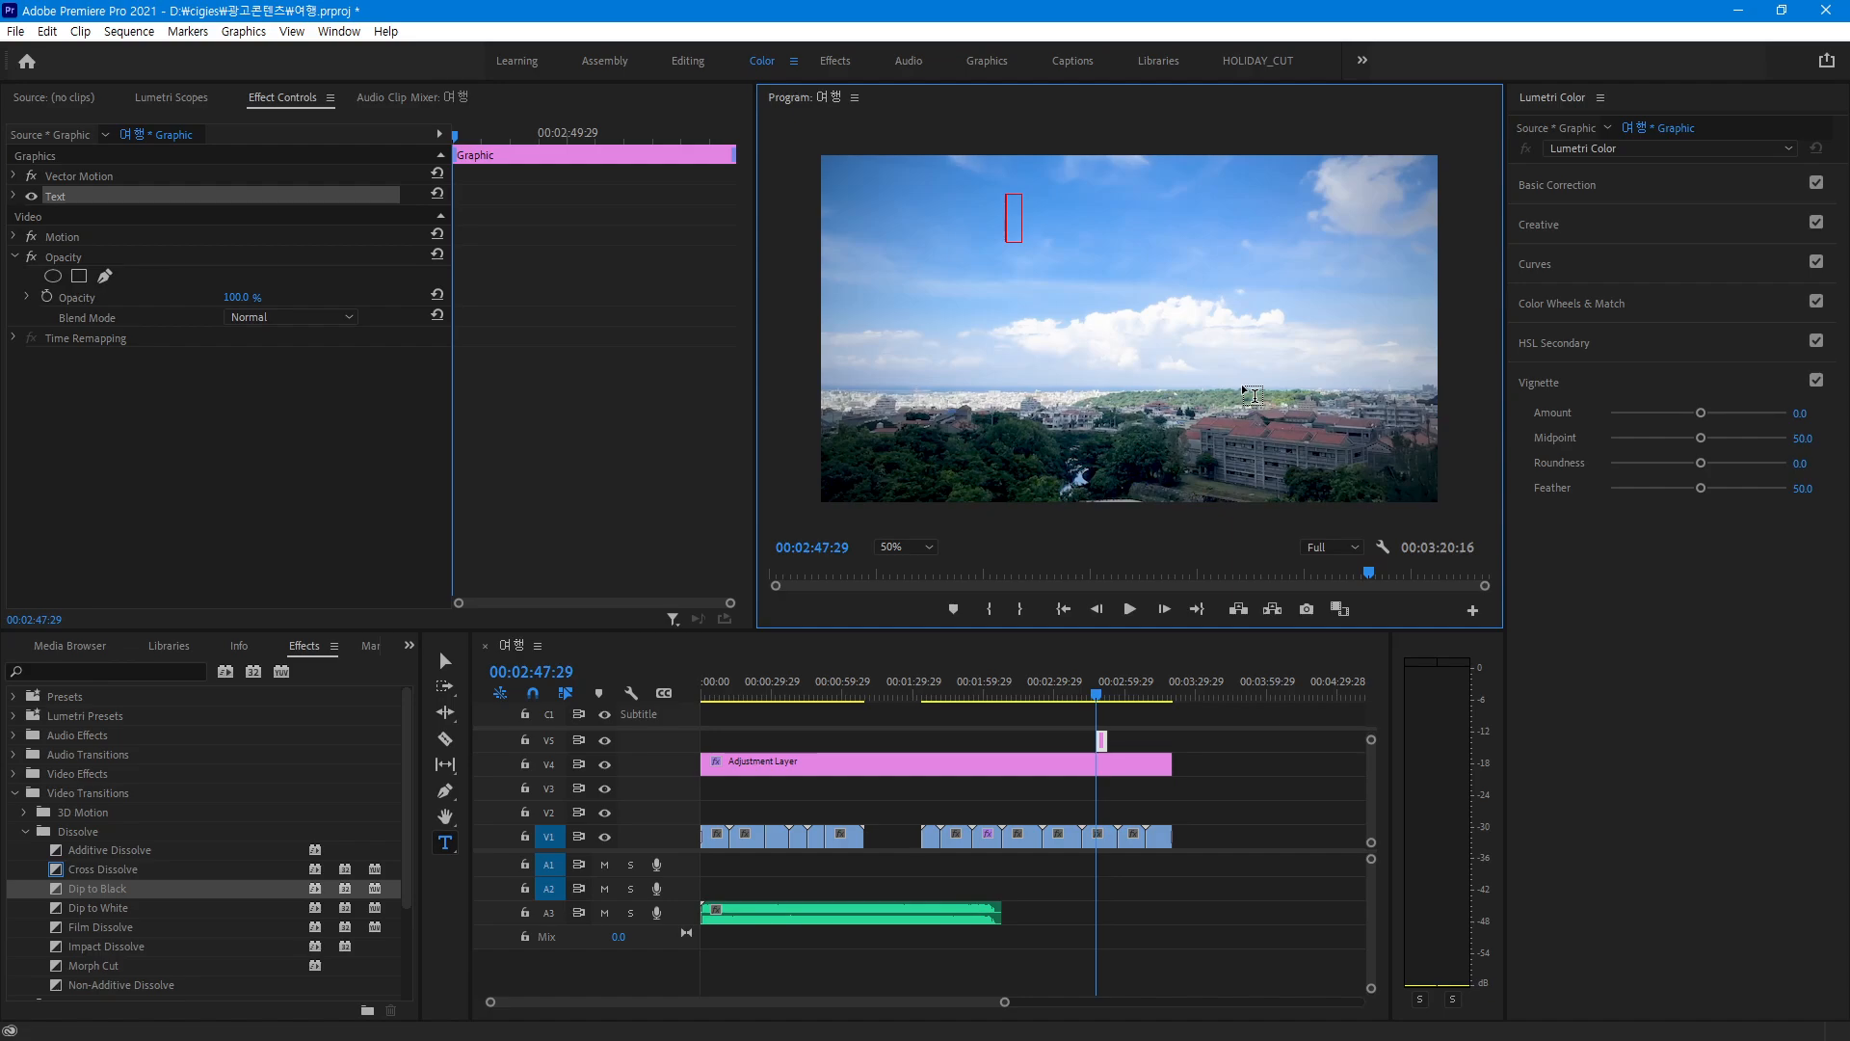
key(ctrl+v)
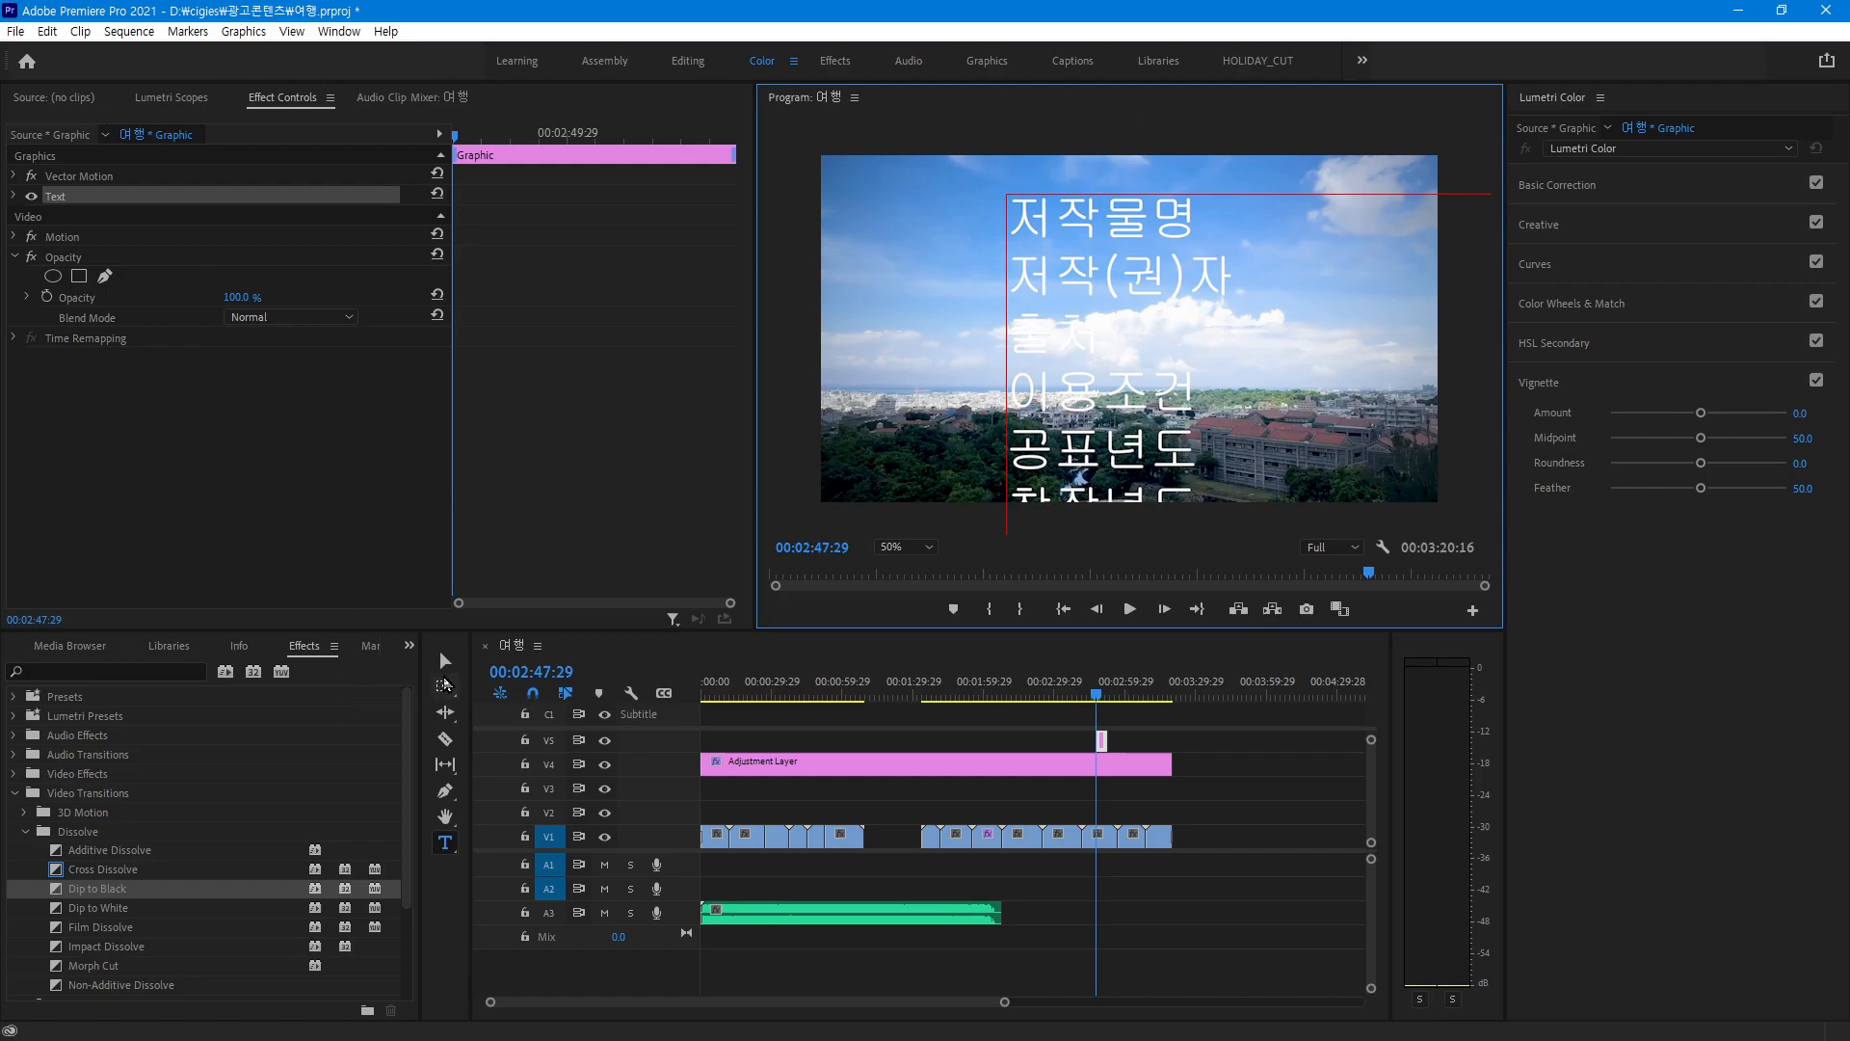
Shift the credit labels toward the frame's left side and move the credit graphic clip to V1, directly after the last video clip at 00:03:20:16
click(447, 665)
drag(983, 294, 932, 324)
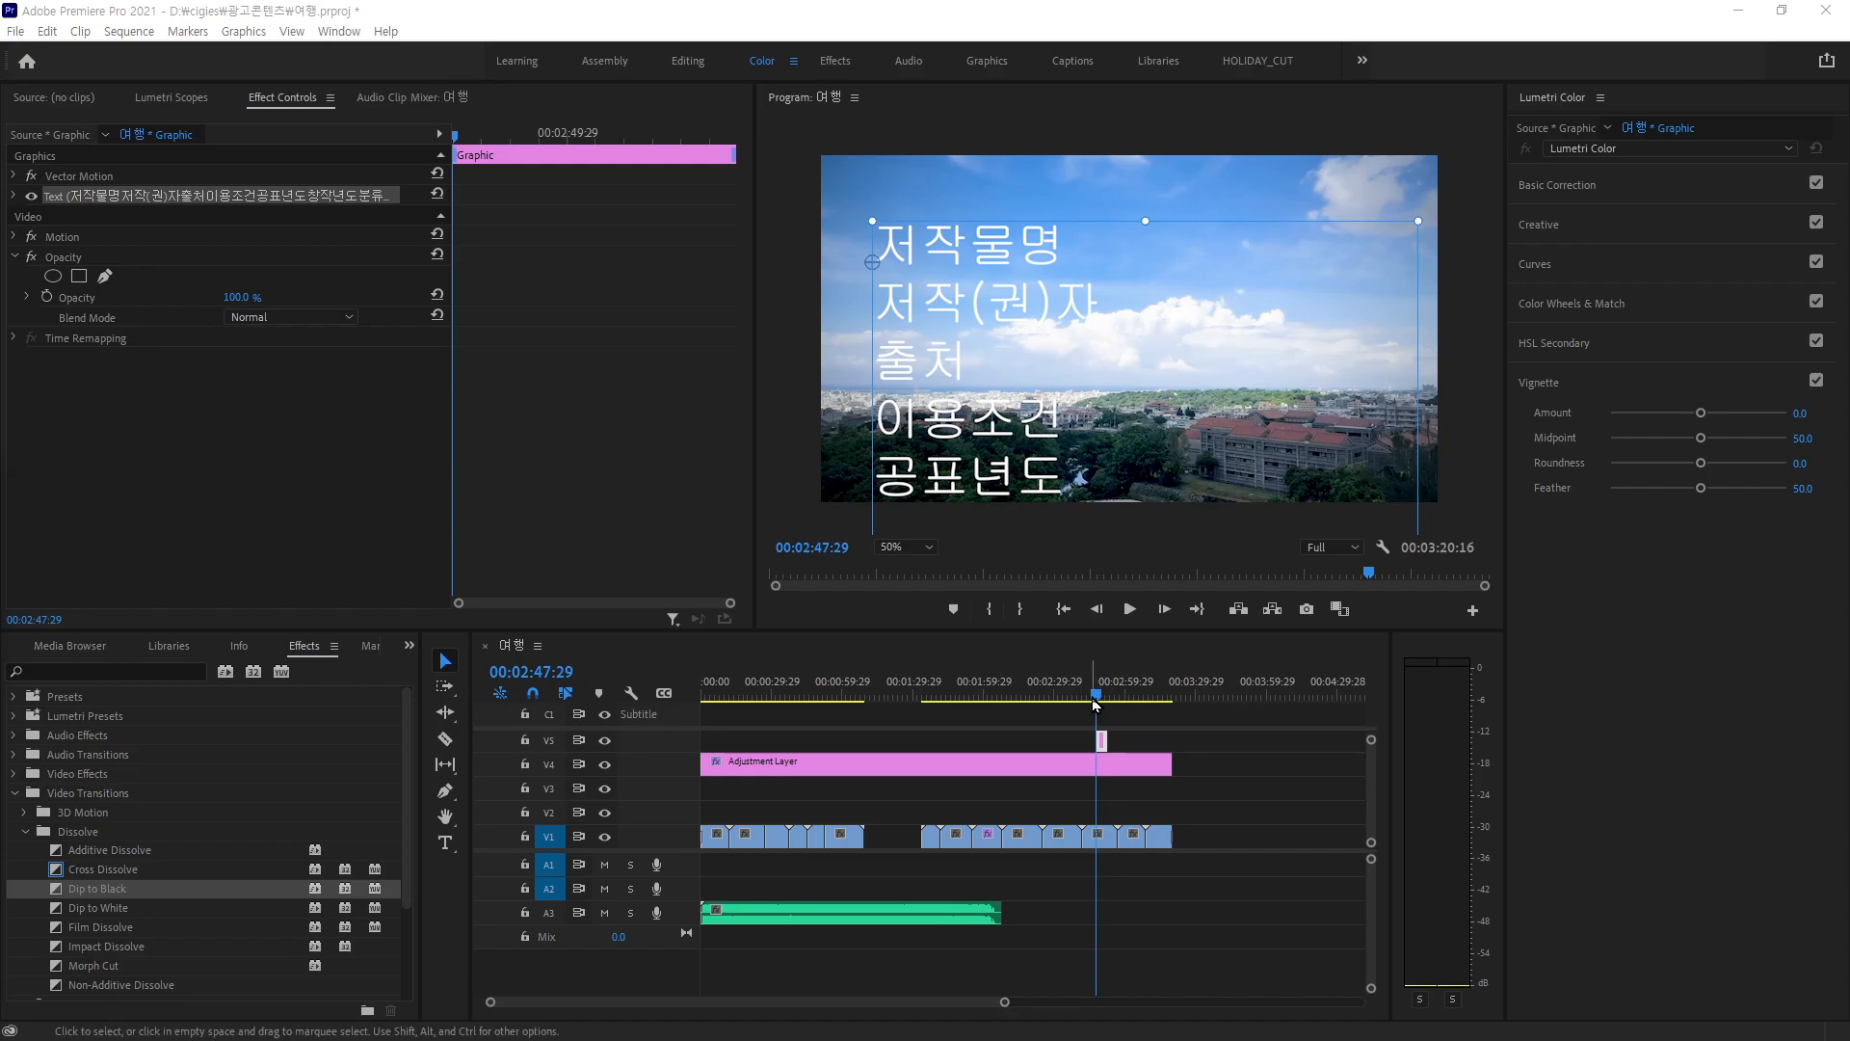
drag(1118, 699, 1172, 708)
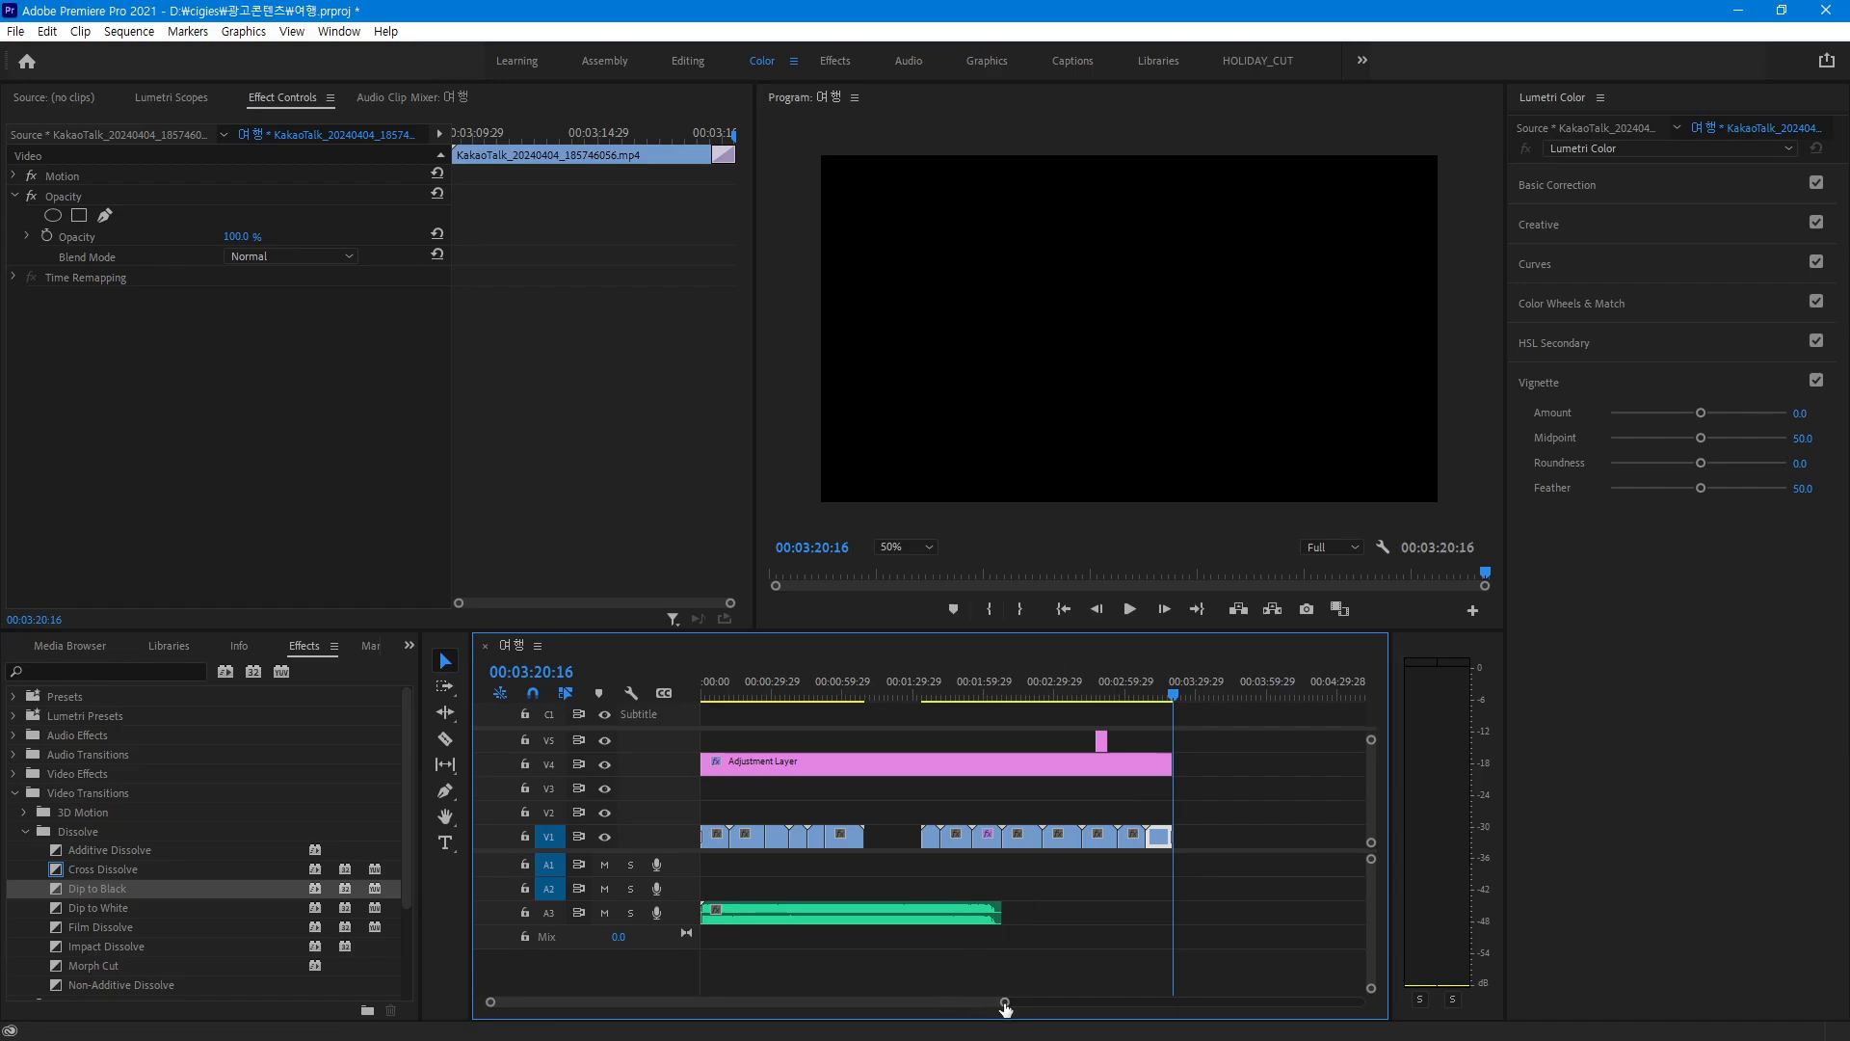
drag(491, 1002, 622, 993)
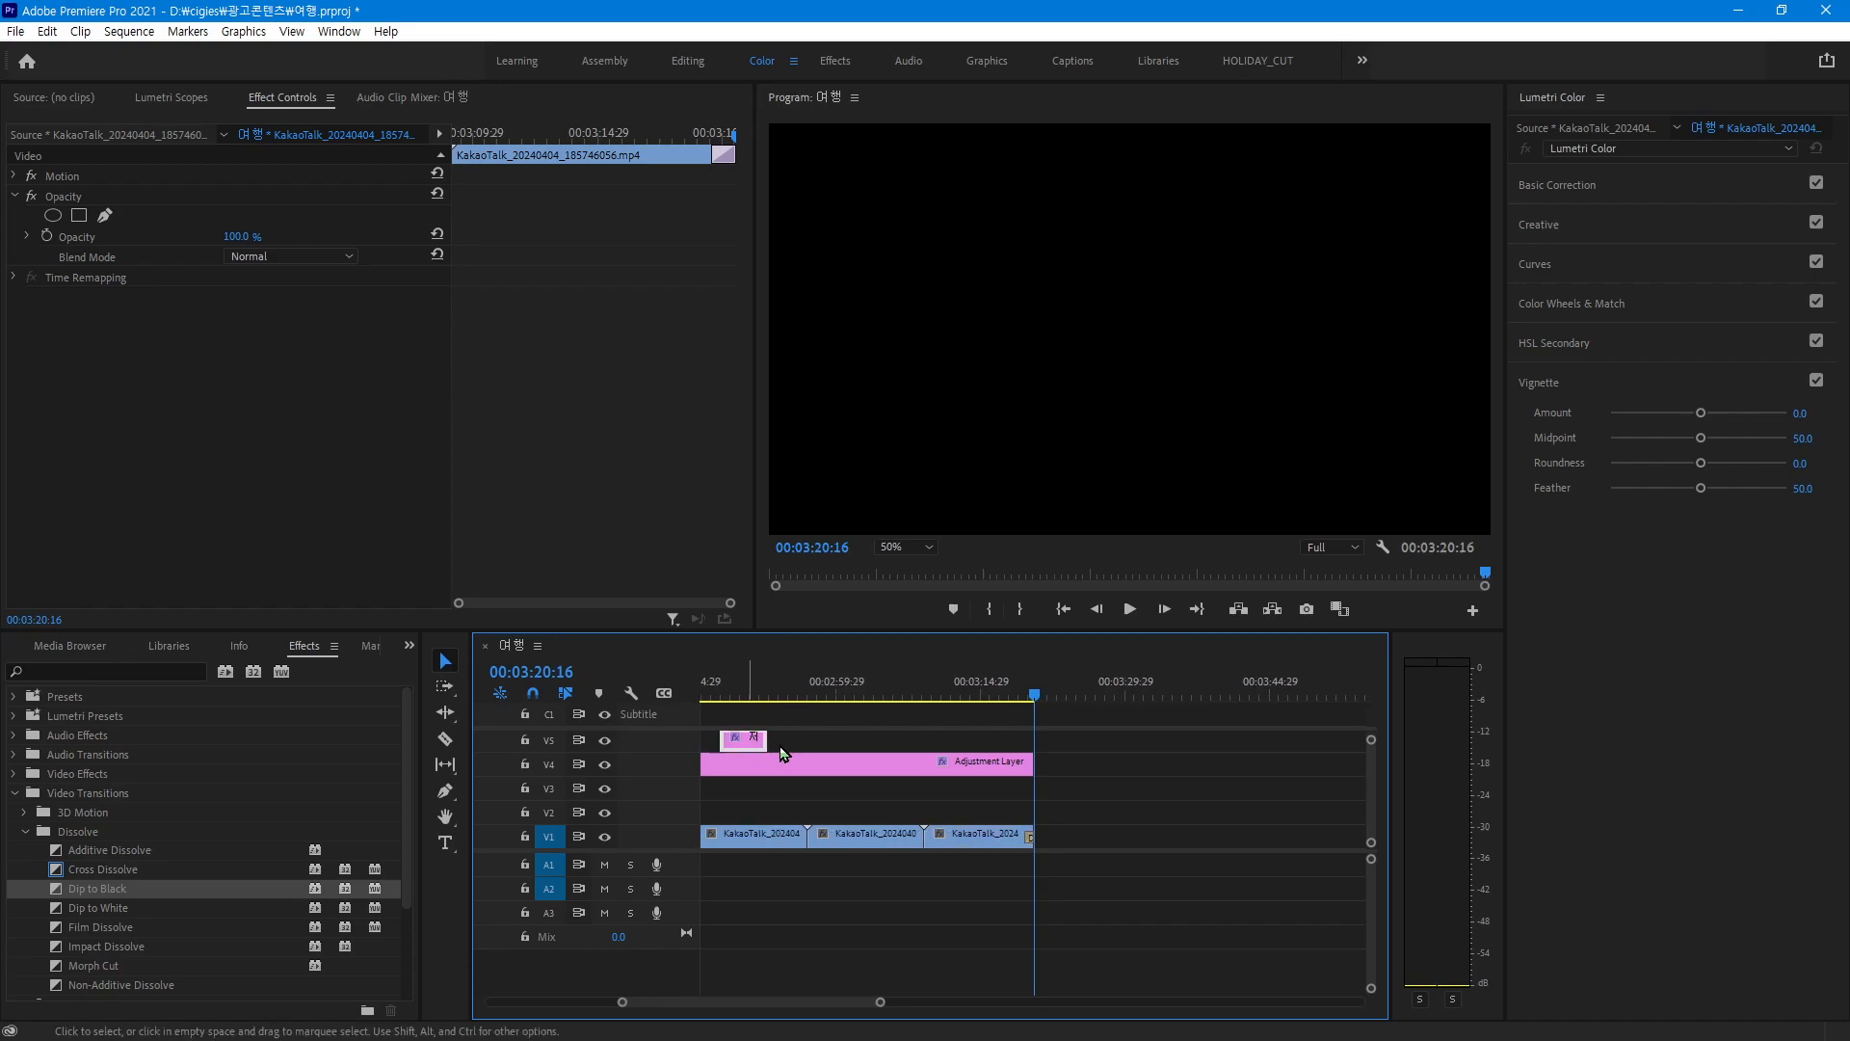
drag(756, 740, 1069, 844)
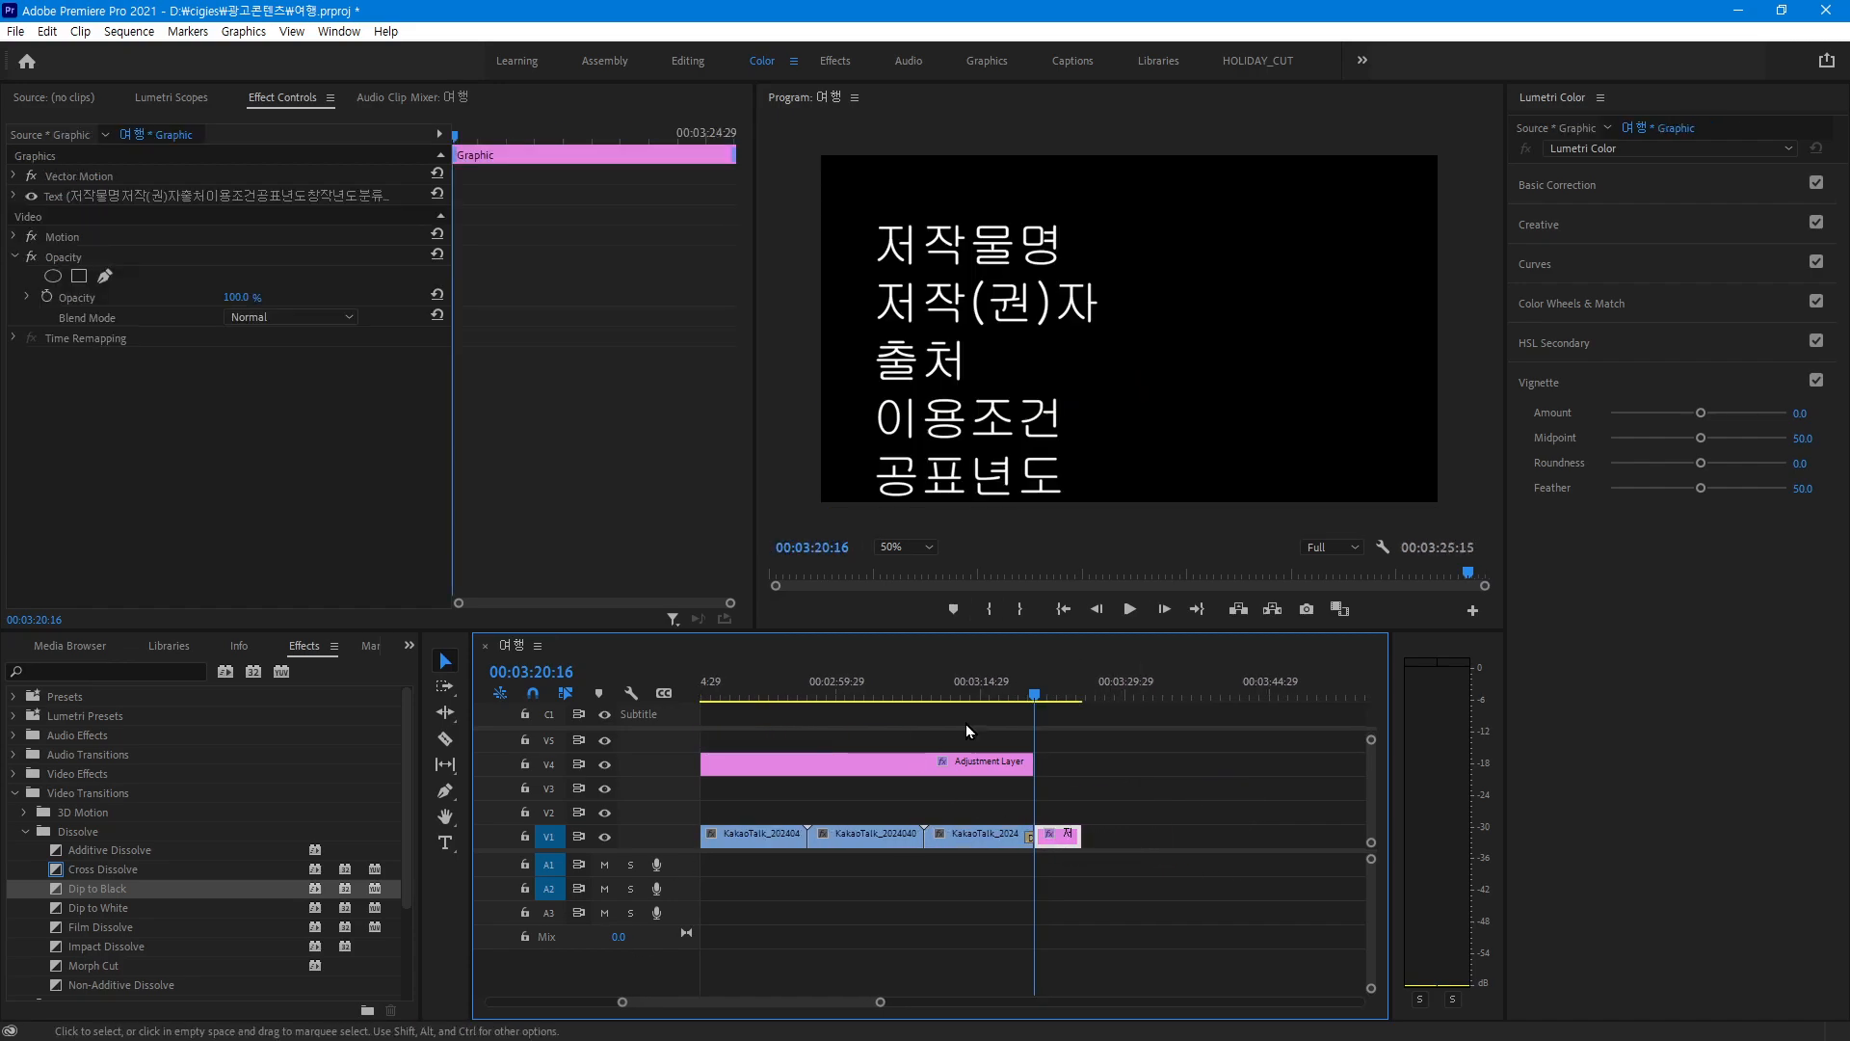
click(1044, 696)
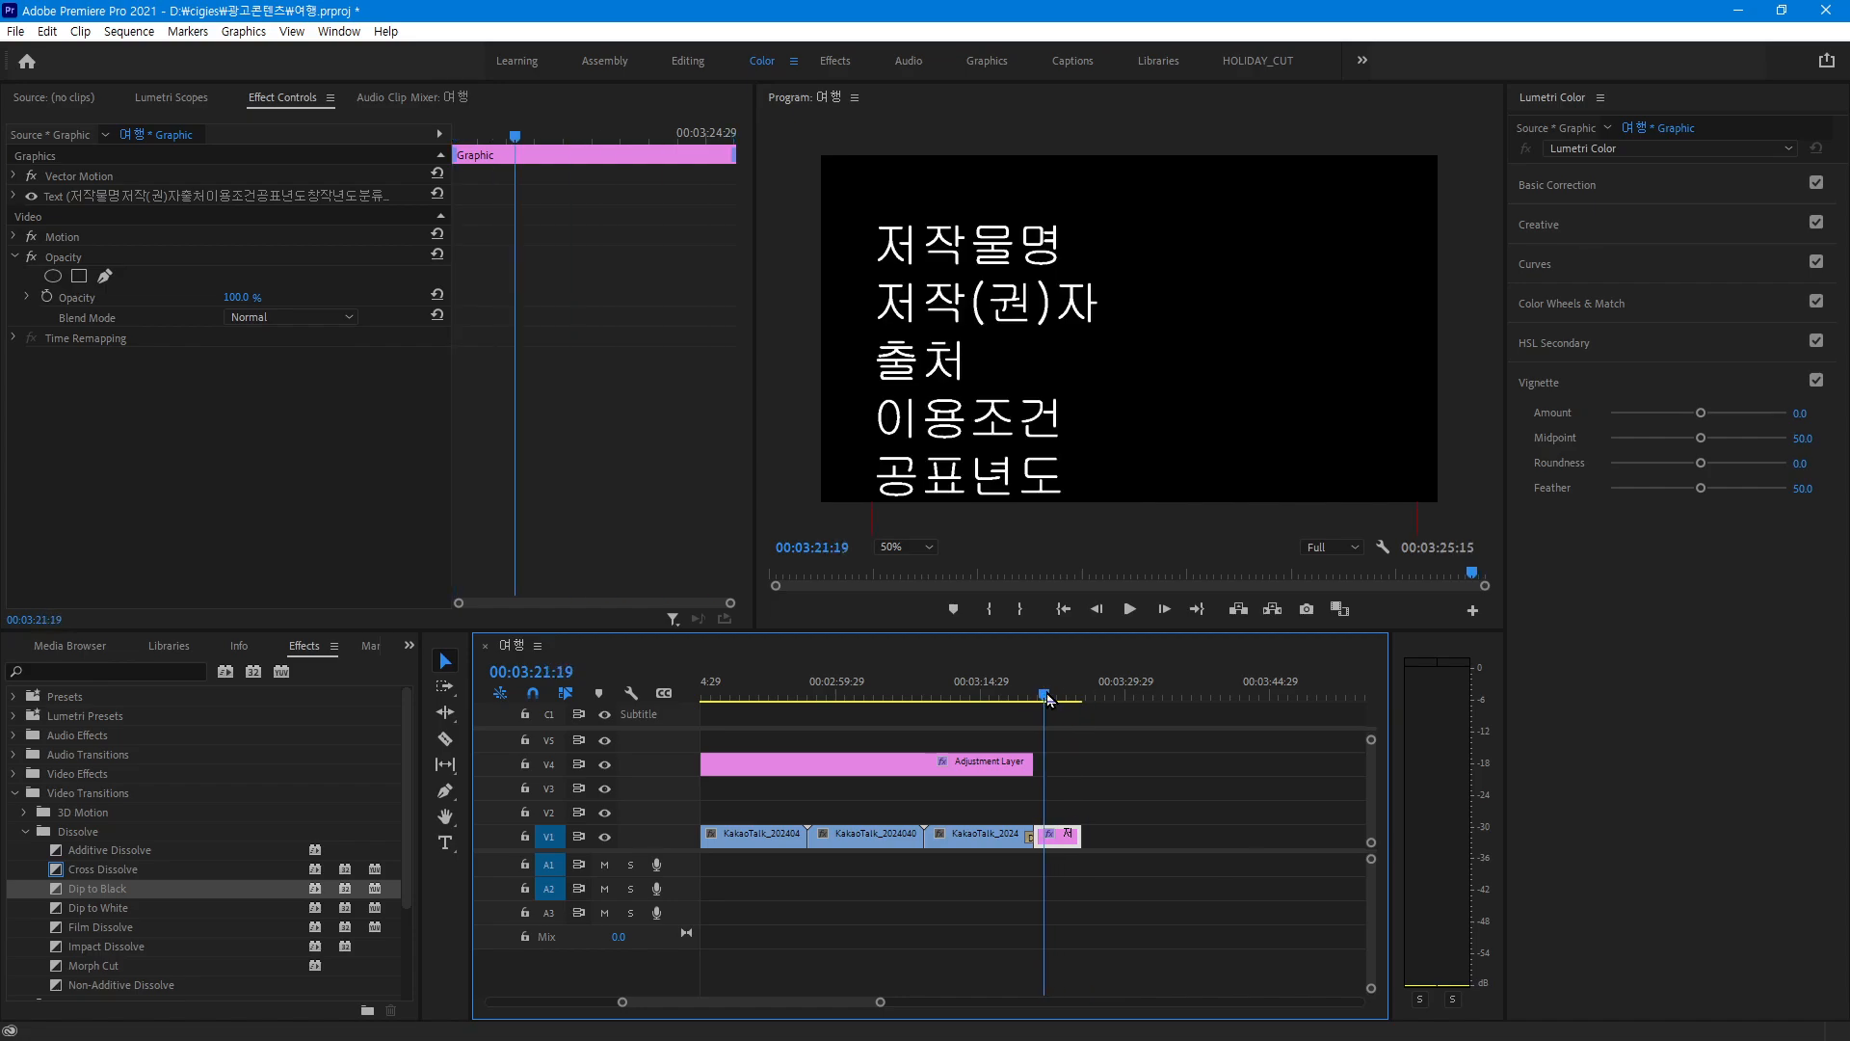
mouse_move(1049, 701)
mouse_down()
mouse_move(1024, 698)
mouse_move(1047, 698)
mouse_up()
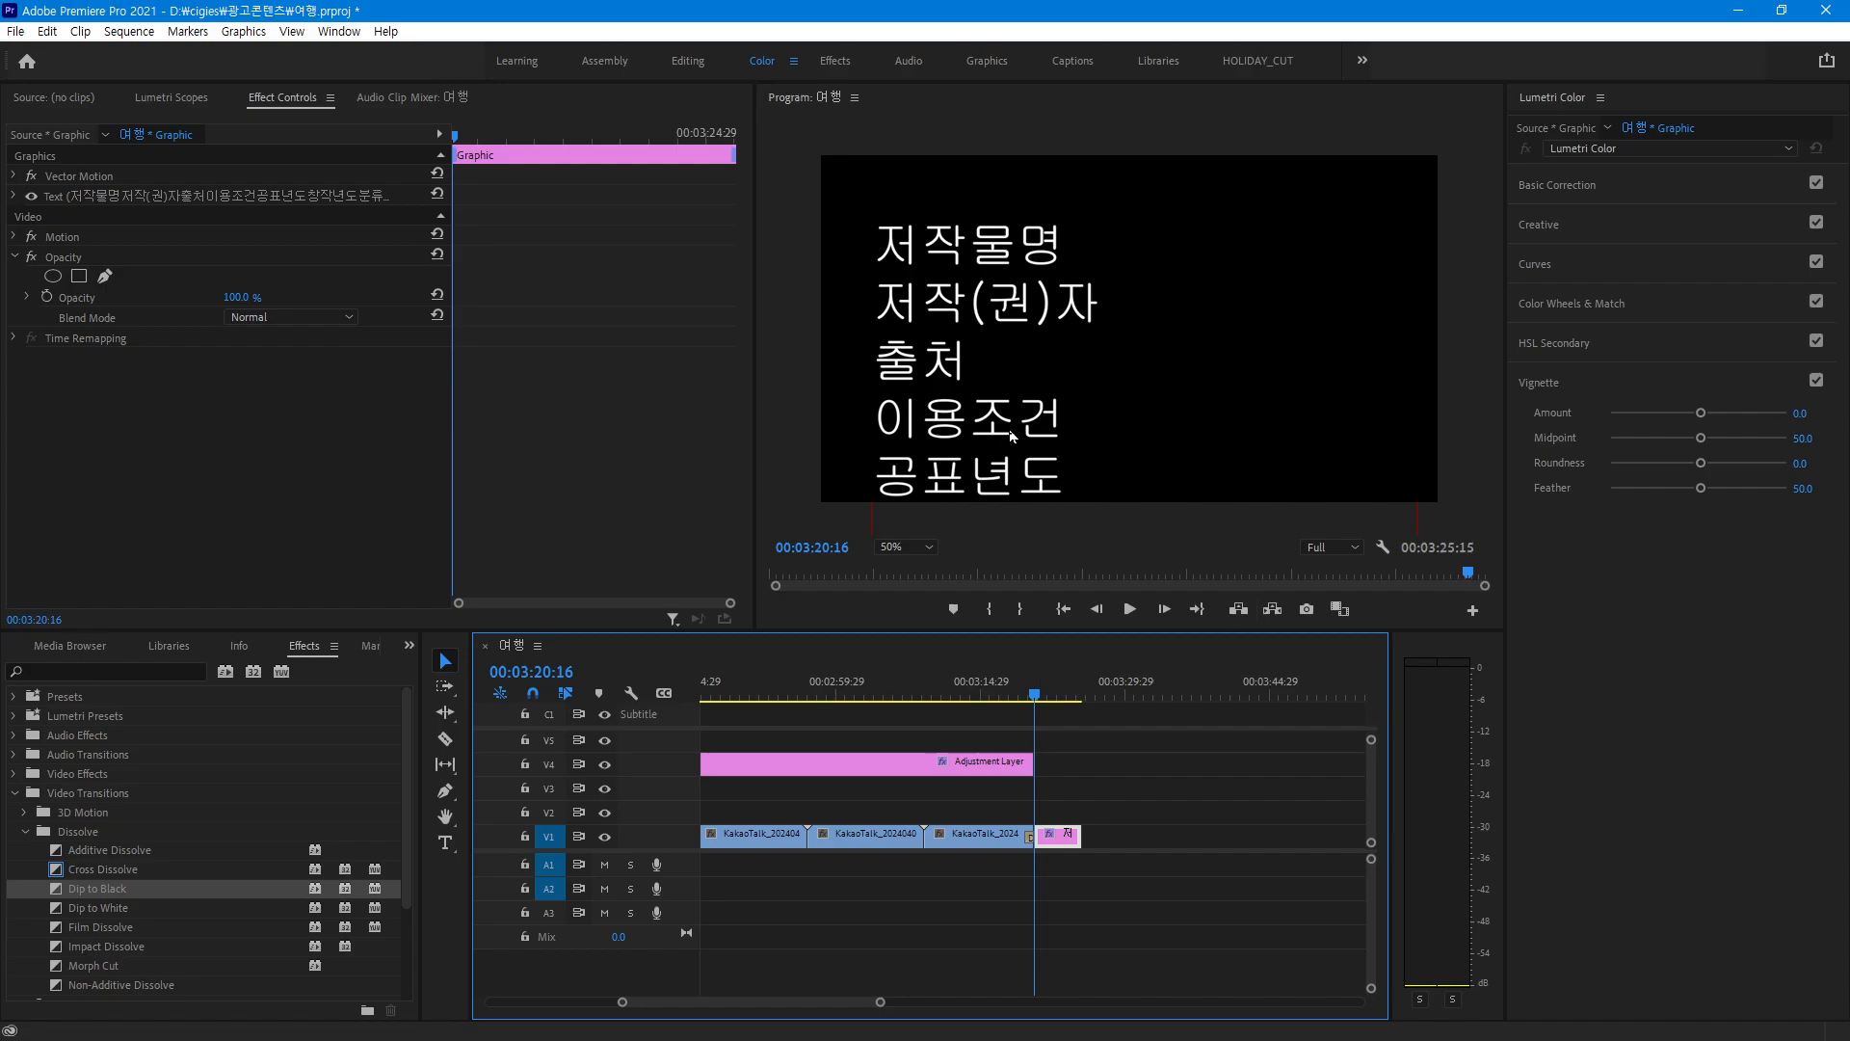
Move the credit labels to the right half of the frame and add a second text layer on the left with the pasted 크레딧우.txt details
click(940, 418)
drag(944, 463, 1225, 389)
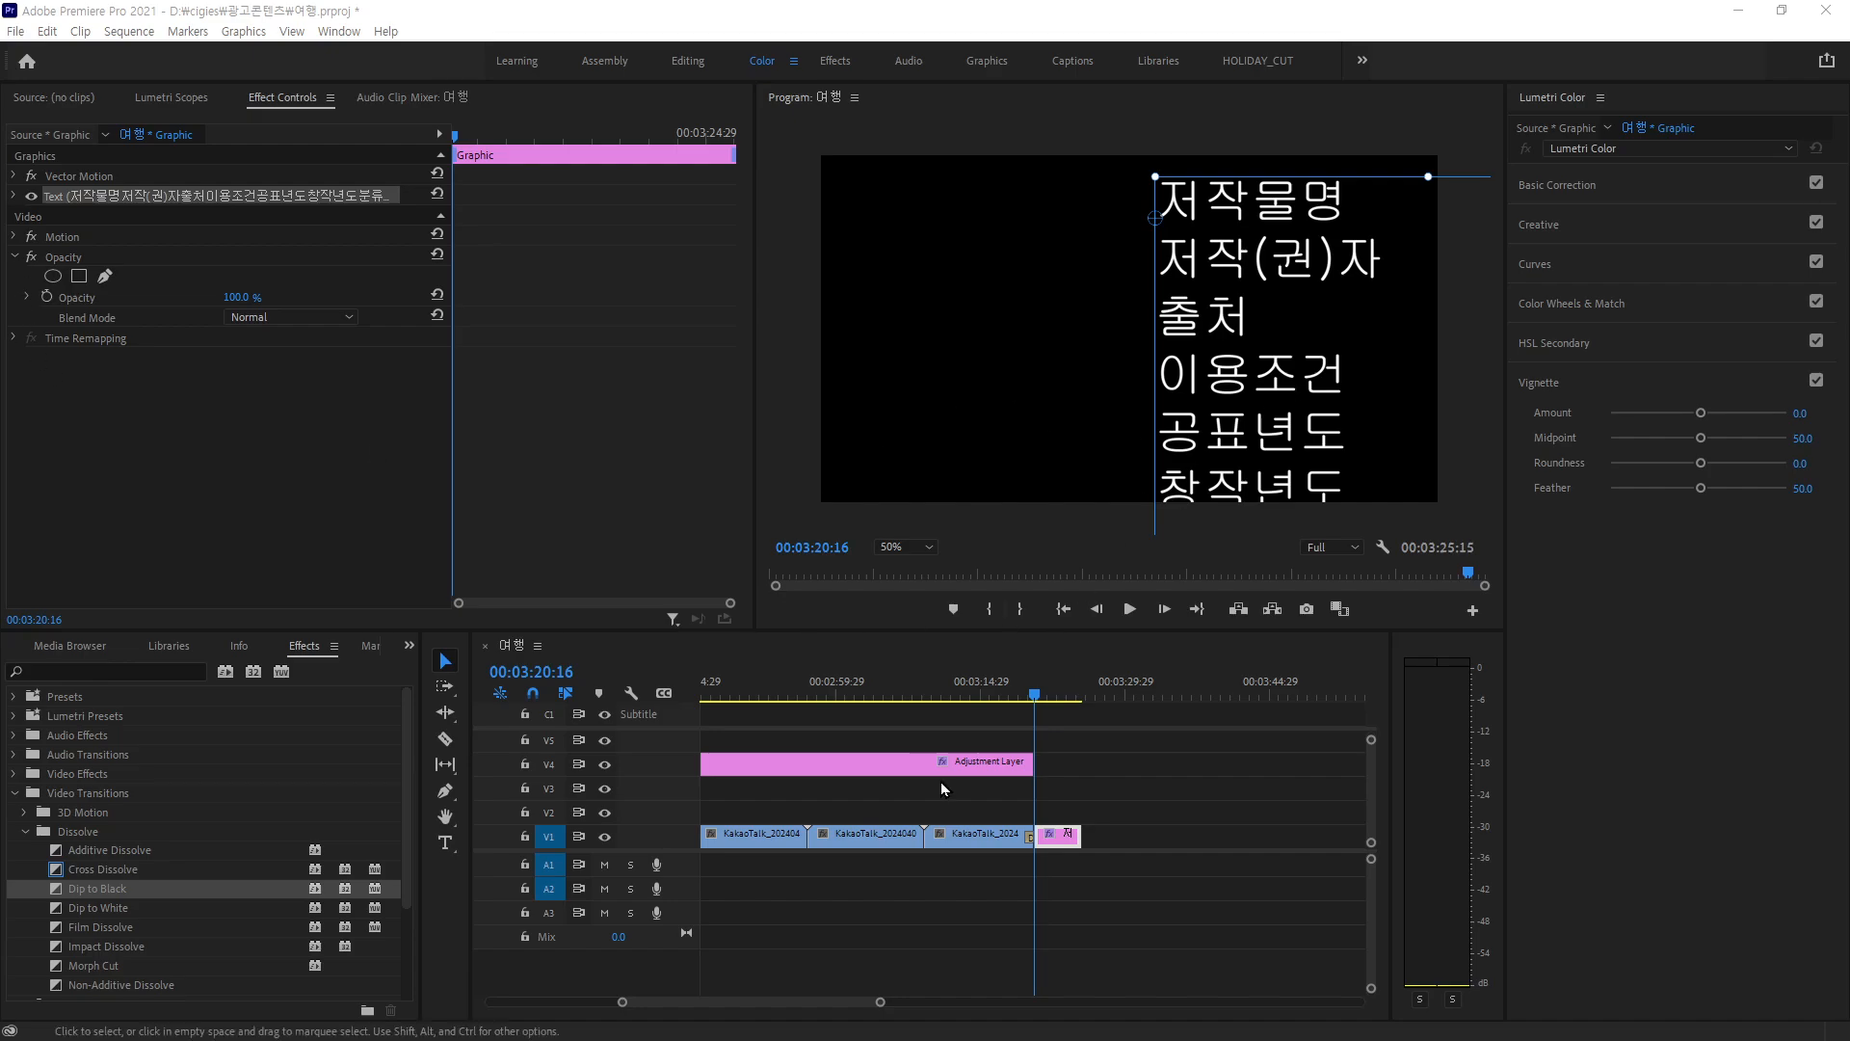
click(445, 843)
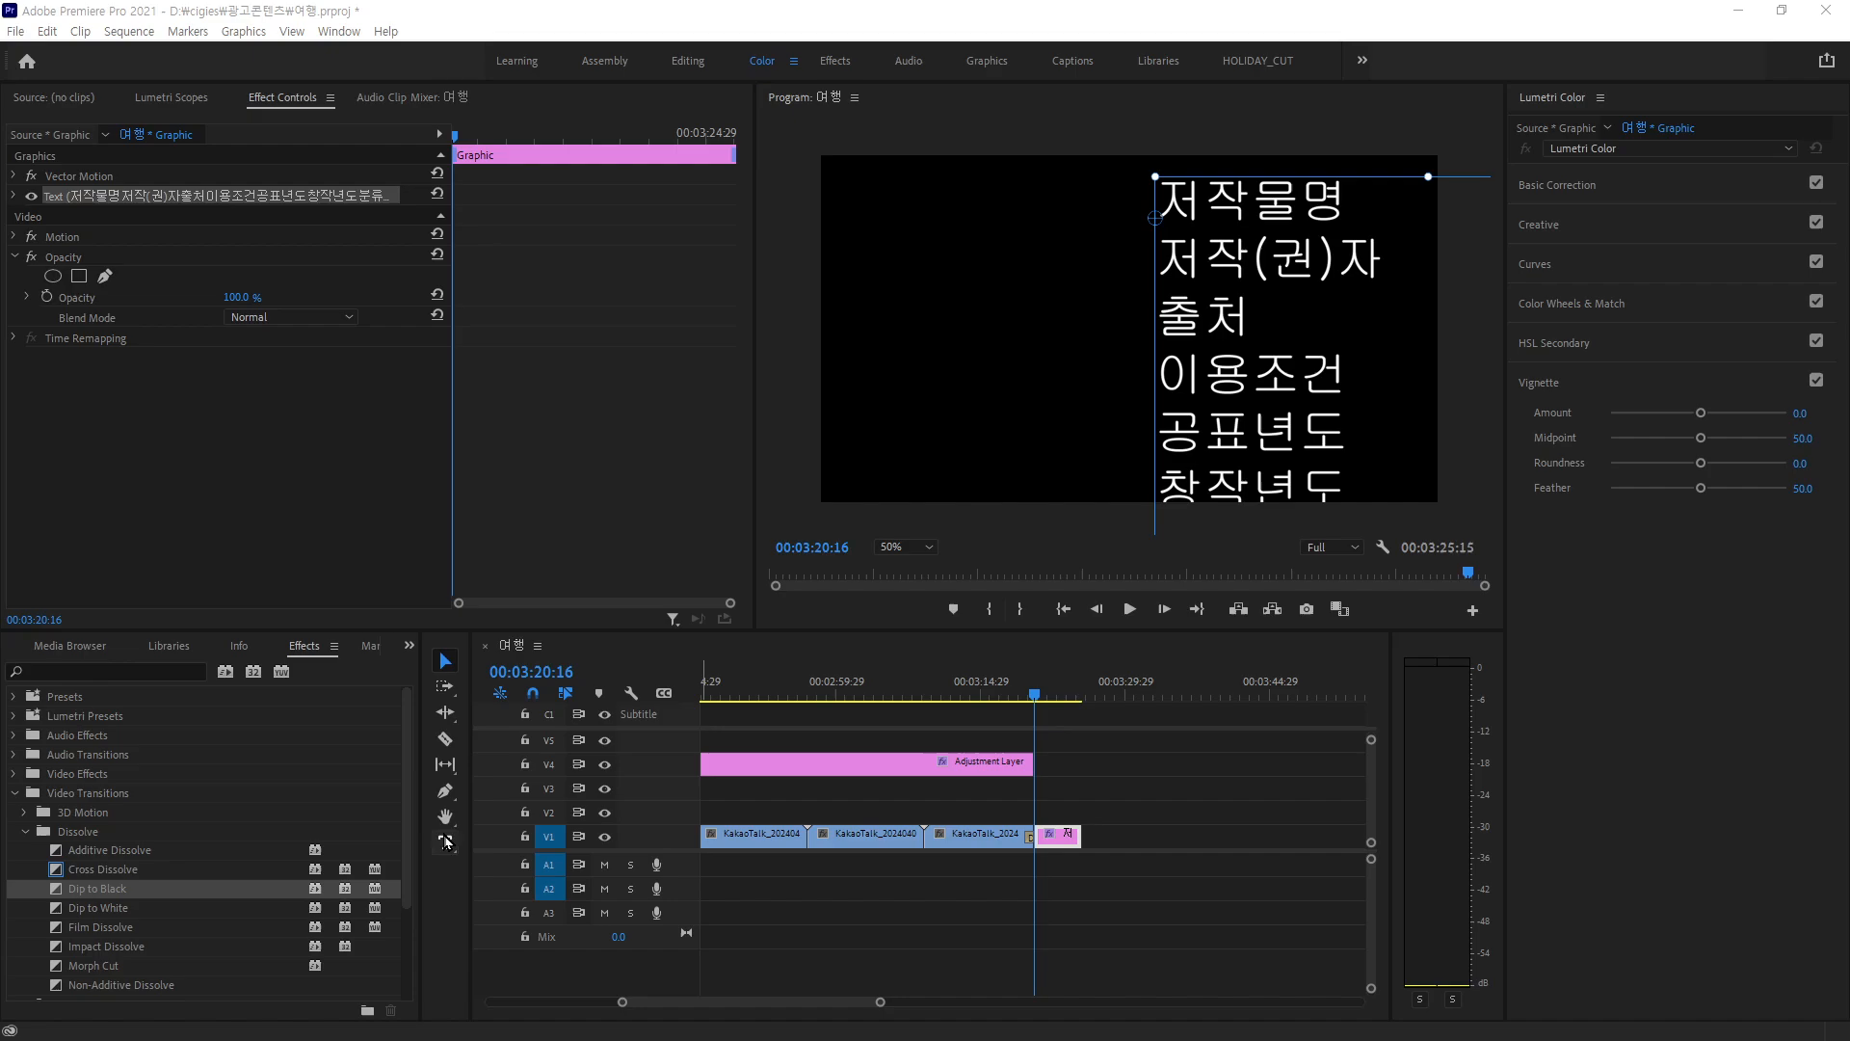
click(844, 248)
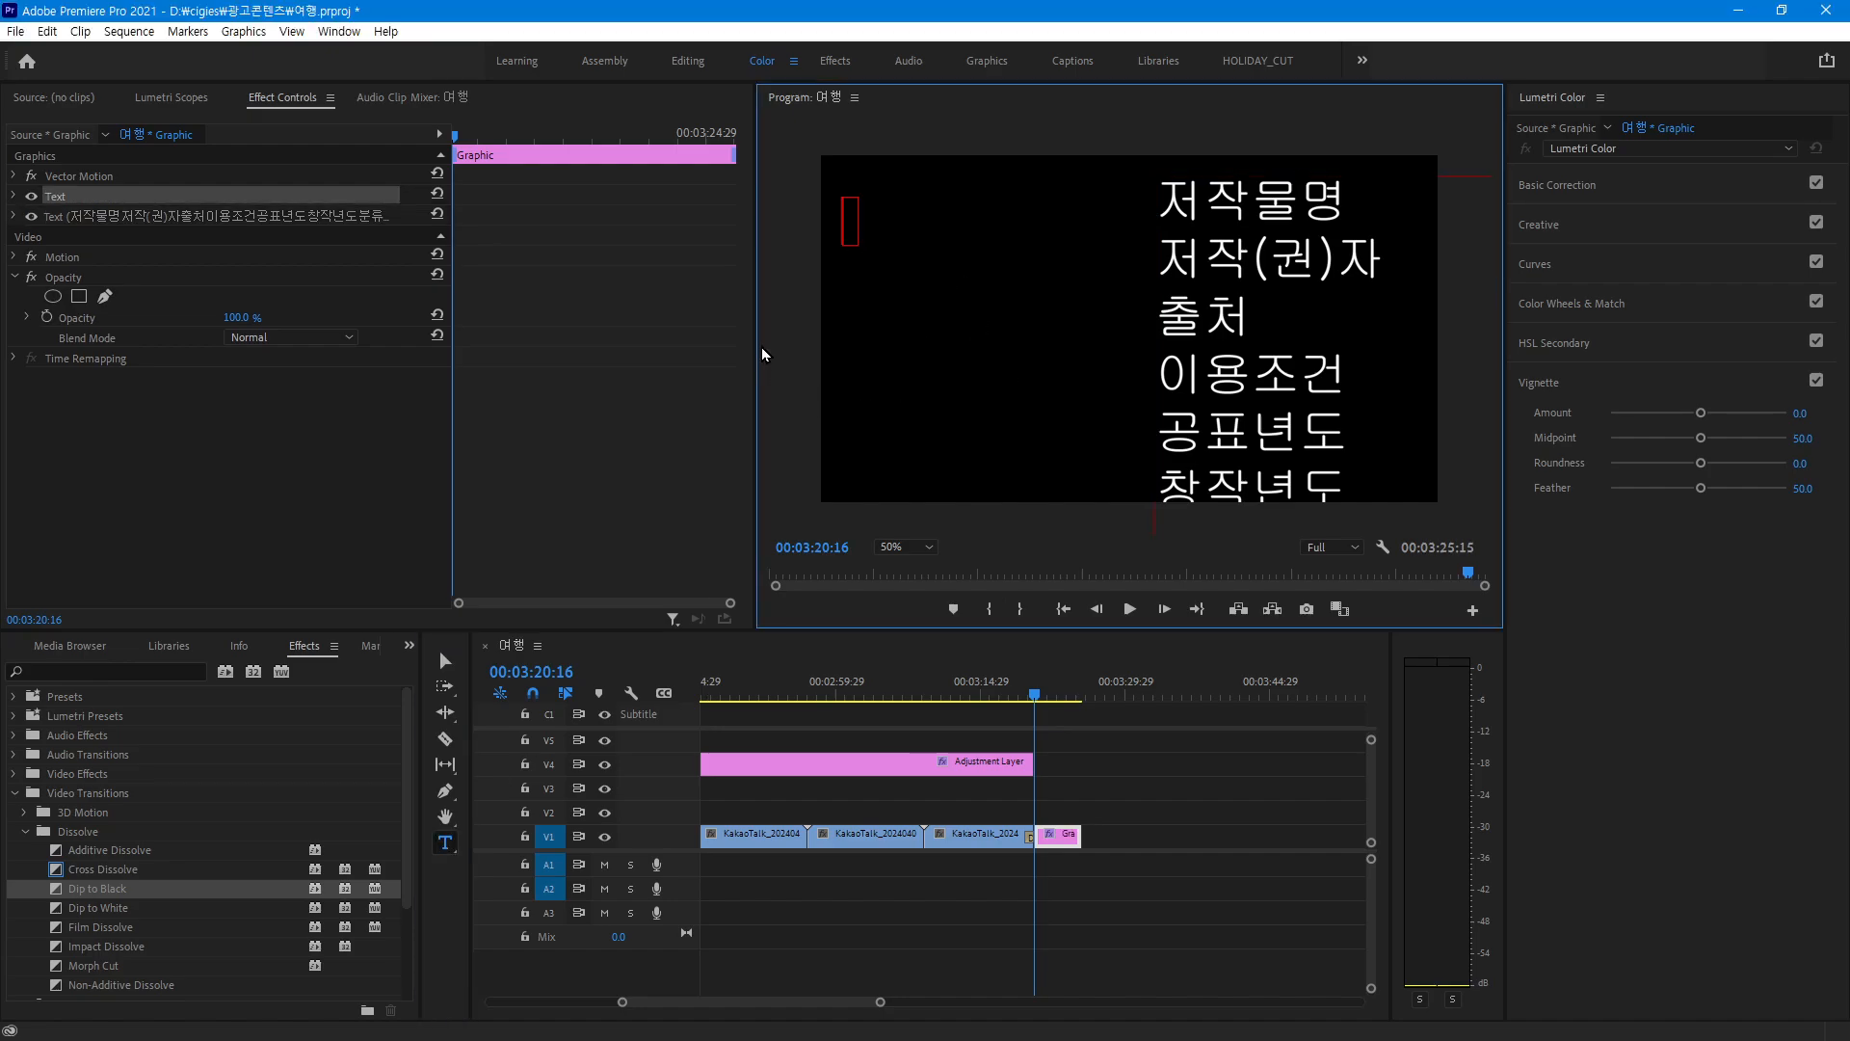
key(ctrl+v)
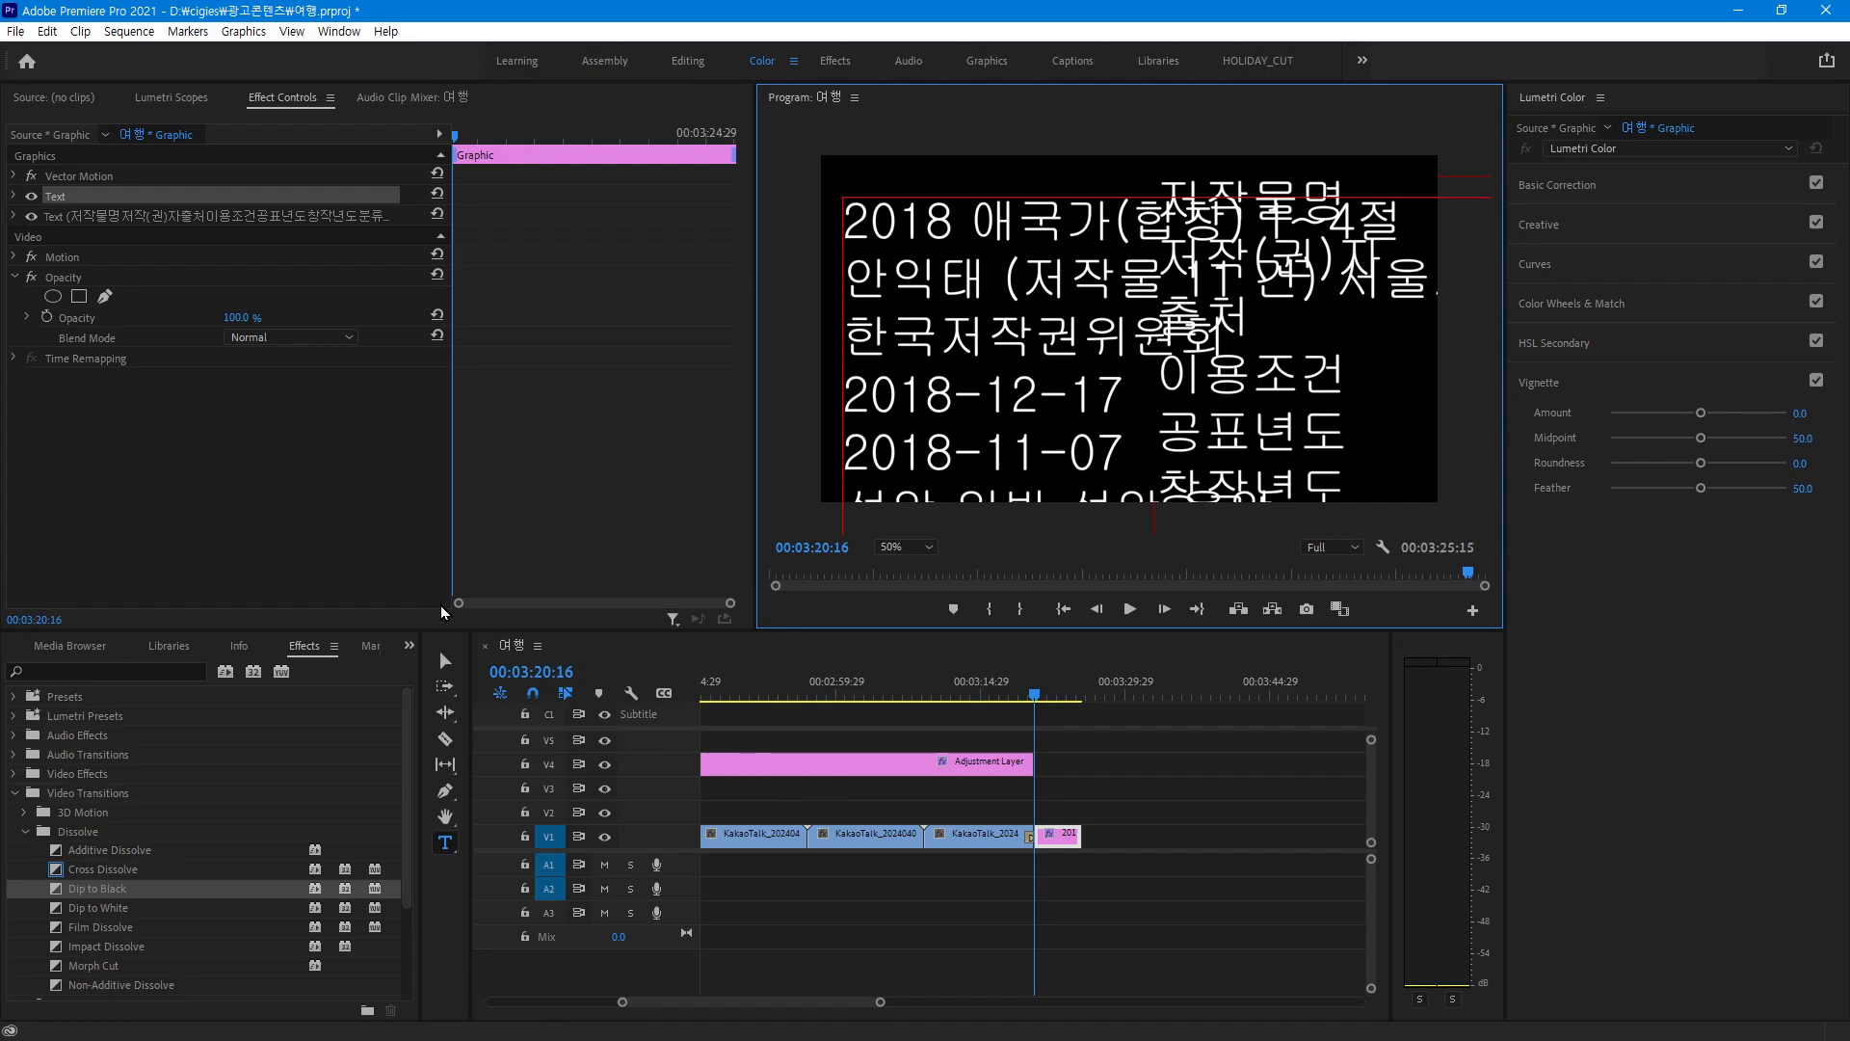
click(449, 657)
drag(931, 277, 925, 397)
Examine the credit graphic's two text layers by selecting the labels and the details in turn, ending on the details
click(1054, 844)
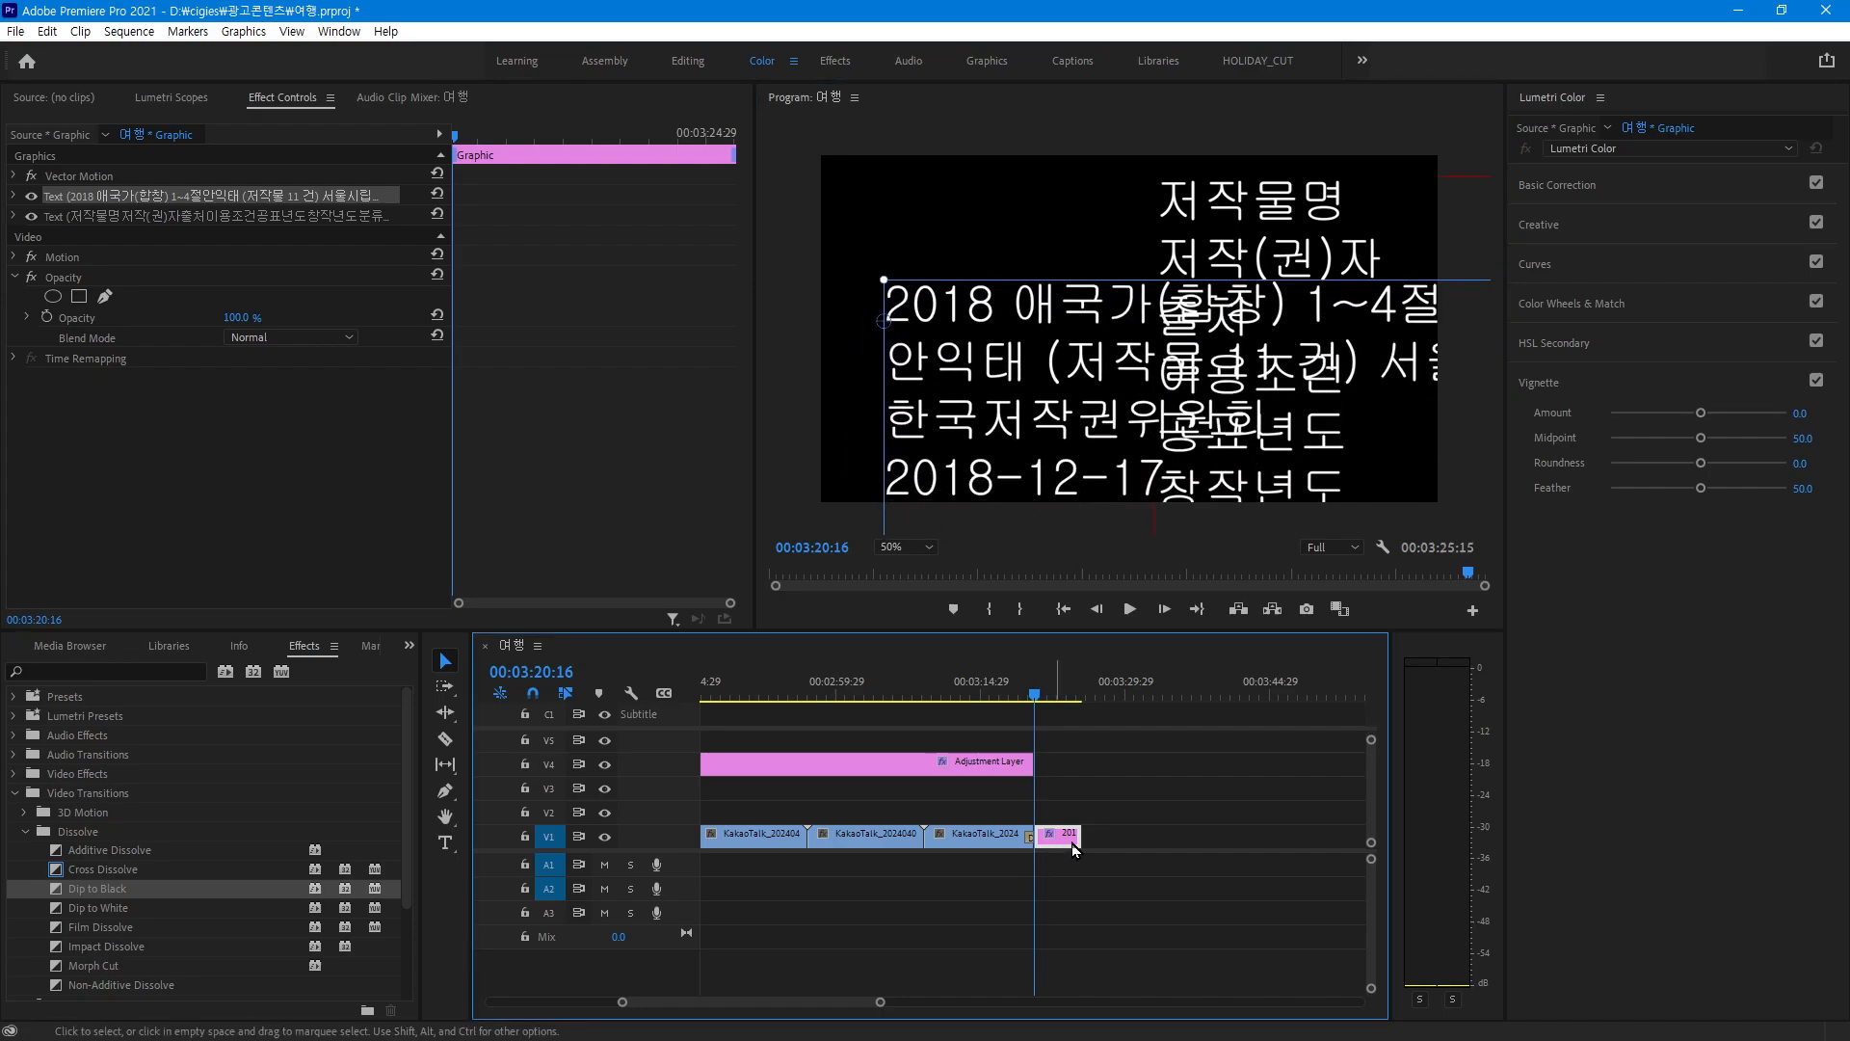
click(116, 222)
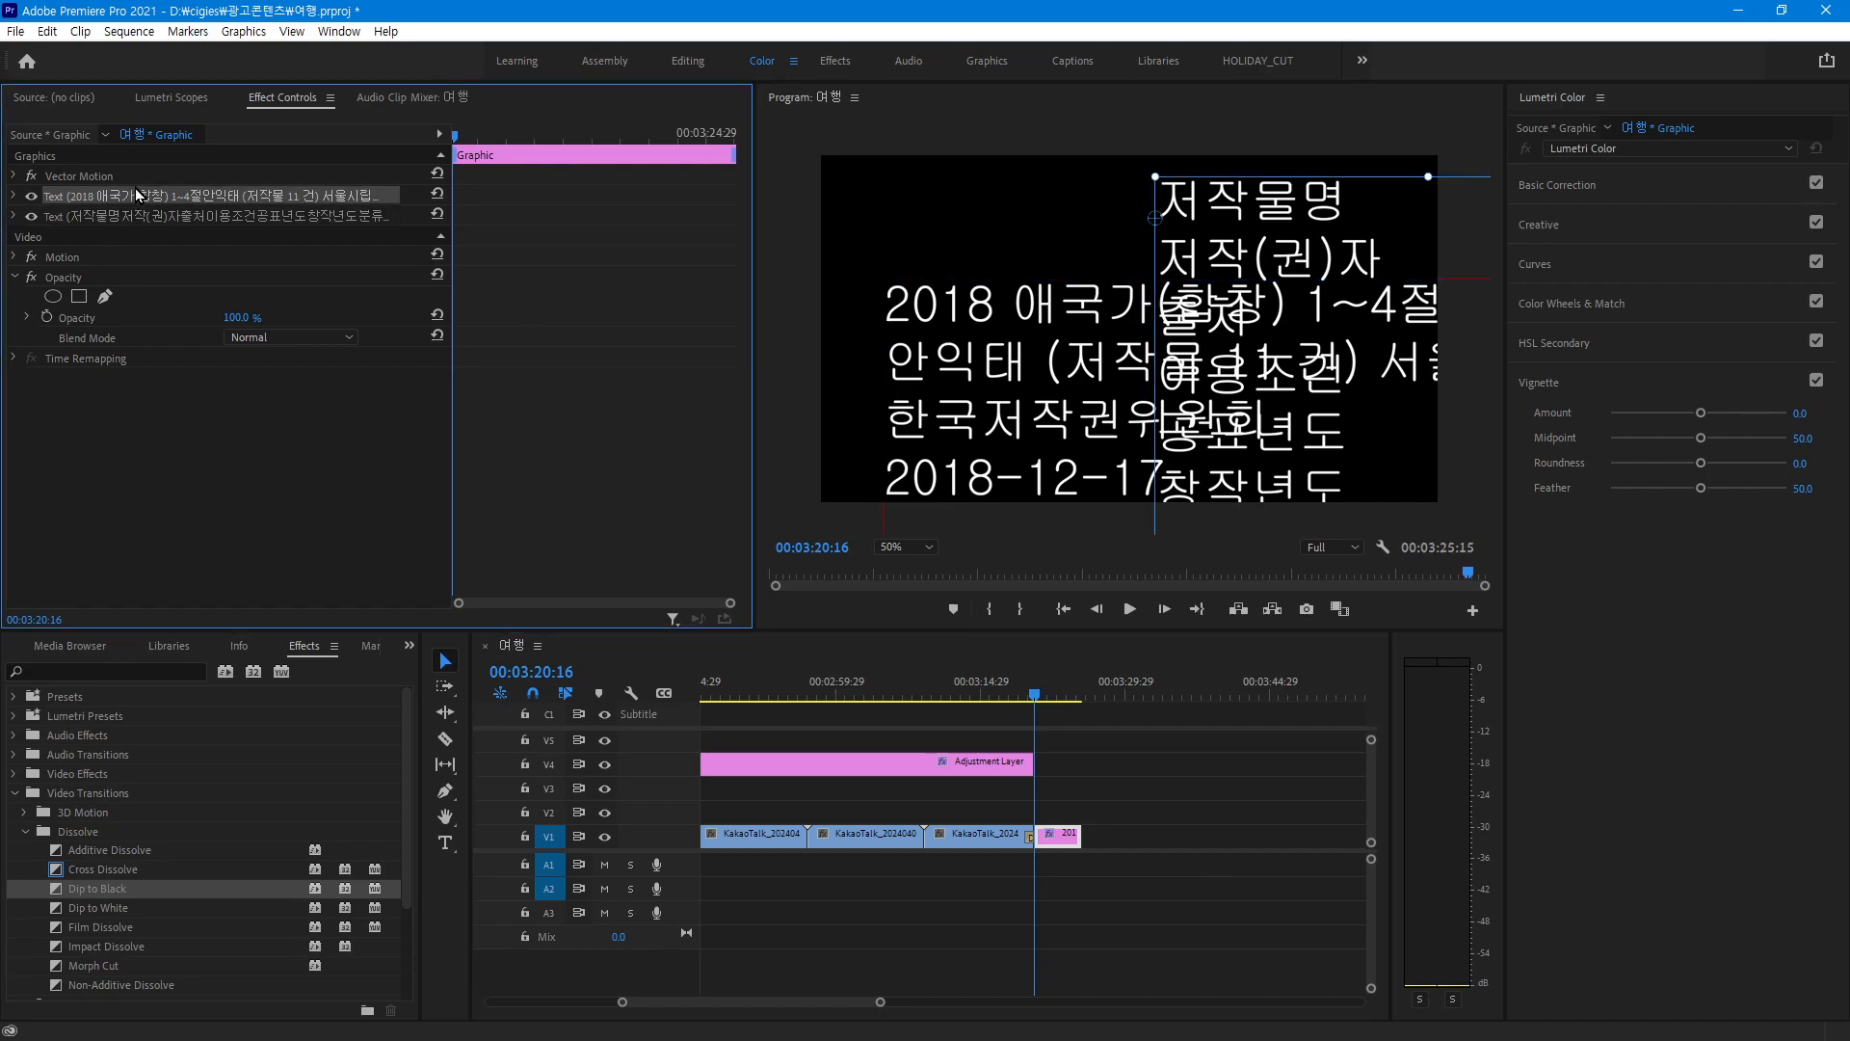
click(136, 190)
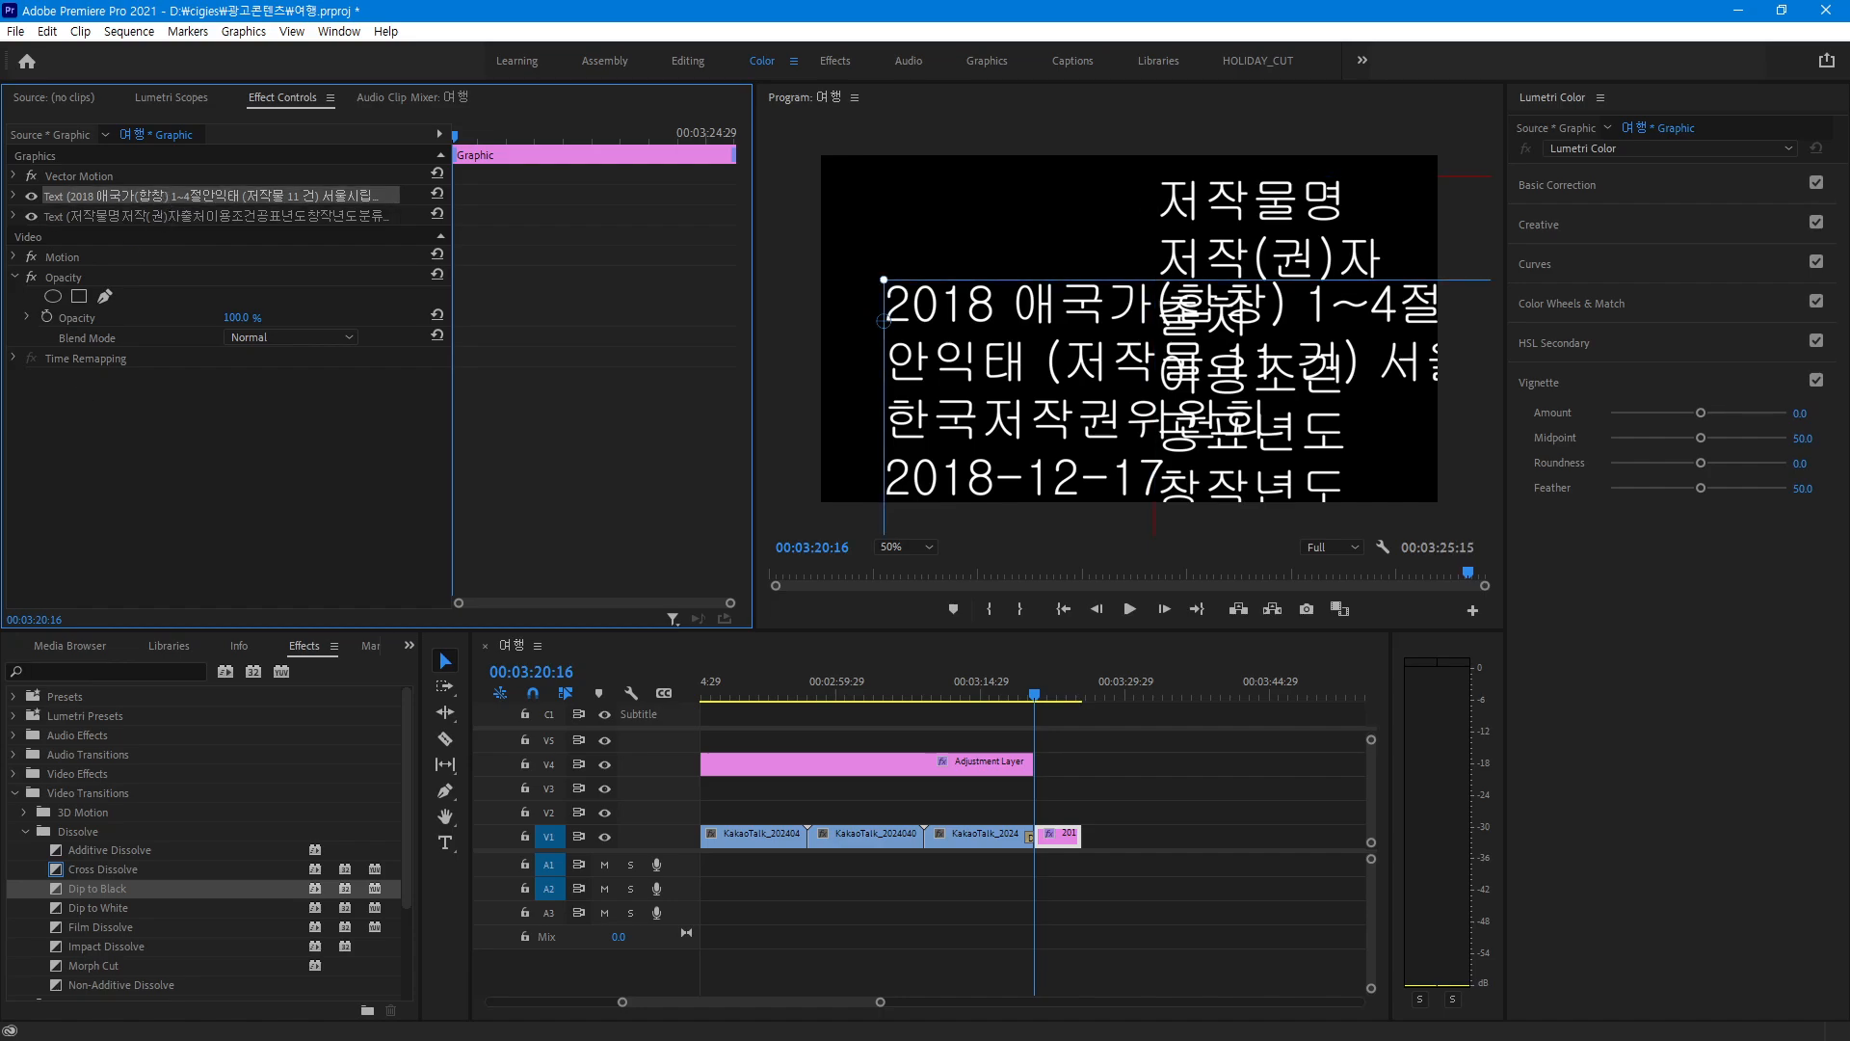
click(516, 204)
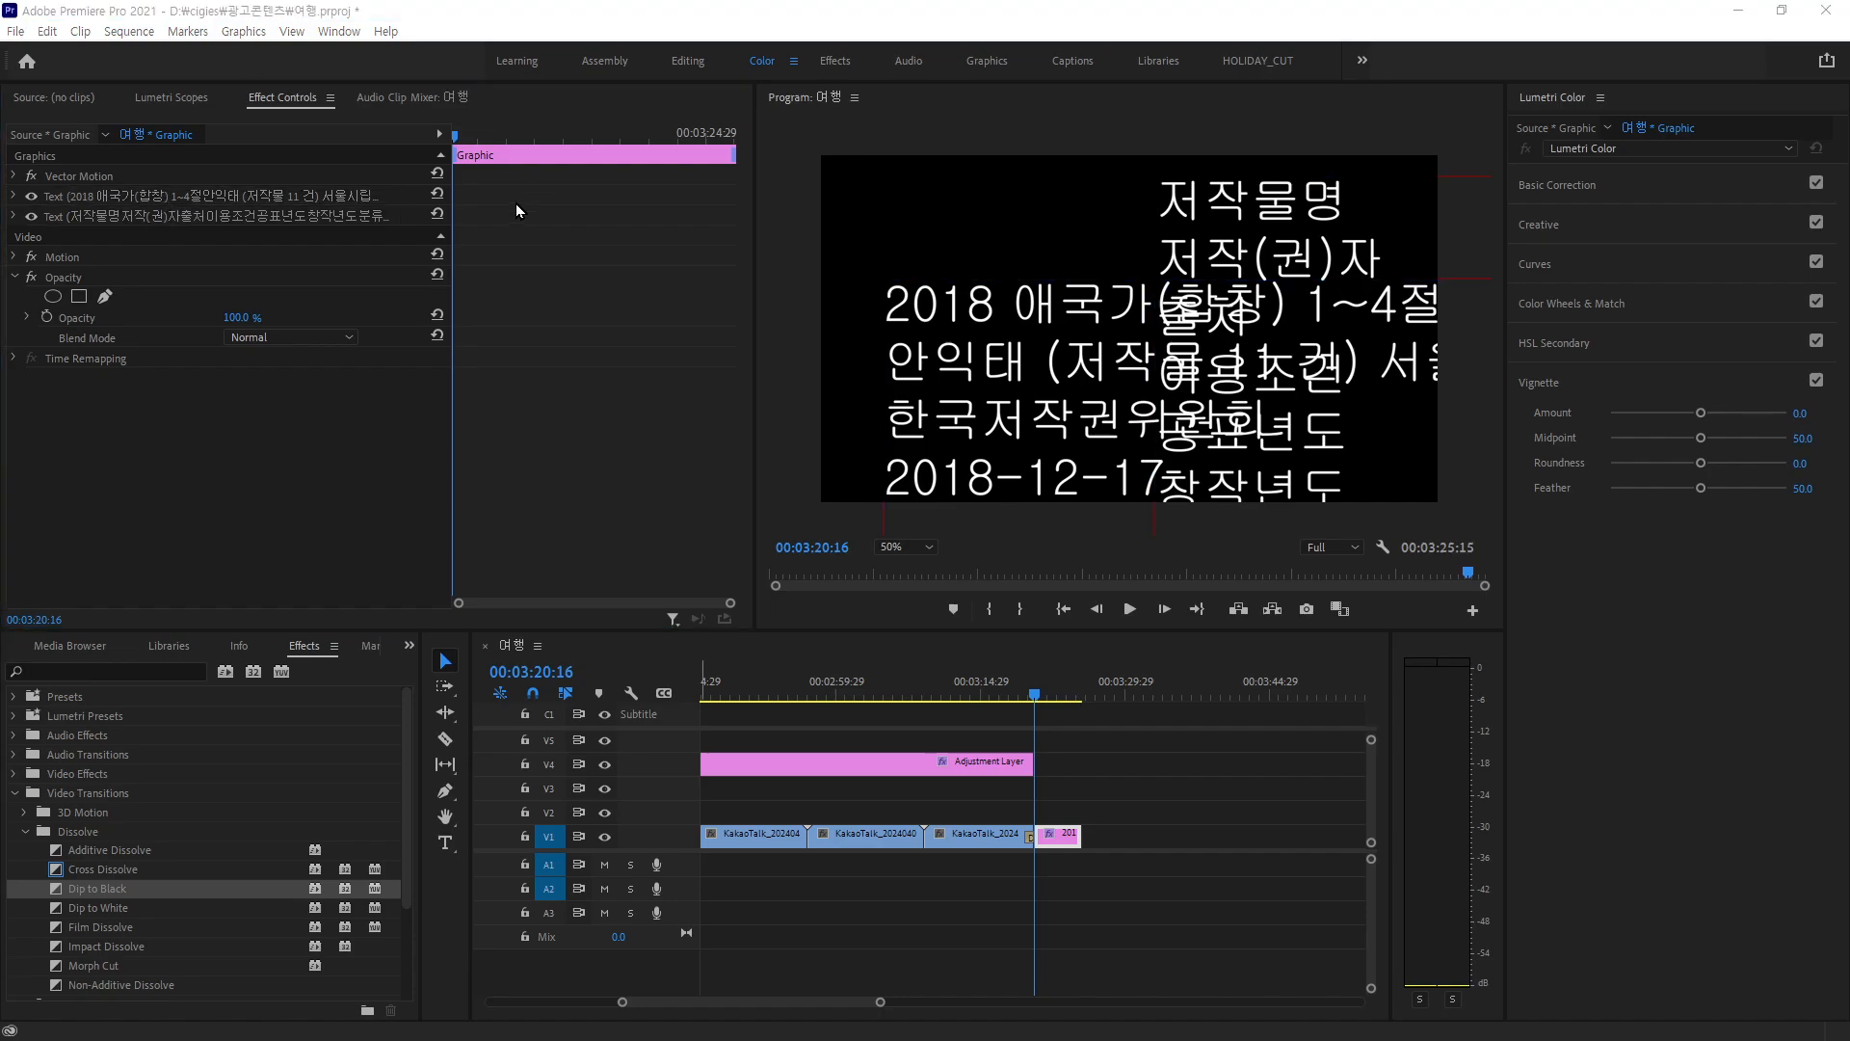
click(239, 485)
click(264, 193)
click(278, 216)
click(285, 195)
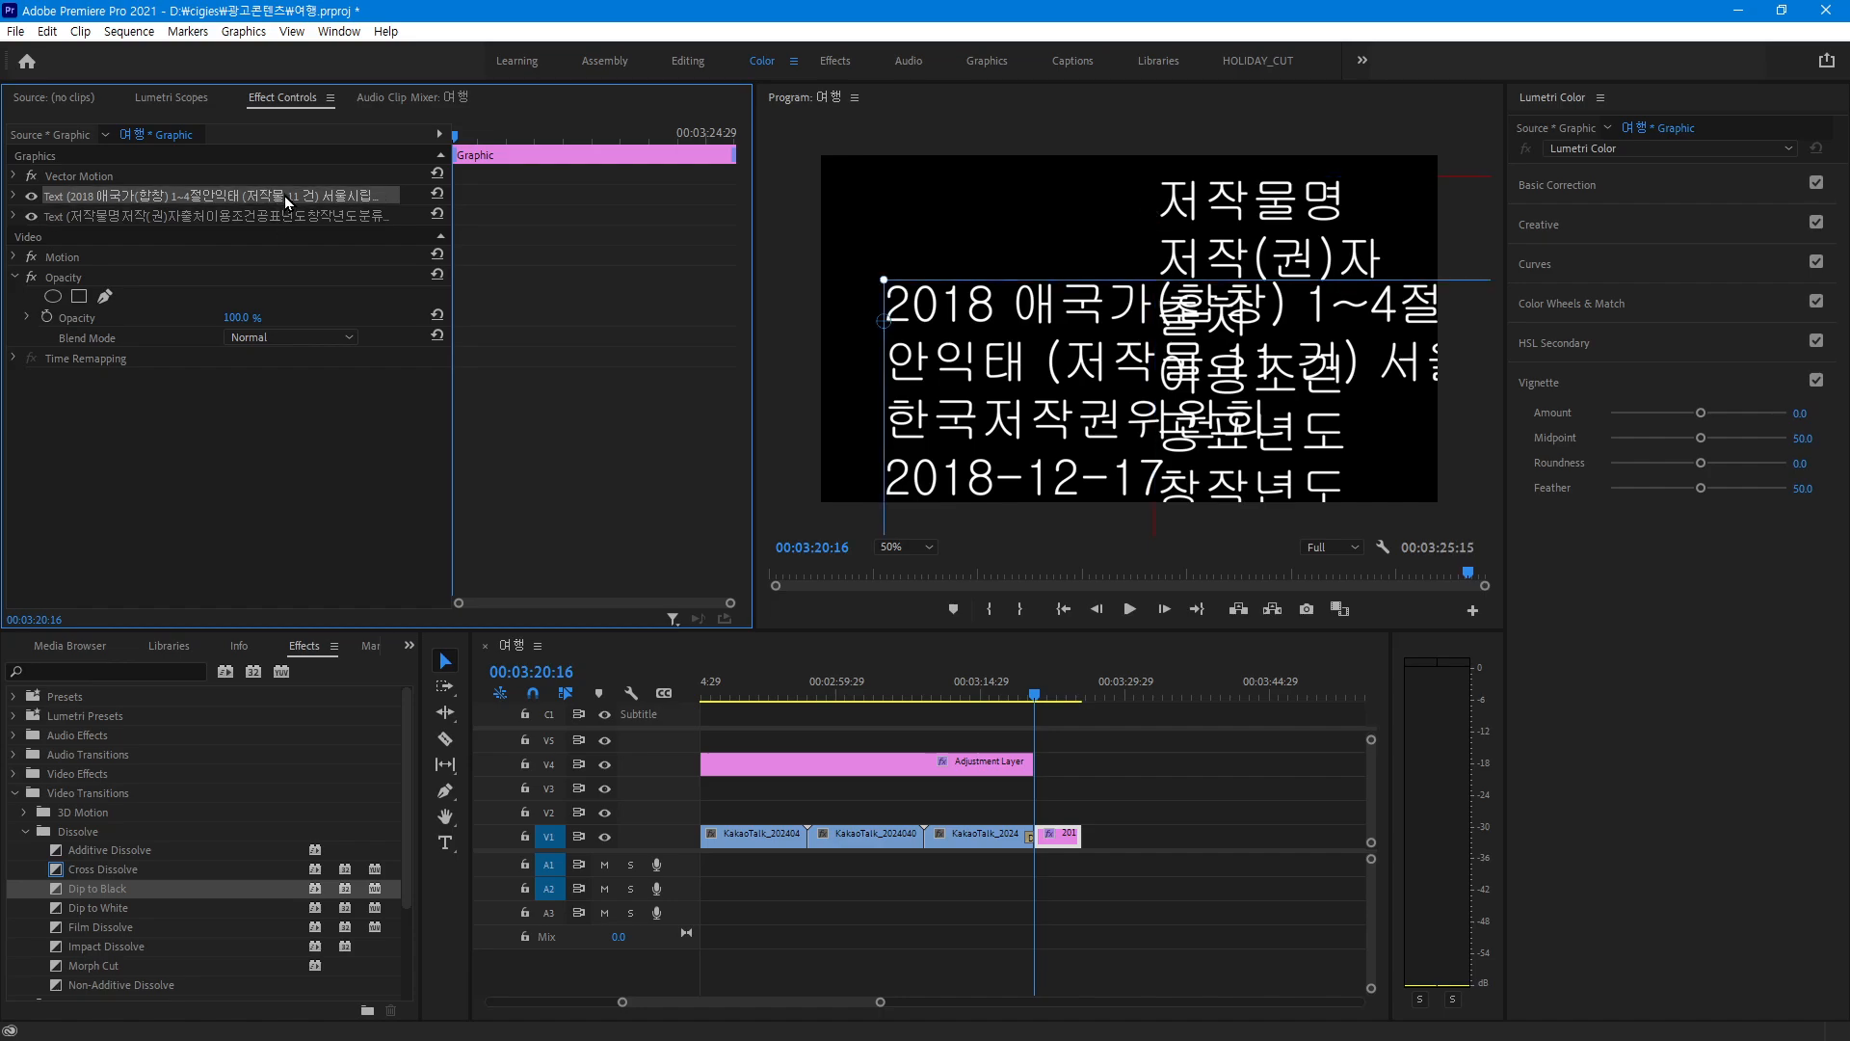
click(291, 214)
click(295, 196)
click(299, 214)
click(303, 197)
click(304, 213)
click(306, 197)
click(308, 208)
click(314, 194)
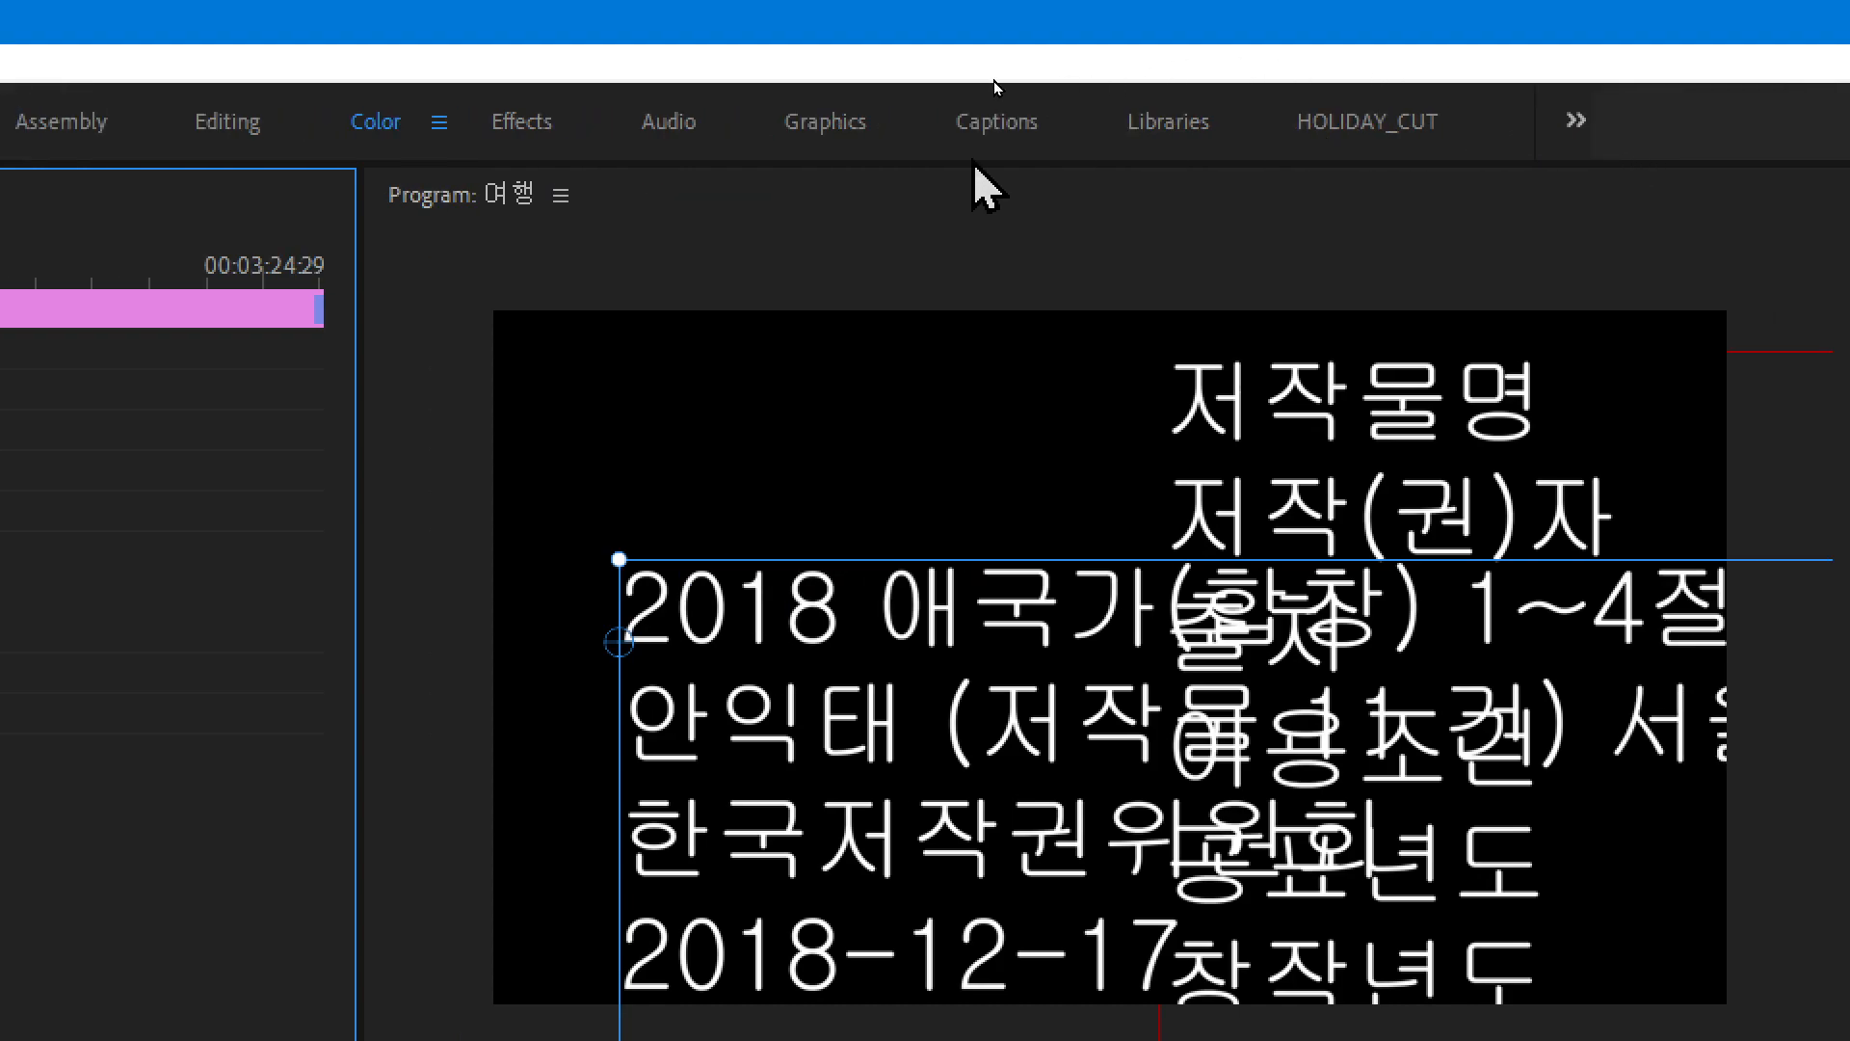
Bring up the text properties of the credit details in the Captions workspace and raise the text to about 126.5, 188
click(981, 135)
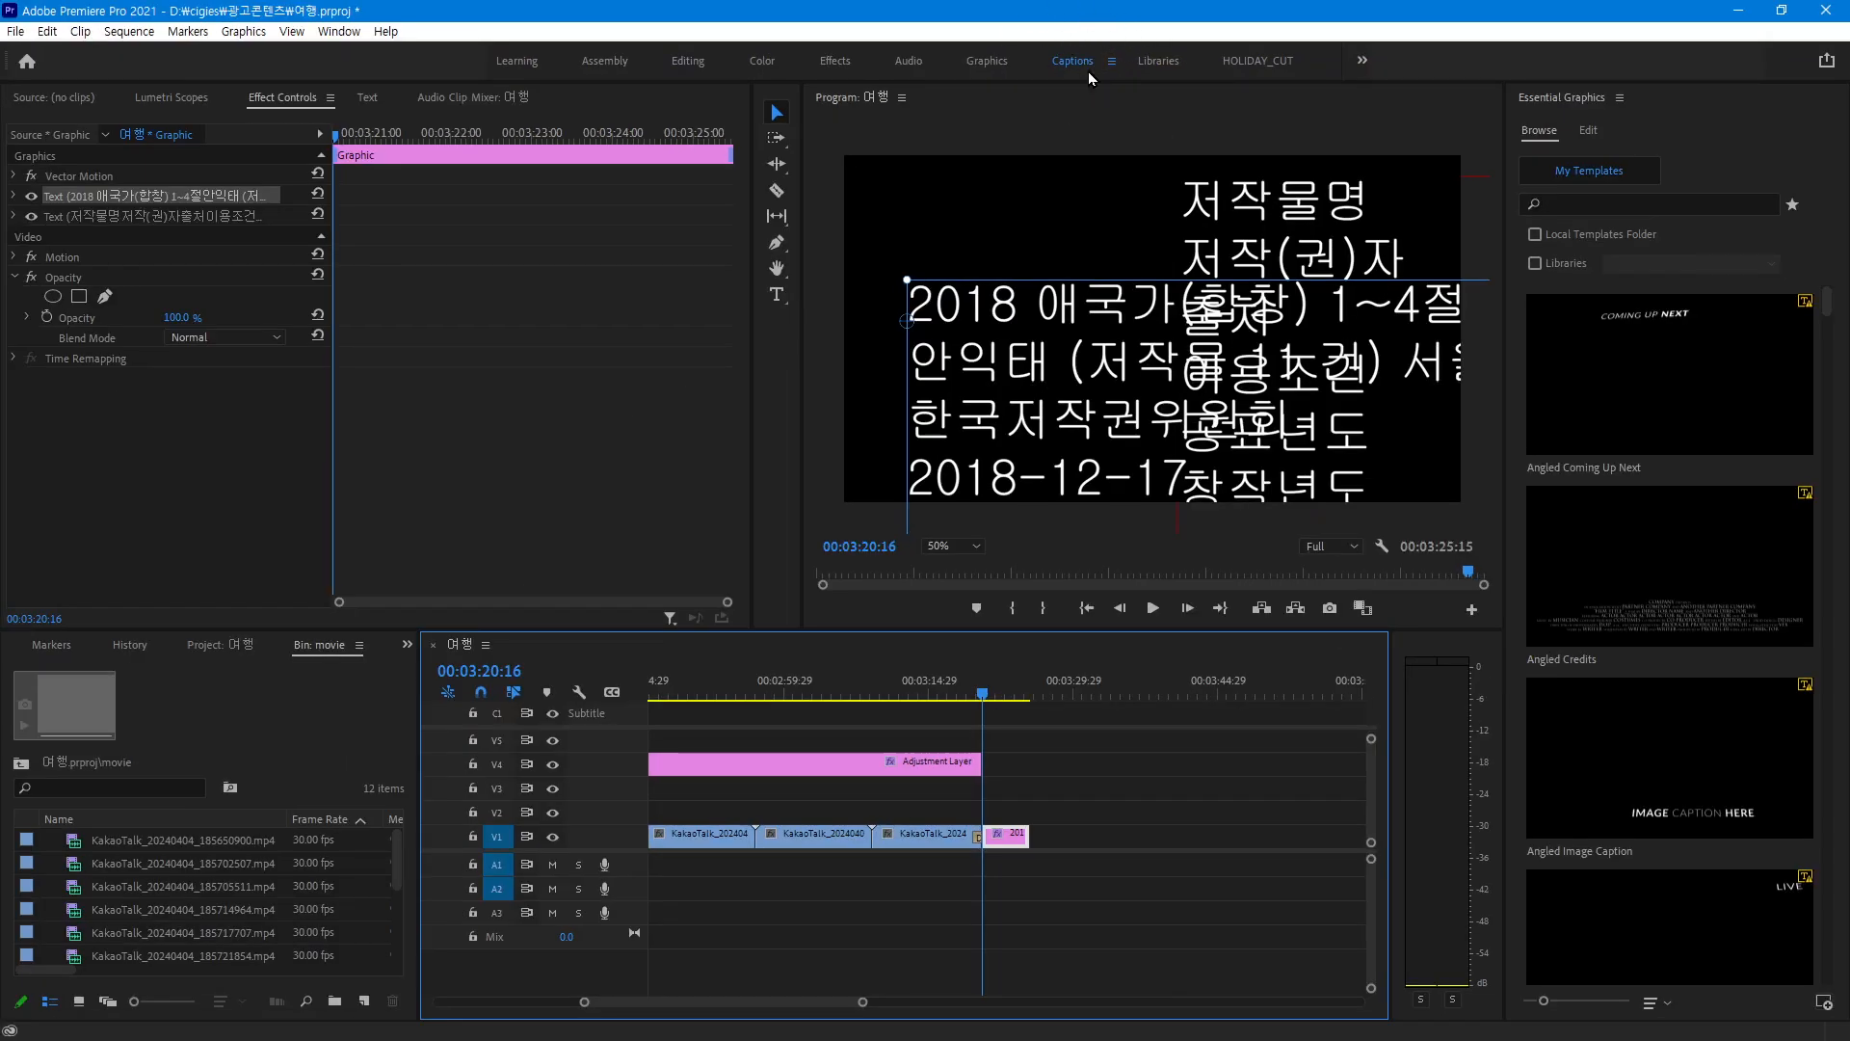
click(1588, 130)
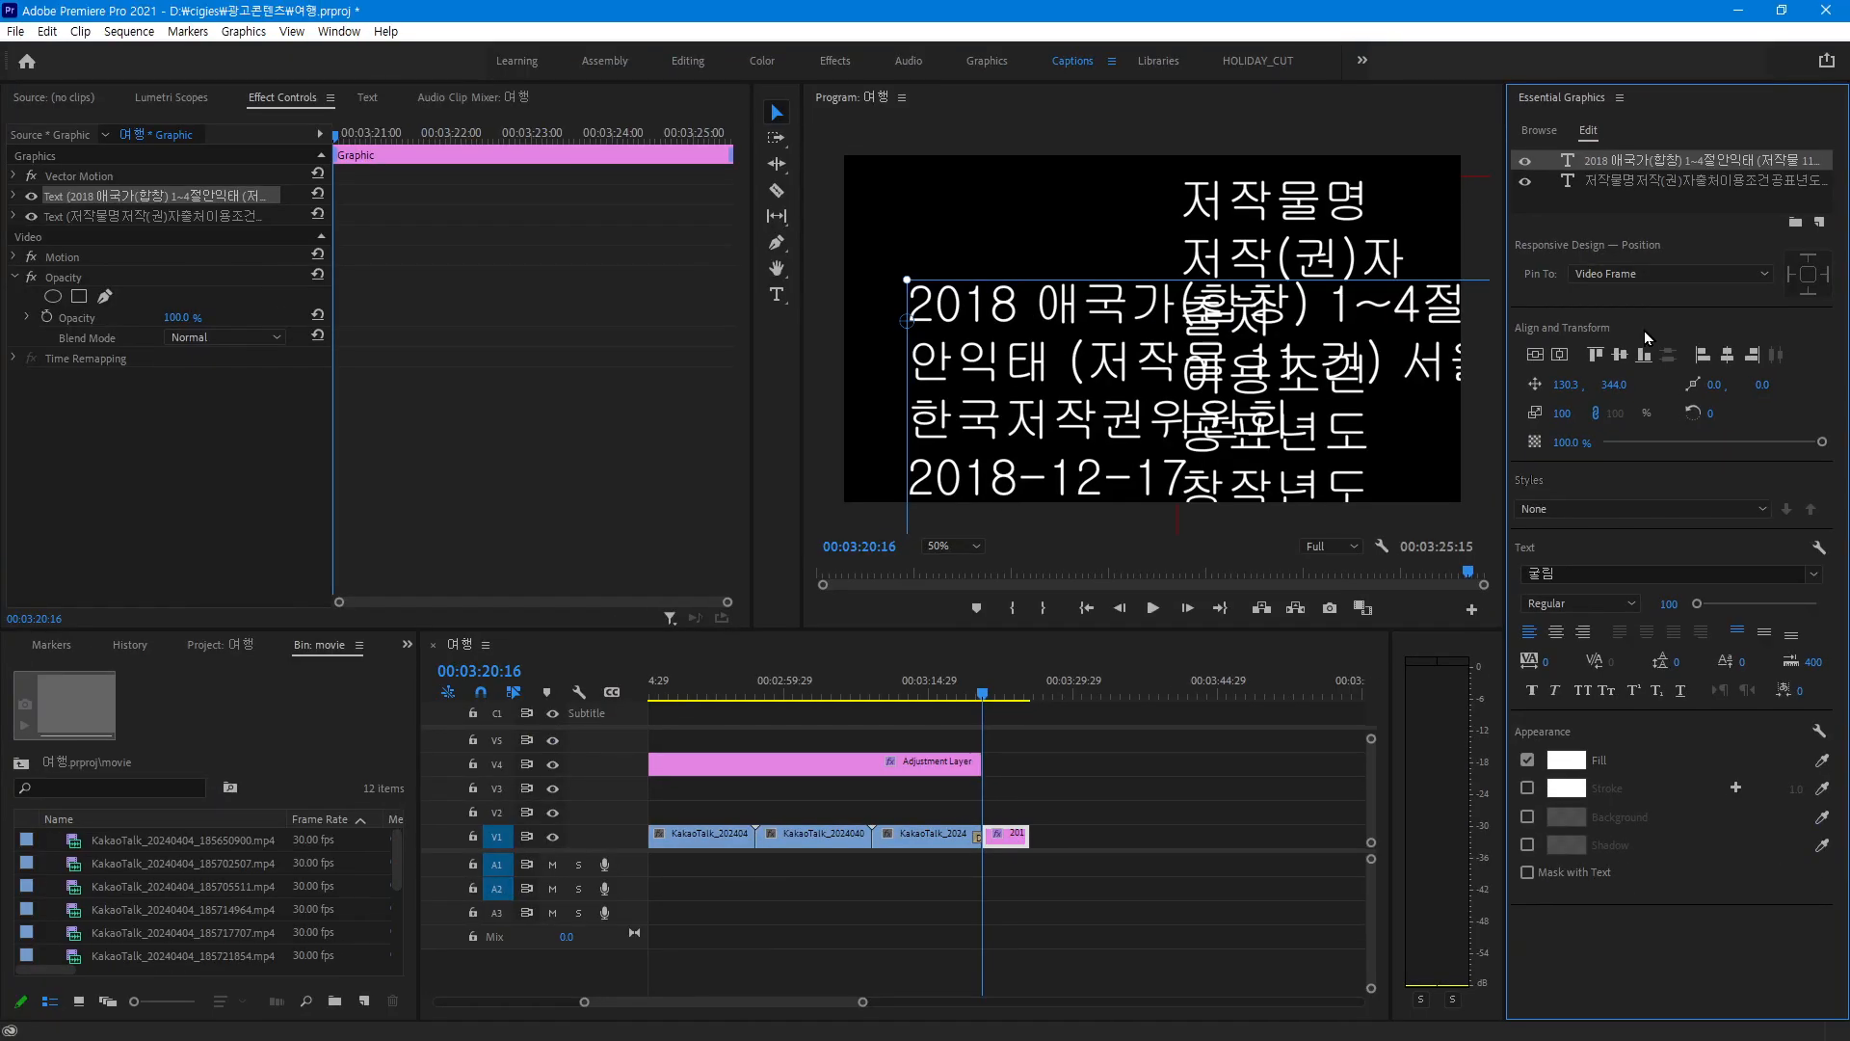
drag(975, 366, 976, 291)
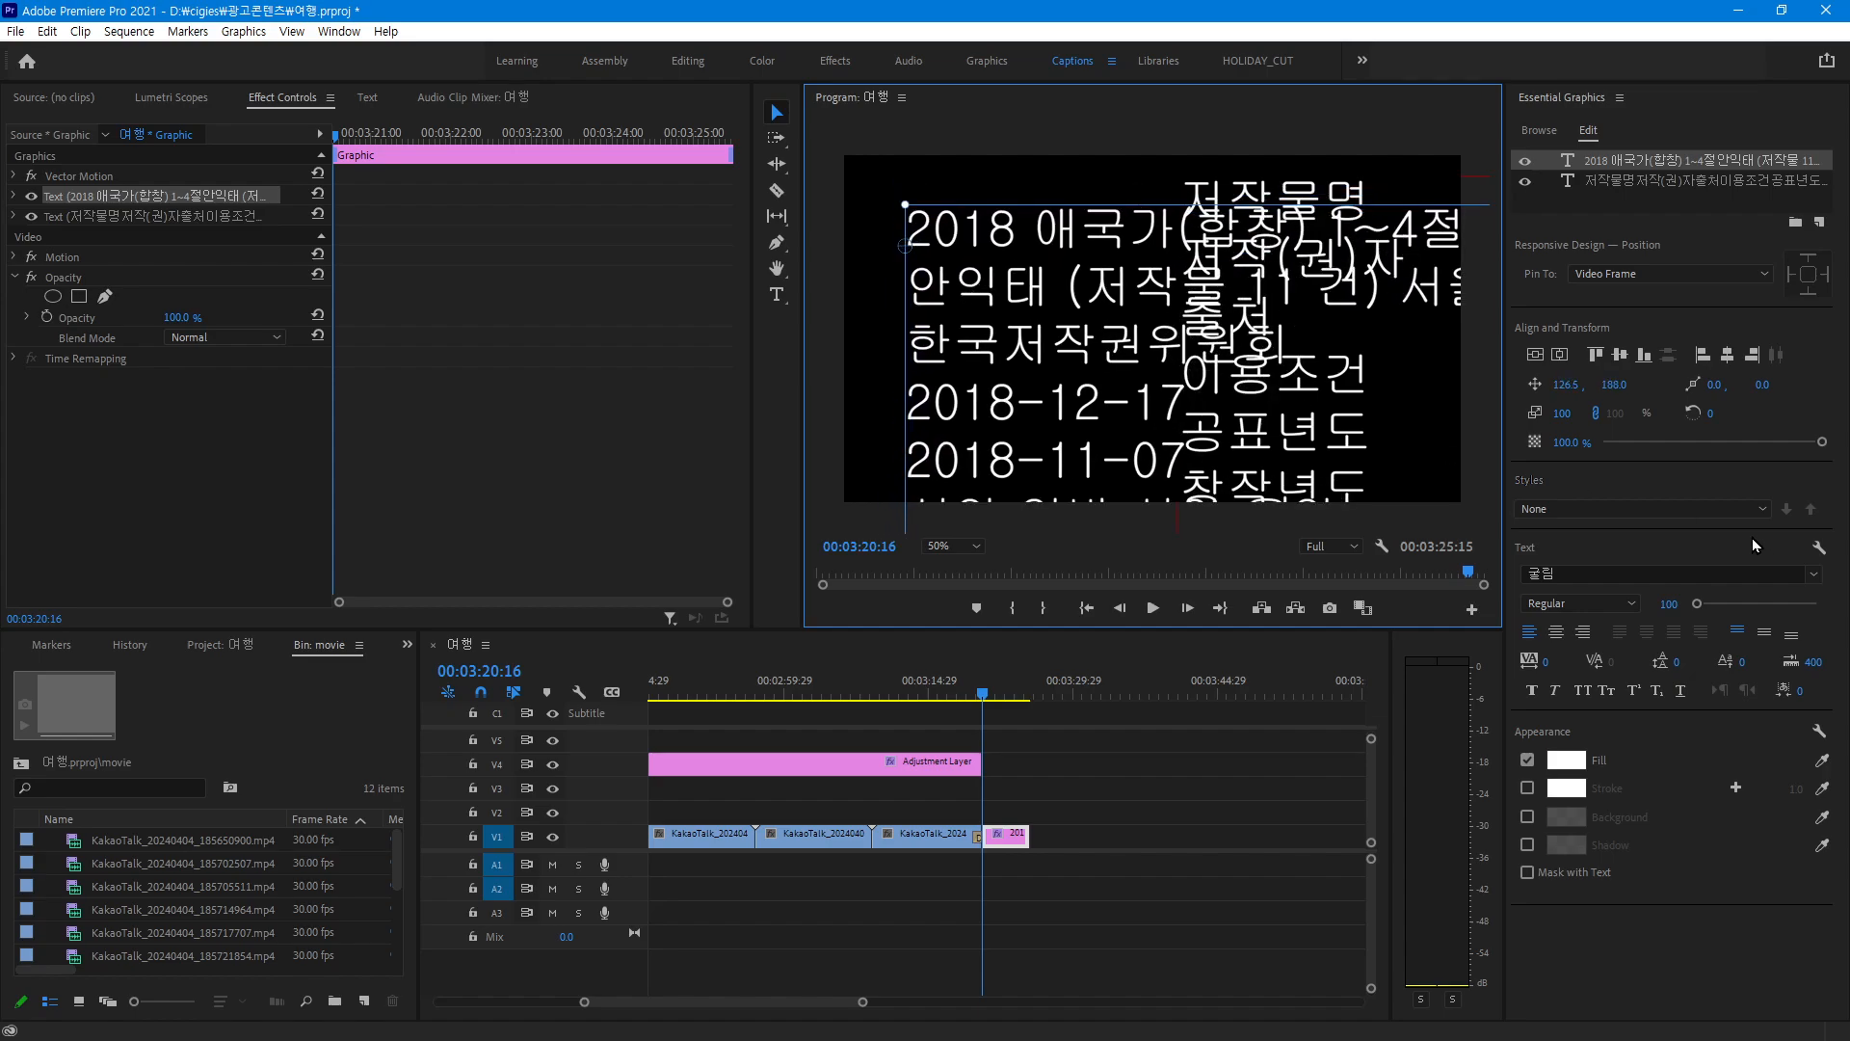
Try font sizes 20 and 40 on the credit details, then set the size to 25
click(1667, 604)
text(20)
key(Return)
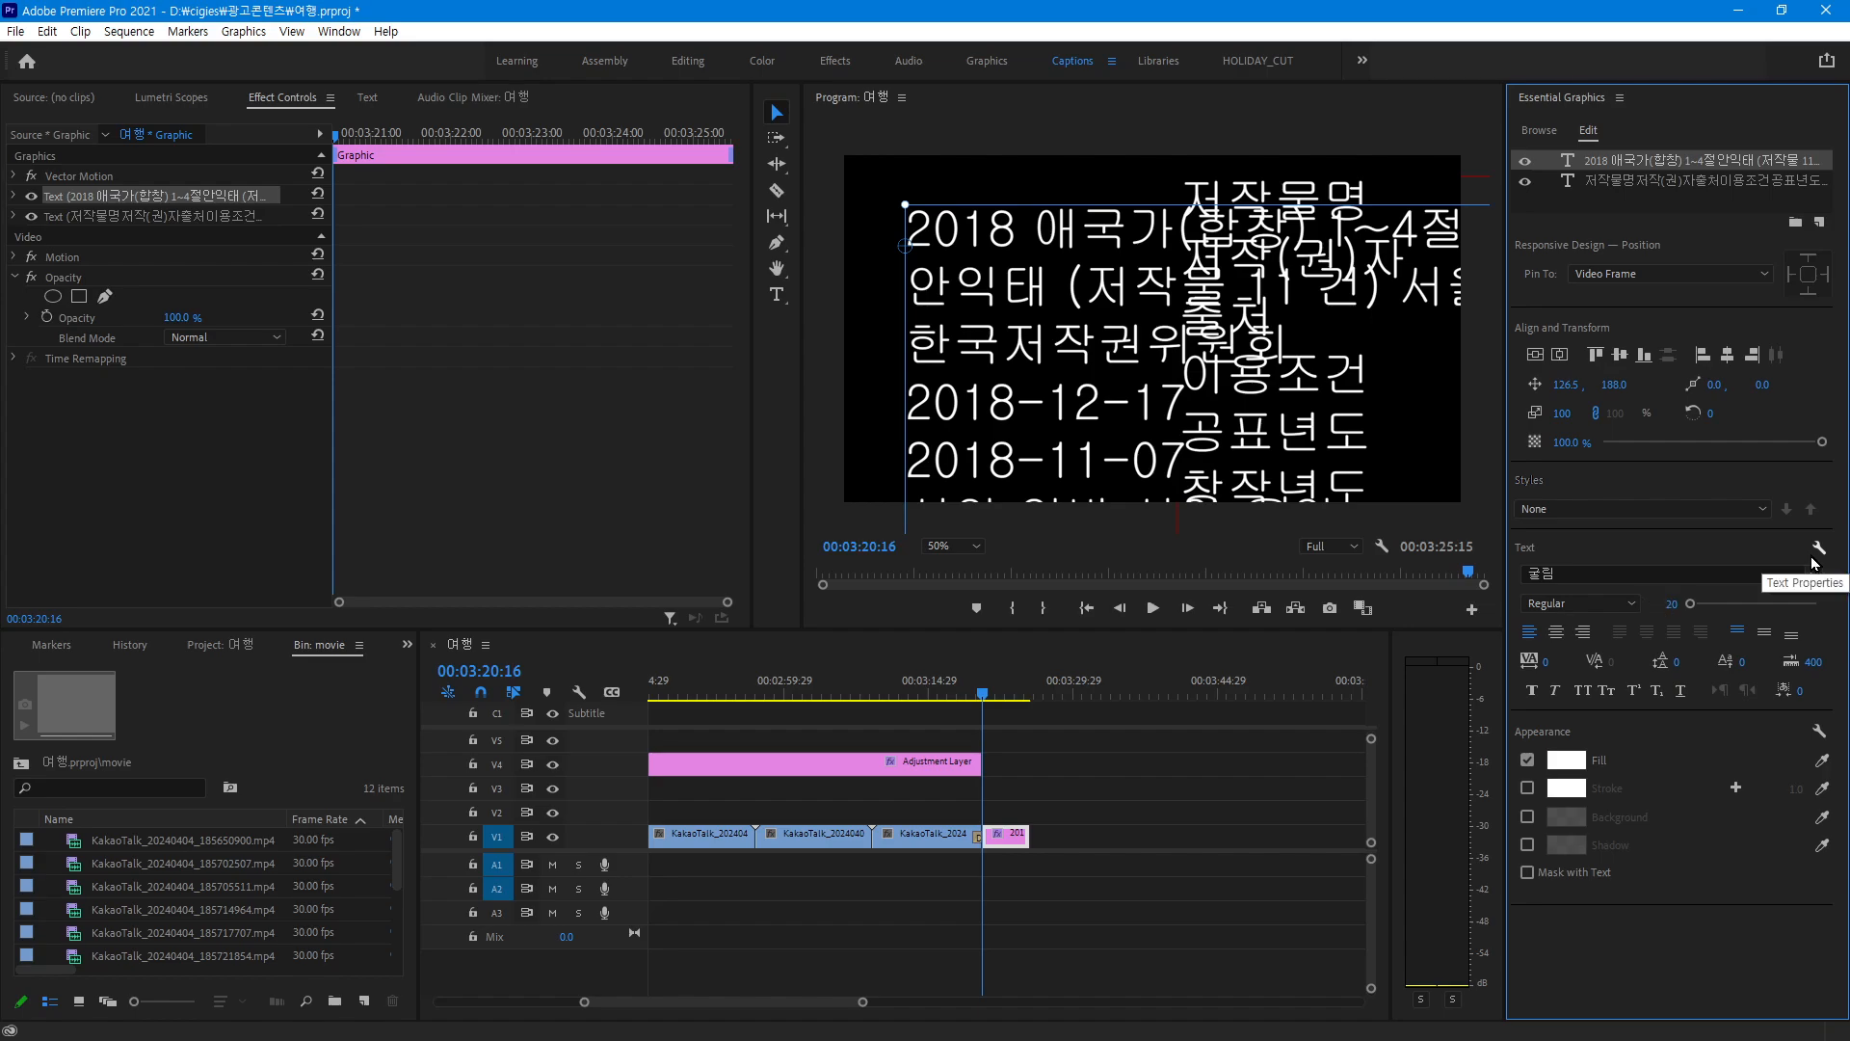
click(1671, 603)
text(40)
key(Return)
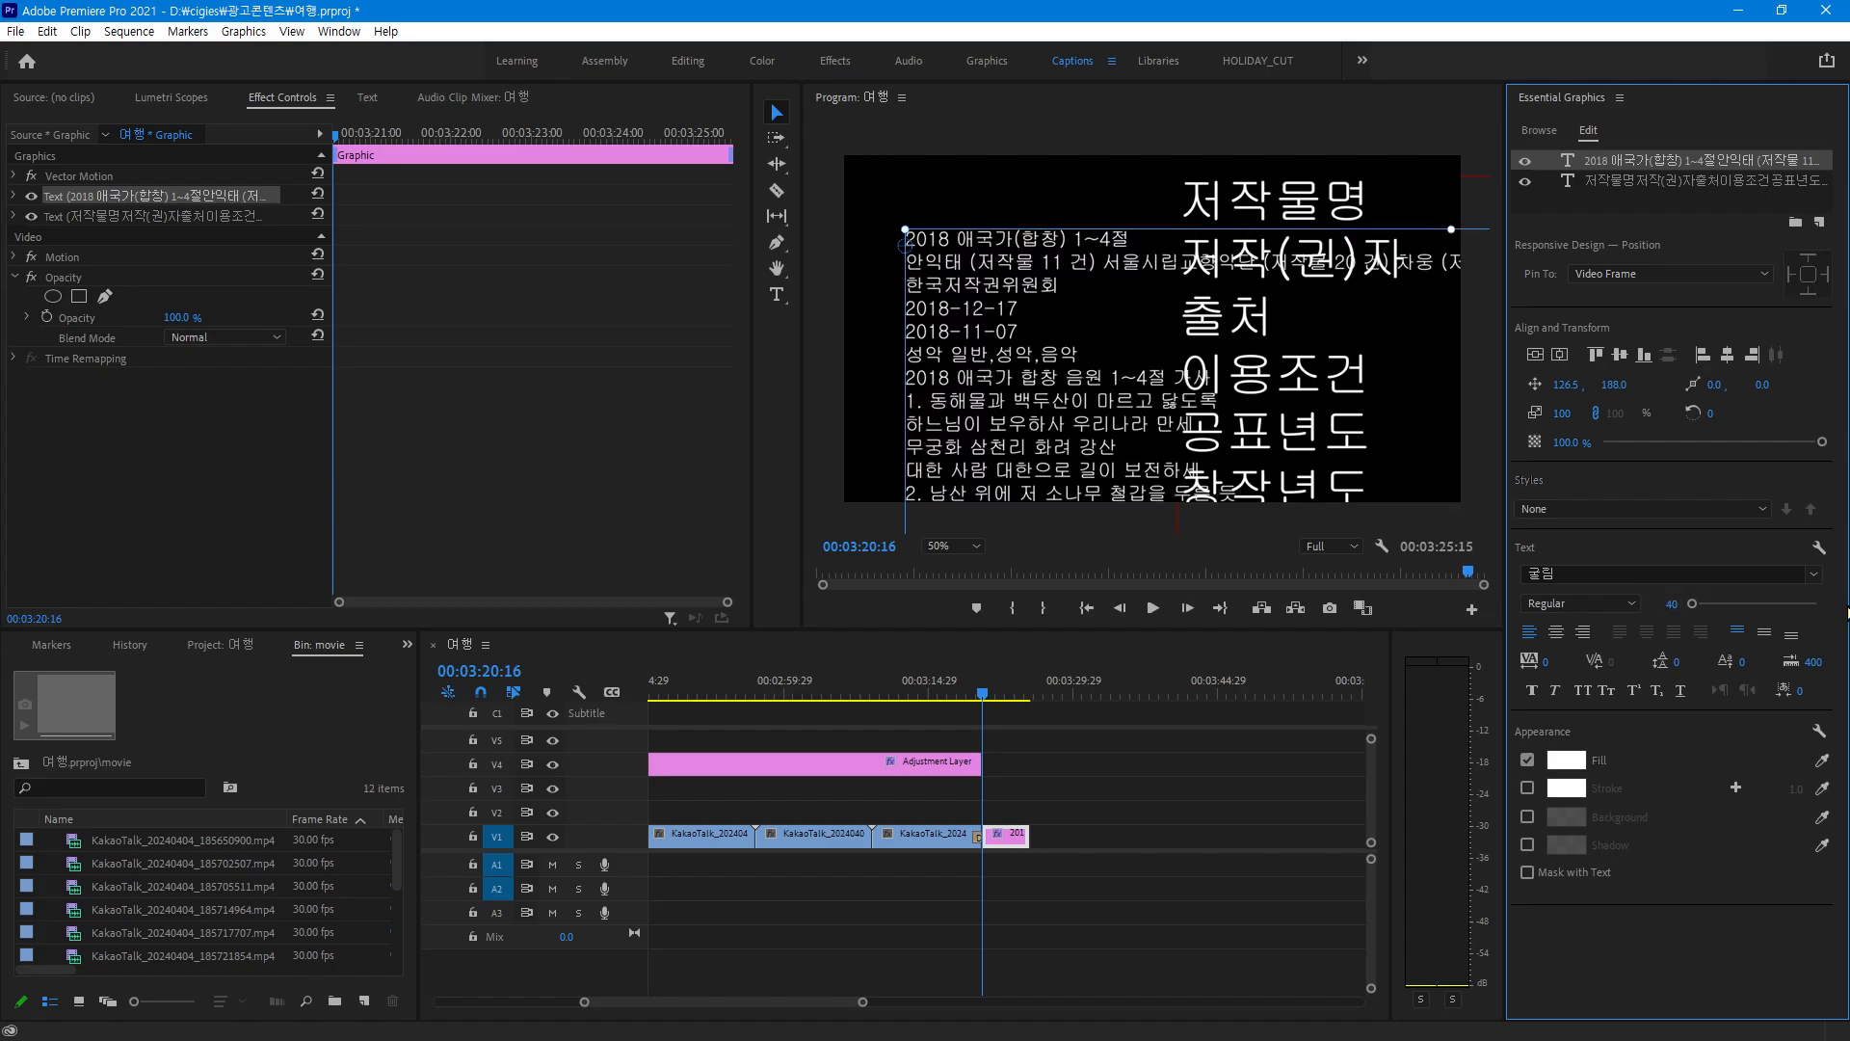
click(1673, 604)
text(25)
key(Return)
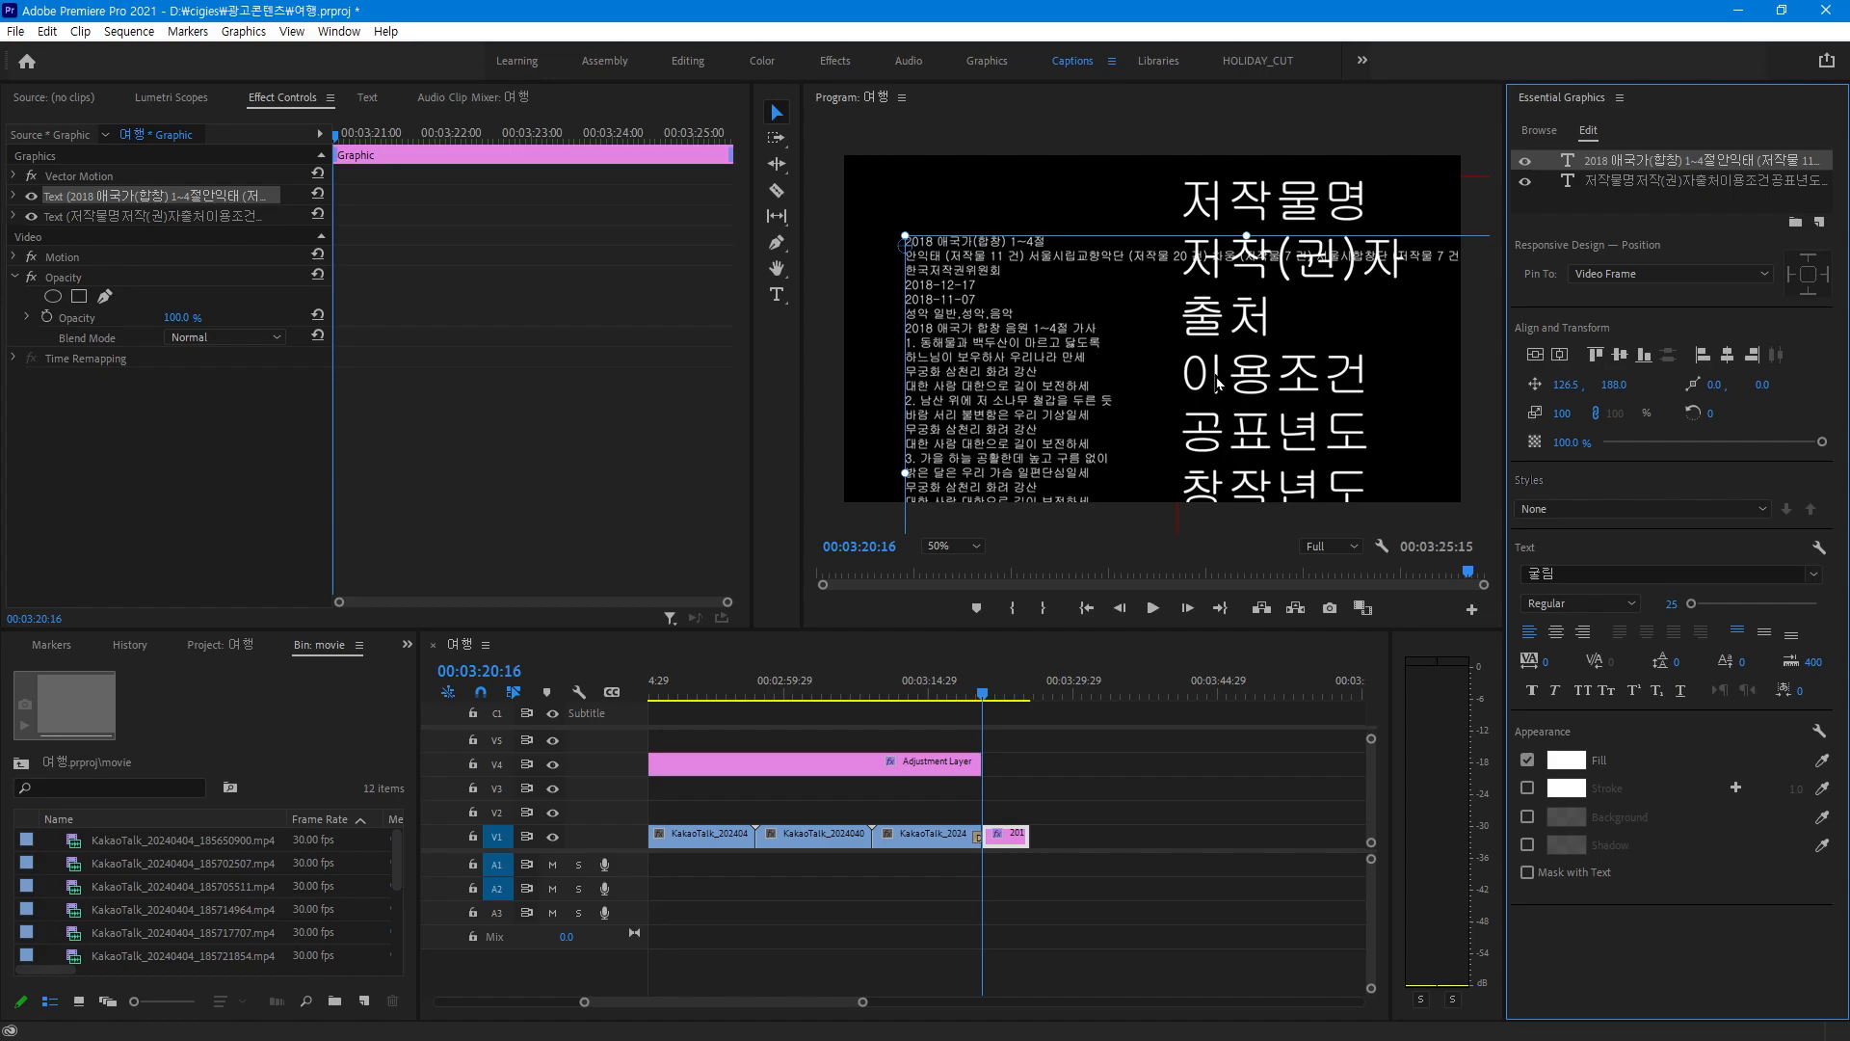
Move the credit details up to about 172.6, 92 and increase their leading to 41
mouse_move(976, 384)
mouse_down()
mouse_move(1156, 338)
mouse_move(967, 343)
mouse_move(979, 383)
mouse_up()
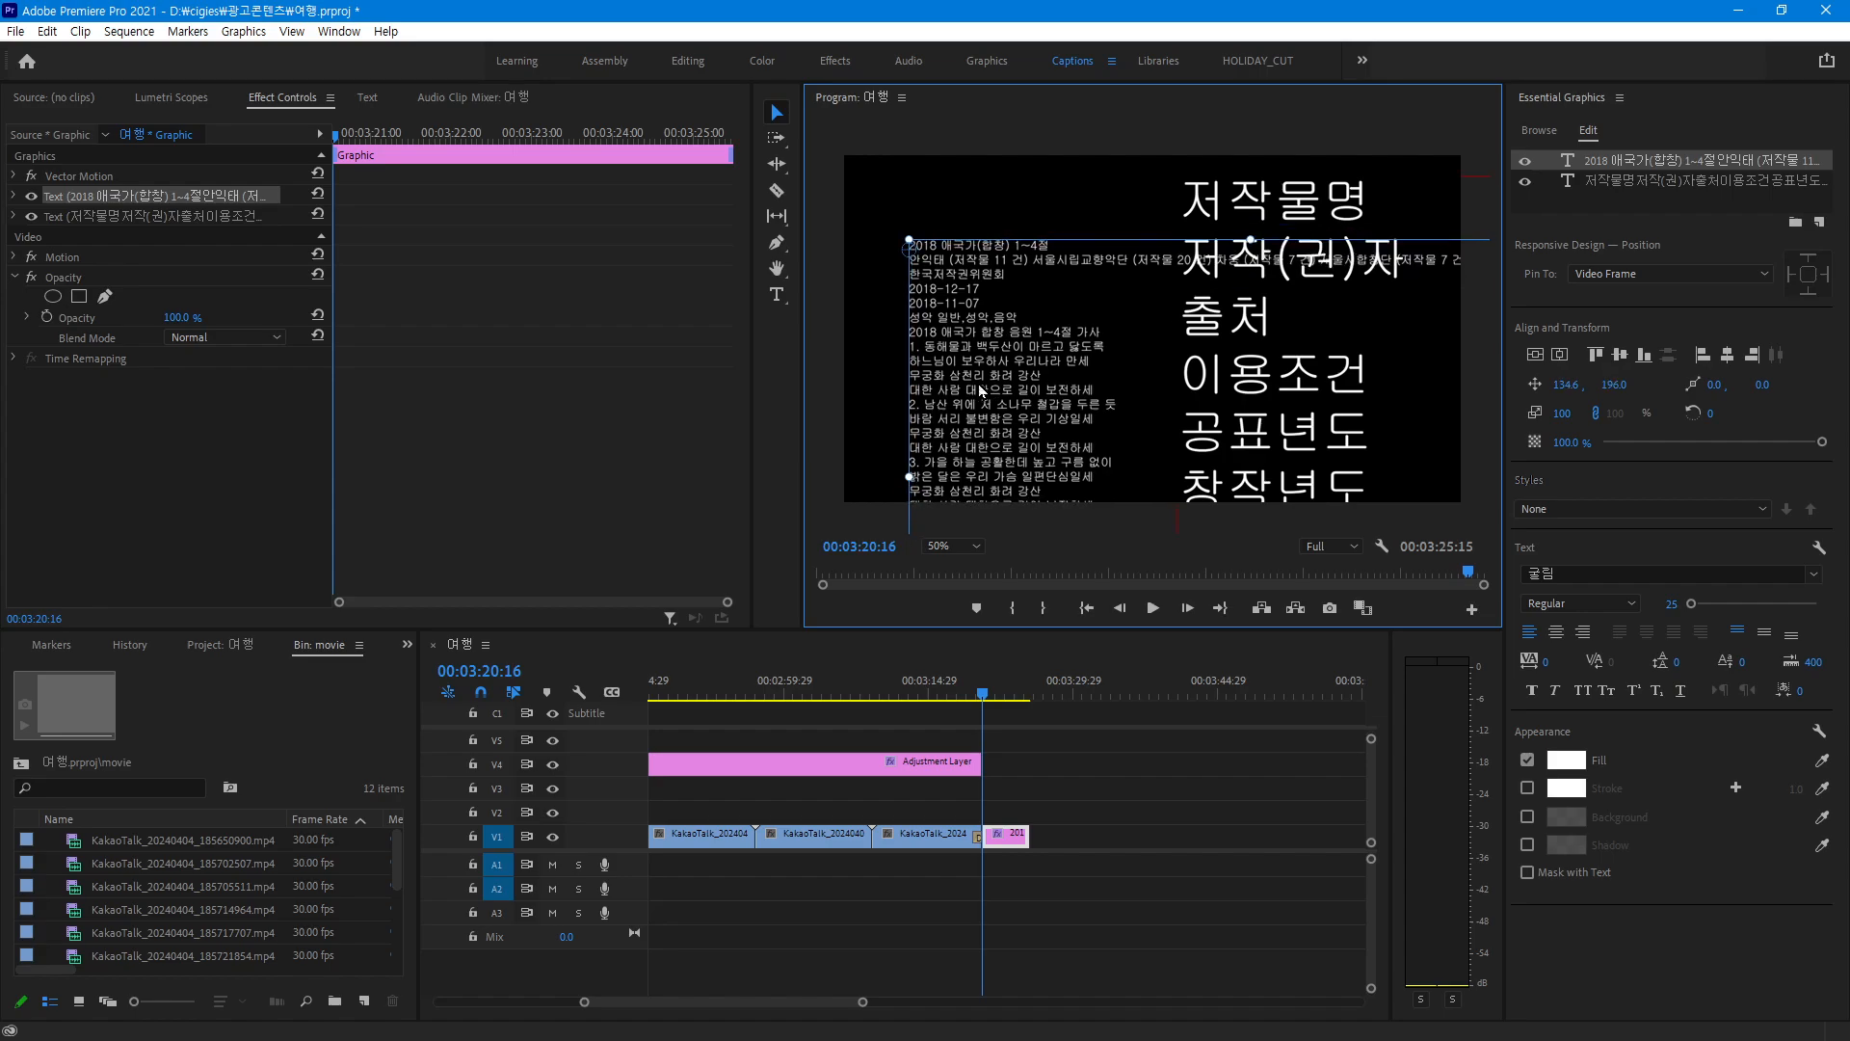
click(1602, 204)
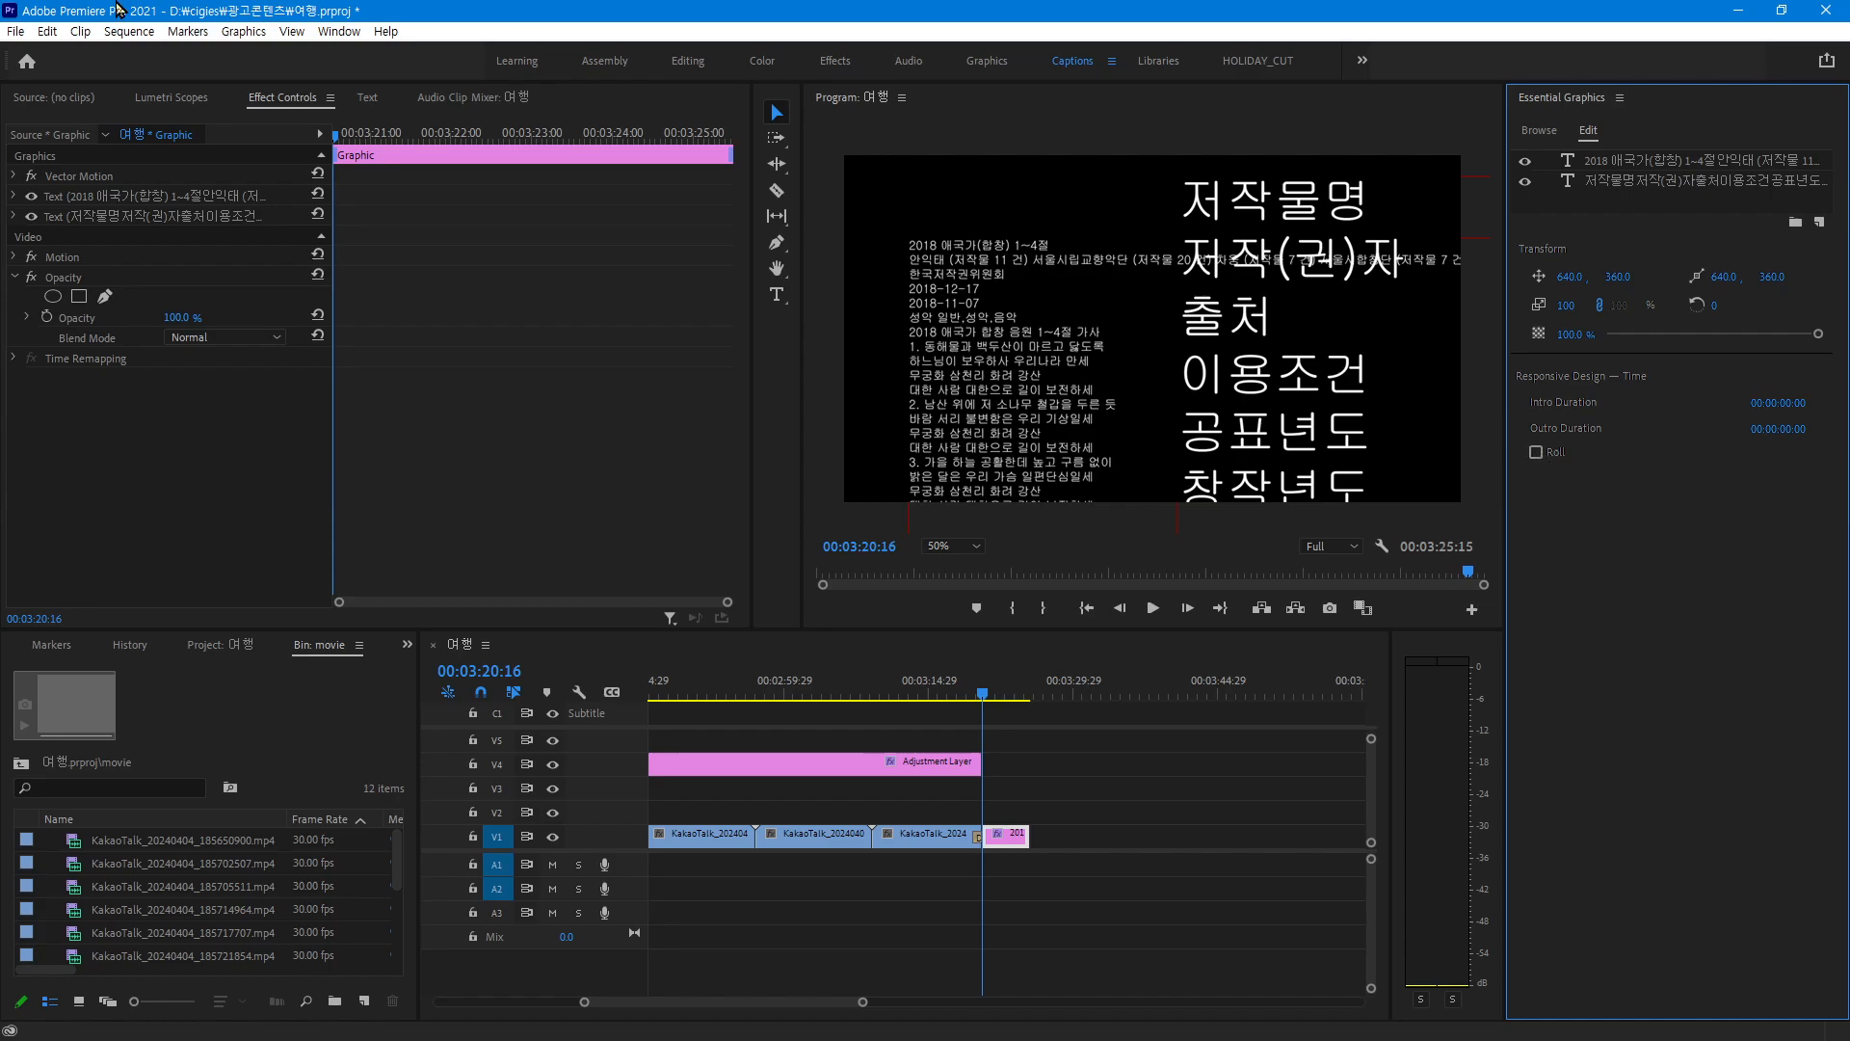
click(1636, 164)
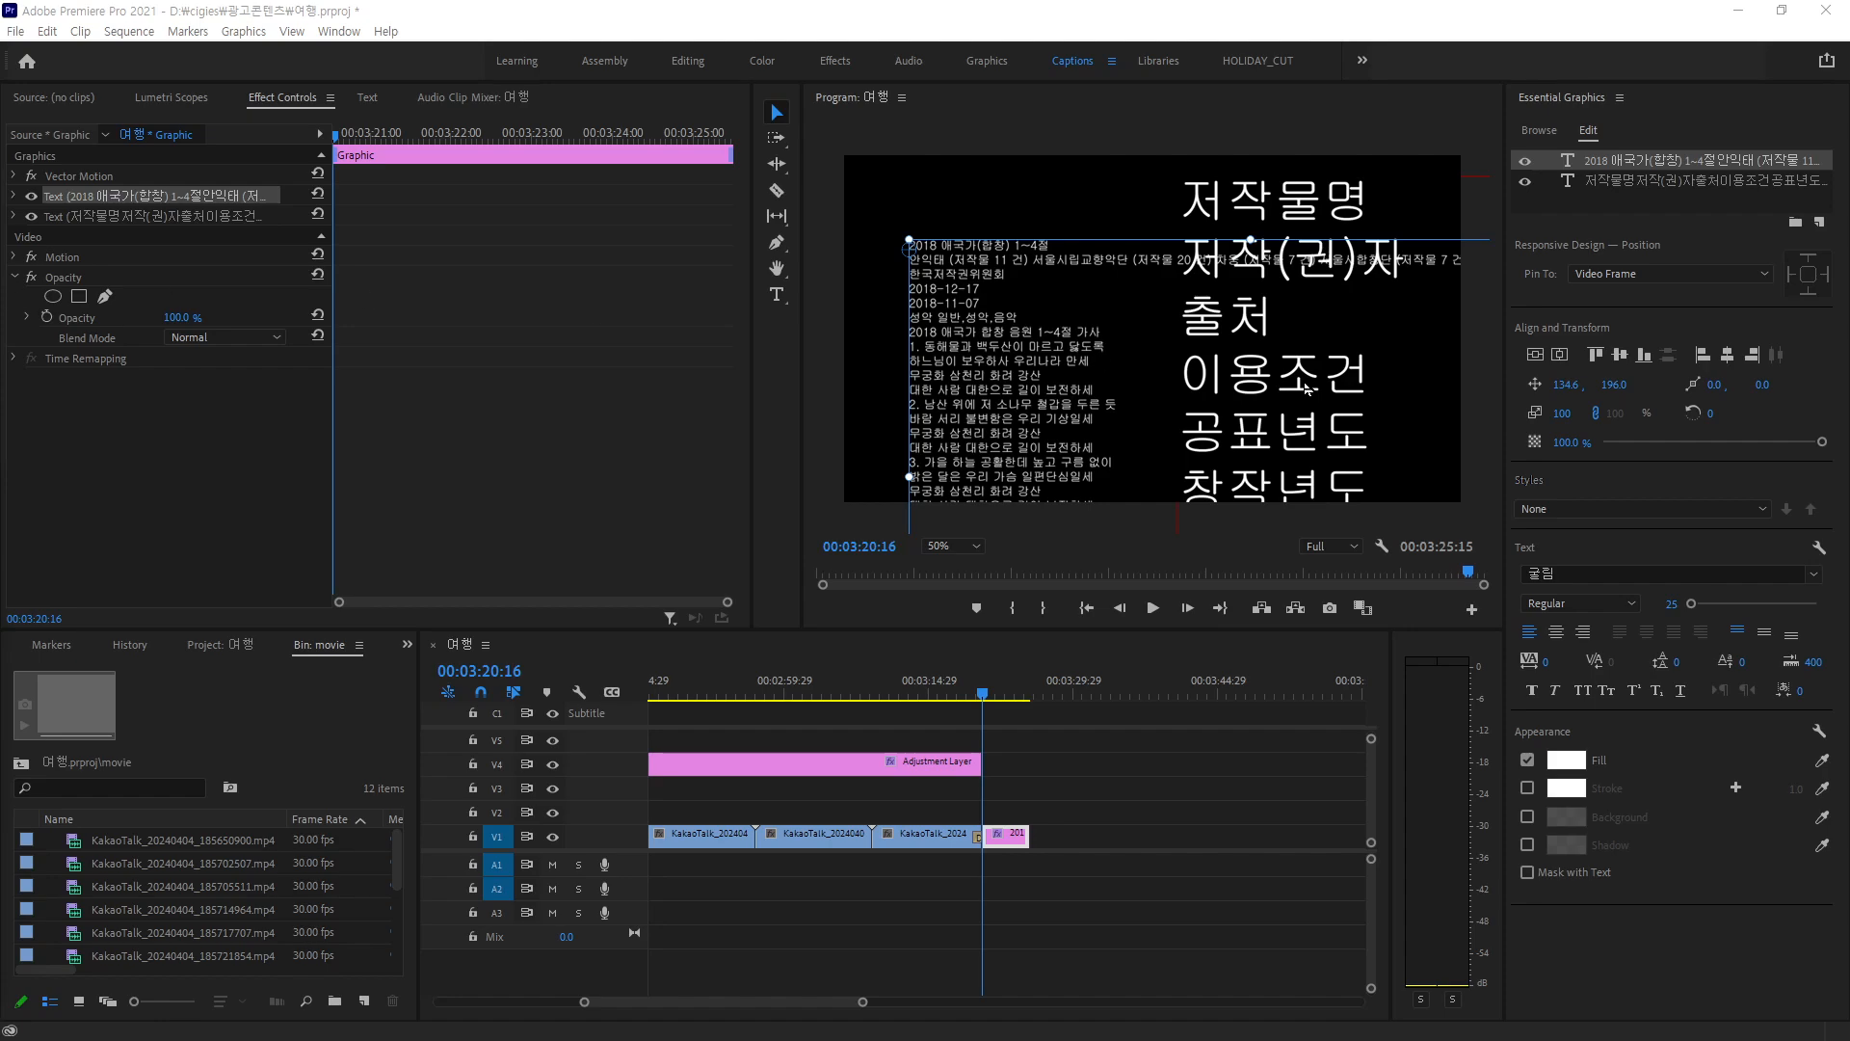
drag(1039, 406, 1056, 356)
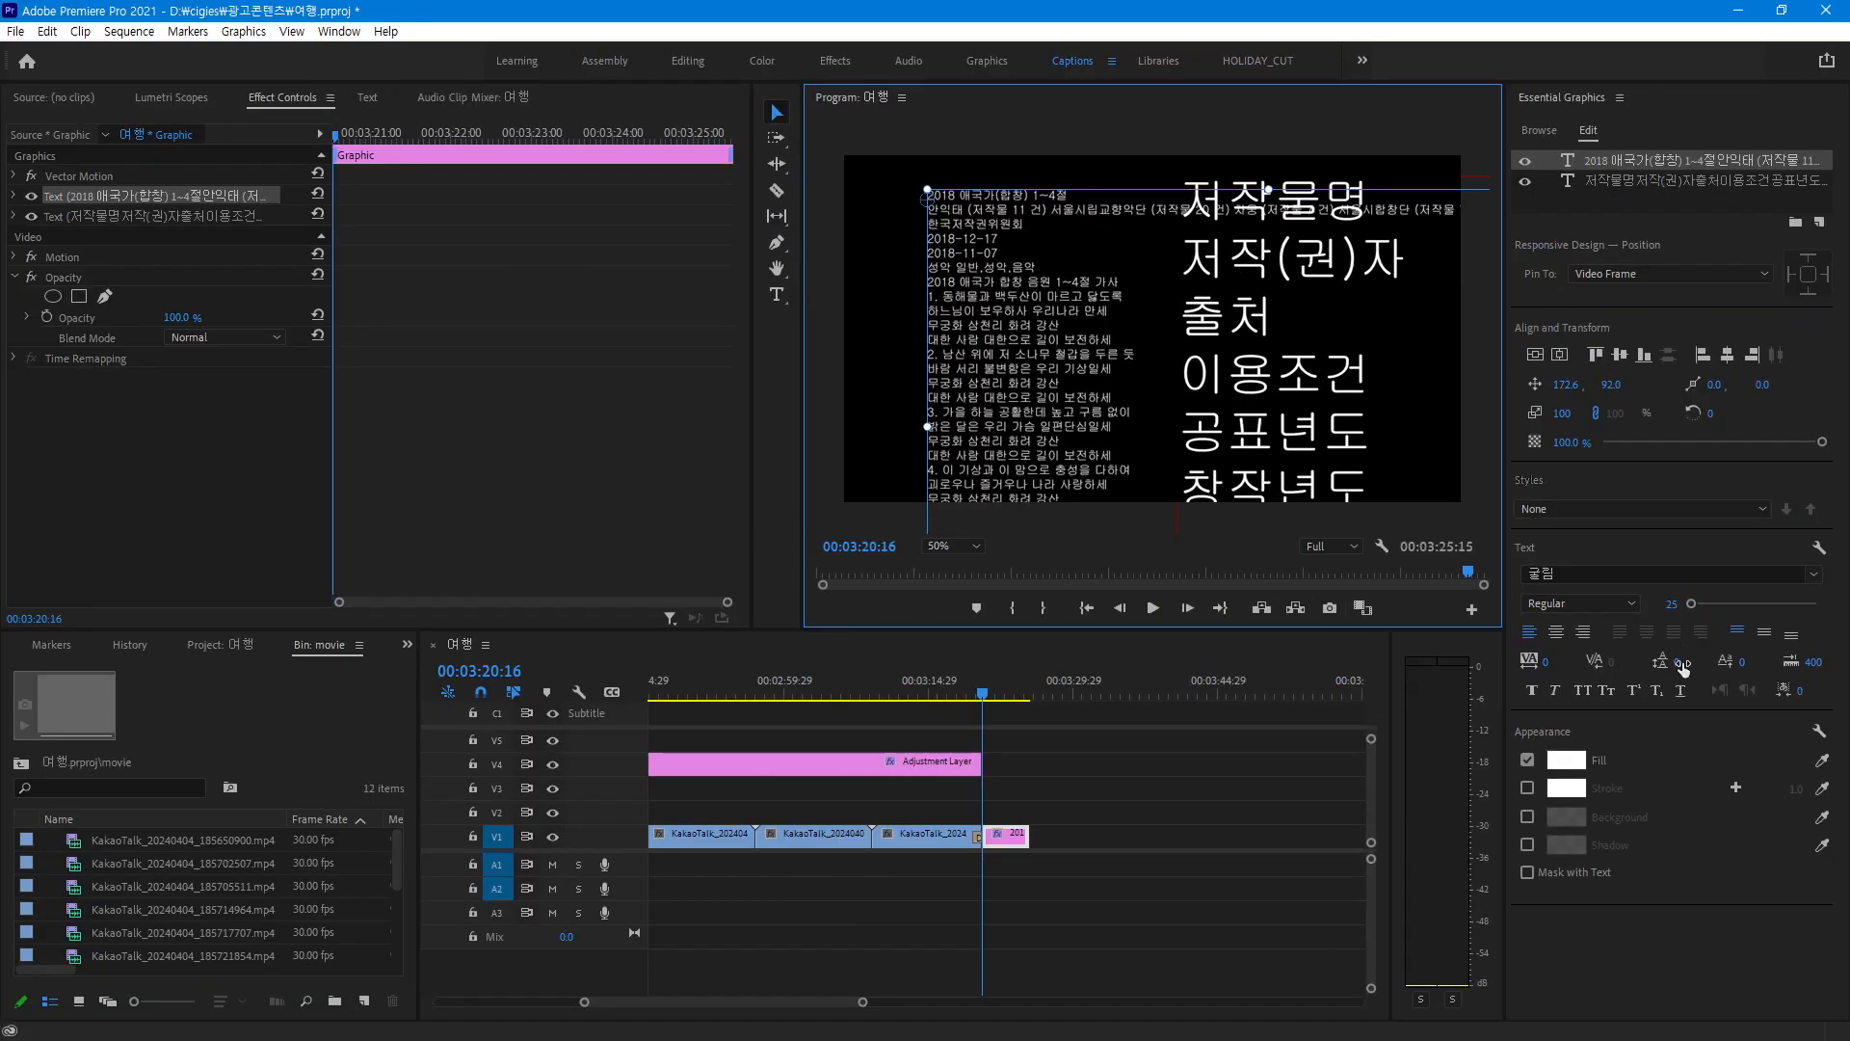
click(1683, 665)
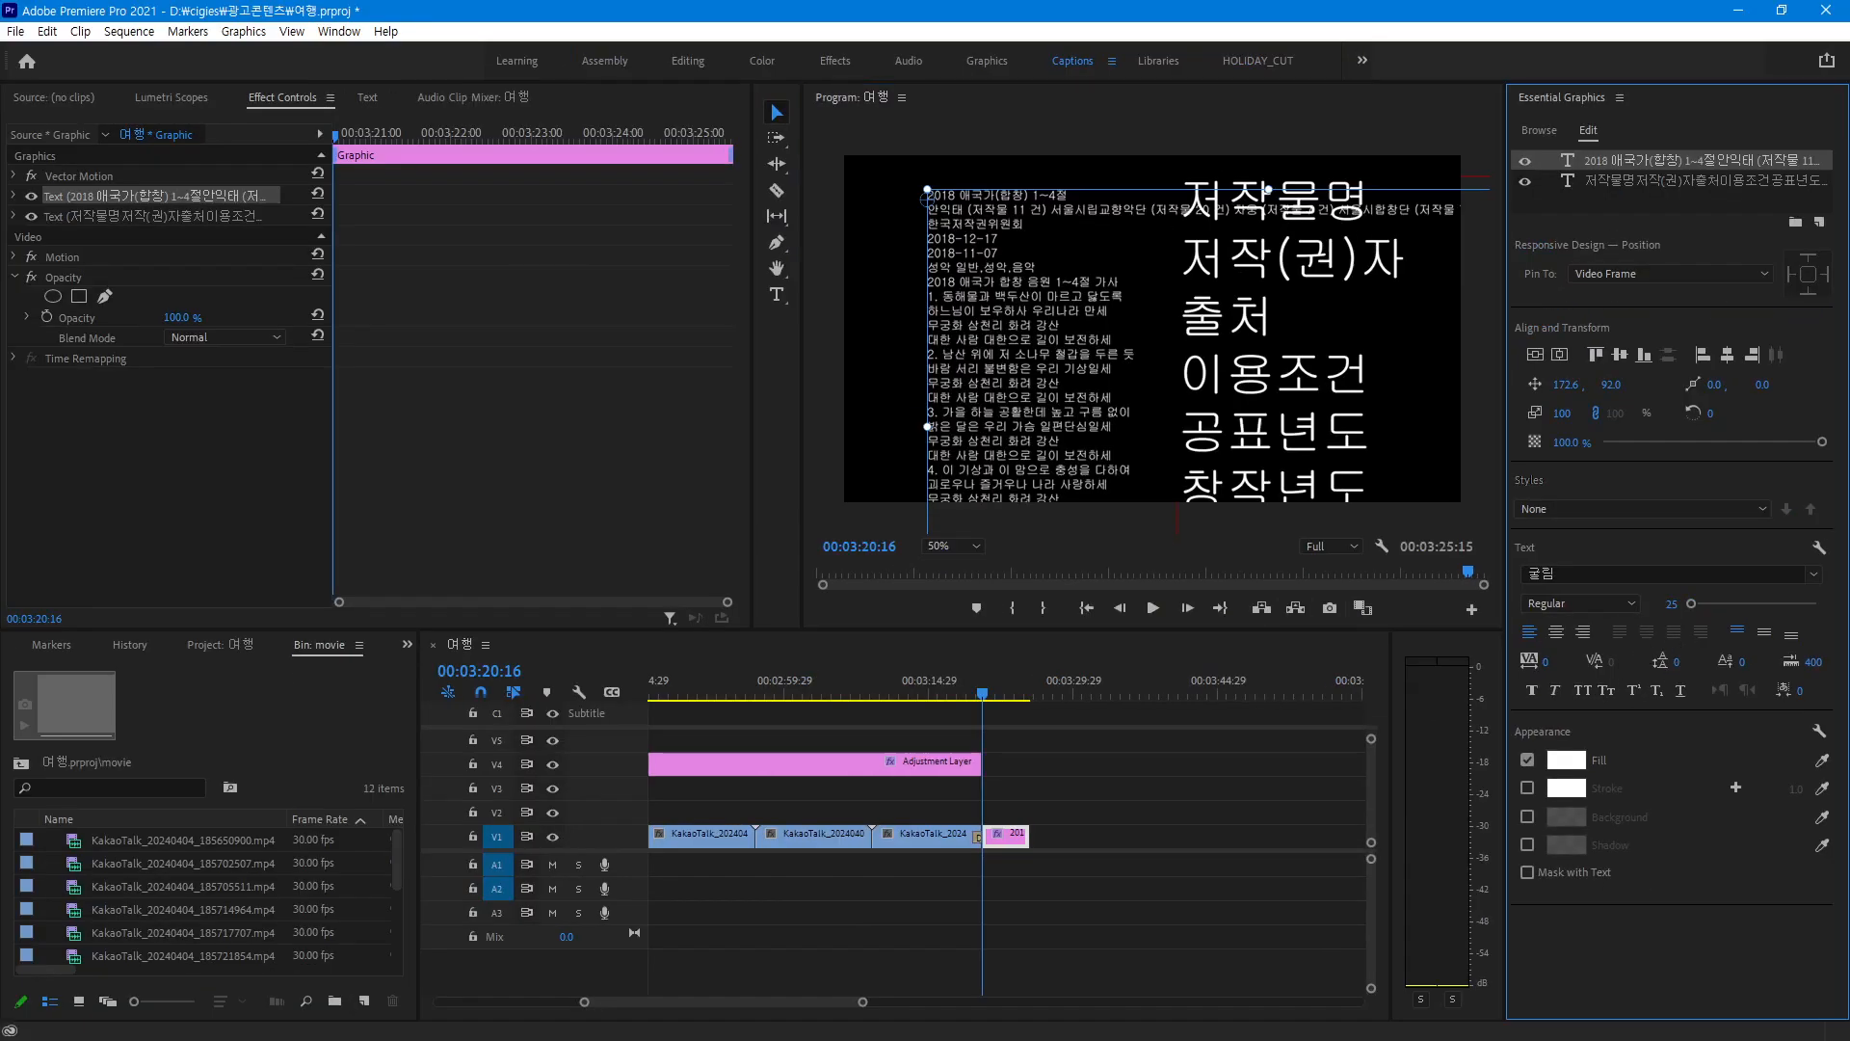
click(1677, 662)
click(1665, 777)
mouse_move(1674, 662)
mouse_down()
mouse_move(1725, 662)
mouse_move(1677, 662)
mouse_up()
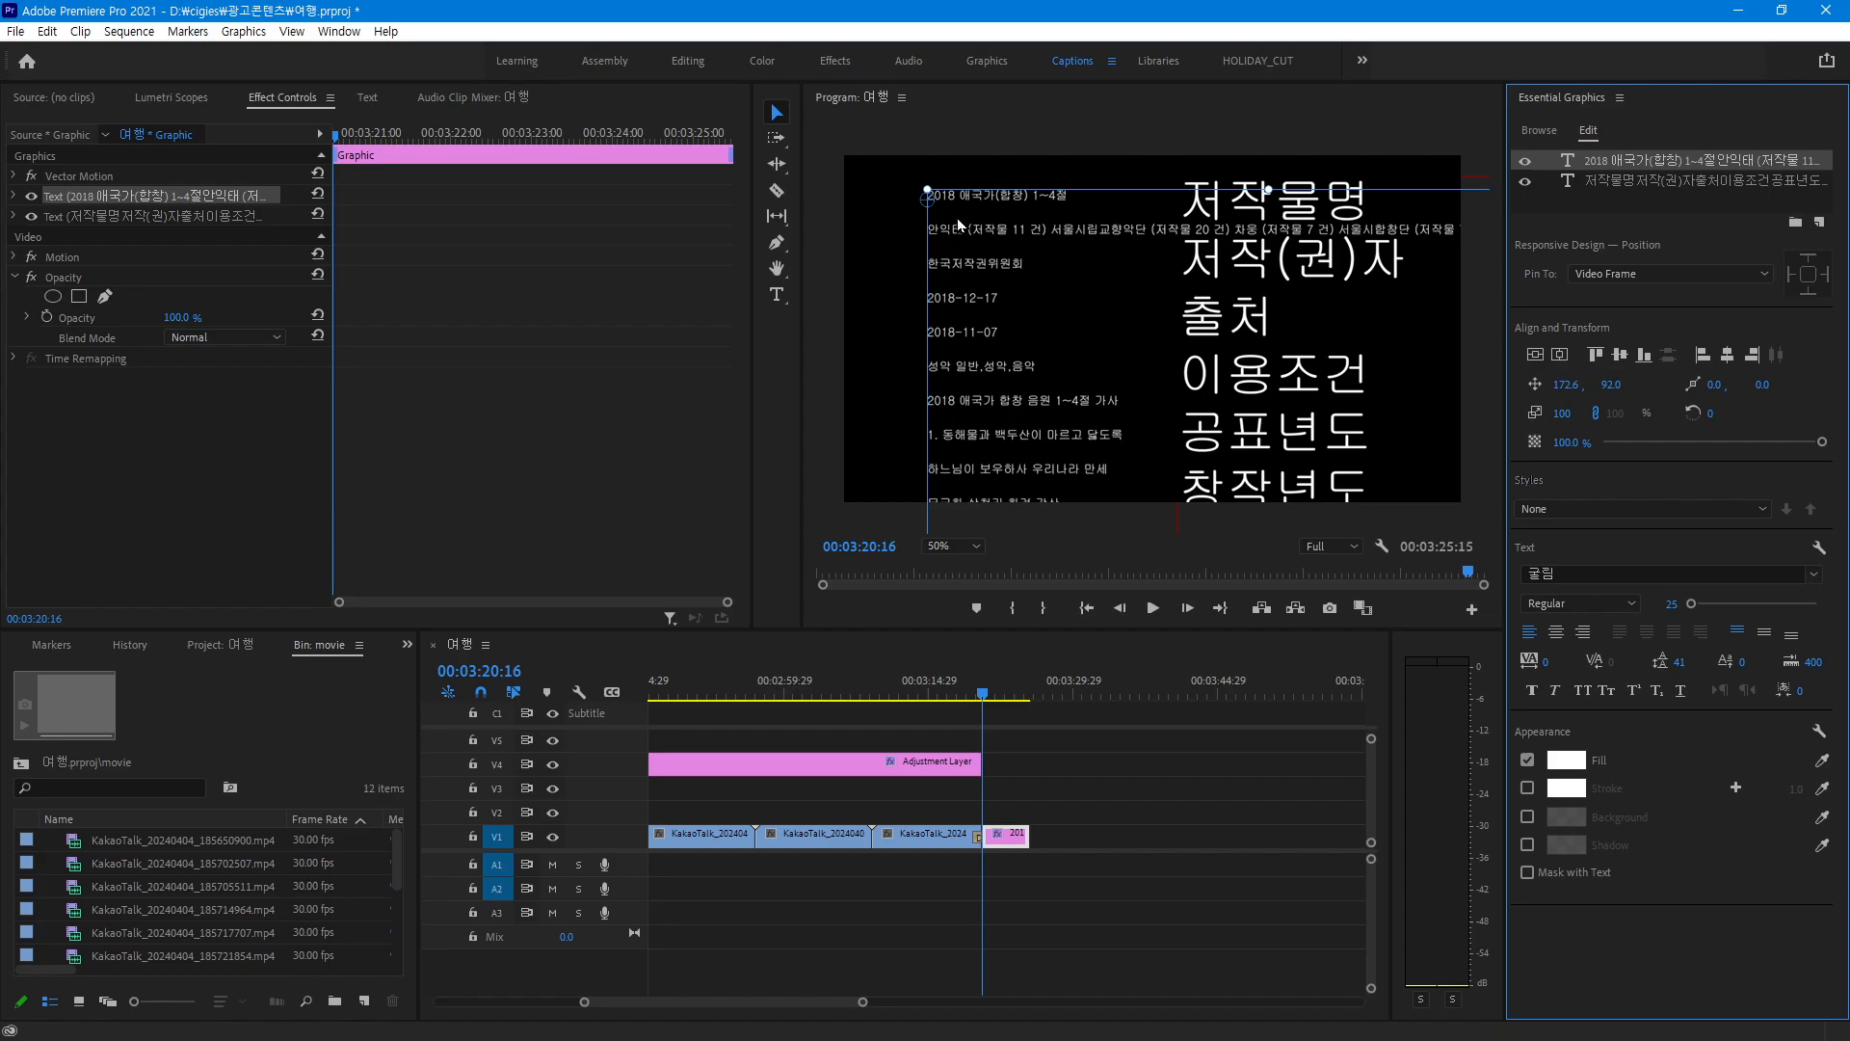
Arrange the credits in two columns, with the labels on the left at about 111, 128 and the details on the right at about 664.5, 80
drag(981, 268, 1155, 327)
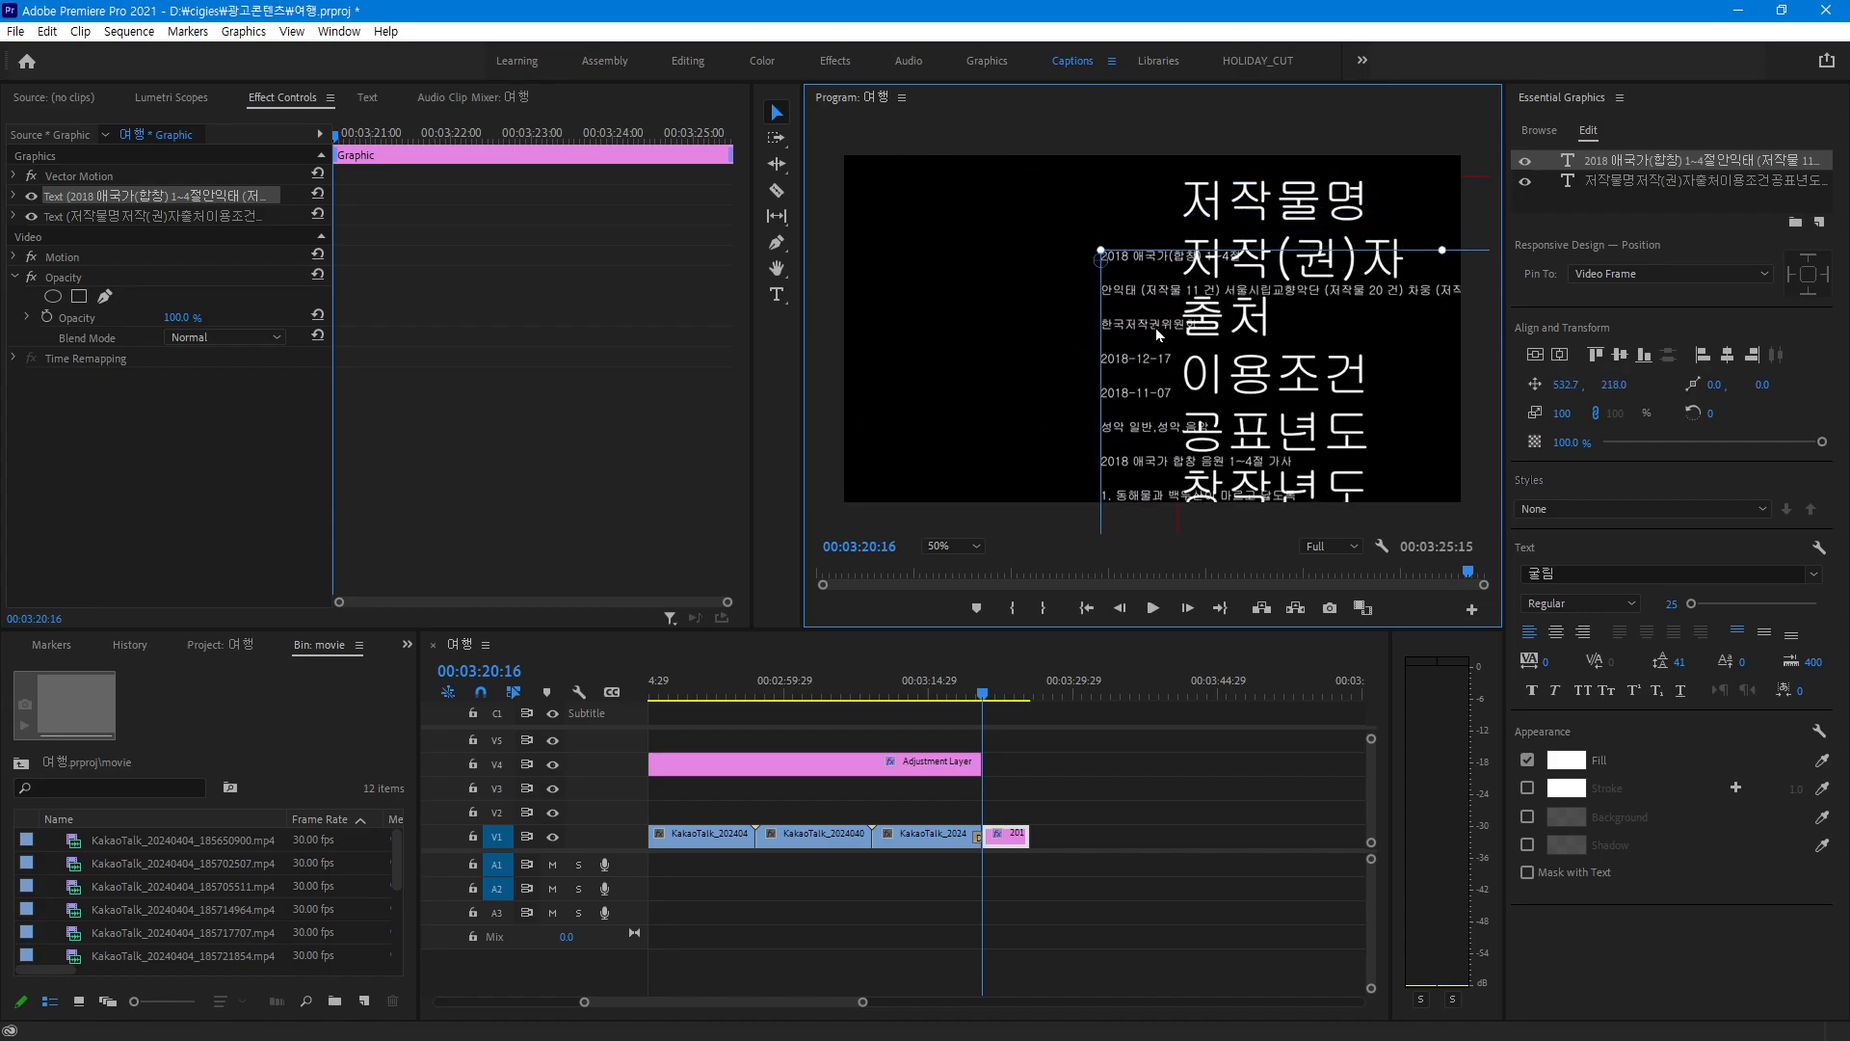
drag(1348, 213, 1049, 213)
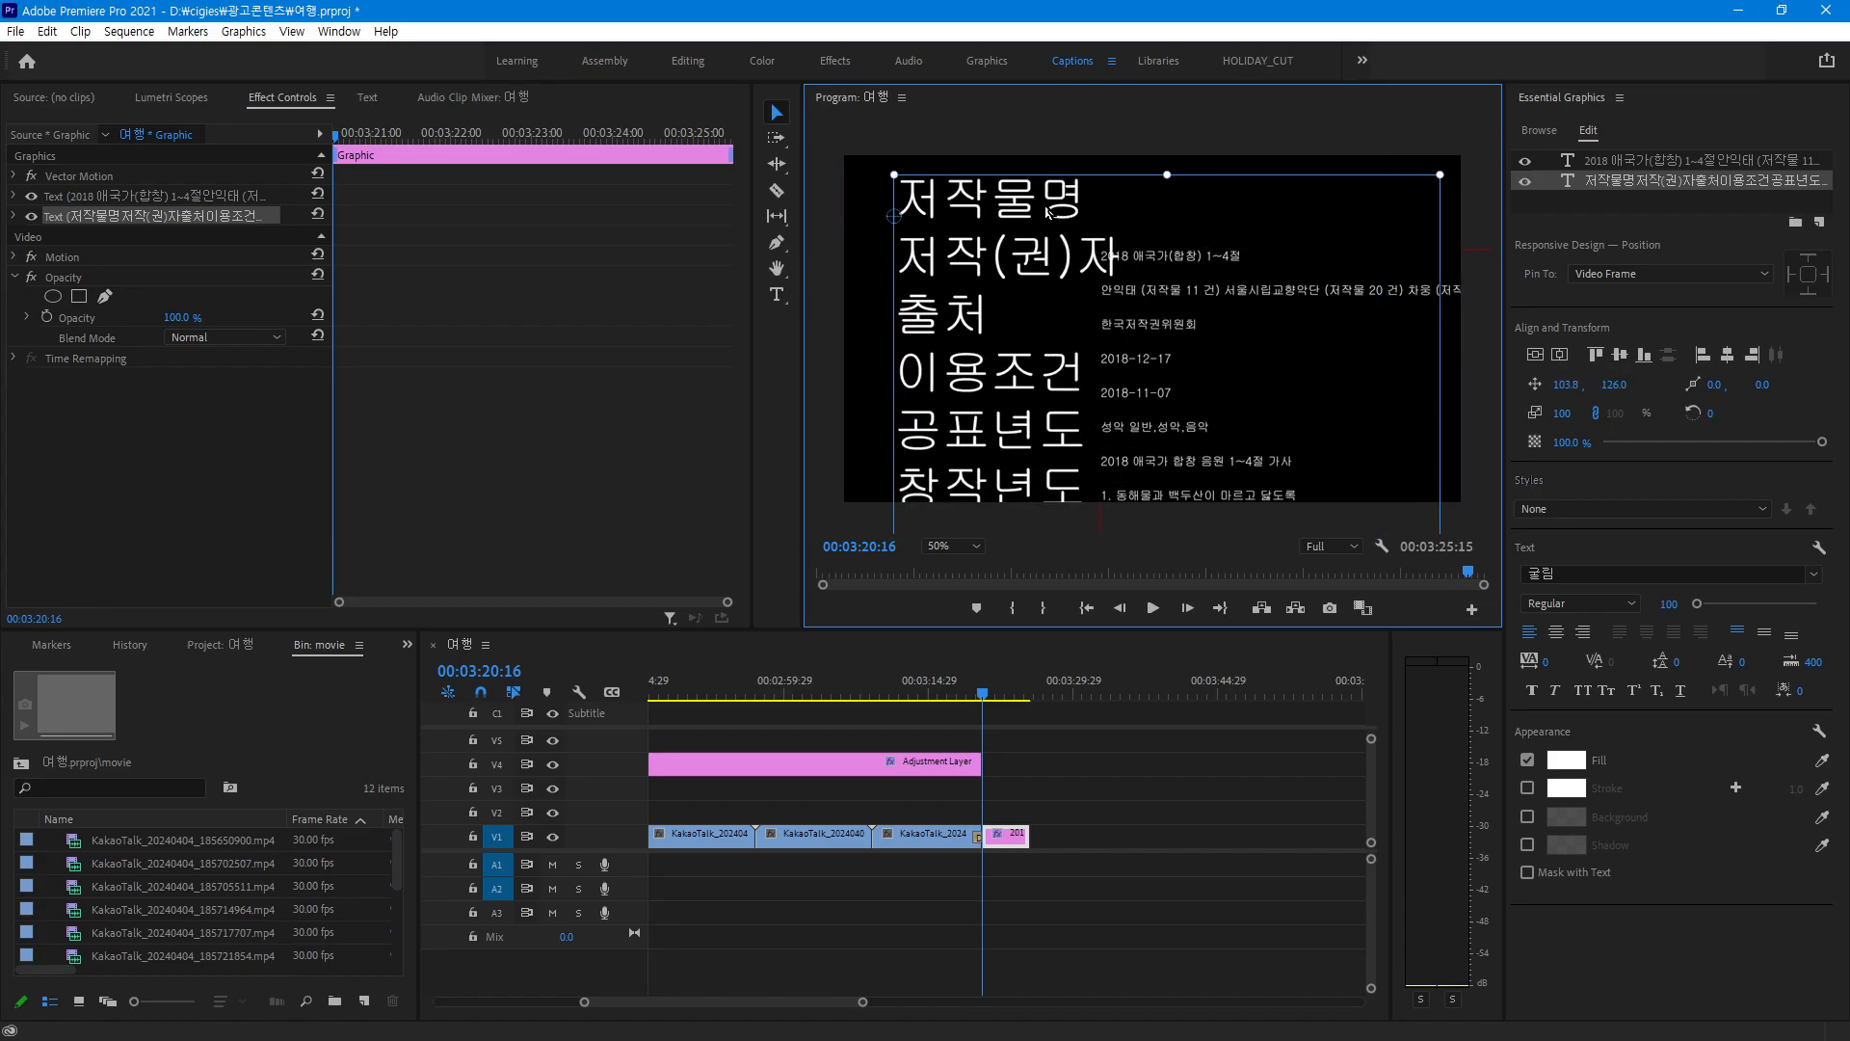
click(1662, 163)
drag(1182, 329, 1205, 291)
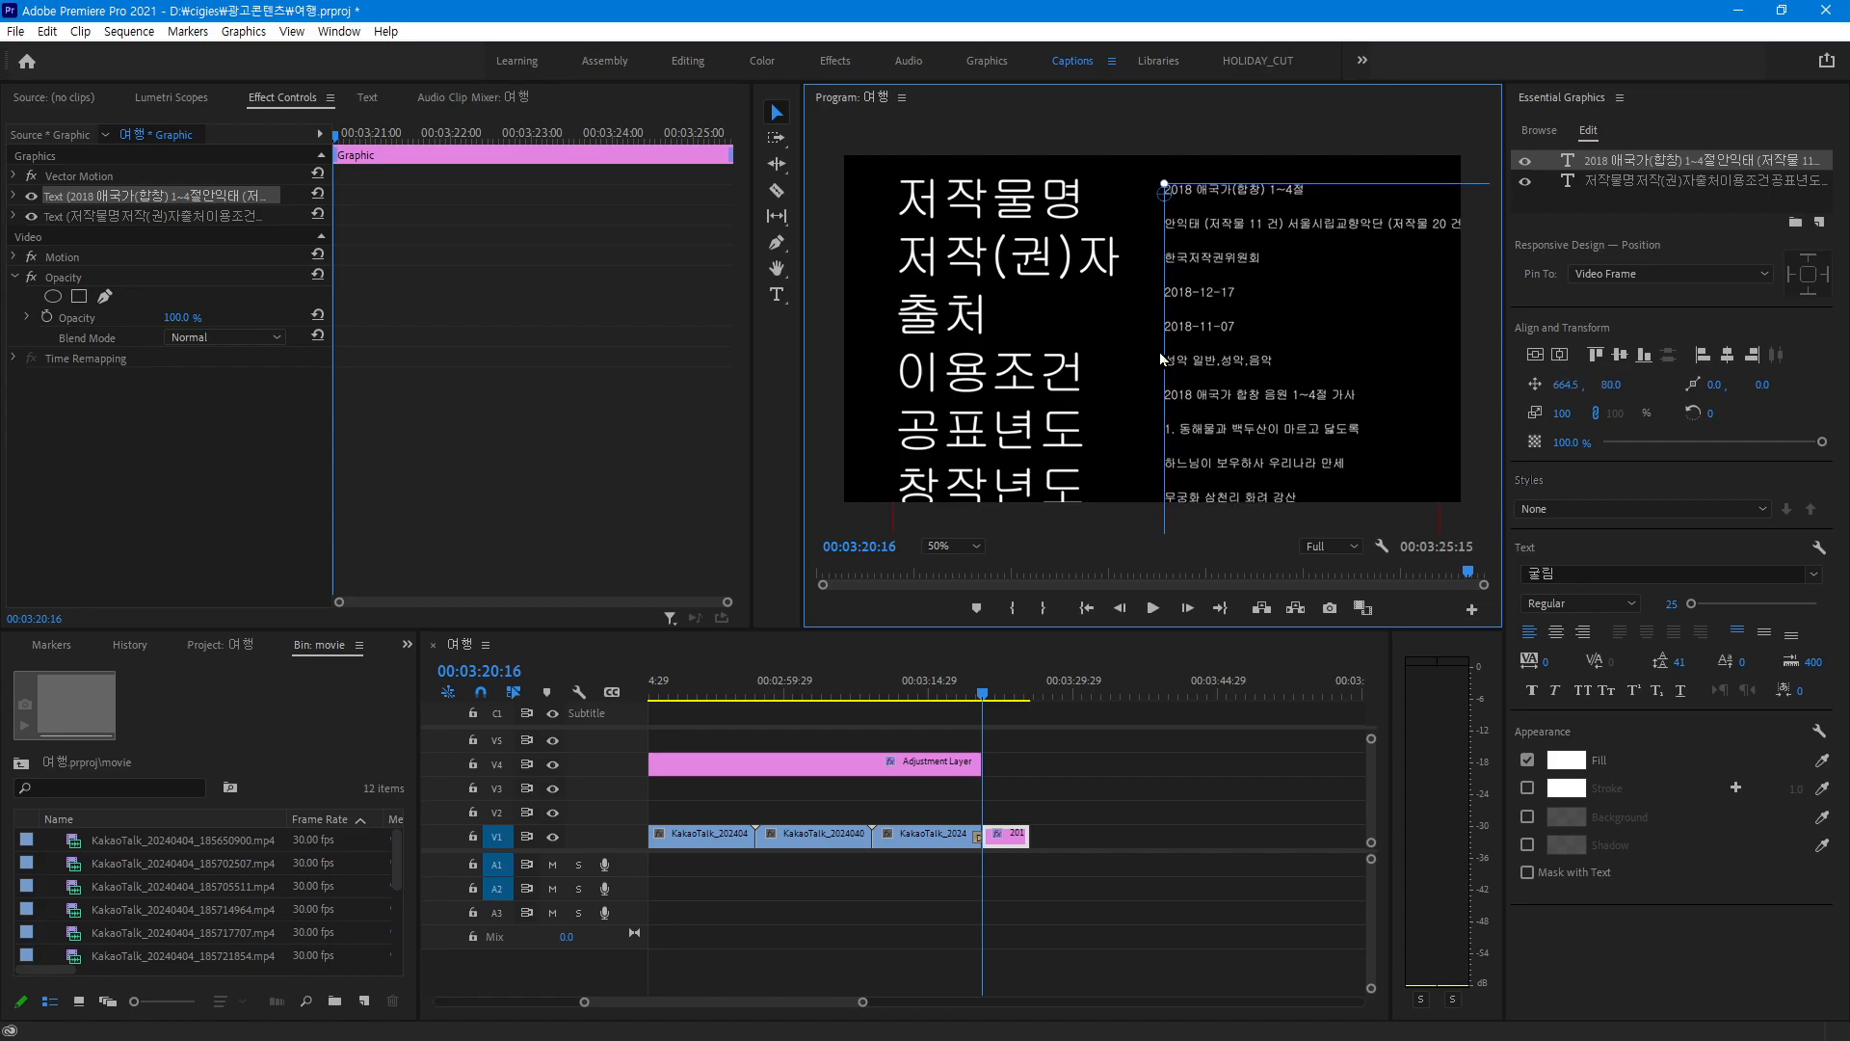
click(1636, 183)
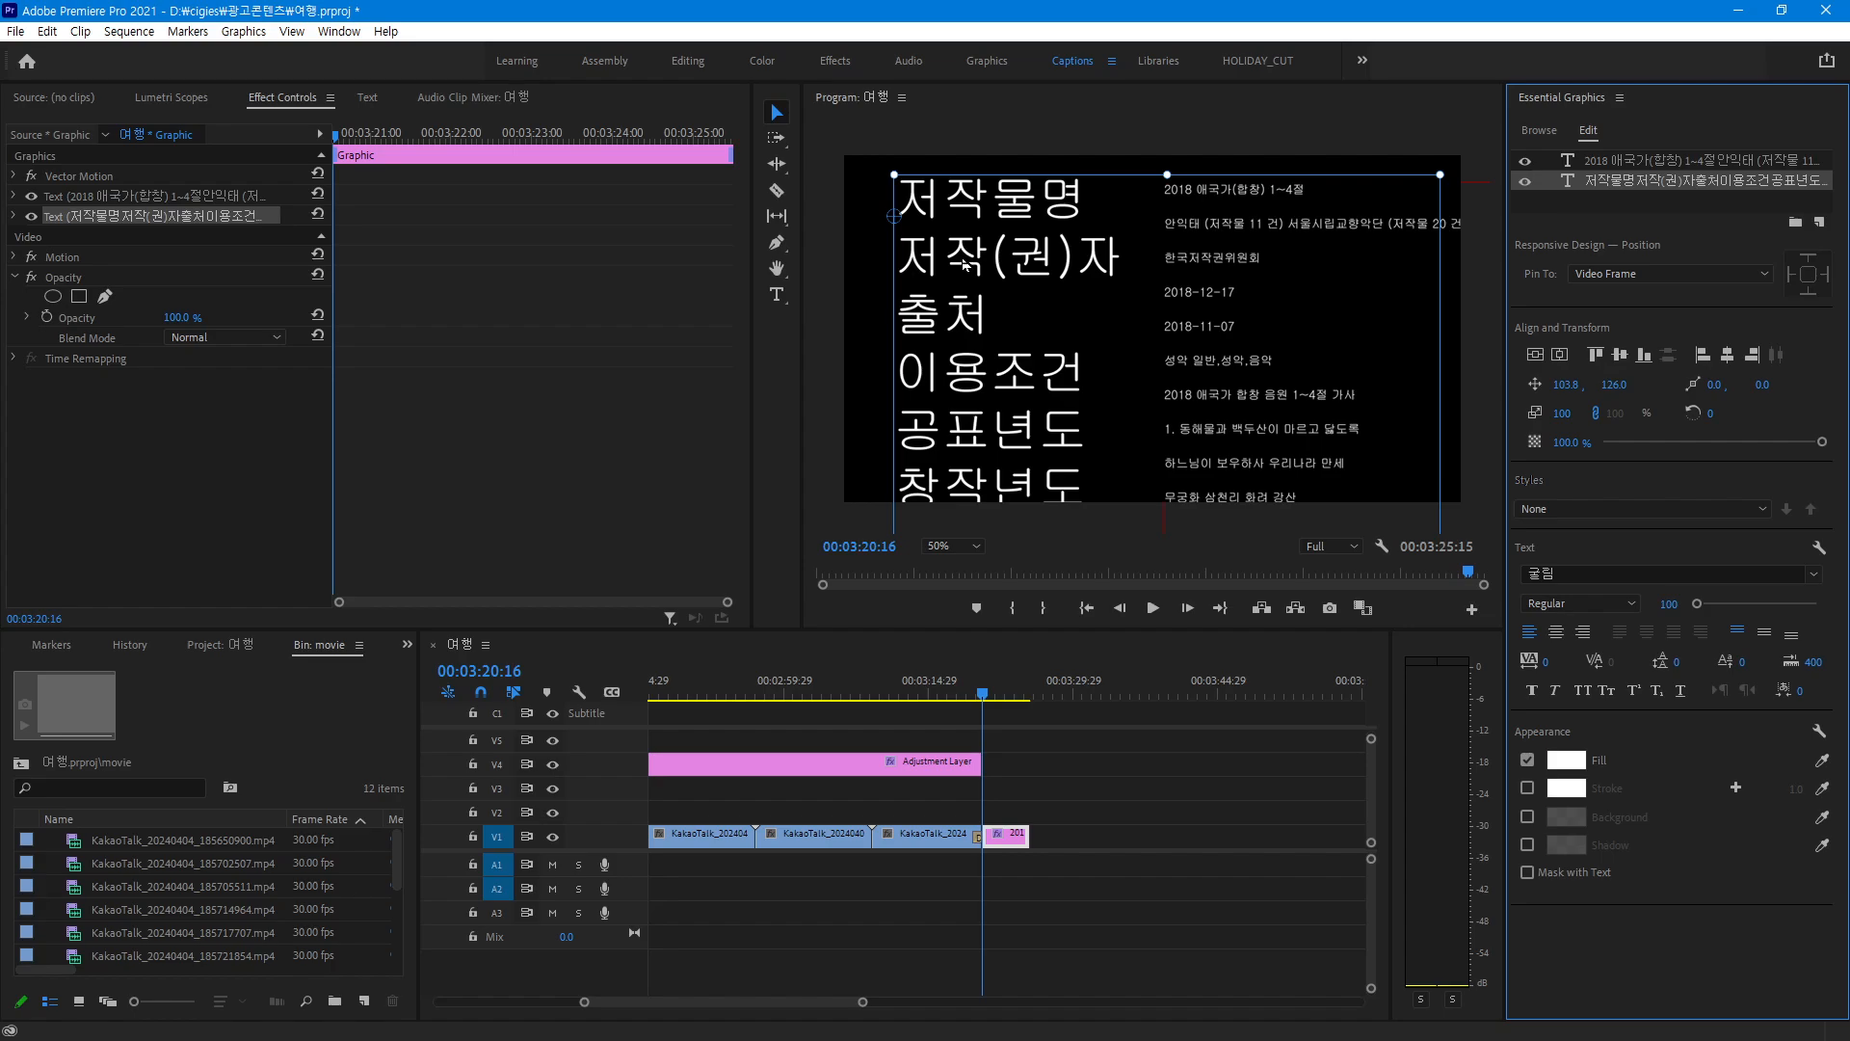
drag(963, 265, 970, 267)
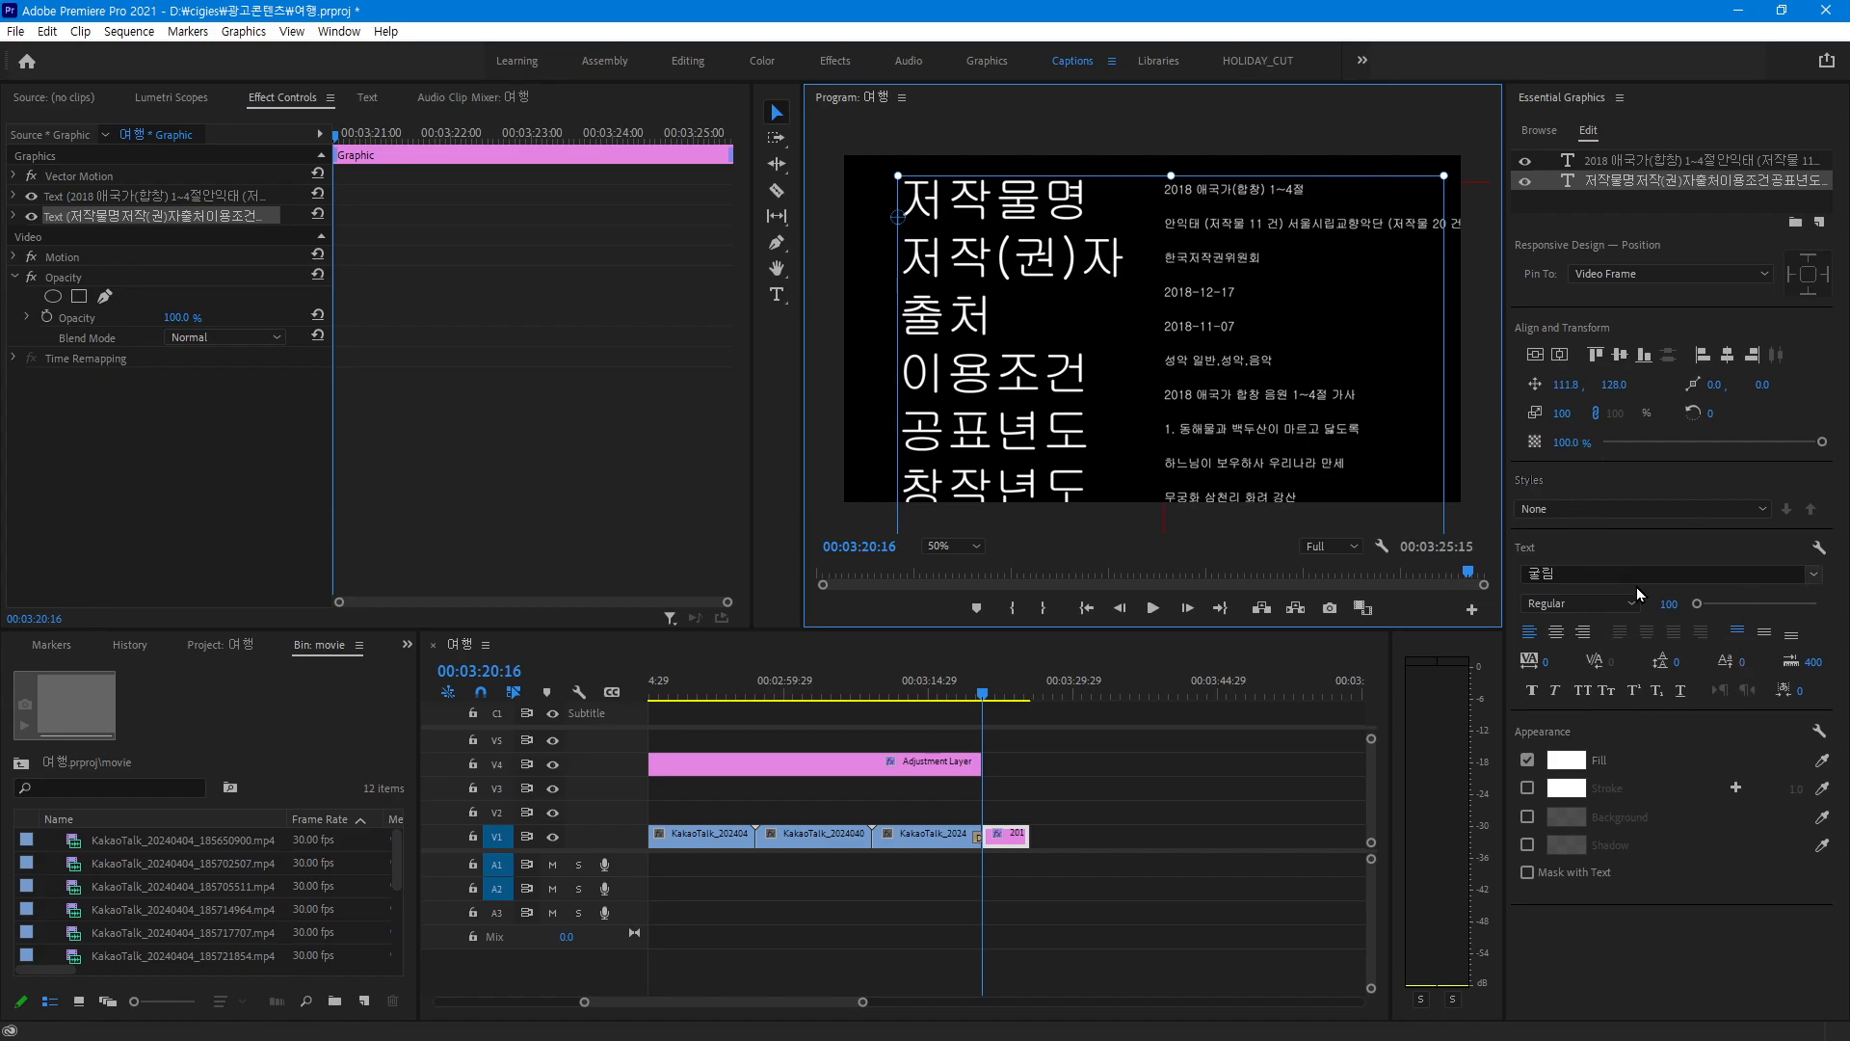
Set the font size of the credit labels to 25, and select the credit details layer
click(1668, 605)
text(25)
key(Return)
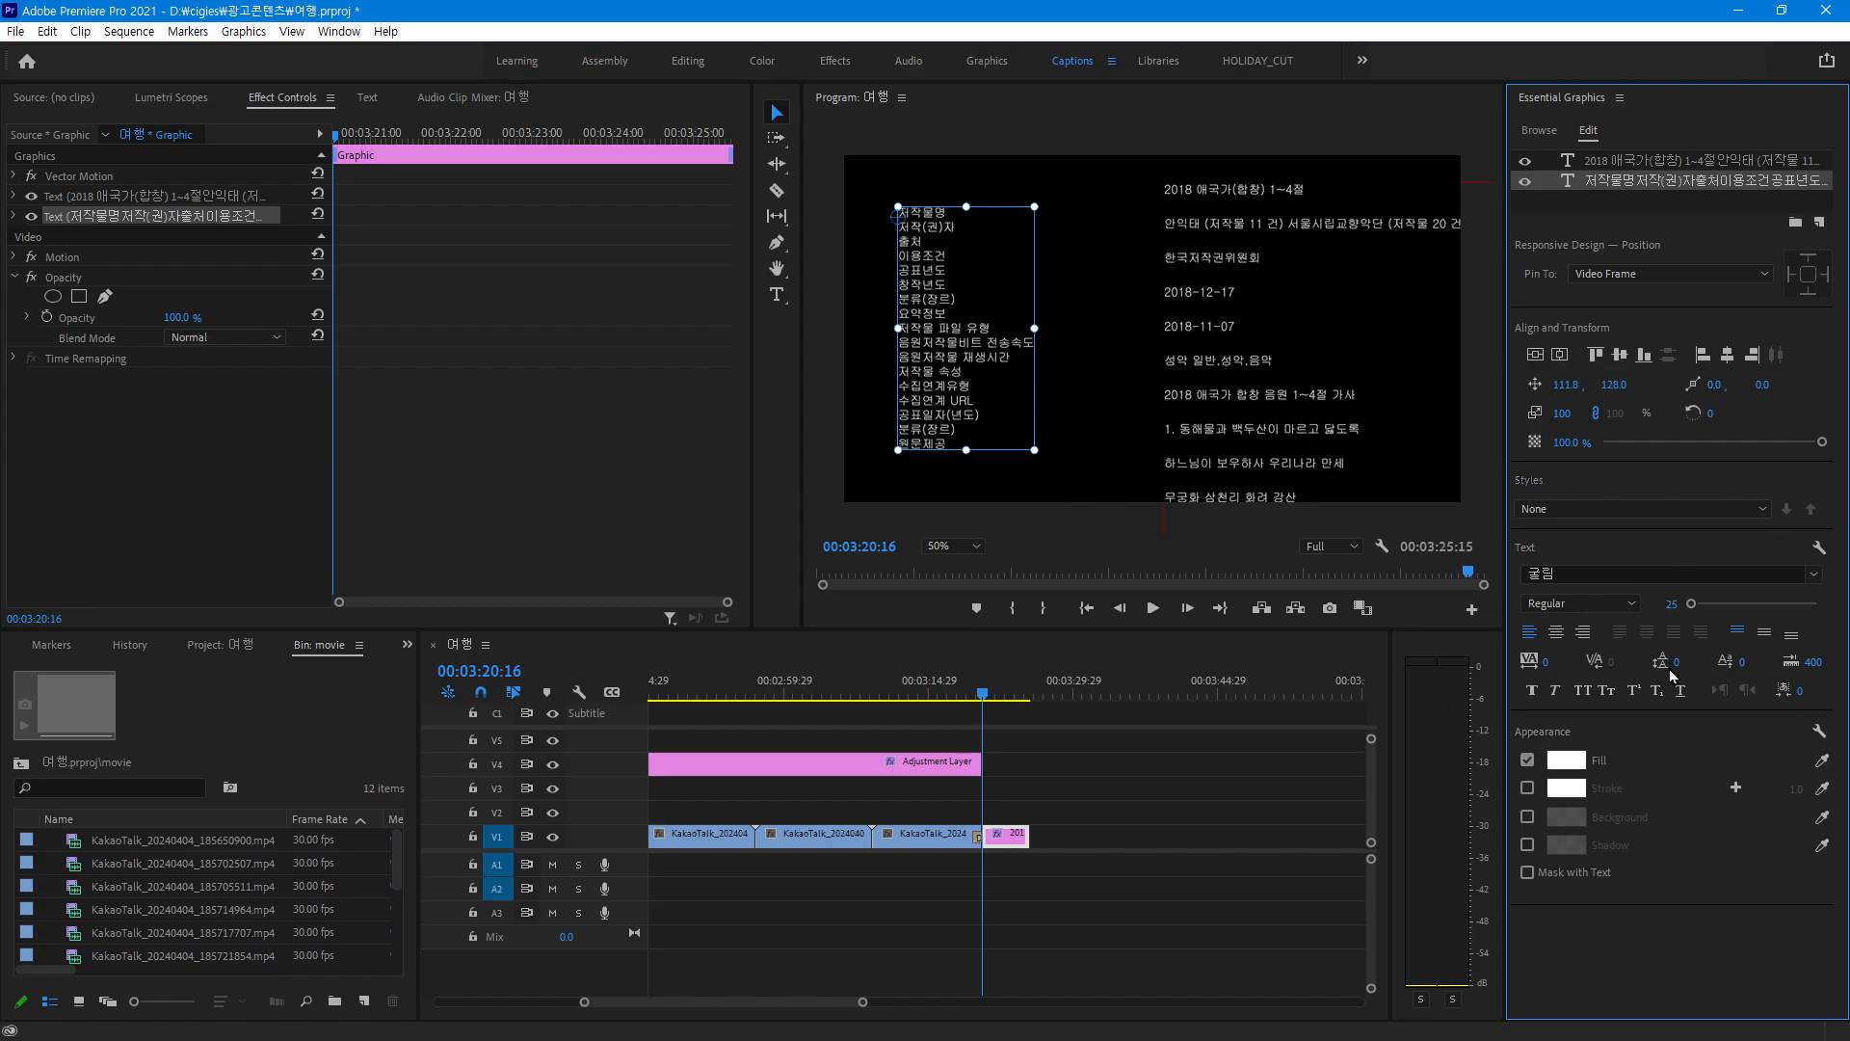
click(1188, 260)
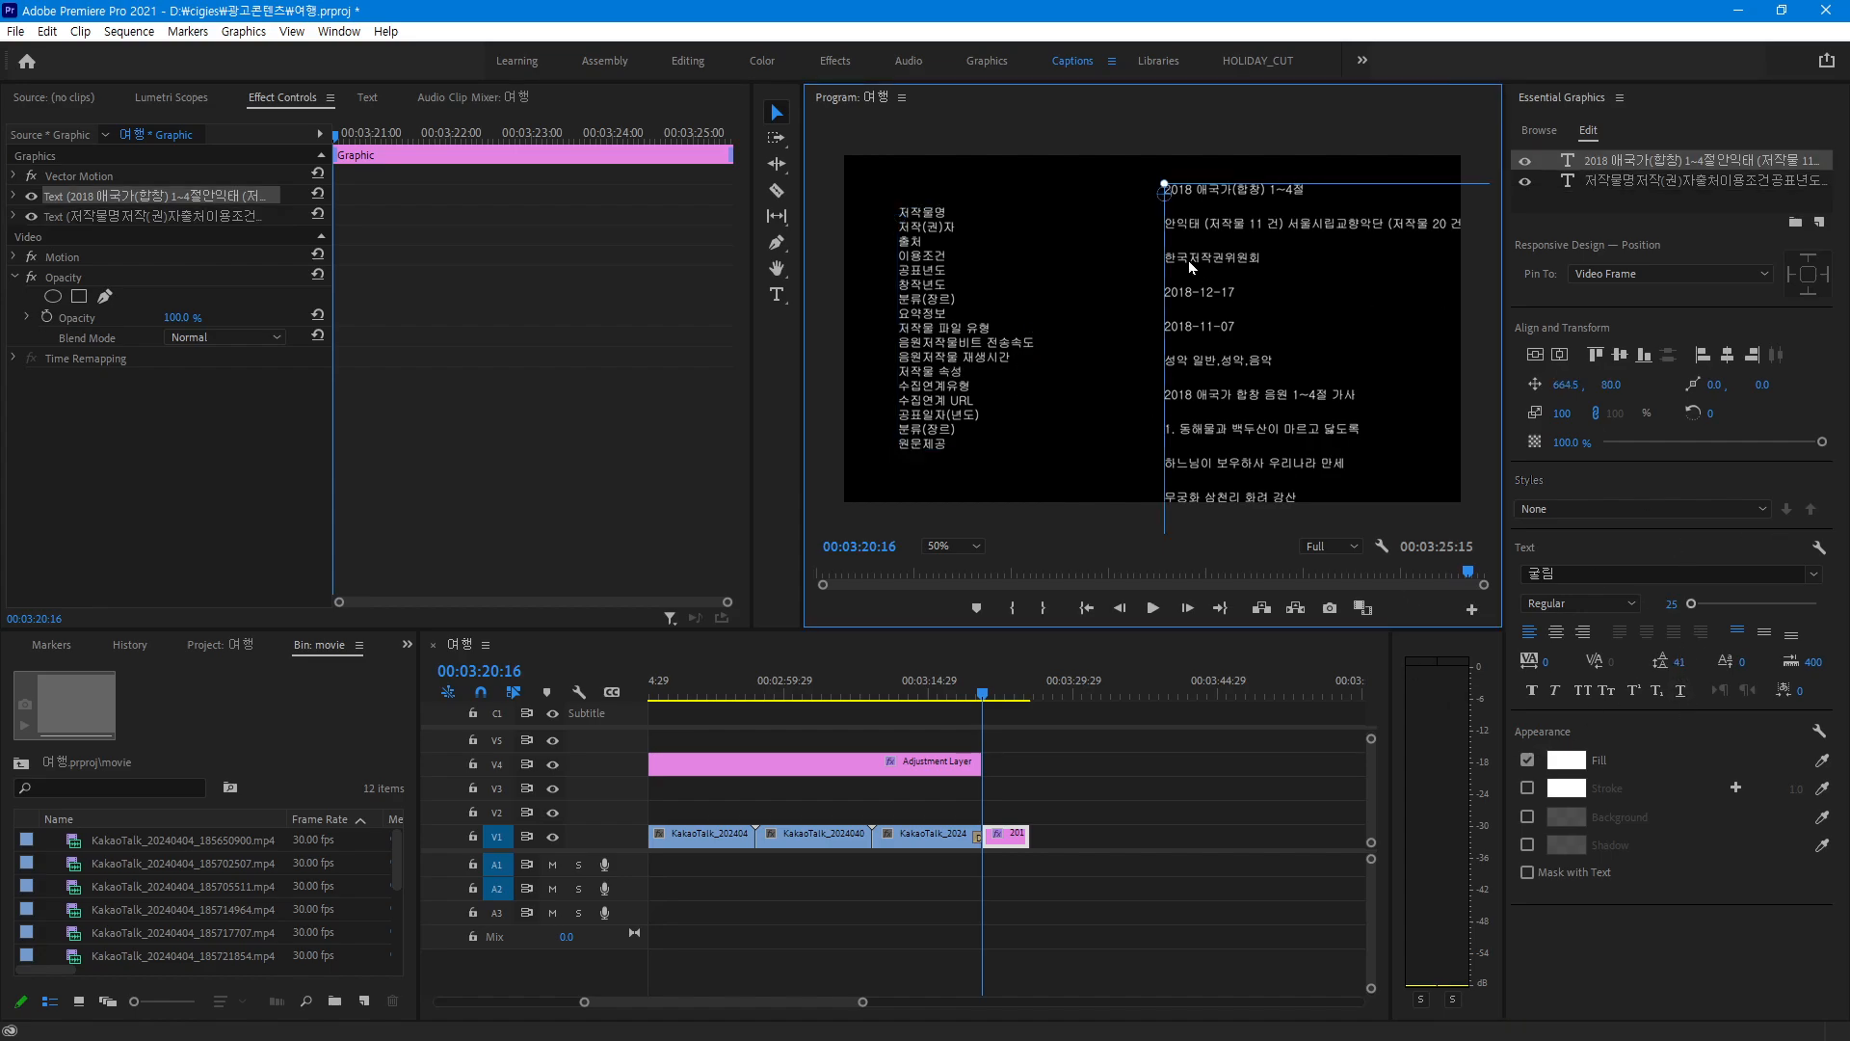
Set the leading of both the credit details and the credit labels to 40
click(1679, 663)
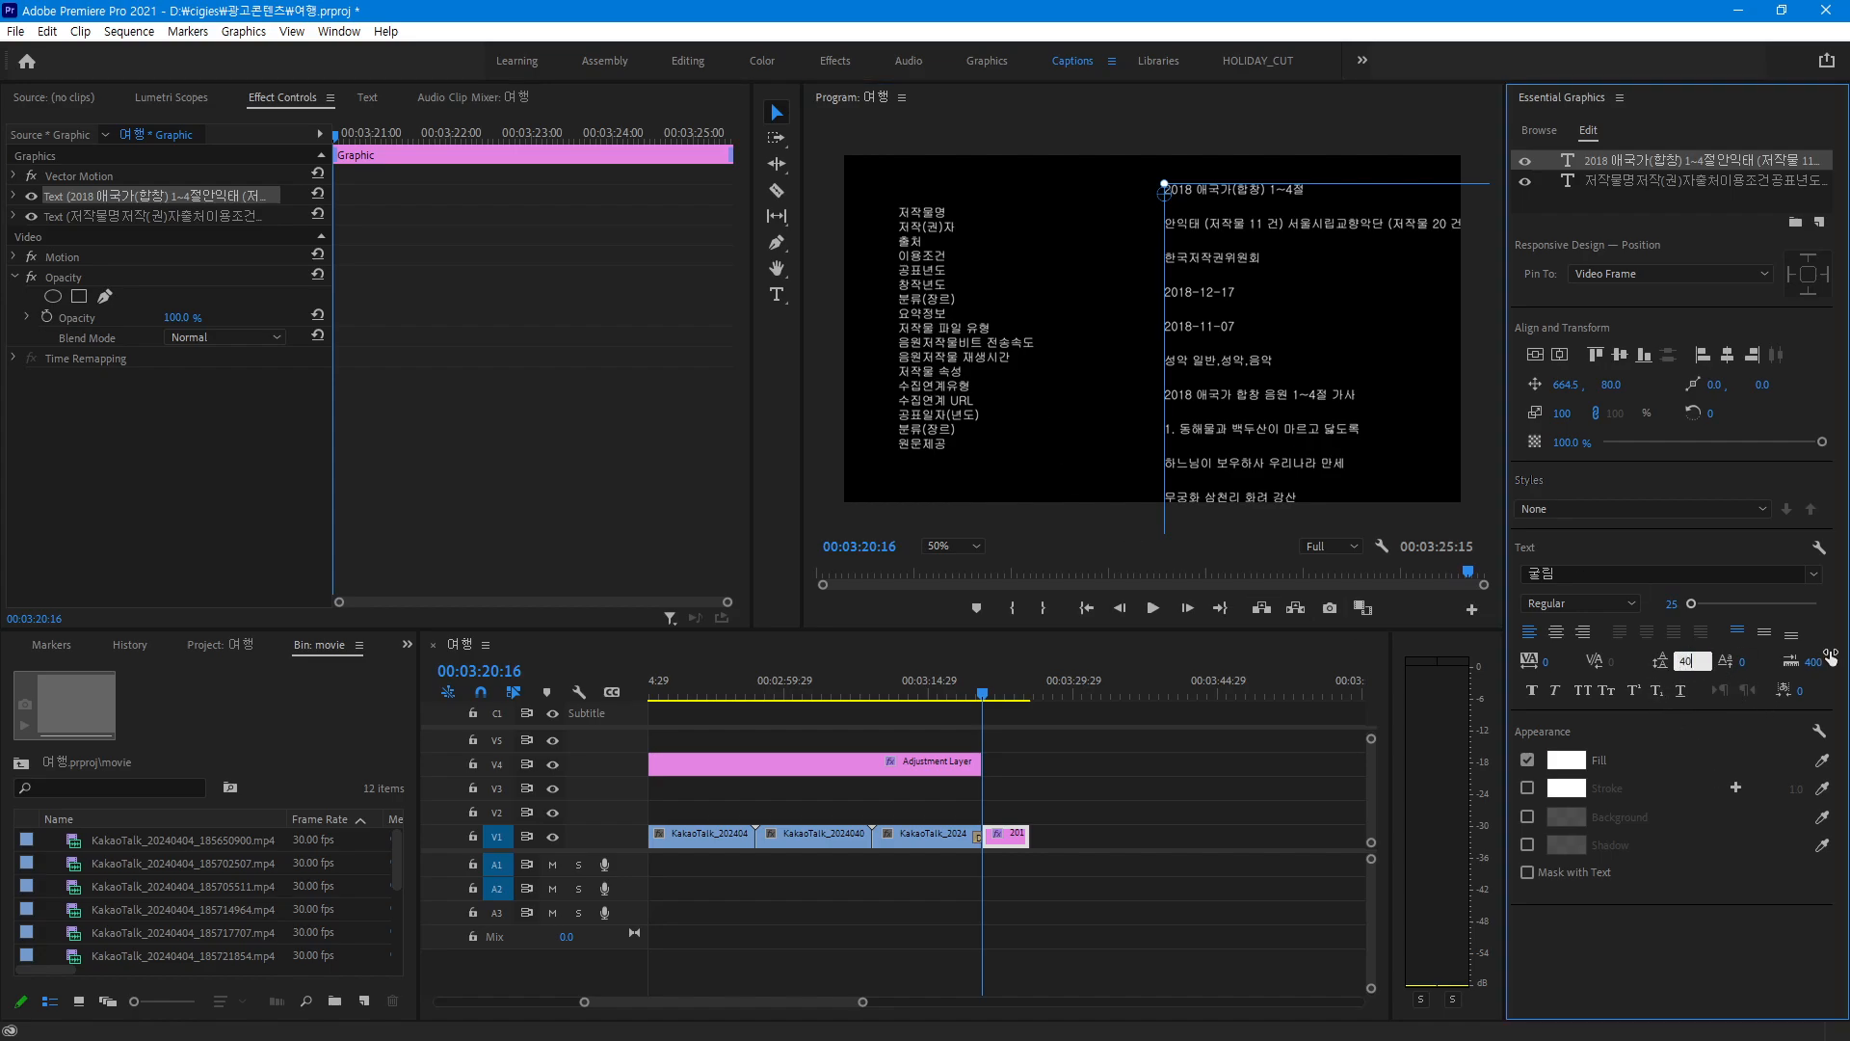
key(Return)
click(959, 382)
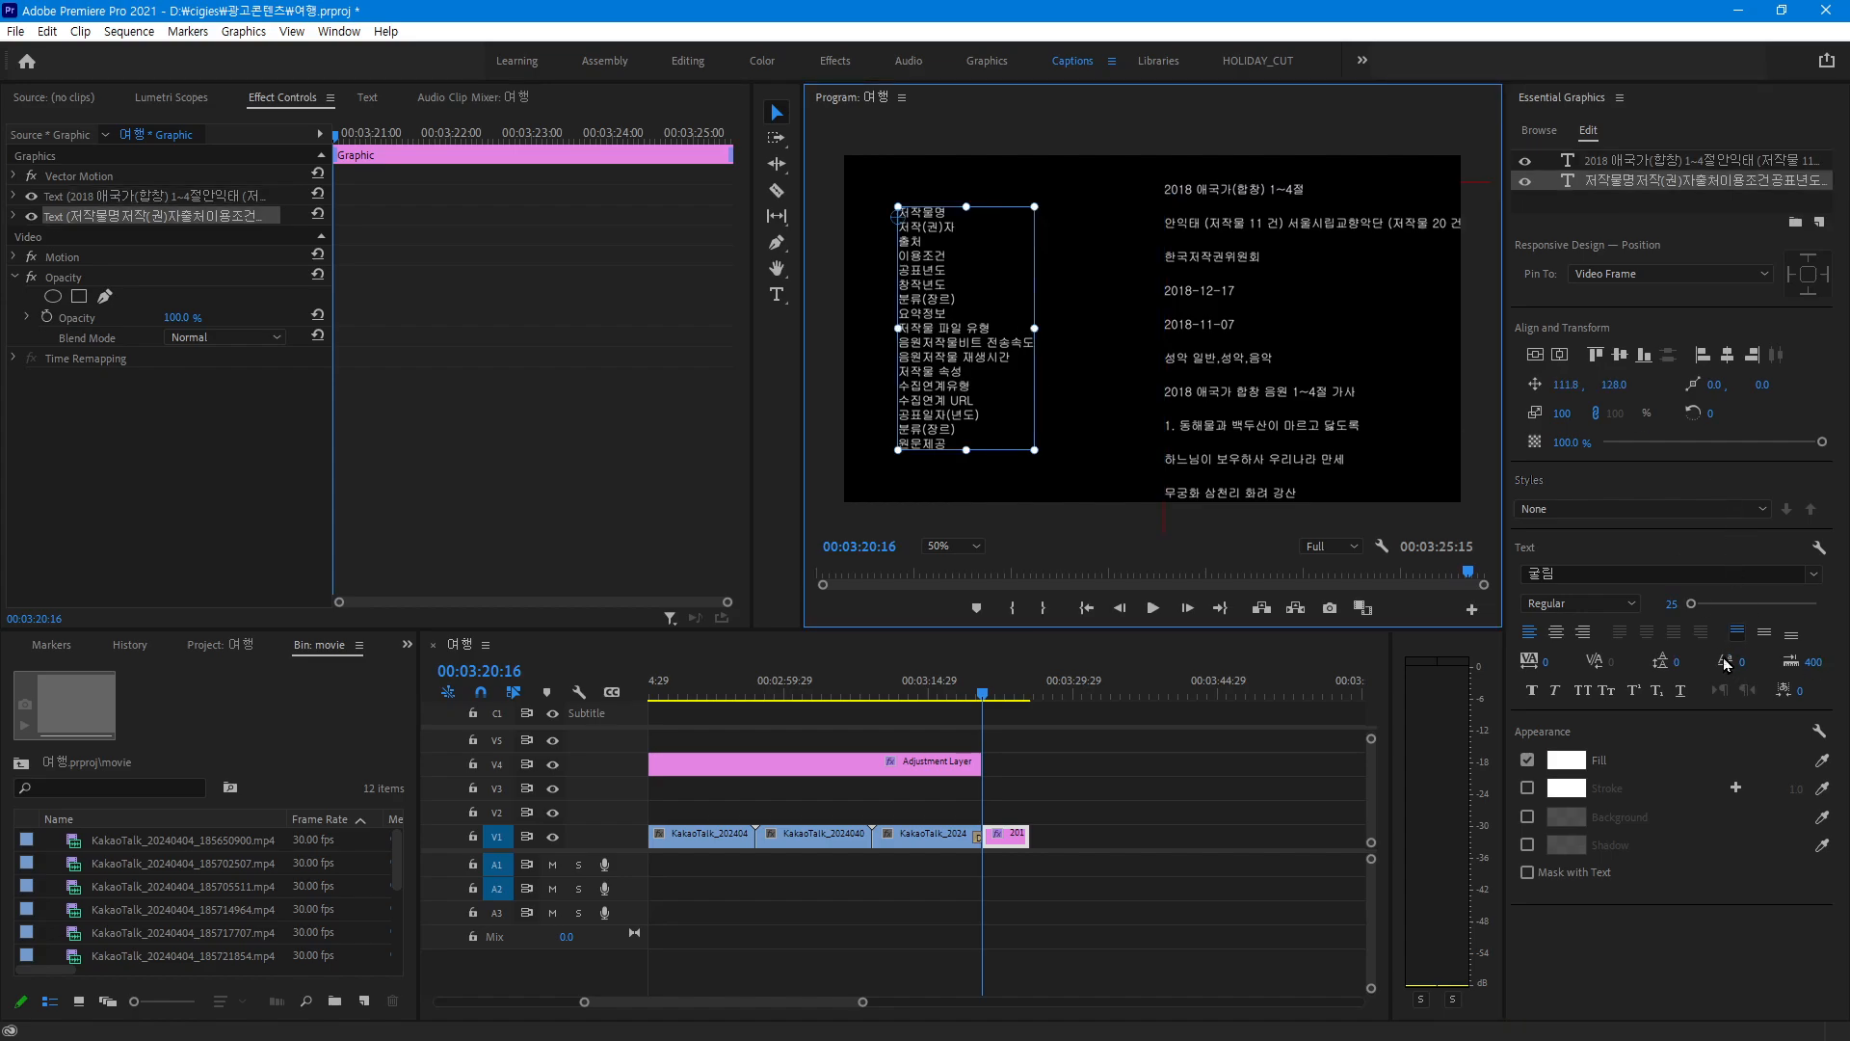
click(1685, 661)
text(40)
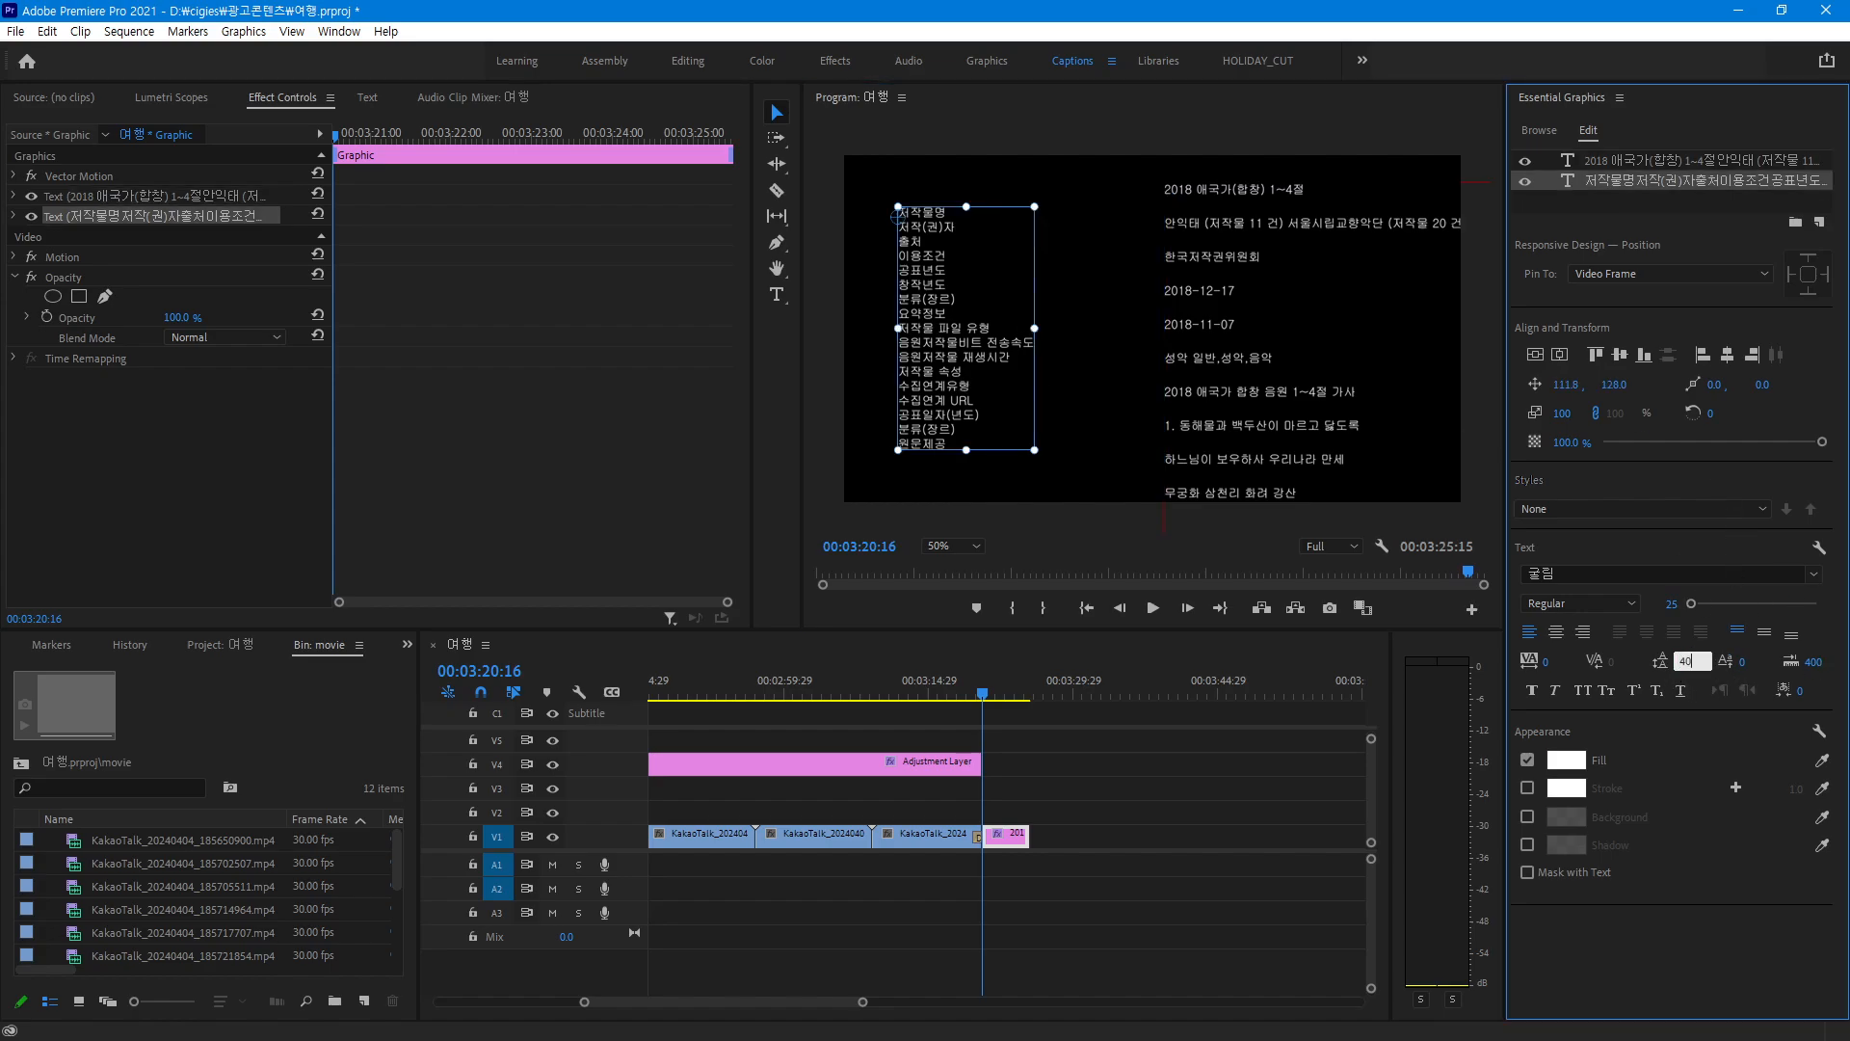
key(Return)
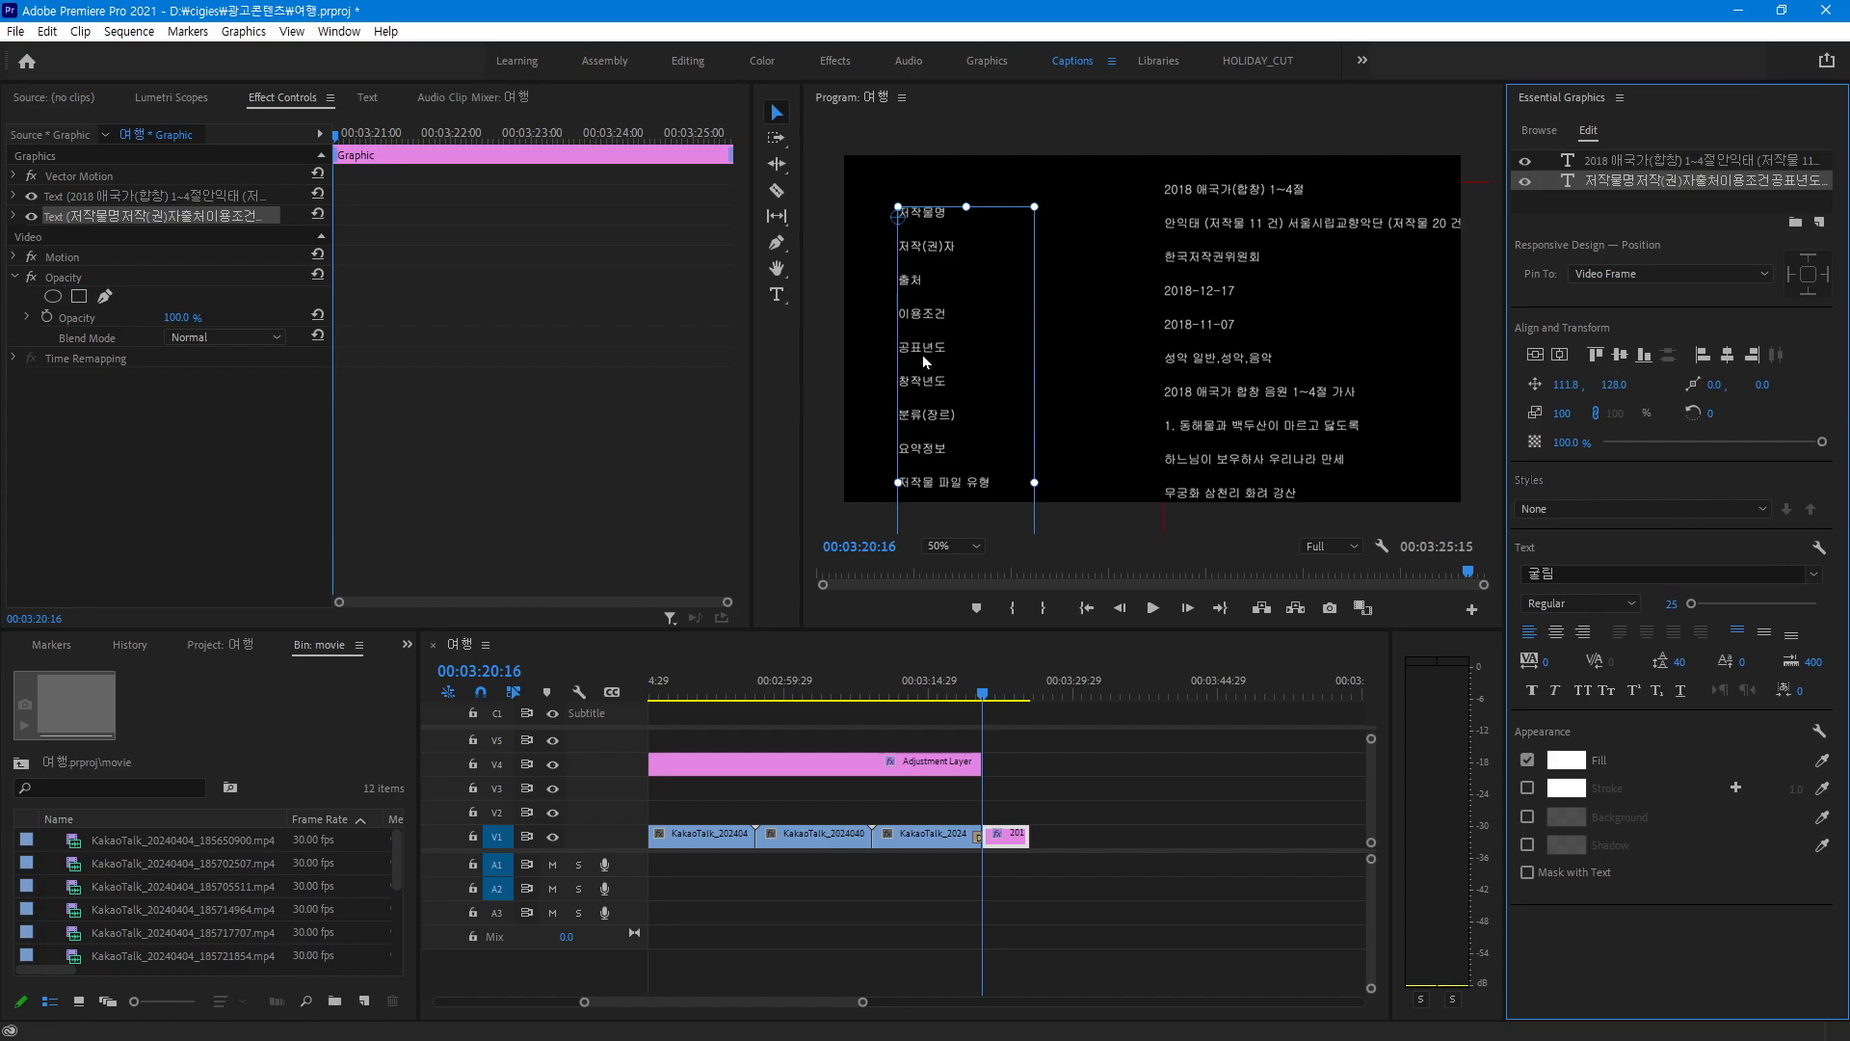
Right-align the credit labels and place them directly beside the details at about 637, 80, so that the rows line up
drag(923, 361, 978, 354)
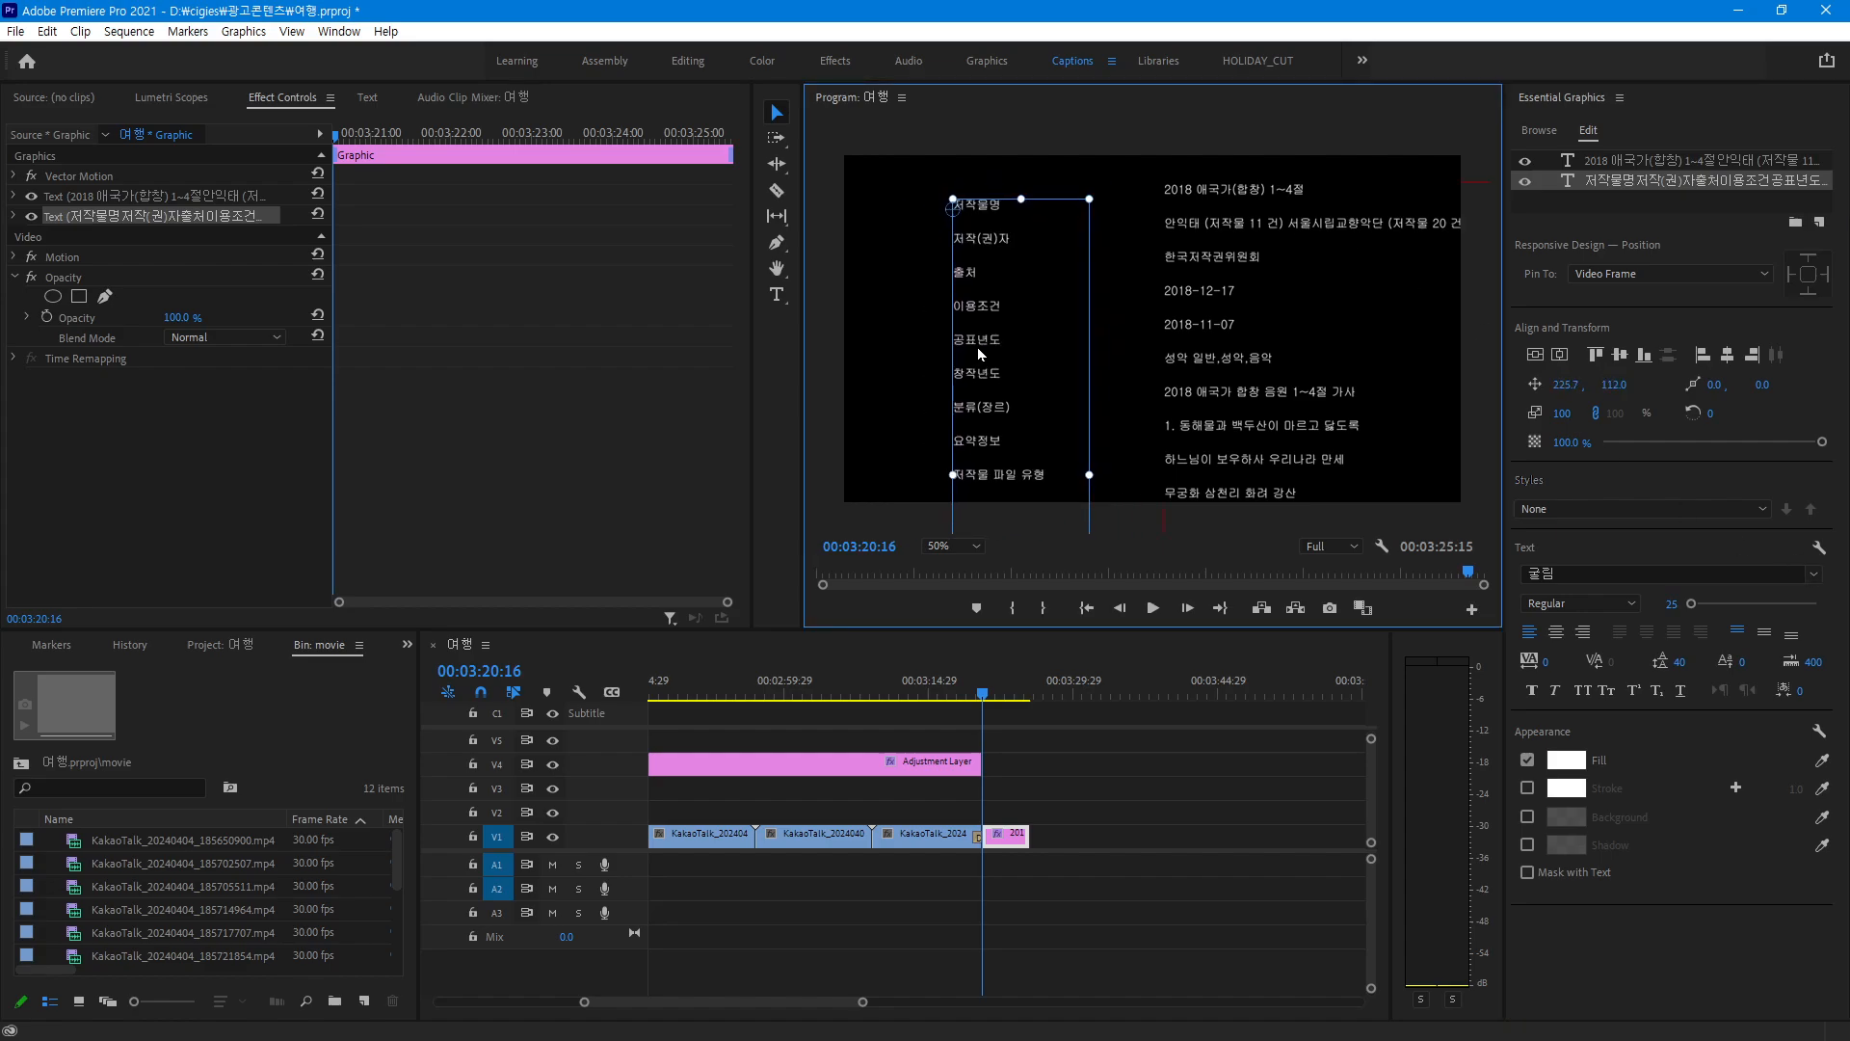
shift+click(1206, 259)
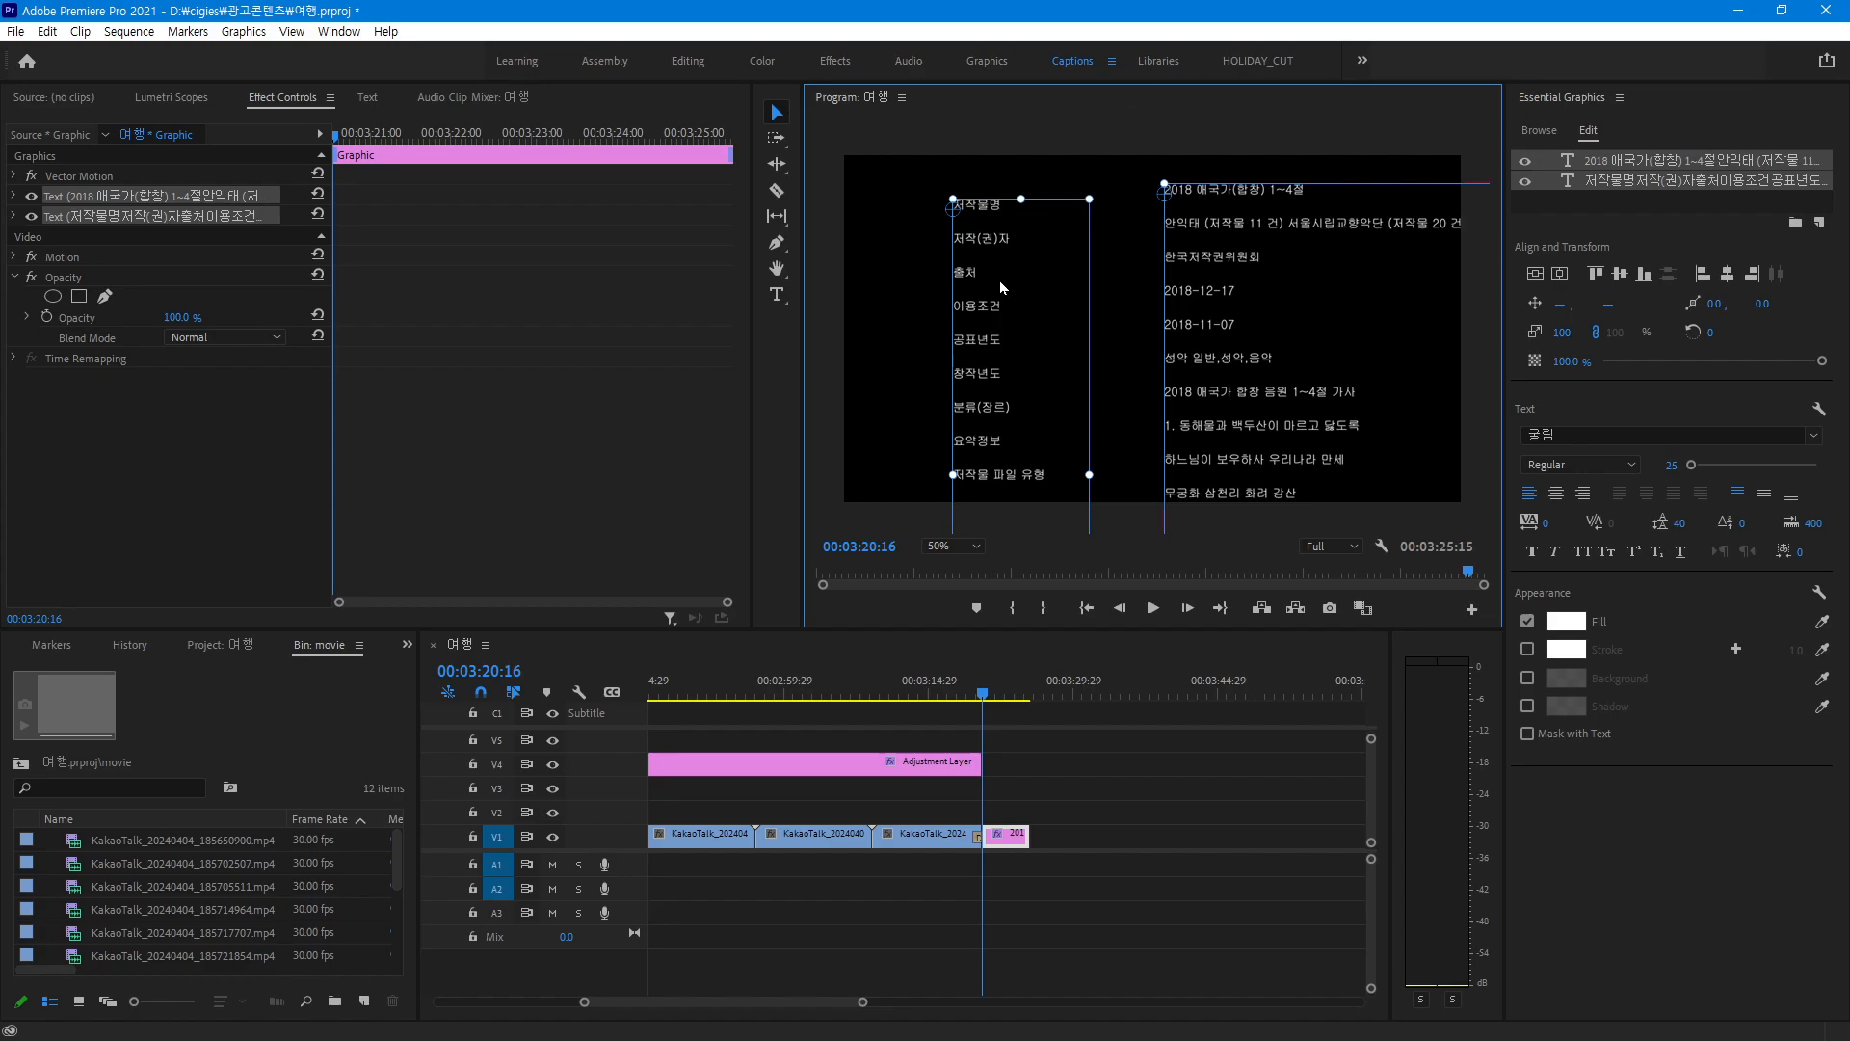
click(906, 241)
click(989, 313)
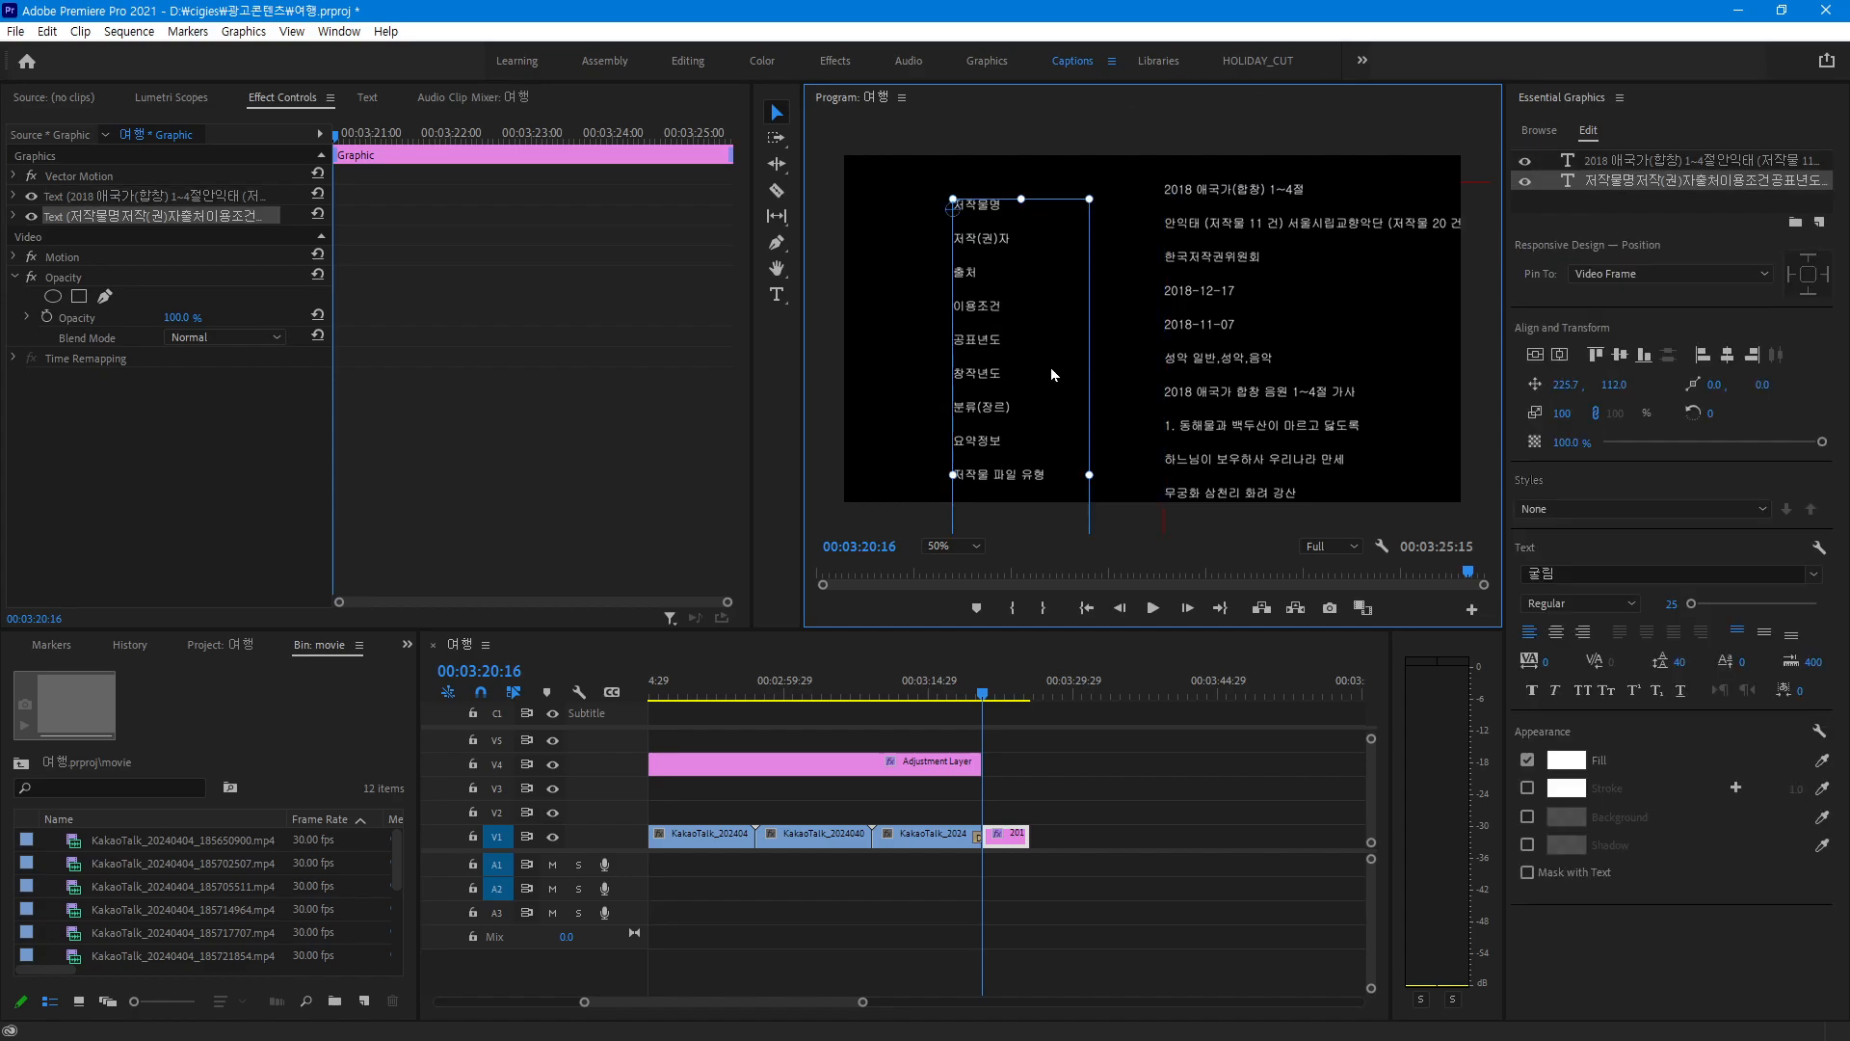
click(1583, 632)
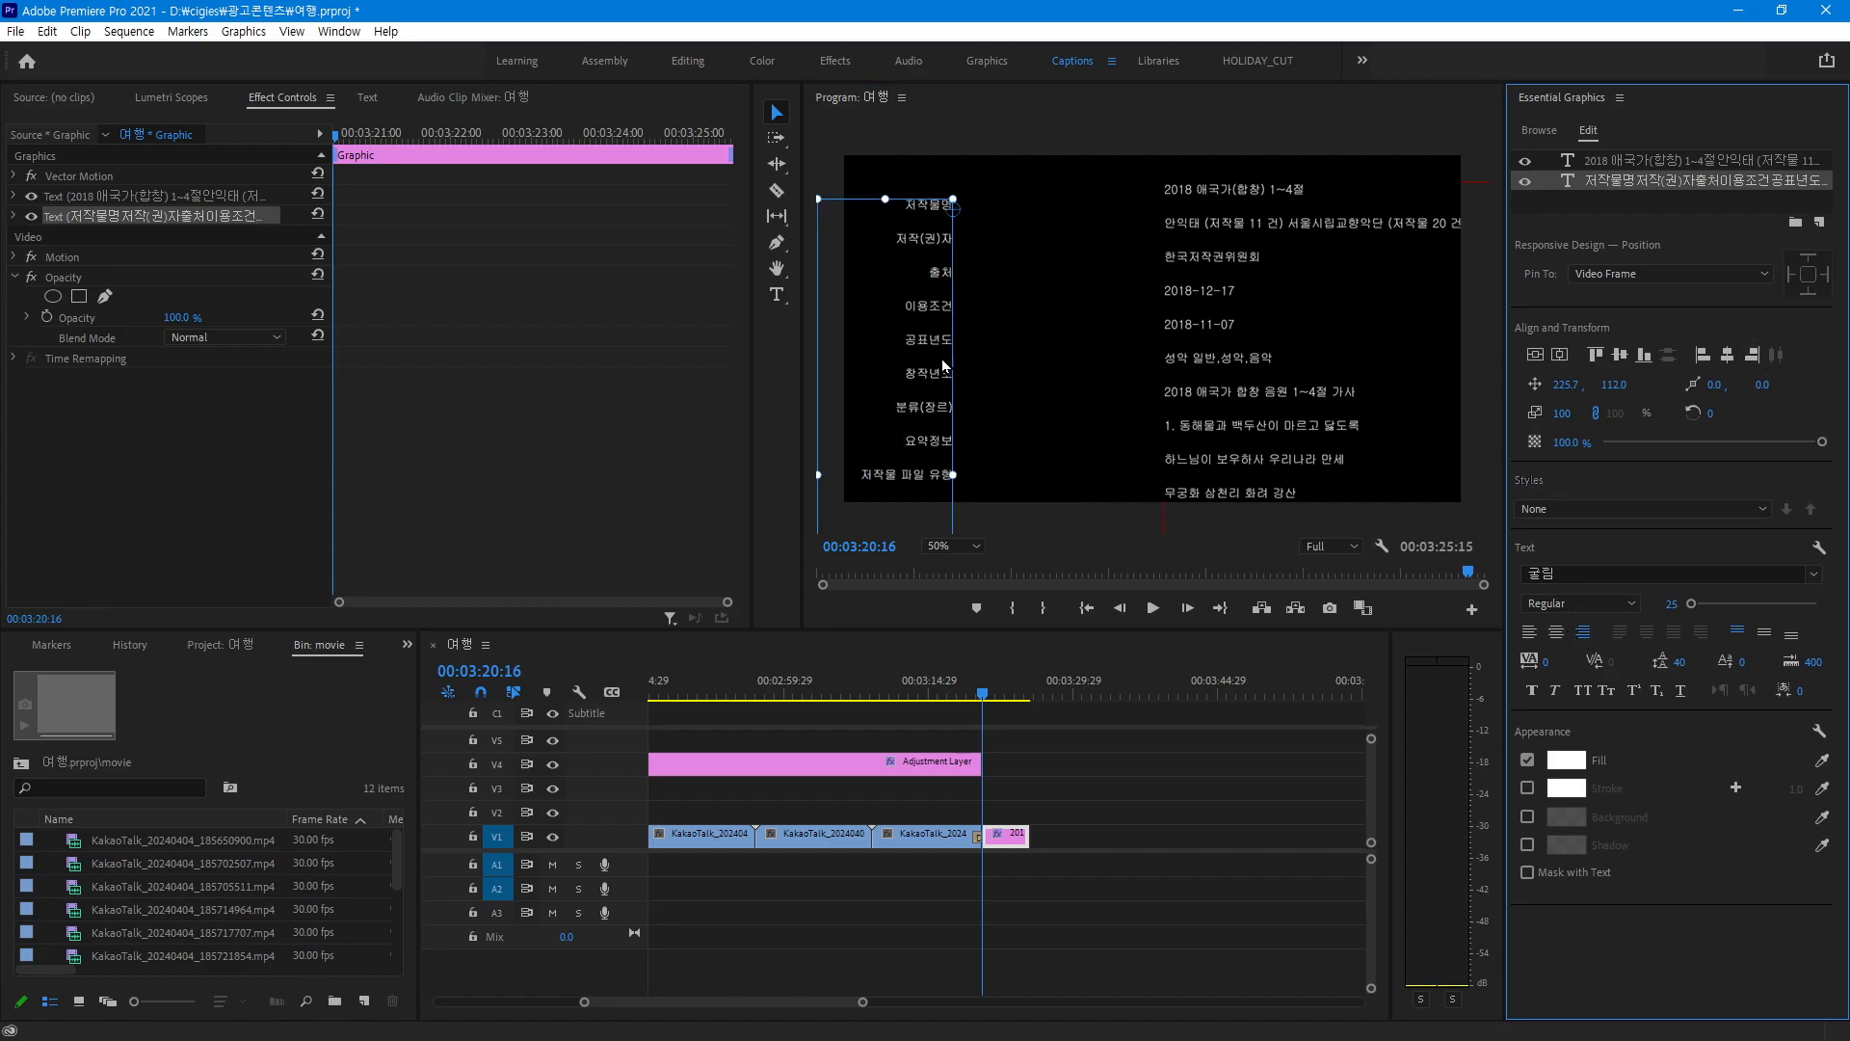
drag(952, 332, 1095, 332)
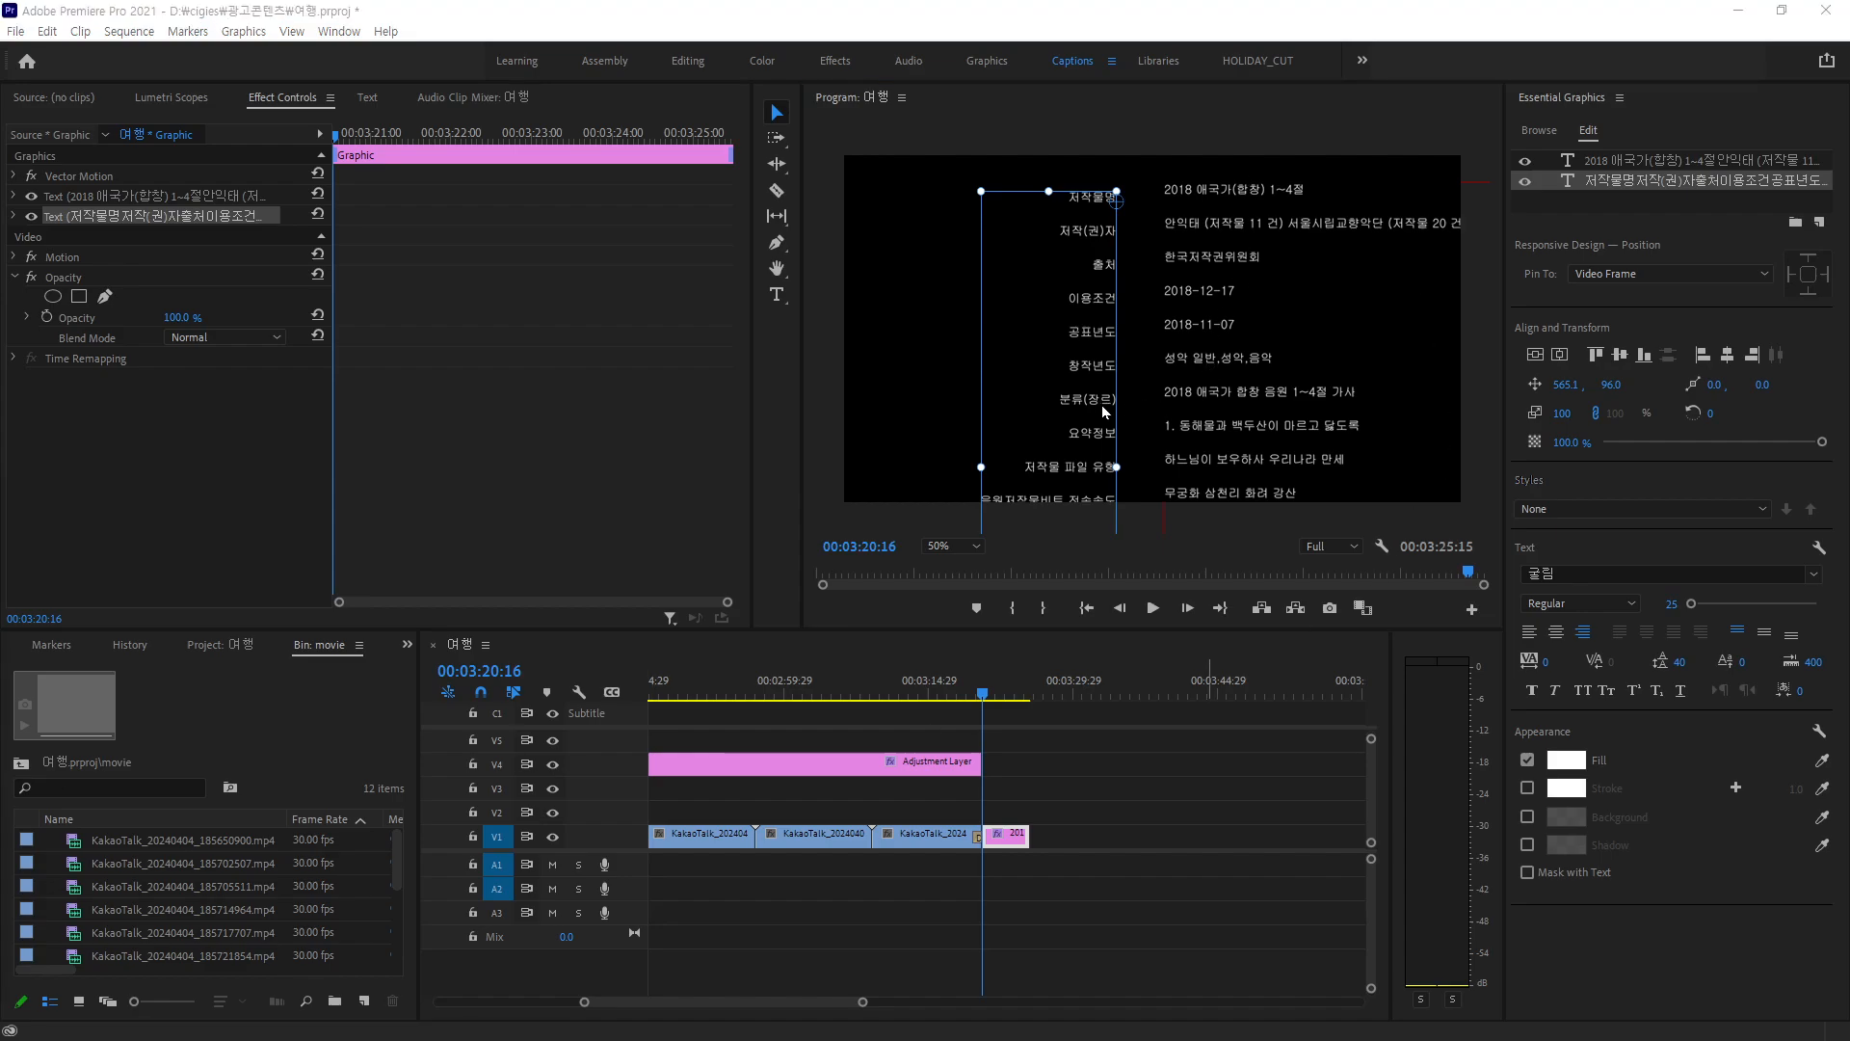
drag(1102, 404, 1118, 466)
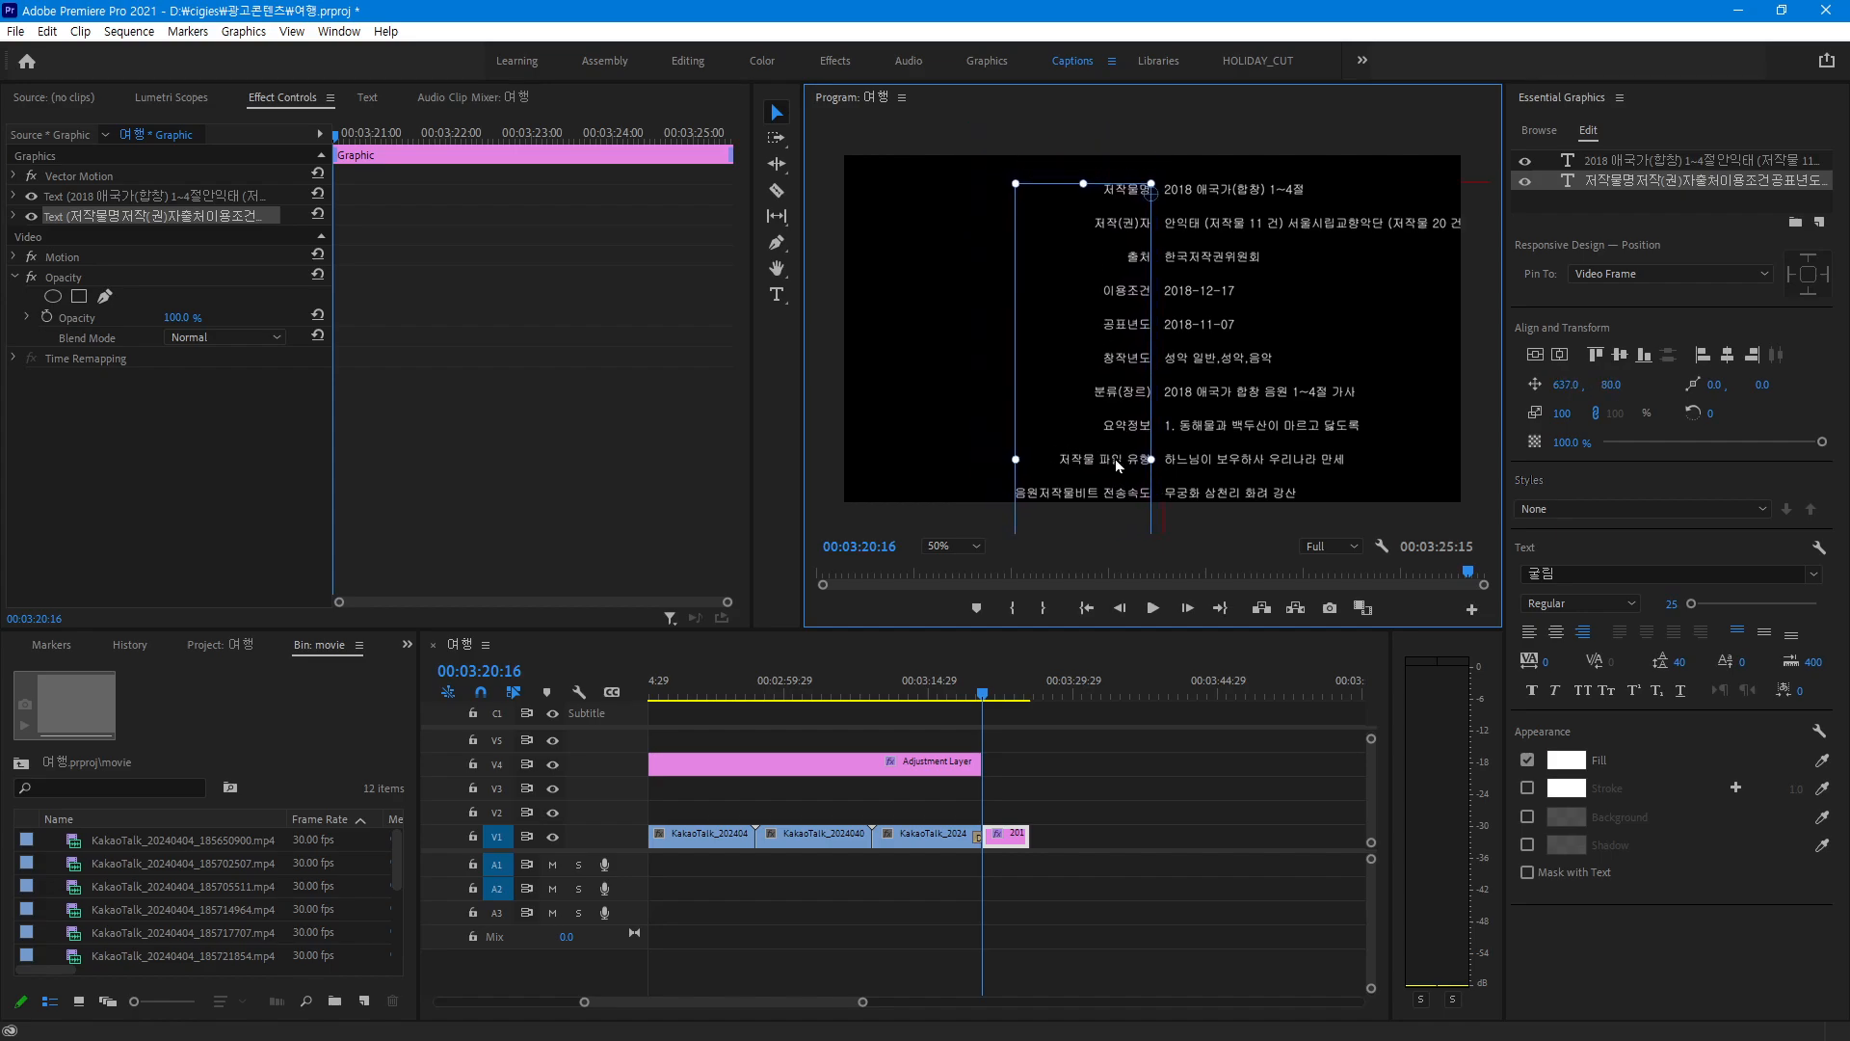
Select both credit columns and move them up together until the labels layer is at about 525, -386
shift+click(1201, 355)
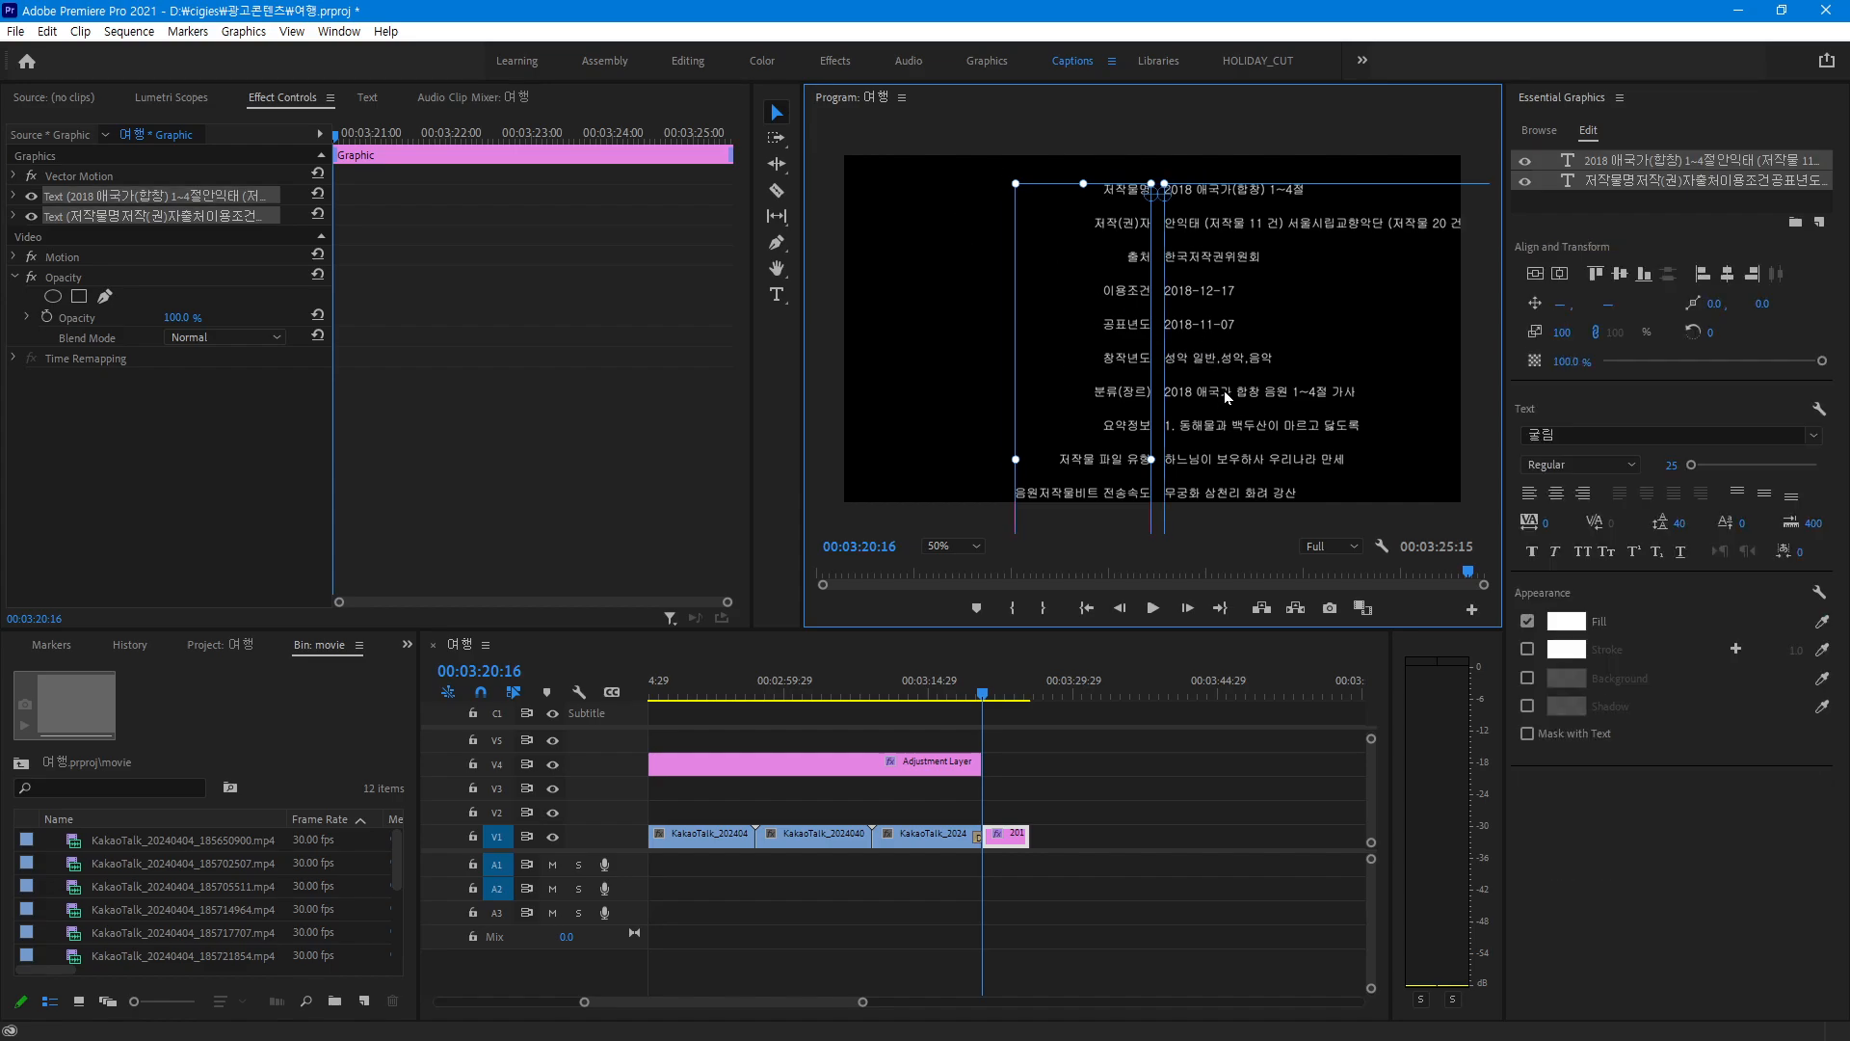
drag(1224, 390, 1164, 376)
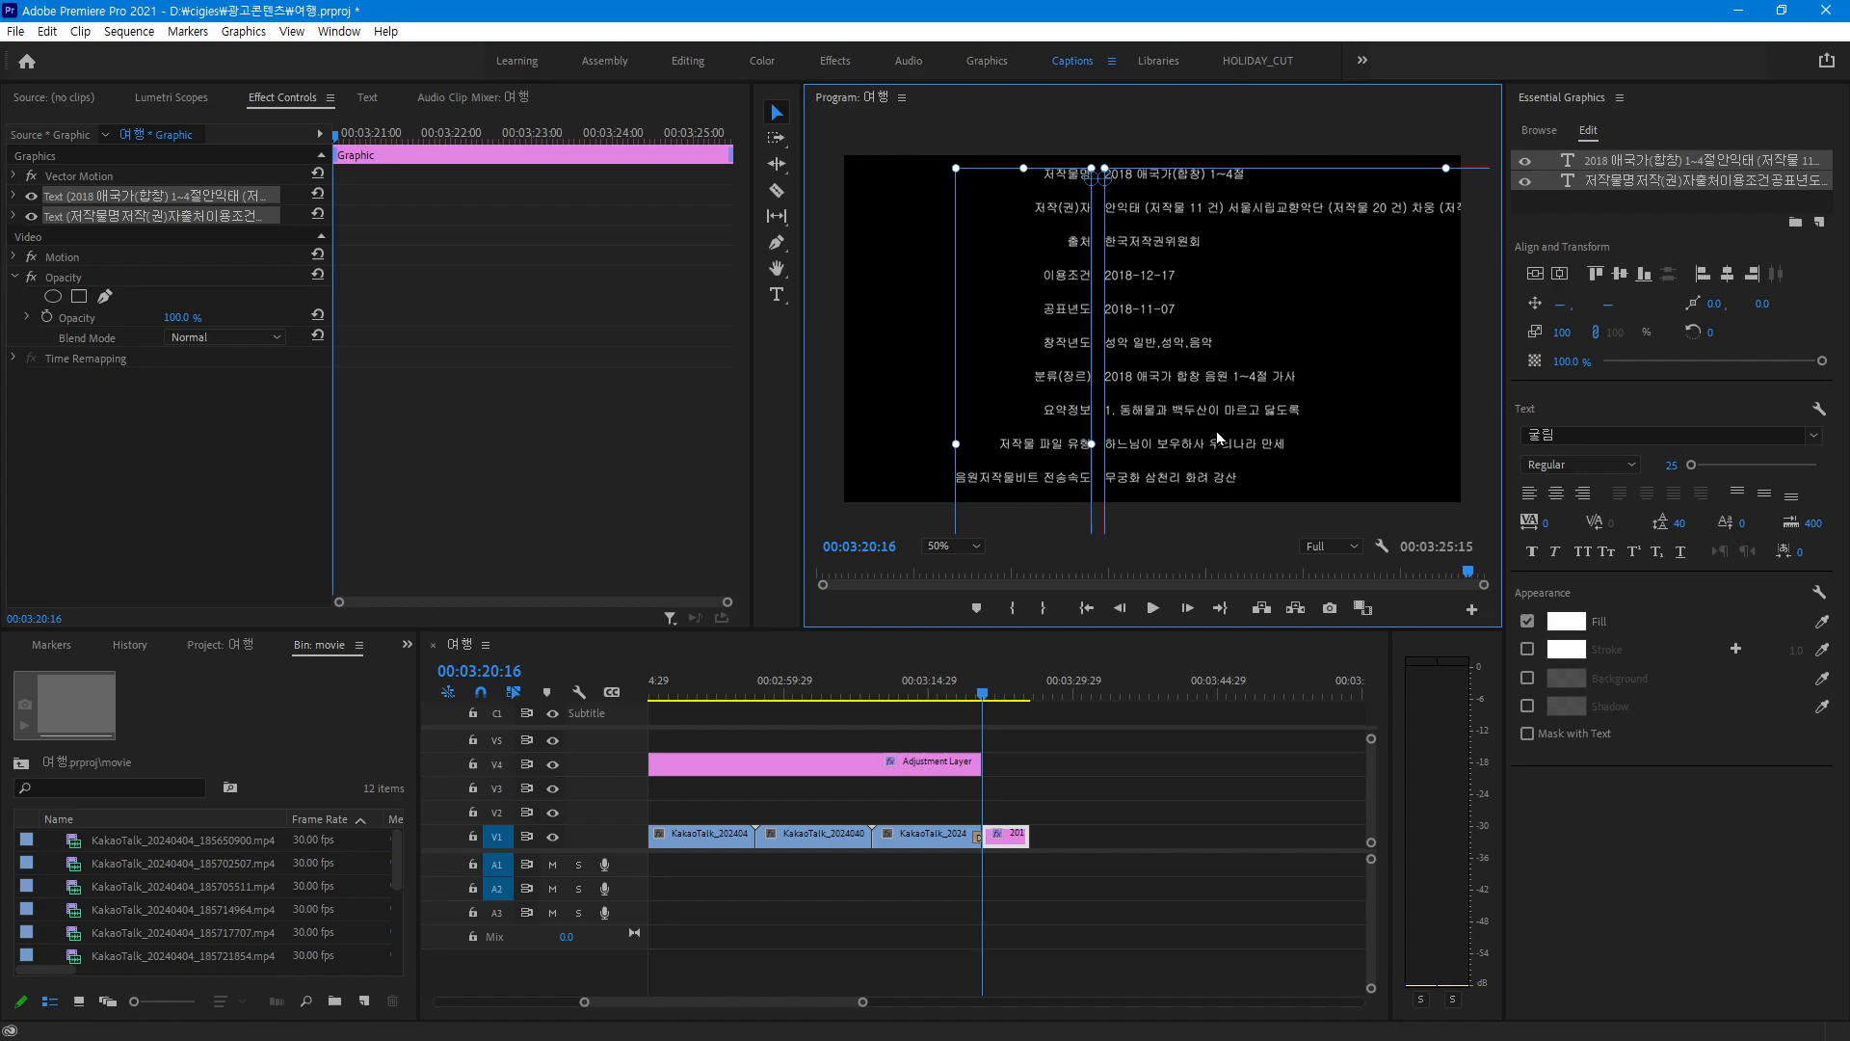
drag(1158, 448, 1165, 239)
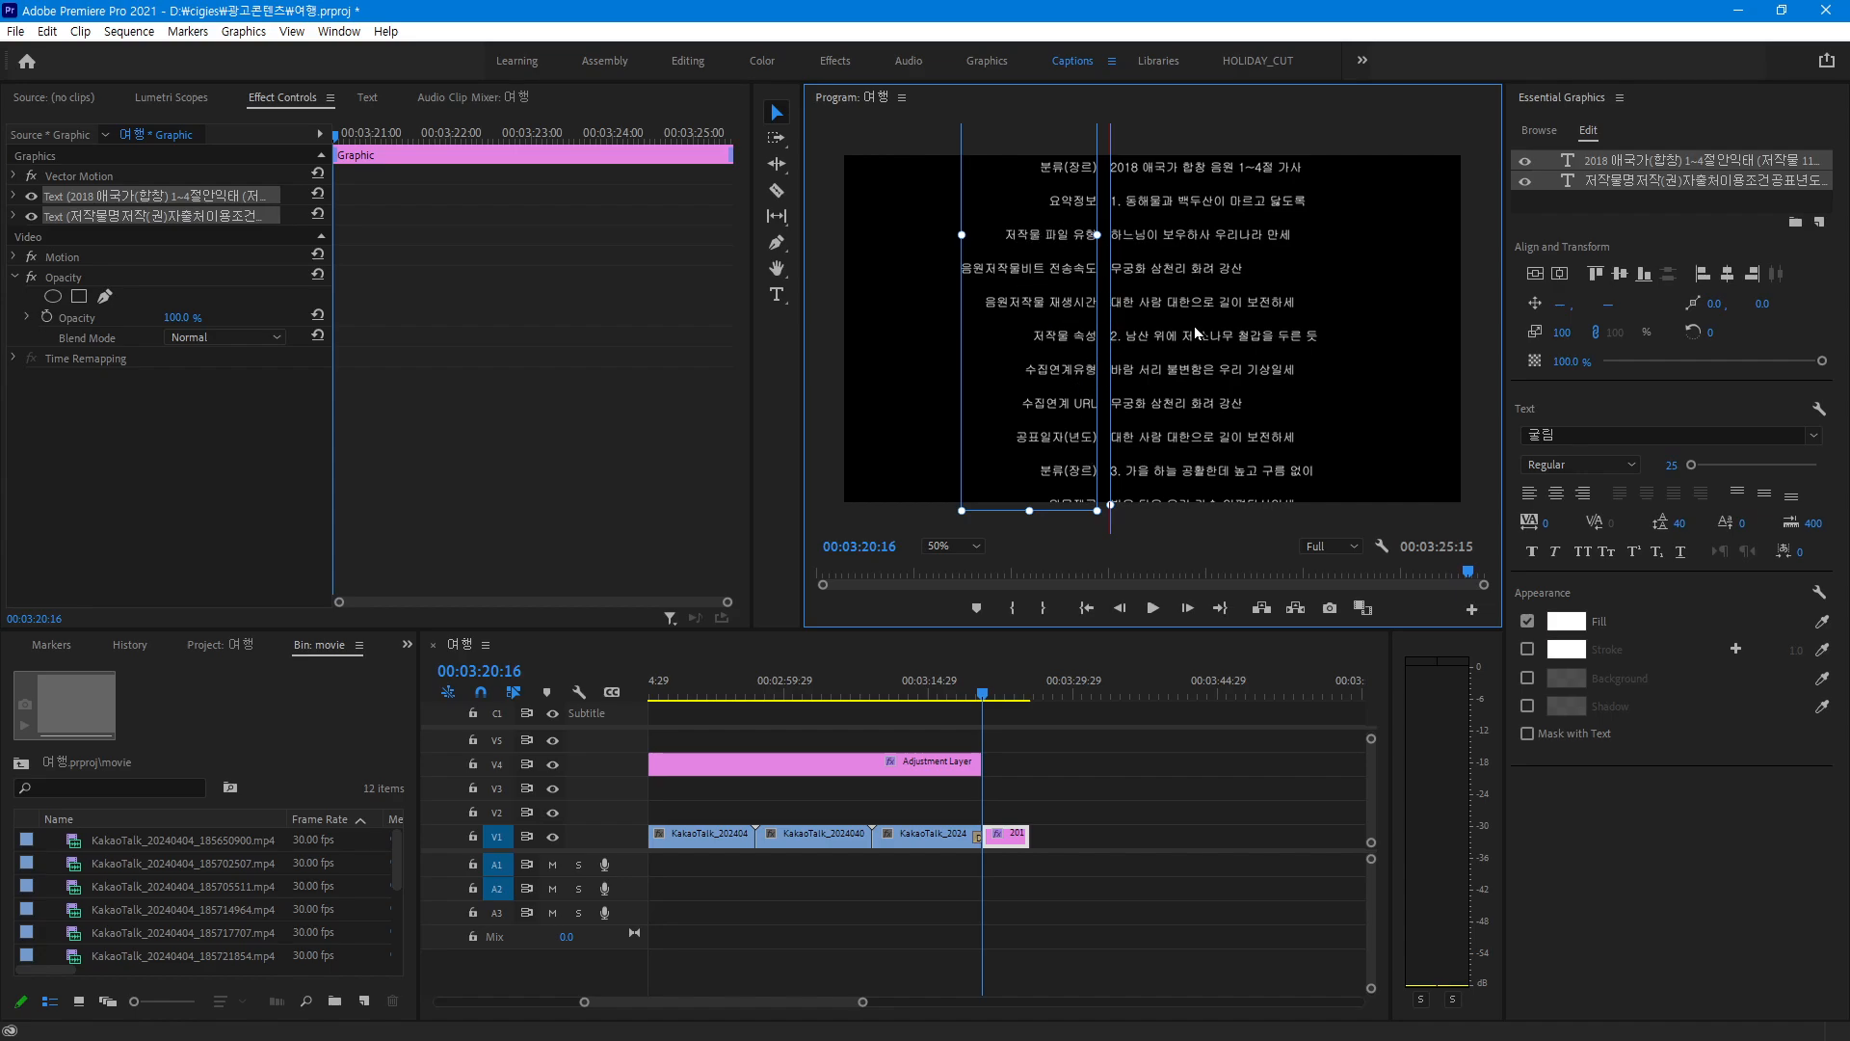
Insert eight blank lines in the credit labels before "저작물 파일 유형" to leave room for the lyrics
click(923, 236)
click(1045, 239)
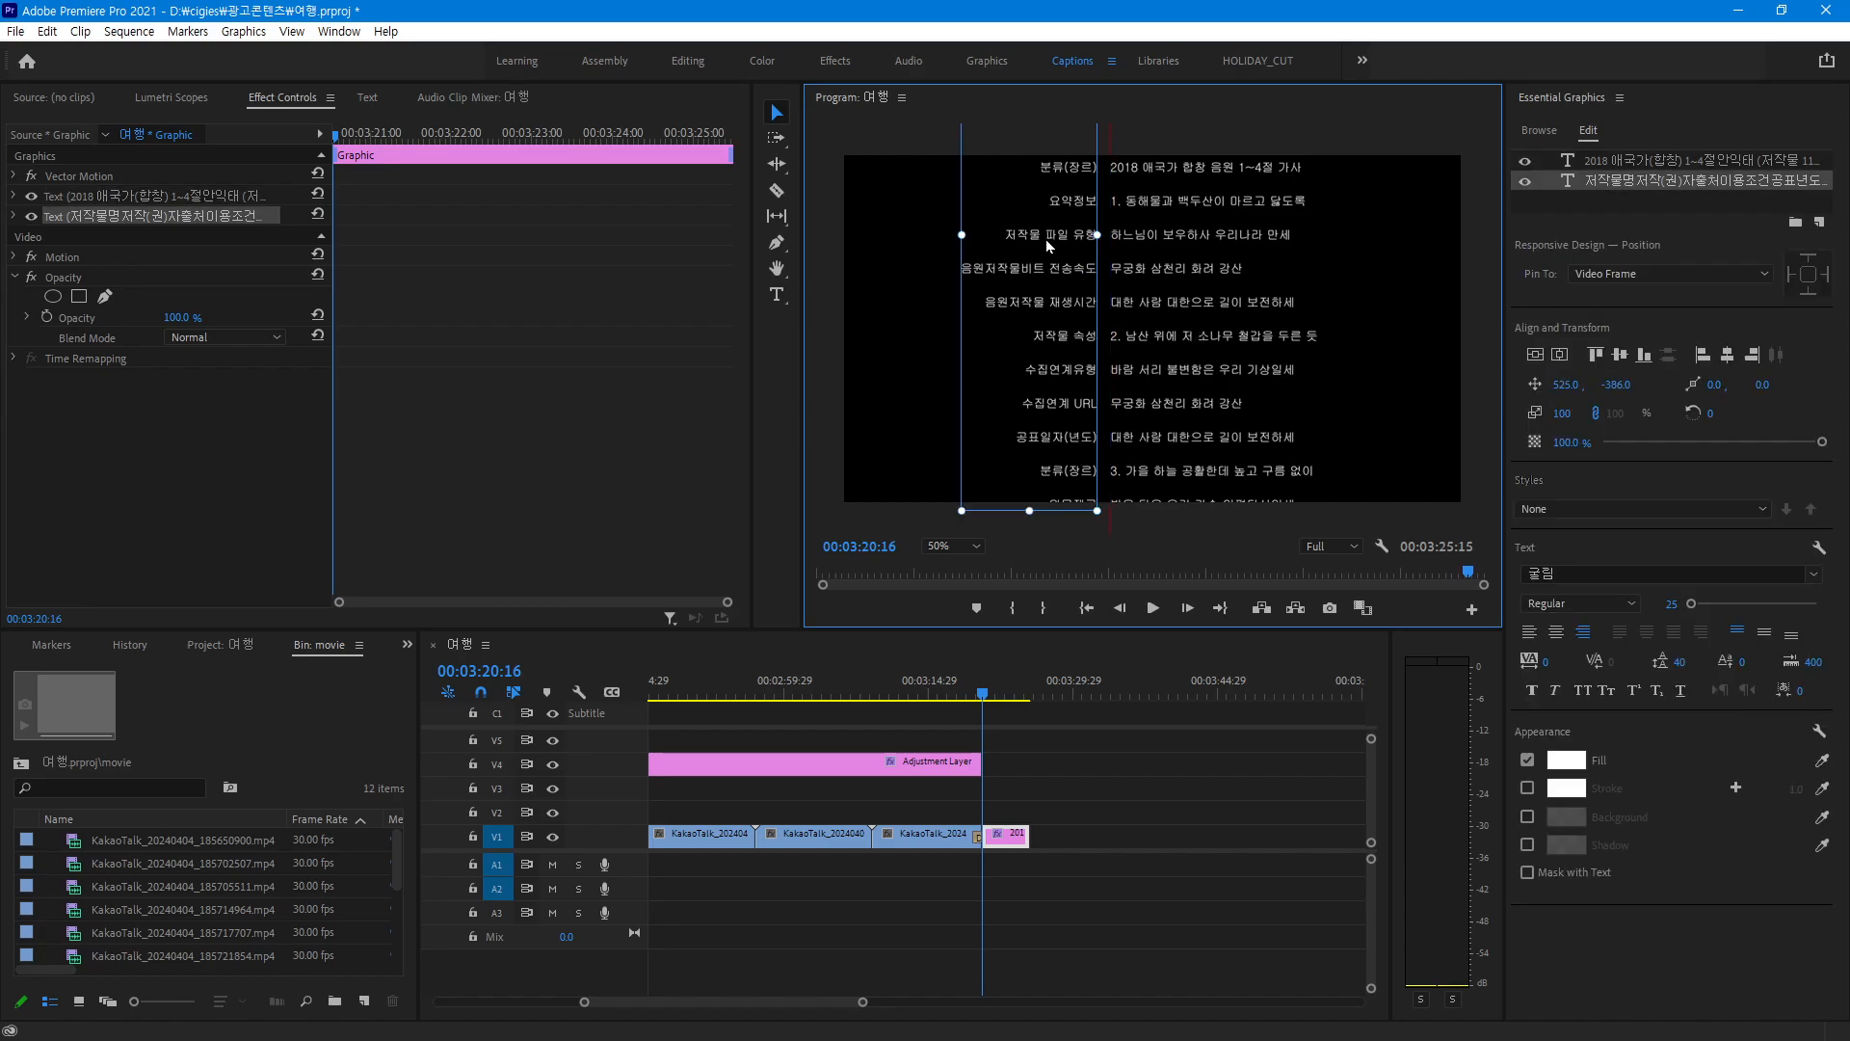
double_click(1073, 231)
click(1081, 232)
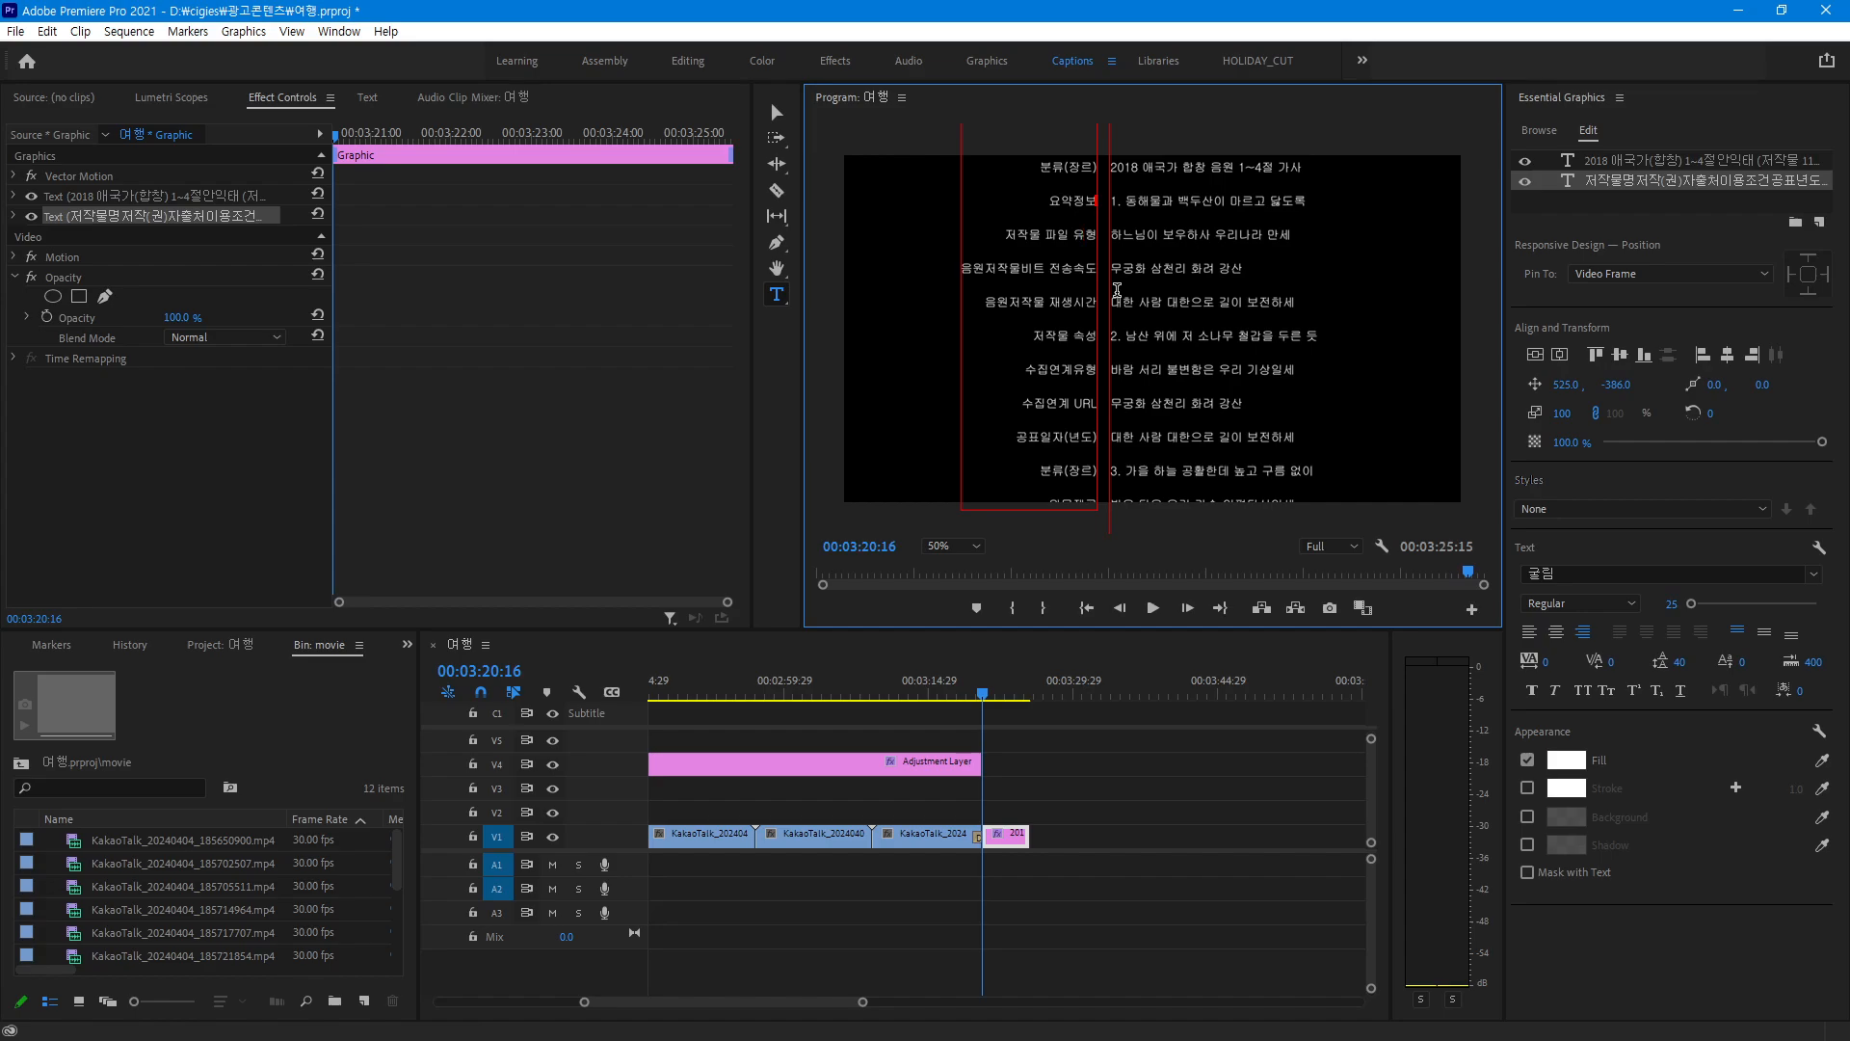
key(Return)
key(Return)
key(Return)
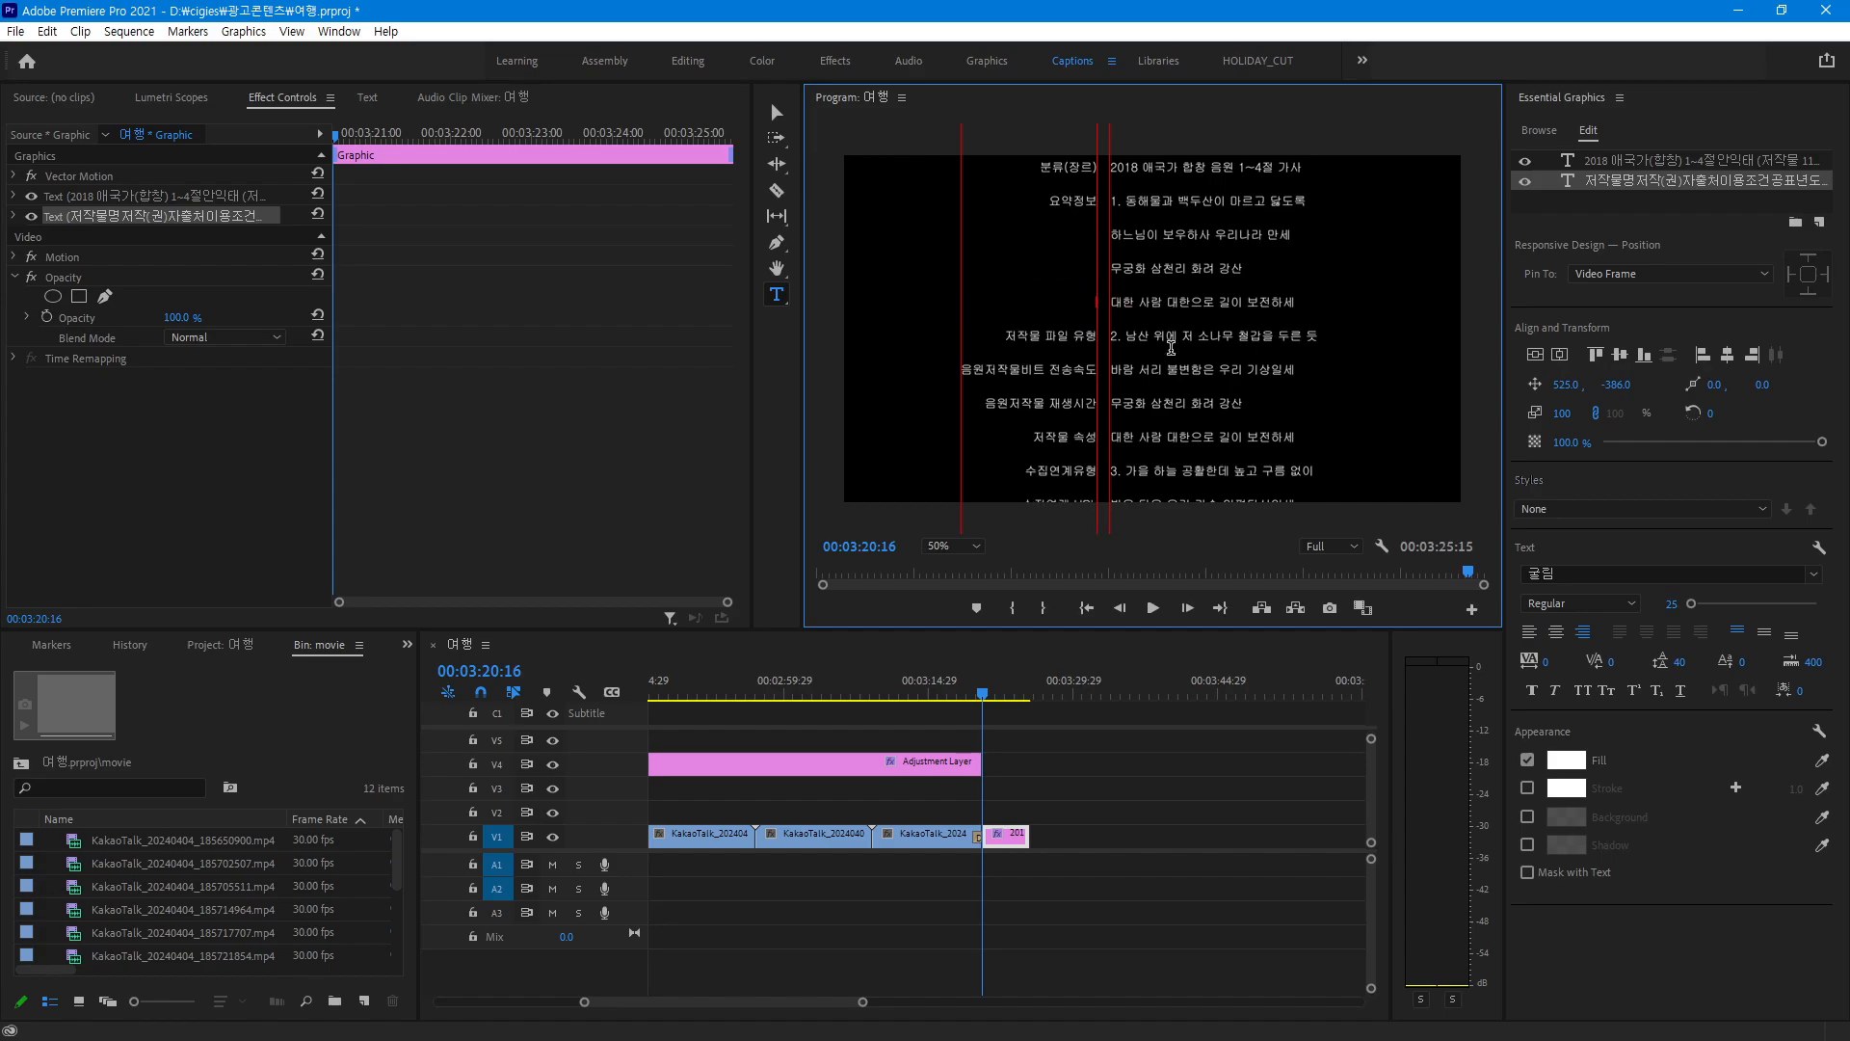
key(Return)
key(Return)
key(Return)
key(Return)
key(Return)
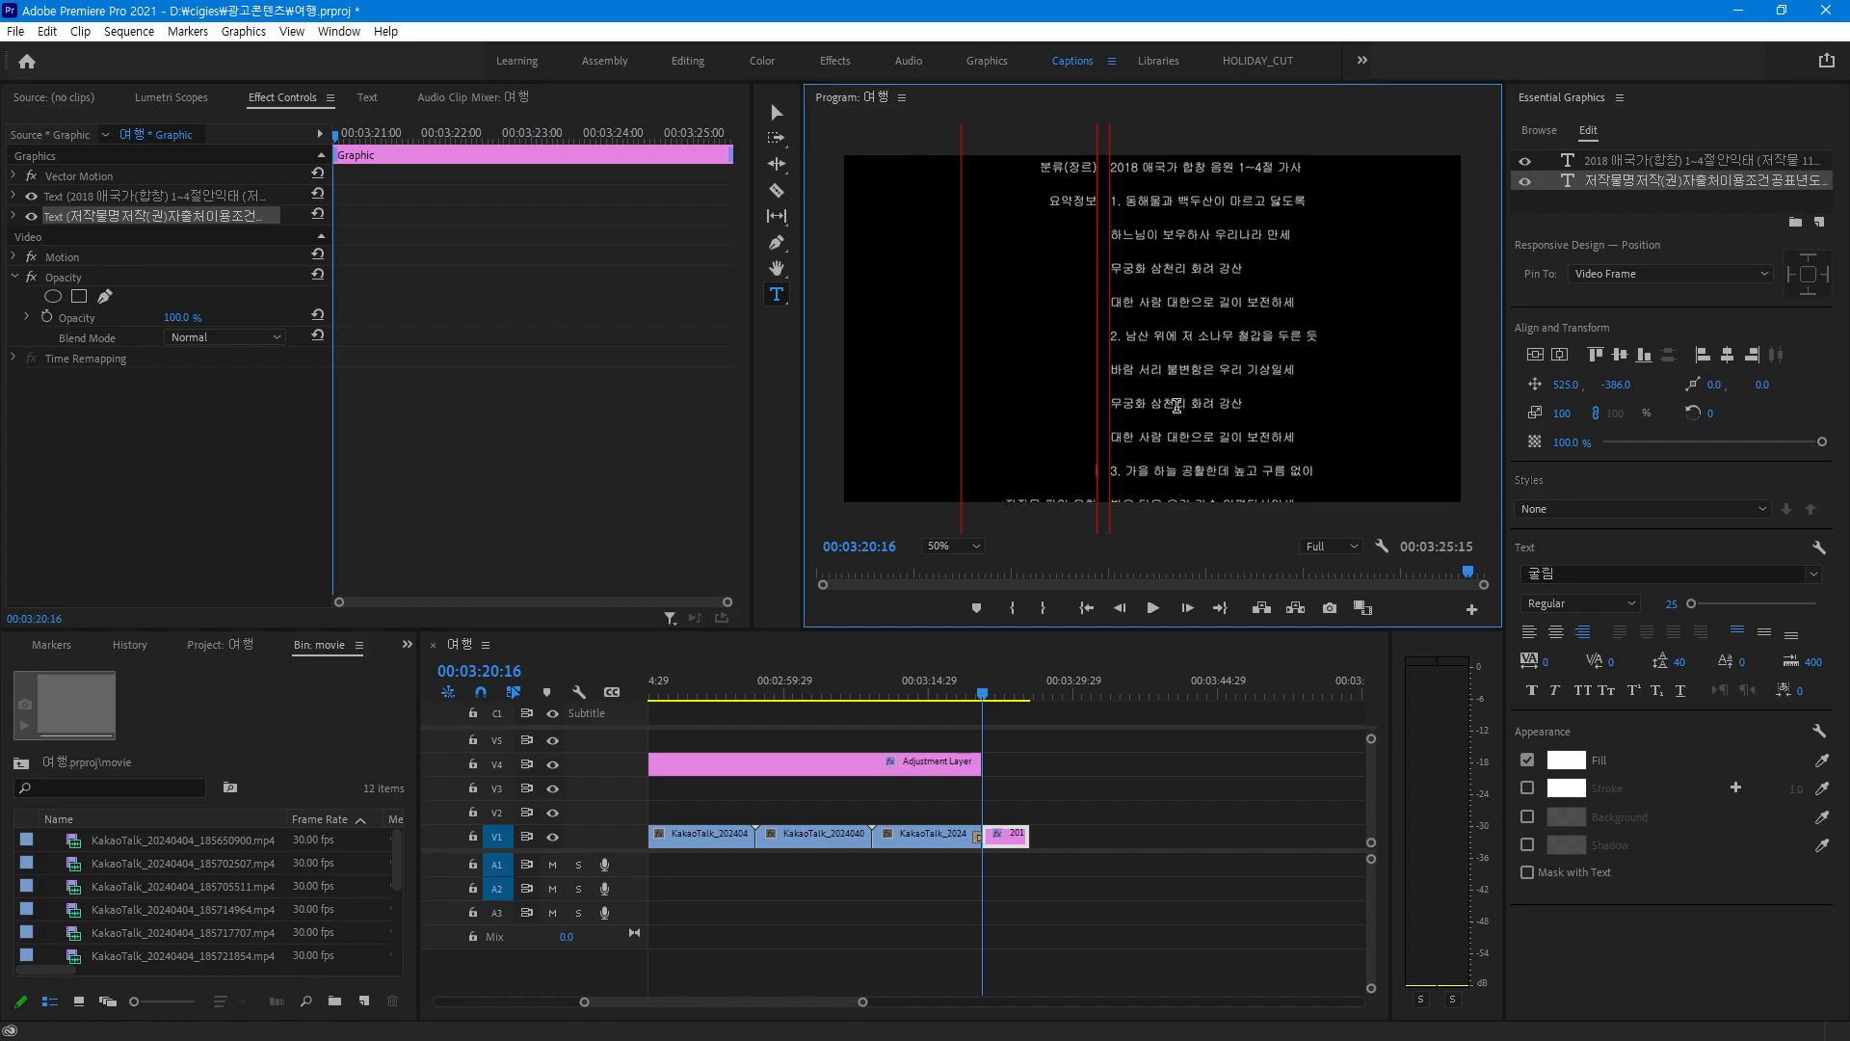
click(776, 112)
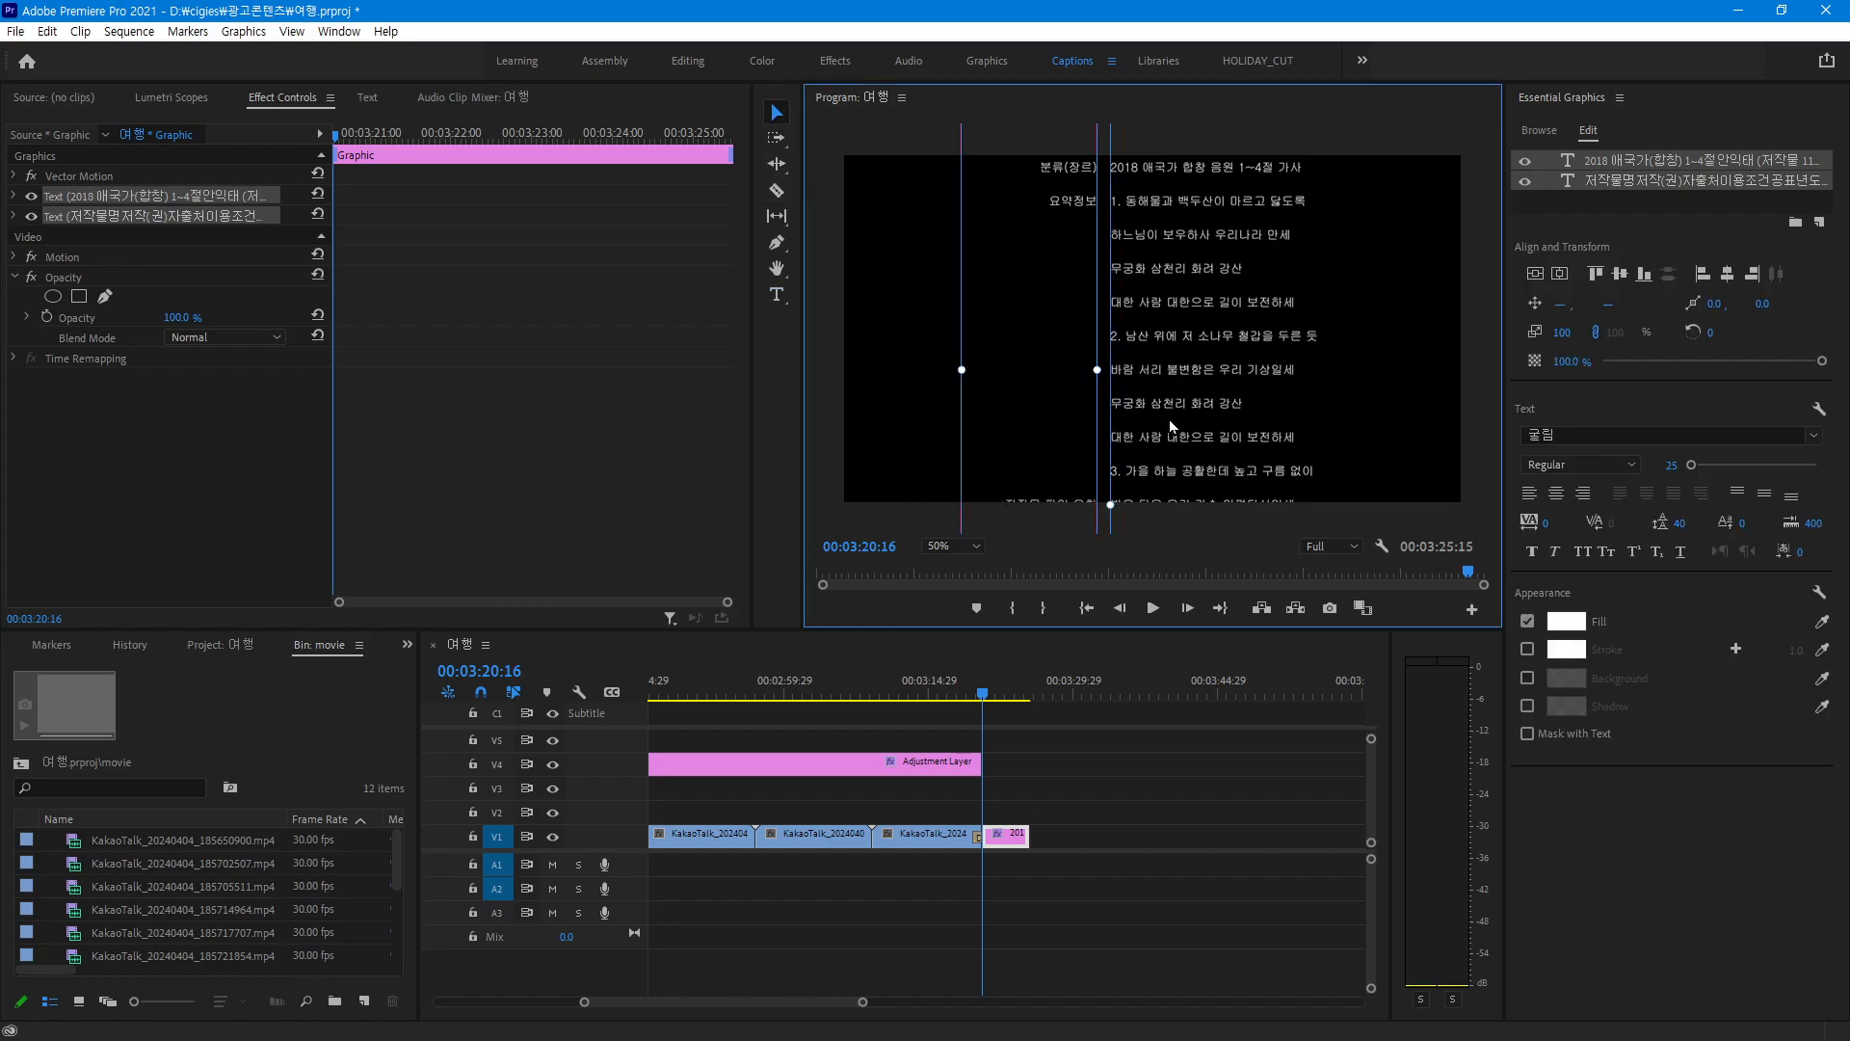
Move both columns further up and insert seven more blank lines before "저작물 파일 유형" so that it lines up with "183 kbps"
scroll(1170, 419, down, 10)
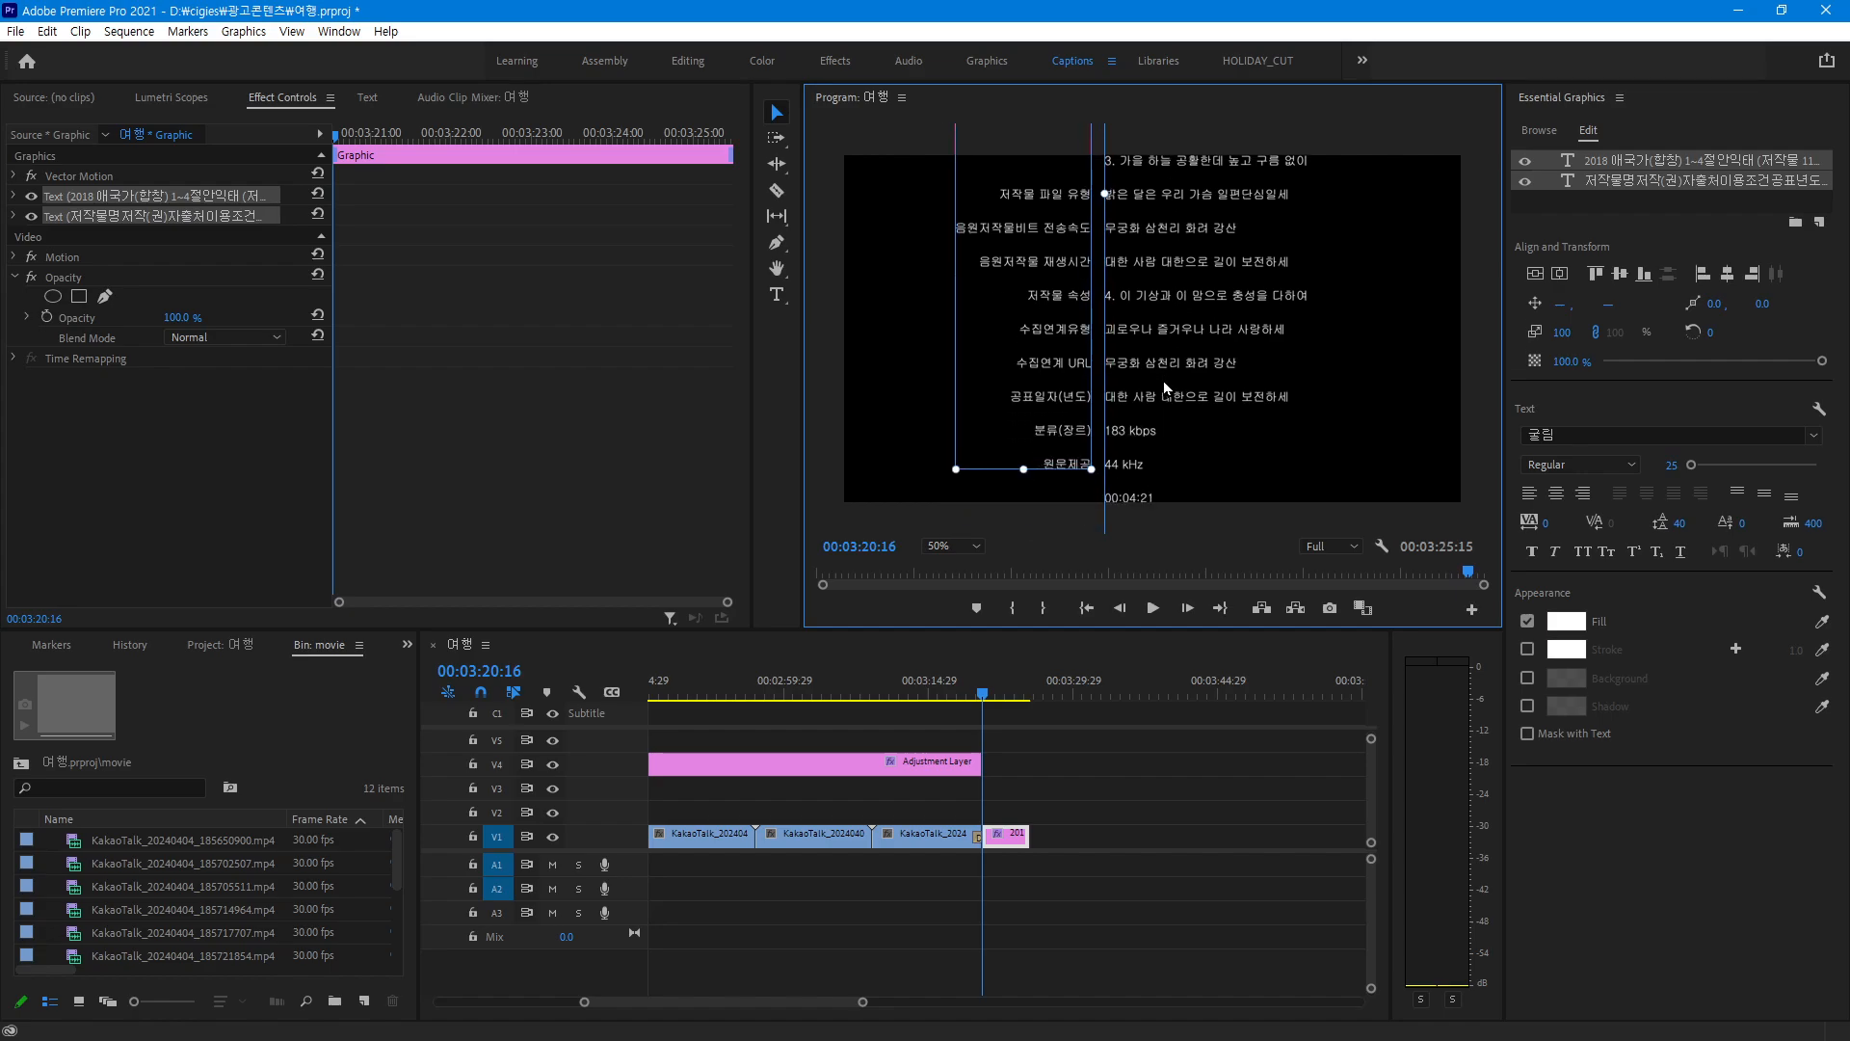
scroll(1164, 386, up, 1)
double_click(1072, 205)
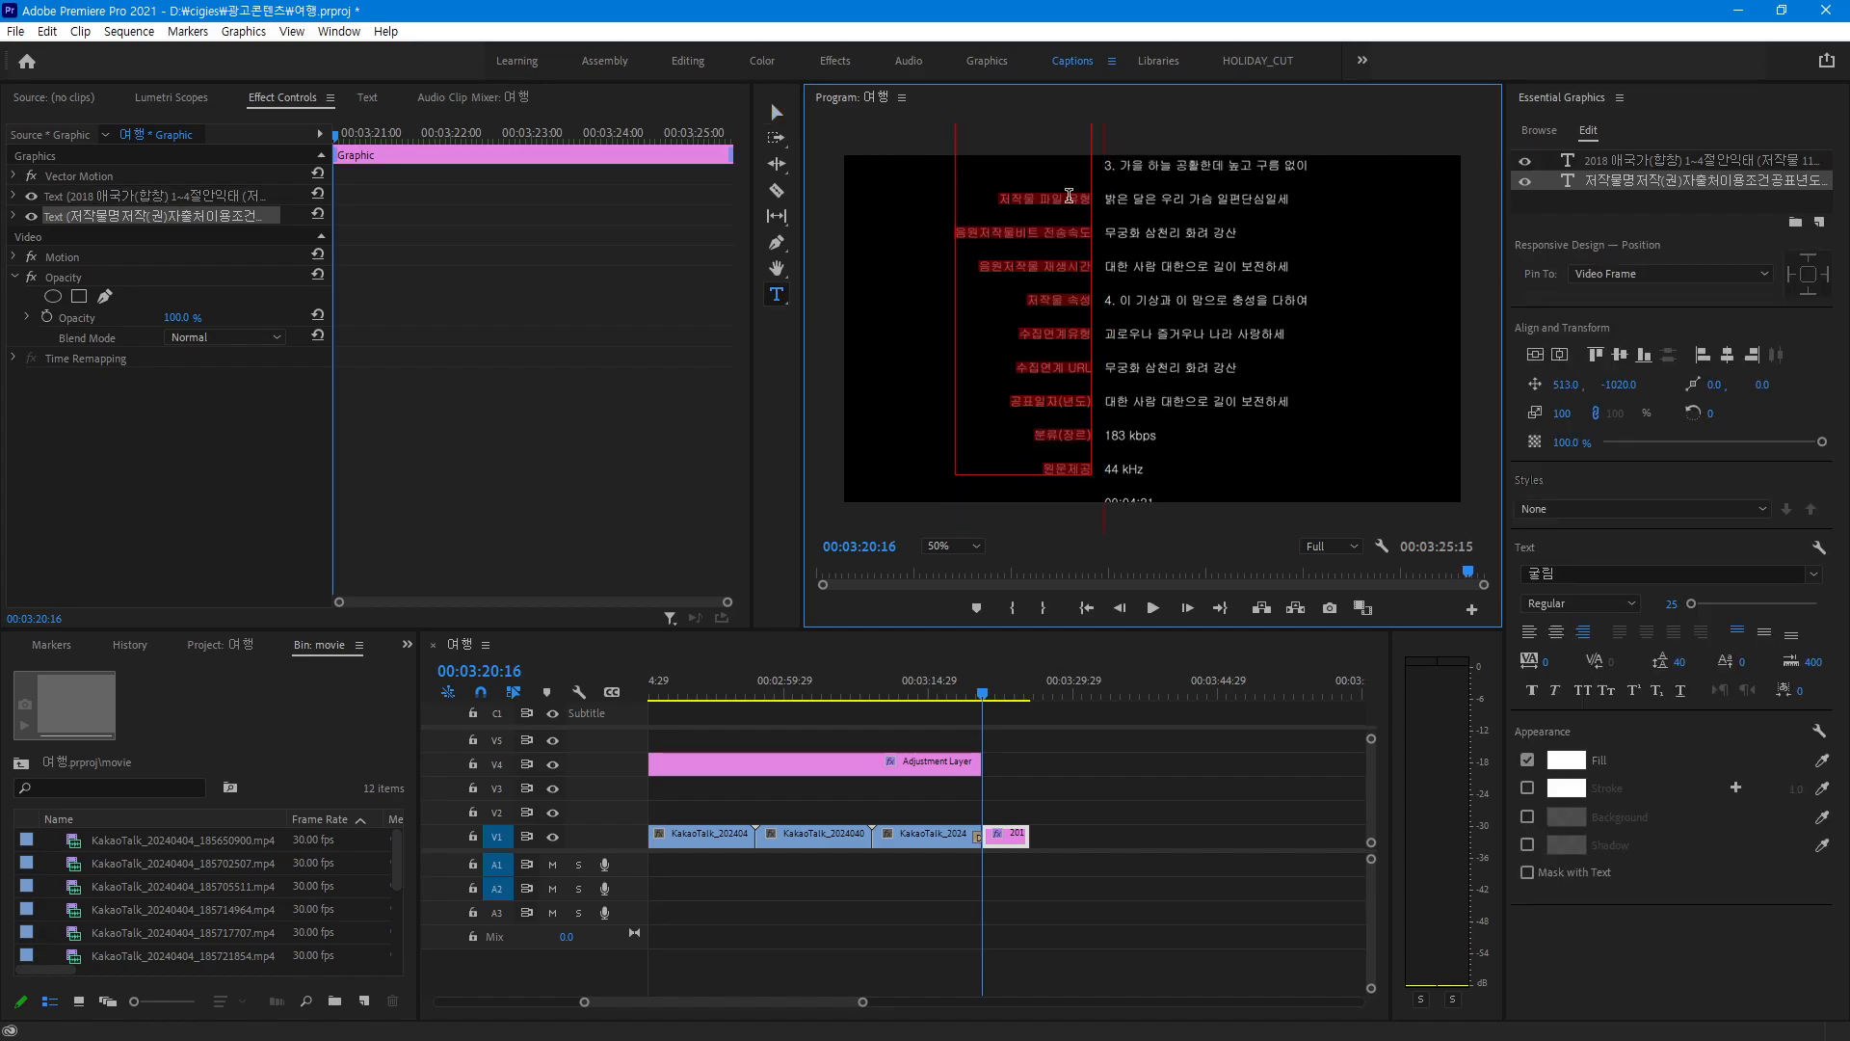
click(1084, 204)
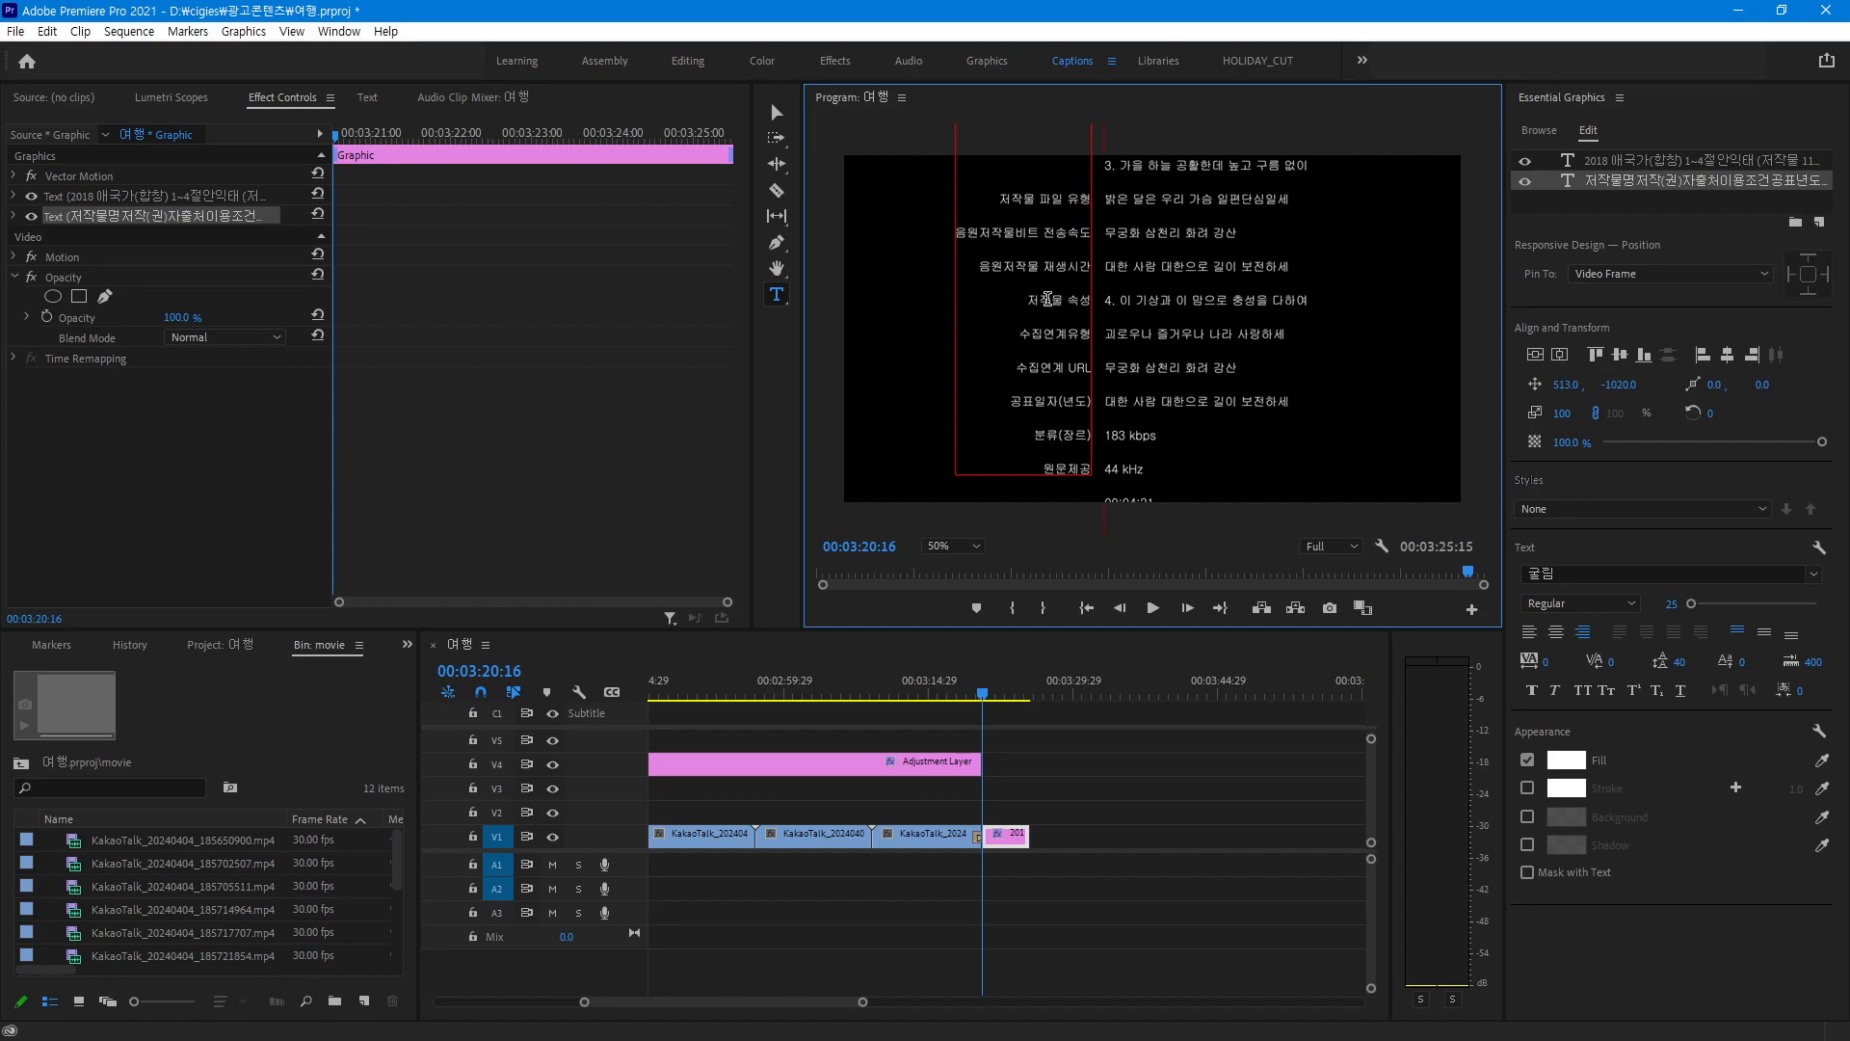
key(Return)
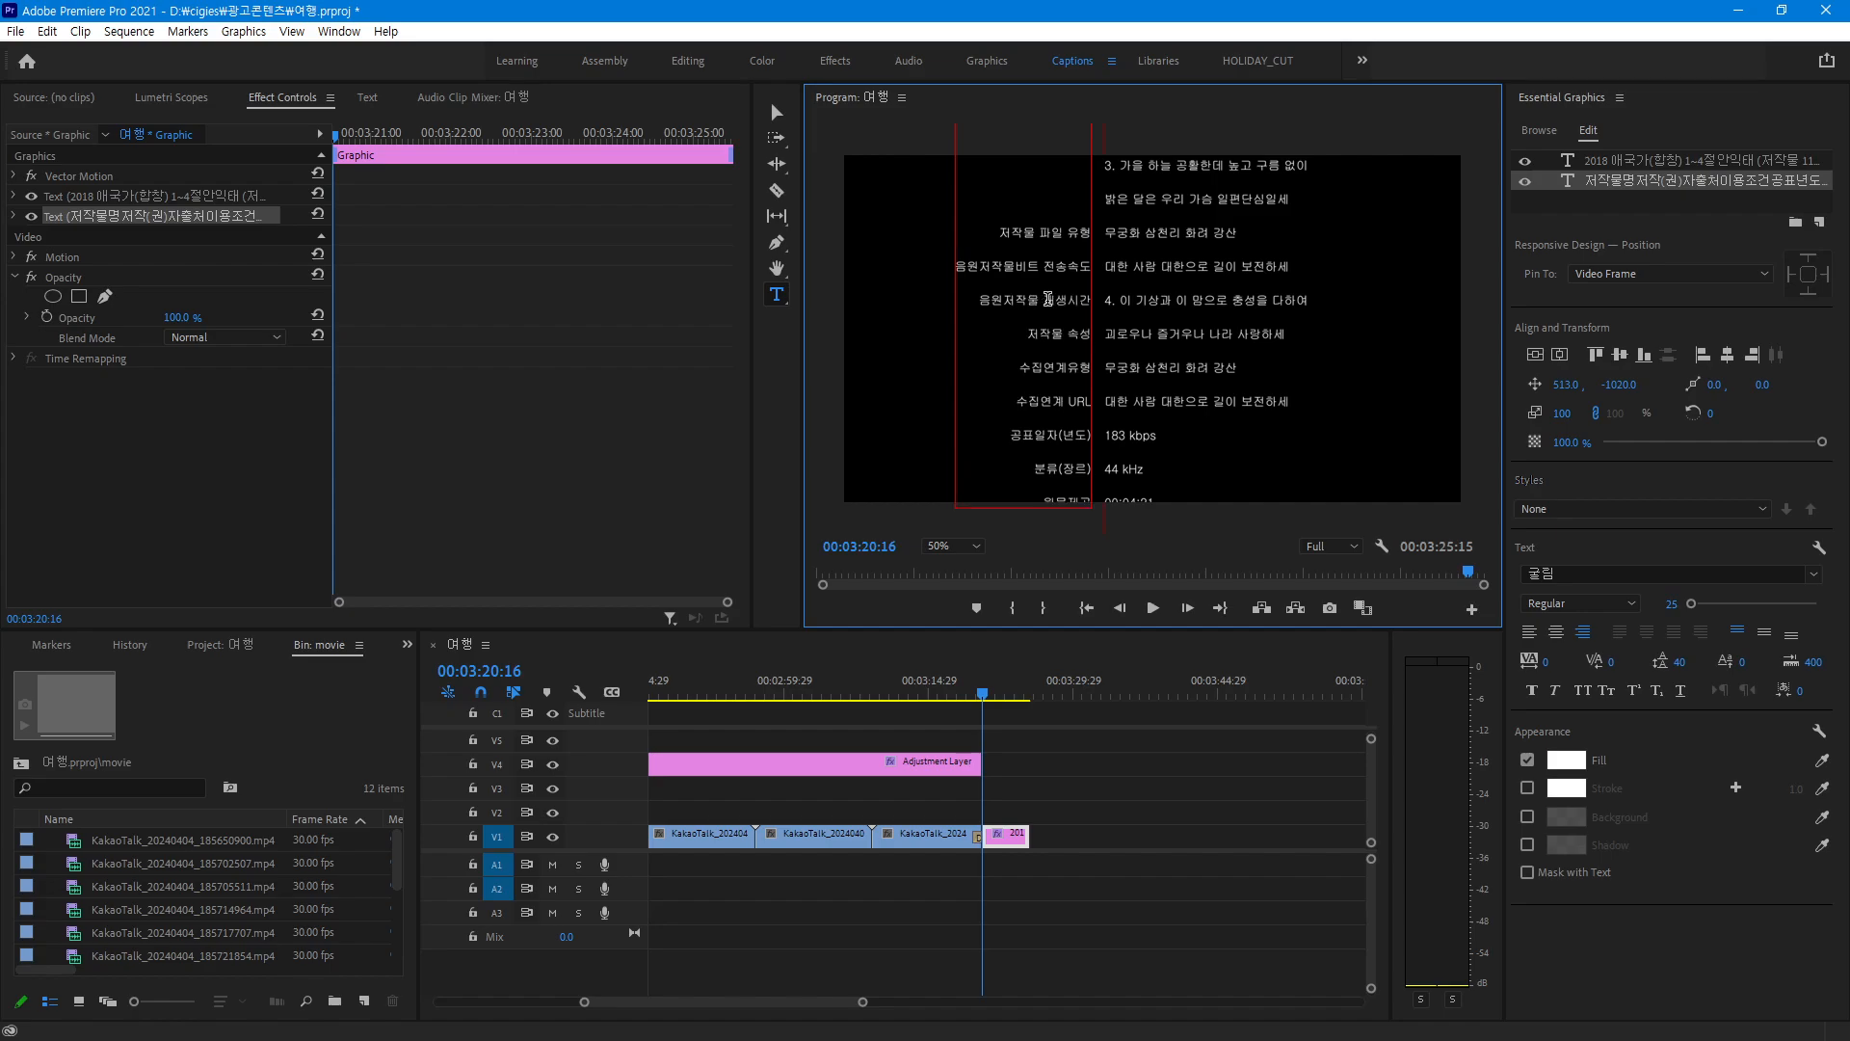
key(Return)
key(Return)
key(Return)
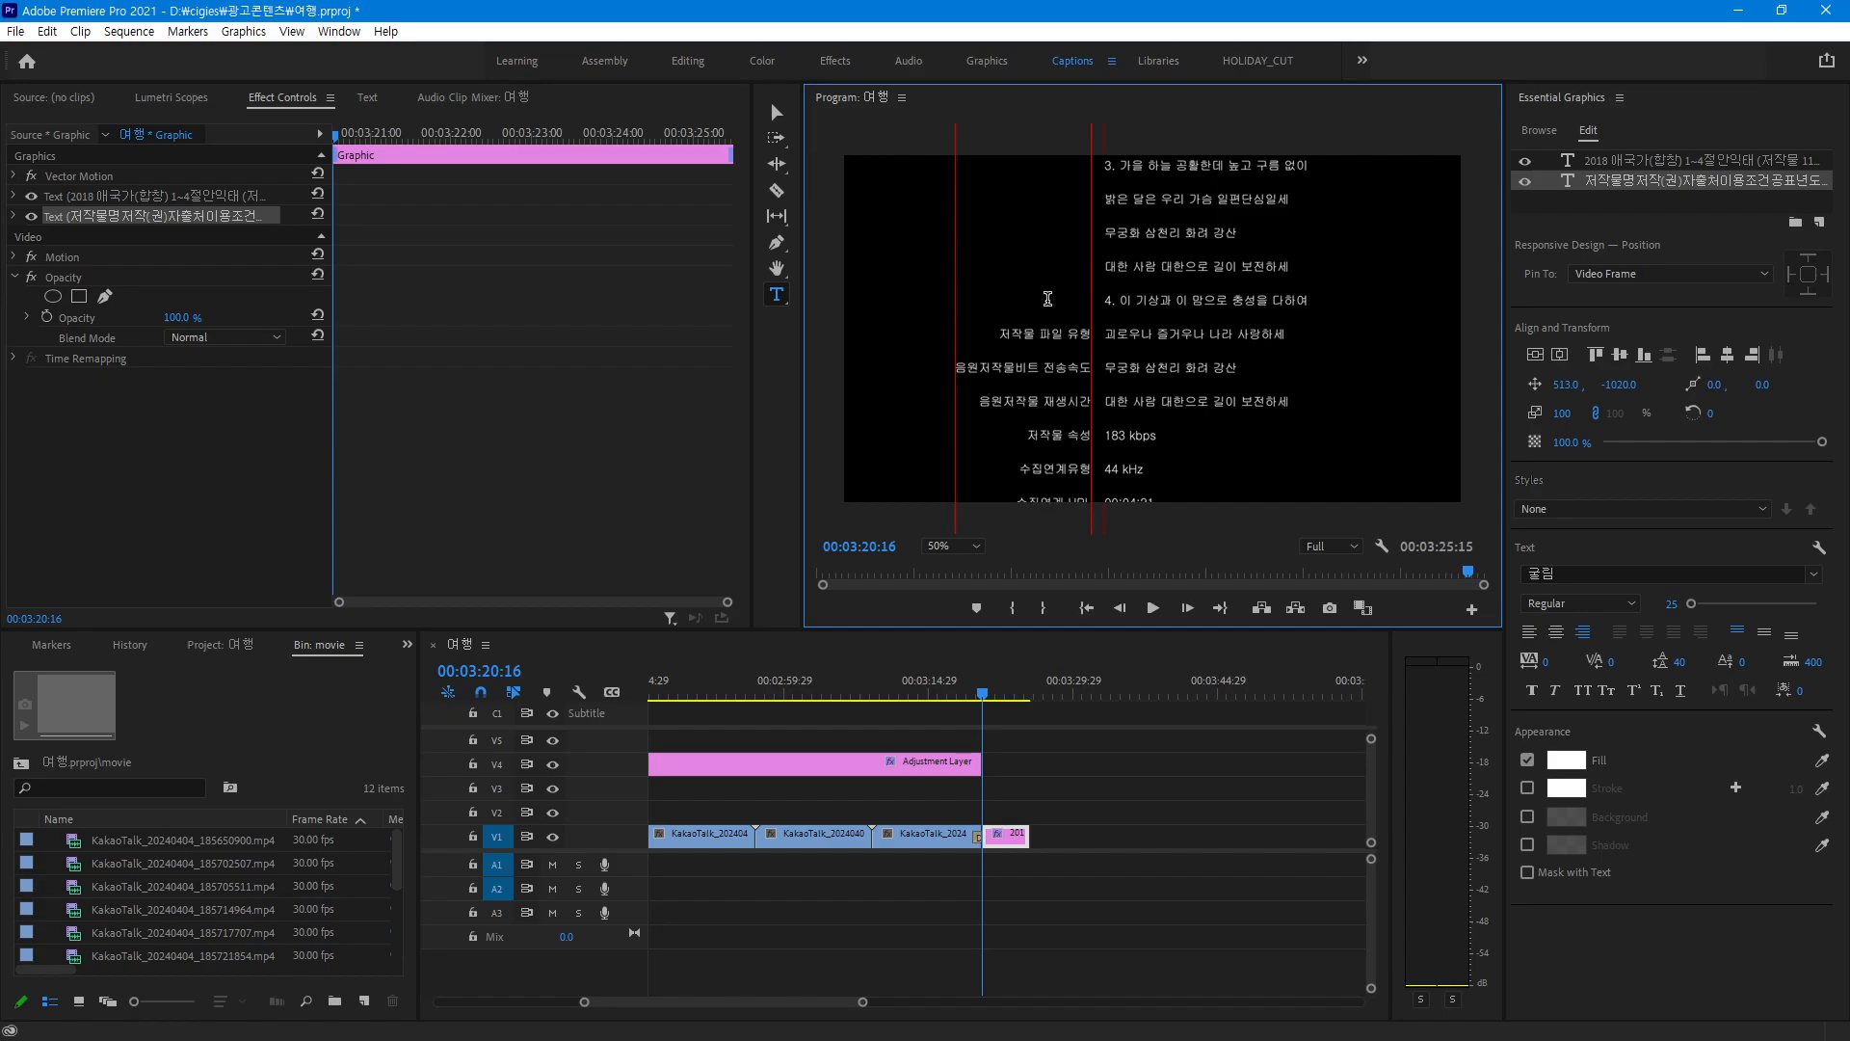
key(Return)
key(Return)
key(Return)
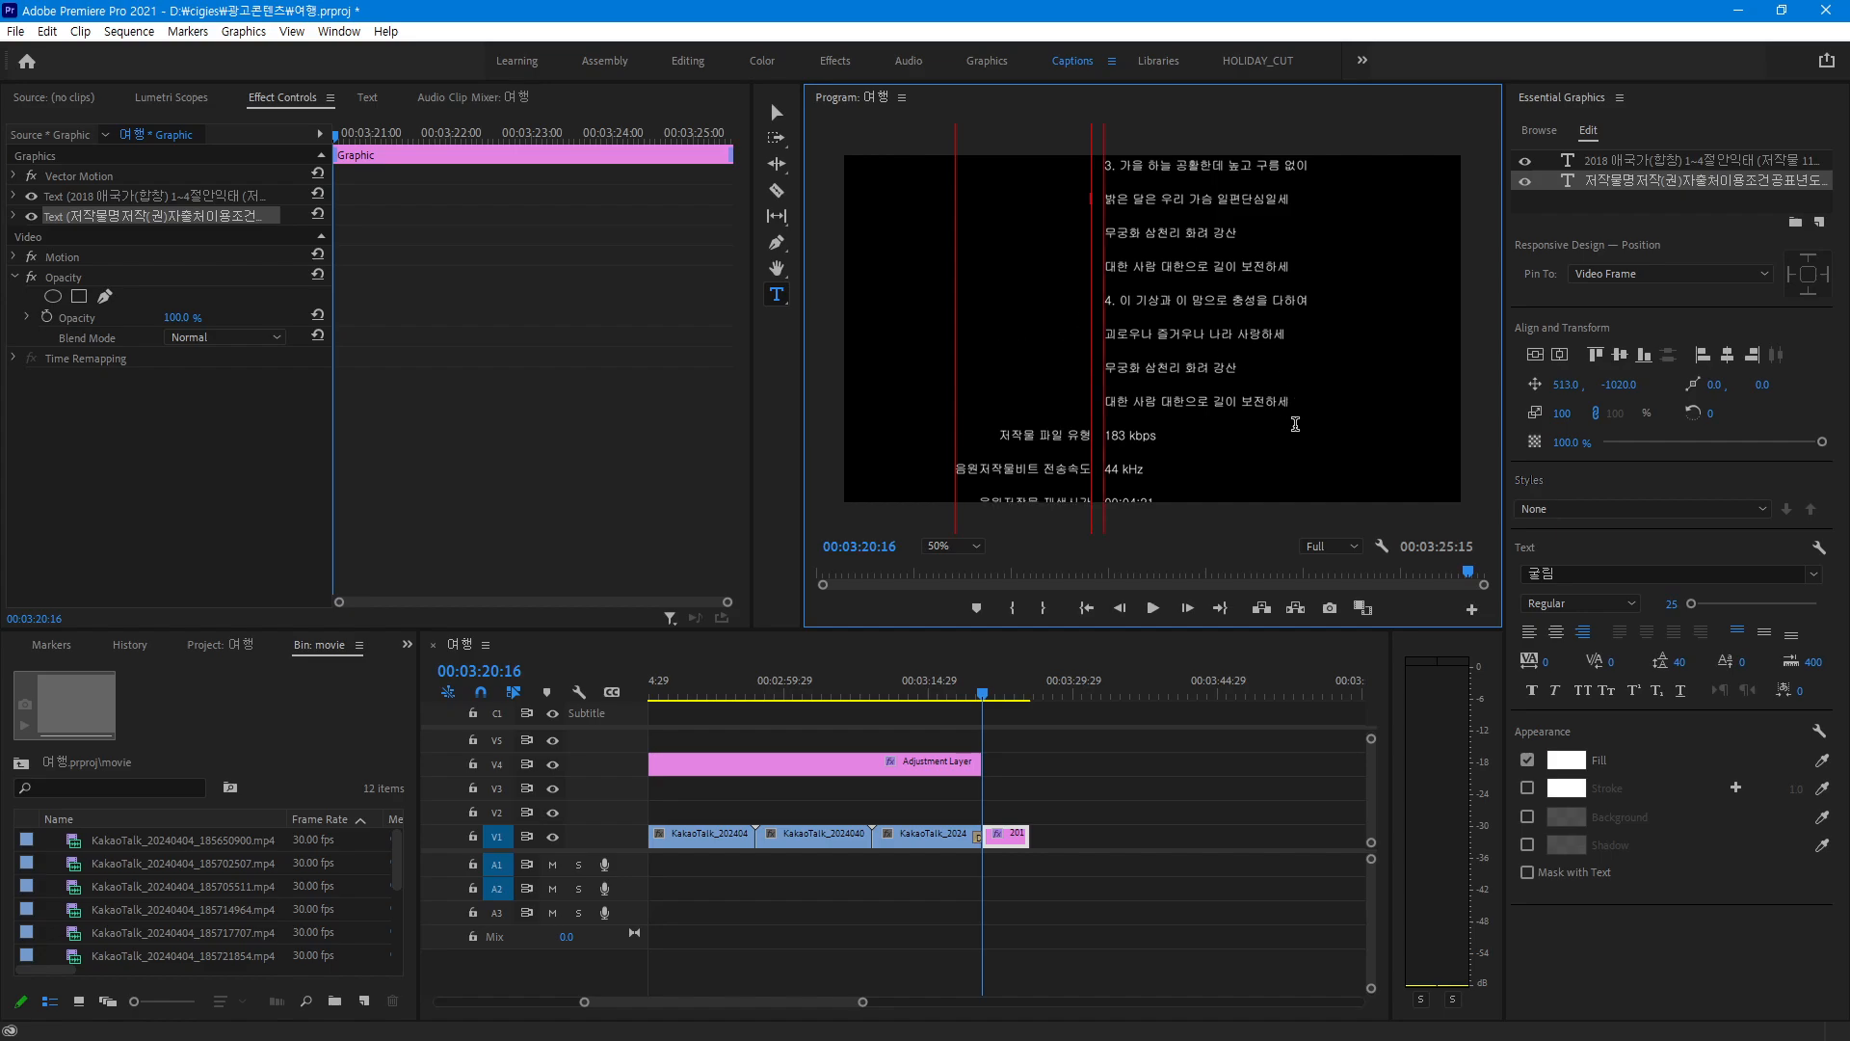
click(776, 114)
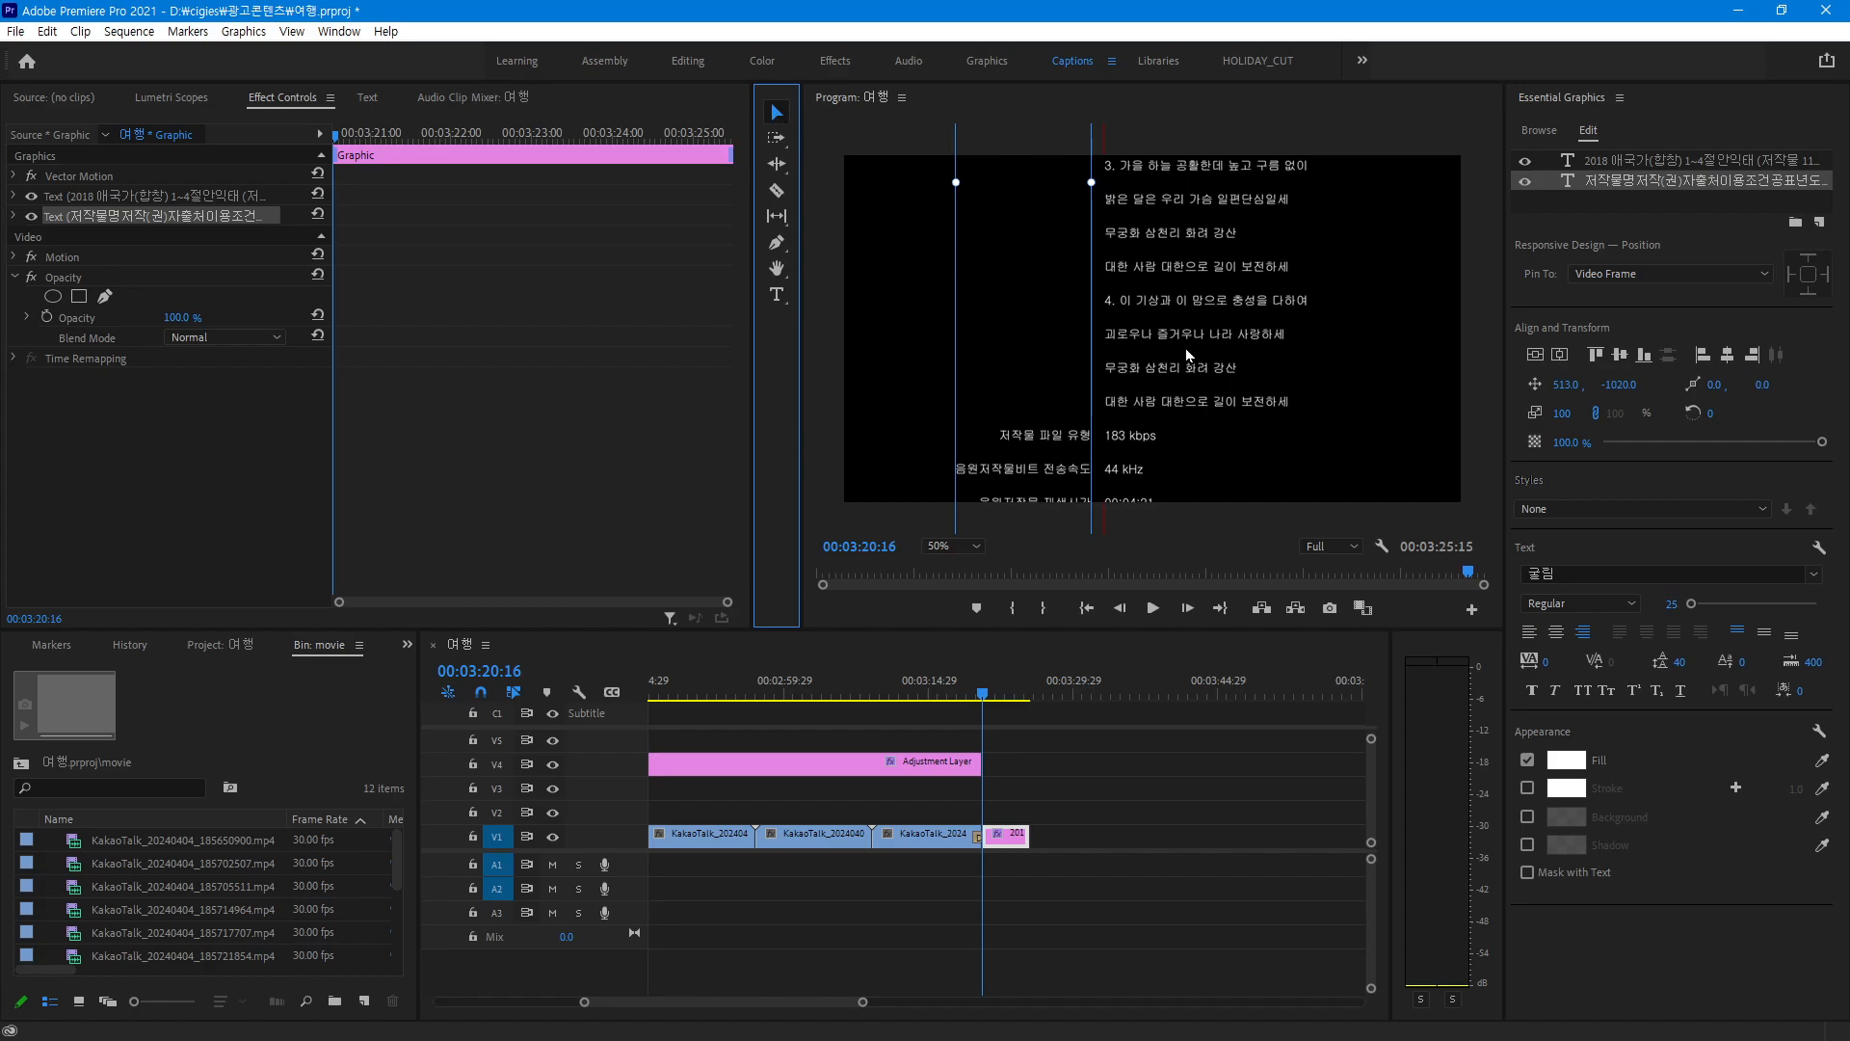
Slide both credit columns together to check the row alignment down to the last line, ending with the details at about 440.7, 88.1
click(1183, 239)
drag(1174, 212, 1165, 439)
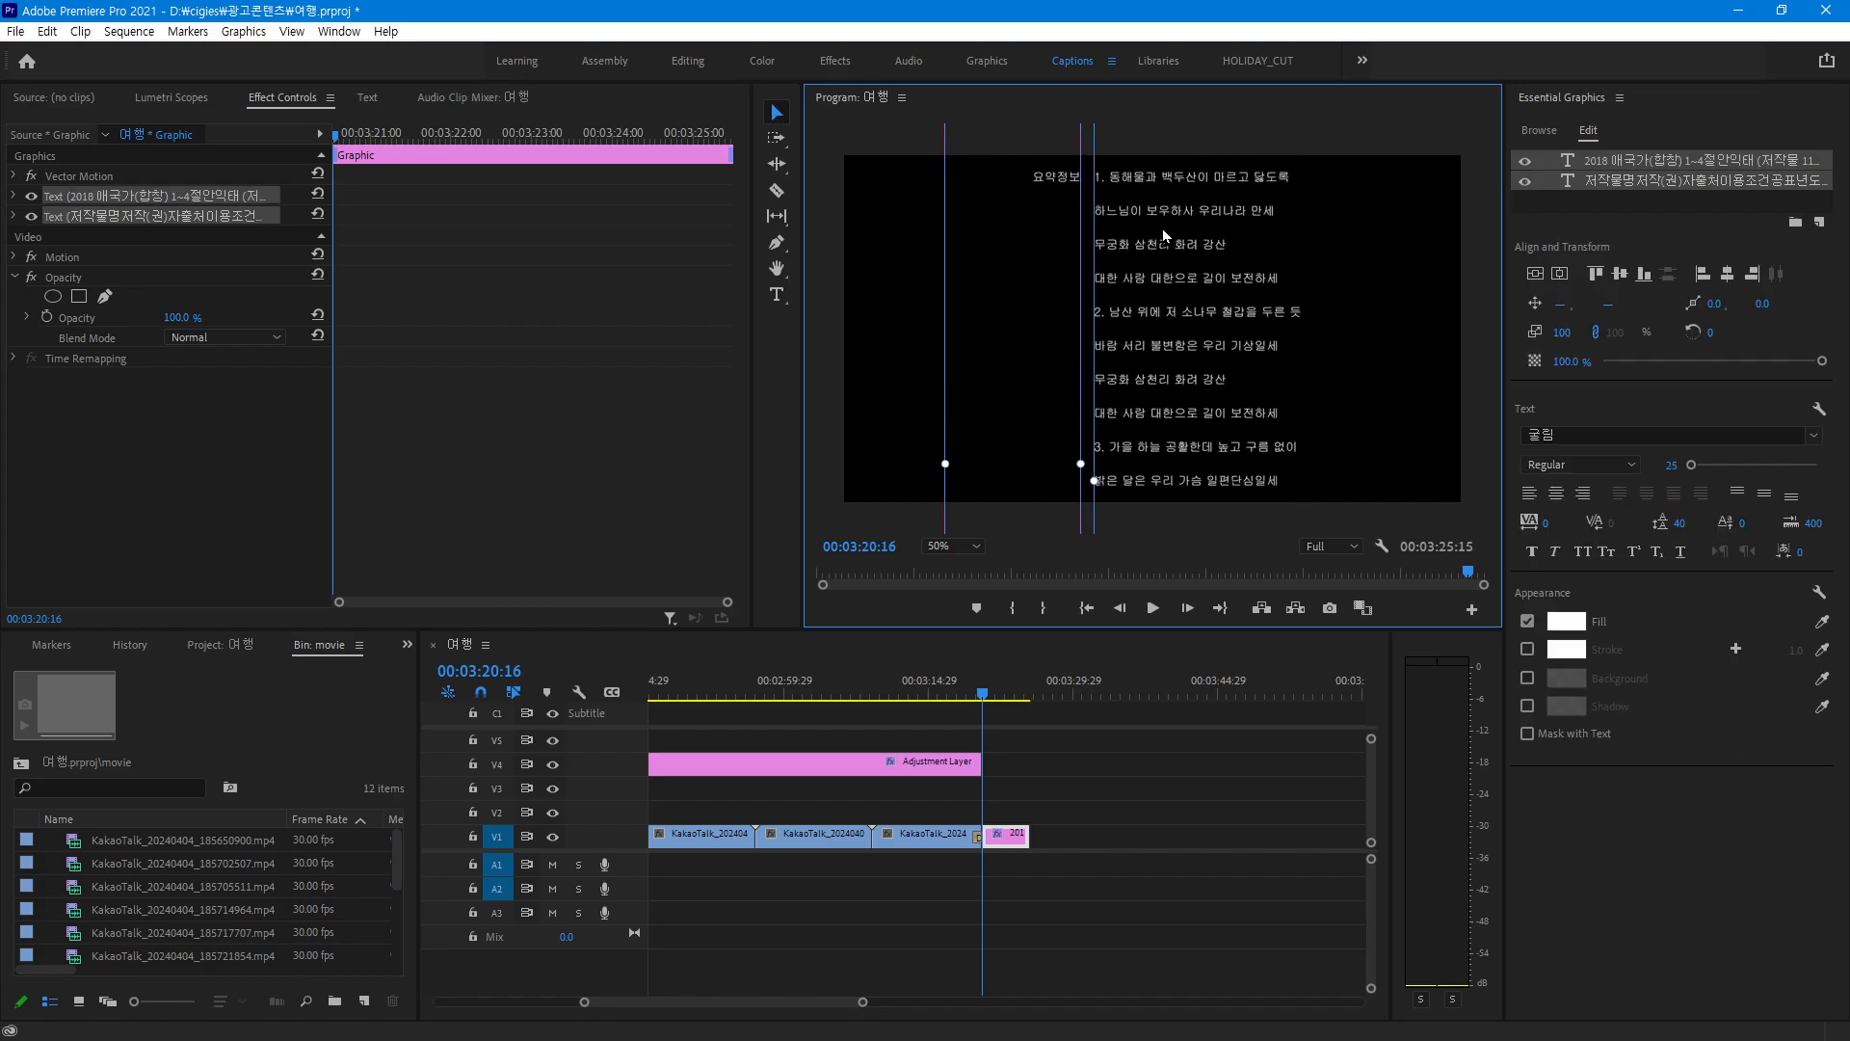
drag(1162, 228, 1188, 415)
drag(1174, 338, 1137, 227)
drag(1166, 376, 1165, 305)
drag(1180, 422, 1164, 253)
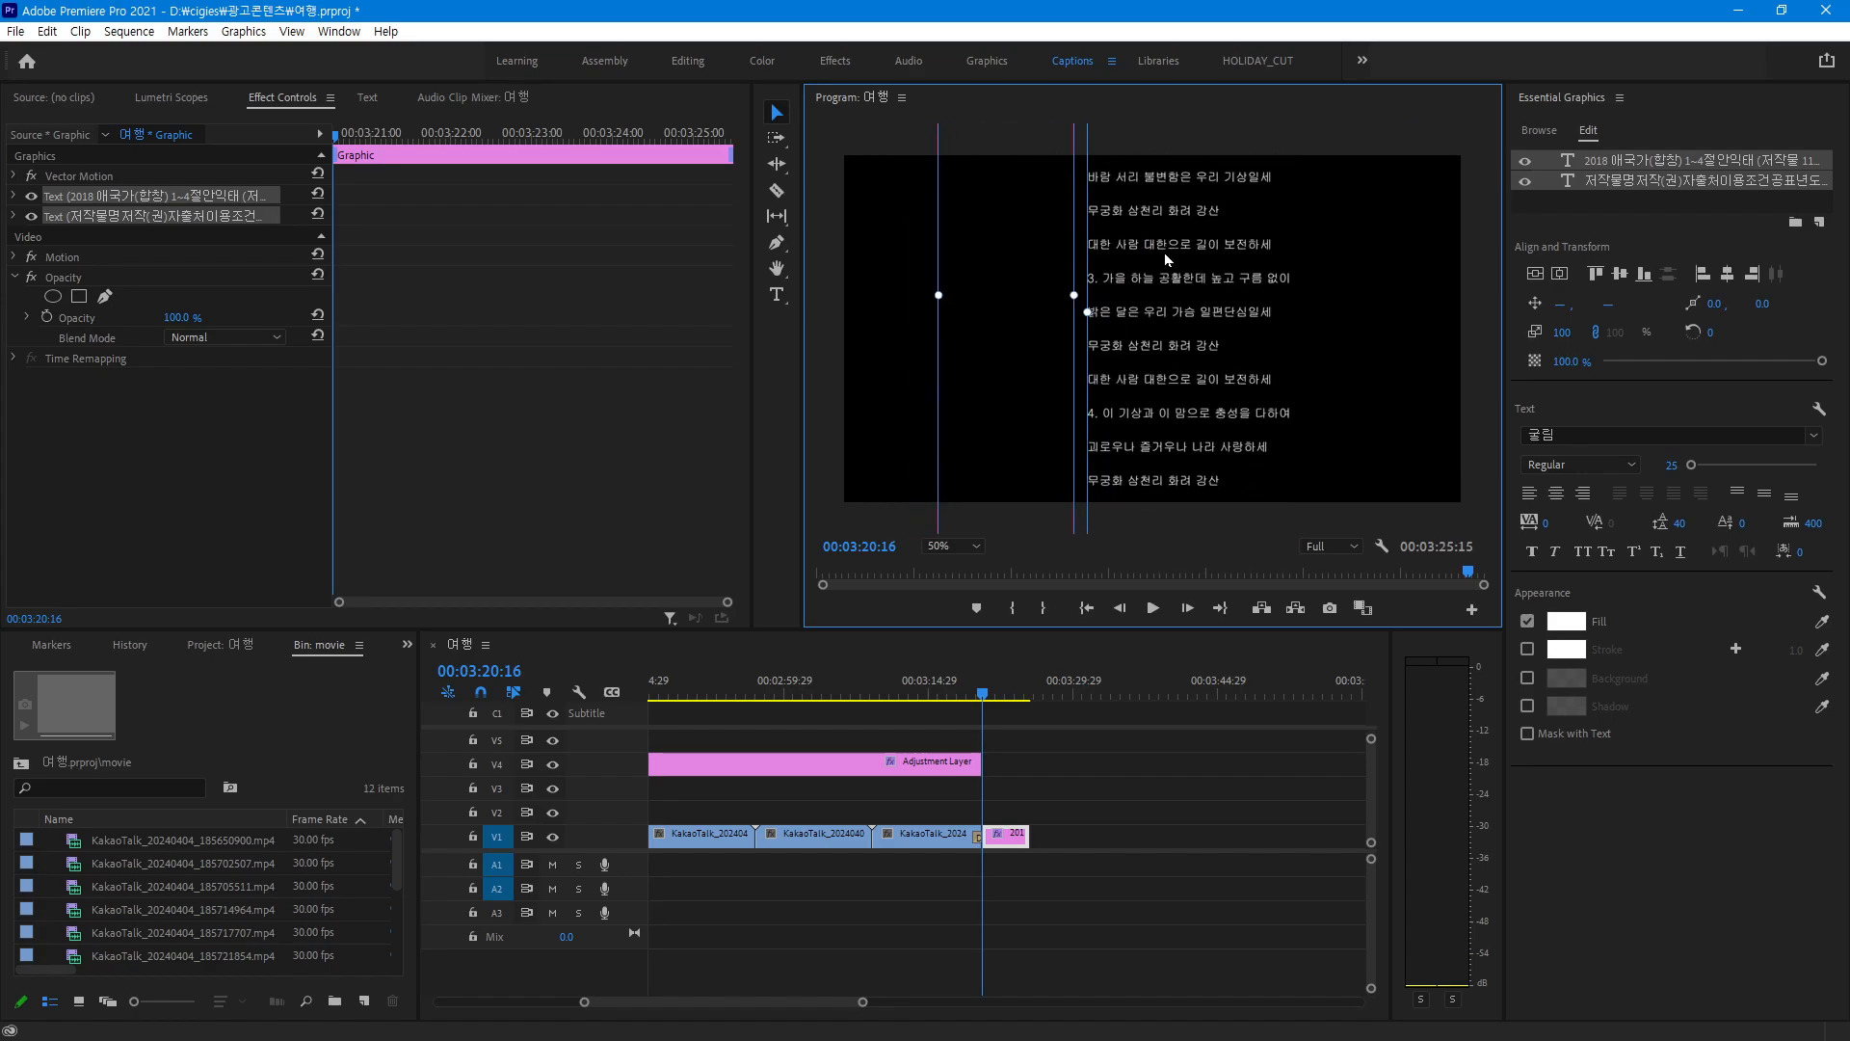
drag(1171, 328, 1172, 276)
drag(1143, 412, 1165, 245)
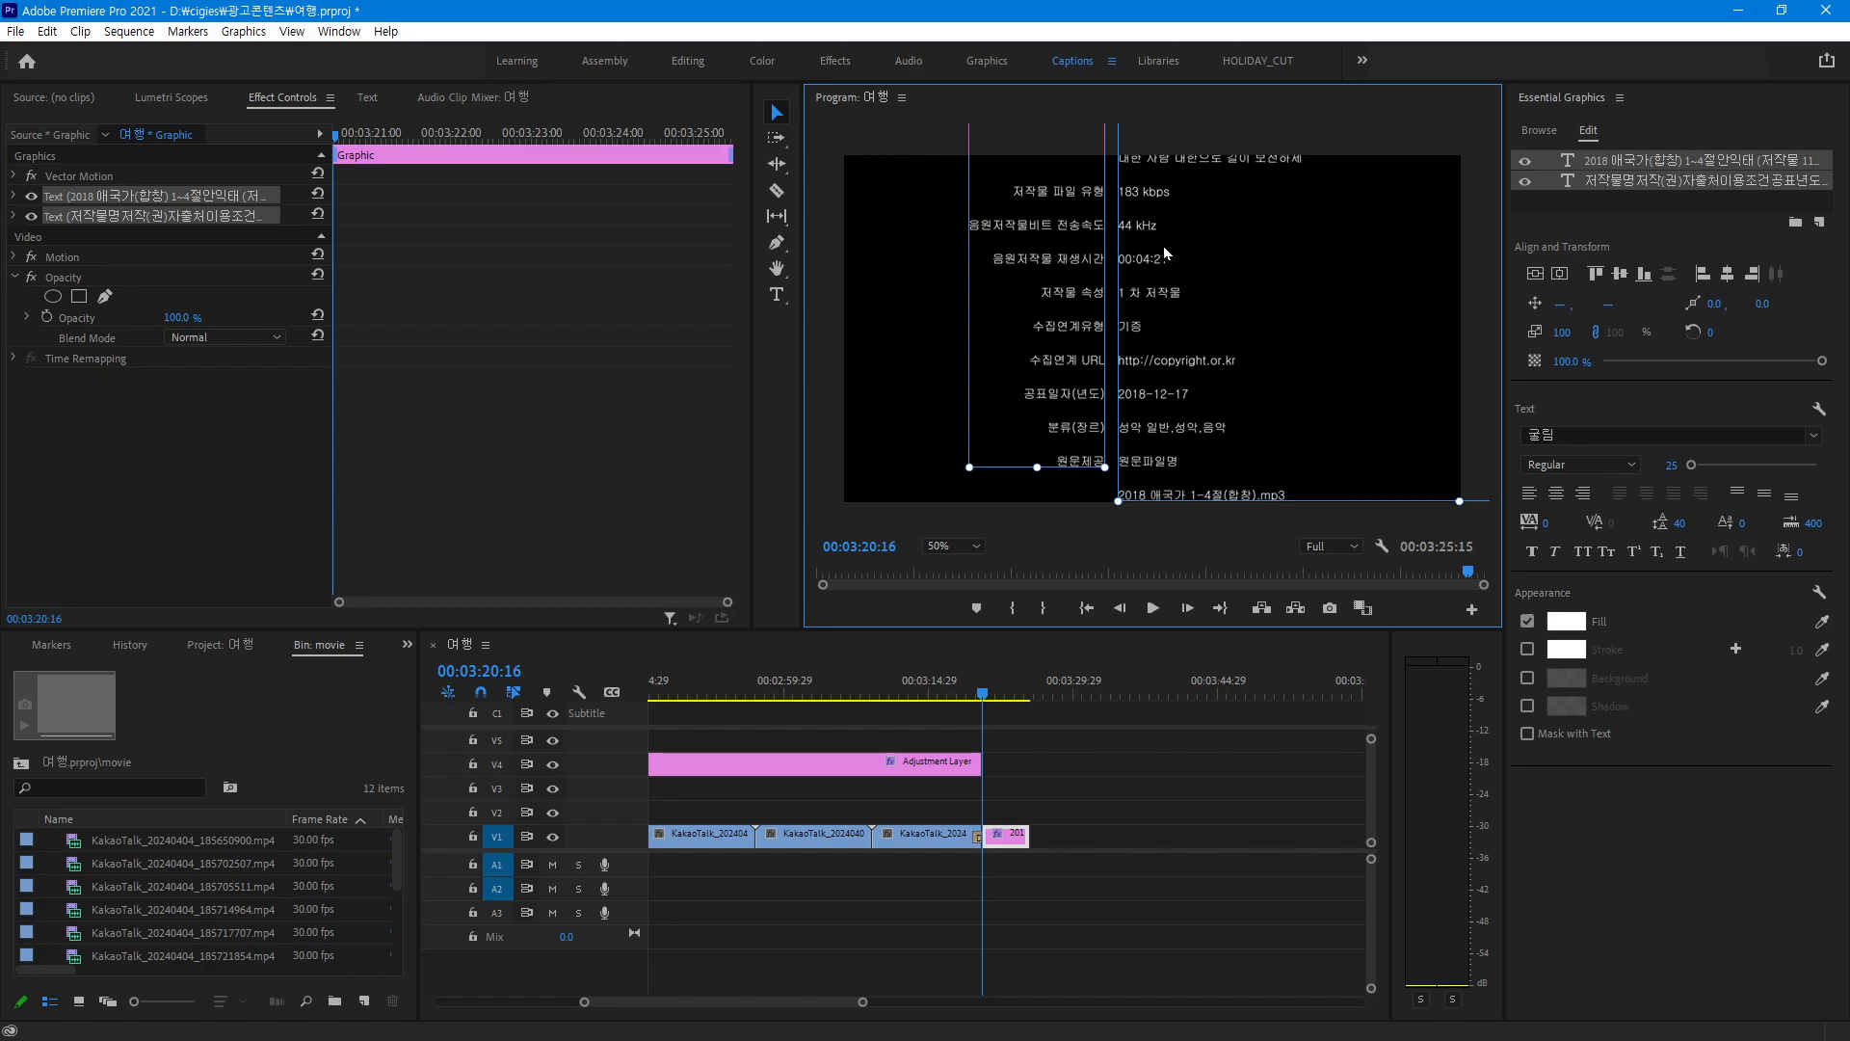
drag(1160, 345, 1160, 320)
drag(1162, 415, 1160, 360)
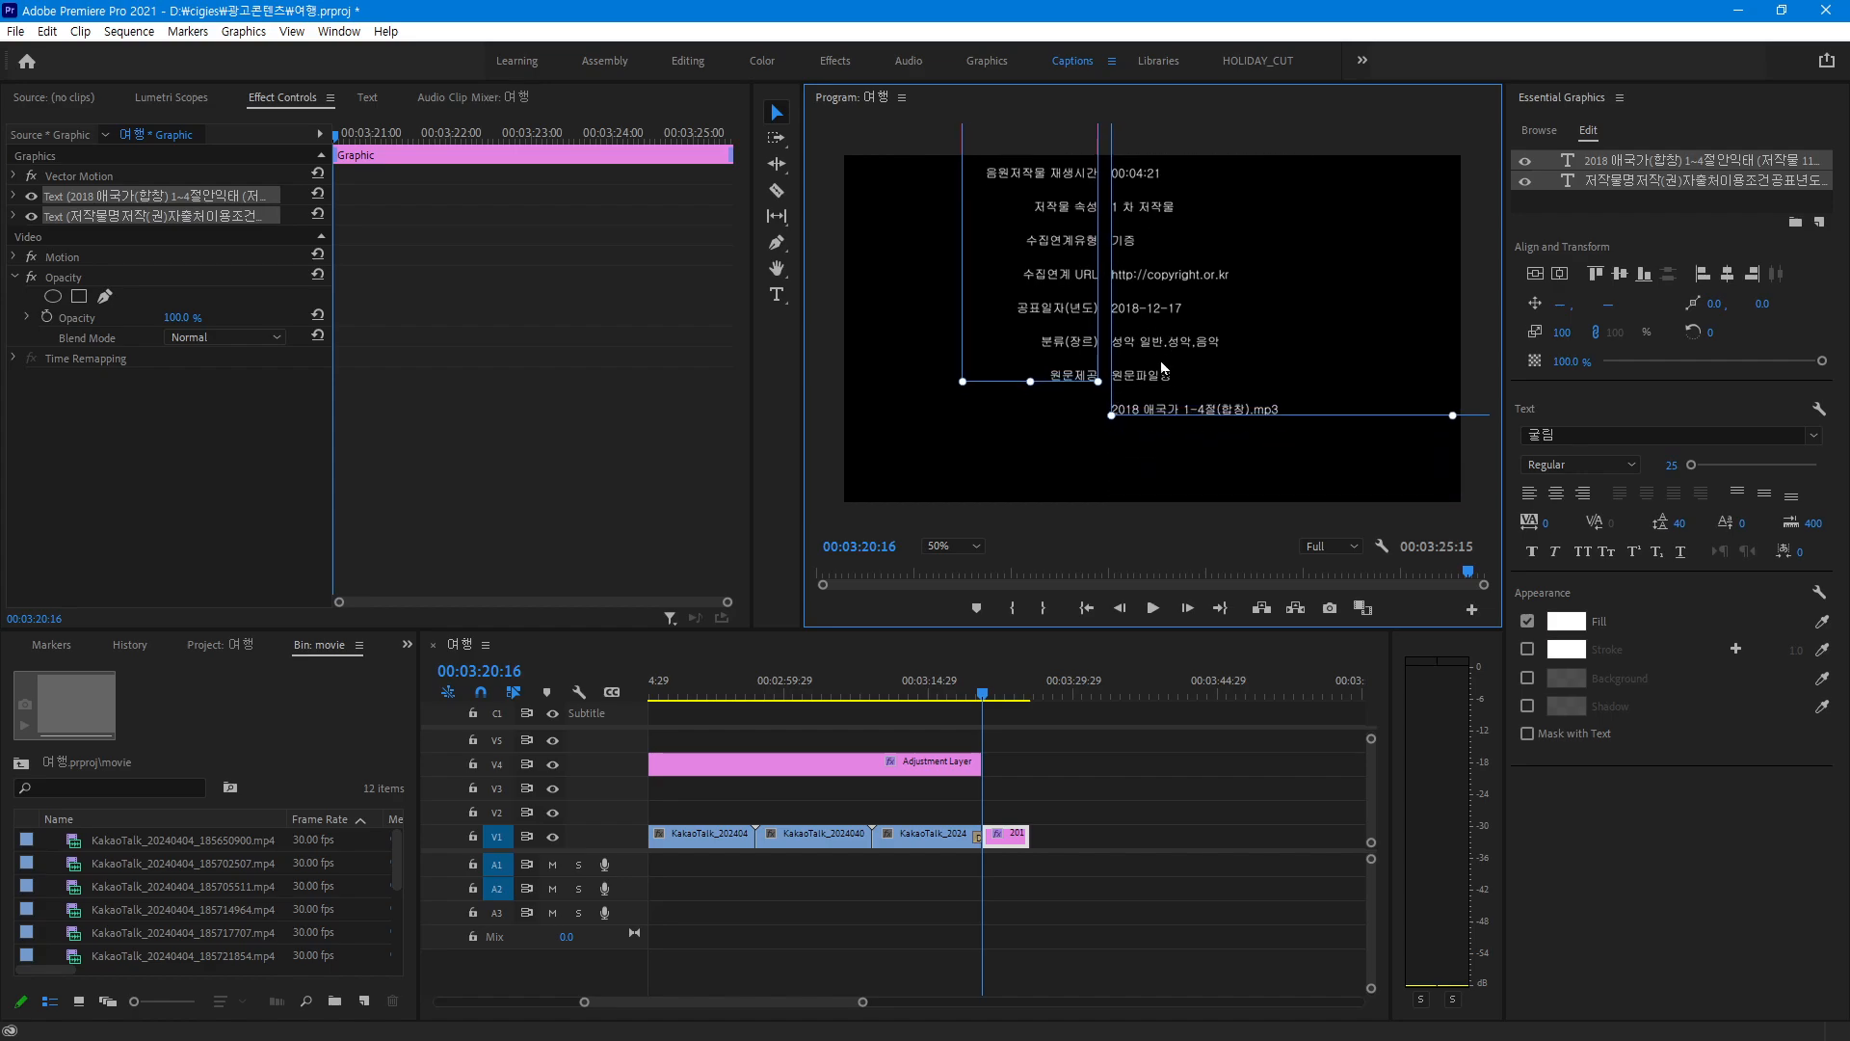
drag(1171, 222, 1181, 281)
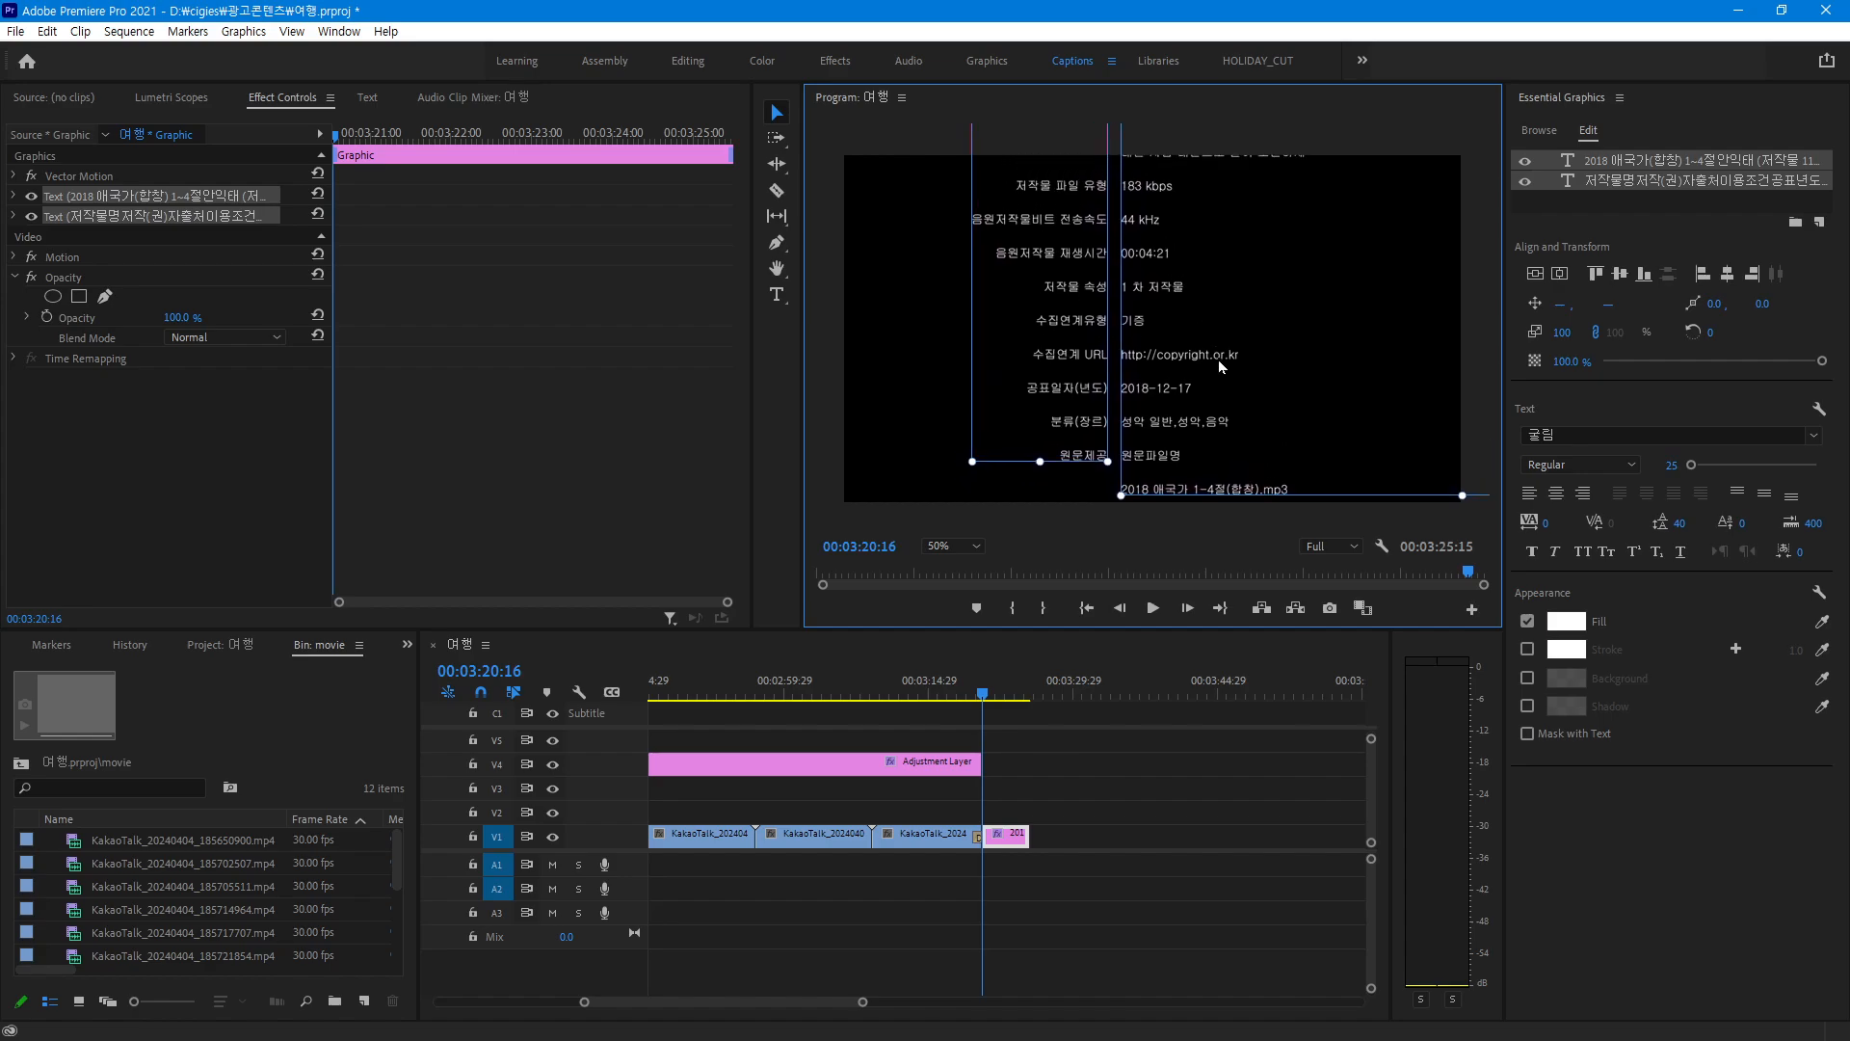
drag(1219, 361, 1217, 318)
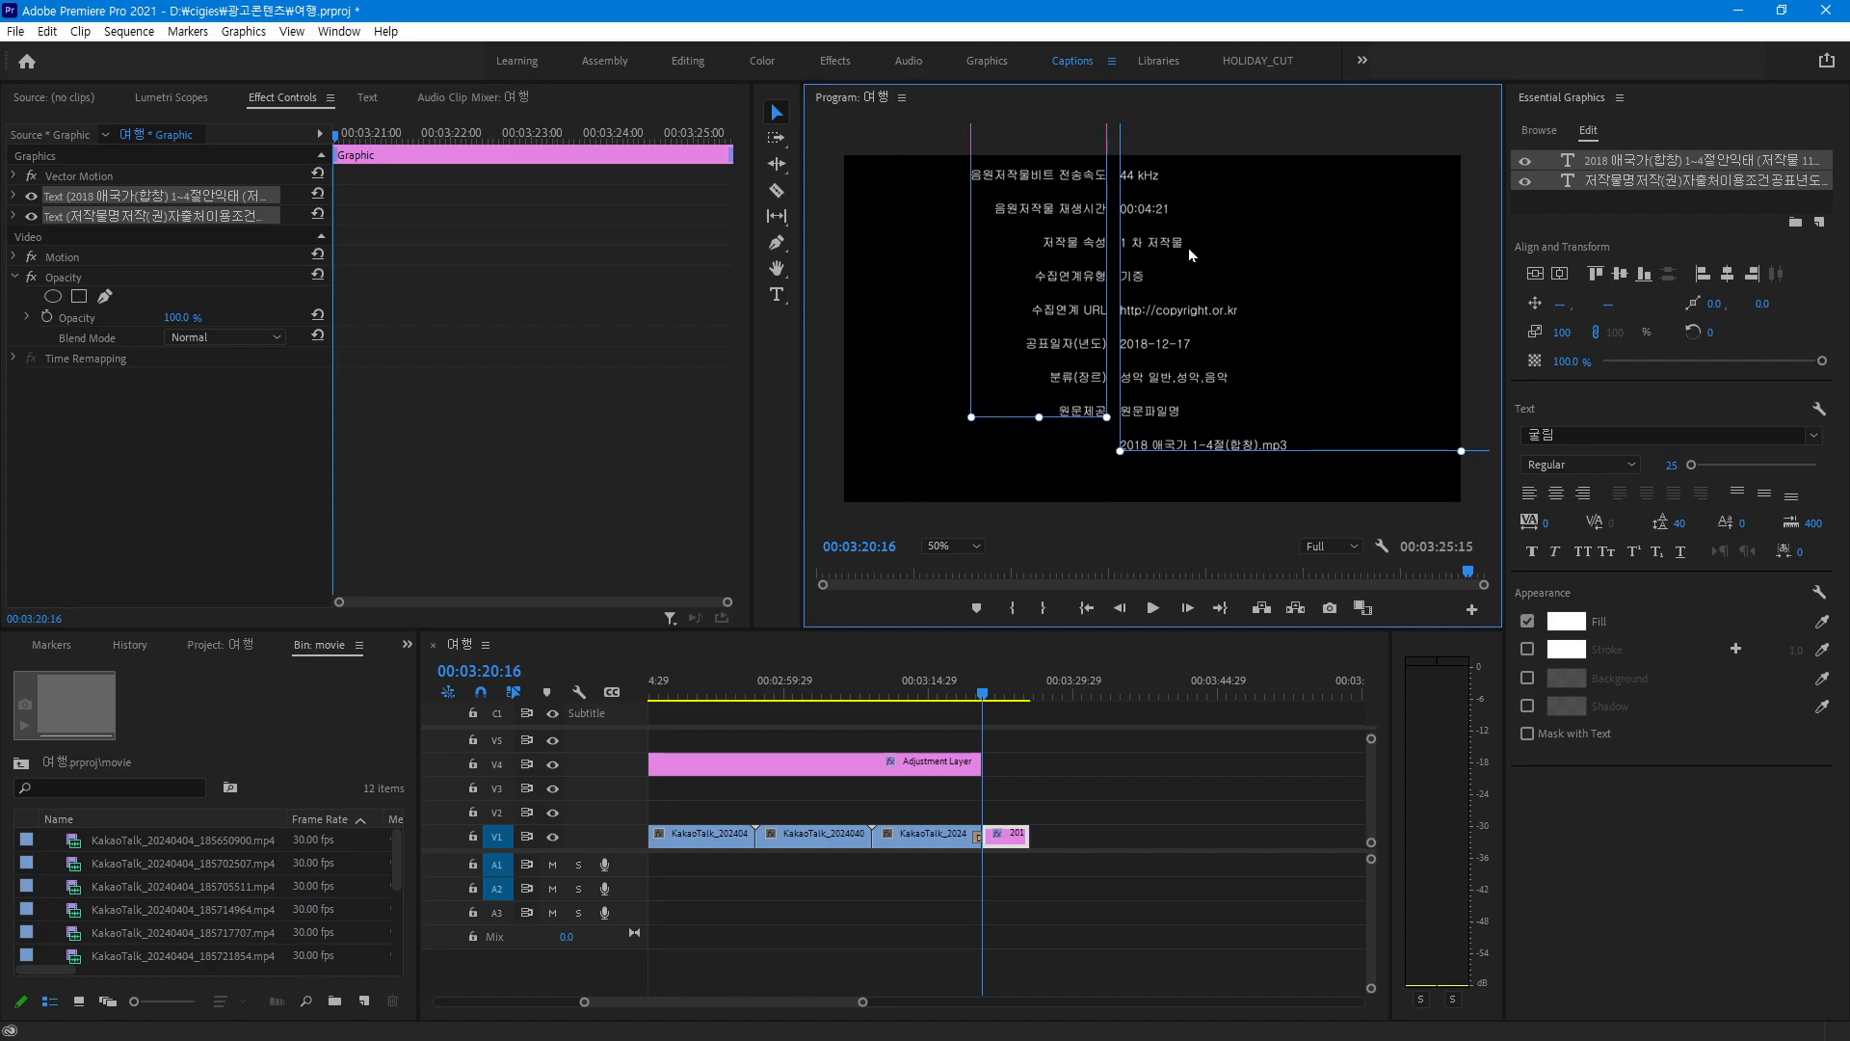
mouse_move(1183, 246)
mouse_down()
mouse_move(1203, 279)
mouse_move(1195, 256)
mouse_move(1187, 383)
mouse_move(1194, 410)
mouse_move(1222, 410)
mouse_move(1218, 246)
mouse_move(1137, 282)
mouse_move(1113, 260)
mouse_move(1138, 268)
mouse_move(1163, 231)
mouse_up()
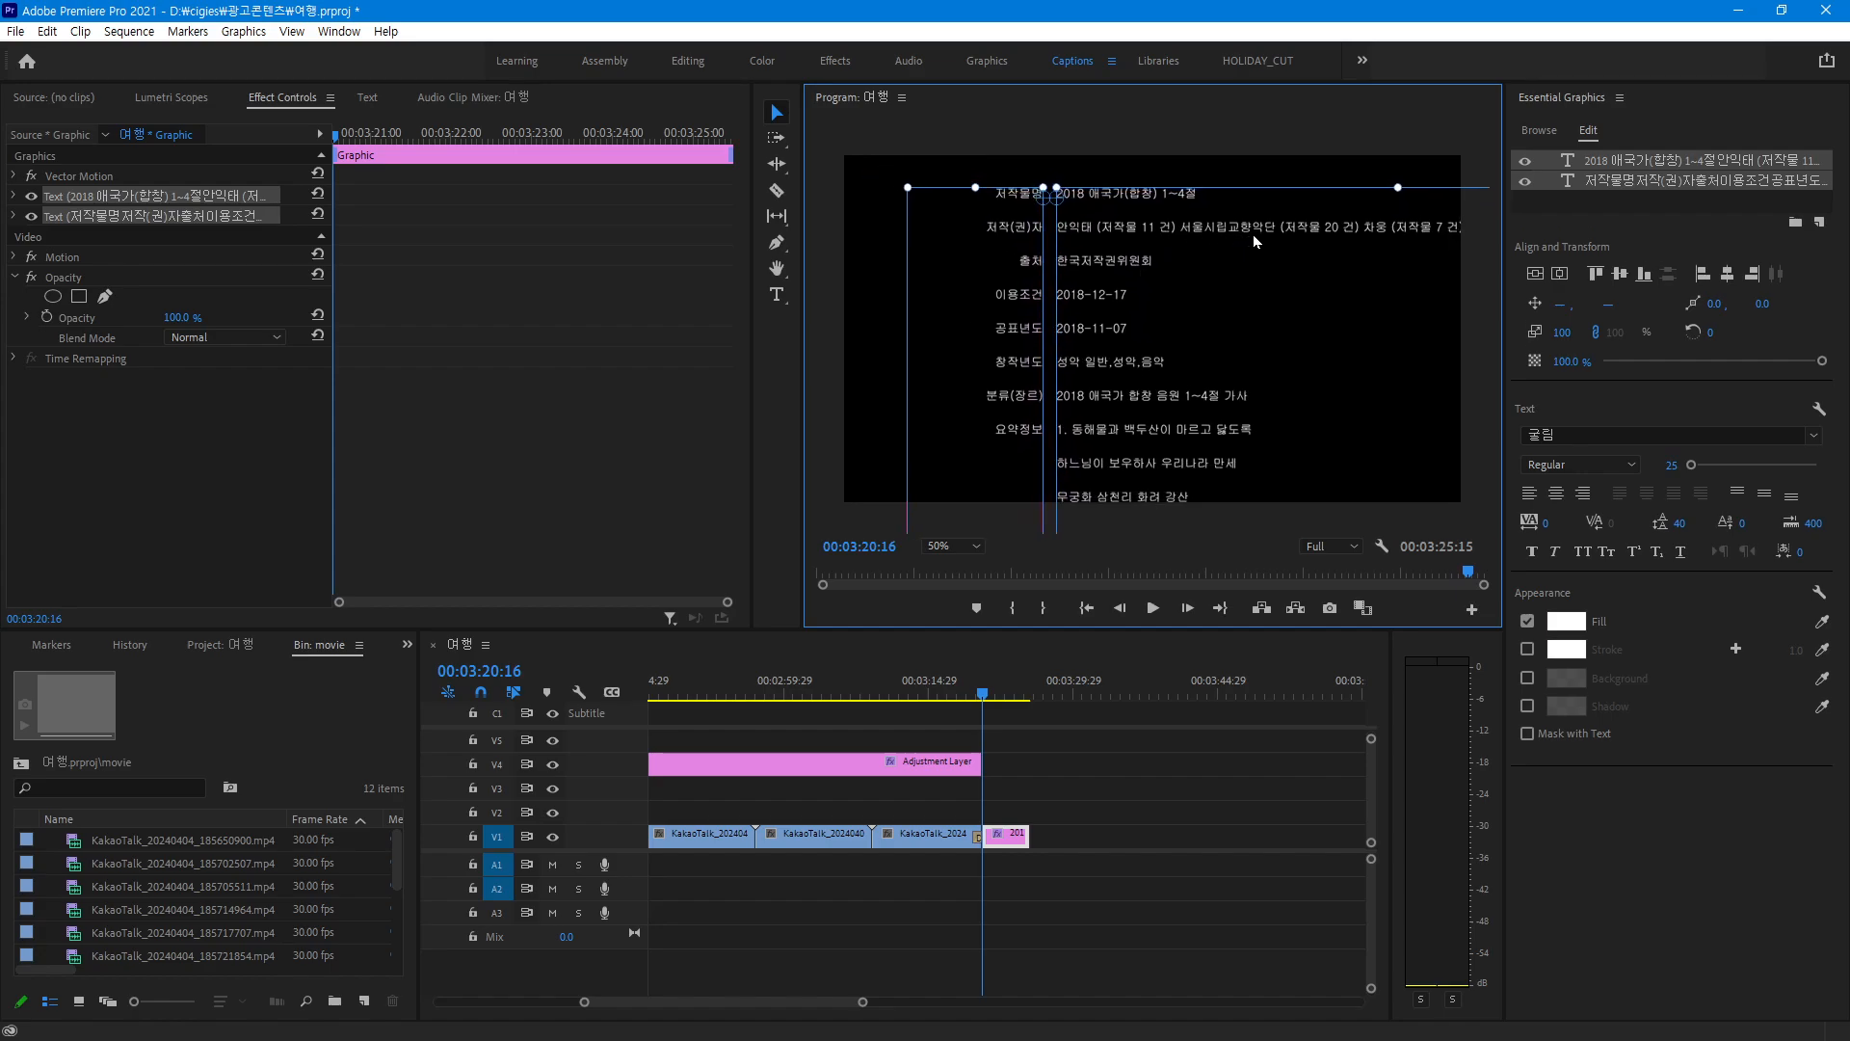
Split the long "저작(권)자" entry in the credit details into three lines, breaking after "(저작물 20 건)" and the second "(저작물 7 건)"
double_click(1285, 232)
click(1282, 226)
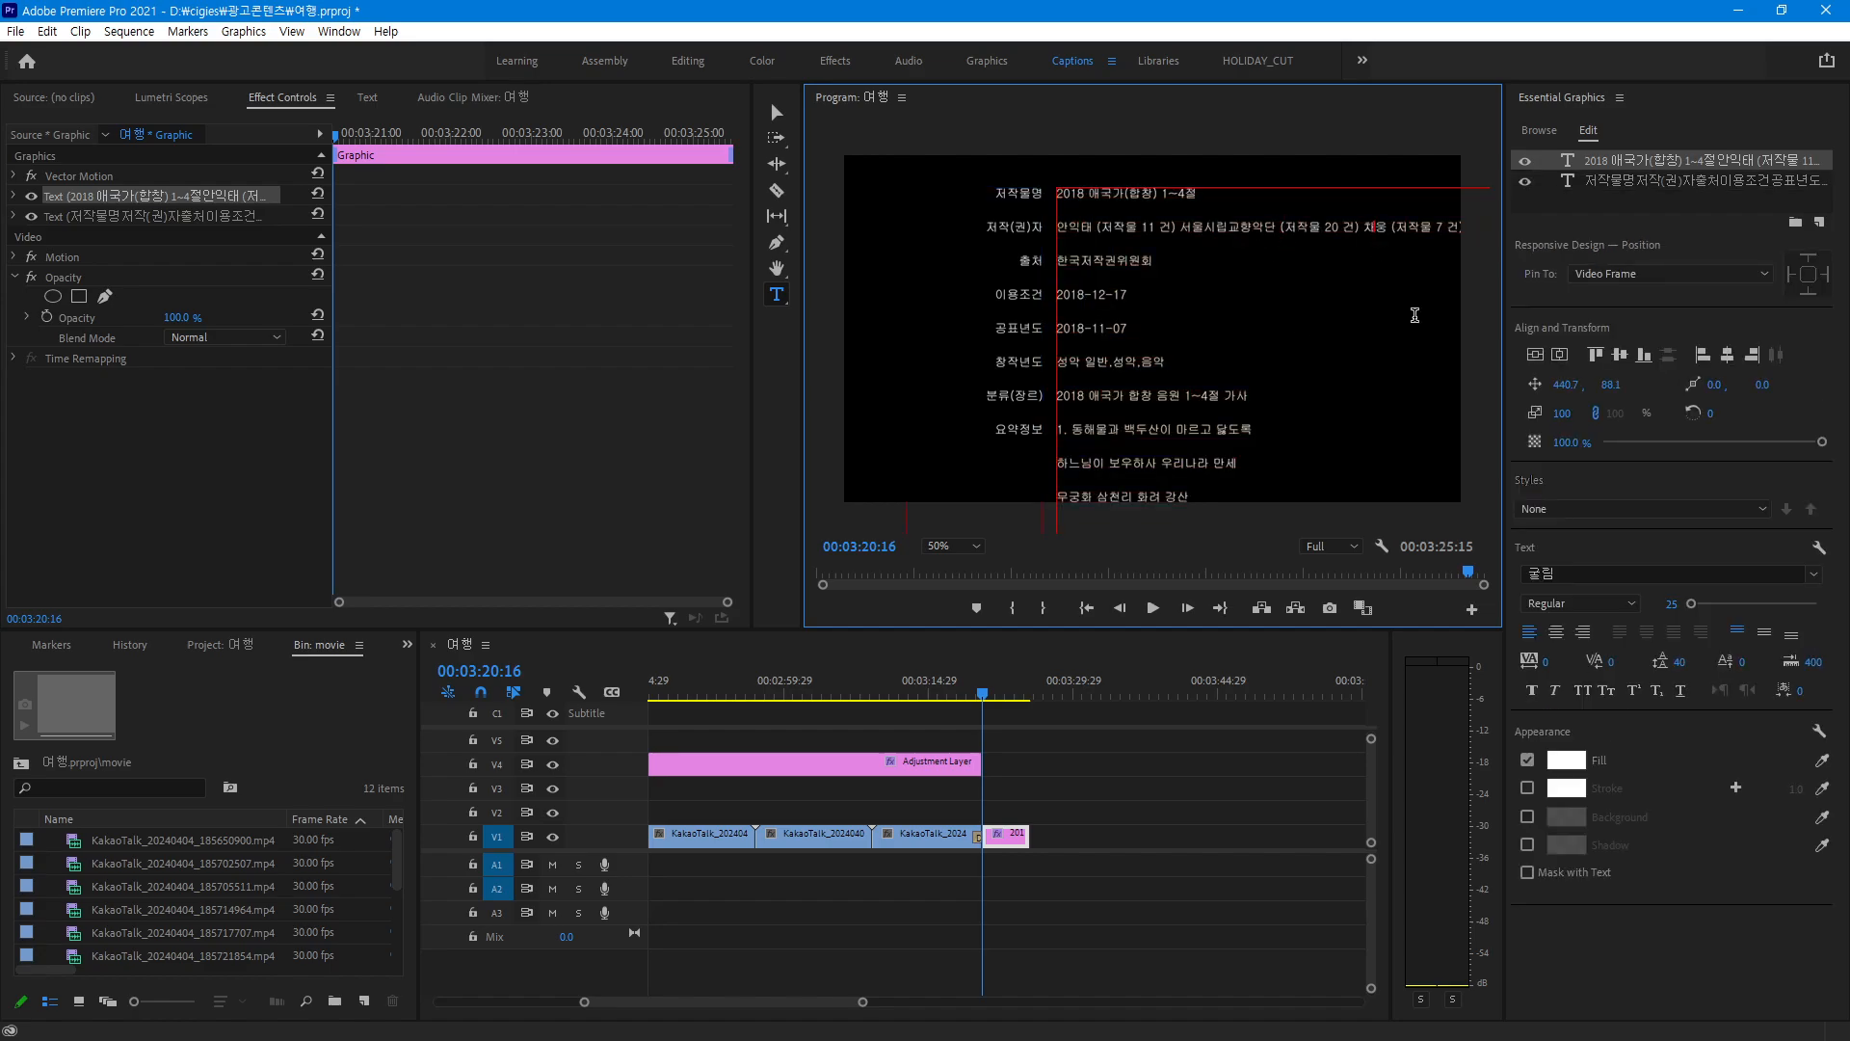
key(Return)
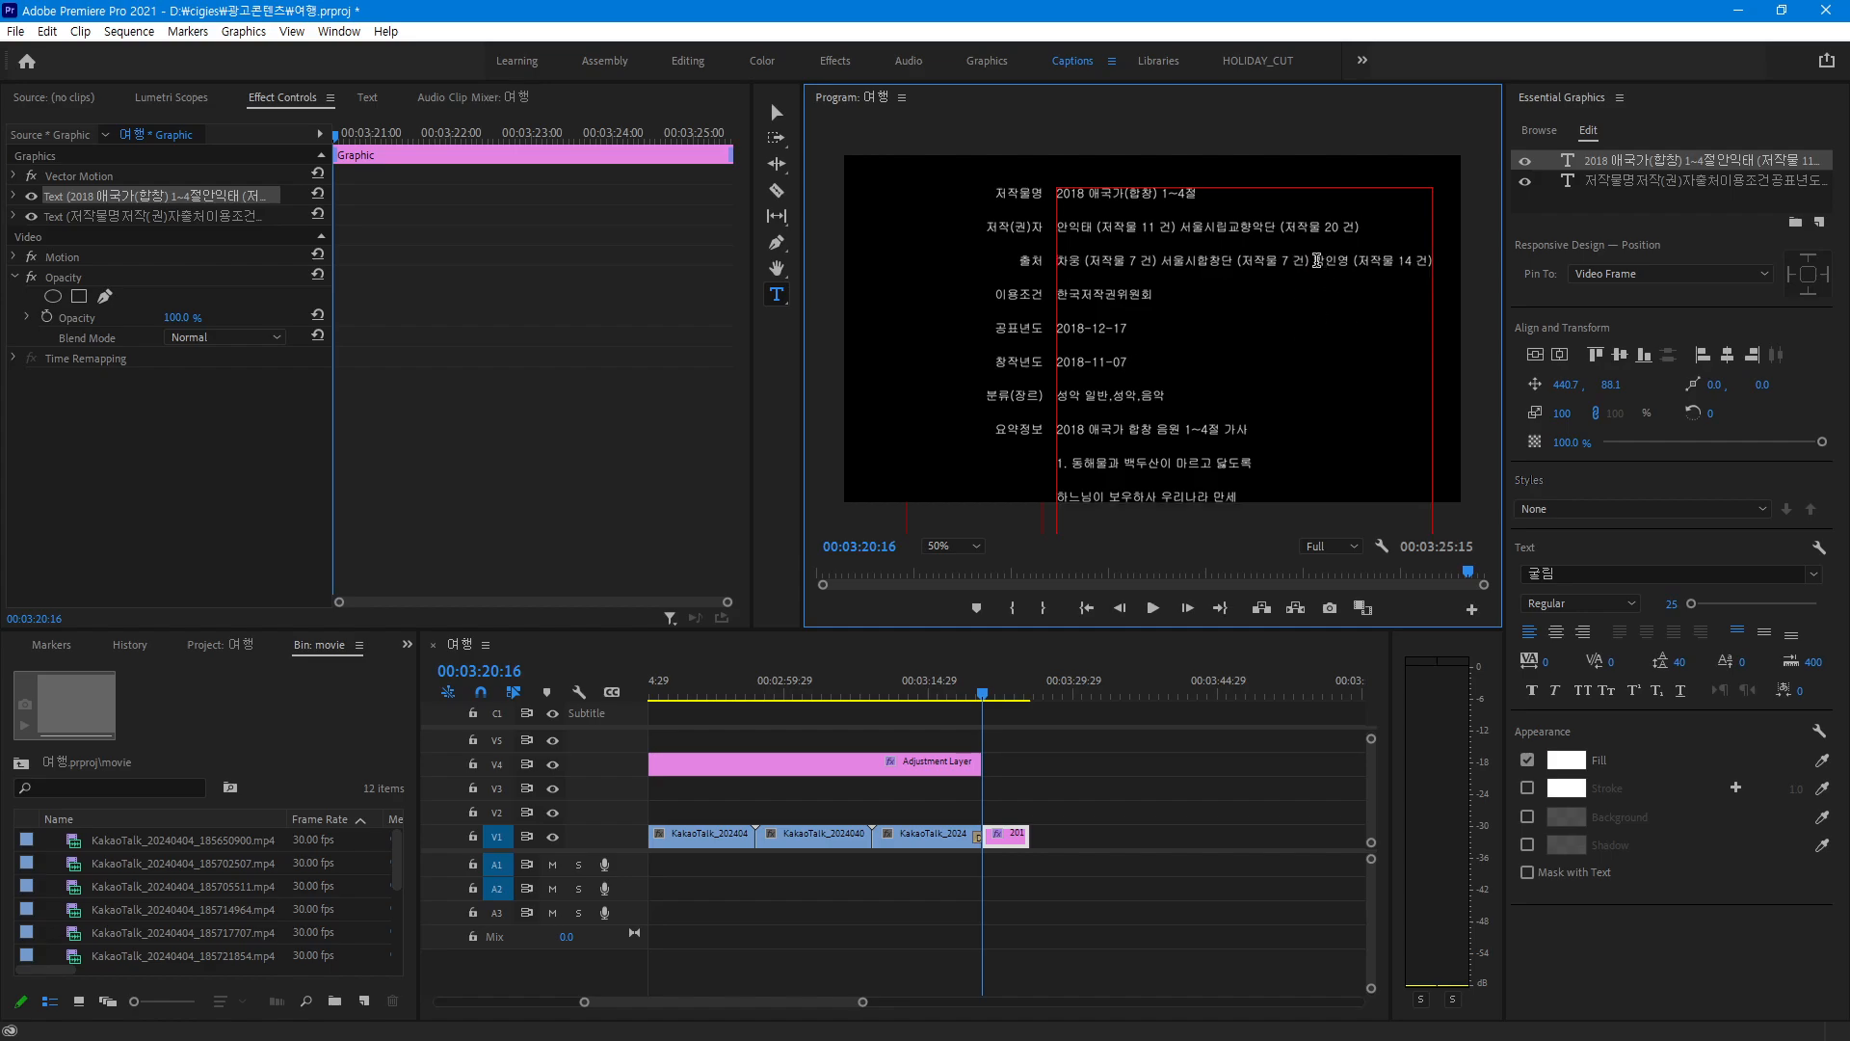
key(Return)
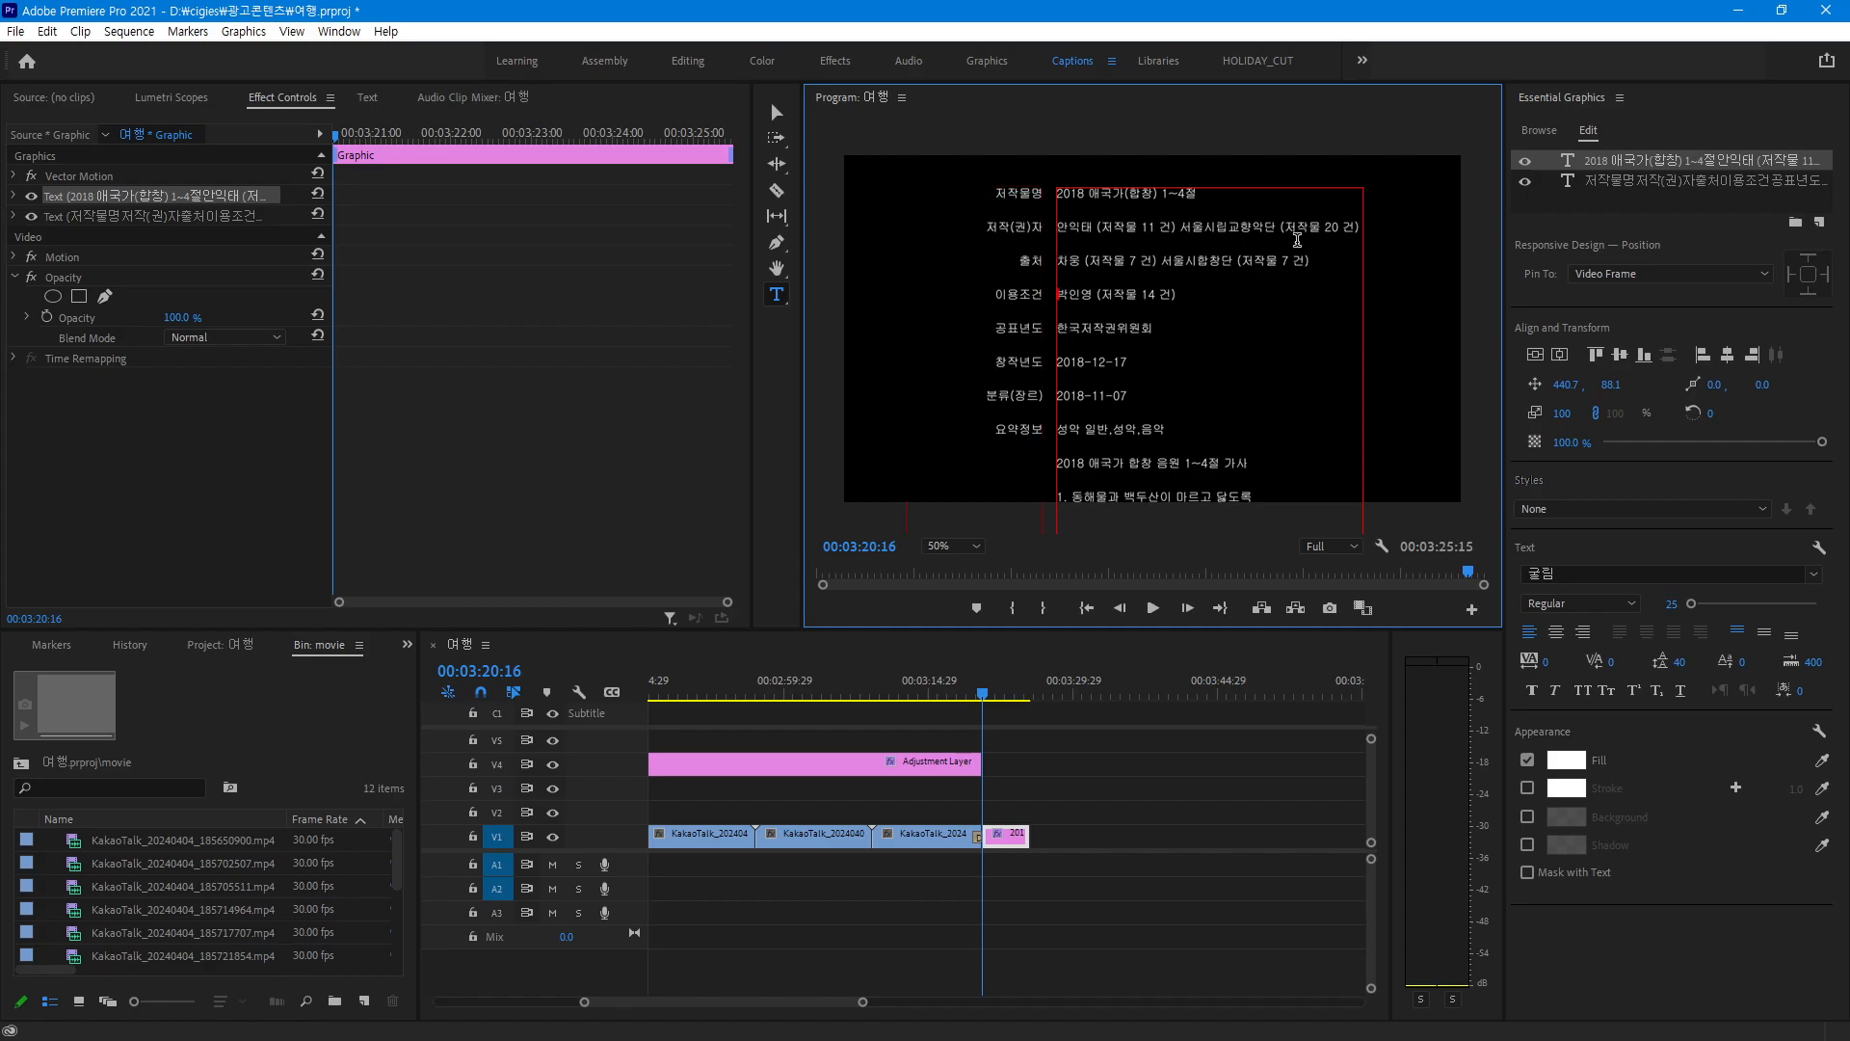
Split the joined "저작(권)자" entries in the credit details, breaking after "(저작물 11 건)" and the first "(저작물 7 건)"
click(1179, 226)
key(Return)
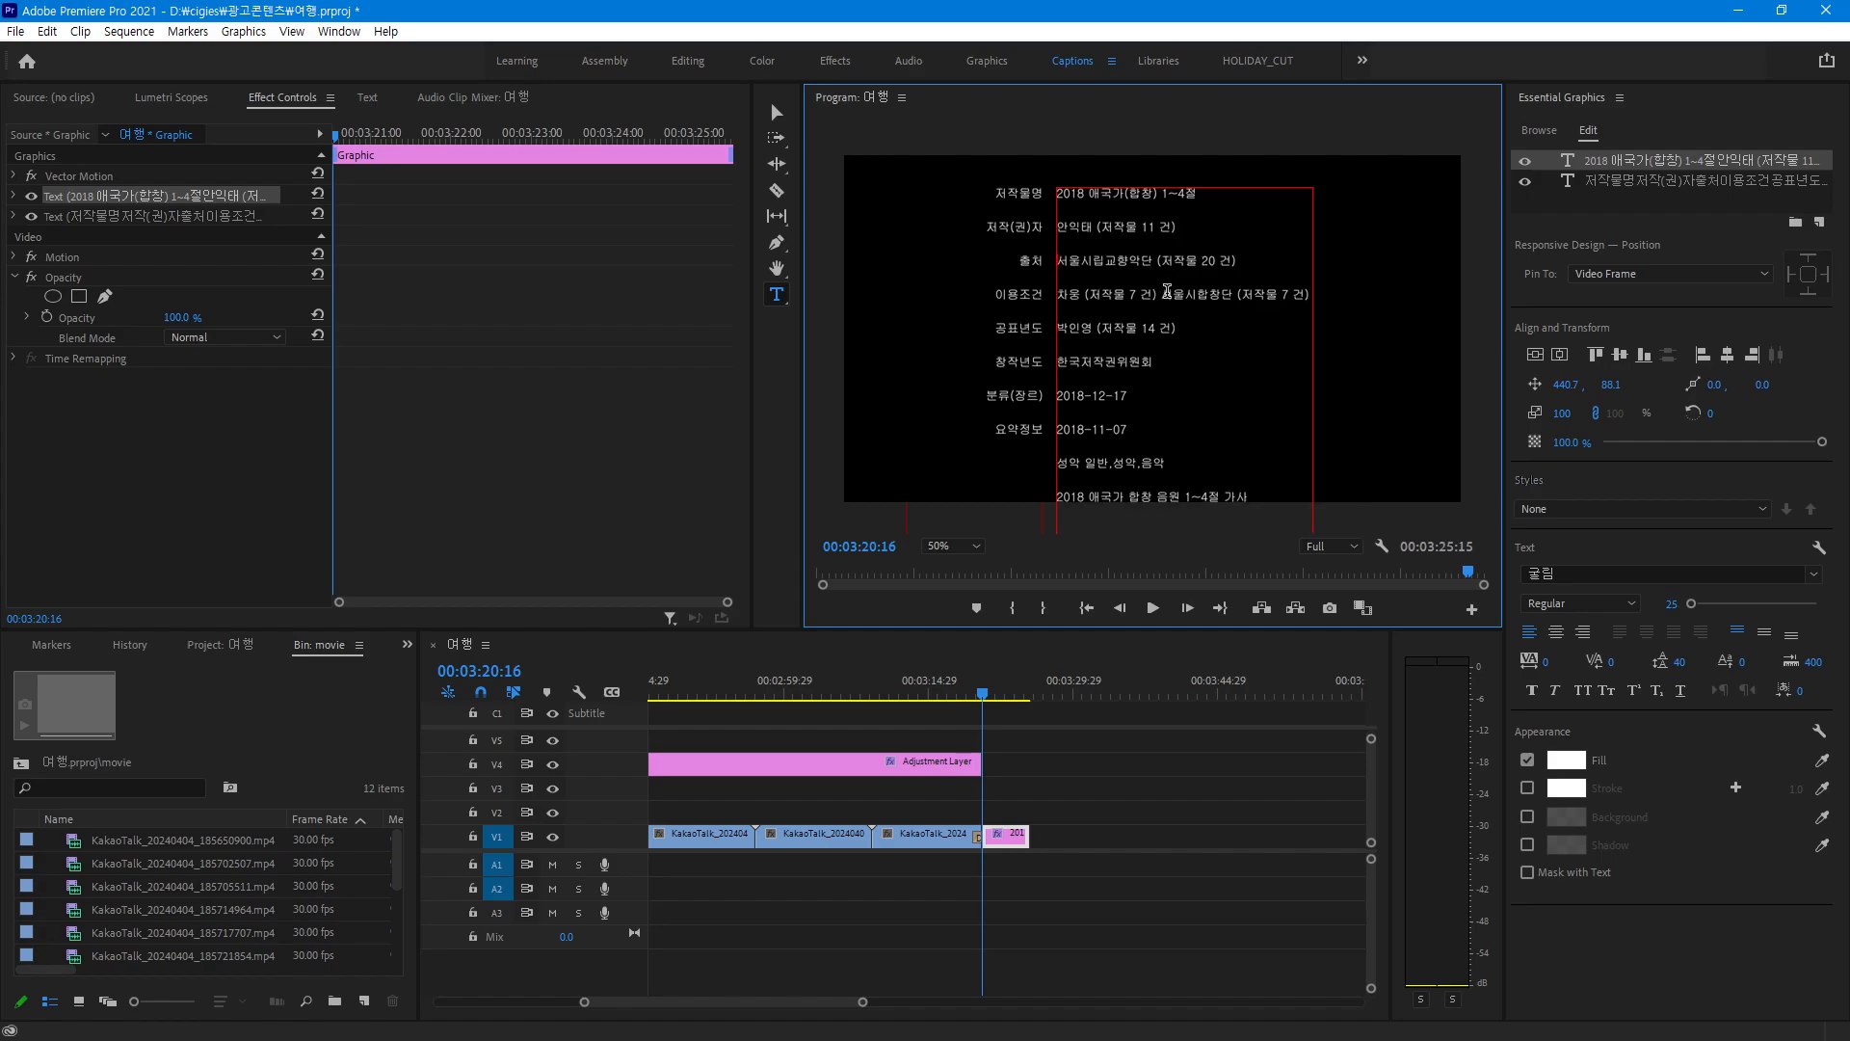
key(Return)
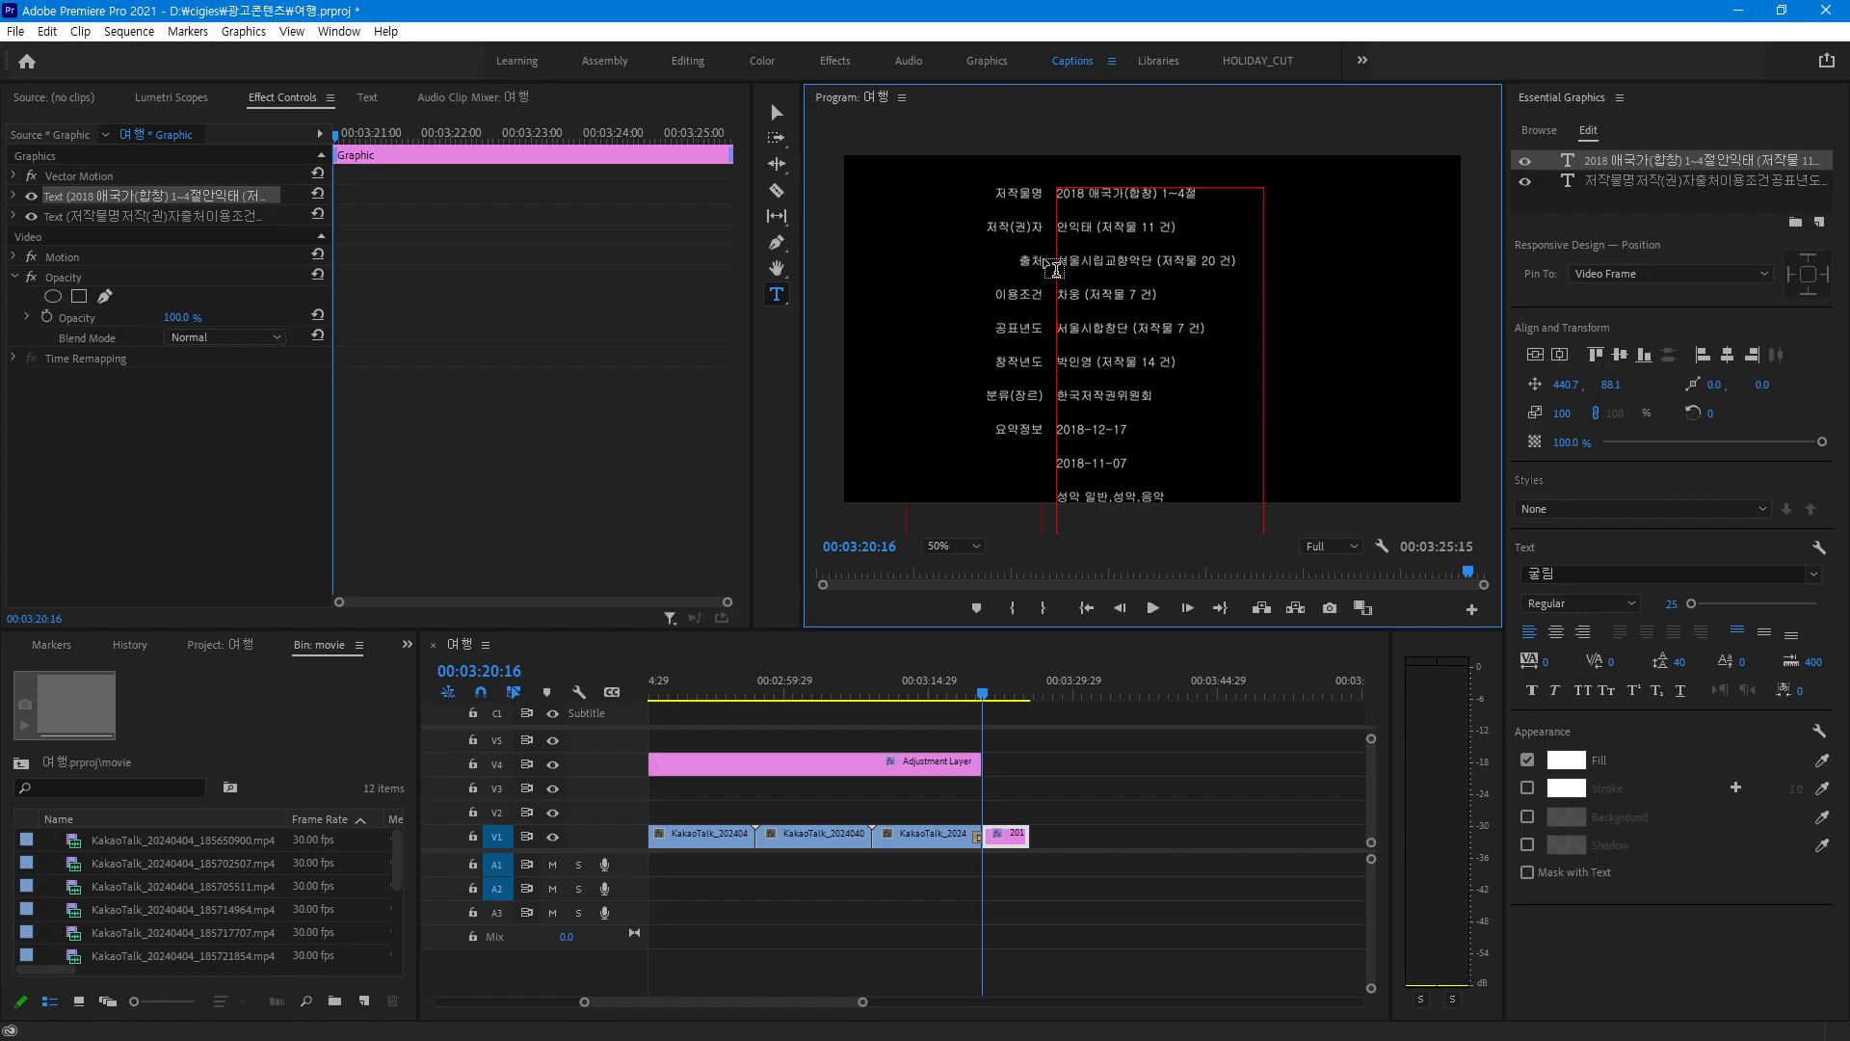
Insert four blank lines after "저작(권)자" in the credit labels so that "출처" lines up with "한국저작권위원회"
click(1039, 229)
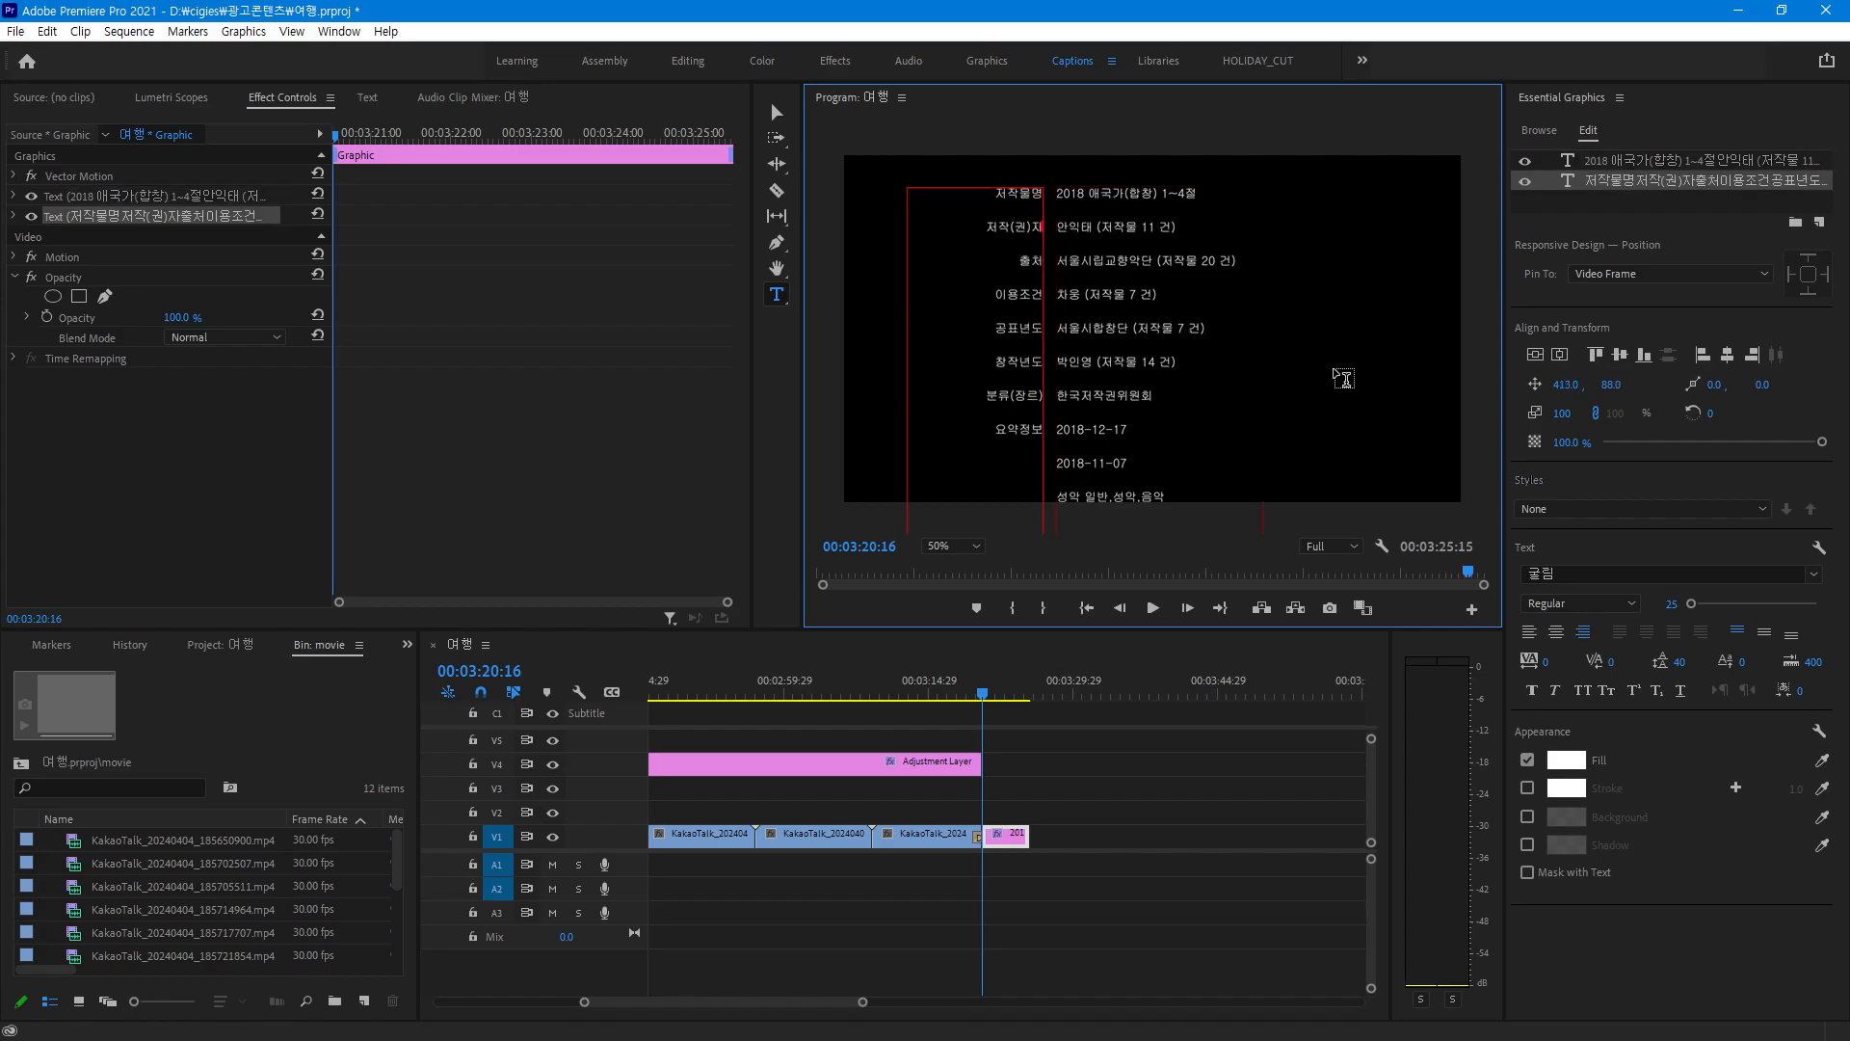
key(Return)
key(Return)
key(Return)
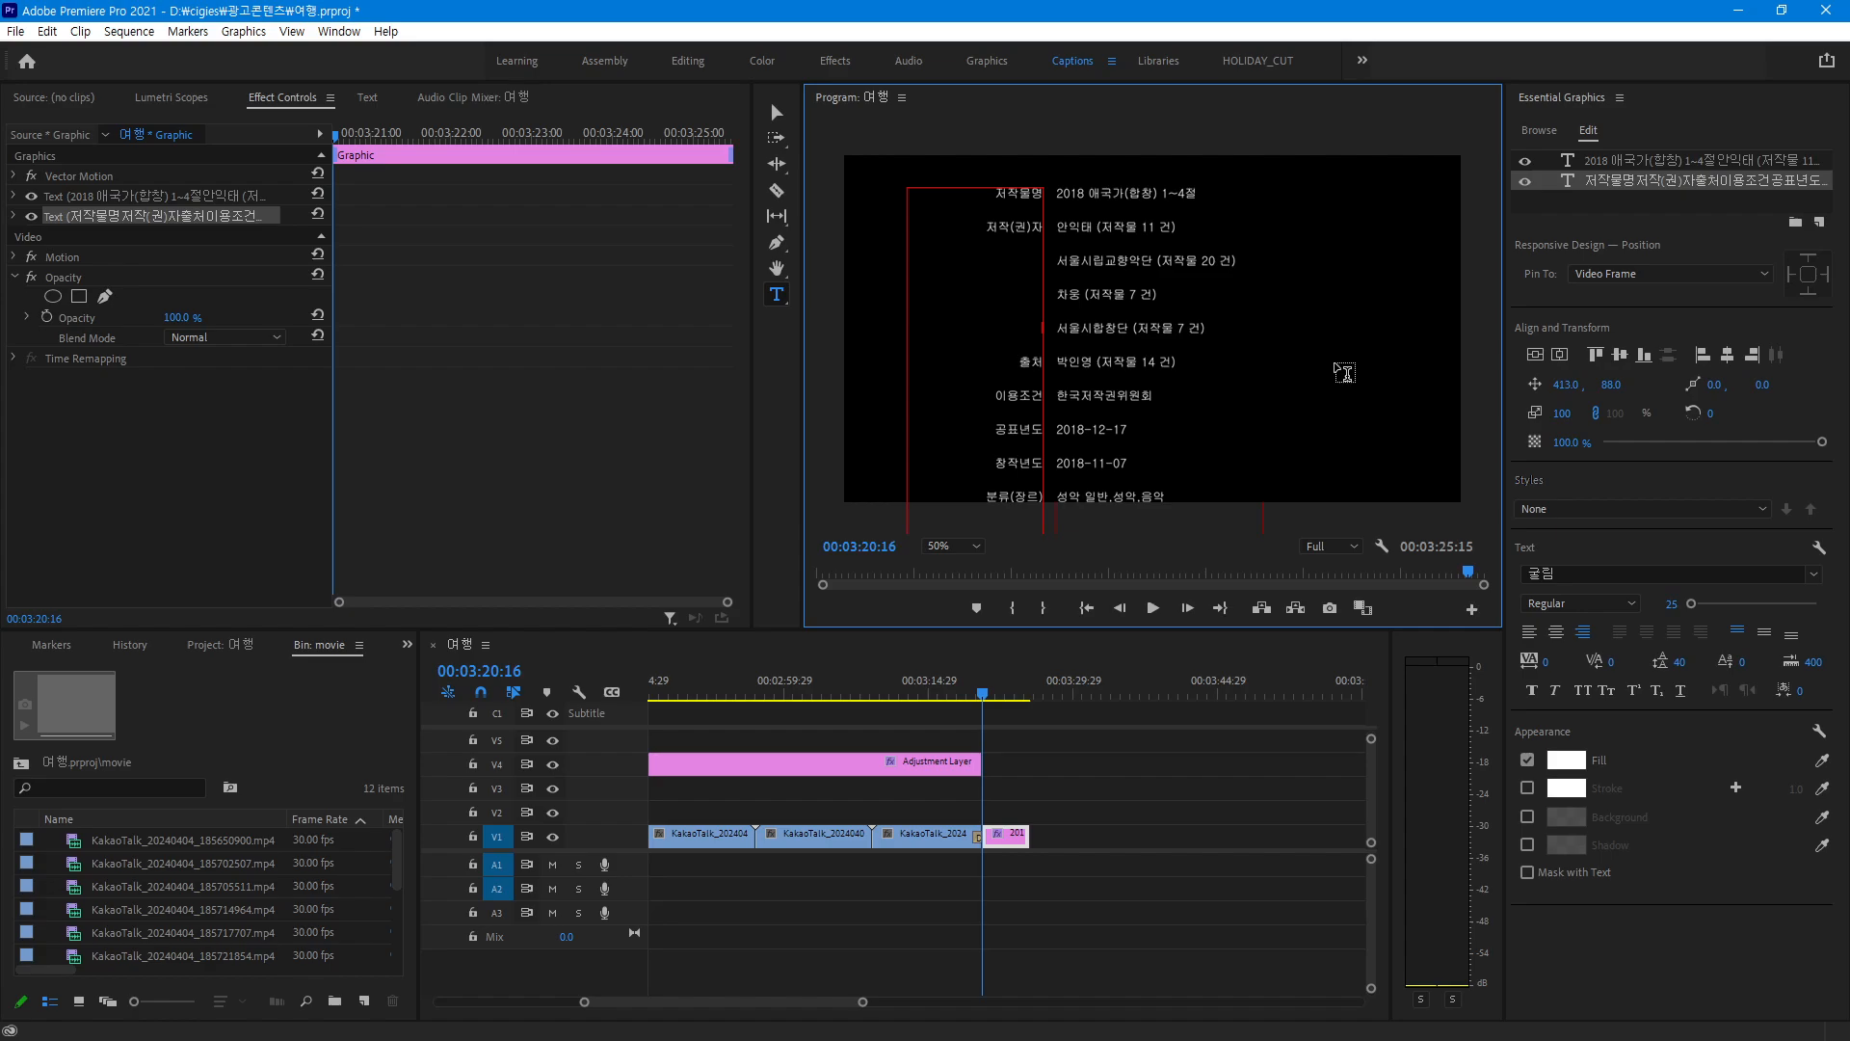
key(Return)
Select both credit columns together and shift them sideways toward the middle of the frame
click(777, 113)
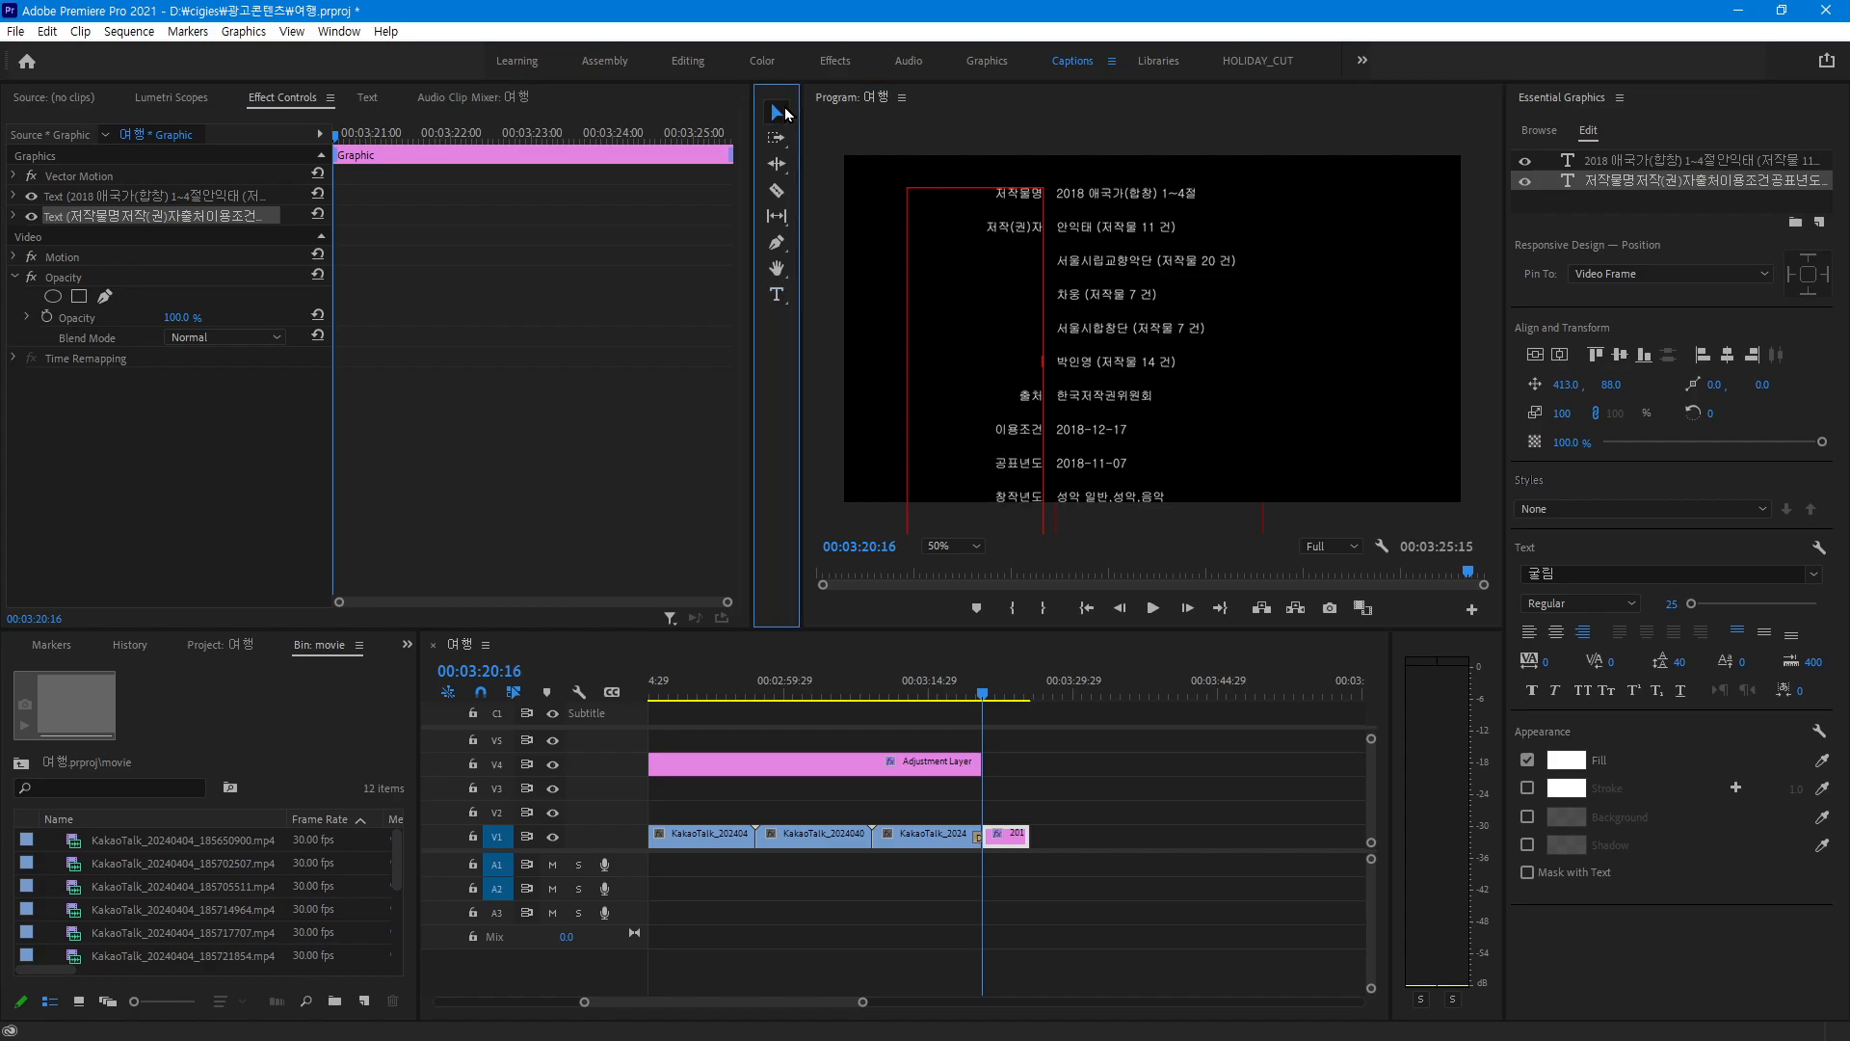
shift+click(1101, 385)
drag(1109, 407, 1172, 415)
drag(1173, 318, 1175, 314)
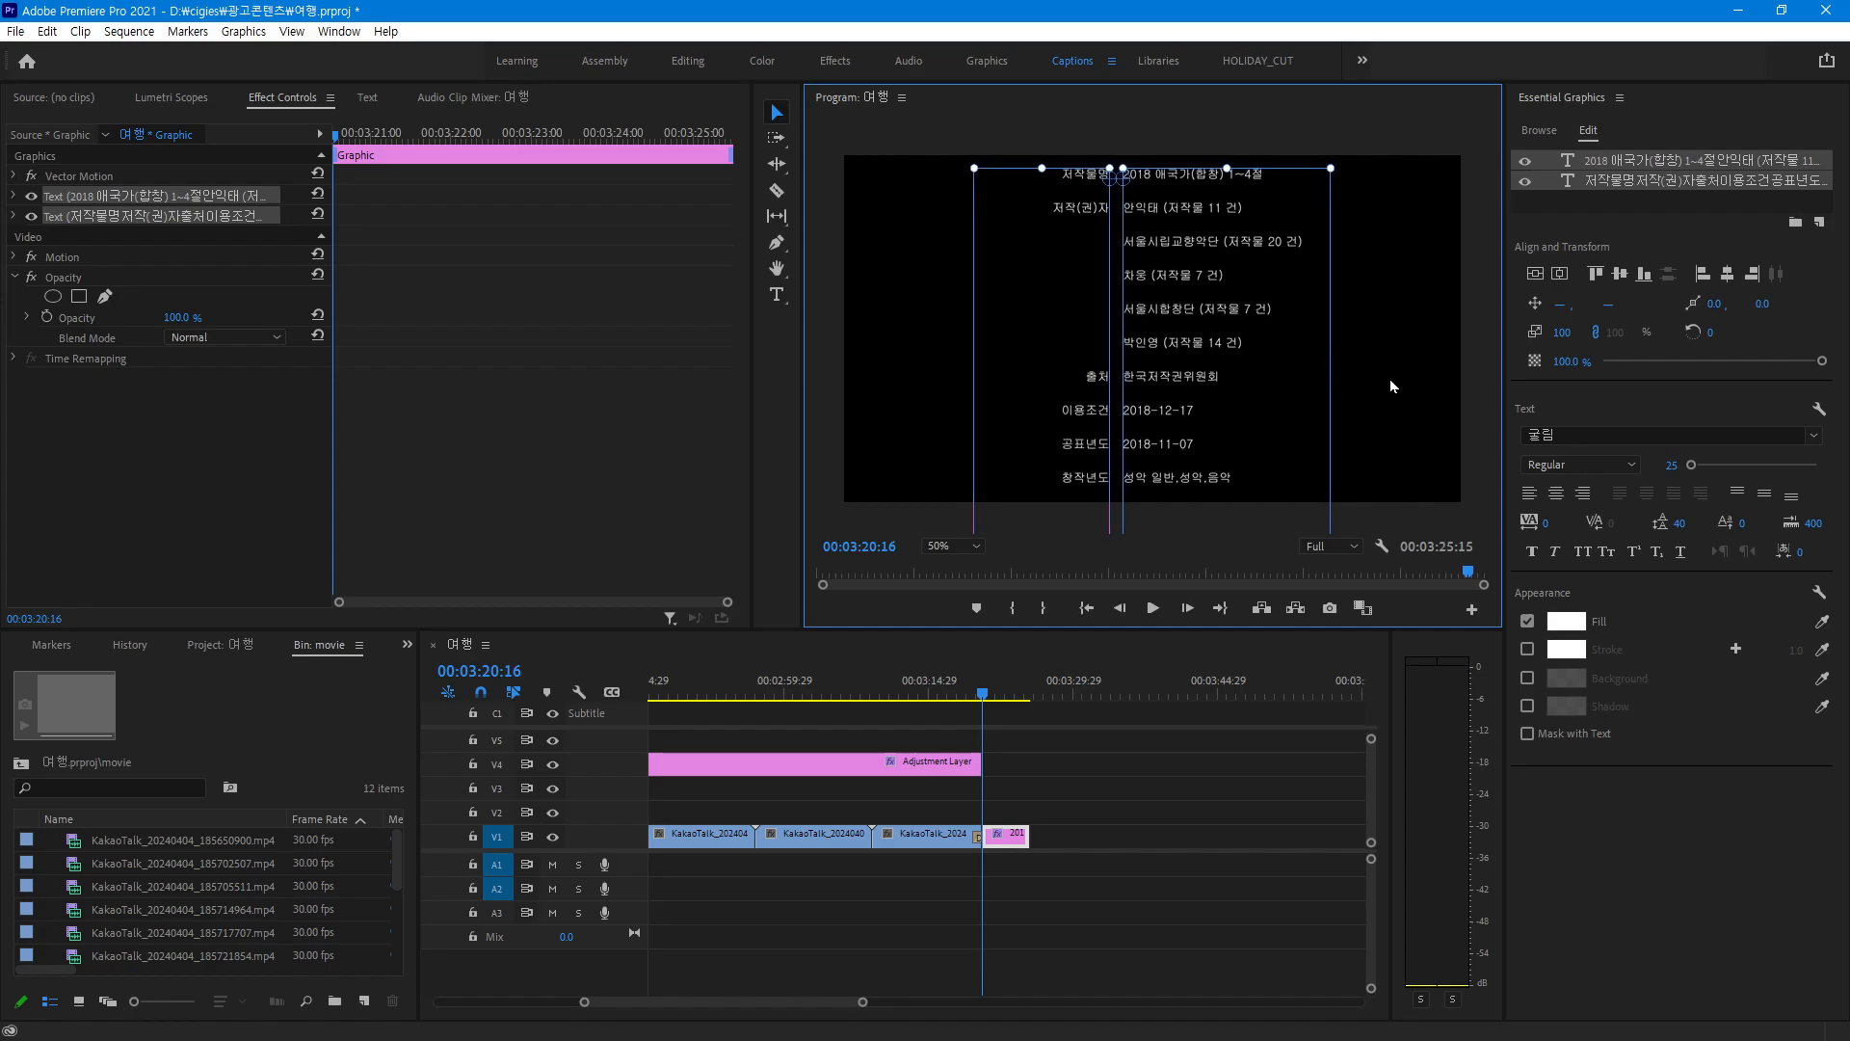
click(1155, 453)
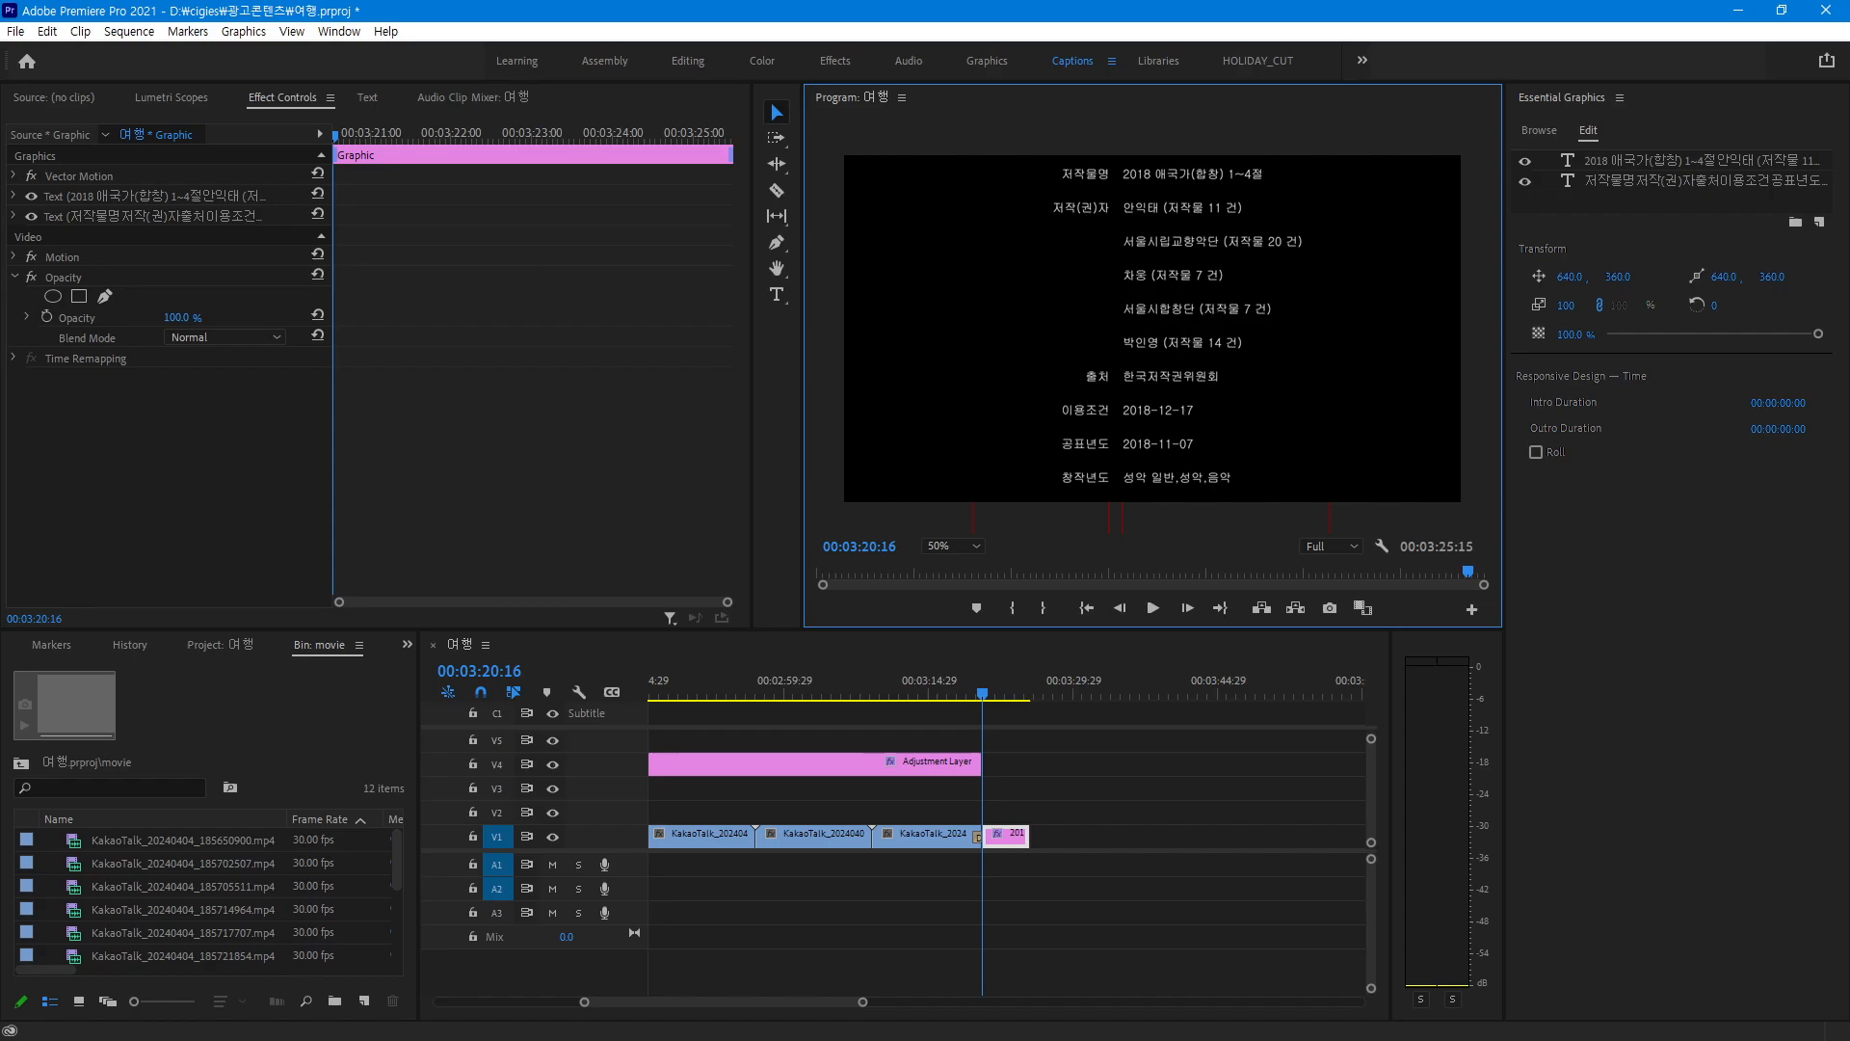
Check the alignment of the last credit rows, and move both columns down until the labels sit at about 499, 158
click(1644, 161)
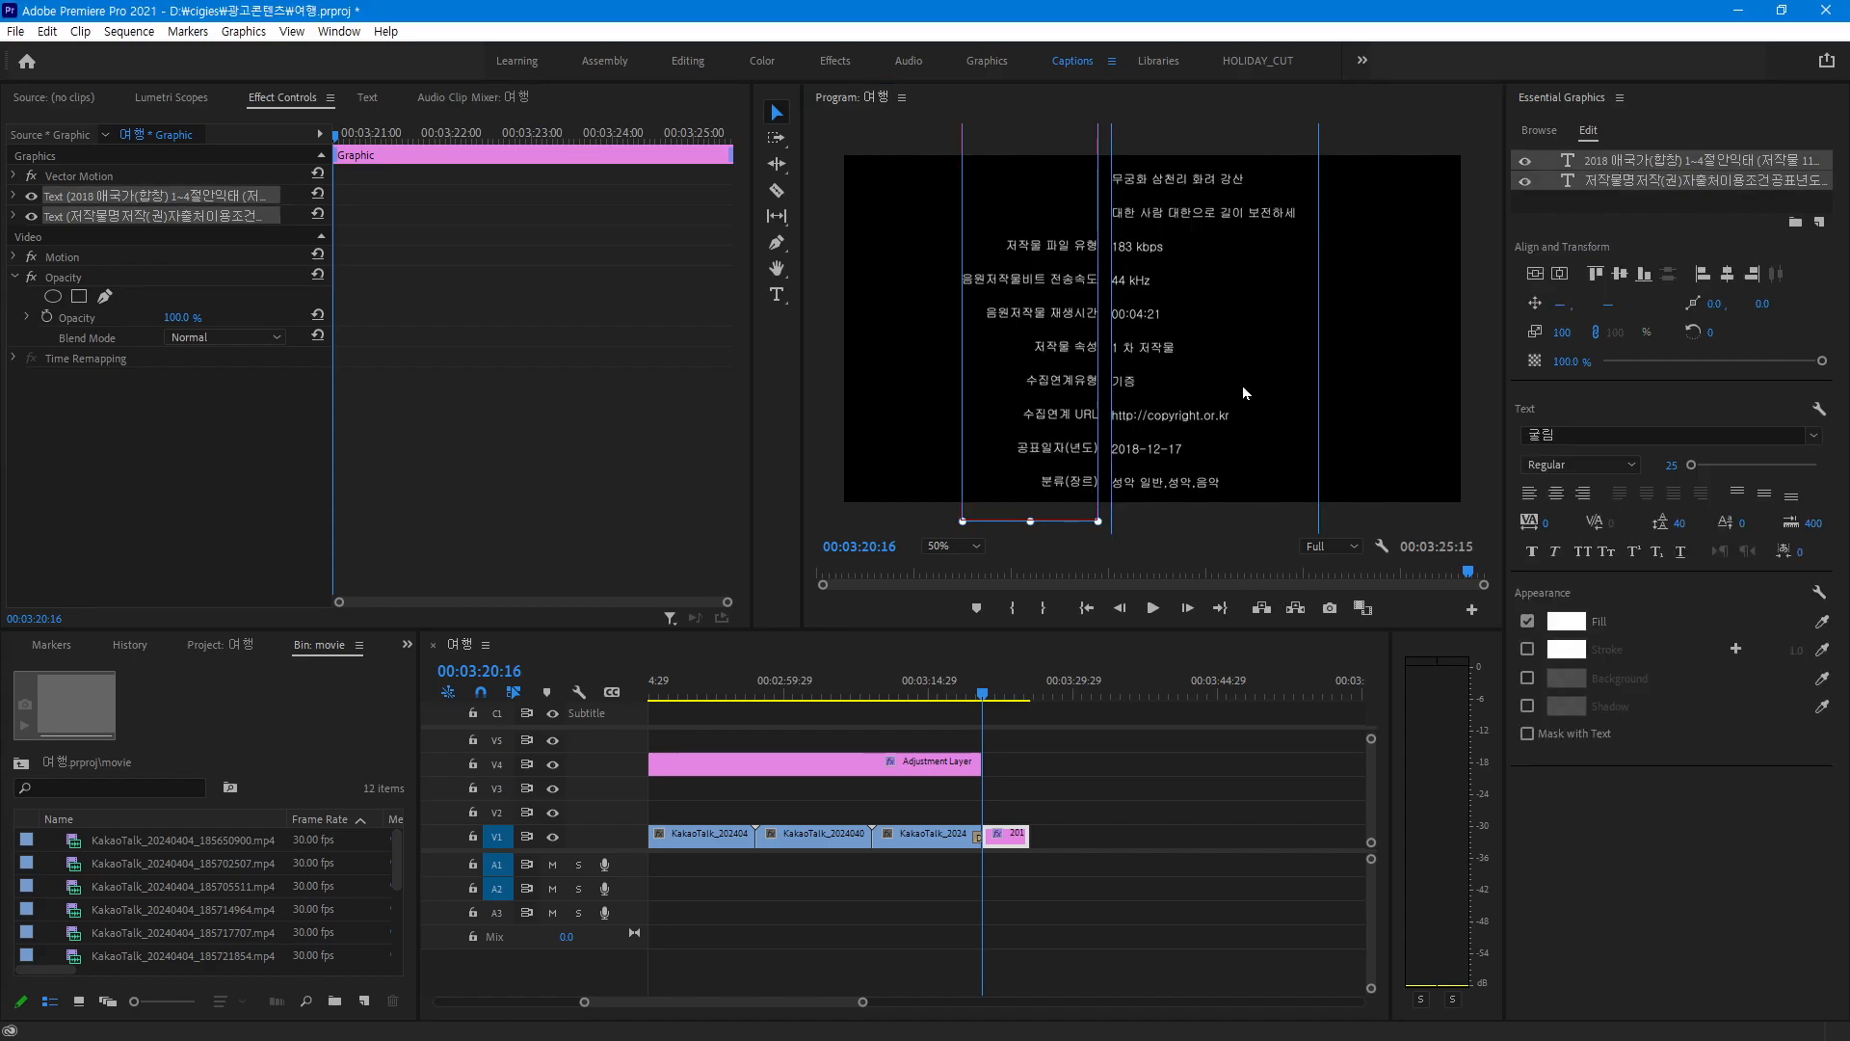
click(1101, 281)
click(1022, 316)
shift+click(1218, 206)
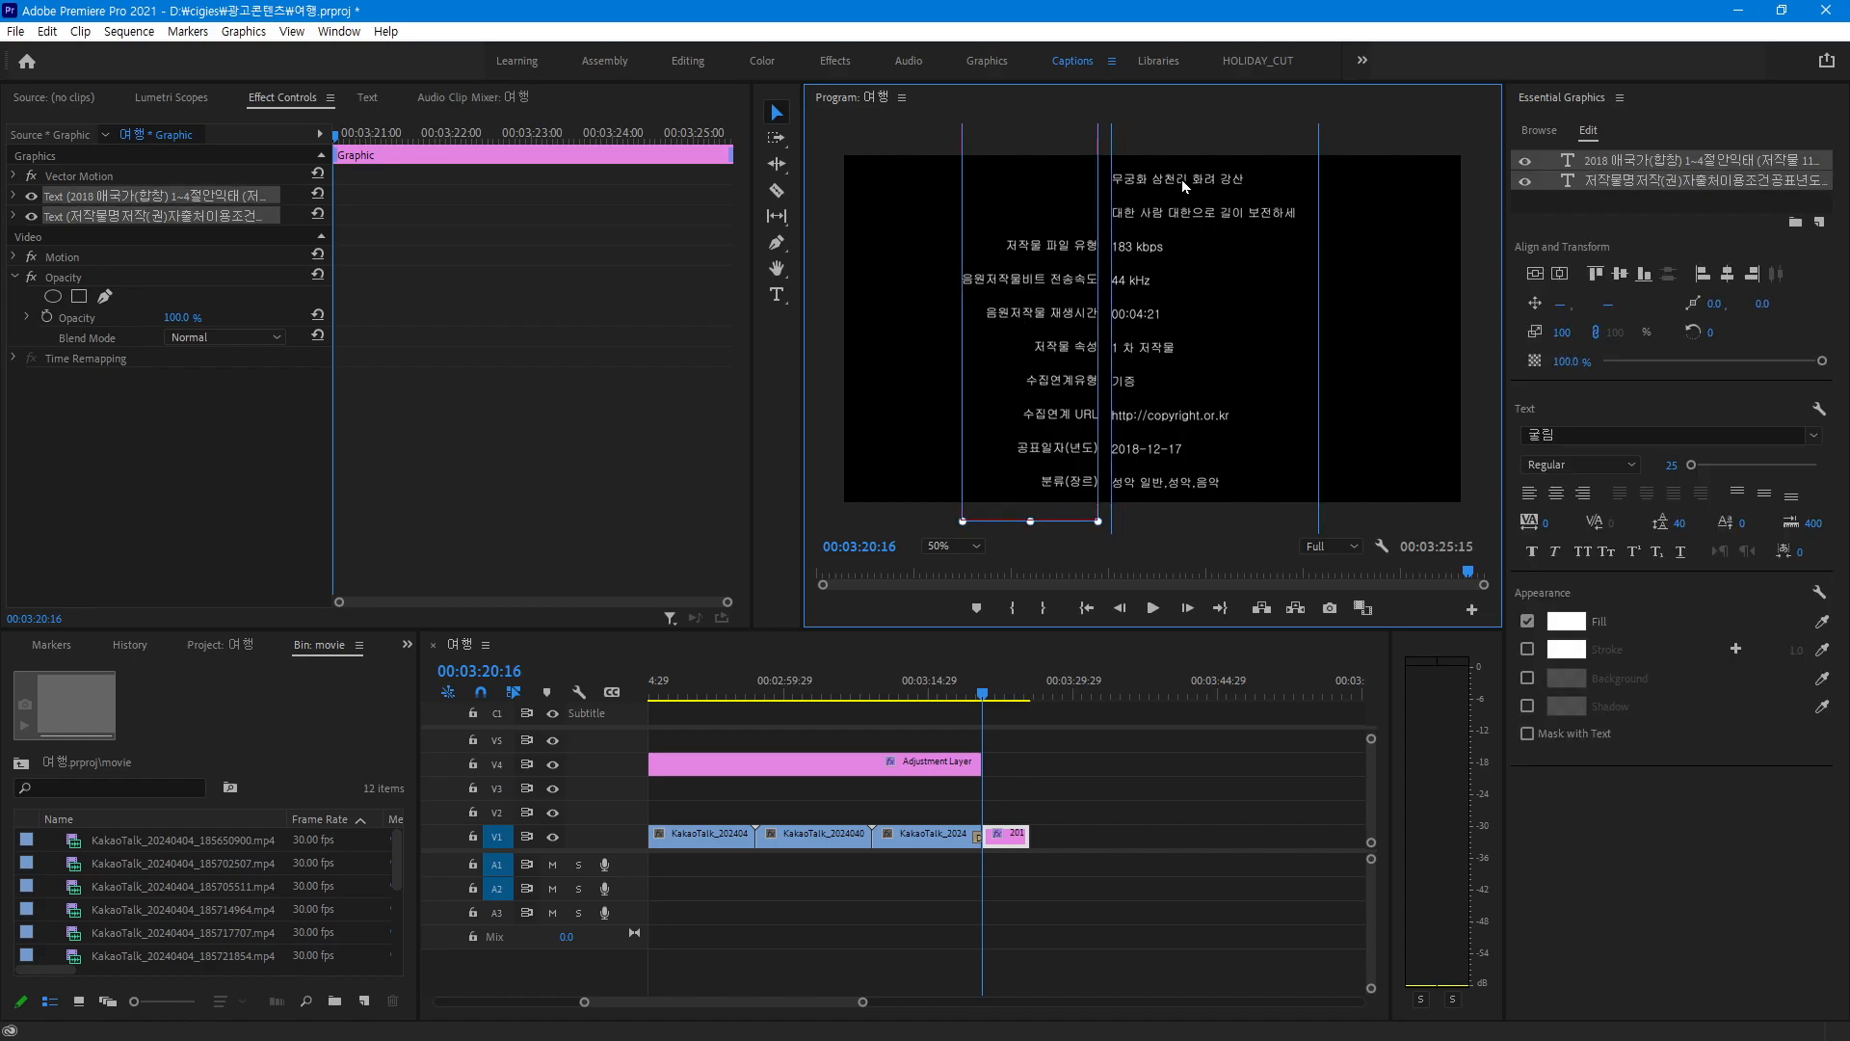
drag(1181, 179, 1181, 280)
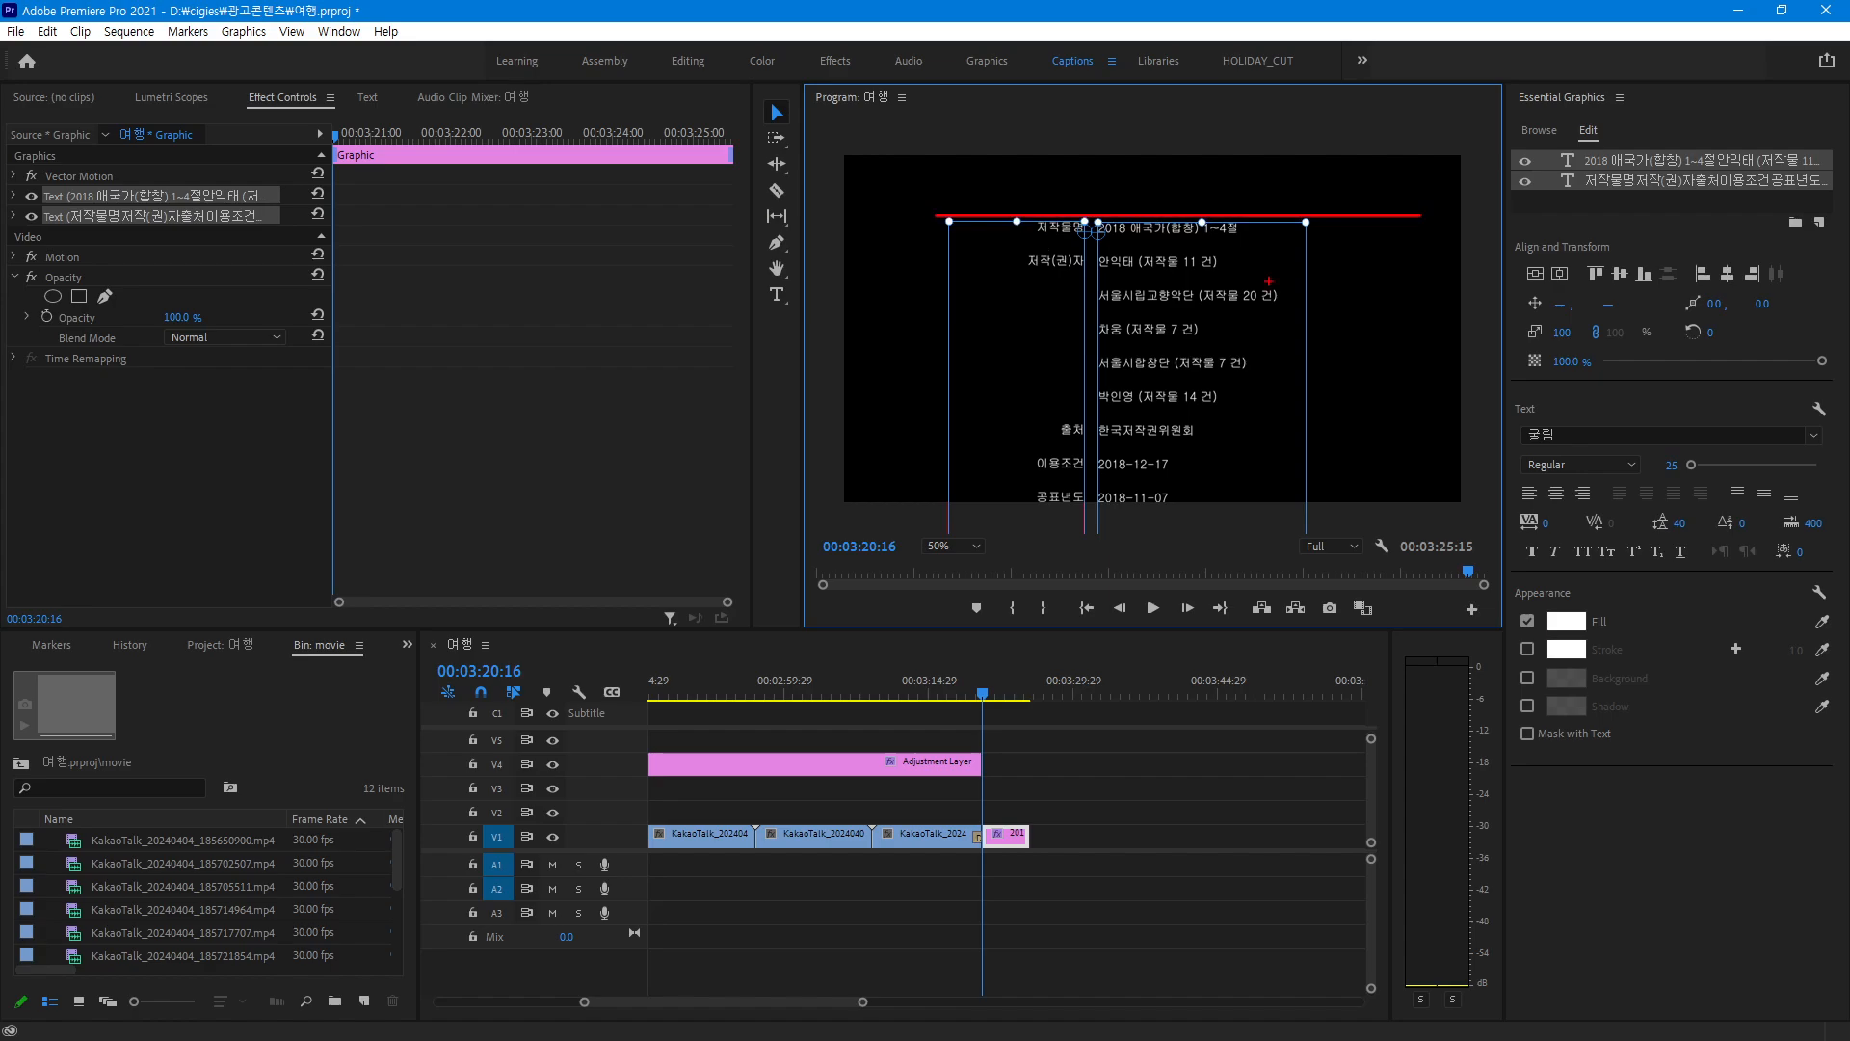
drag(1182, 279, 1181, 280)
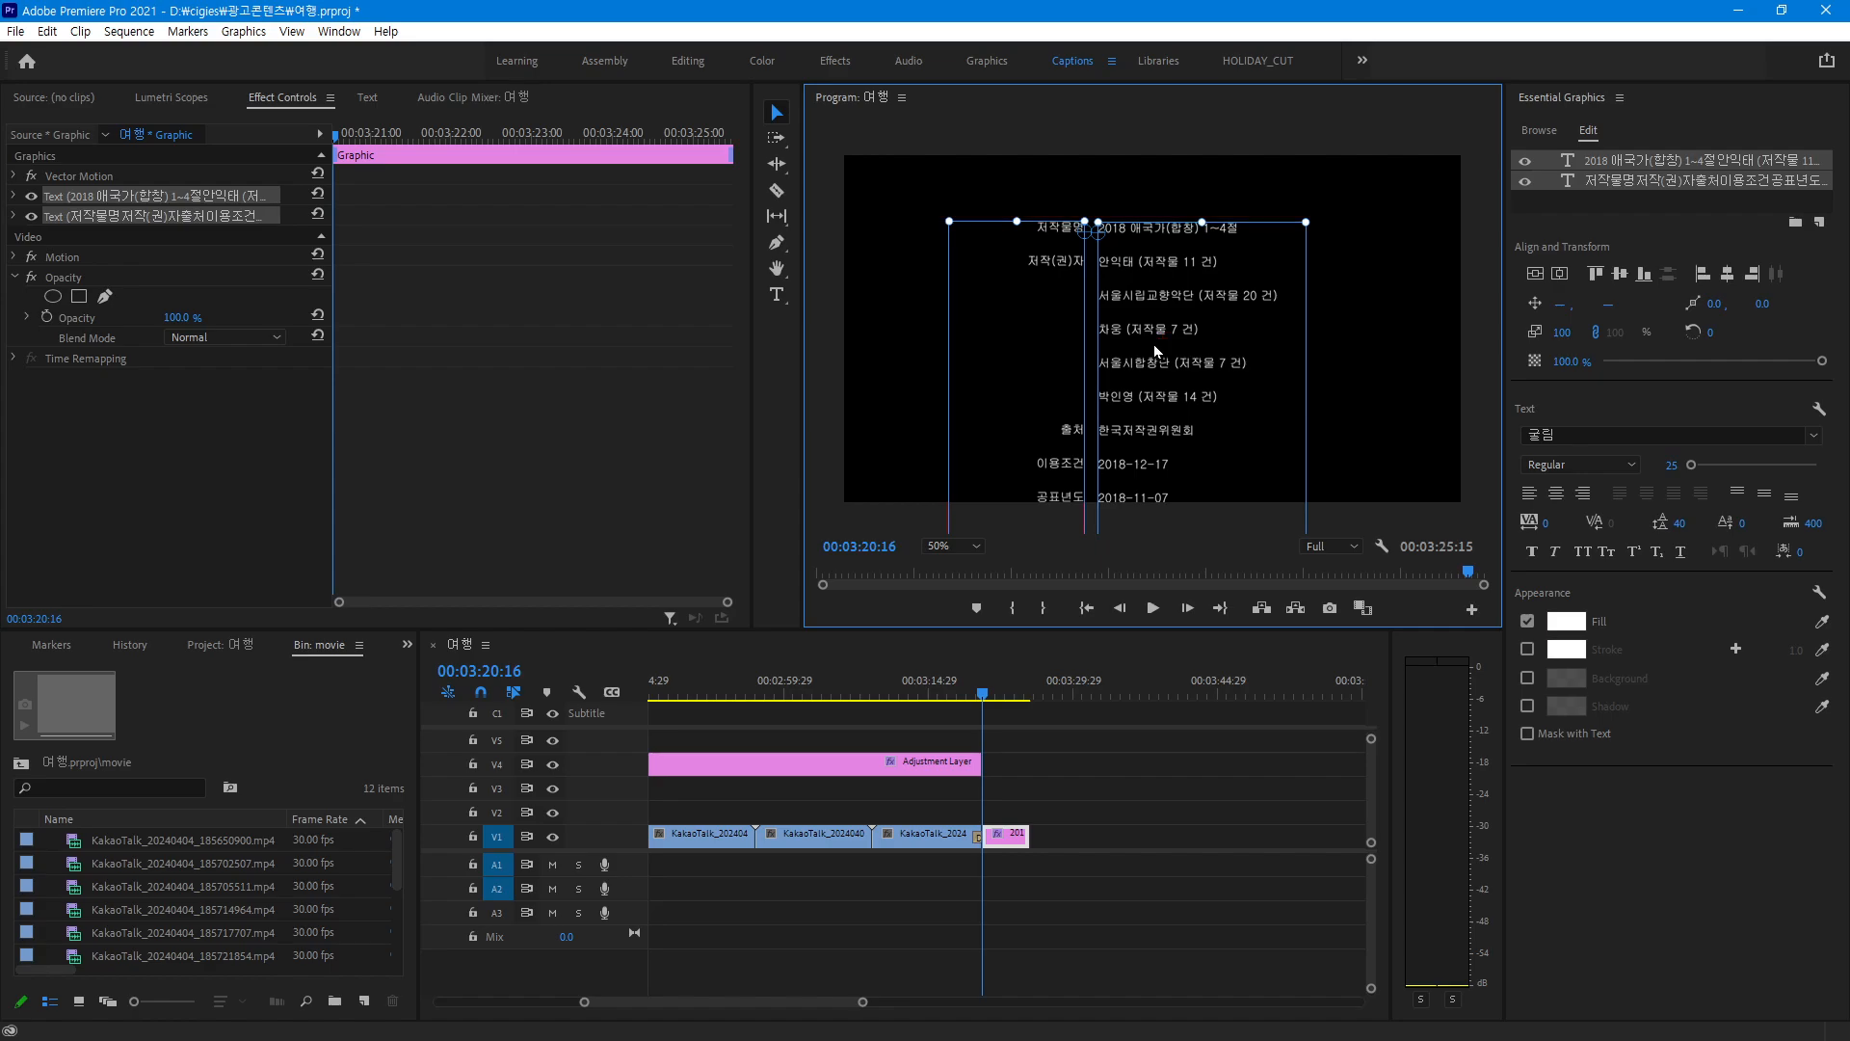
Select the label and detail columns together and align their top edges
click(1334, 362)
click(1053, 259)
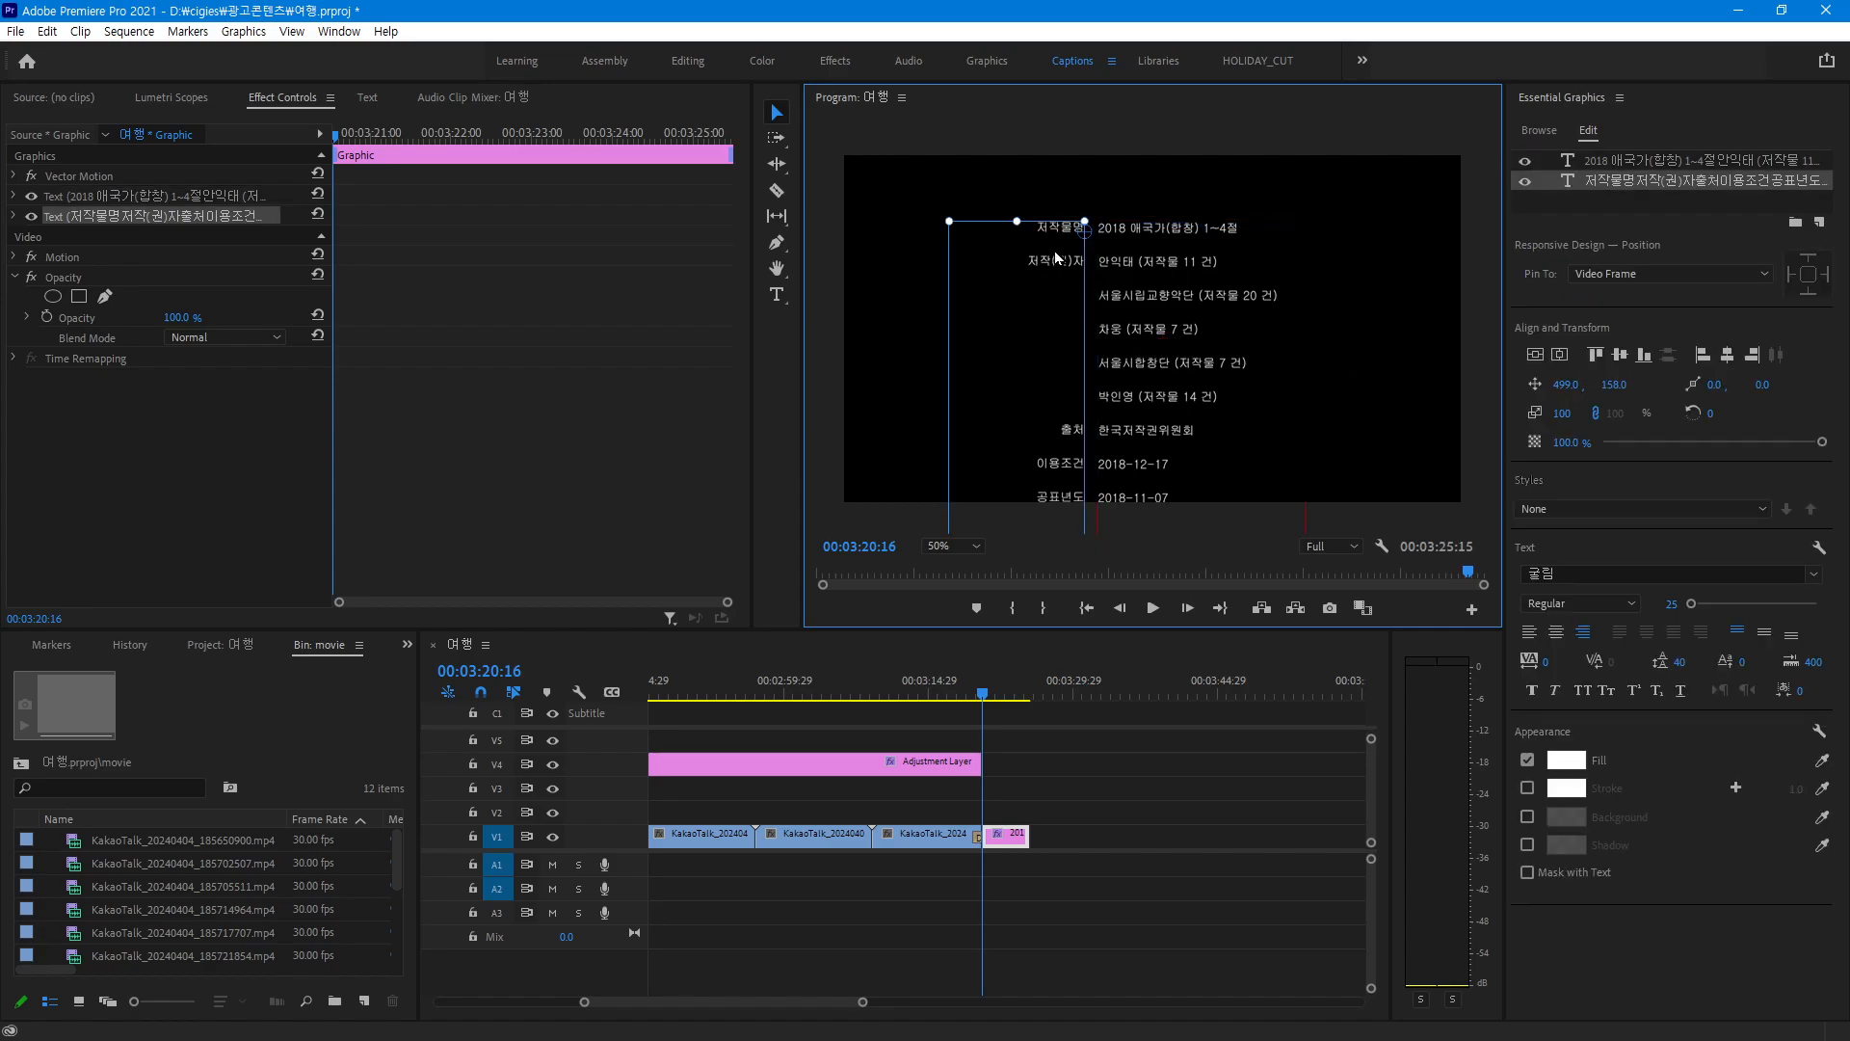
mouse_move(1791, 752)
mouse_down()
mouse_move(1767, 780)
mouse_move(1544, 687)
mouse_move(1506, 331)
mouse_move(1604, 112)
mouse_move(1810, 254)
mouse_move(1788, 757)
mouse_up()
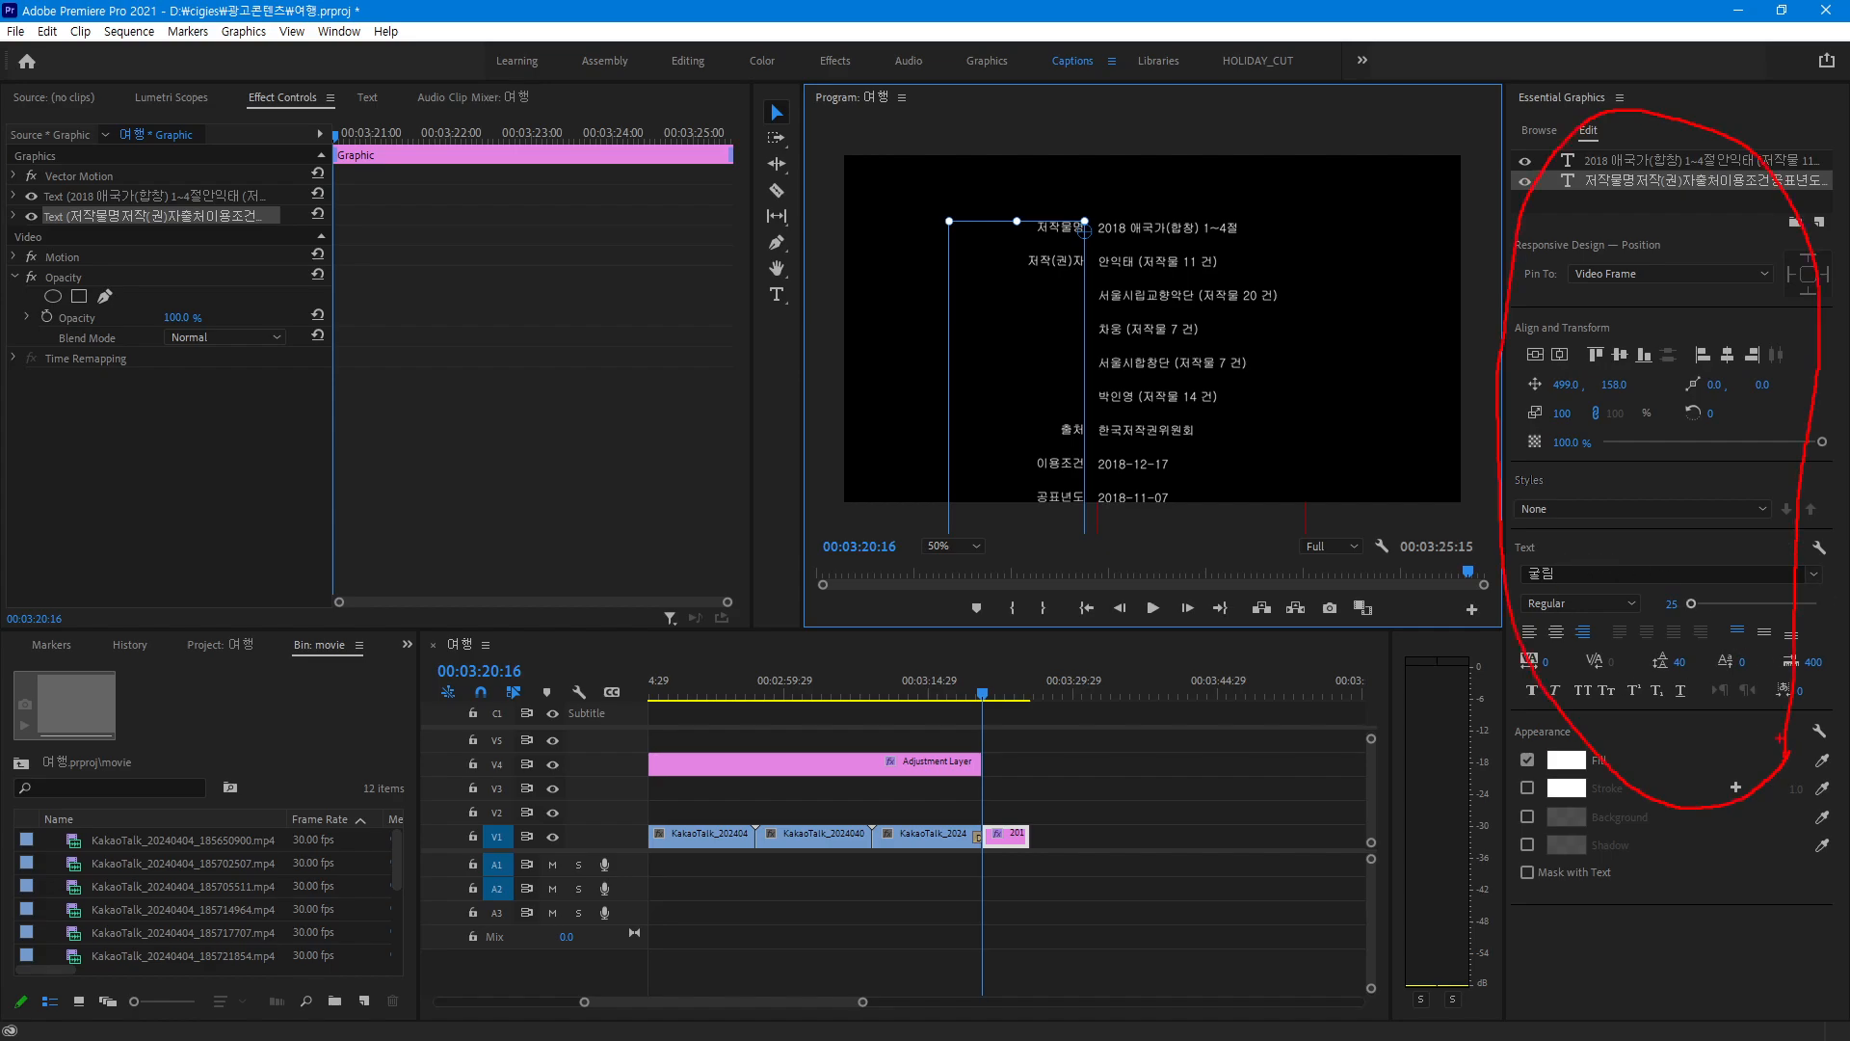
key(Escape)
shift+click(1210, 291)
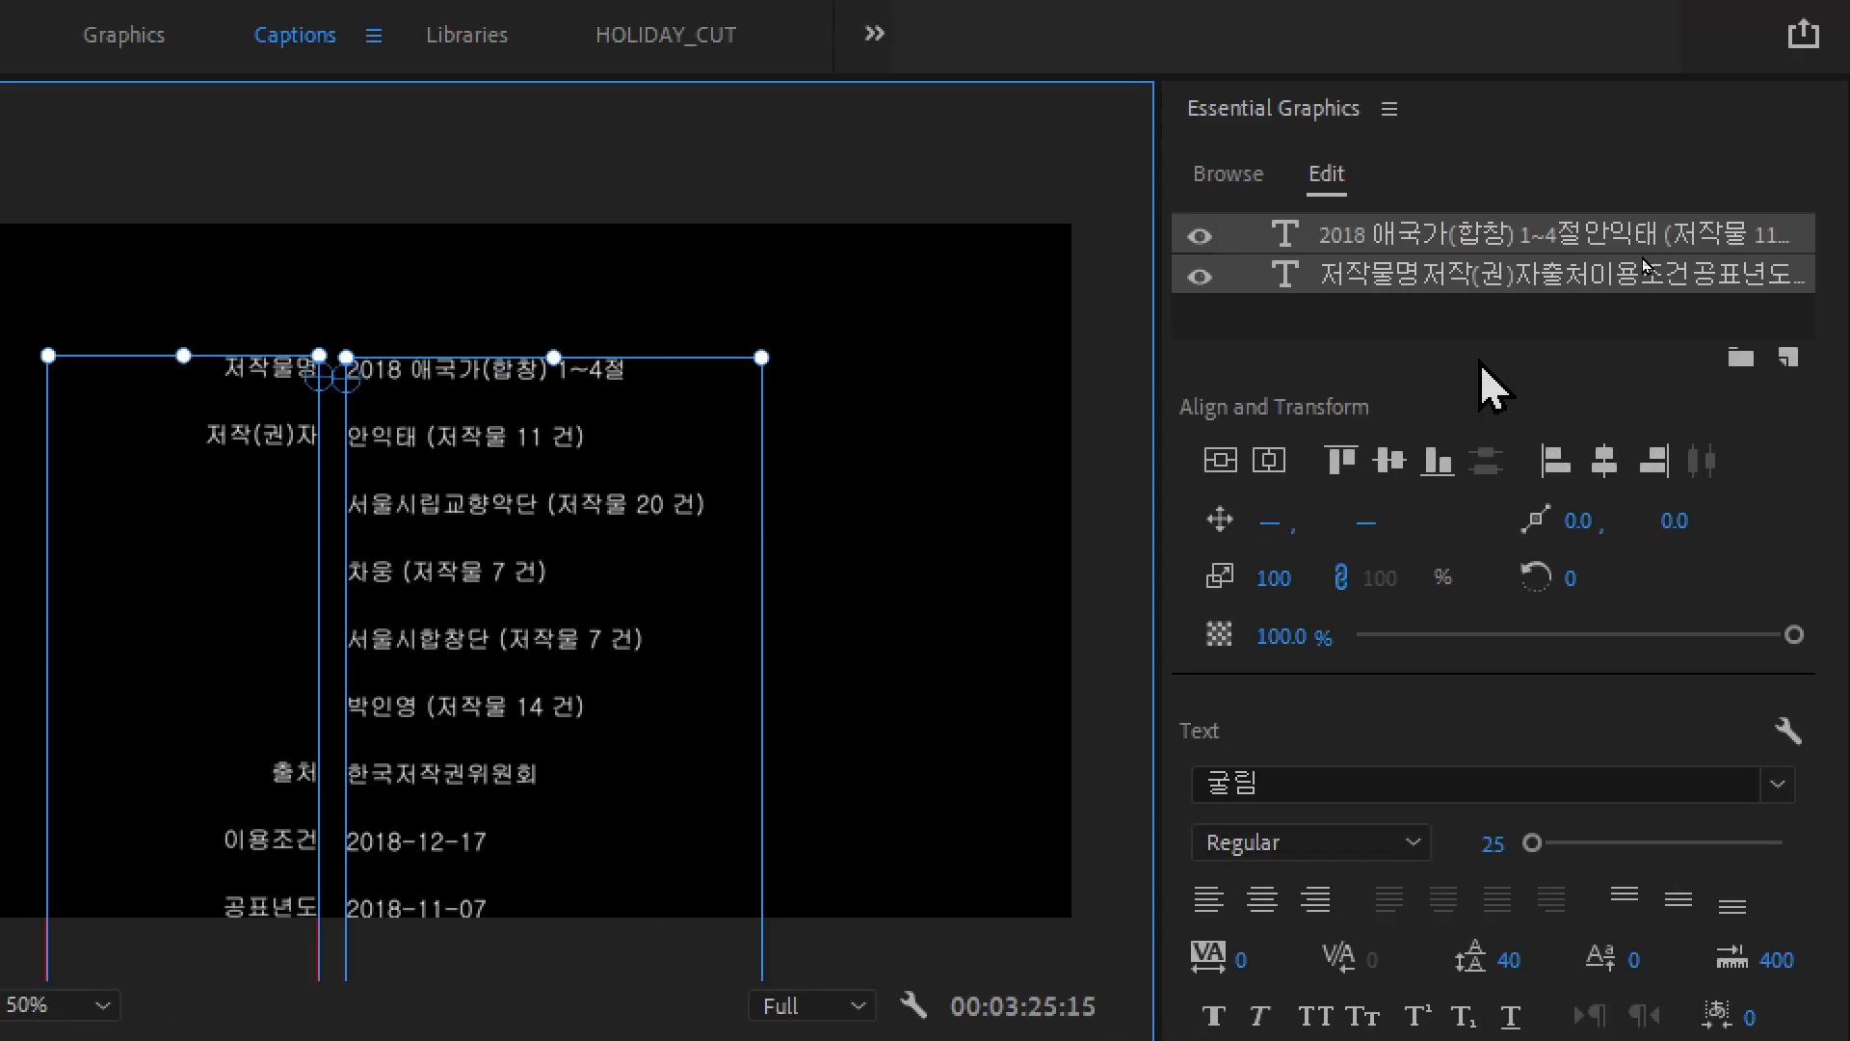
click(1340, 460)
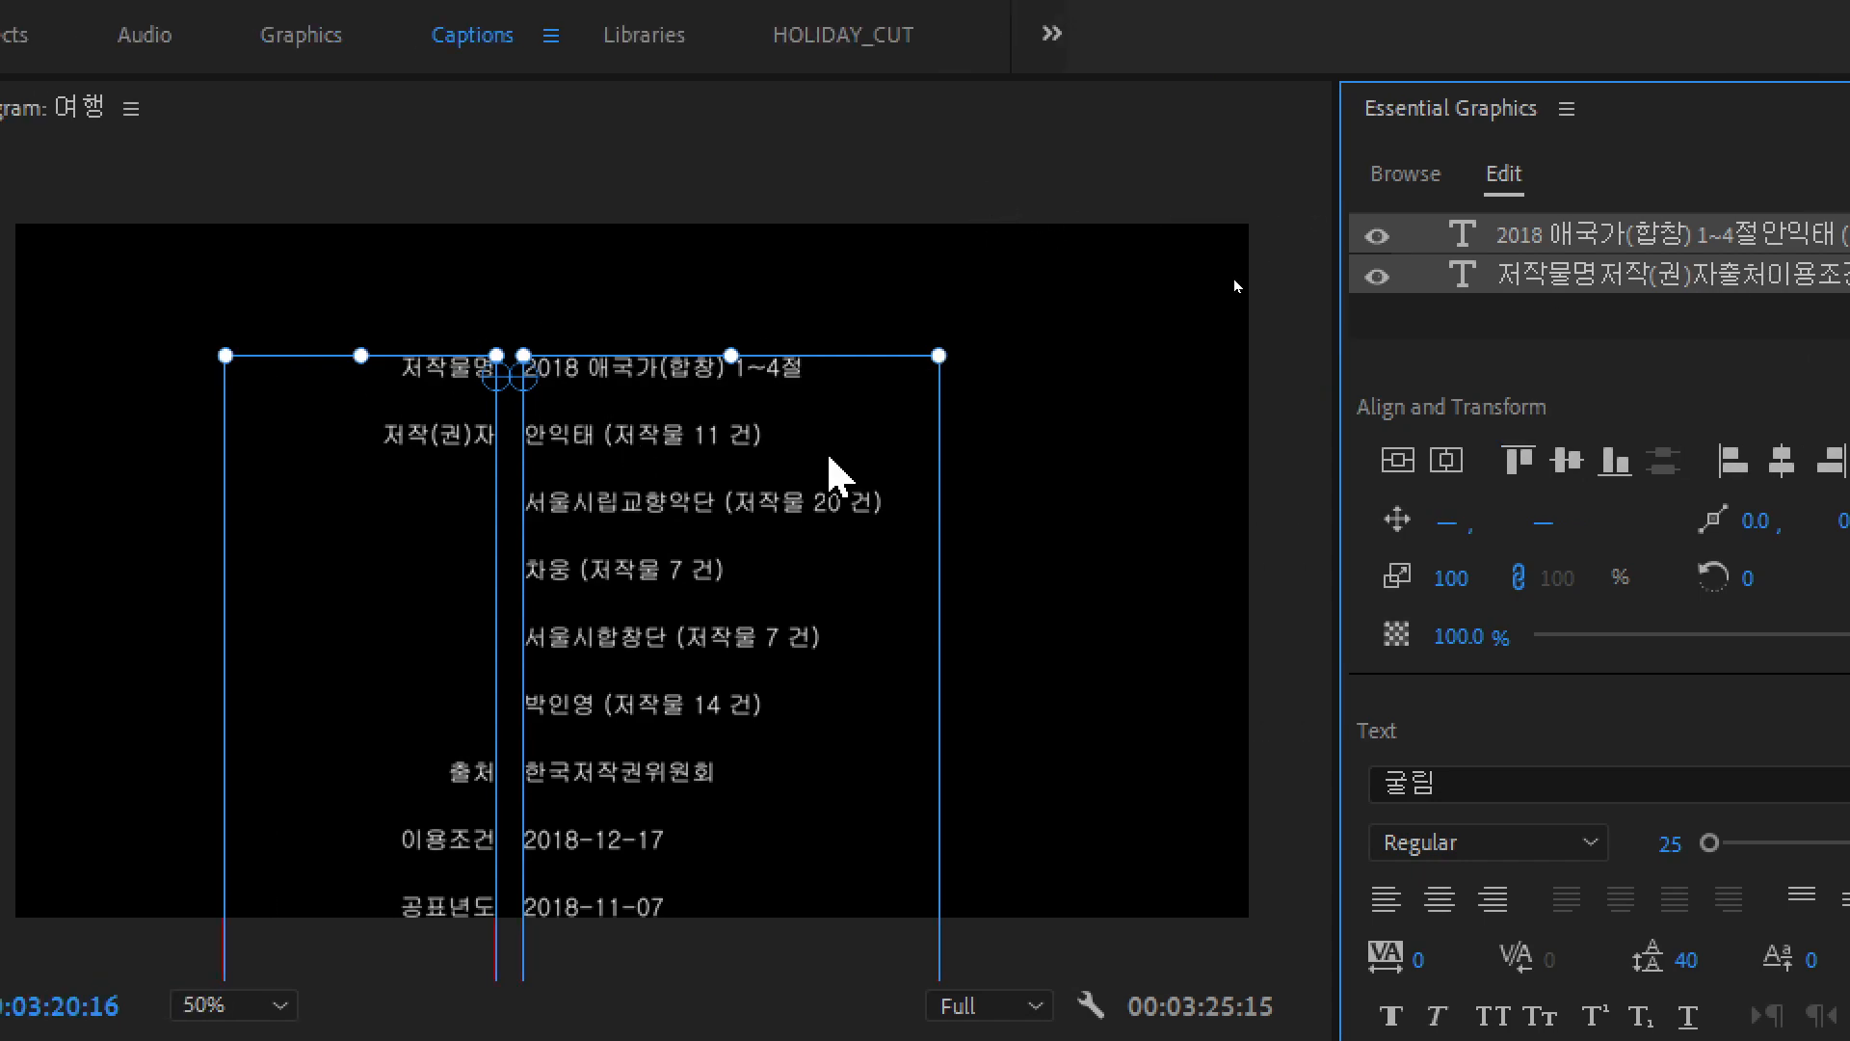
Move the details column down to about 527.1, 428.0, and align its top edge with the labels again
click(1093, 443)
drag(826, 371, 702, 646)
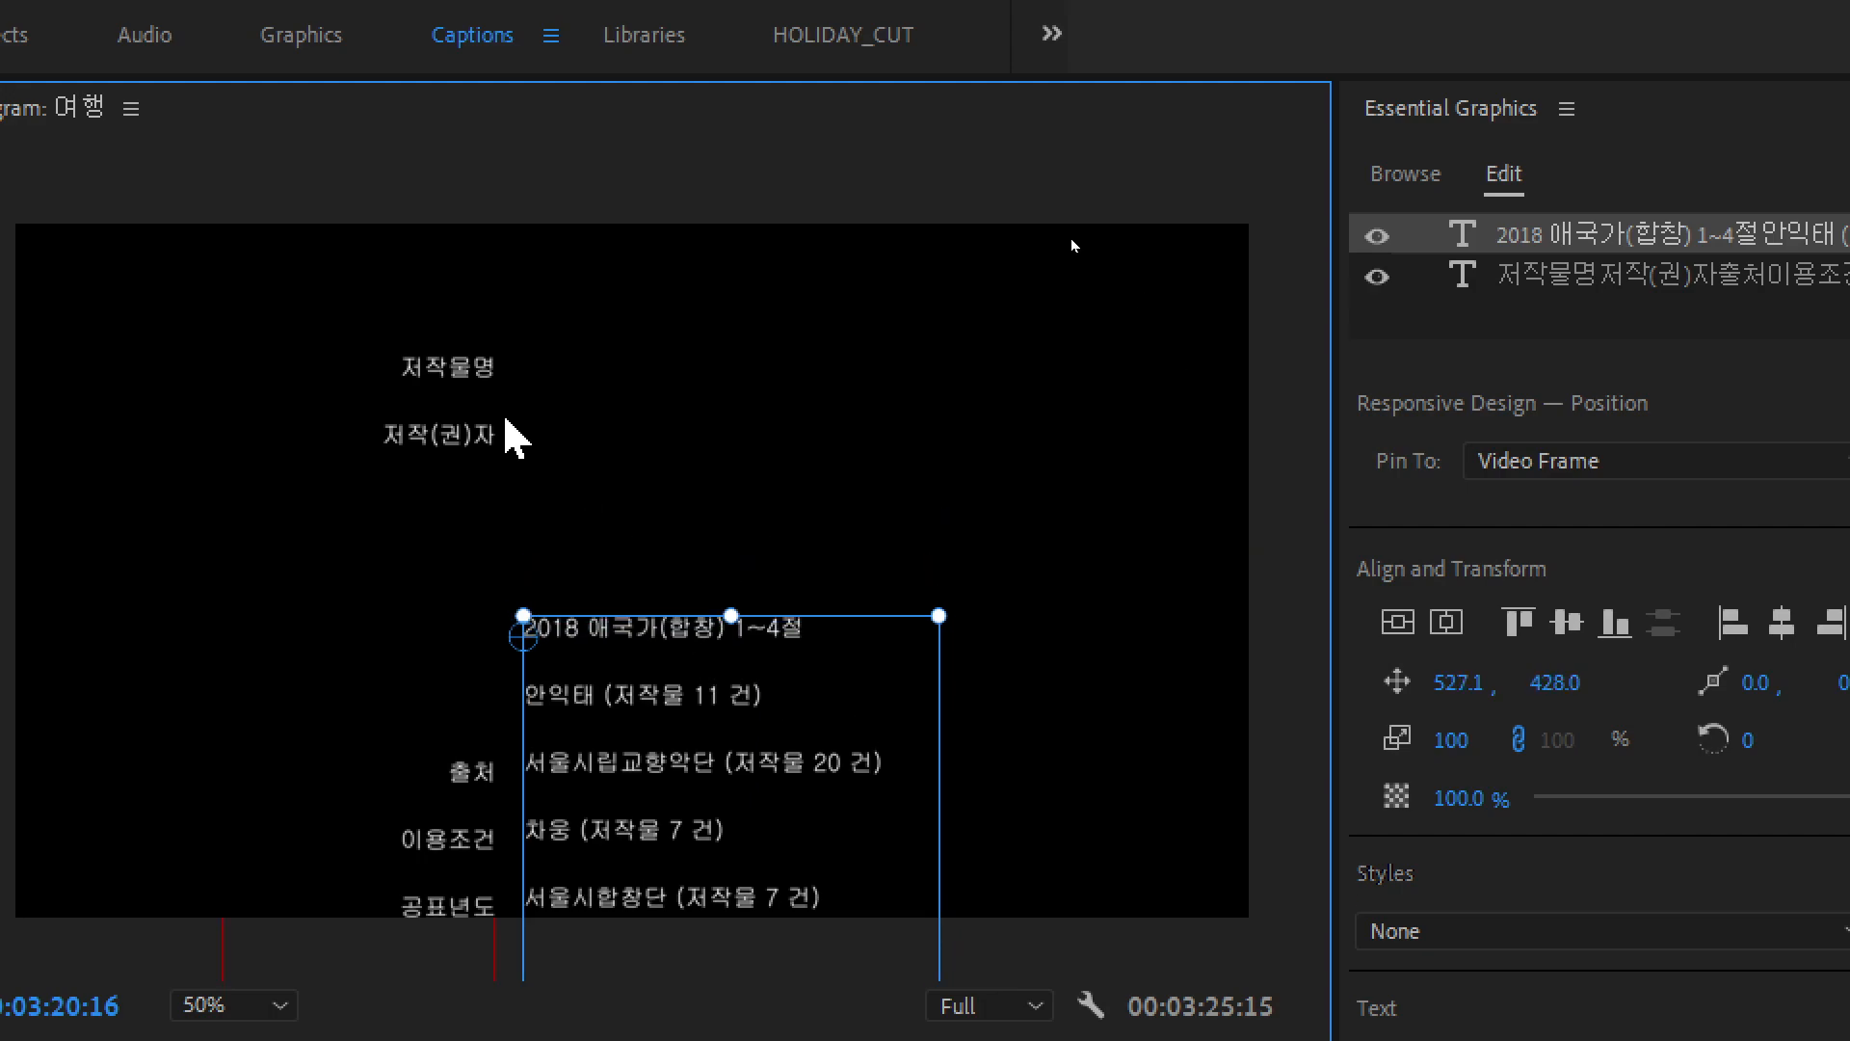
shift+click(420, 440)
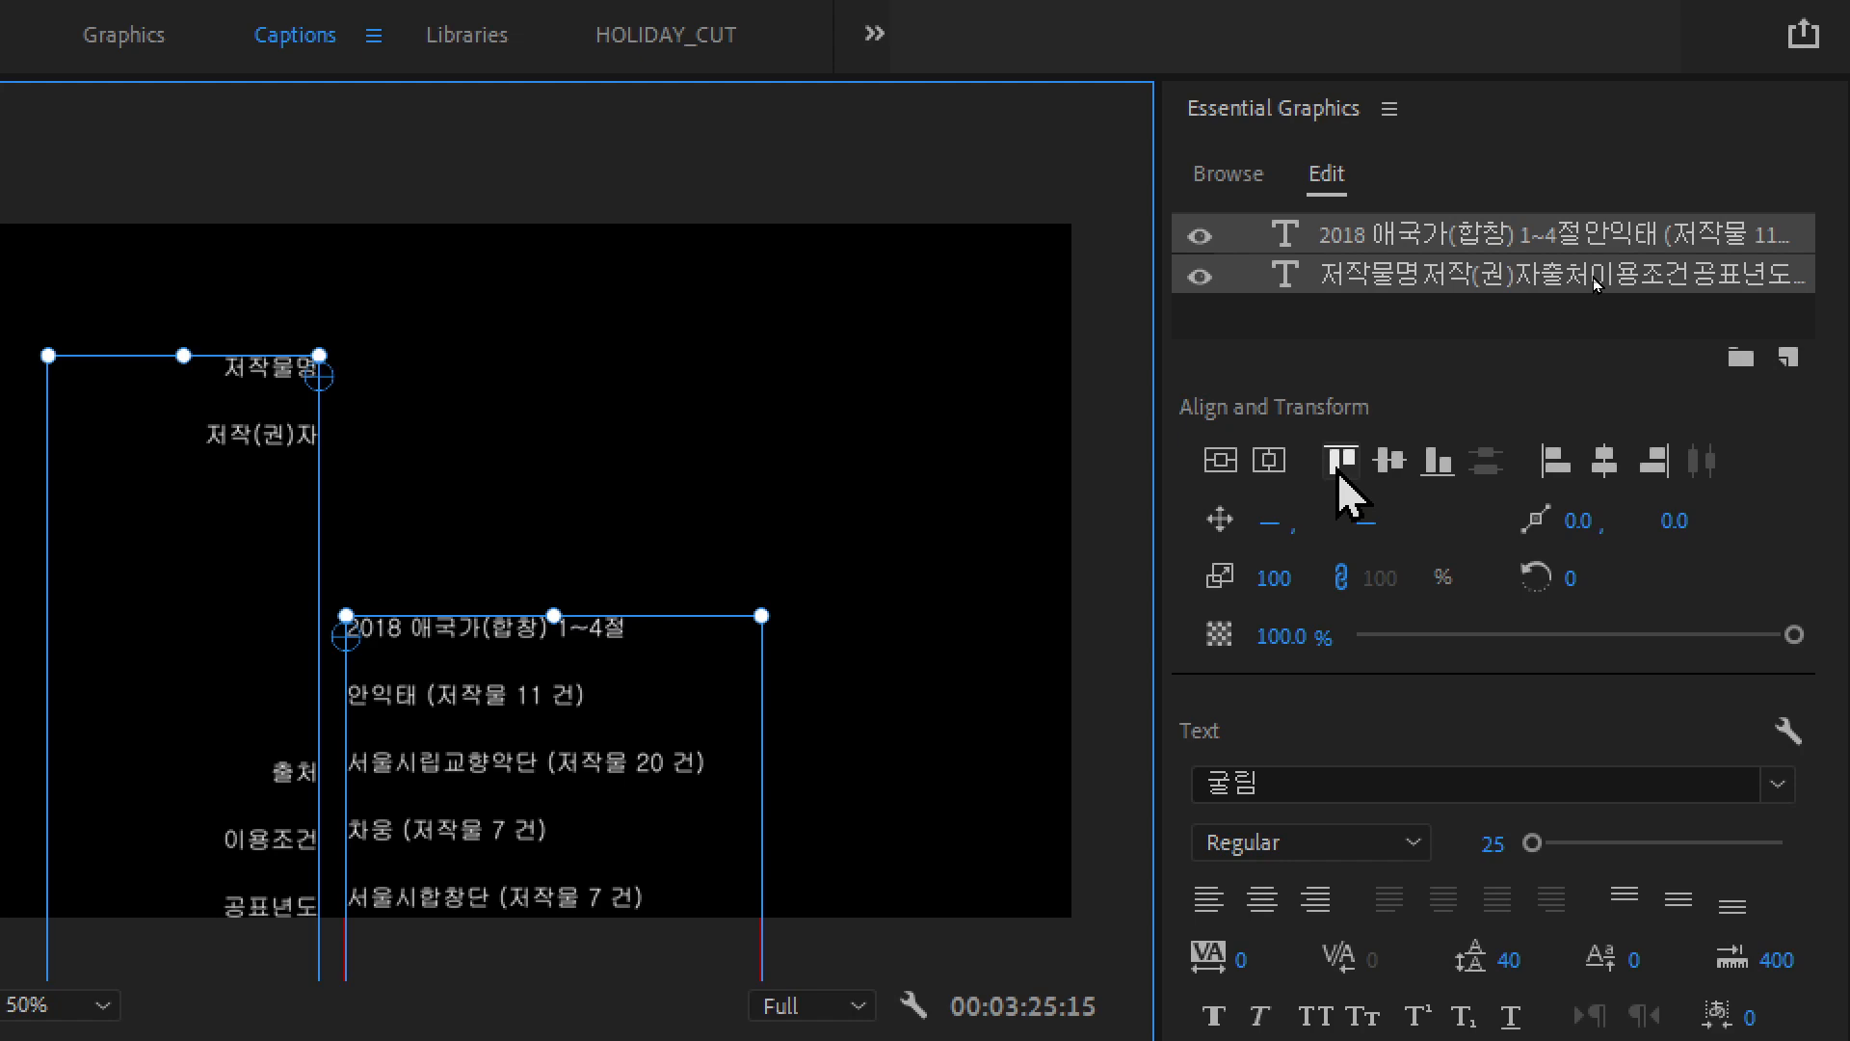
click(1340, 466)
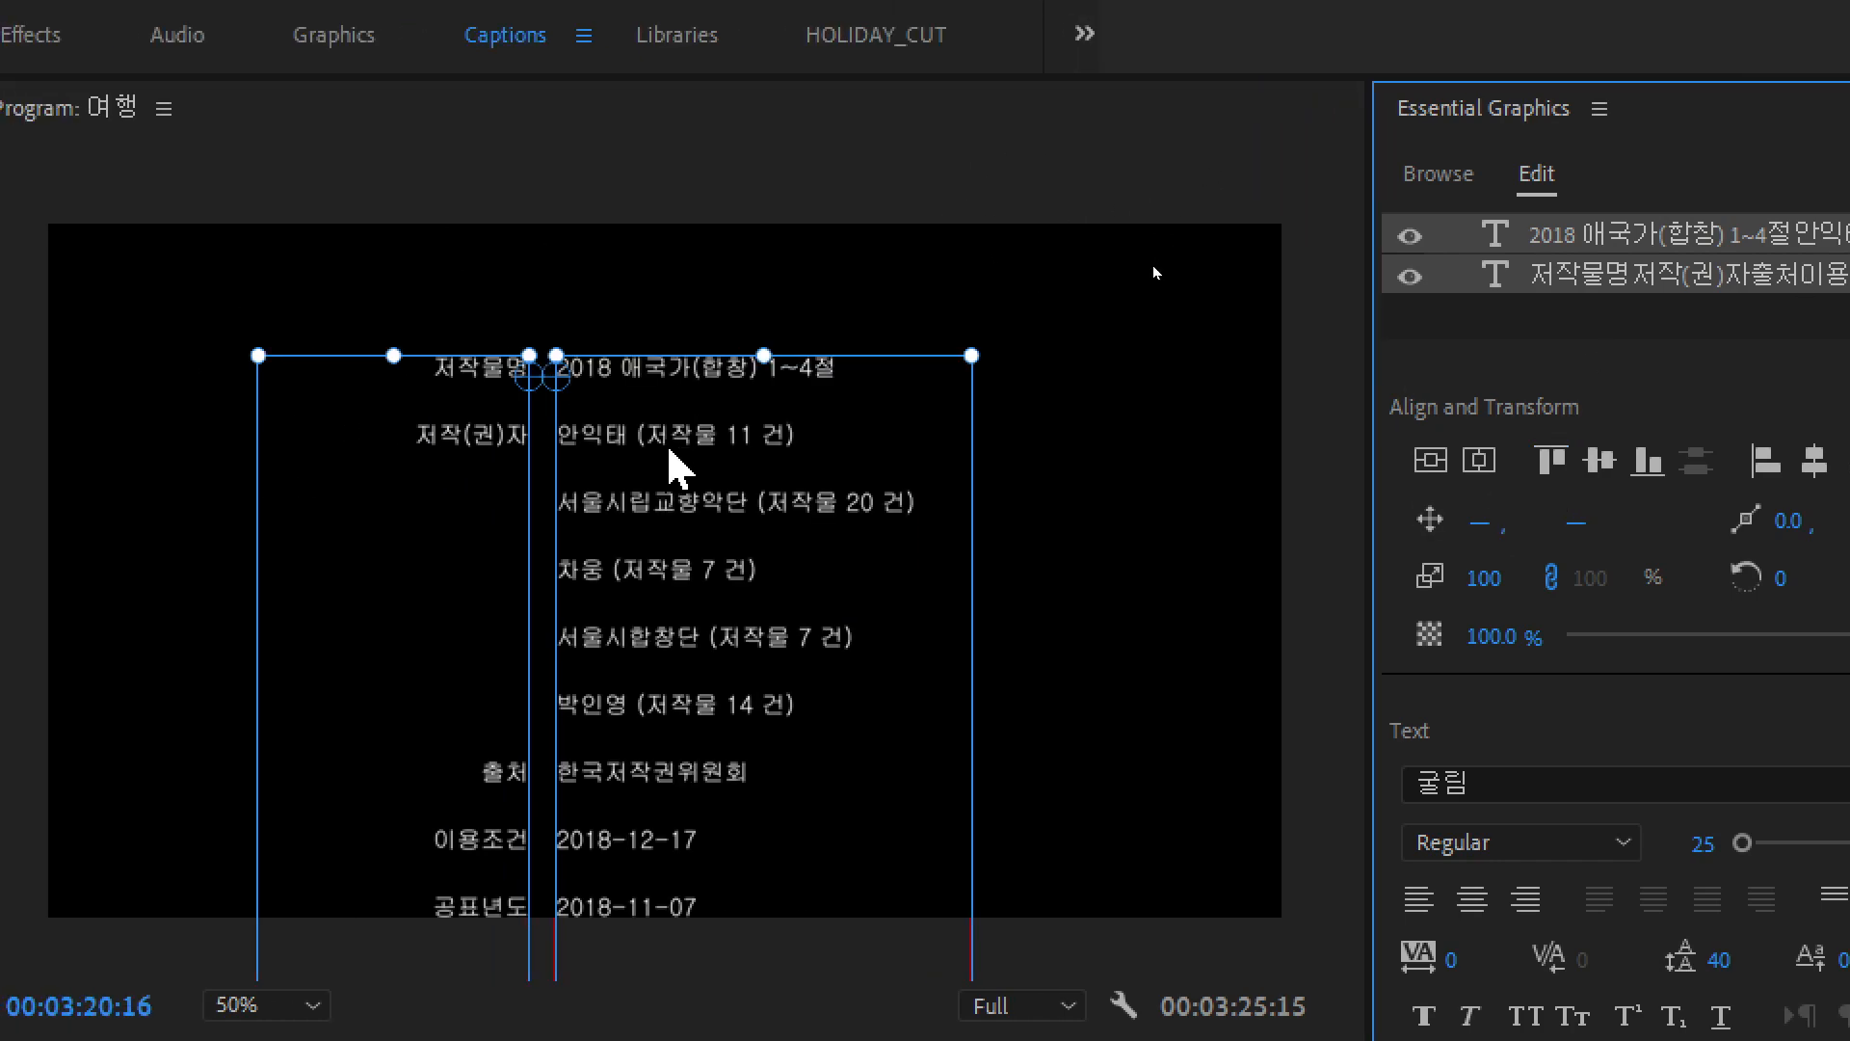
click(1086, 591)
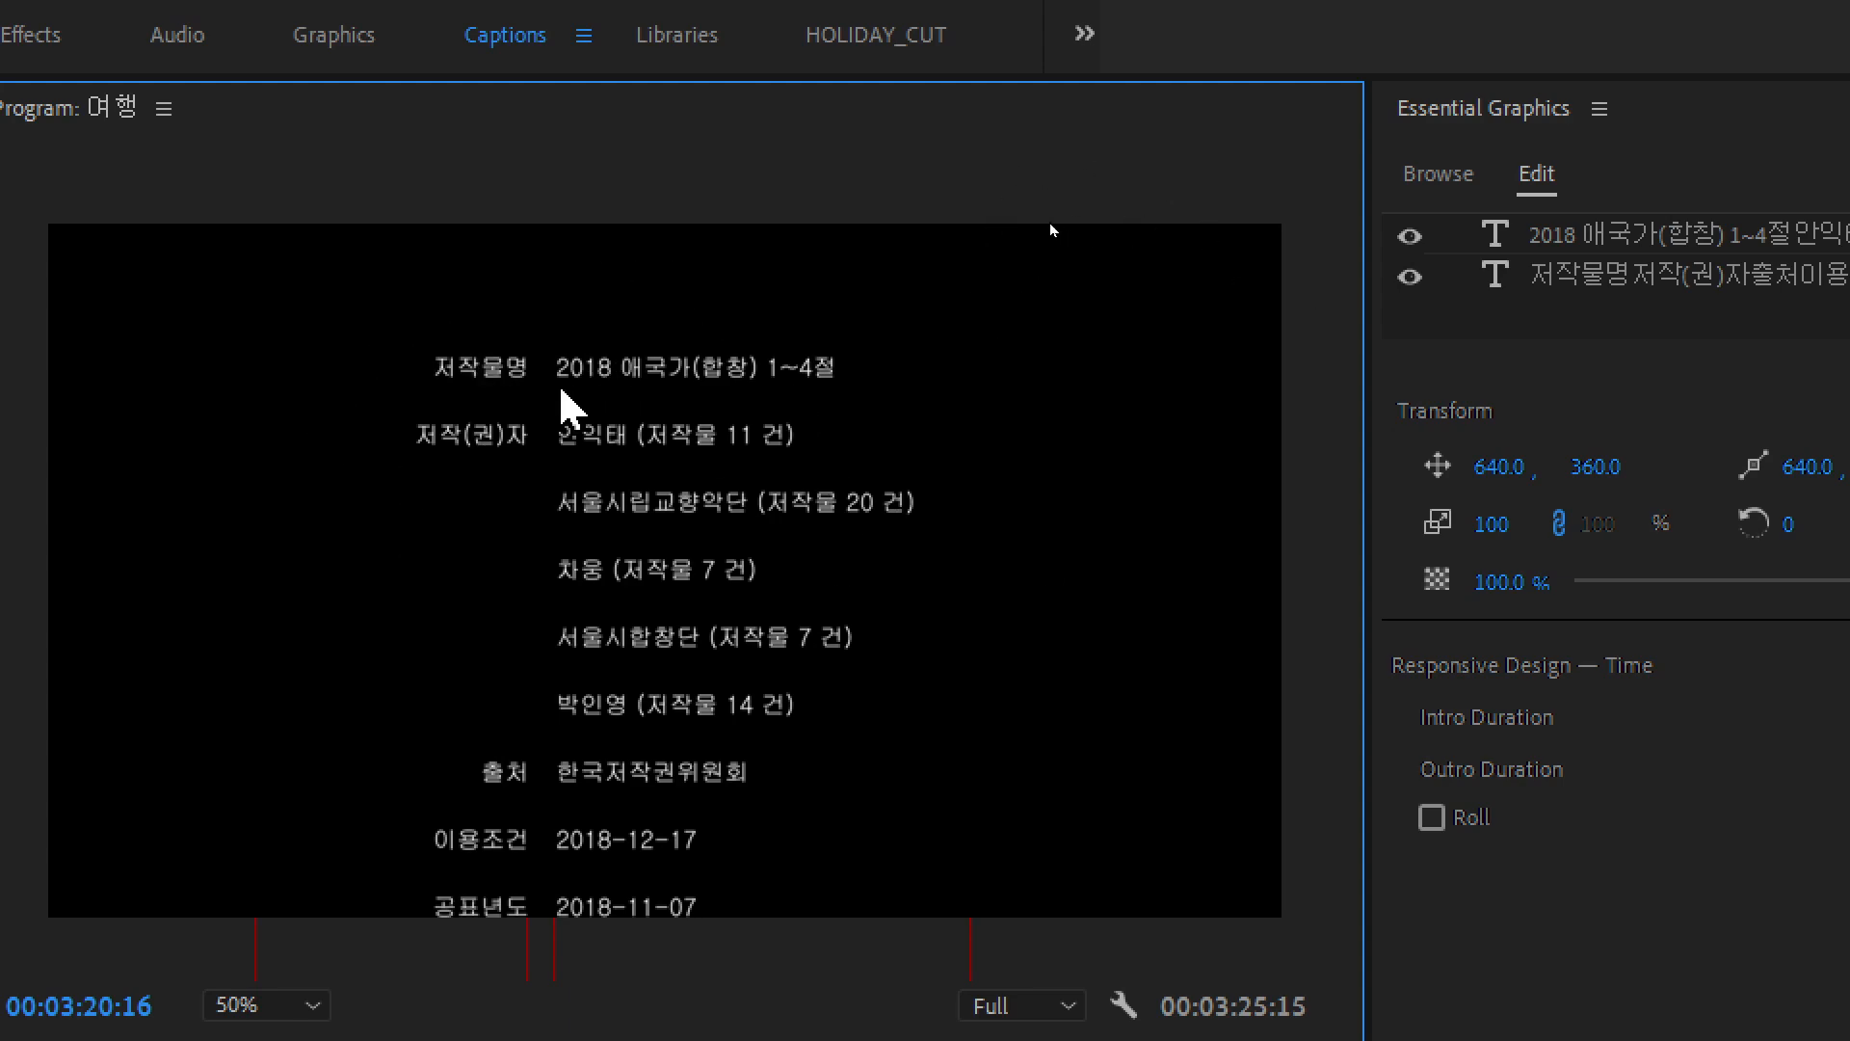
Deselect both text layers, turn on Roll for the whole credits graphic, and scroll through the rolling text
click(482, 432)
shift+click(707, 468)
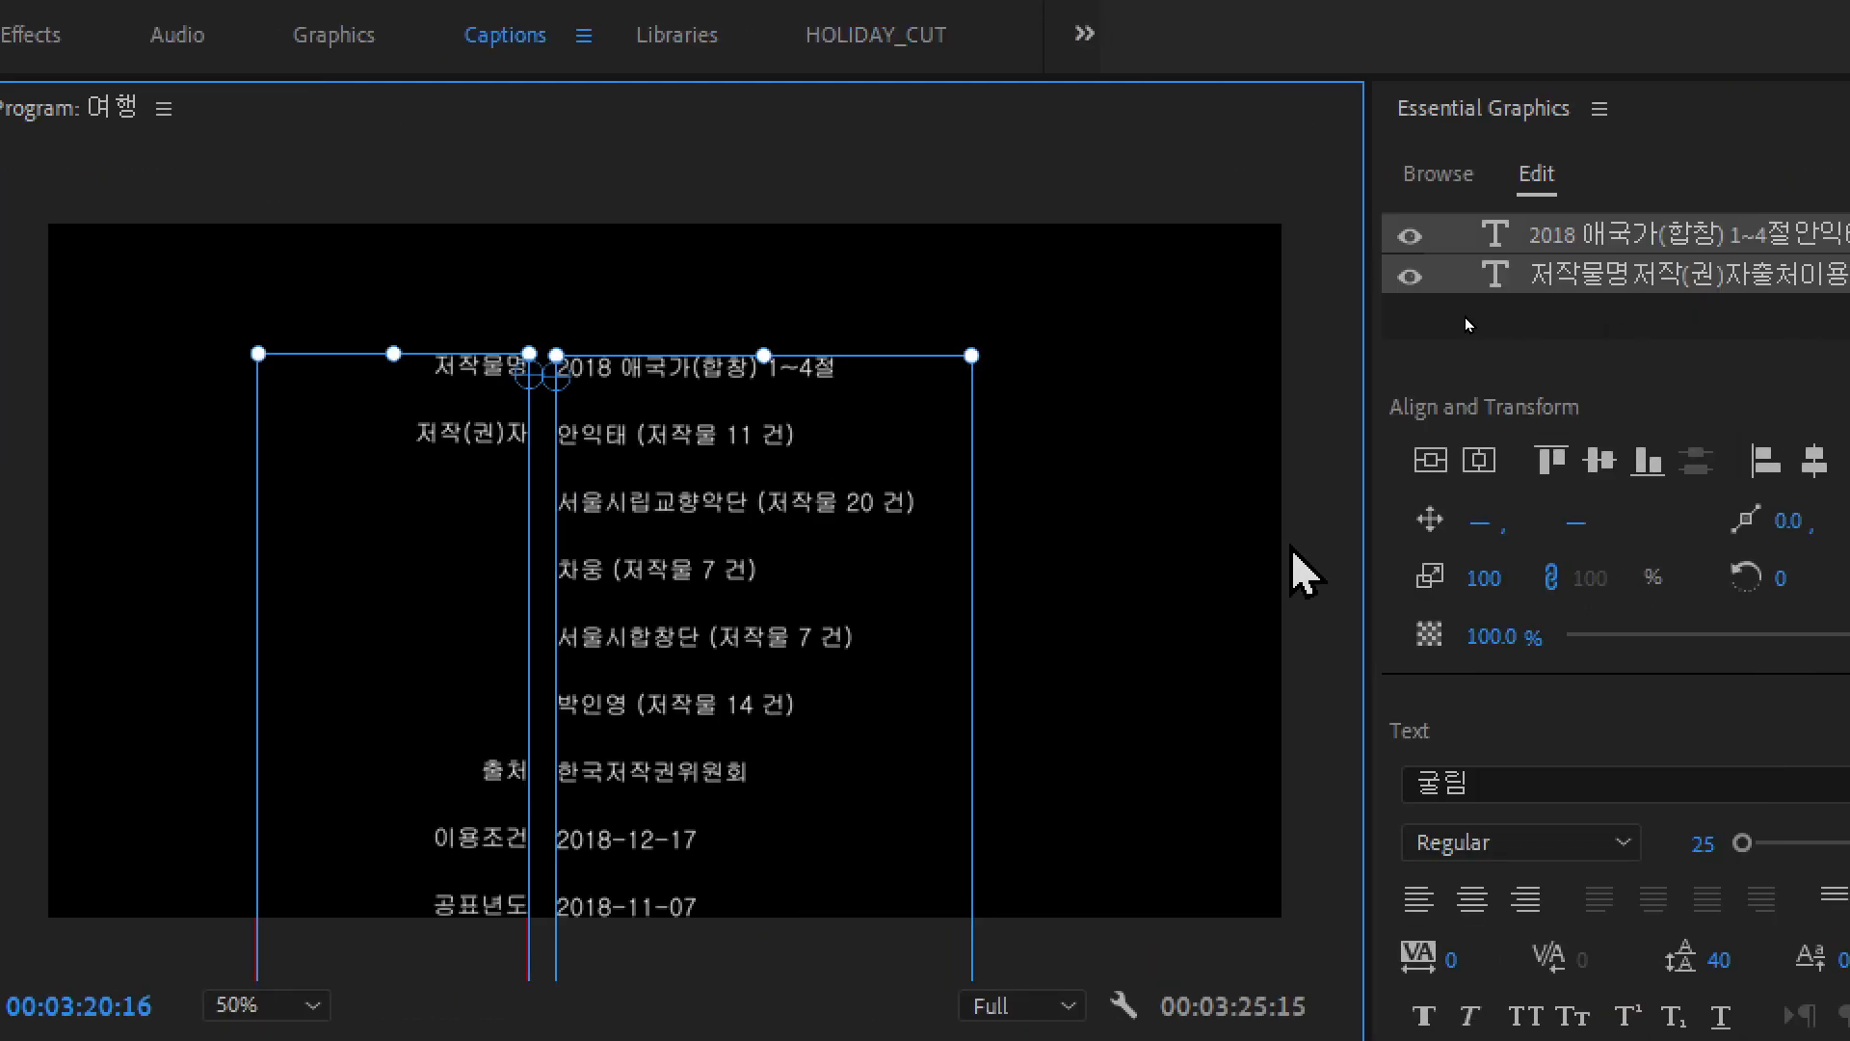
click(1436, 323)
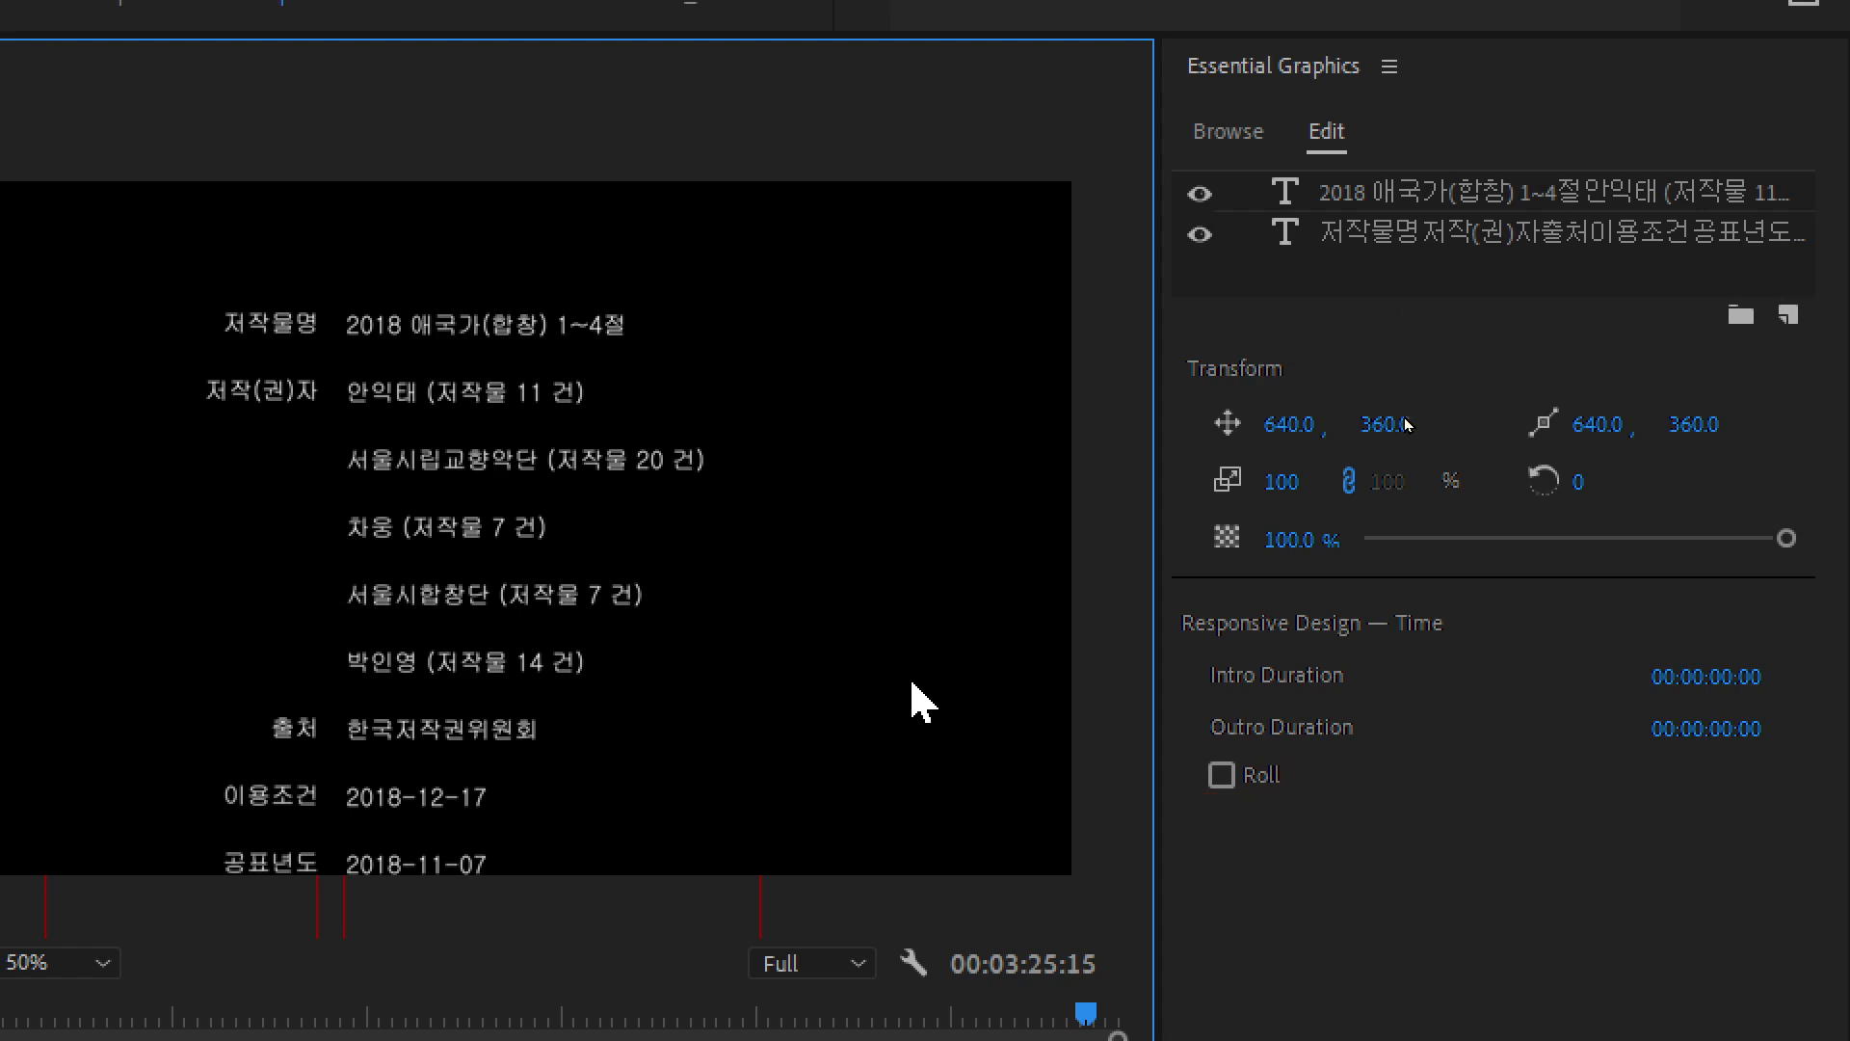
click(1223, 776)
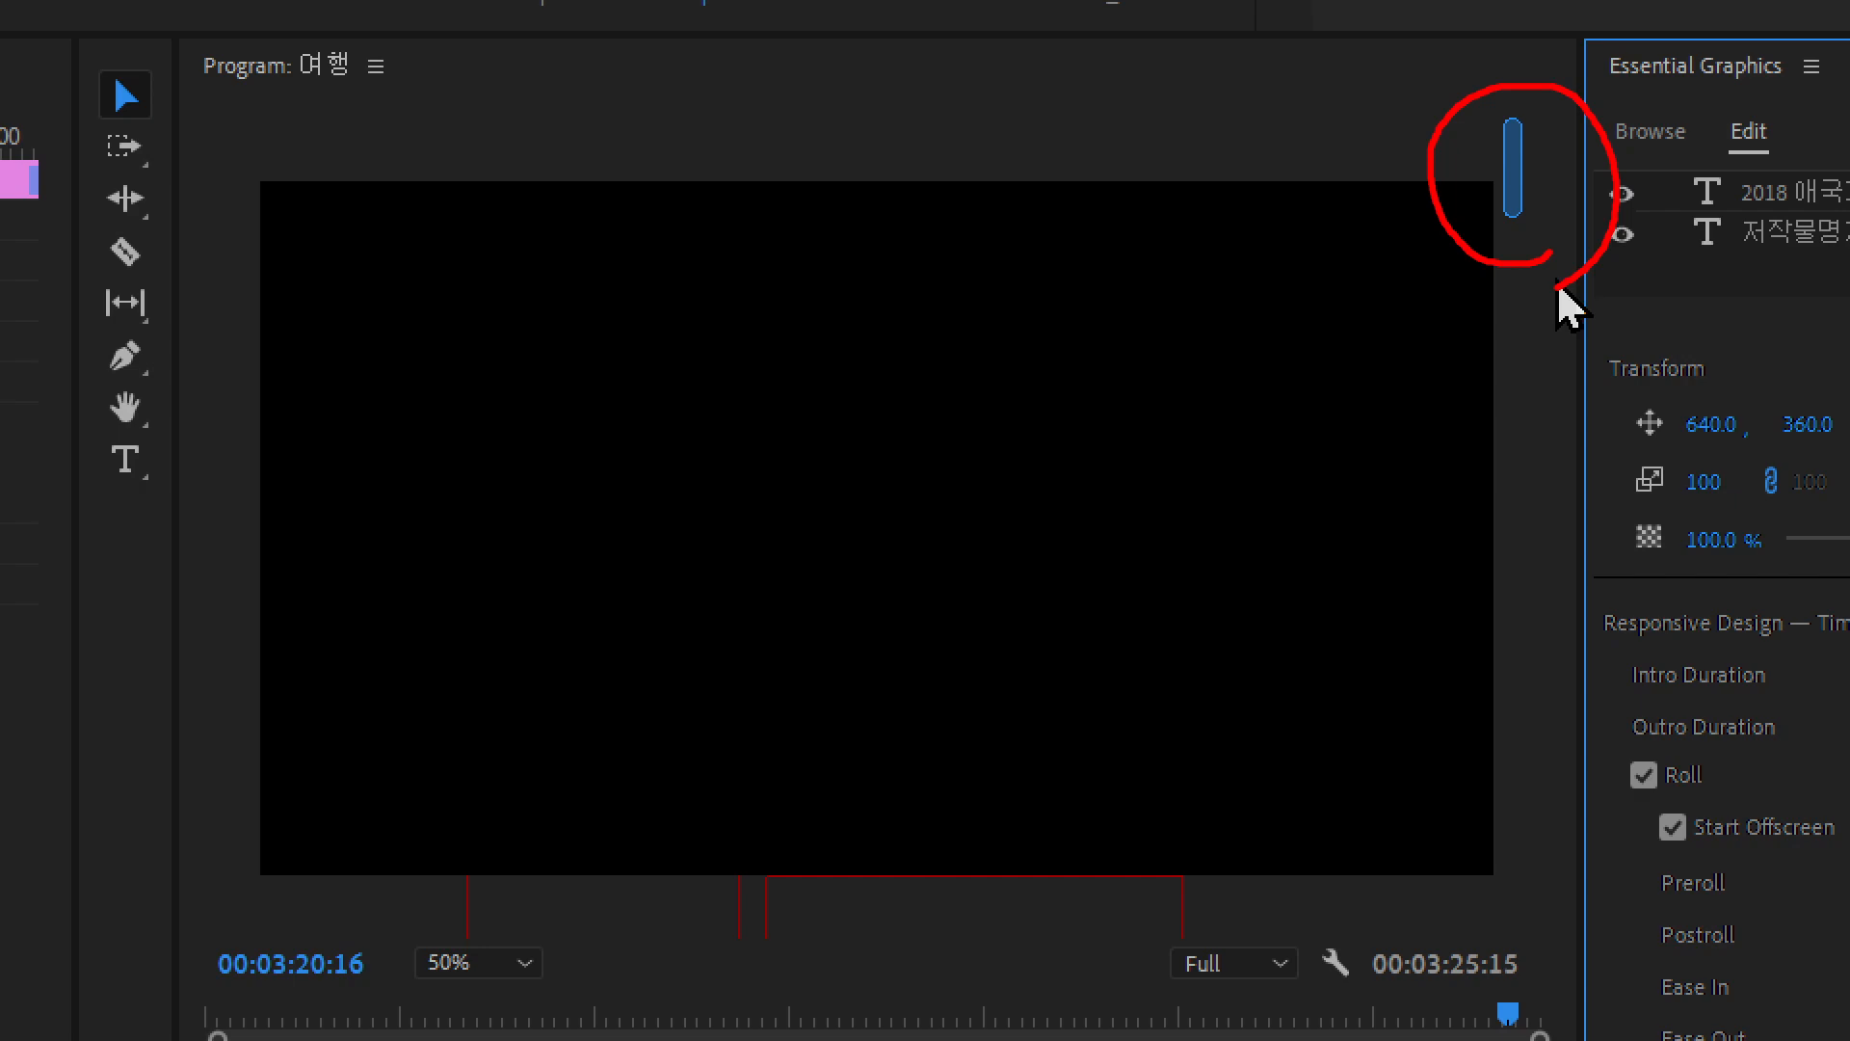
click(1513, 155)
drag(1518, 159, 1554, 540)
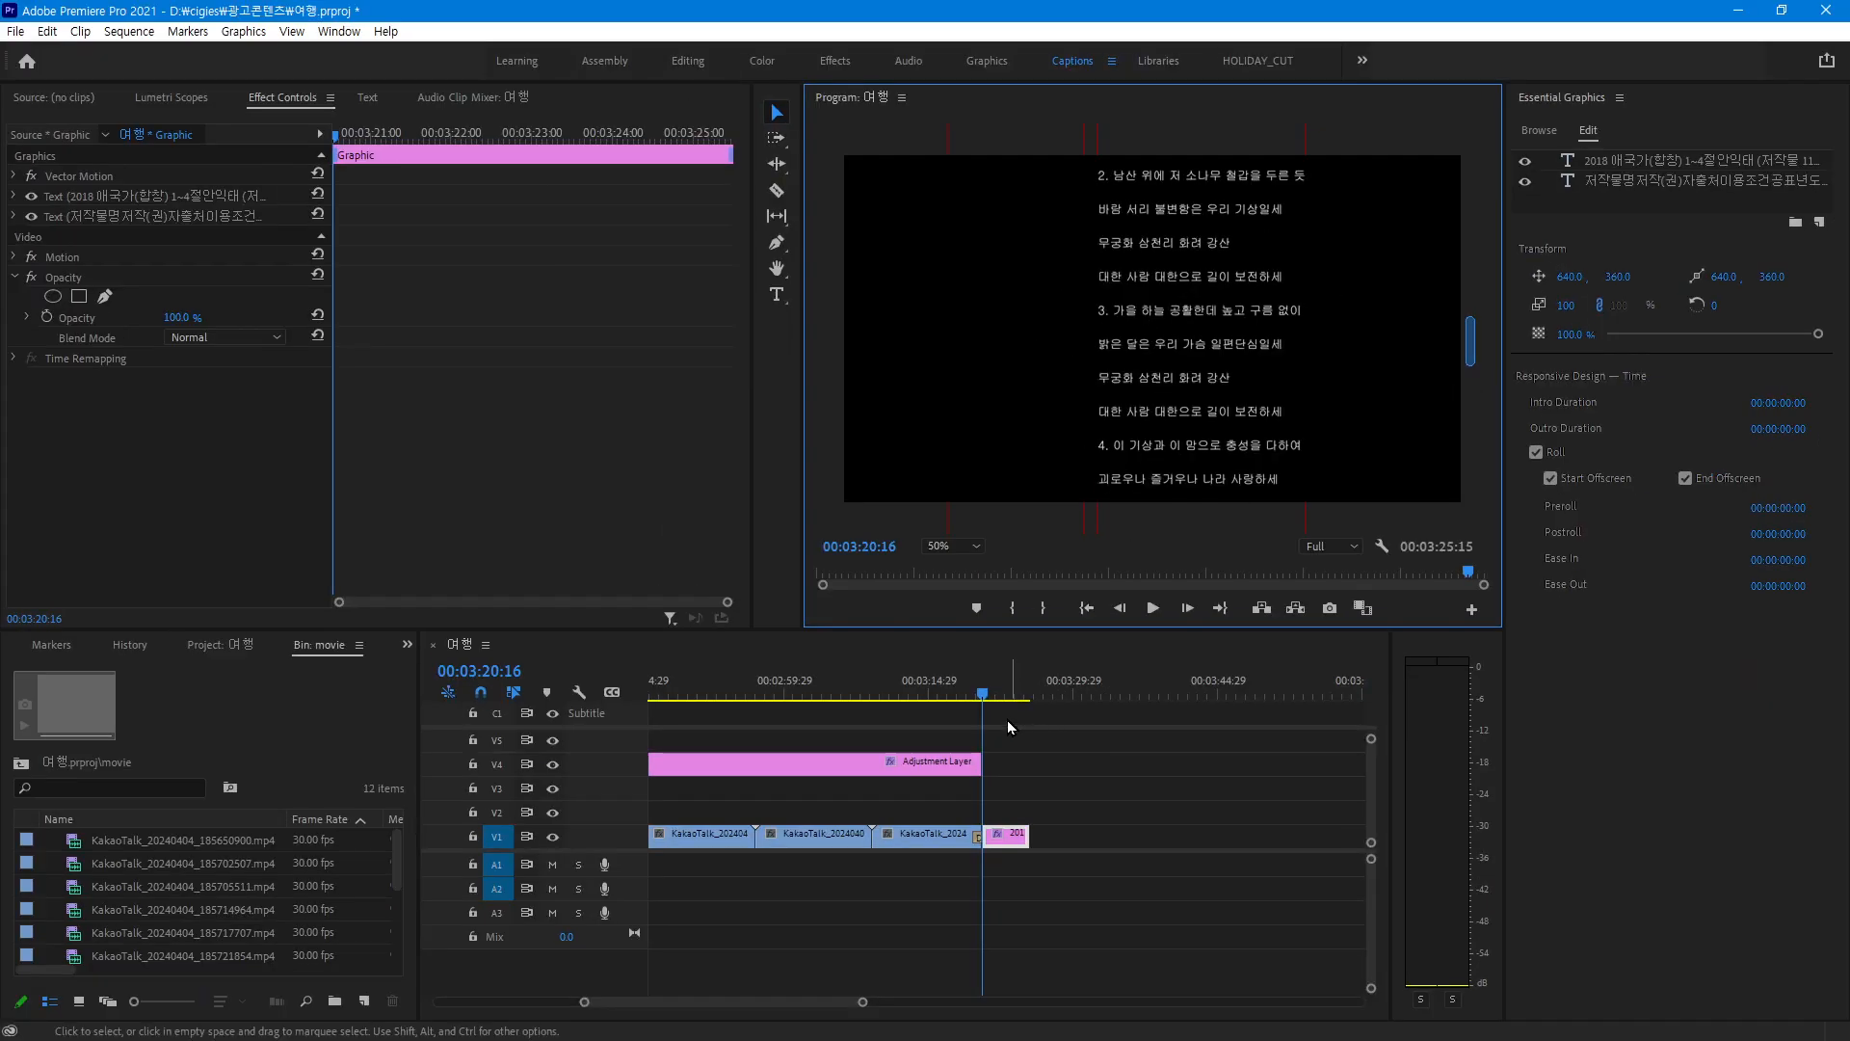
Play the rolling credits repeatedly from the start of the clip to check their speed and alignment
click(993, 696)
key(space)
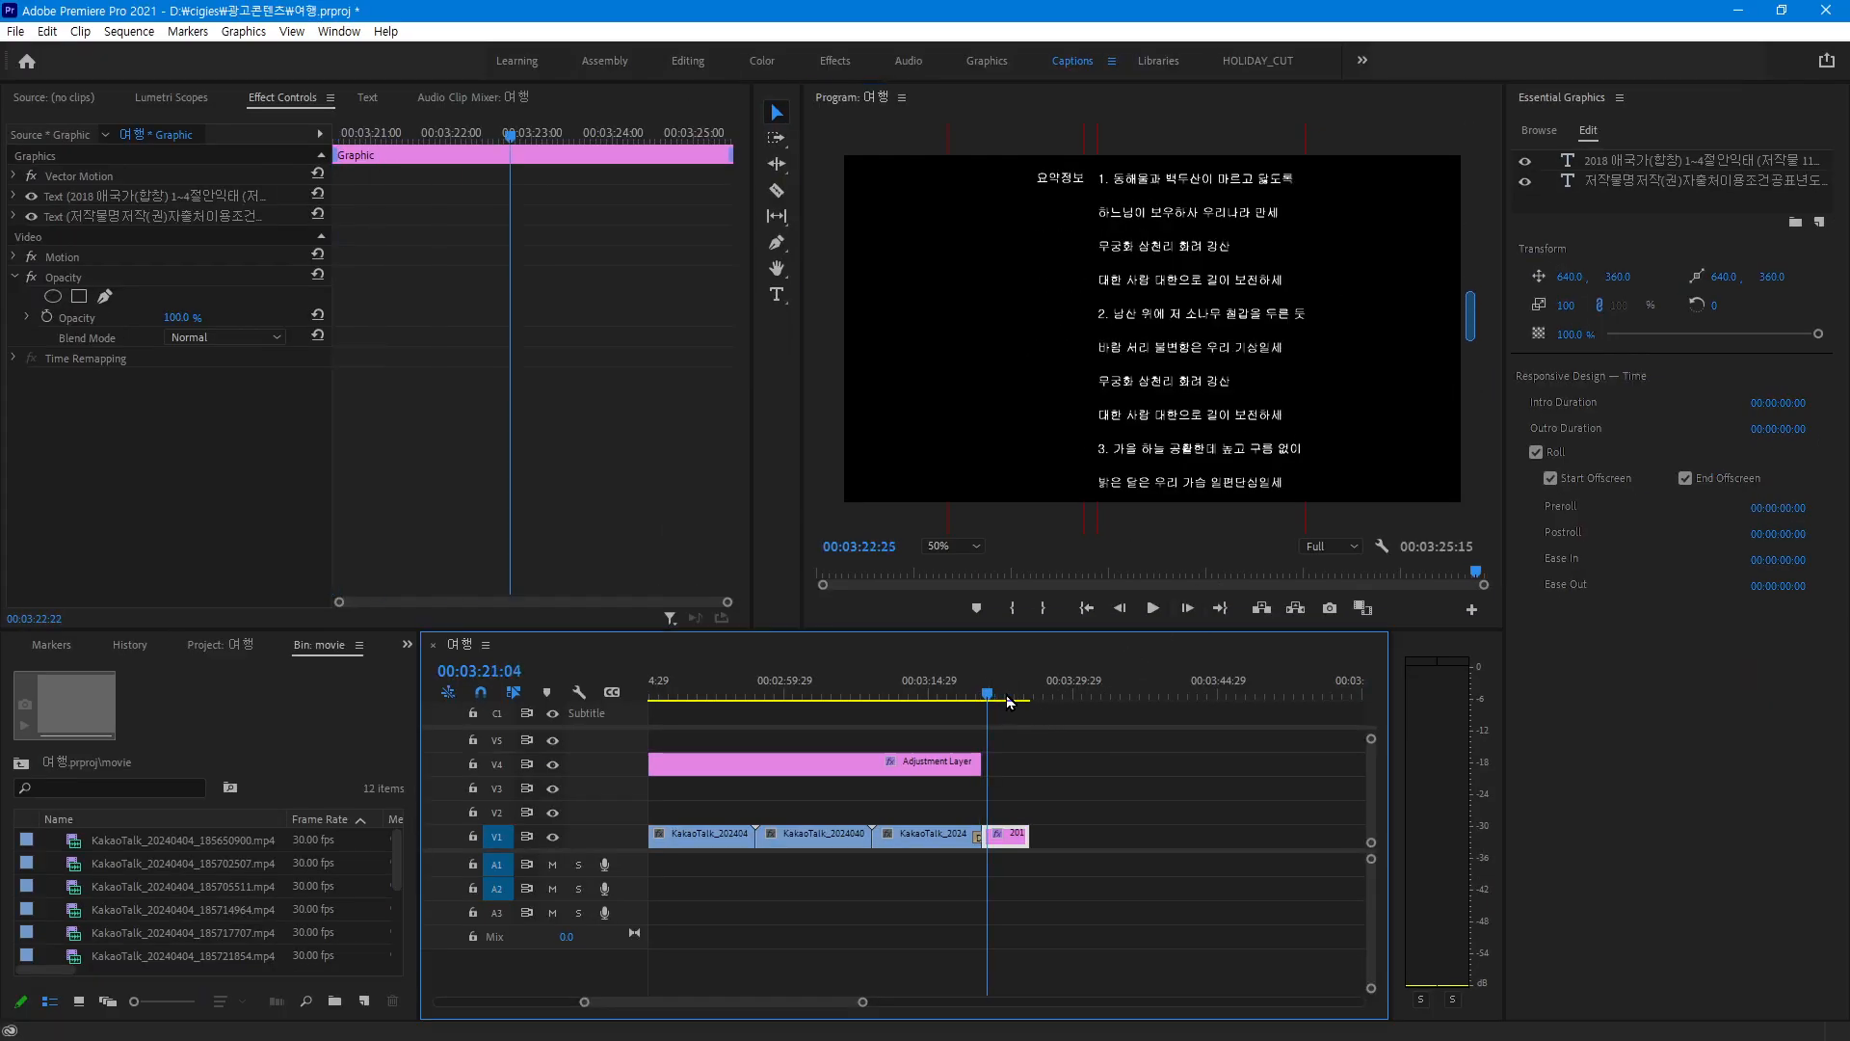
drag(961, 694, 983, 694)
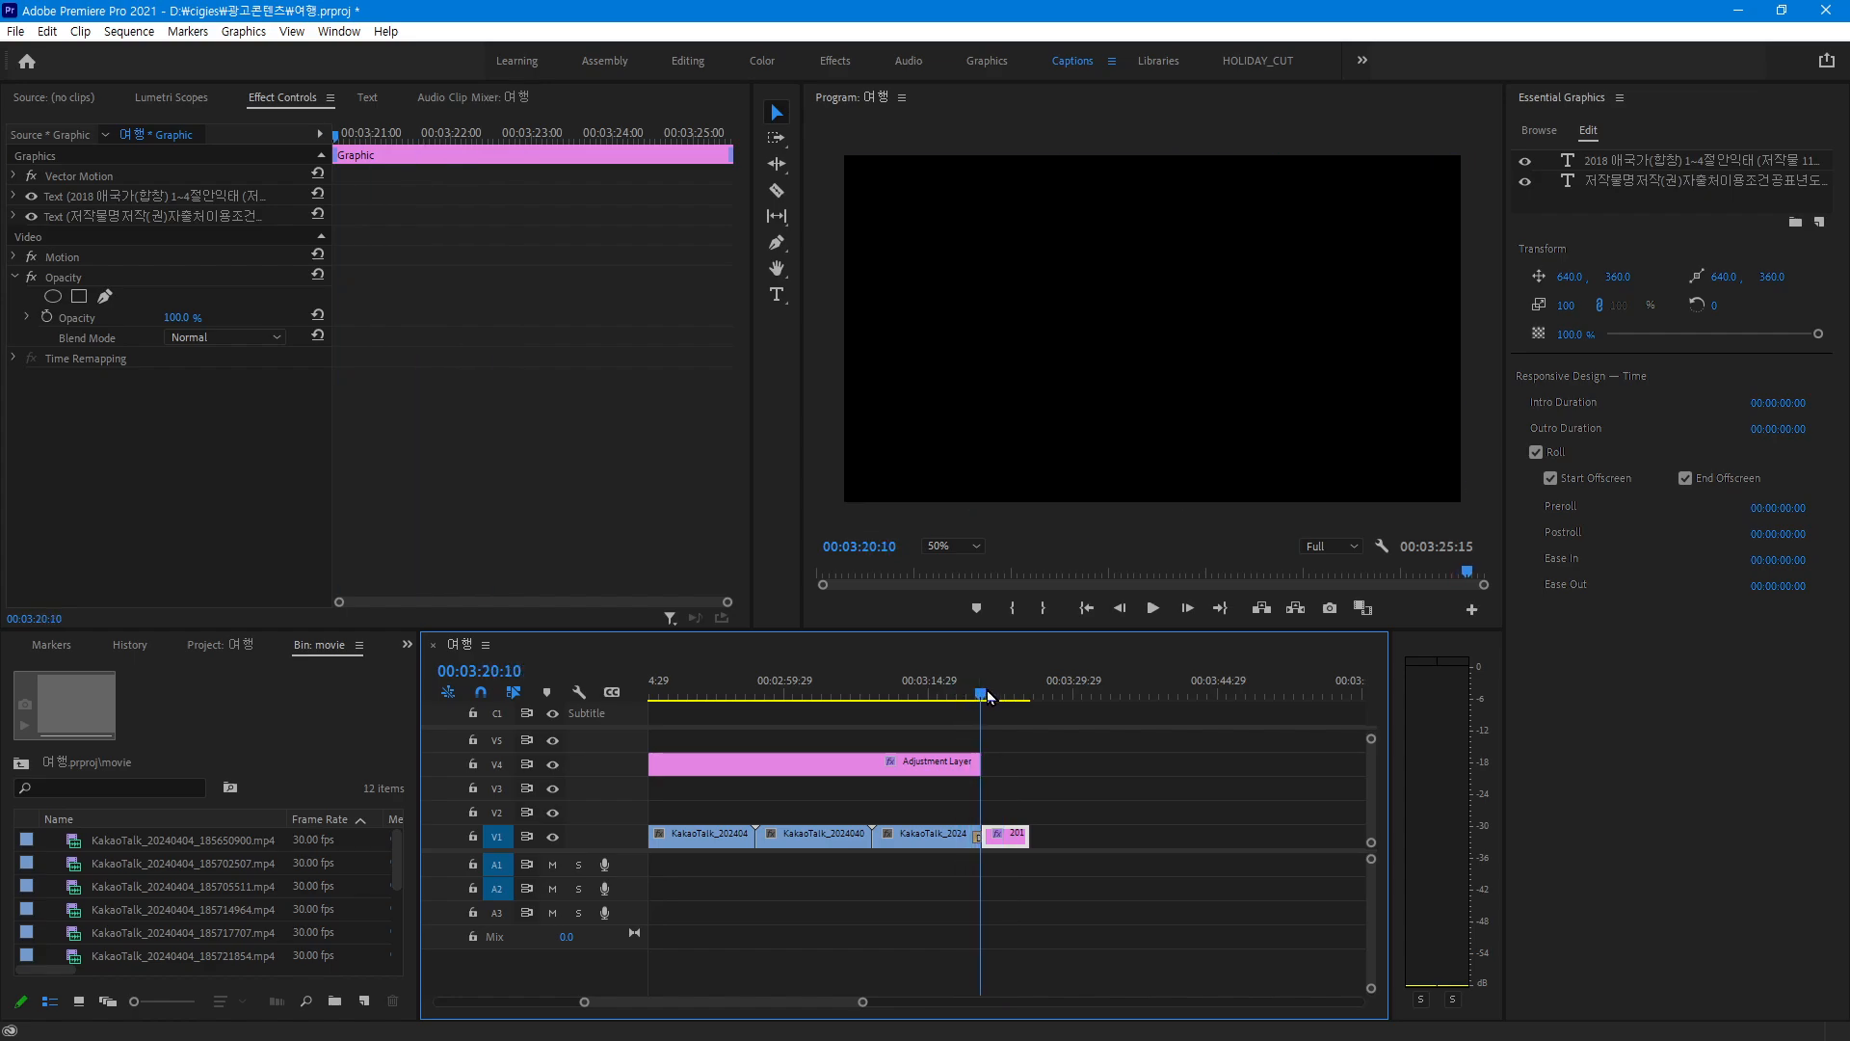
key(space)
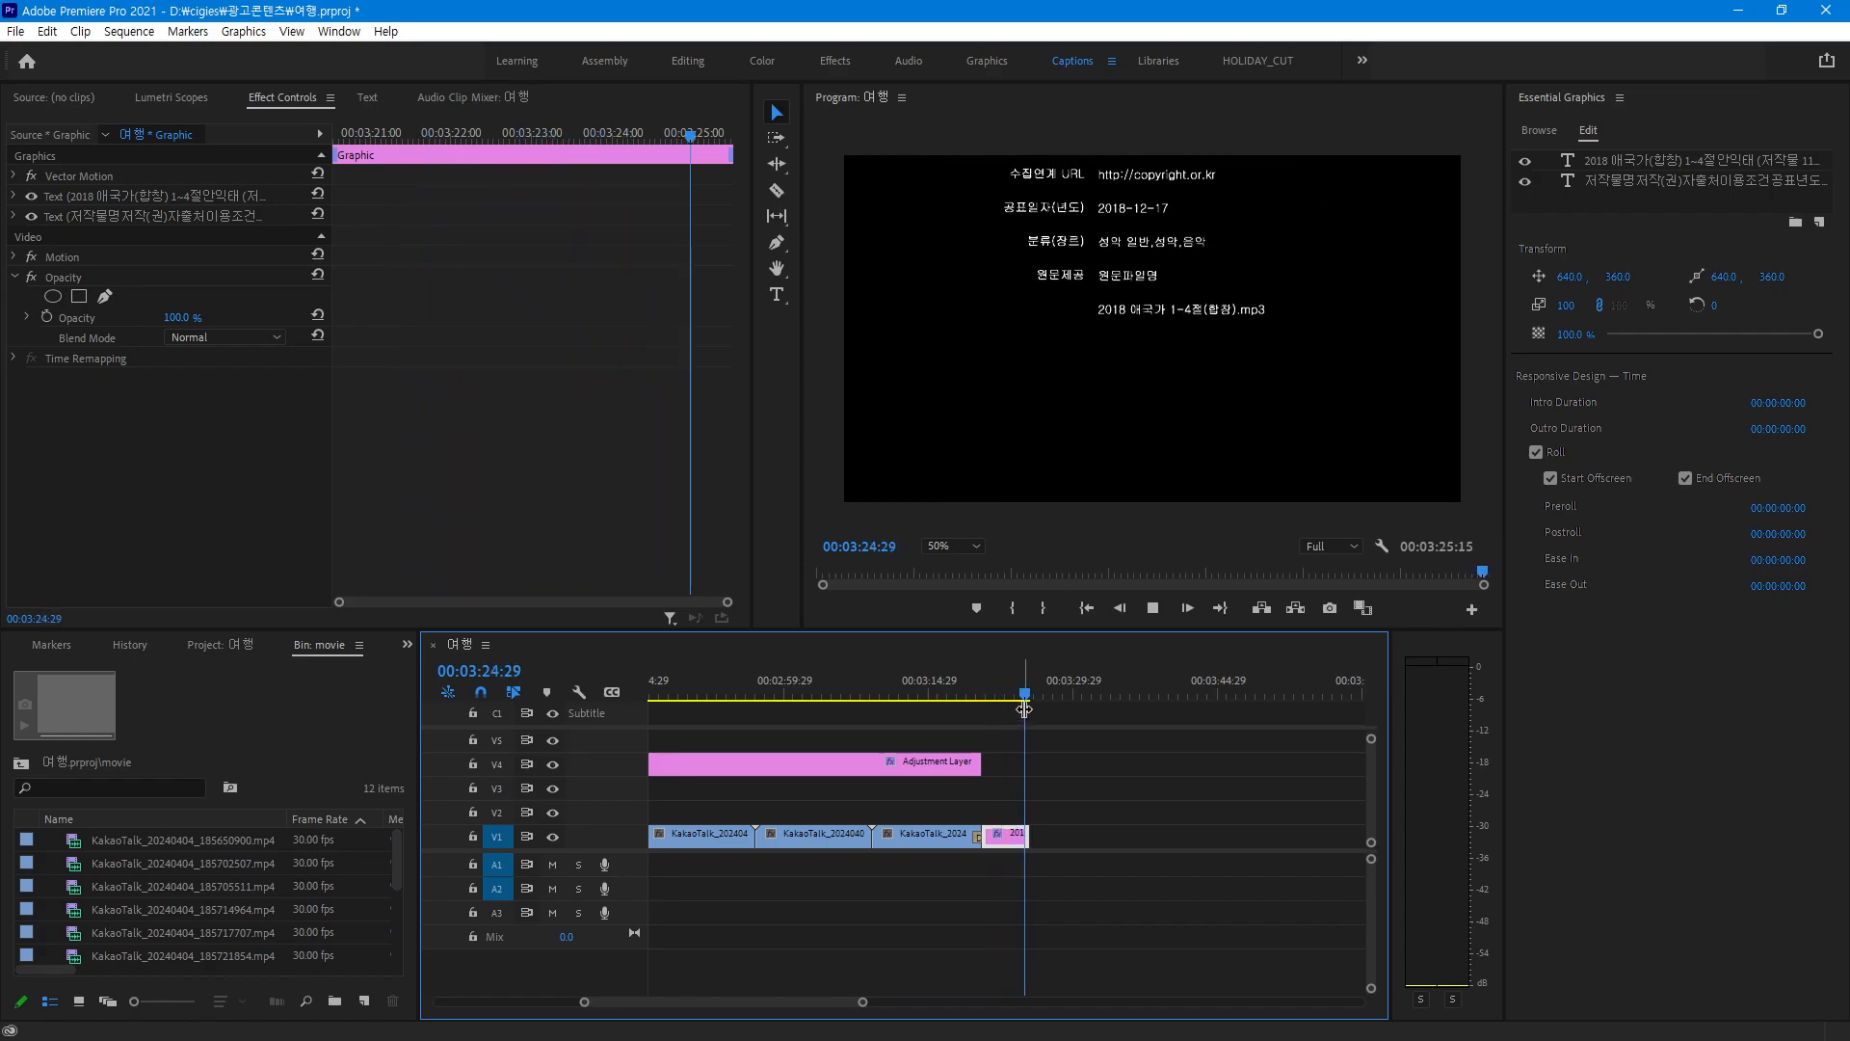
drag(1014, 696, 983, 698)
key(space)
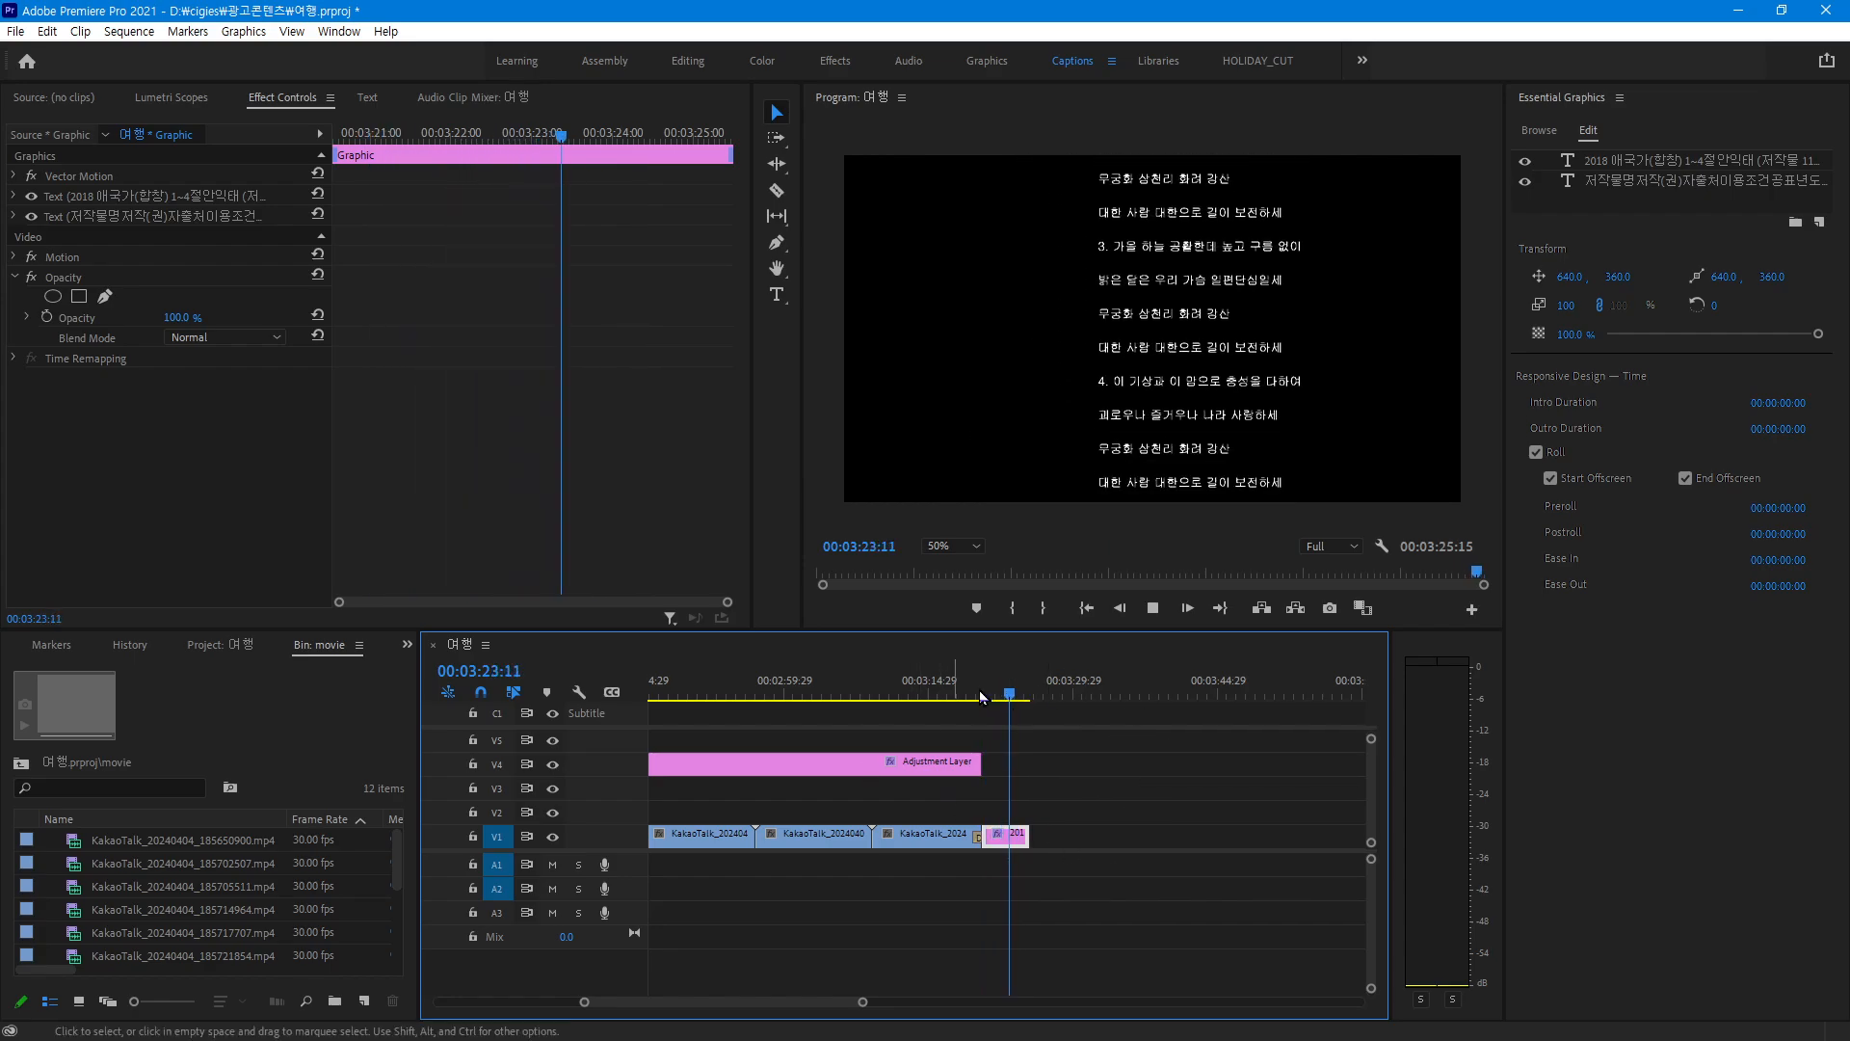
key(space)
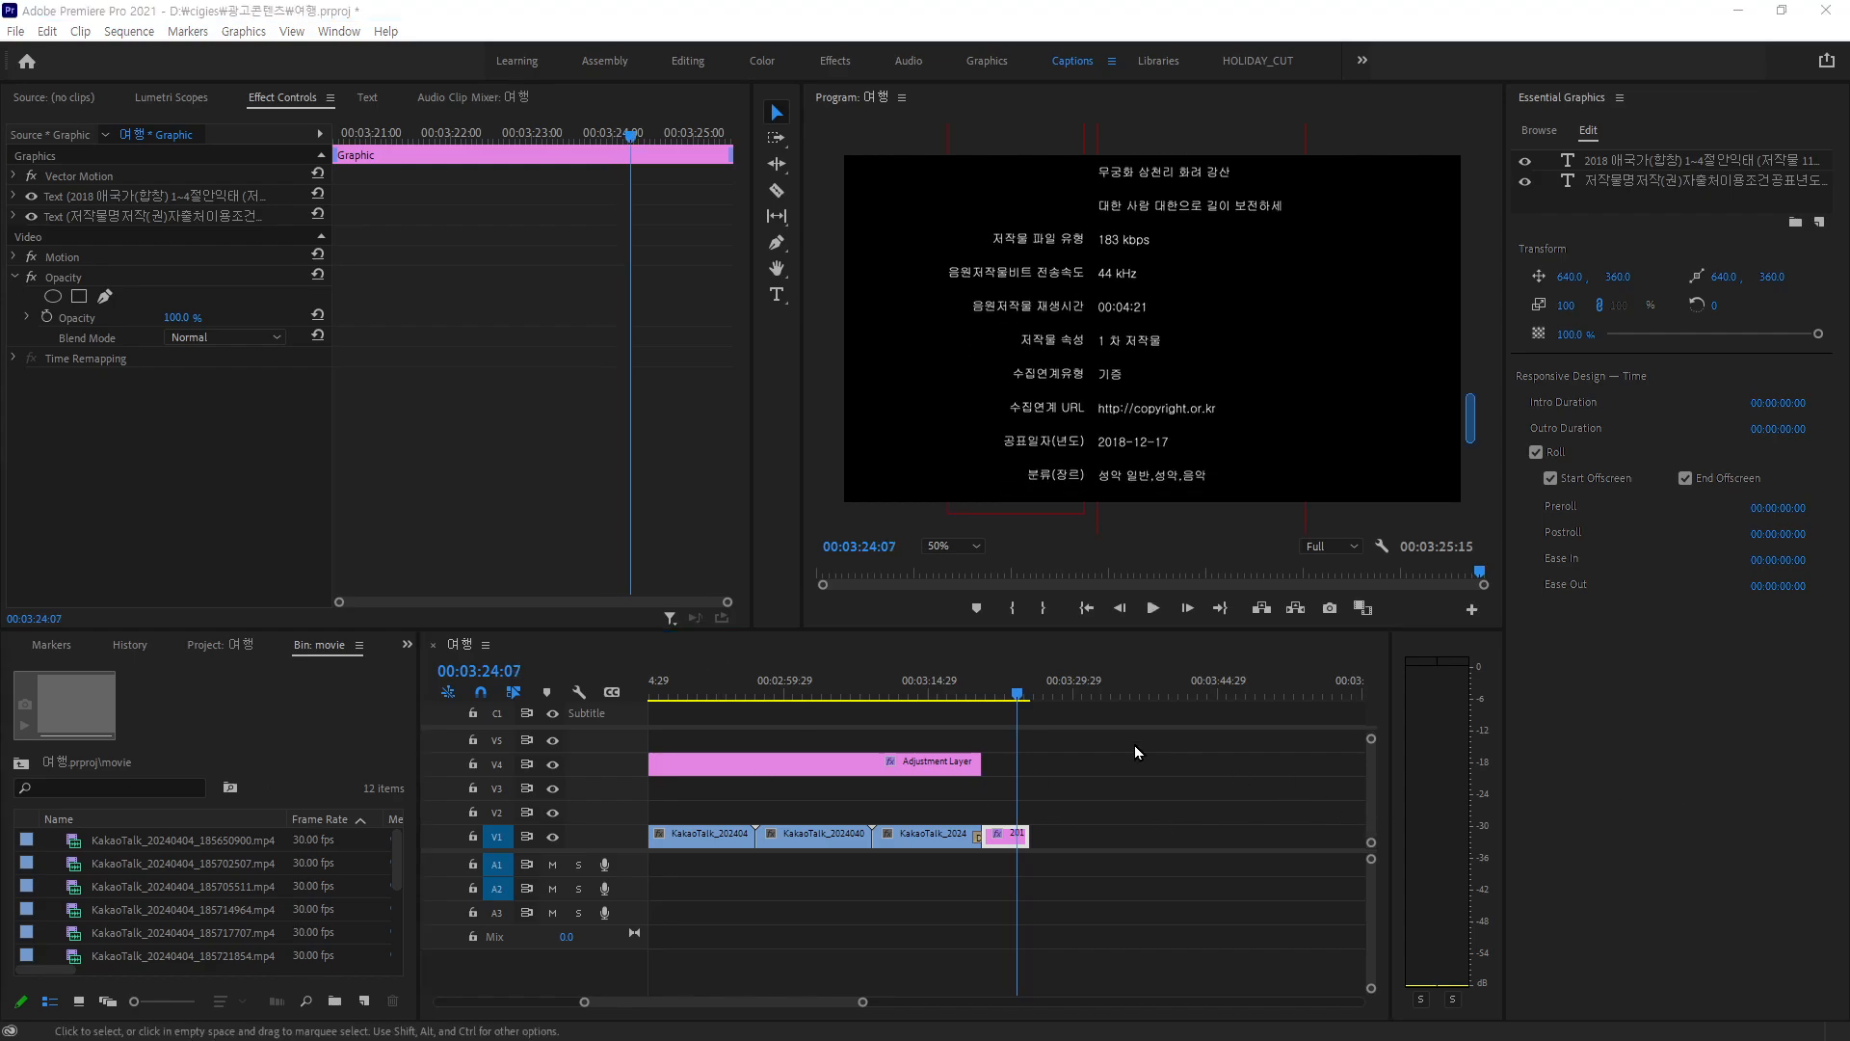
click(1012, 695)
key(Up)
key(space)
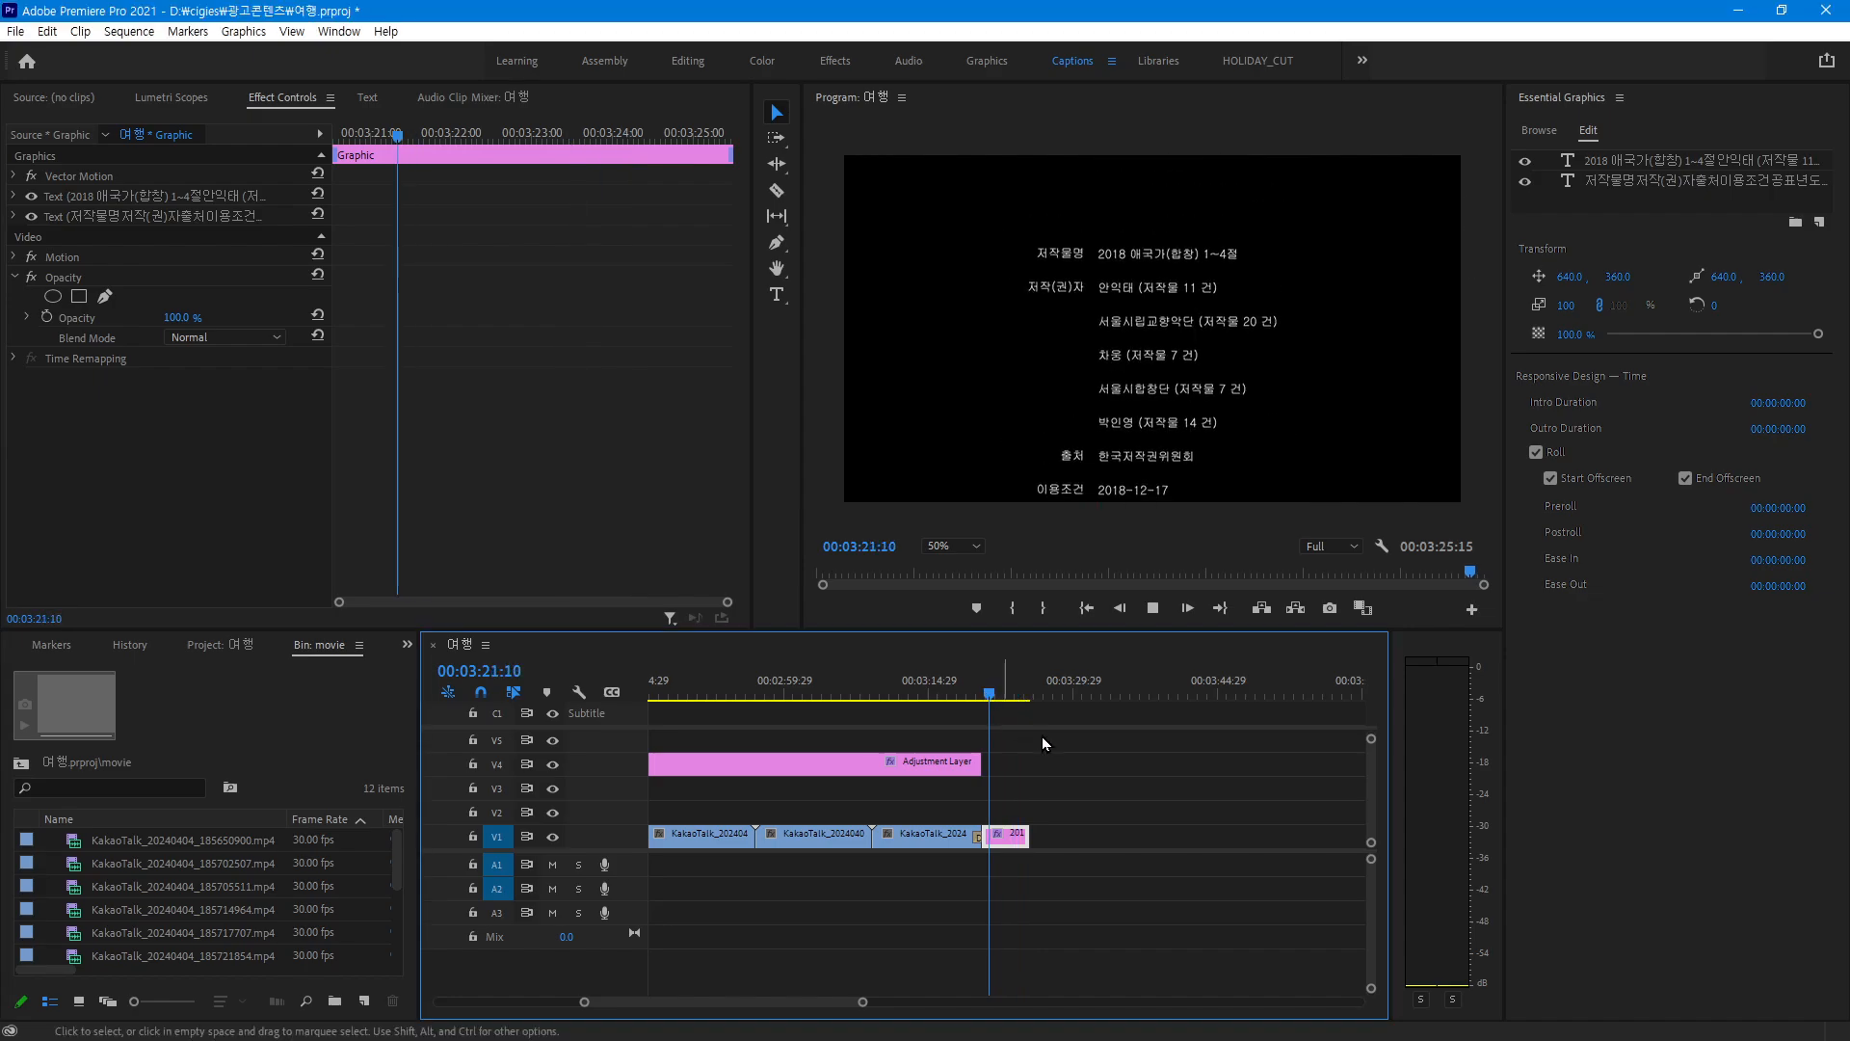
key(space)
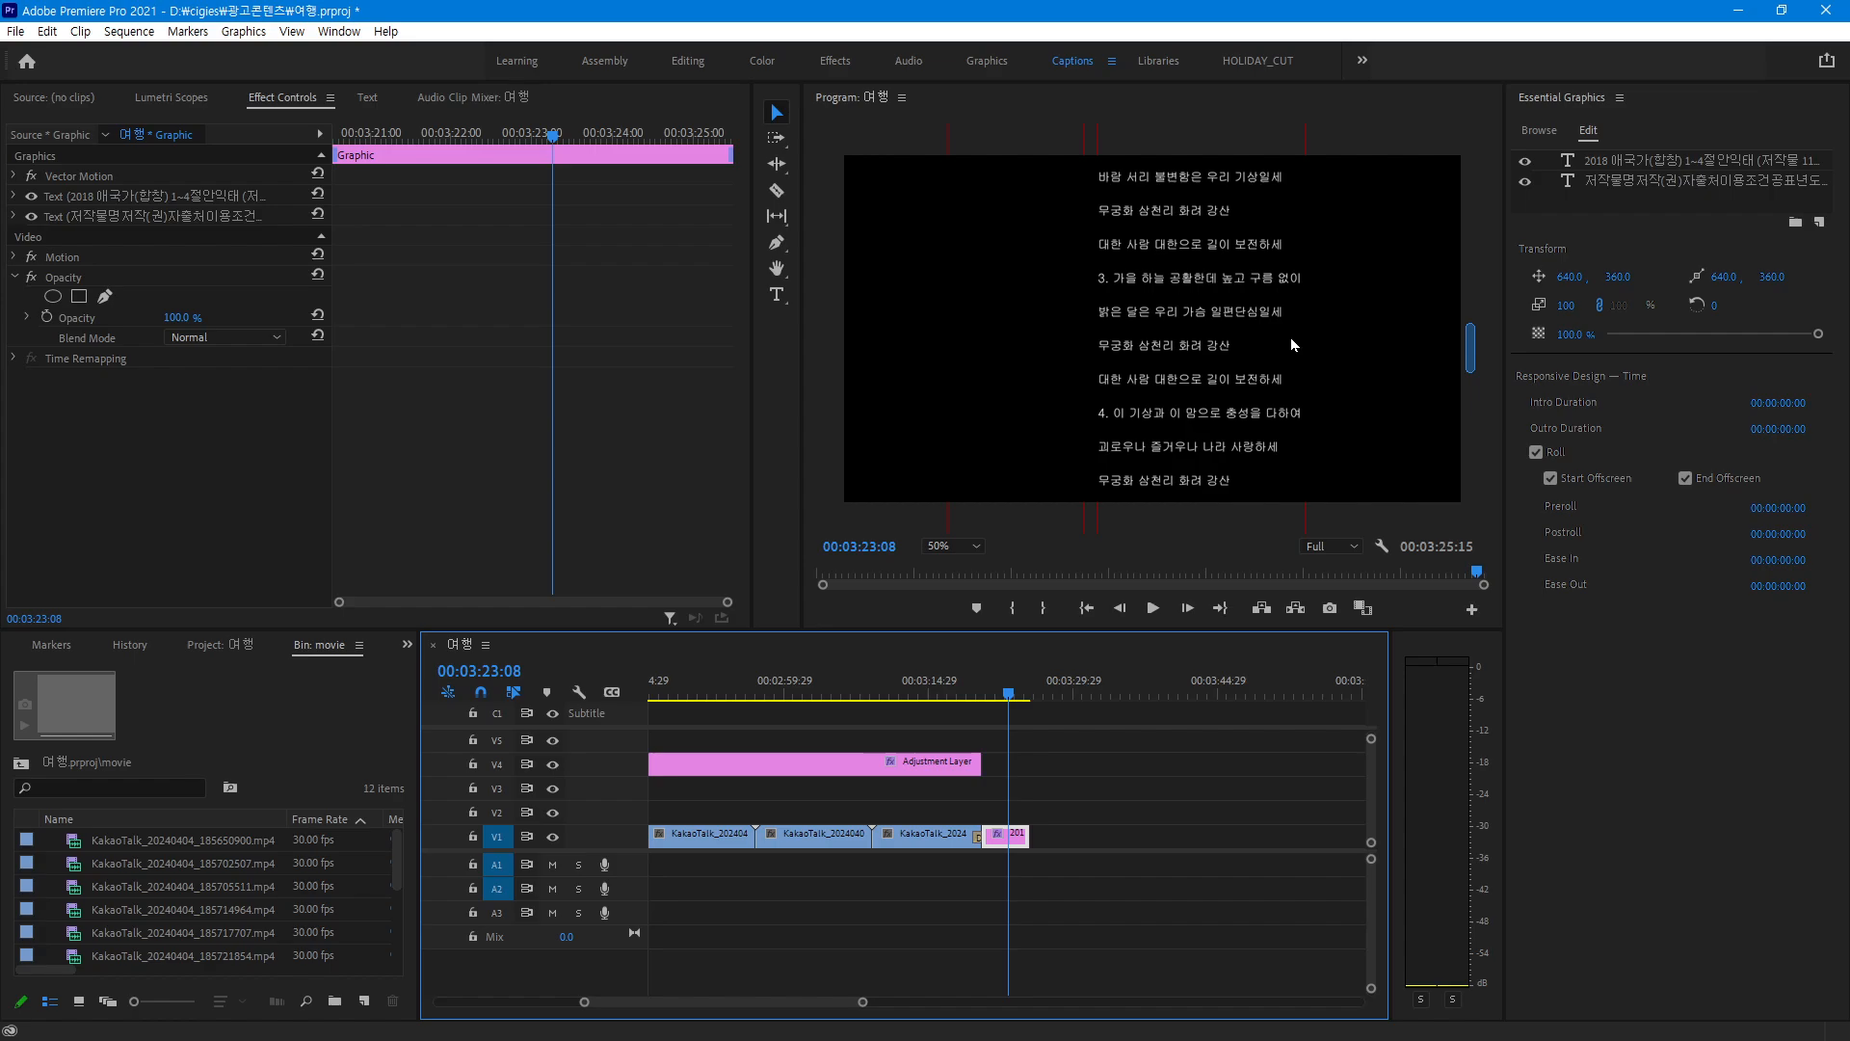
Scrub from the start of the credits clip at 00:03:20:16 to its end to examine how the roll fills its duration
drag(1010, 695, 981, 703)
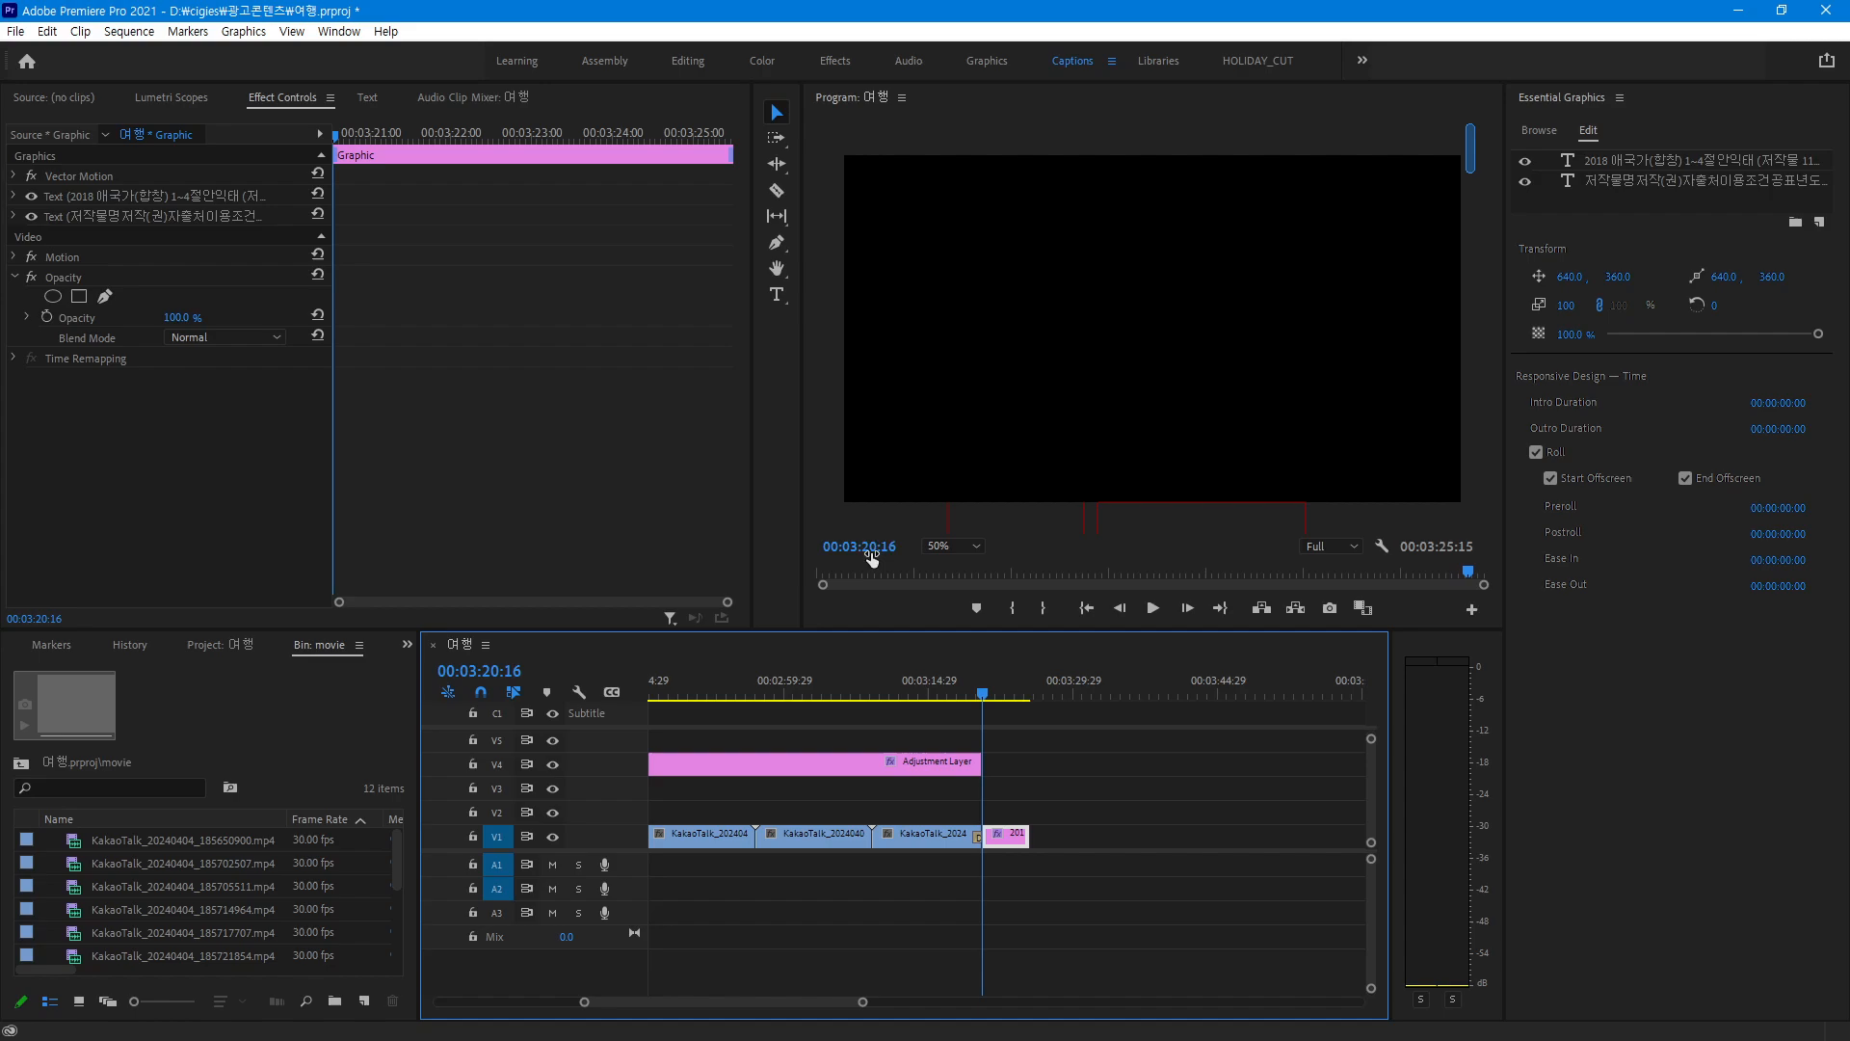
drag(988, 702, 1044, 704)
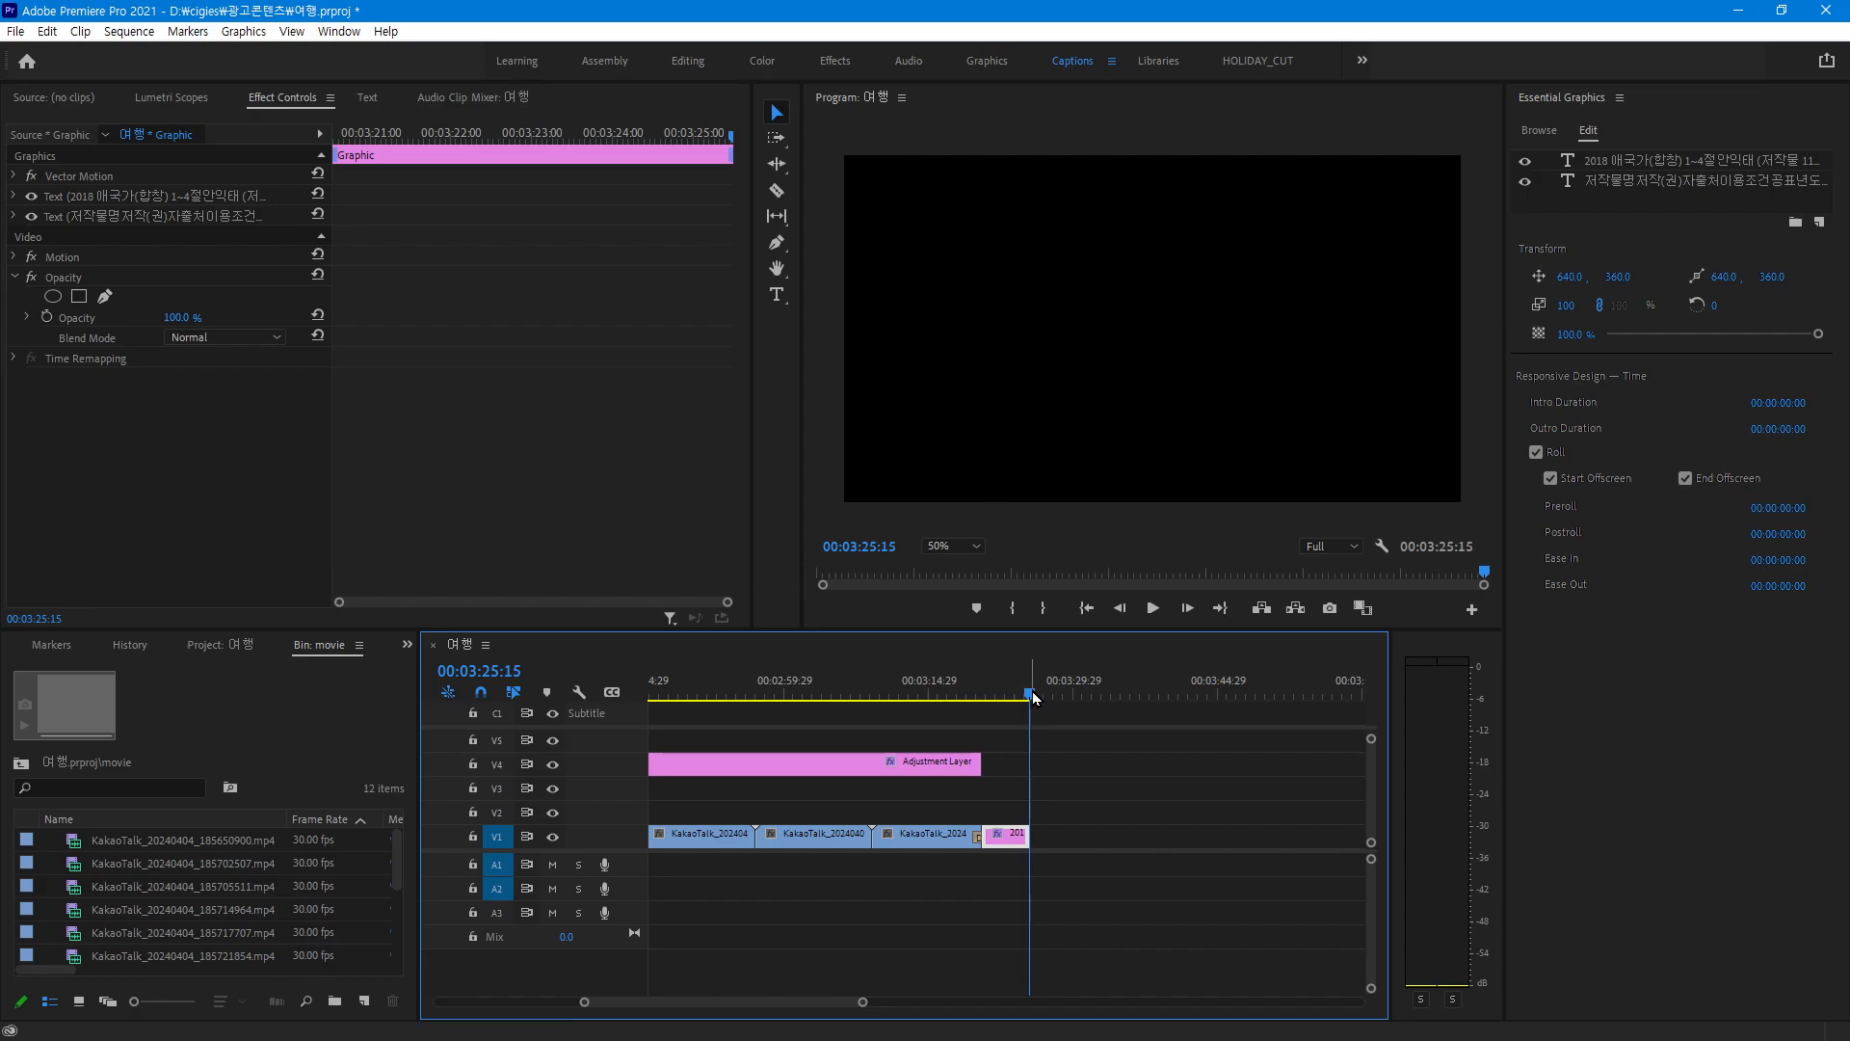
drag(1033, 691, 1001, 695)
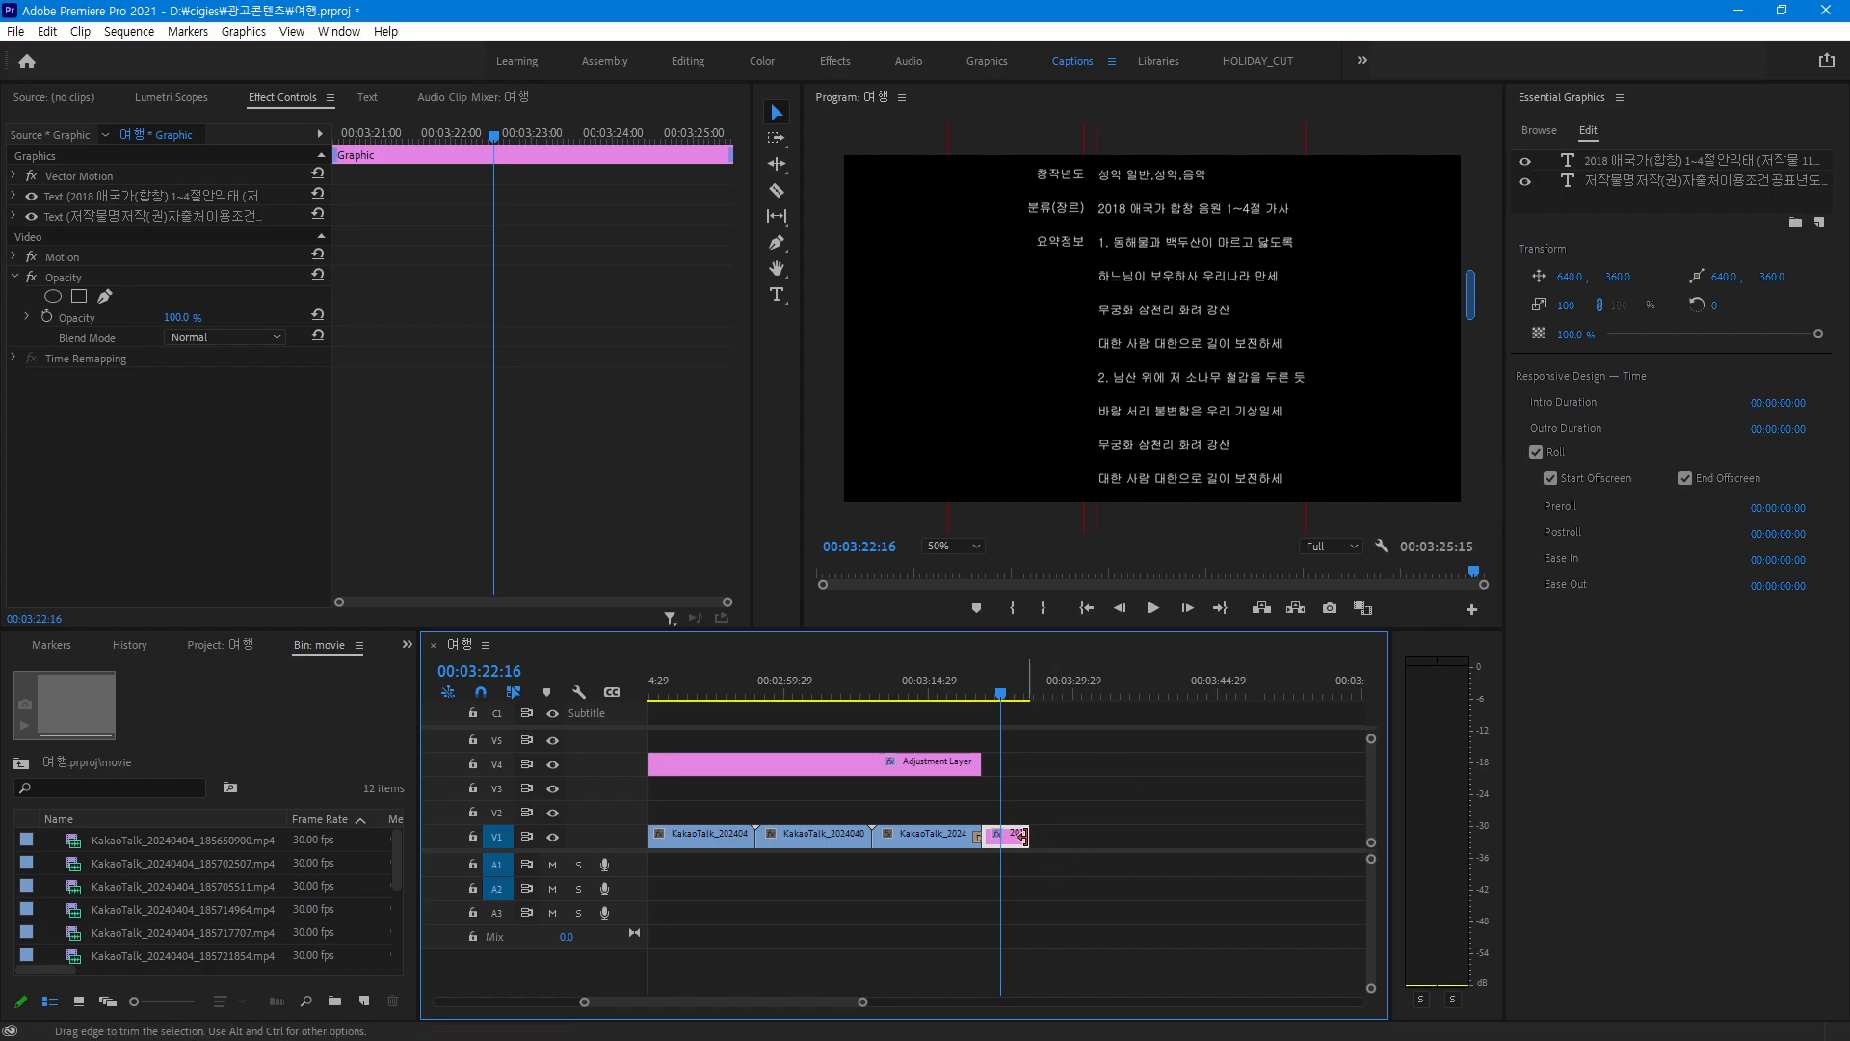
Extend the end of the credits clip to about 00:03:53:03 to slow the roll, and return the playhead near its start
drag(1024, 836, 1295, 844)
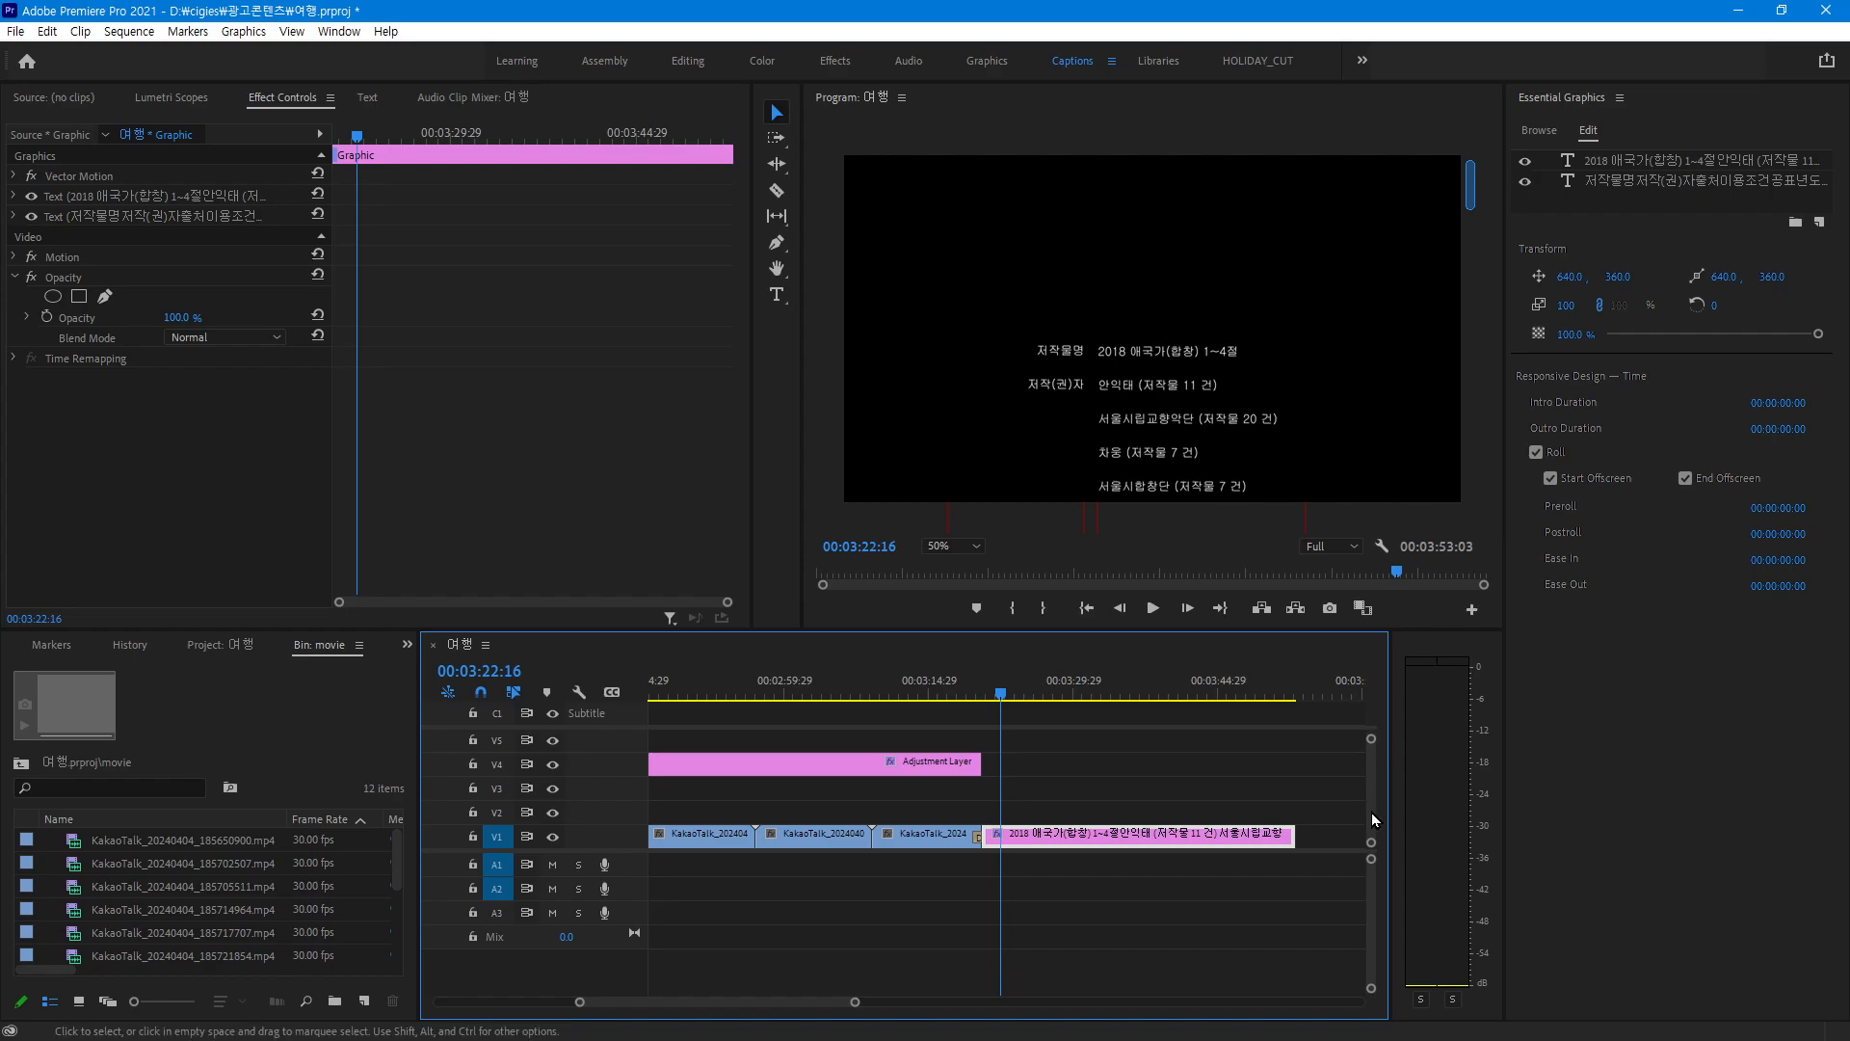
drag(997, 695, 980, 695)
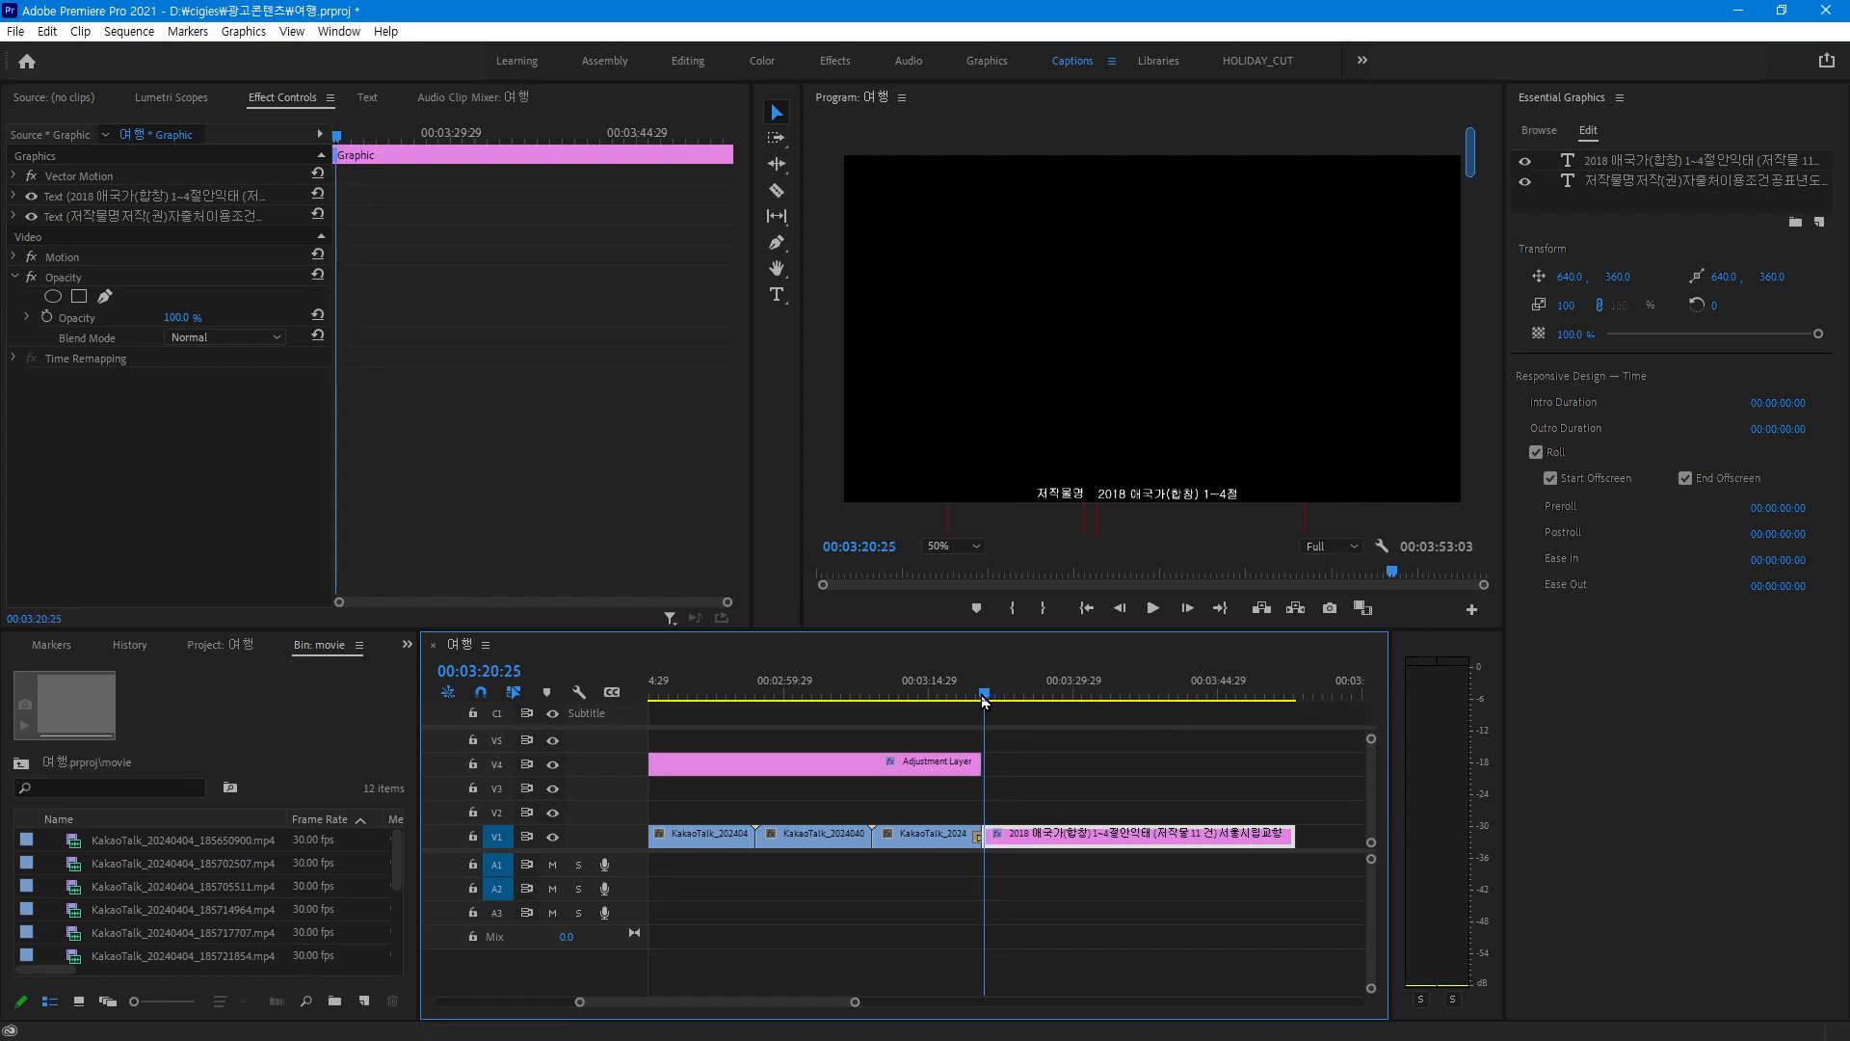
Preview the rolling credits, and extend the end of the credits clip to about 00:04:19:06 to slow the roll further
key(space)
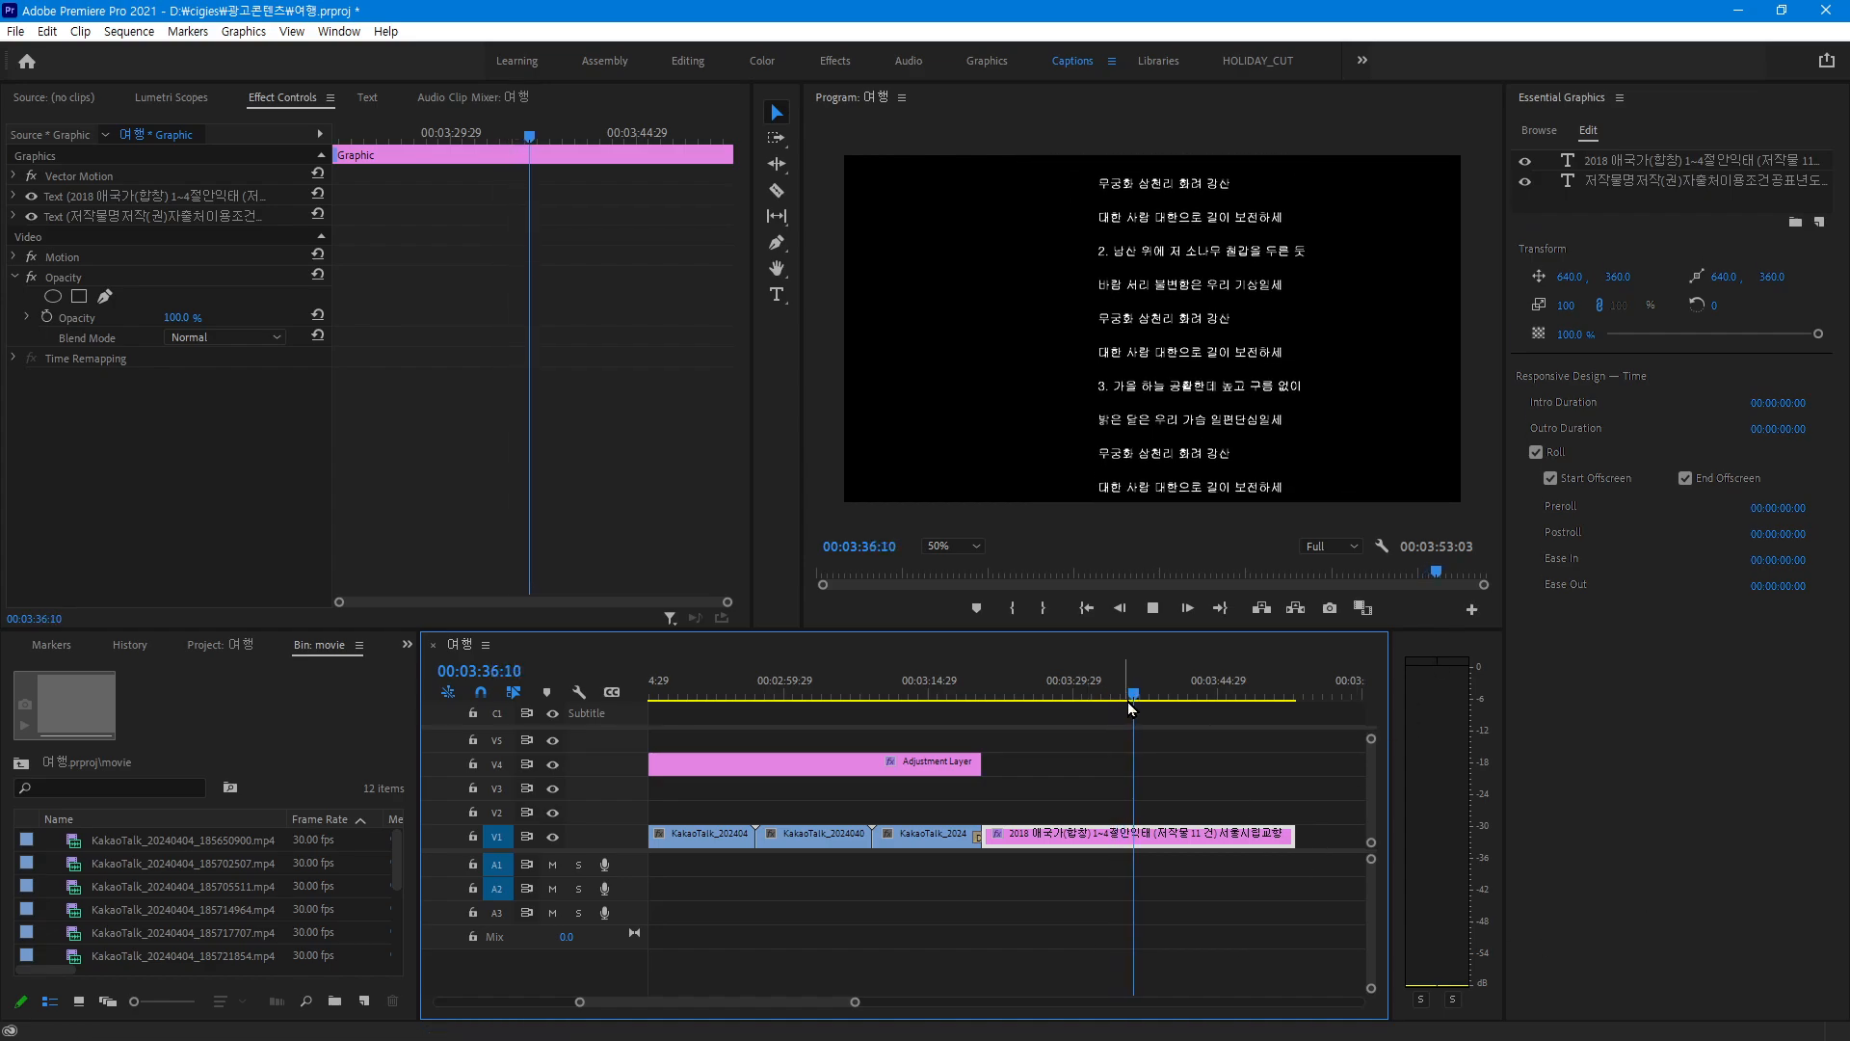
click(1086, 686)
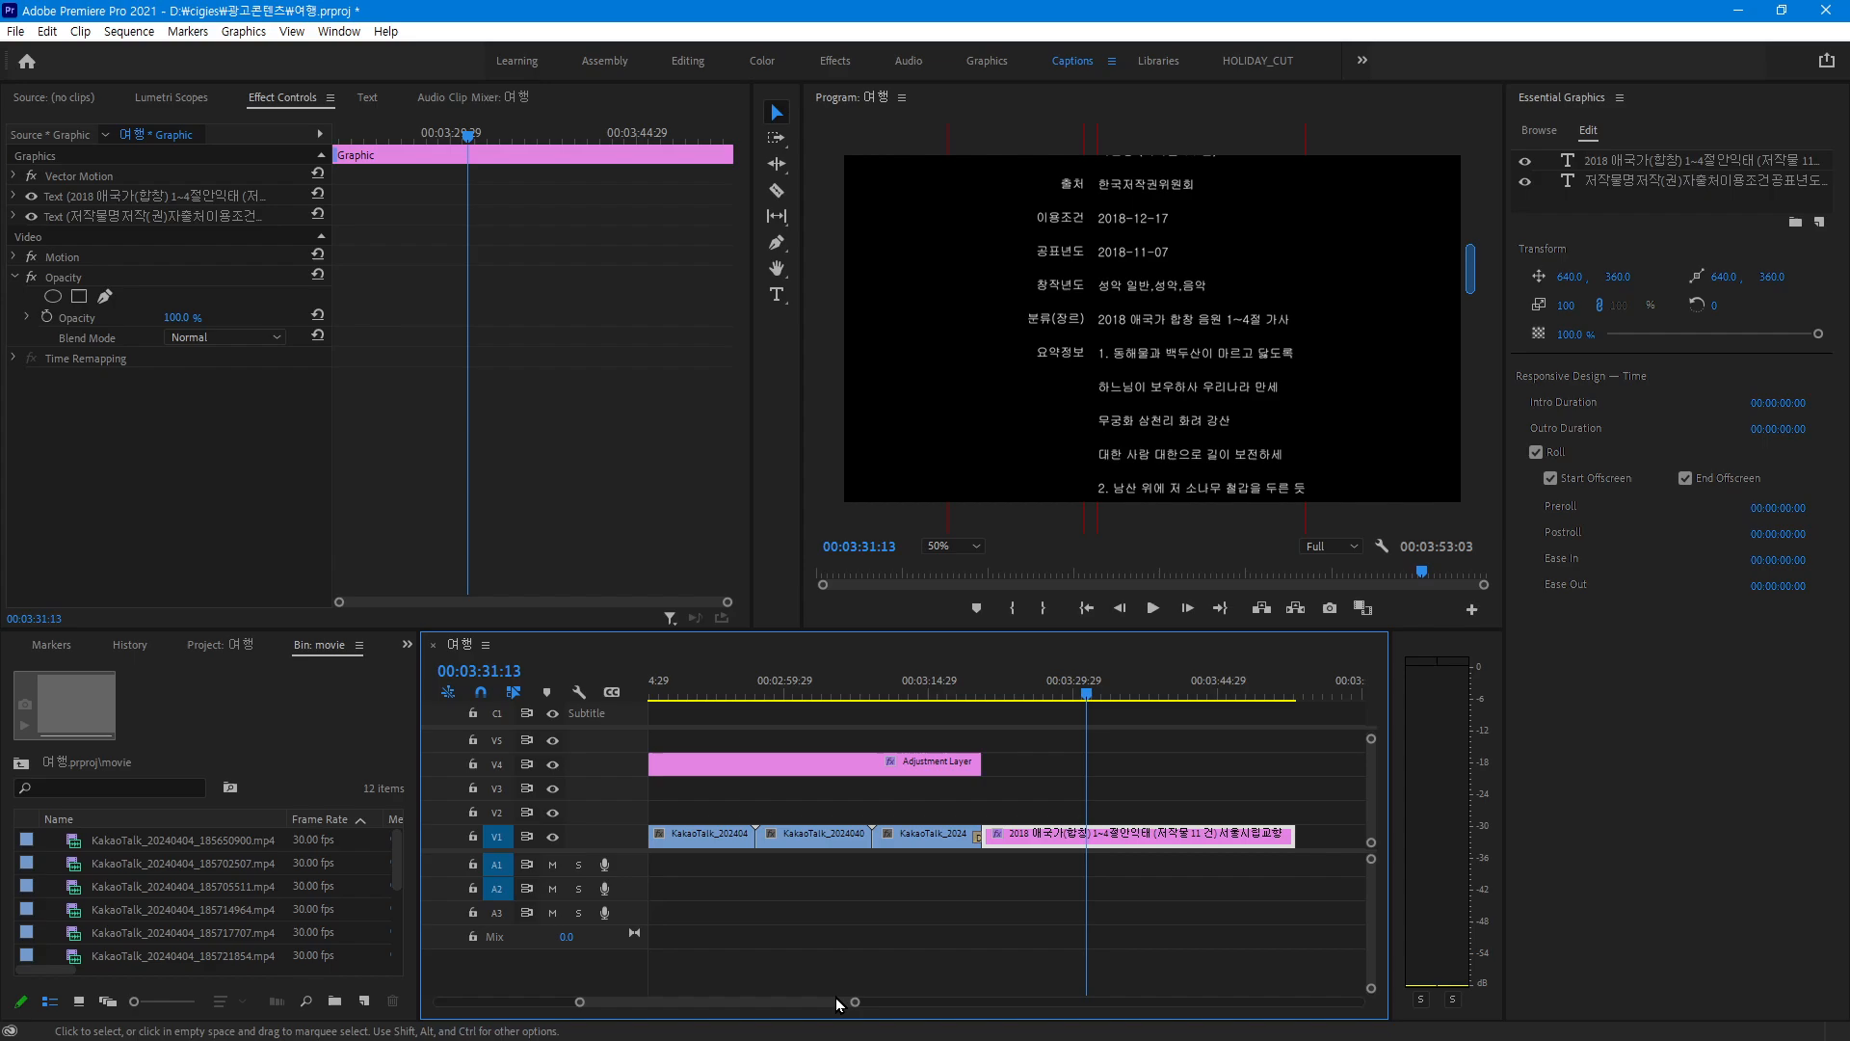
drag(835, 998, 857, 998)
drag(1050, 835, 1305, 836)
scroll(1014, 939, down, 2)
scroll(1014, 939, up, 2)
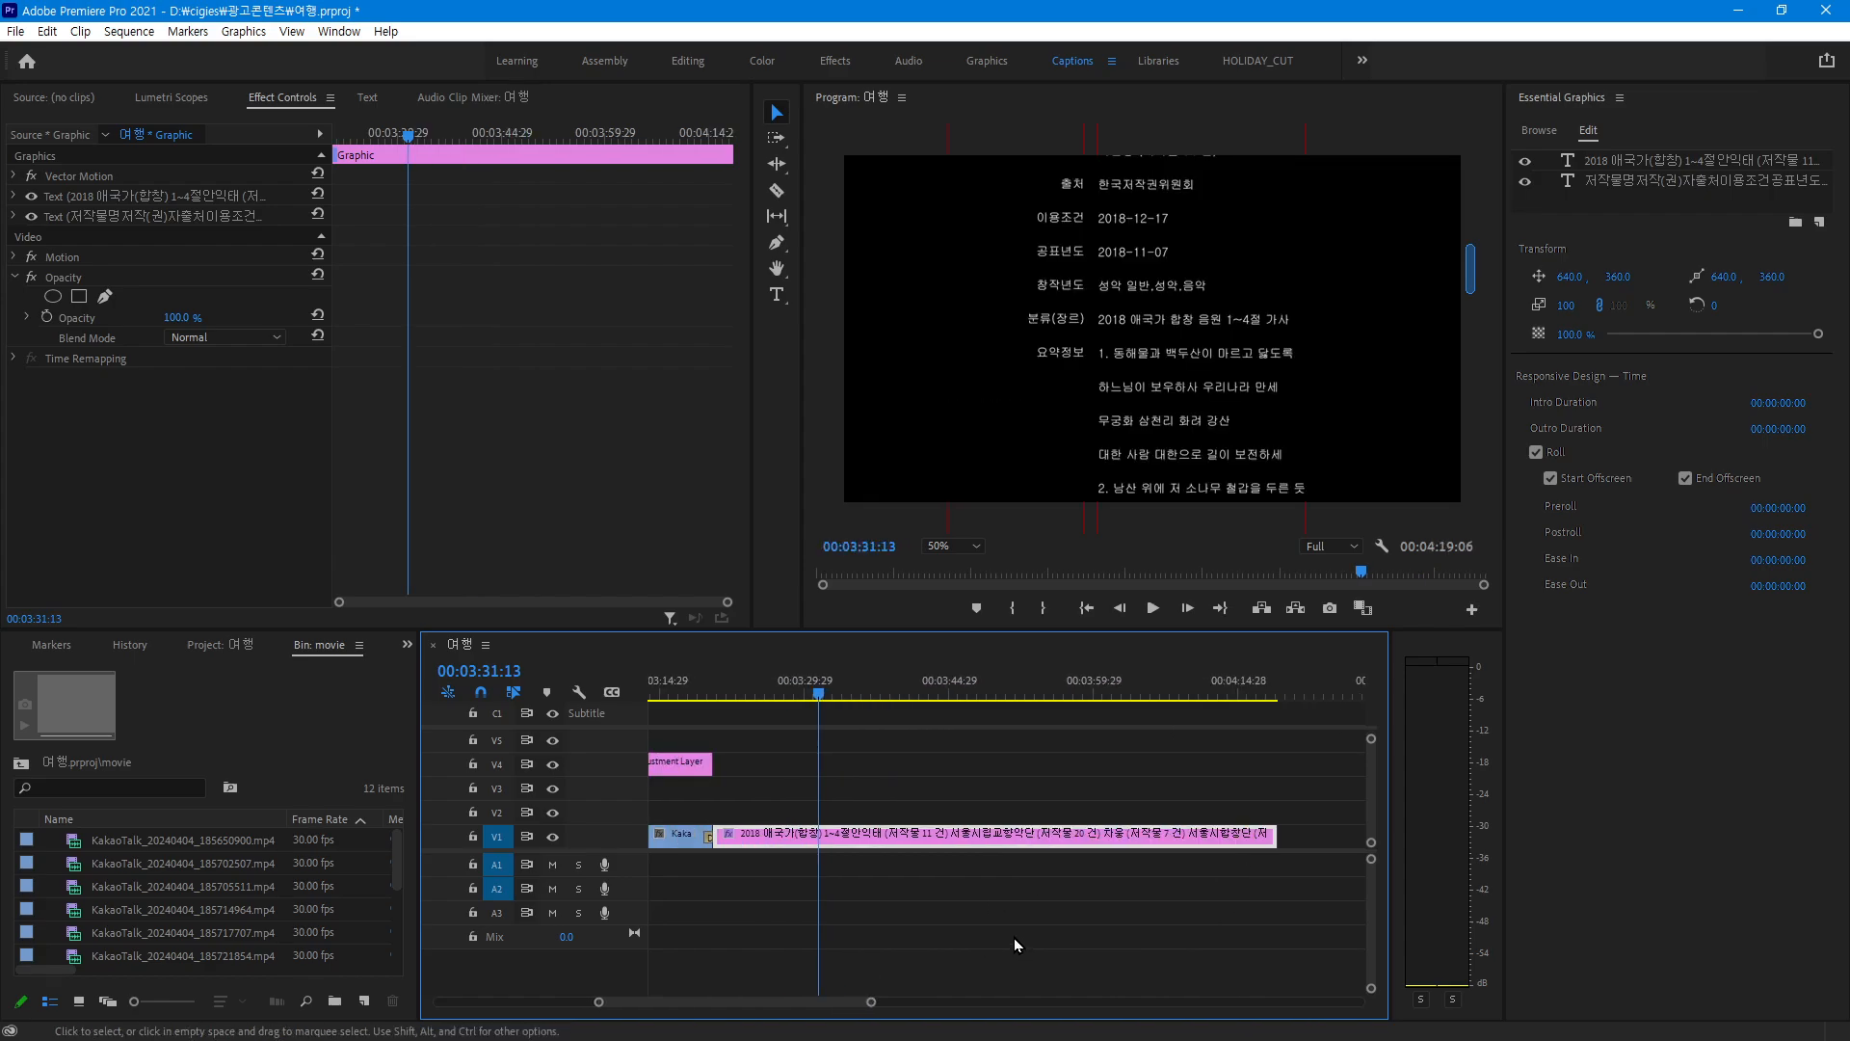
Play the slower credits in a maximized program monitor zoomed to Fit, and return to the normal layout with the playhead near 00:03:37:10
key(shift+k)
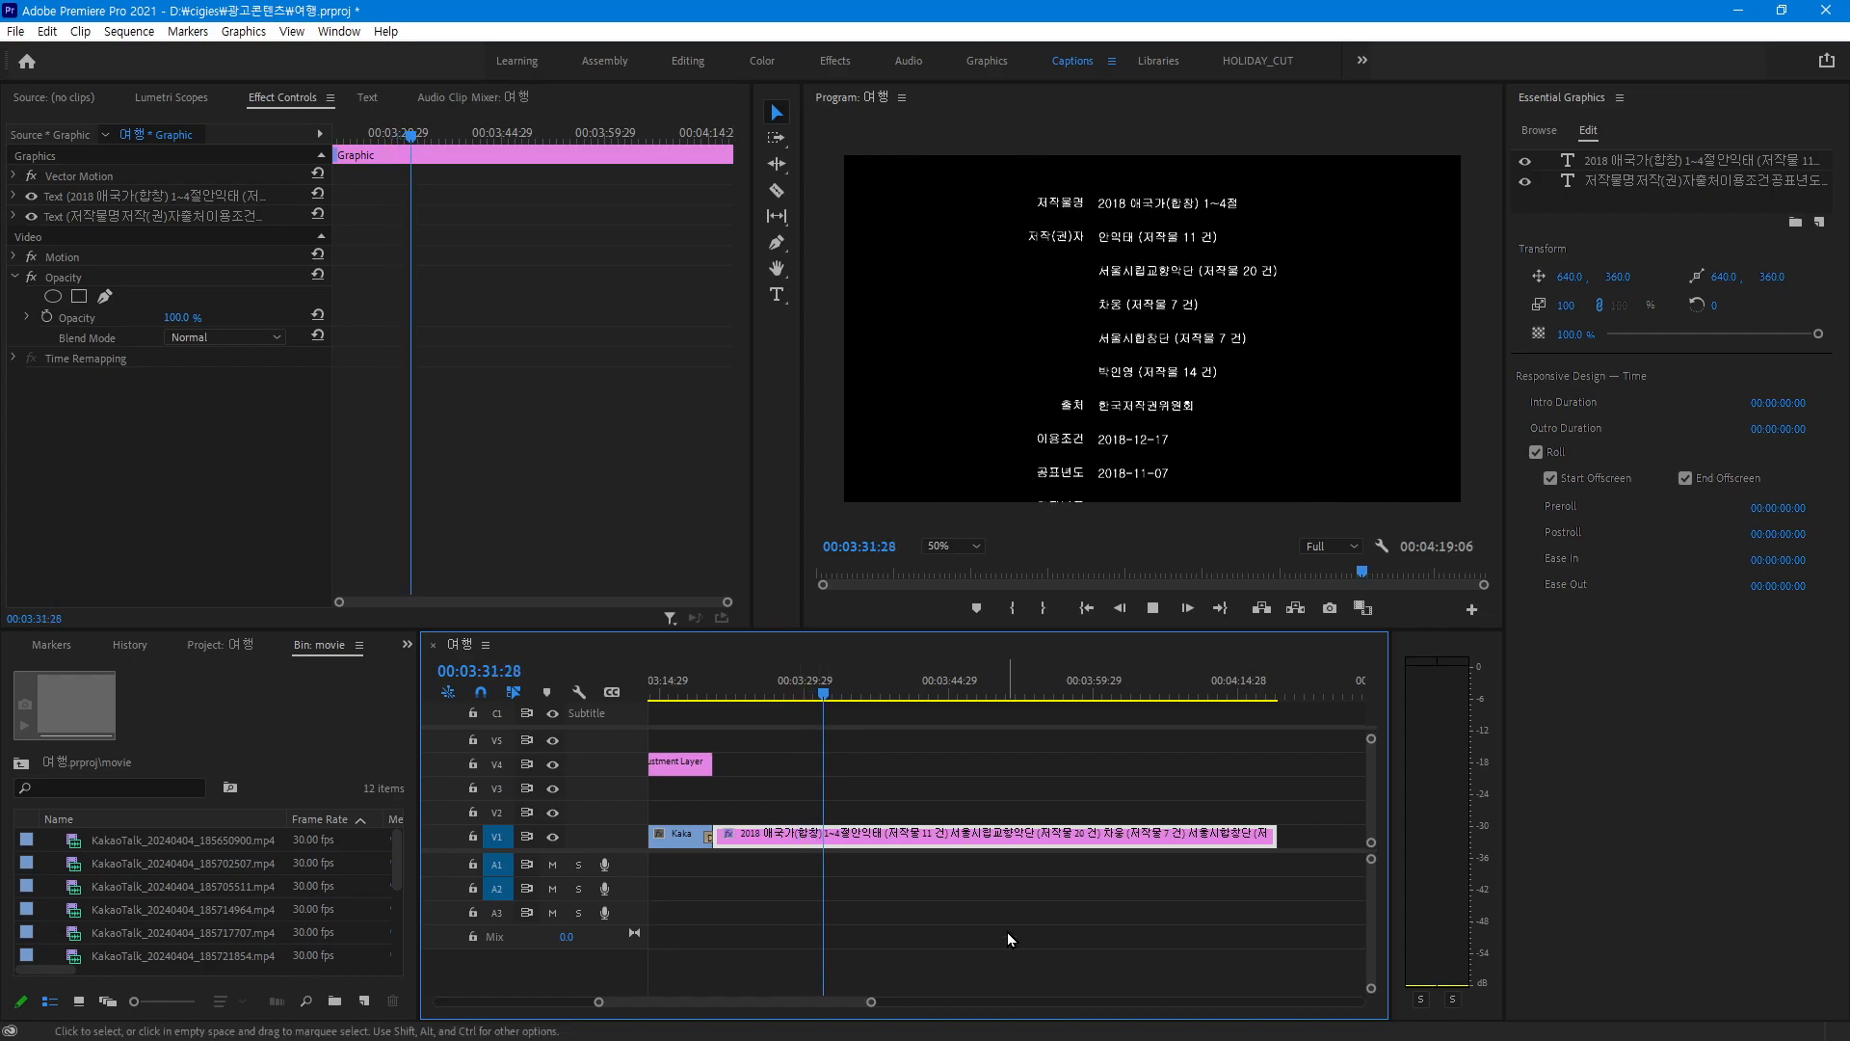
key(grave)
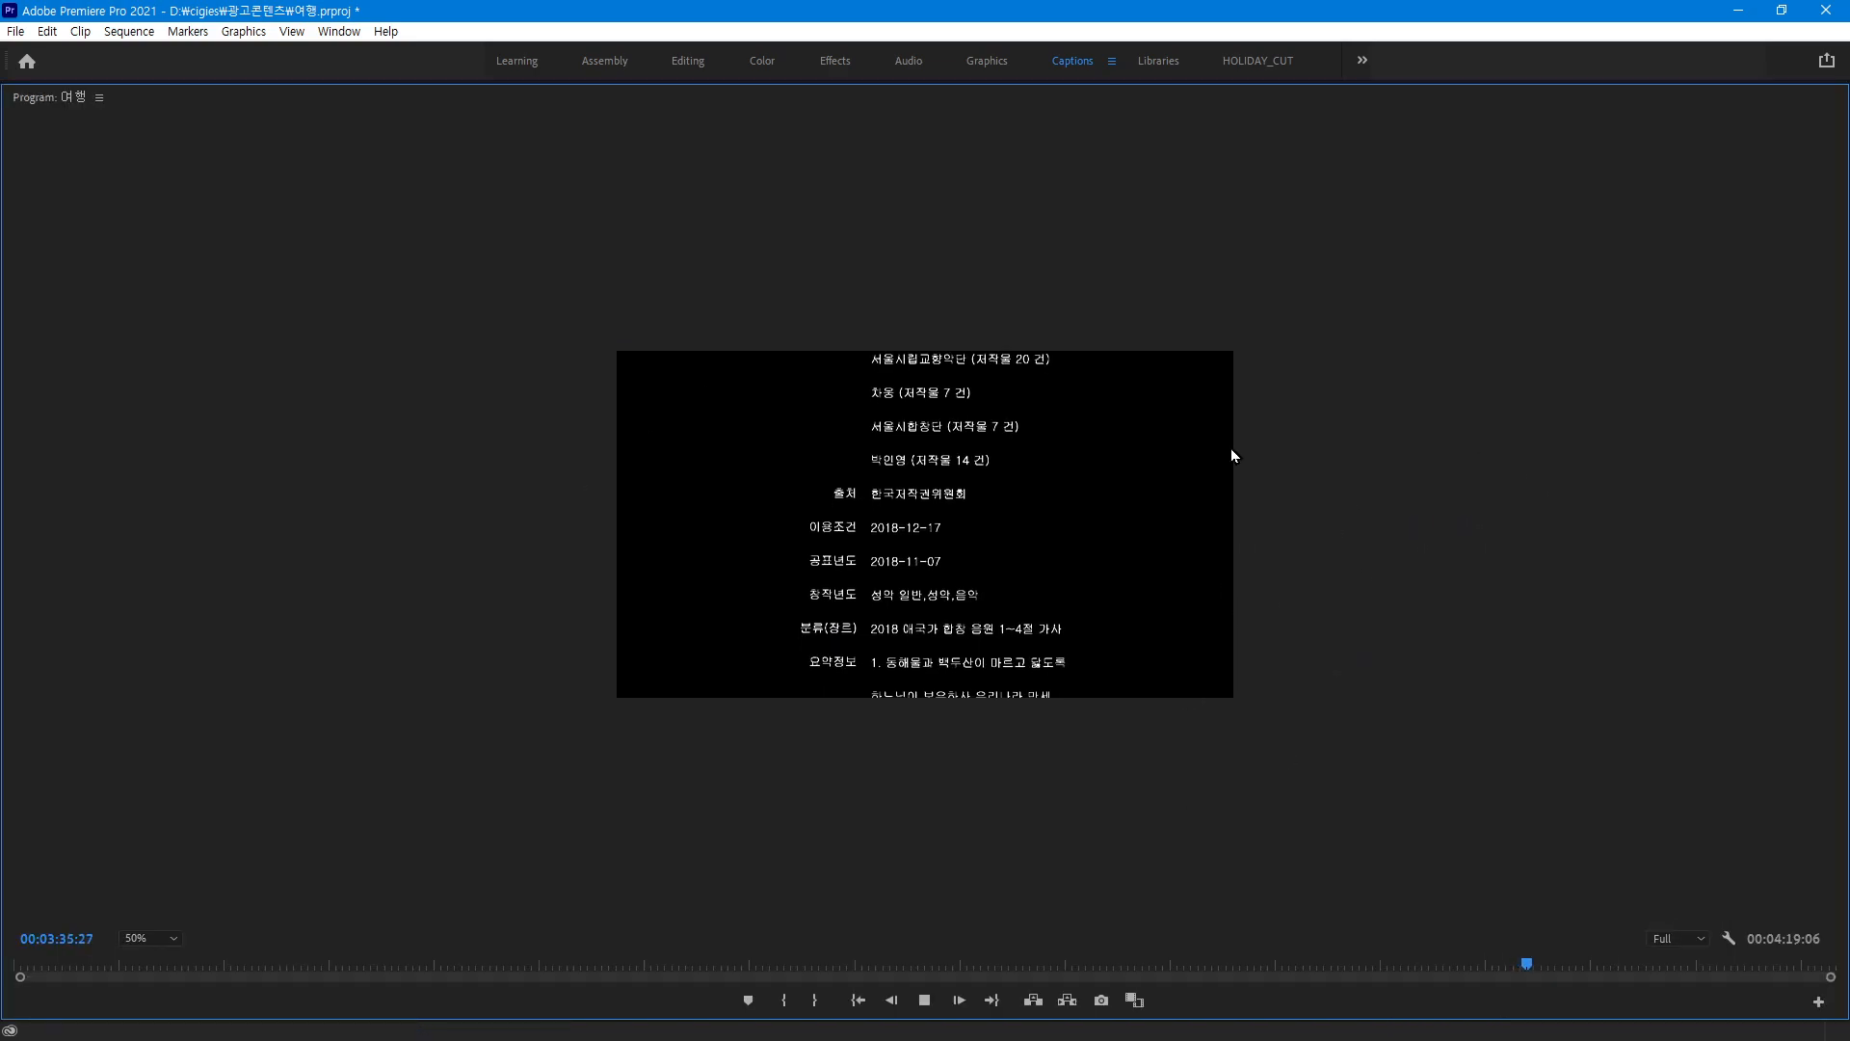
click(164, 938)
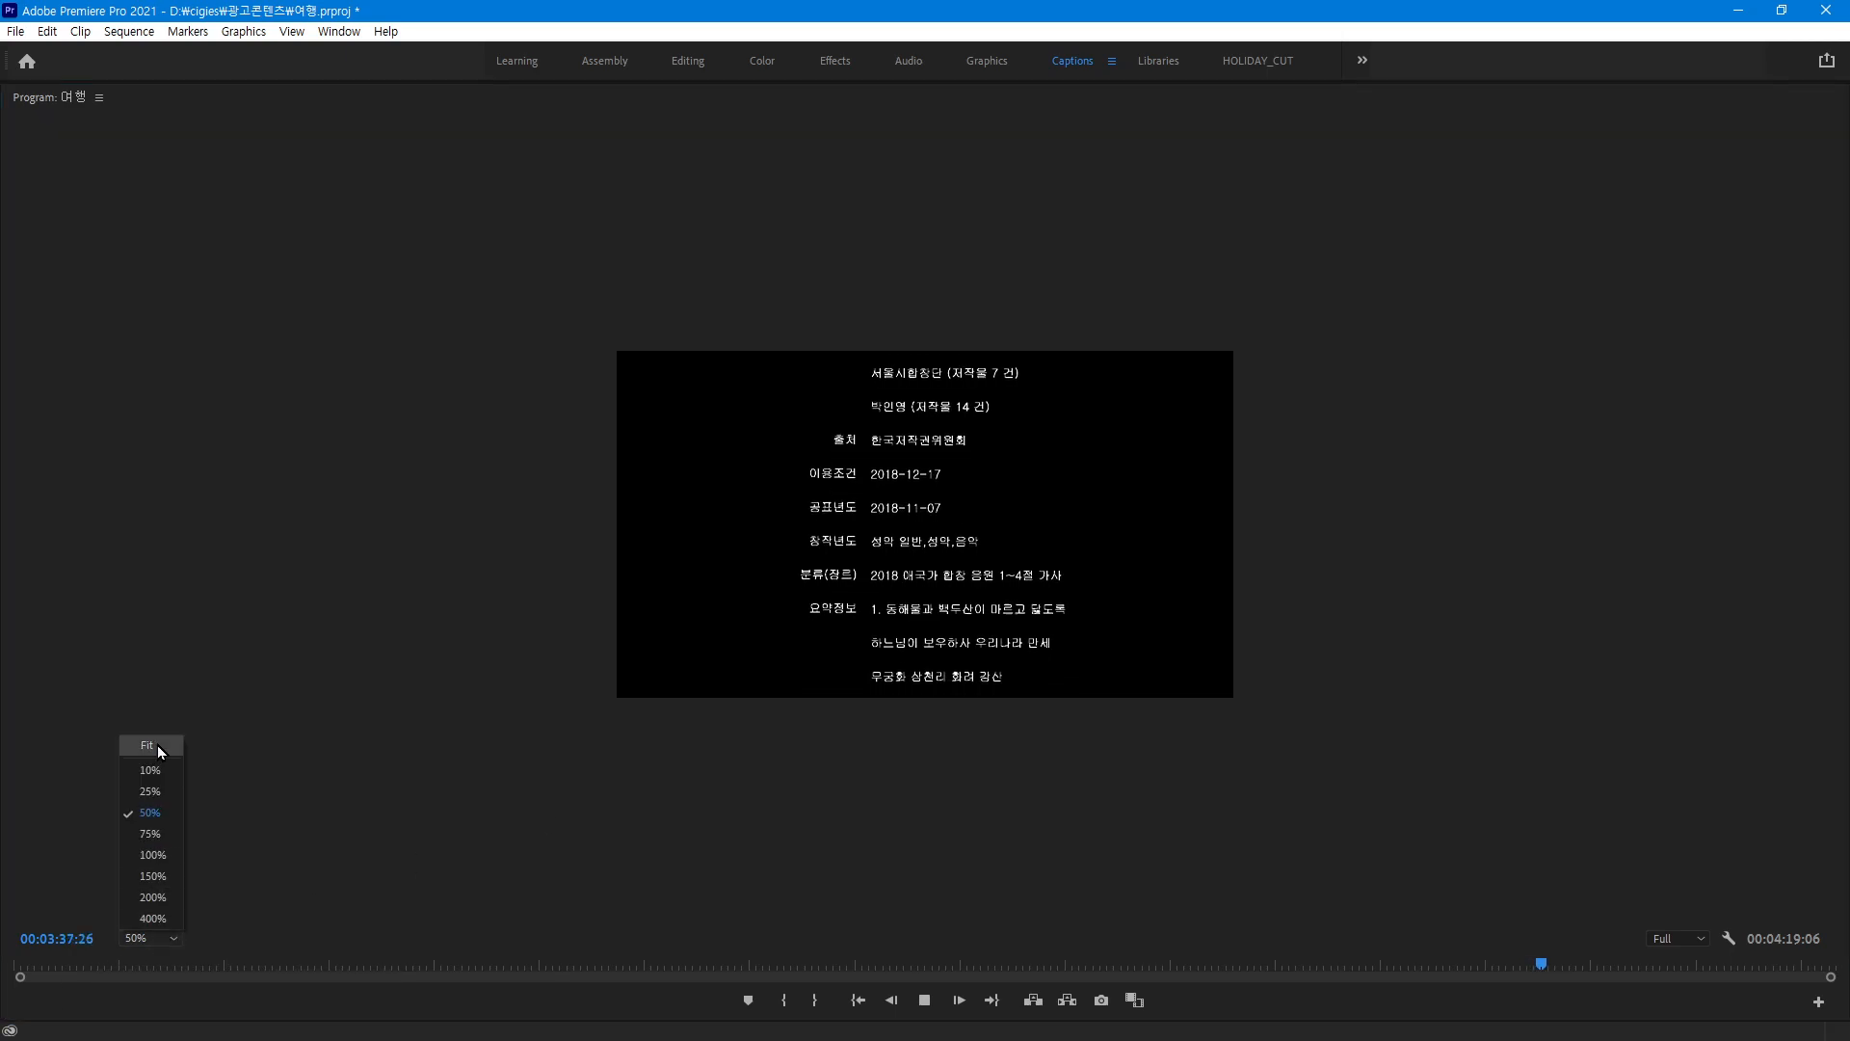
click(157, 748)
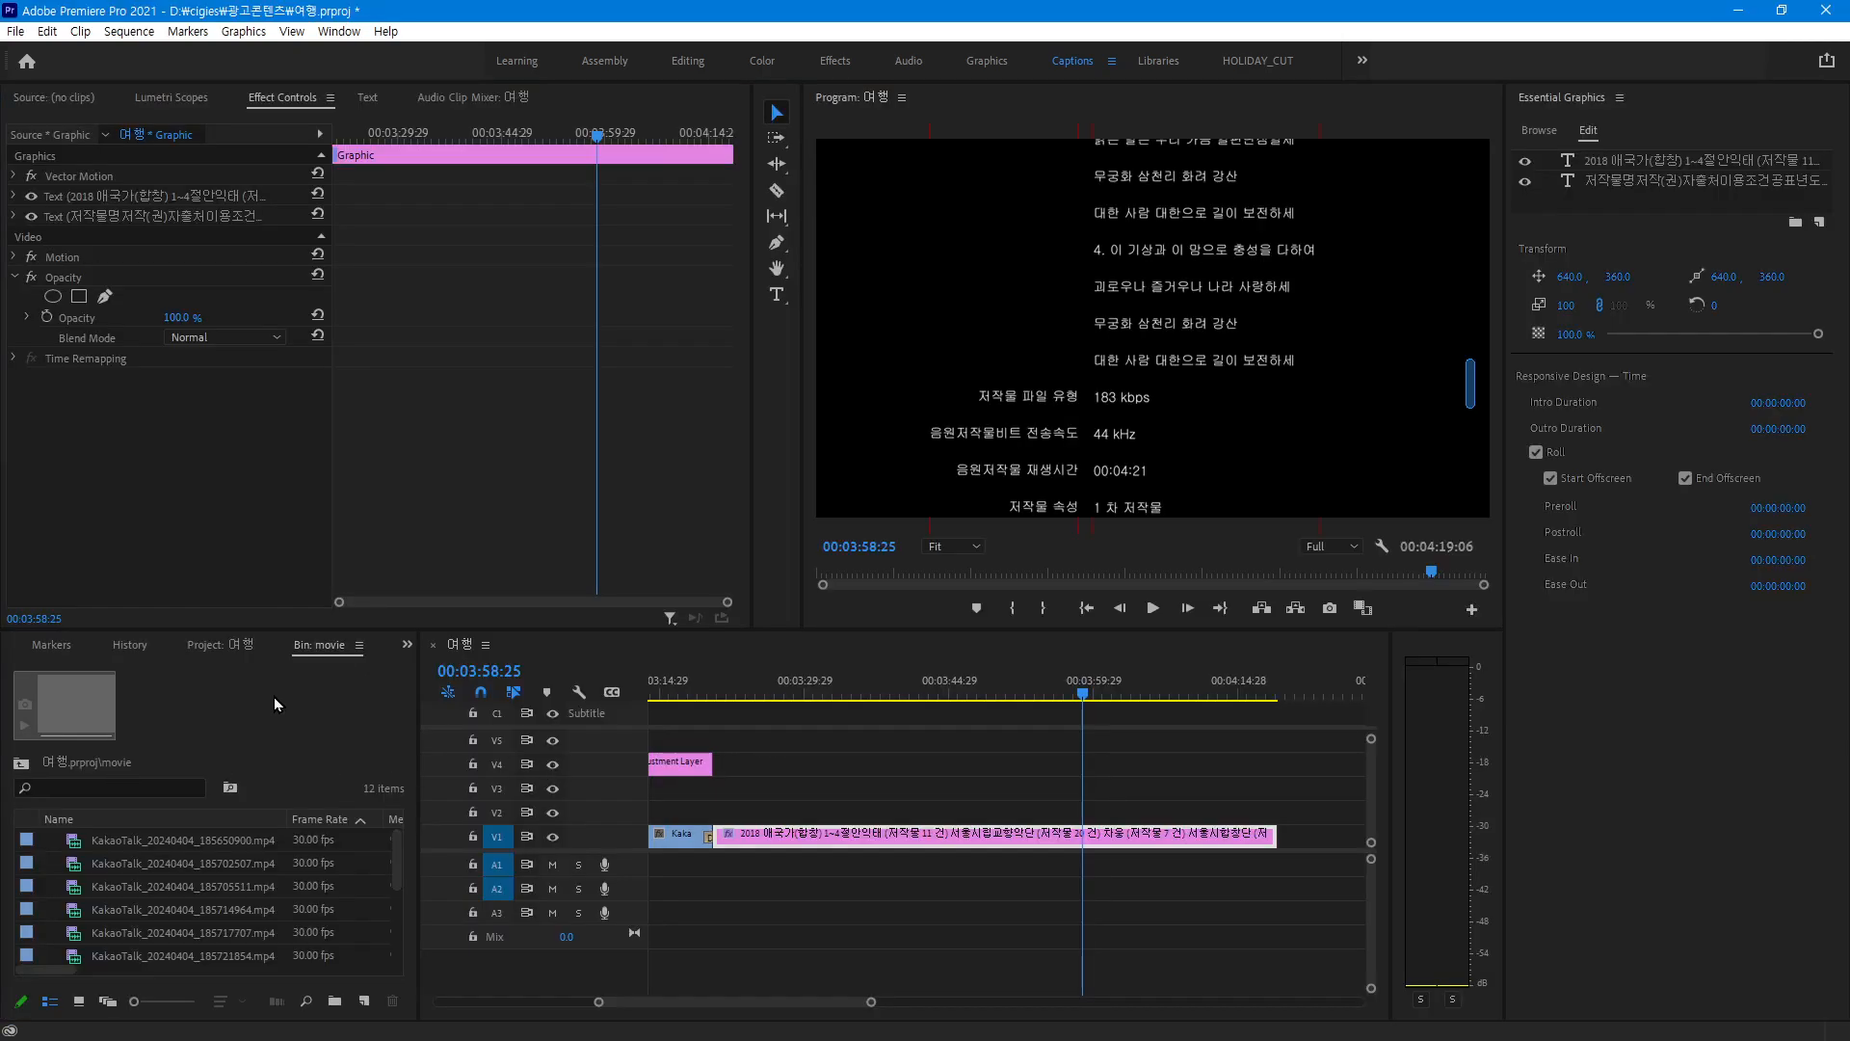
click(290, 739)
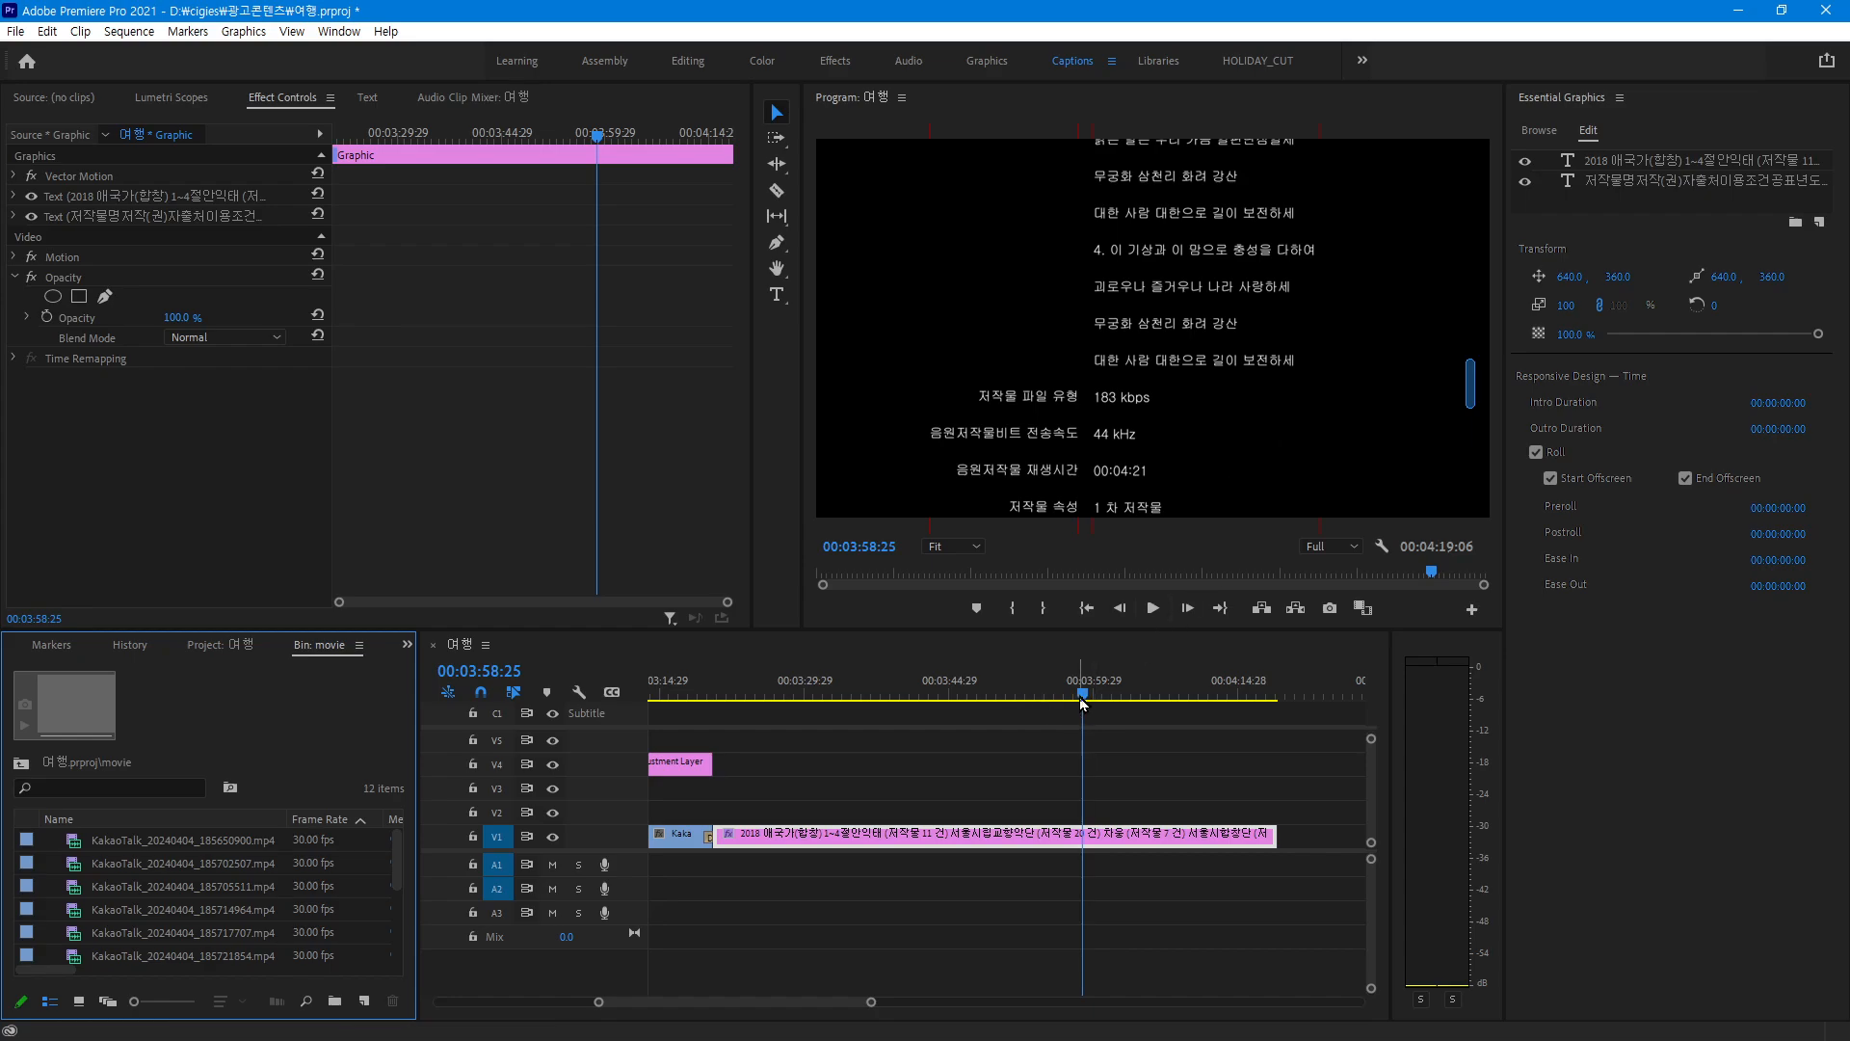
drag(1083, 704, 885, 704)
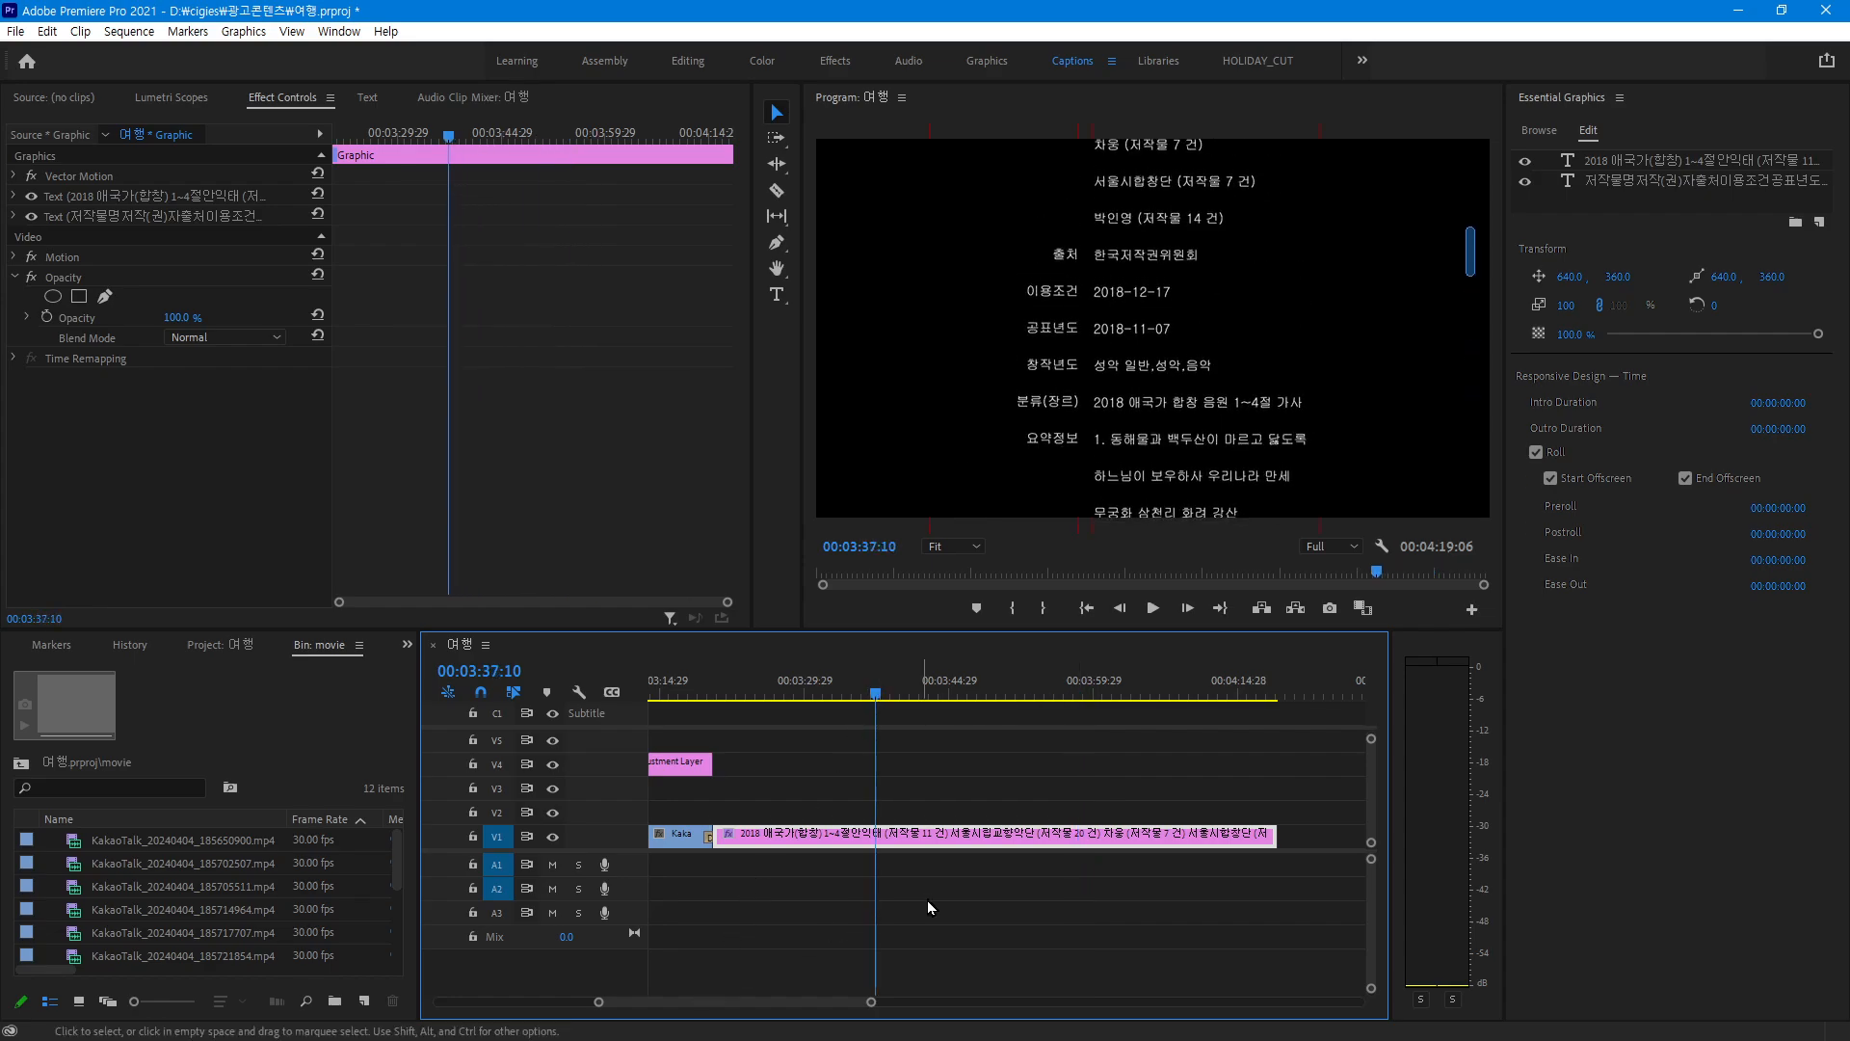
Move the playhead to 00:02:08:09 at the end of the music clip, and deselect the credits clip
key(minus)
key(minus)
key(minus)
key(minus)
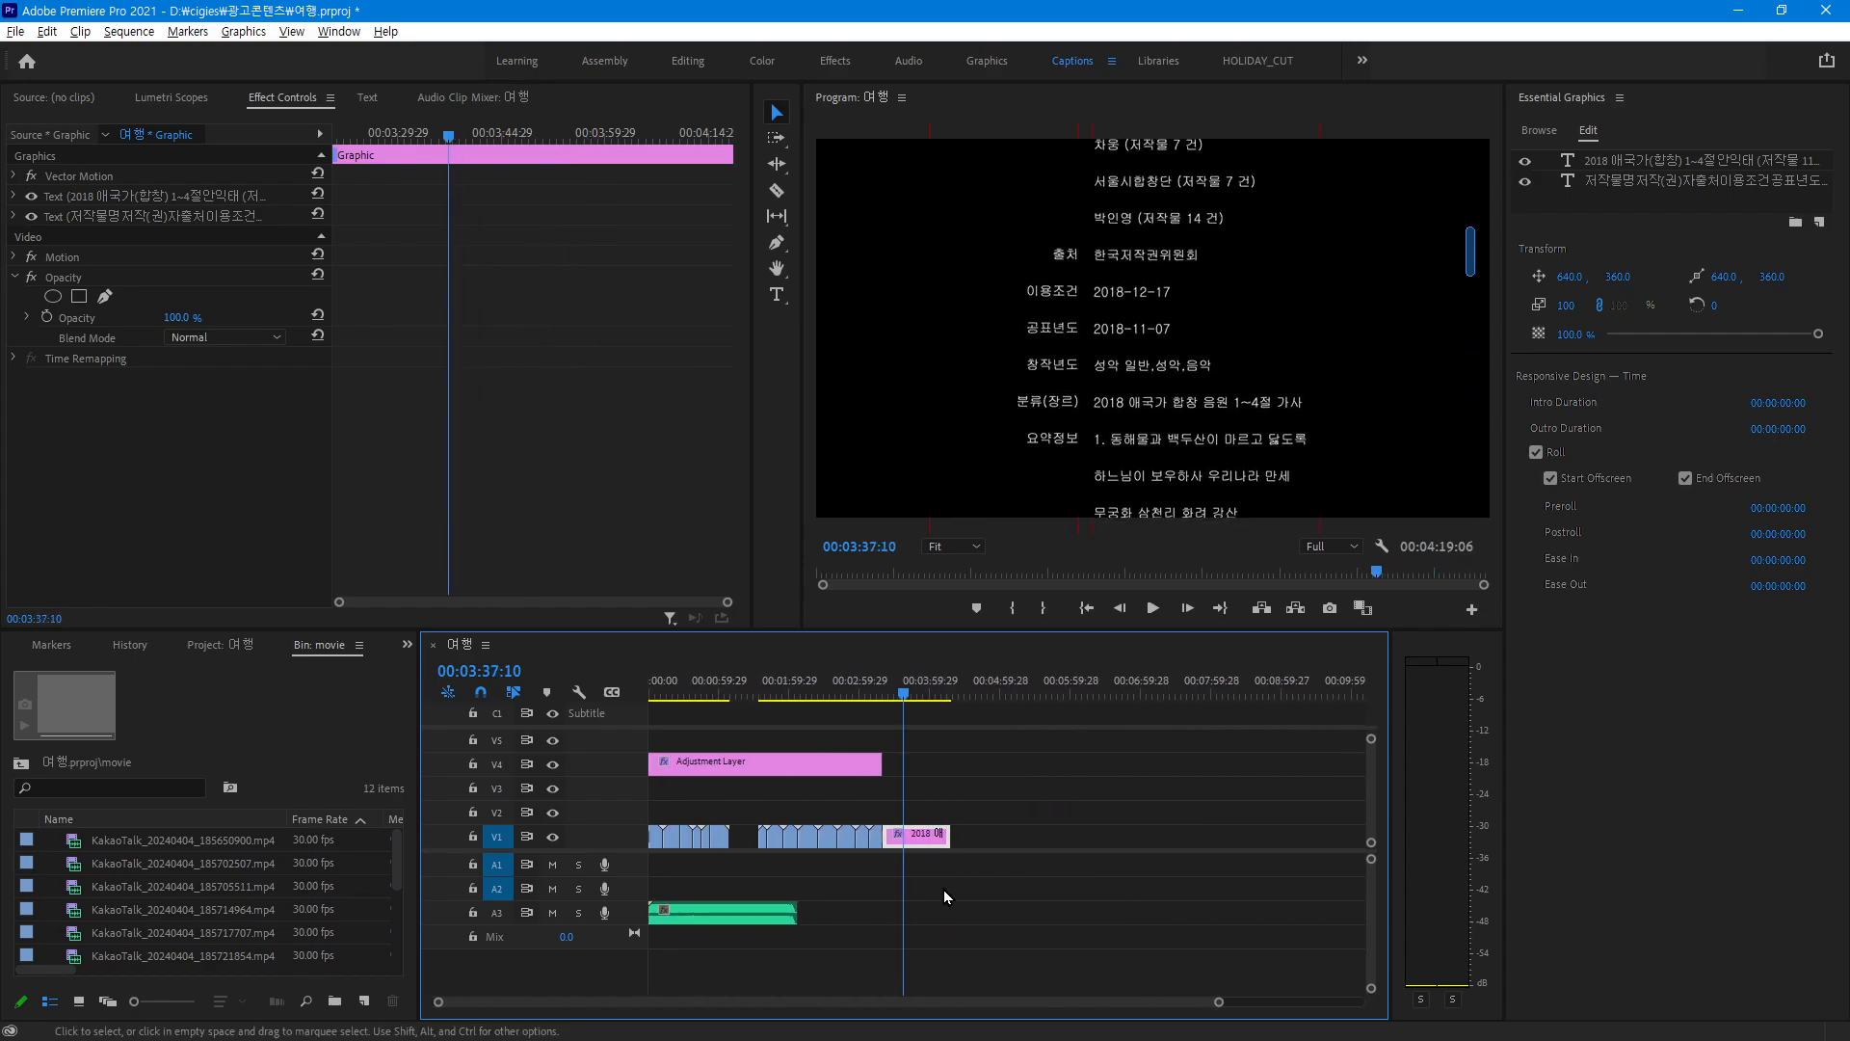
drag(906, 686, 801, 701)
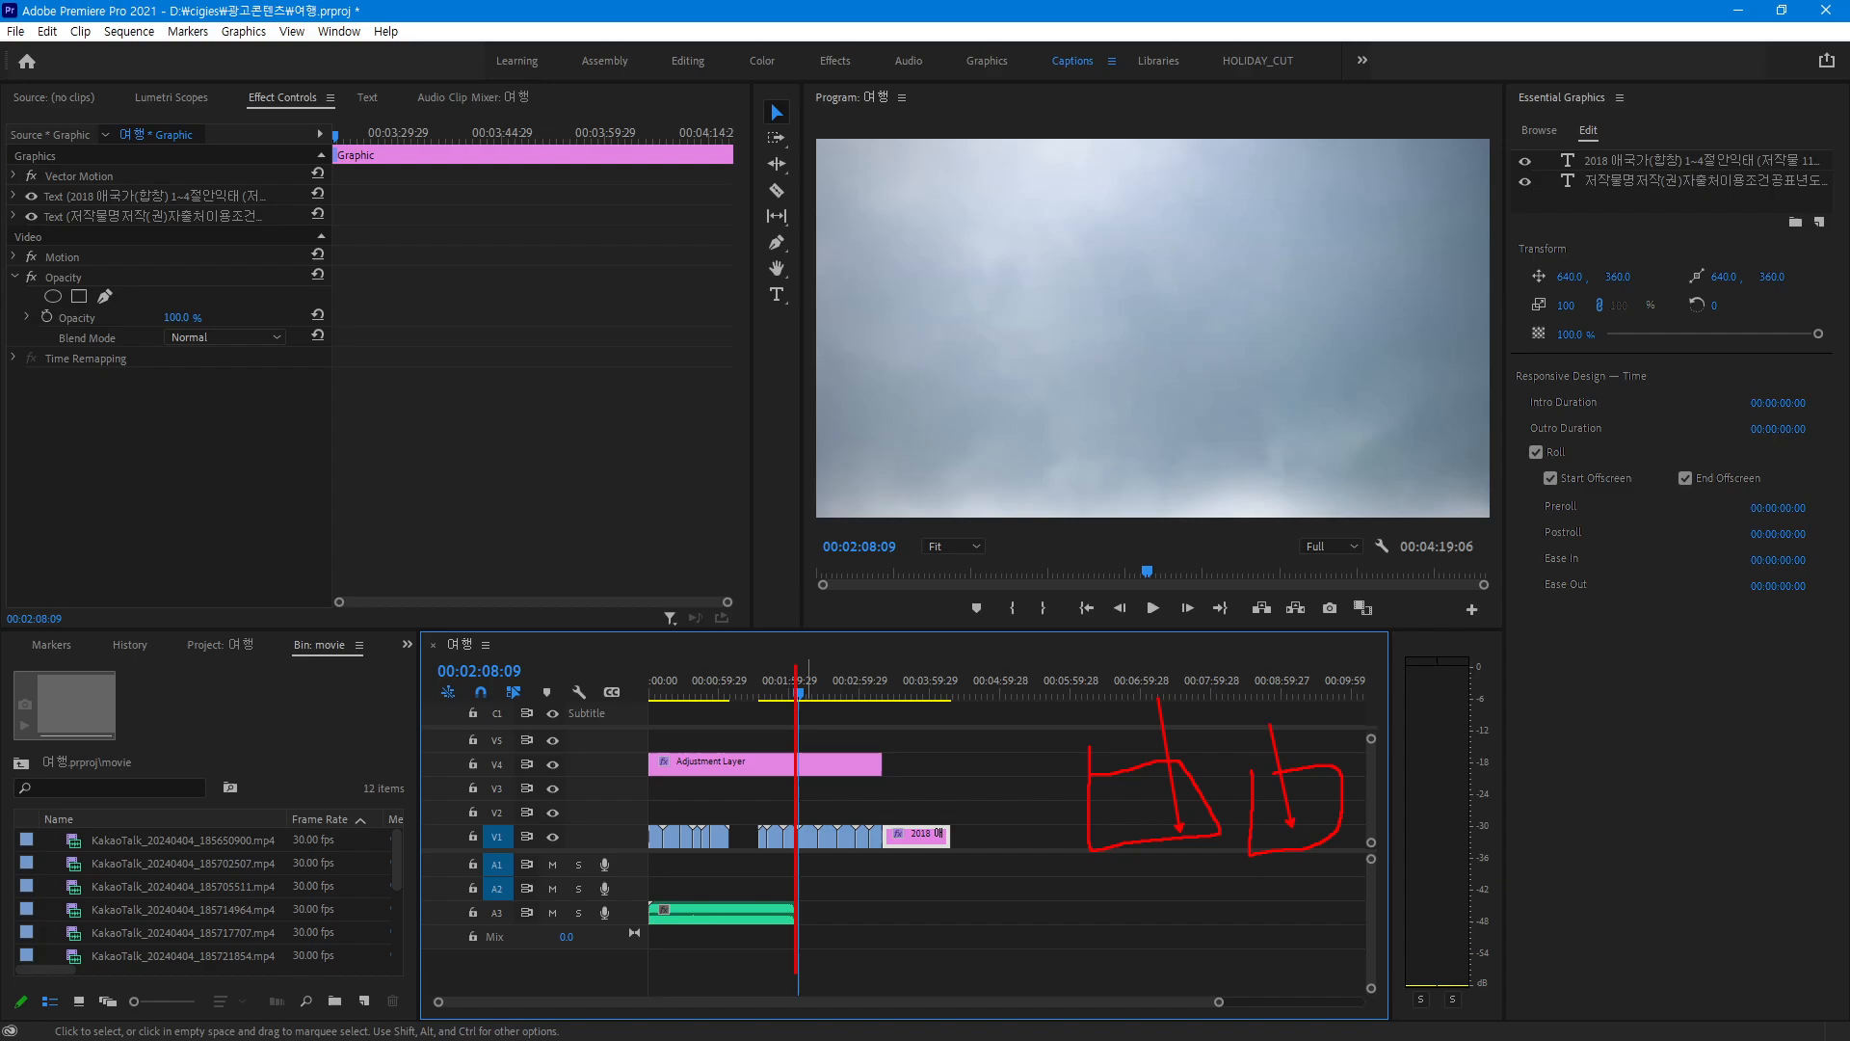
key(Escape)
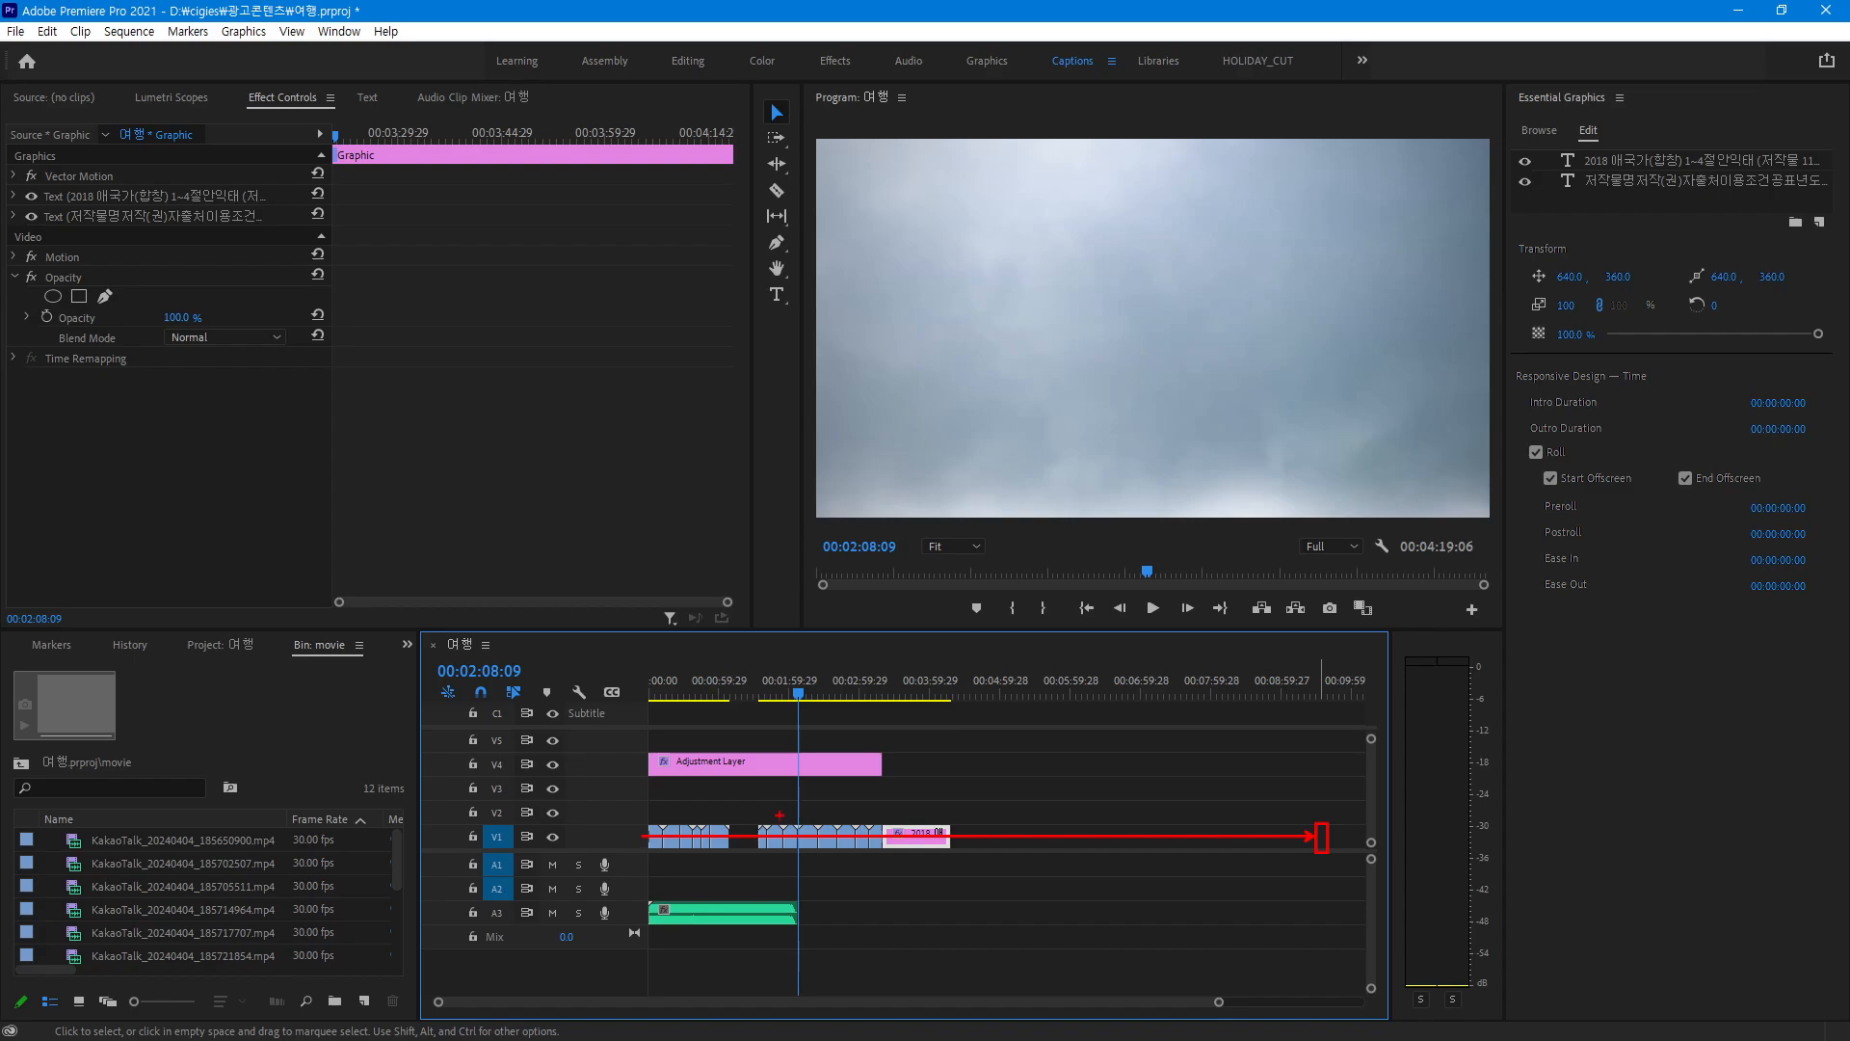
drag(966, 755, 1350, 852)
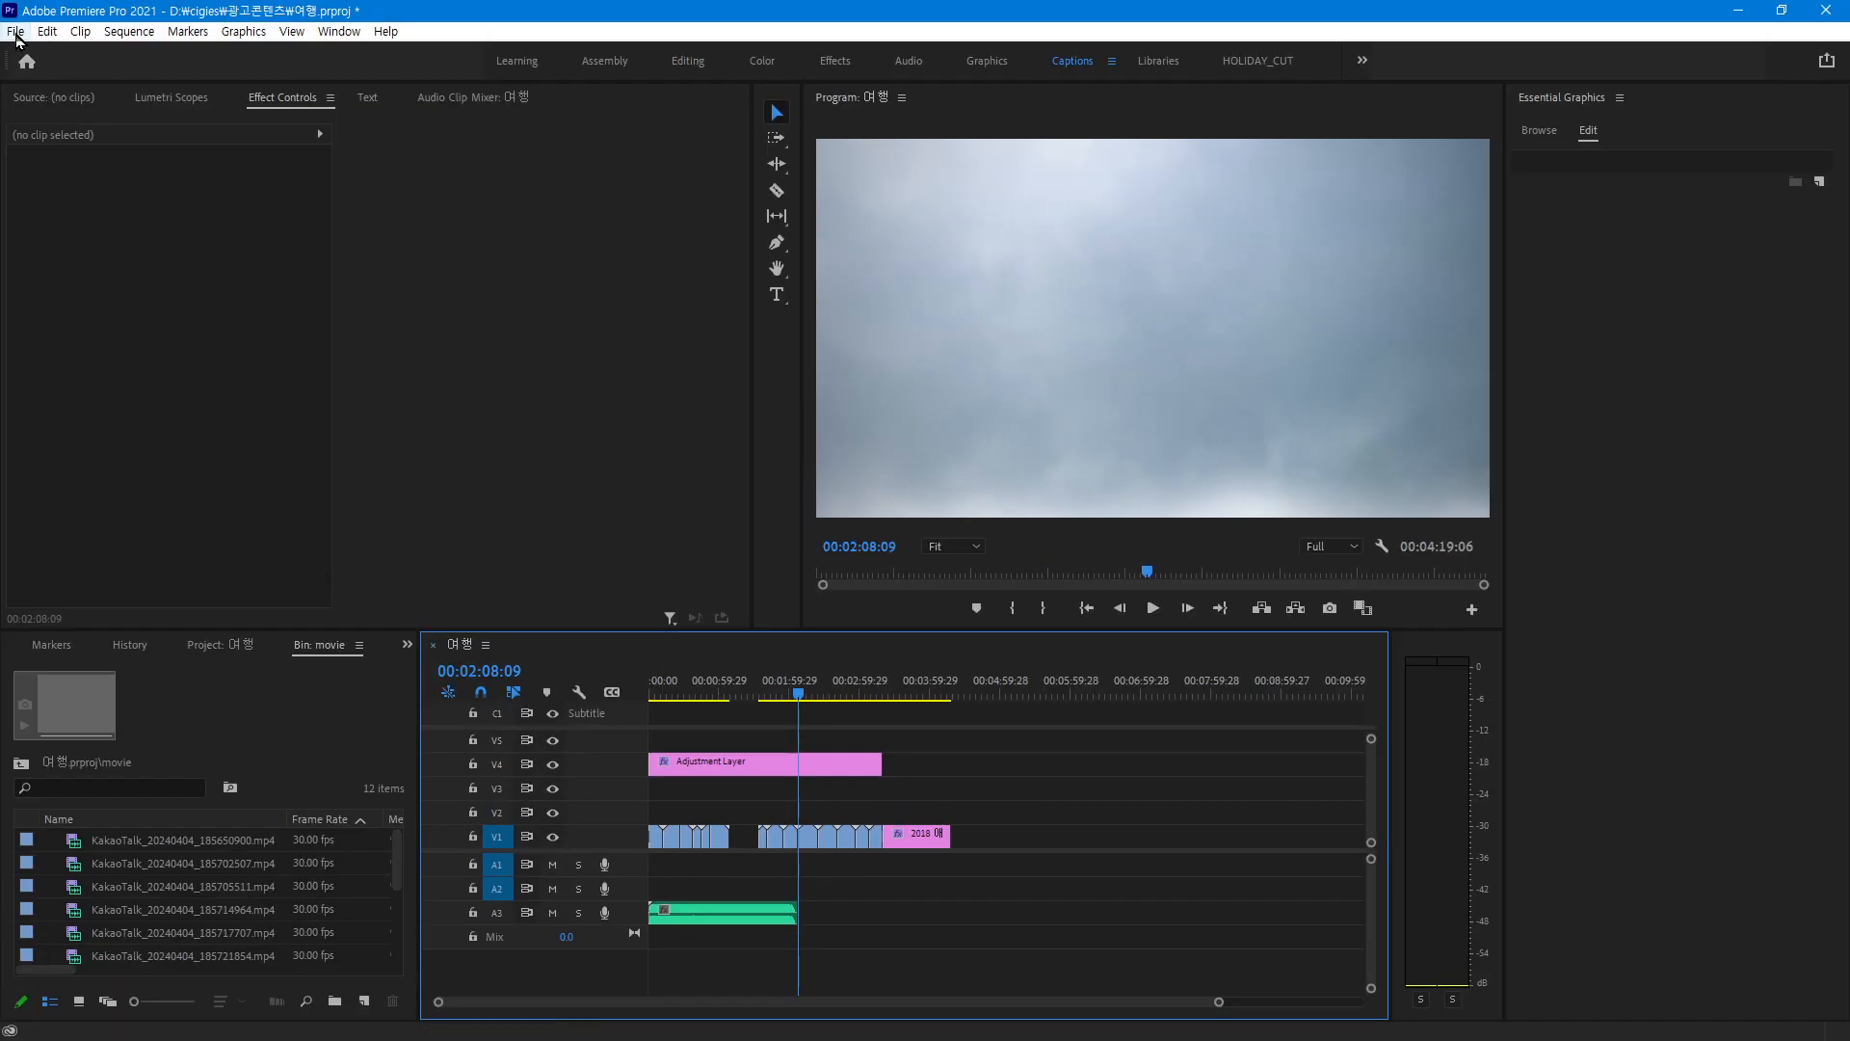
Open the media export settings for the sequence and review the available formats, keeping H.264
click(16, 32)
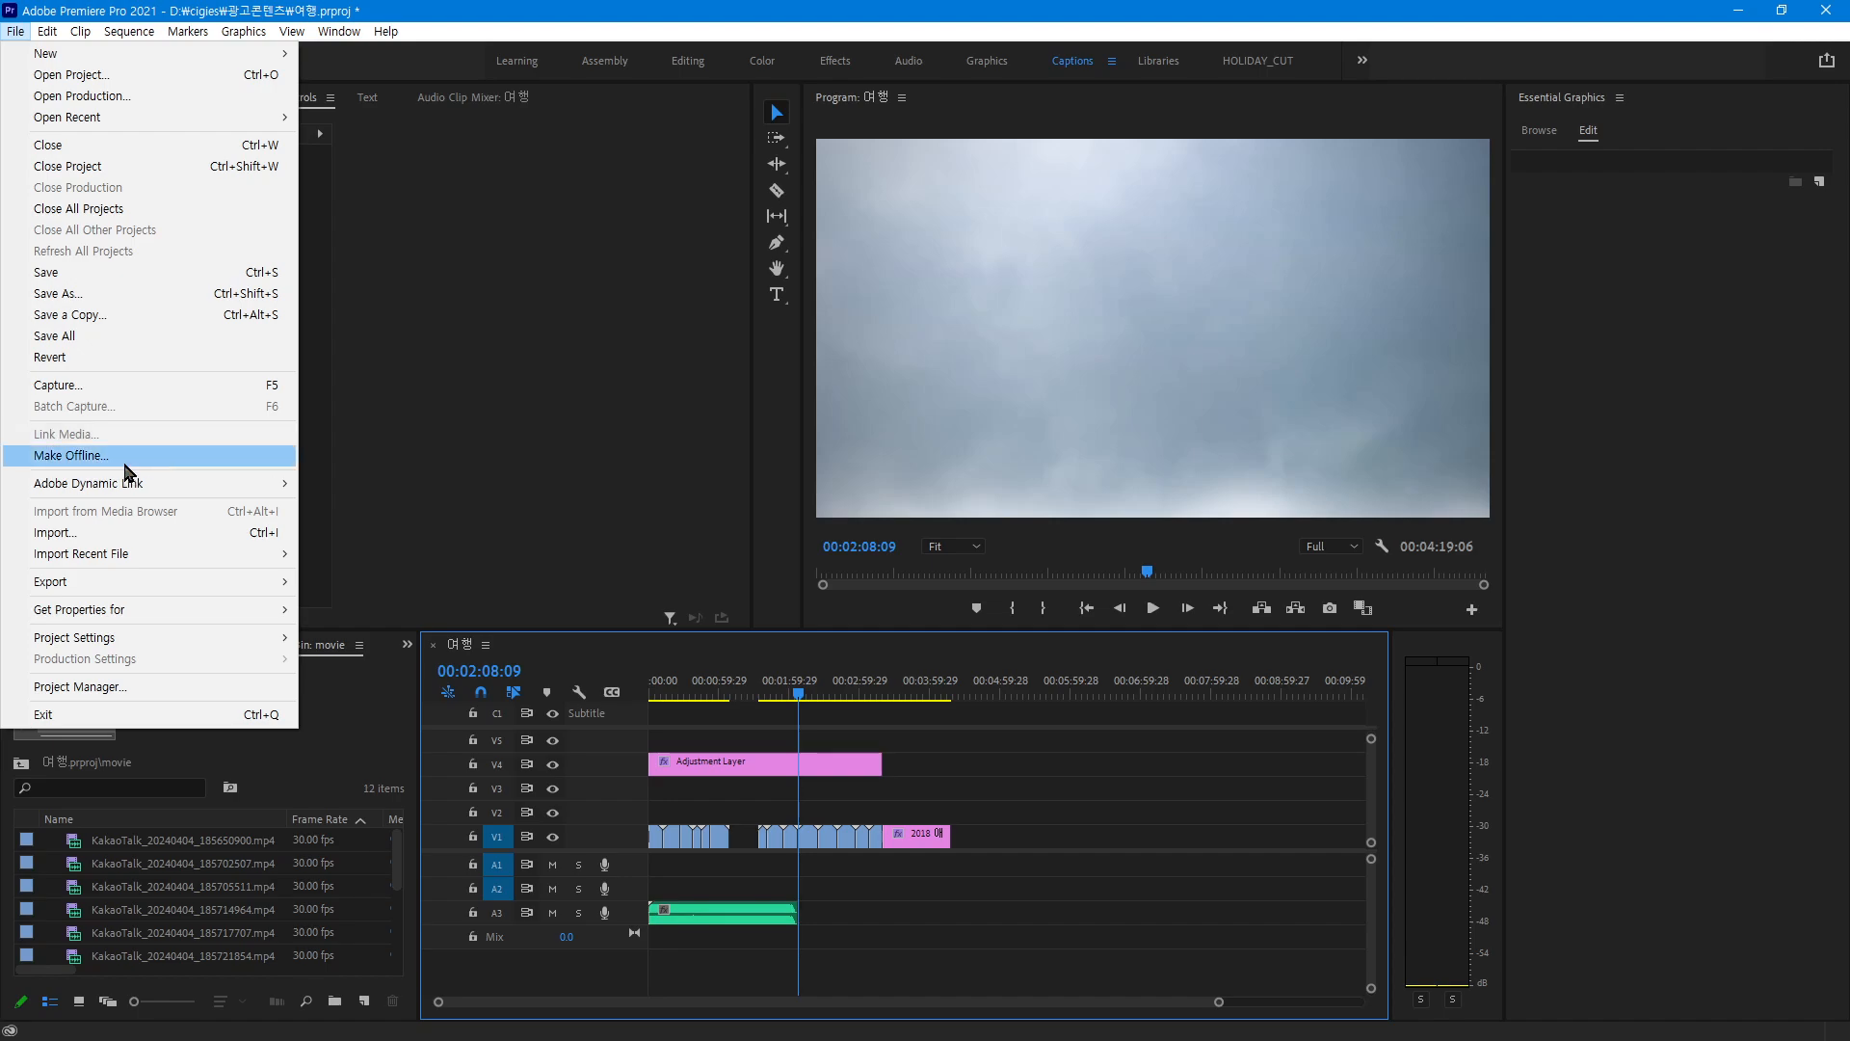
mouse_move(101, 587)
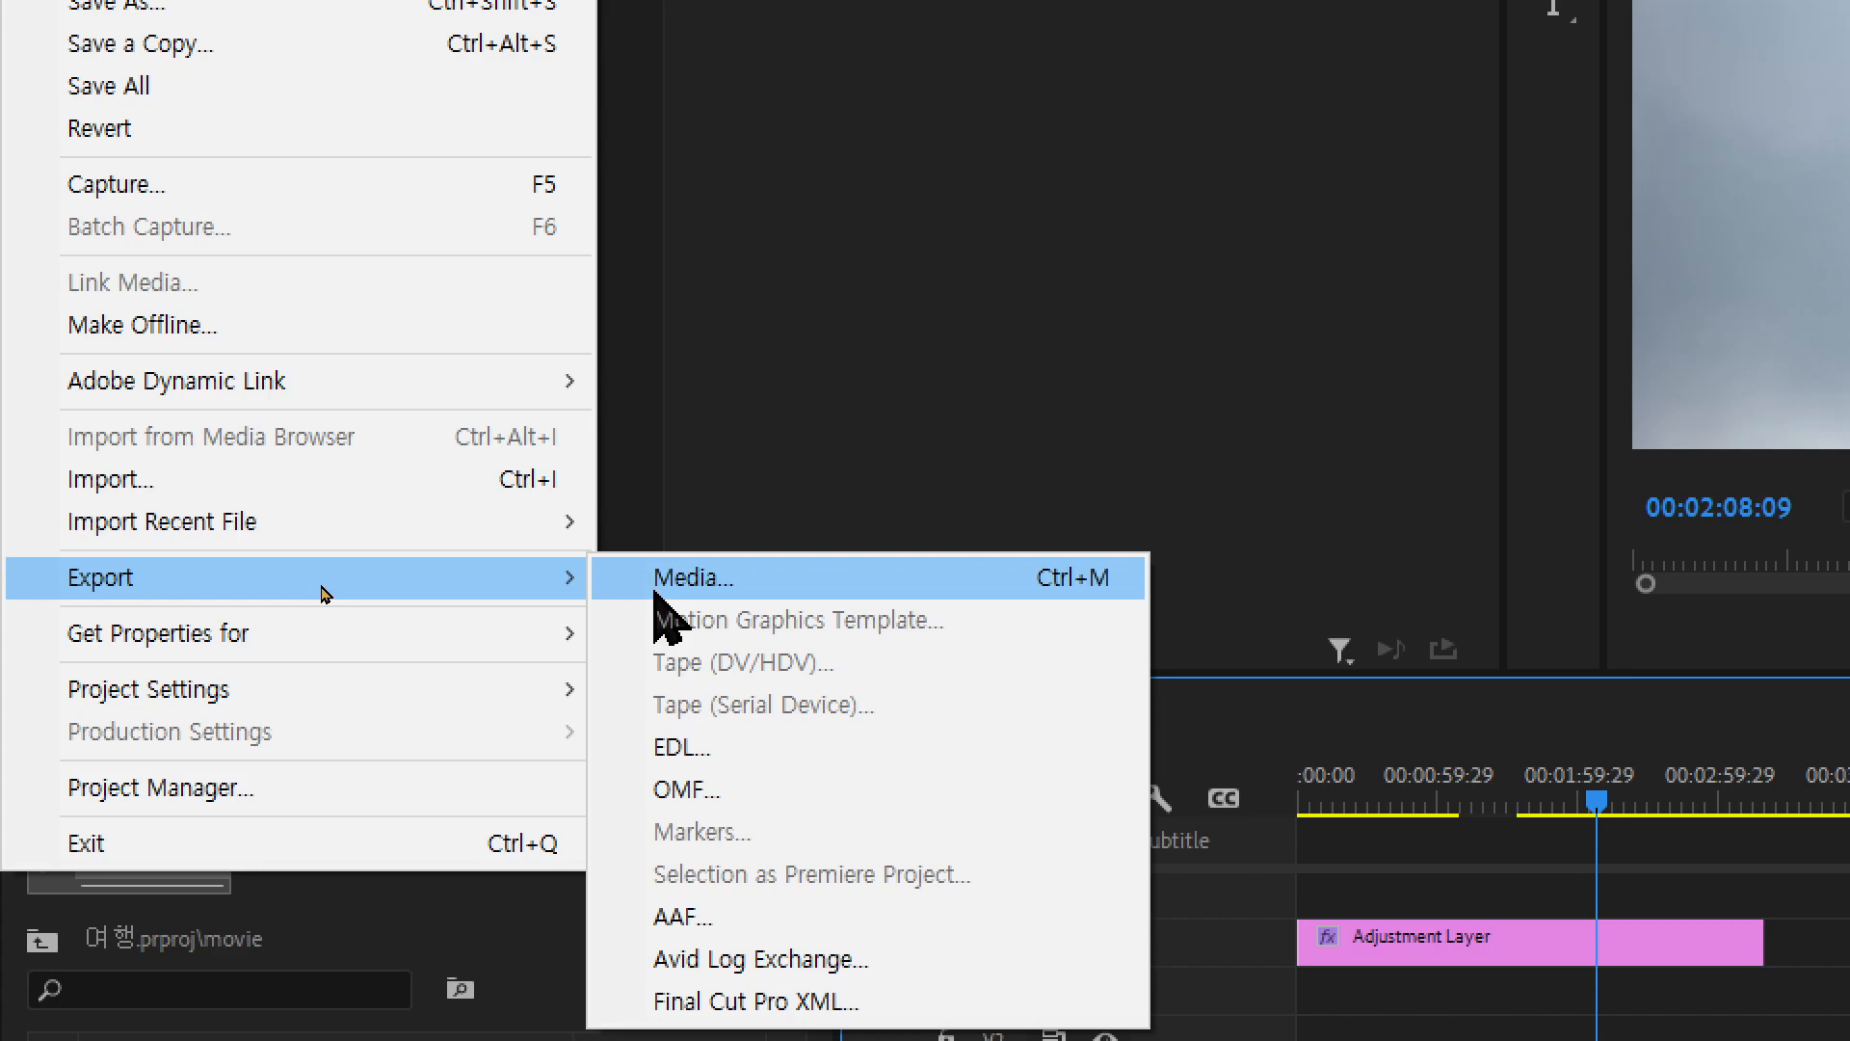
click(821, 590)
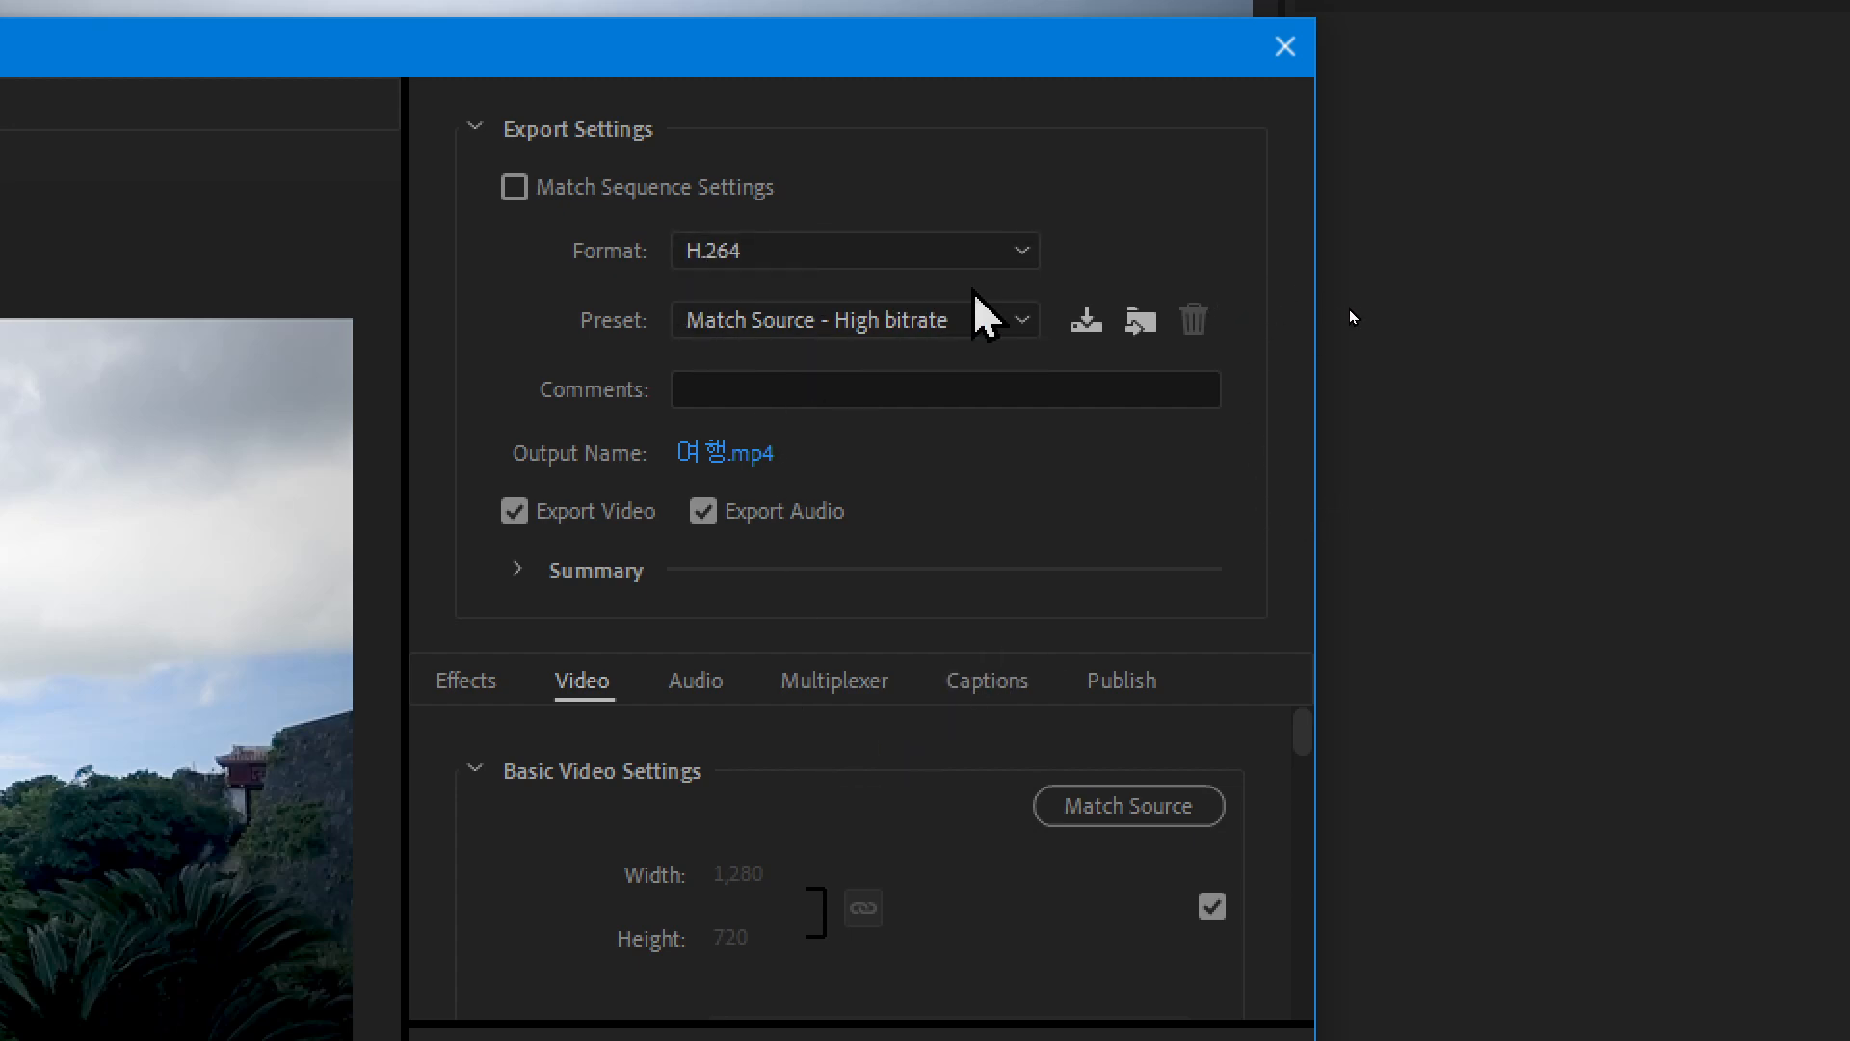
click(996, 259)
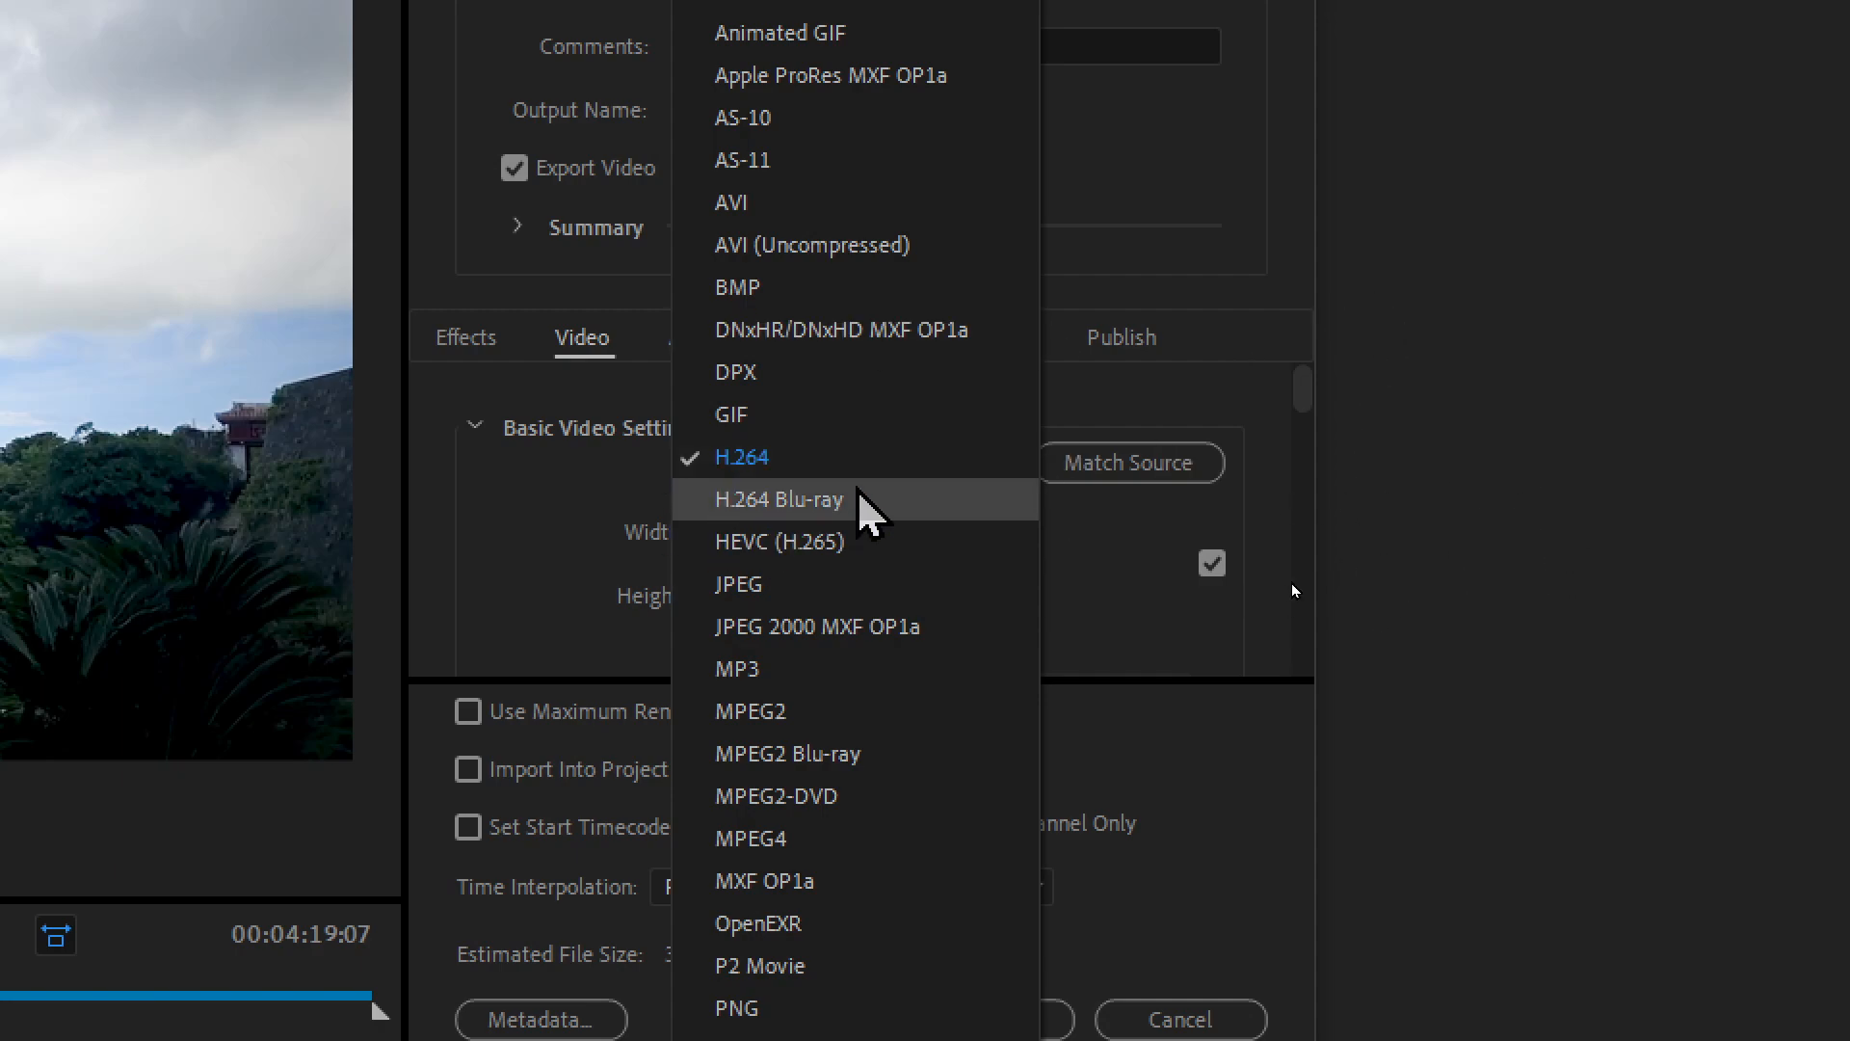
click(1293, 289)
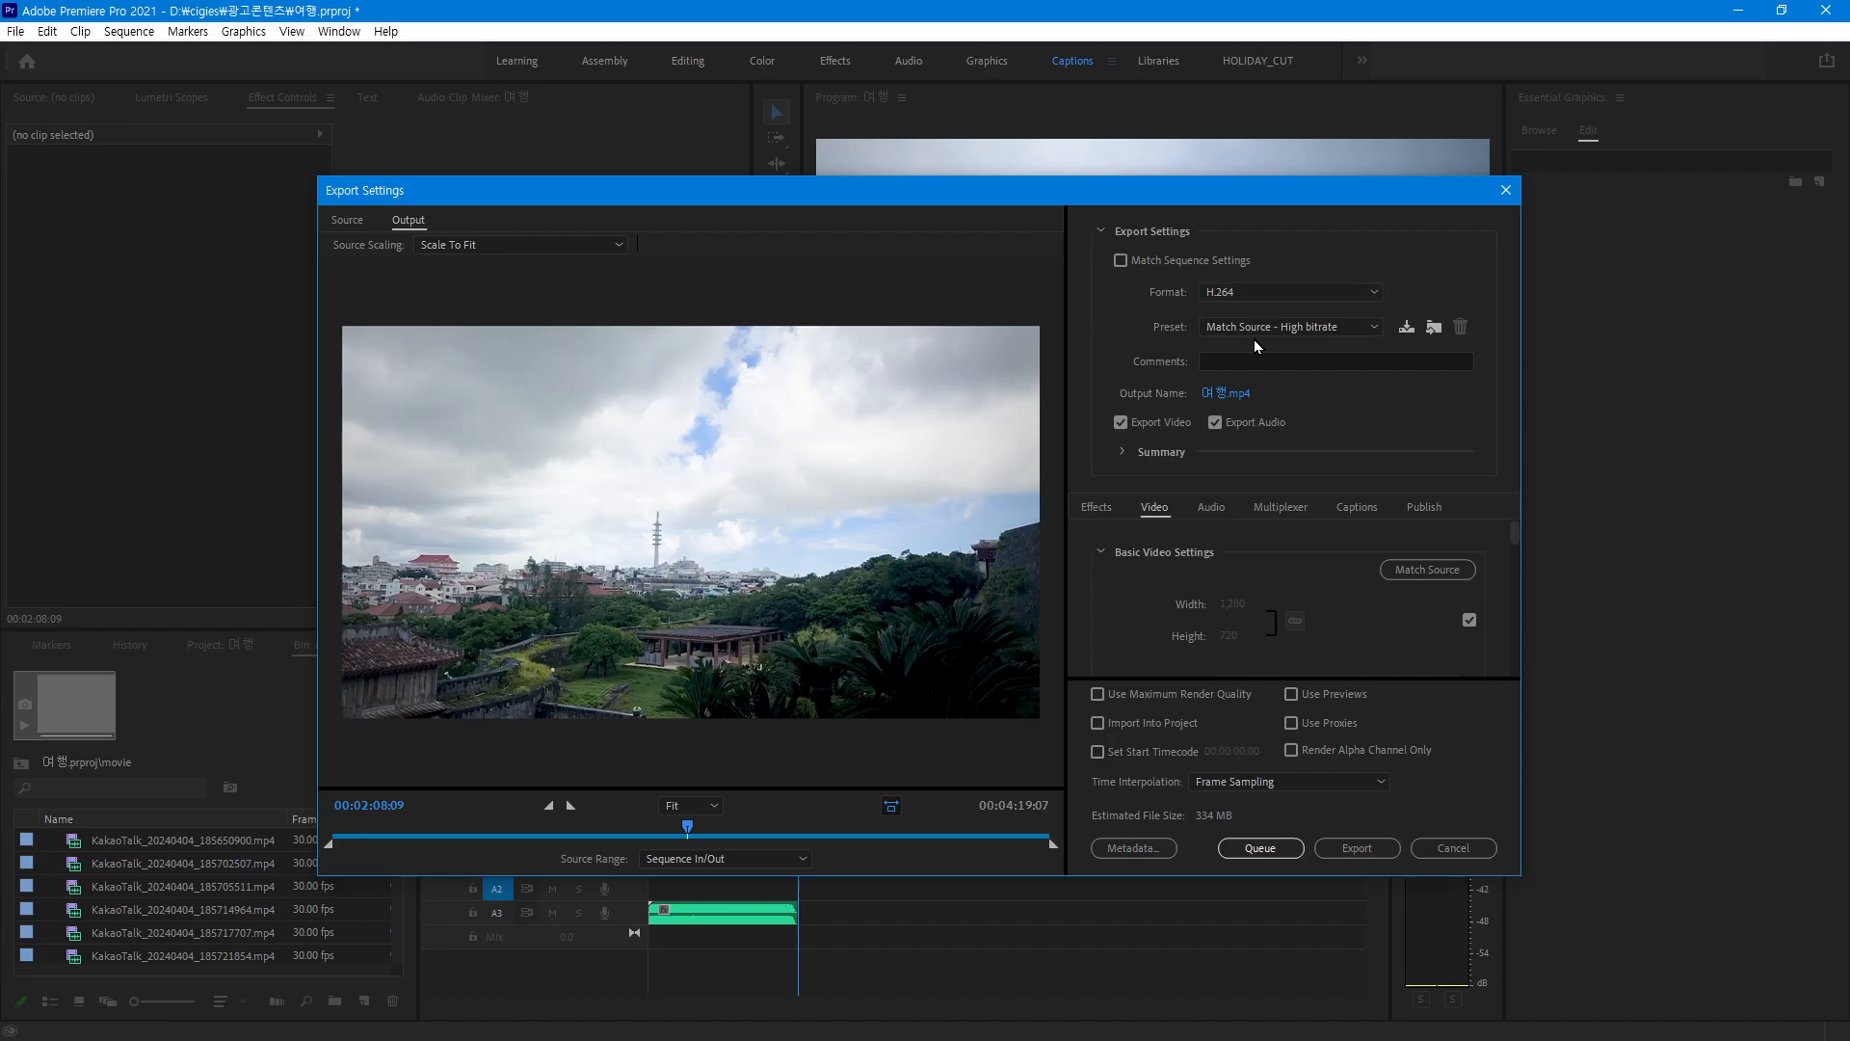
Choose the Match Source - Medium bitrate preset for the H.264 export
mouse_move(1339, 328)
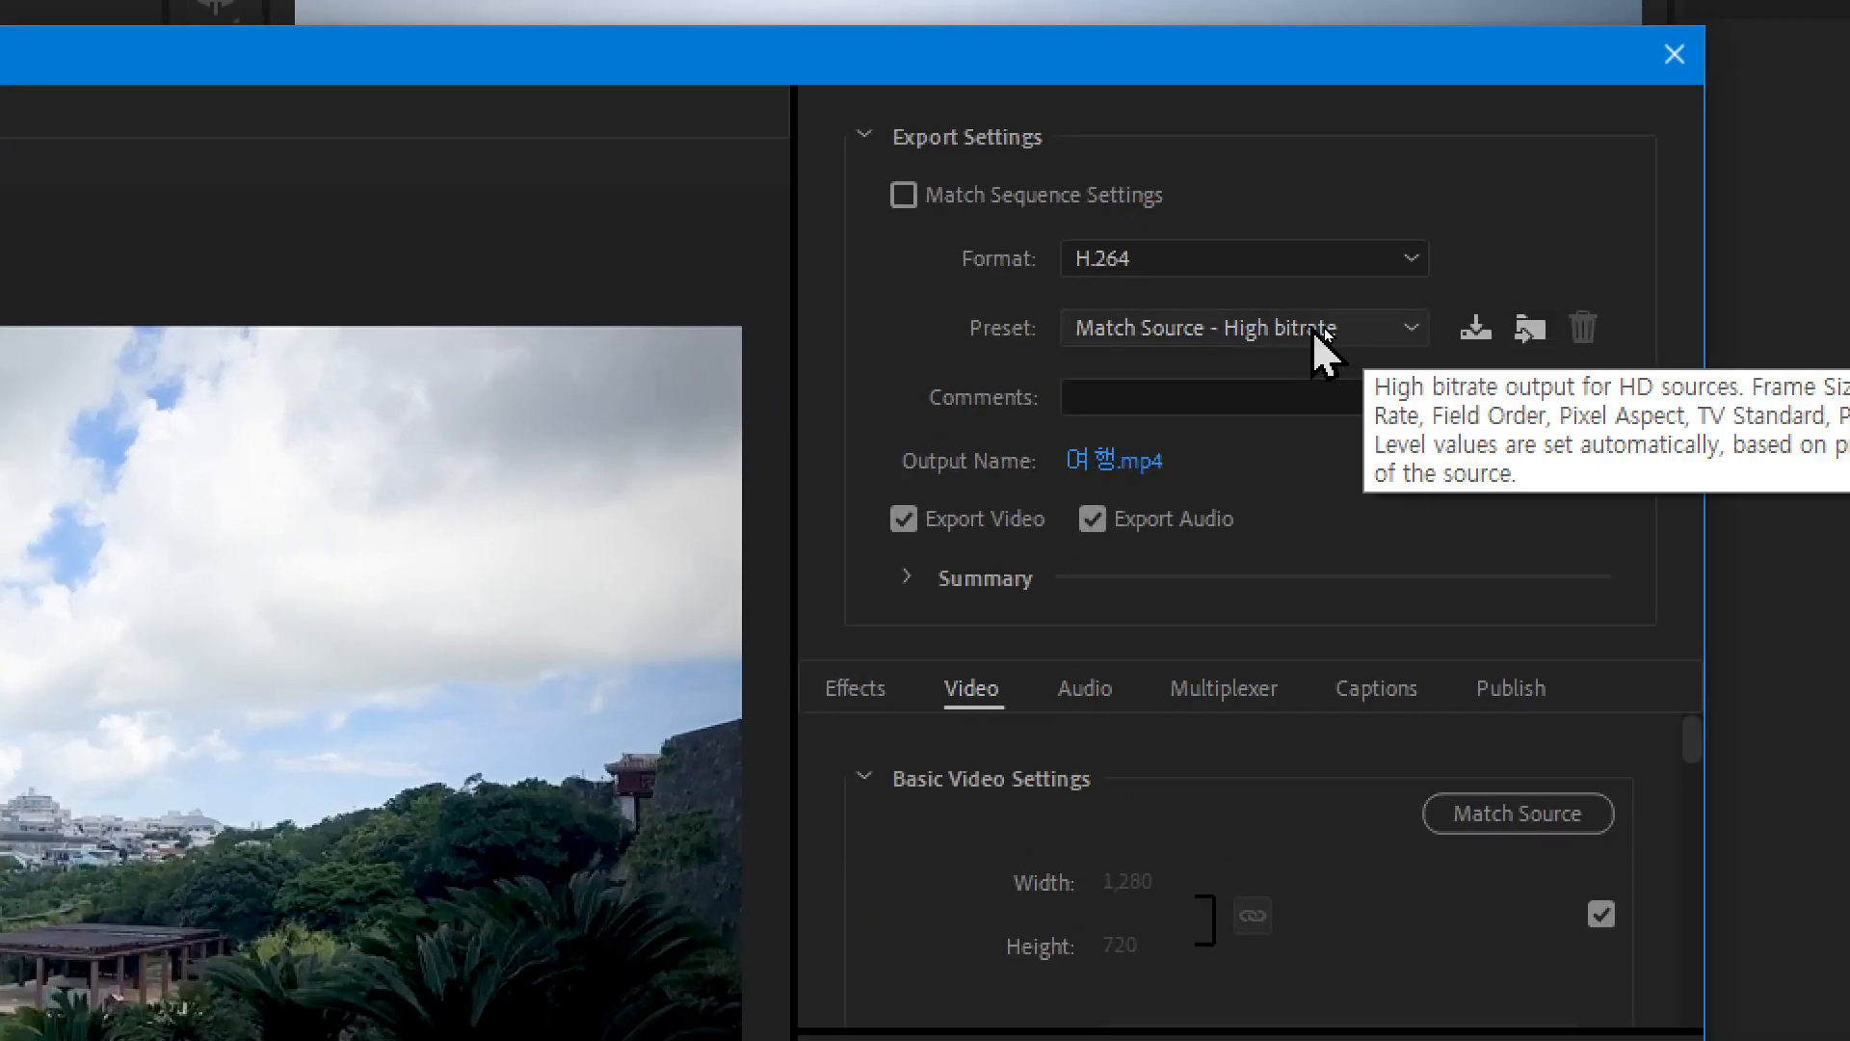
click(1316, 327)
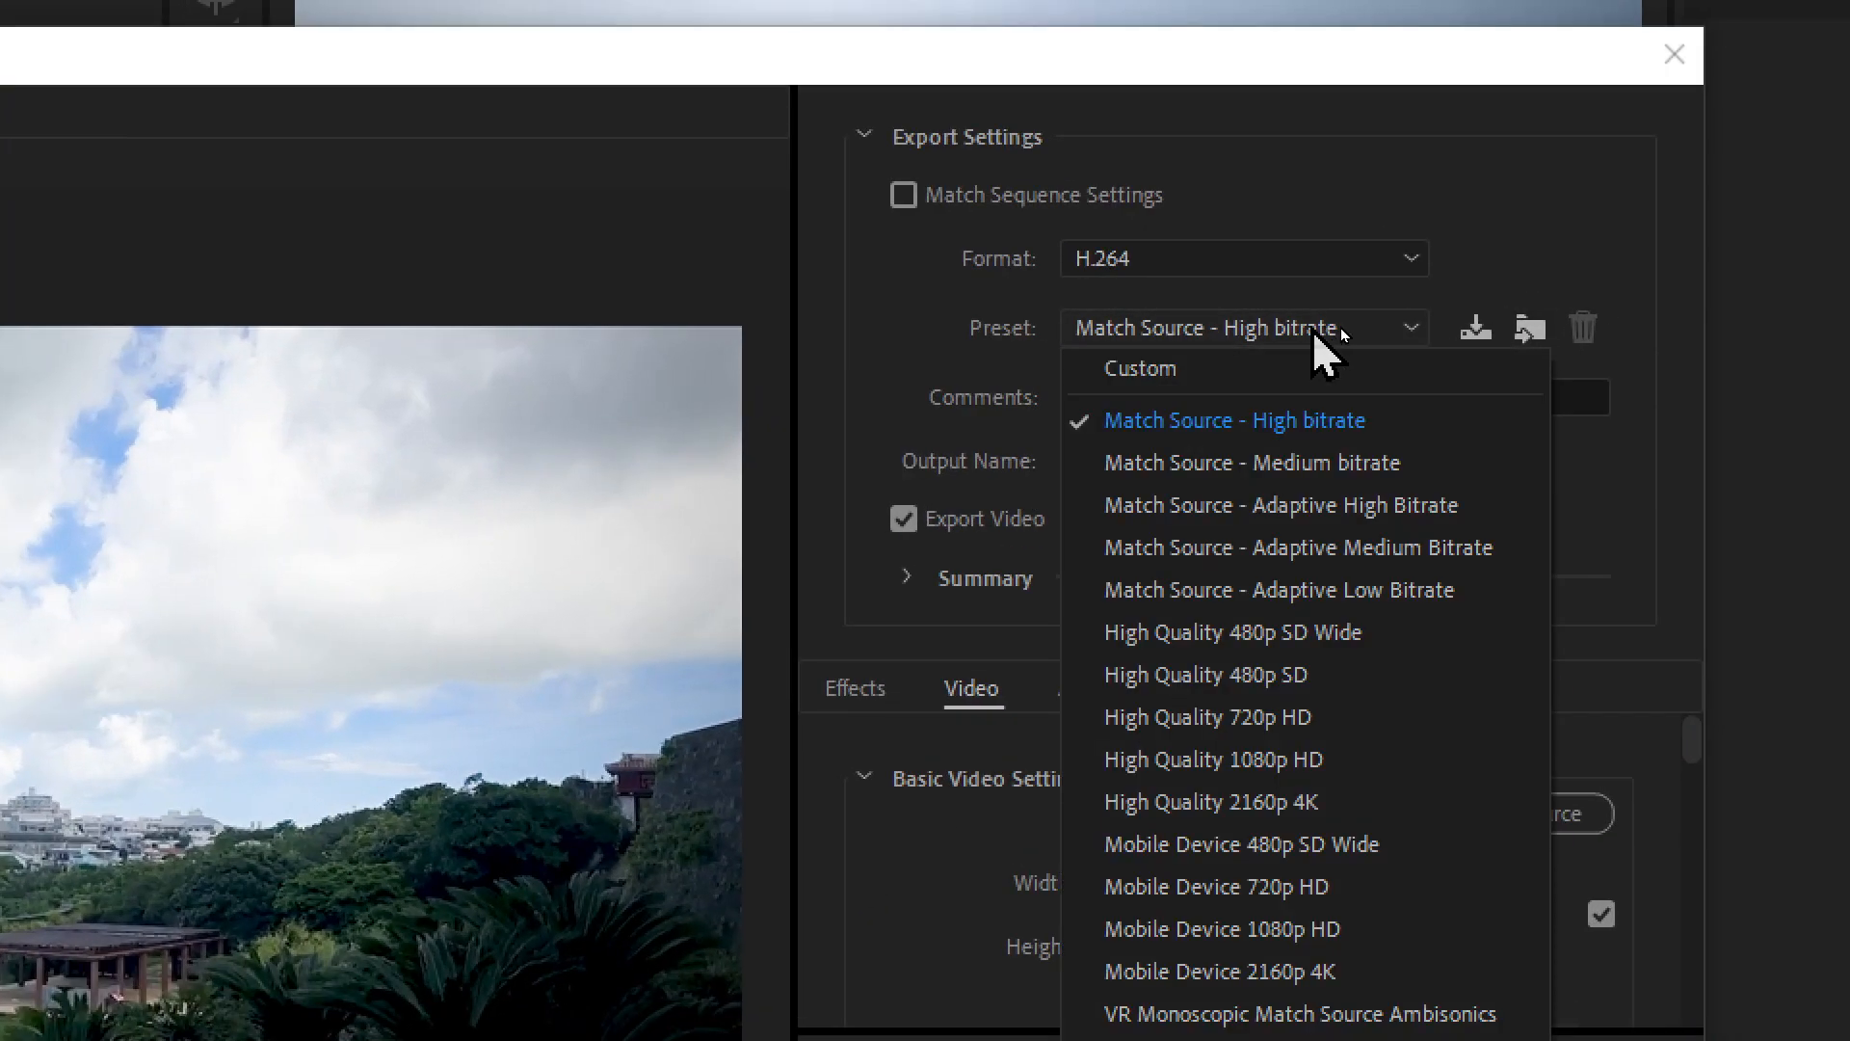
click(1322, 462)
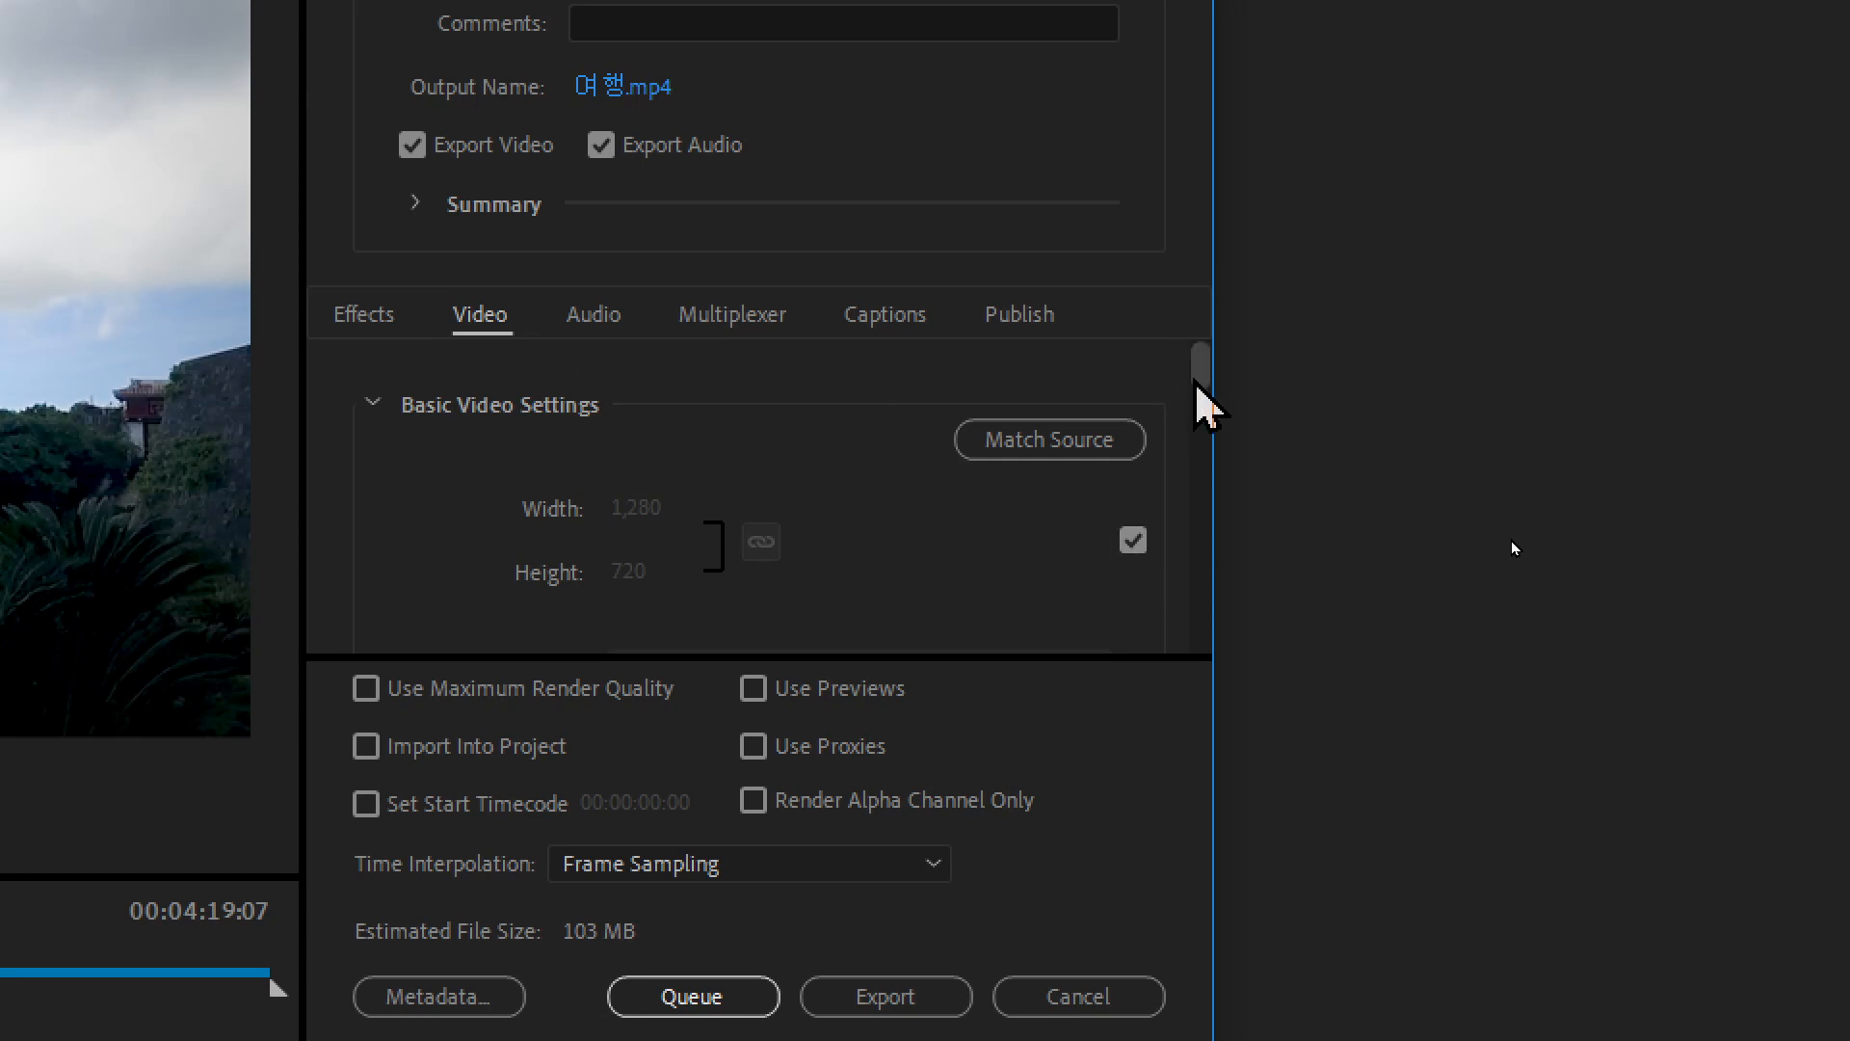
Try the maximum target bitrate of 50 Mbps in the export's video settings
drag(1200, 387, 1210, 627)
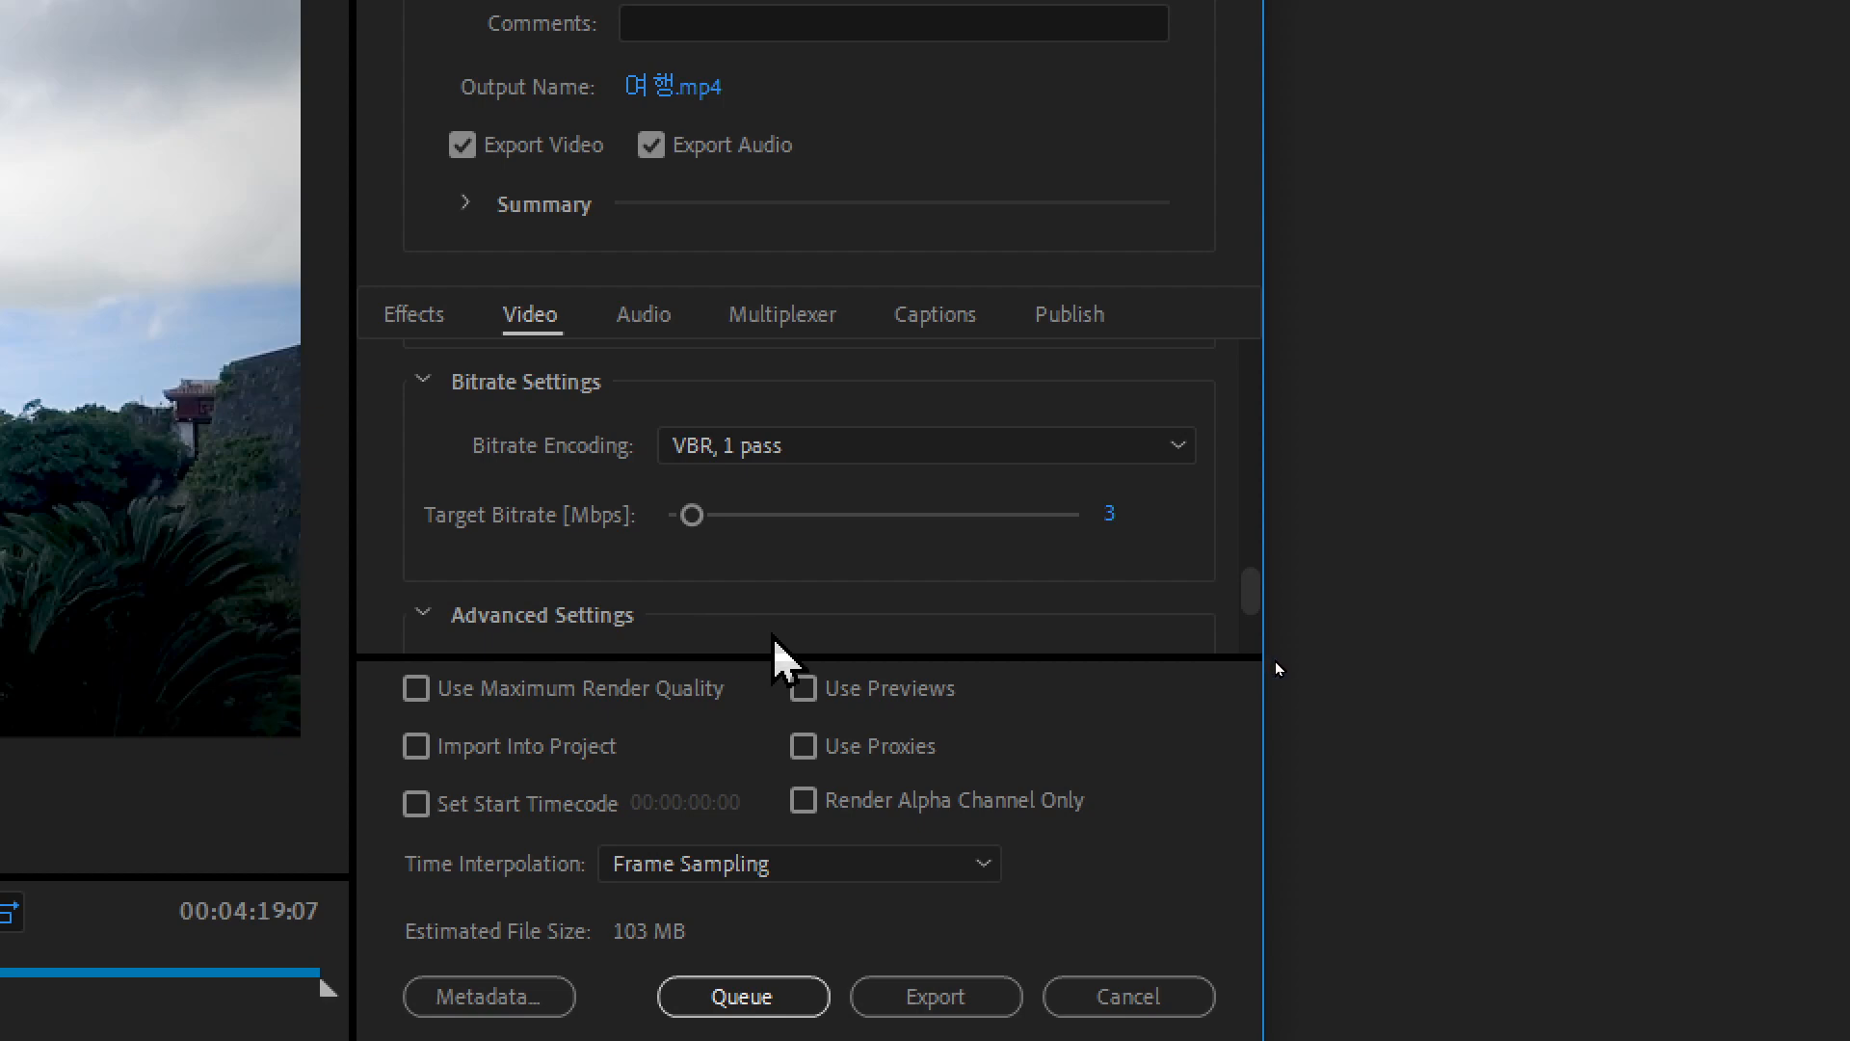
drag(694, 515, 1135, 552)
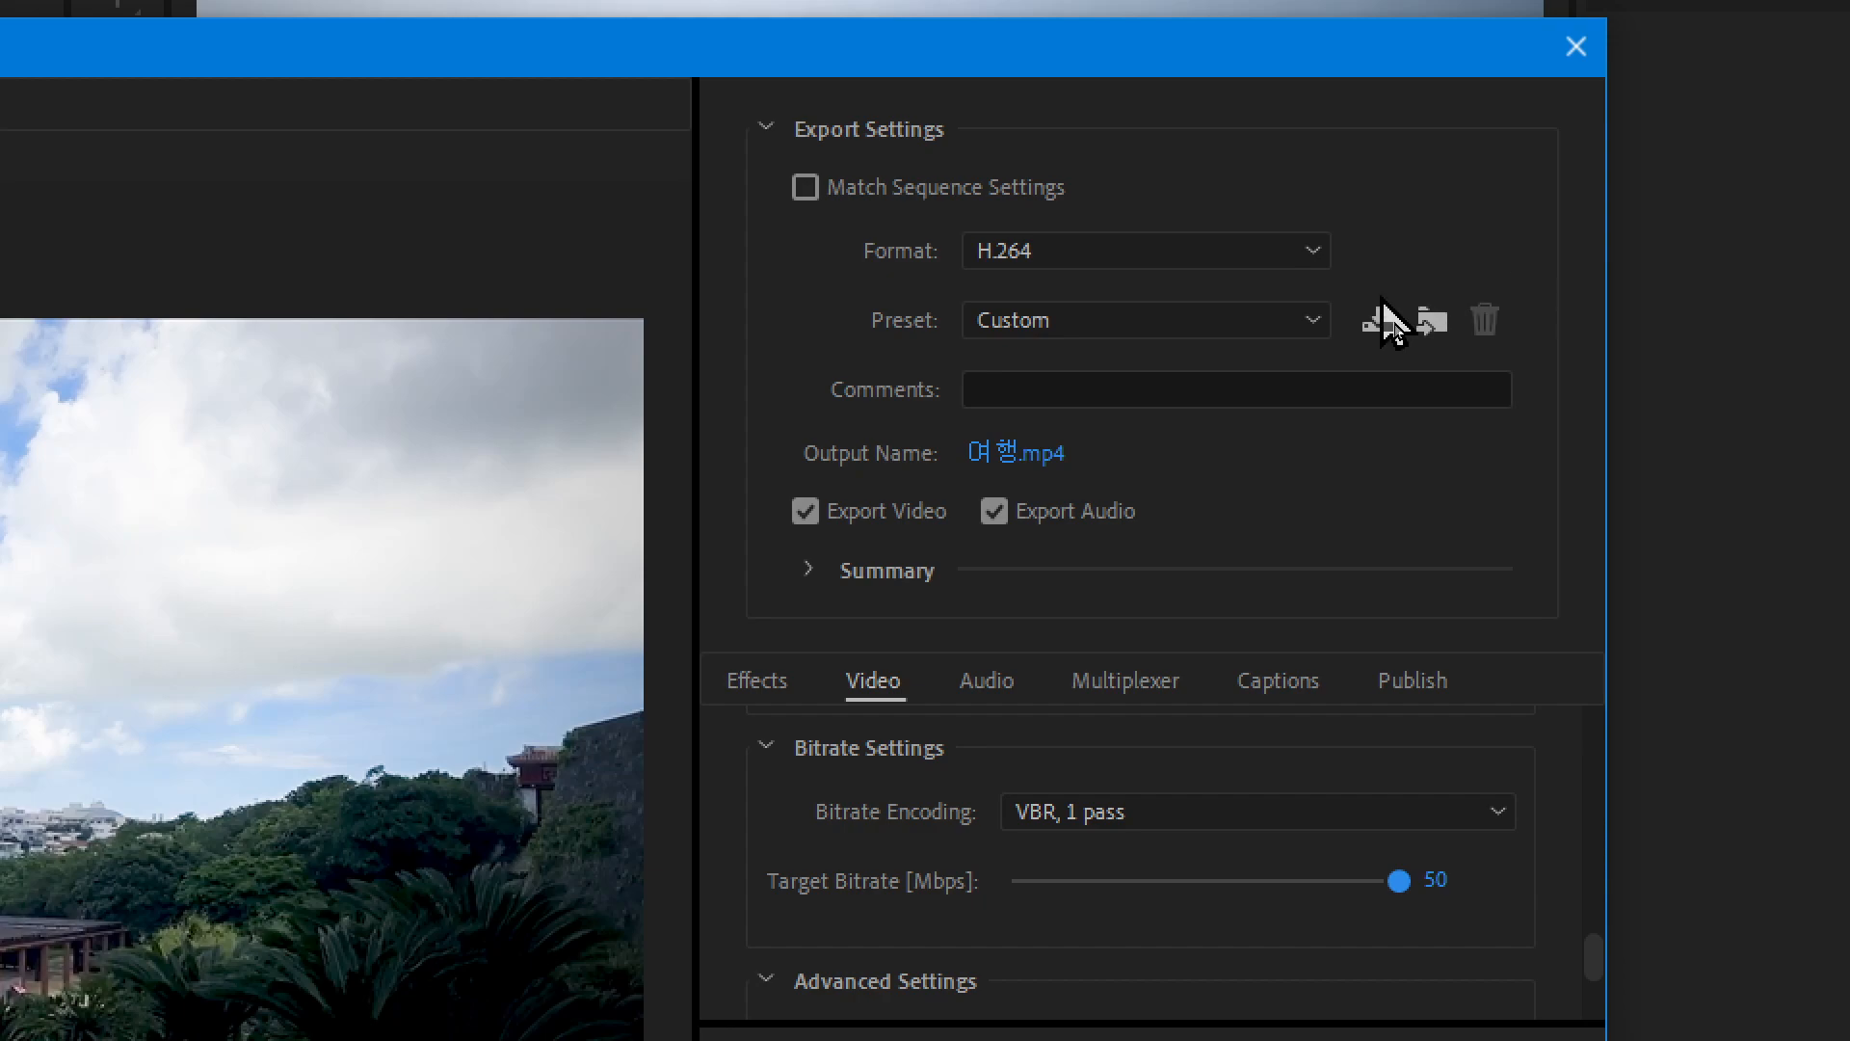
click(1291, 318)
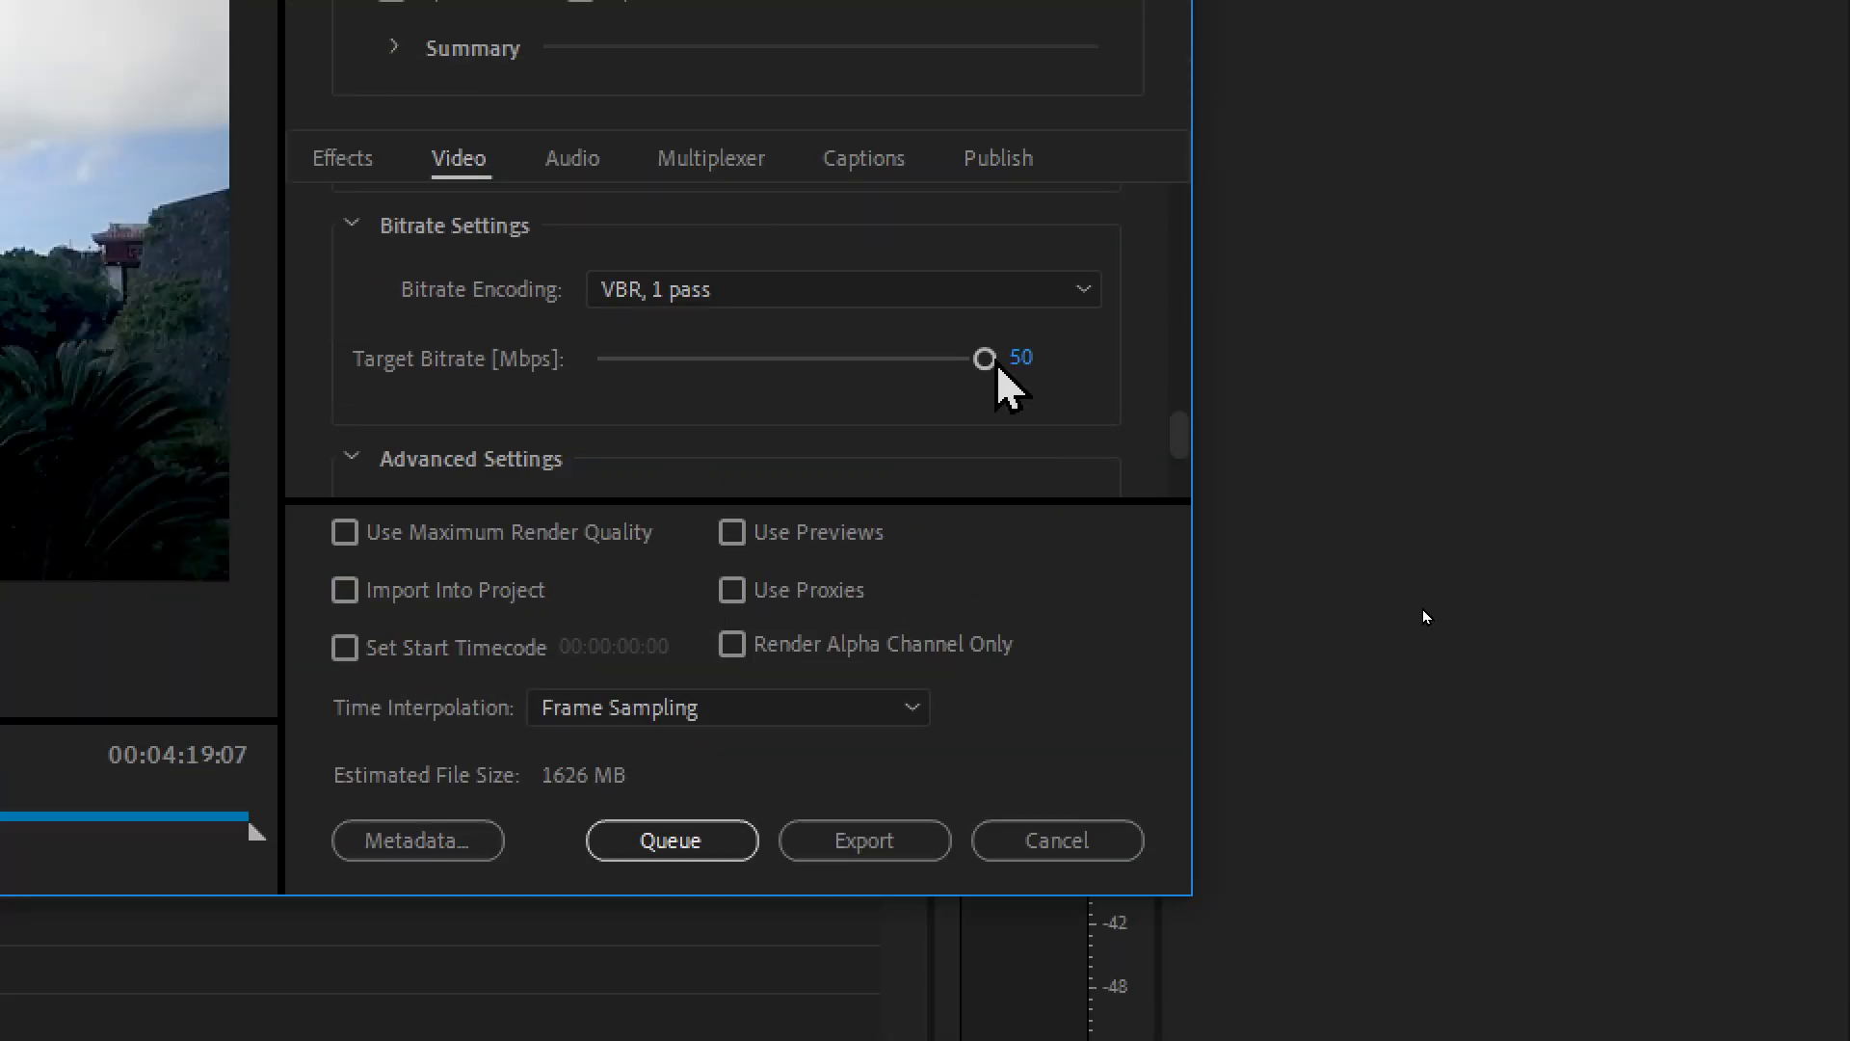
Lower the export's target bitrate to 8.5 Mbps
drag(988, 362, 661, 385)
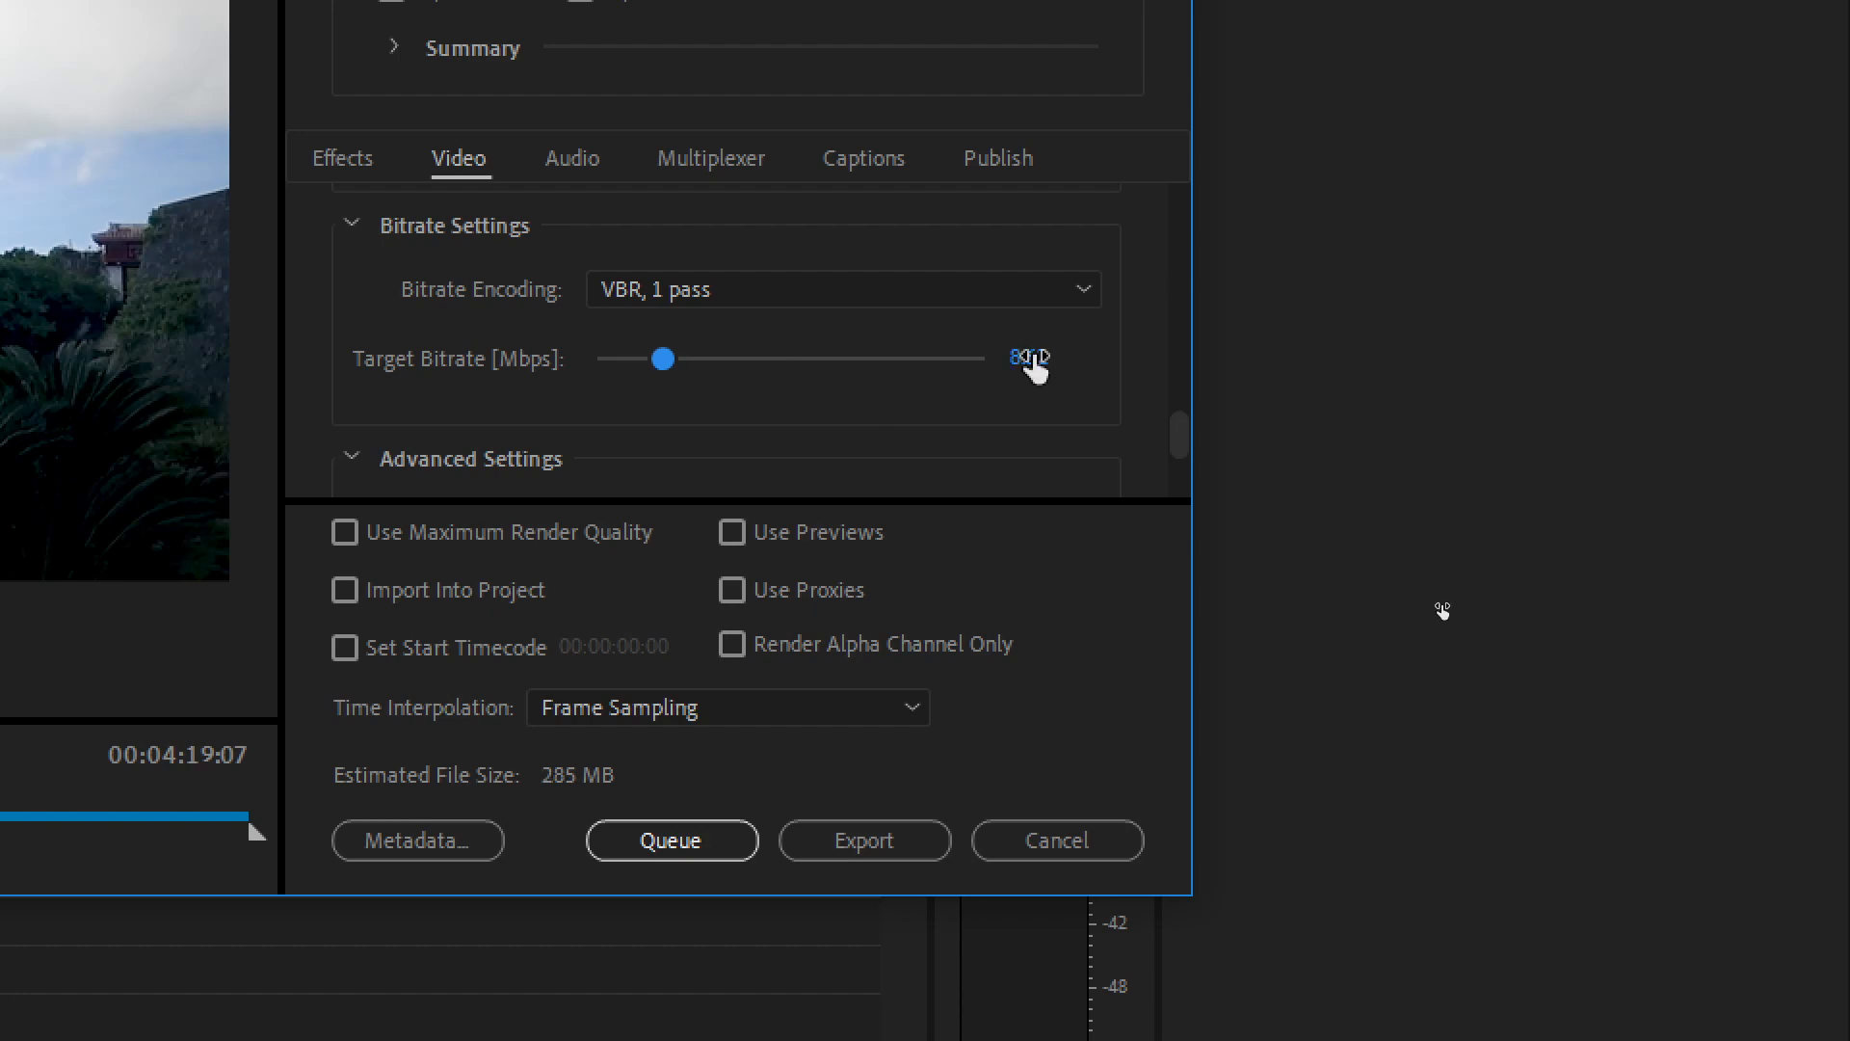
click(1029, 359)
text(8.5)
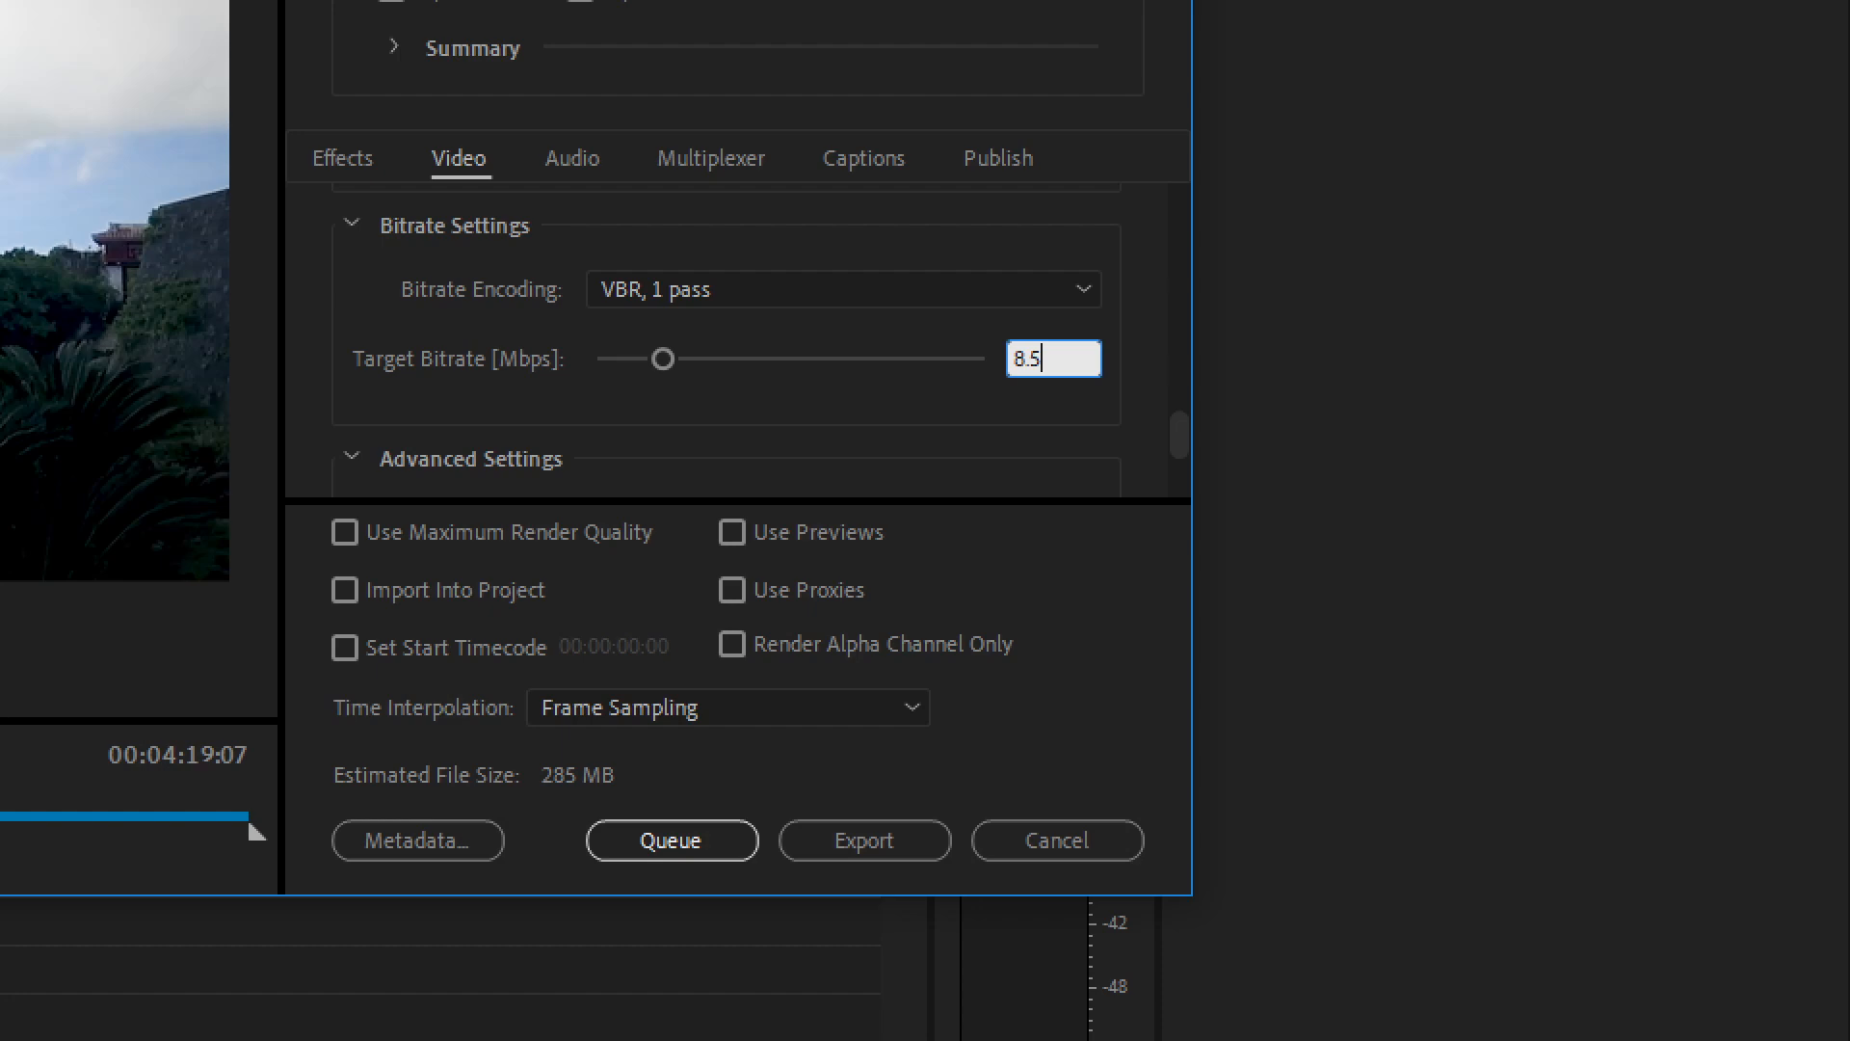
key(Return)
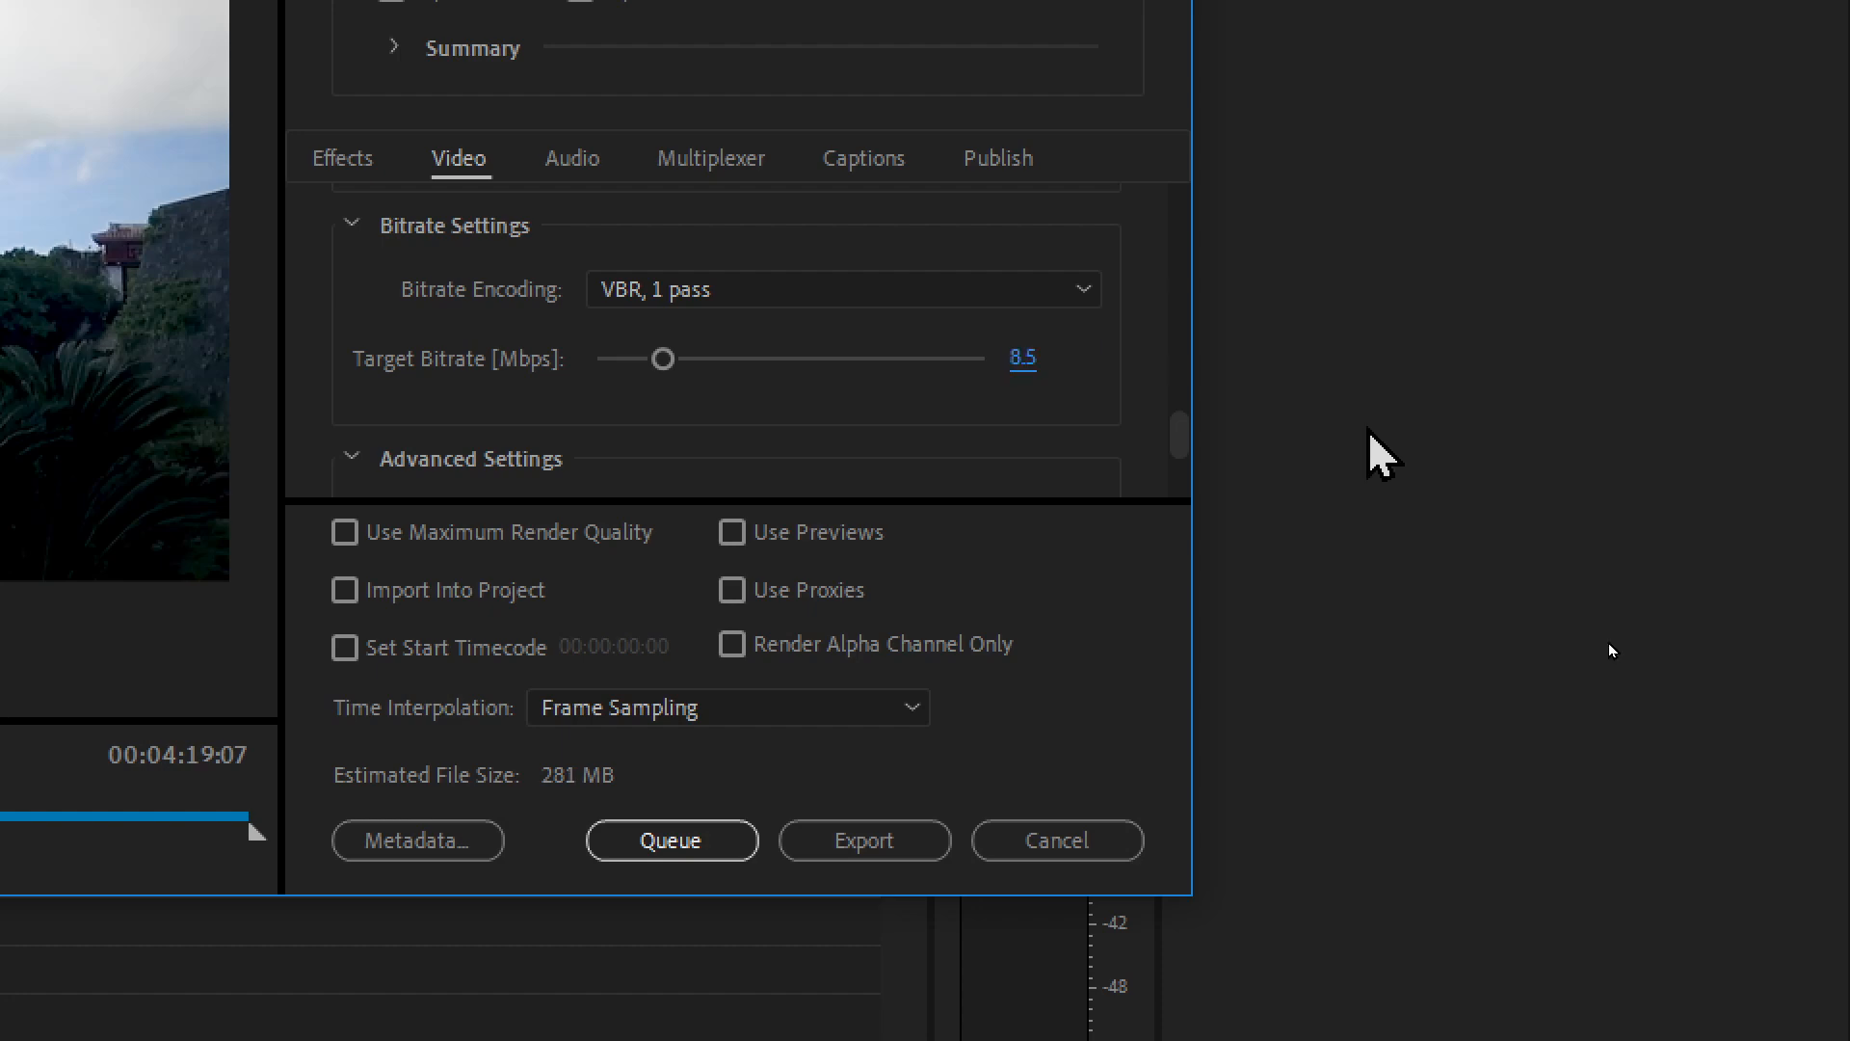
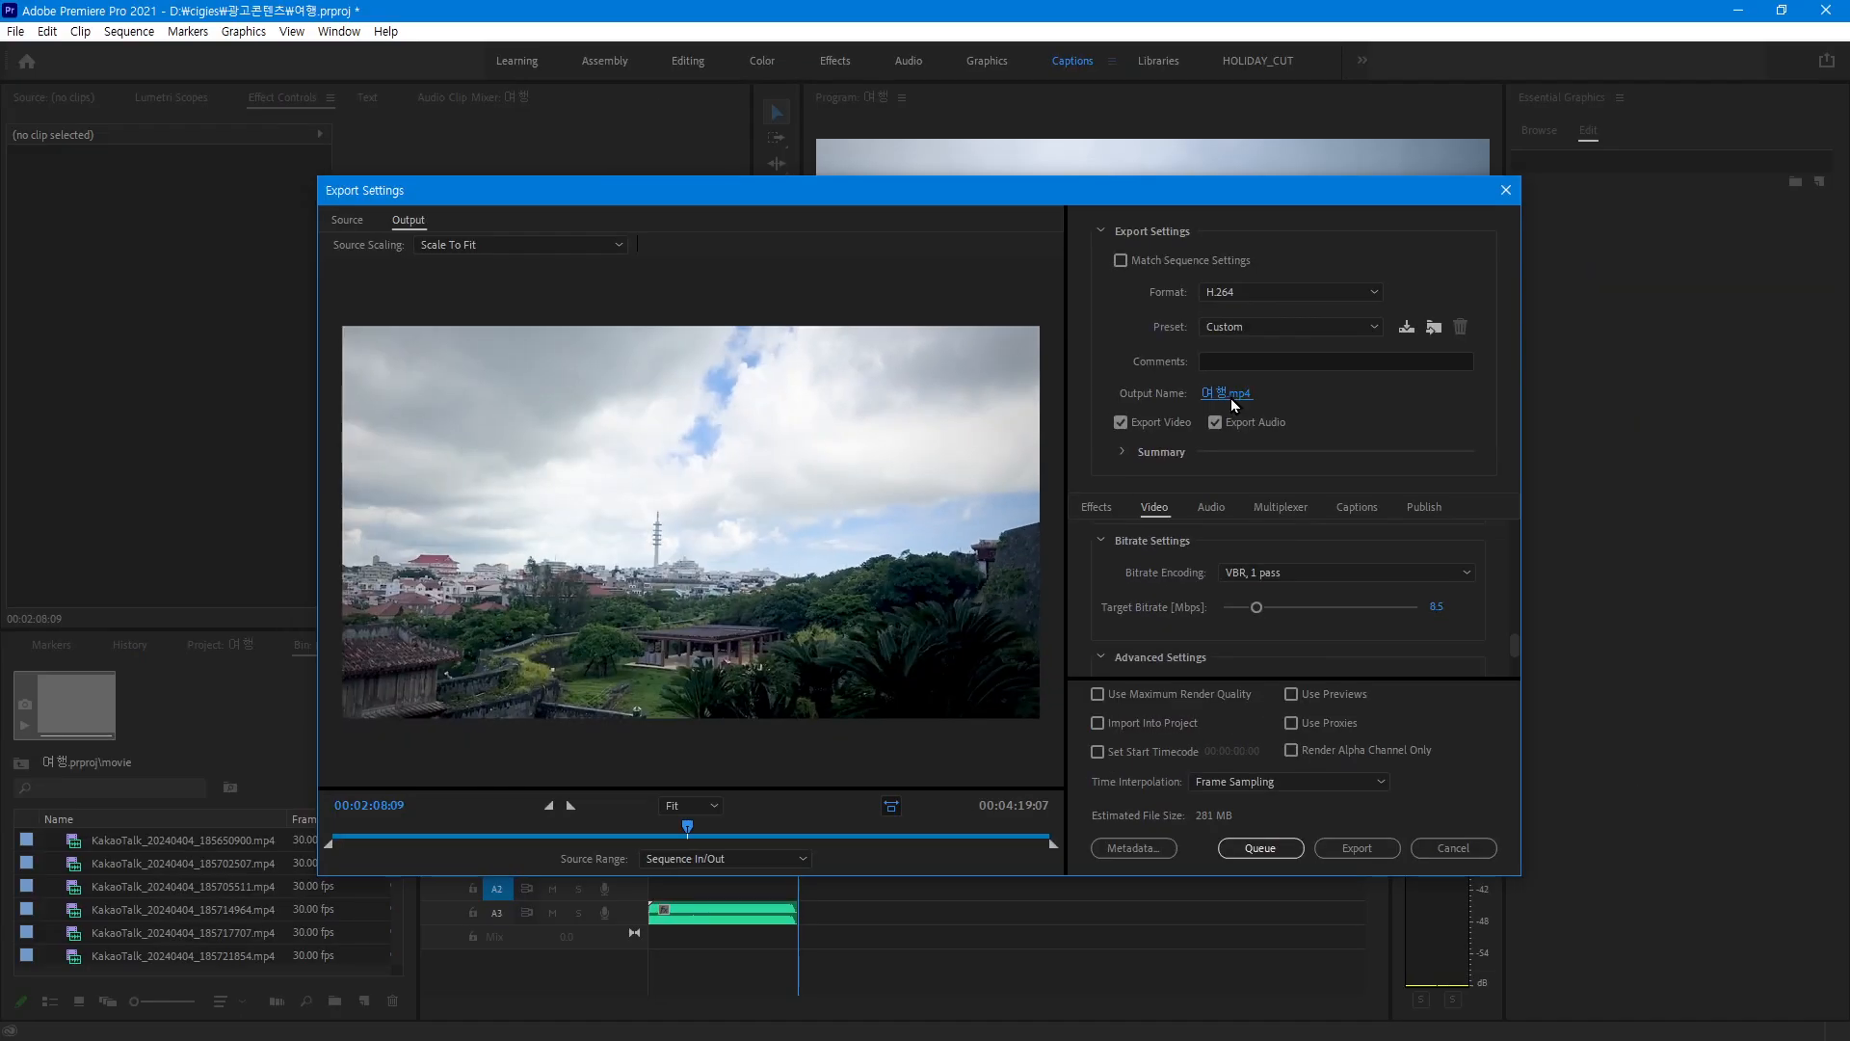
Open the output file's save location and browse the cigies and VR505 folders on drive E: for a destination
click(1232, 396)
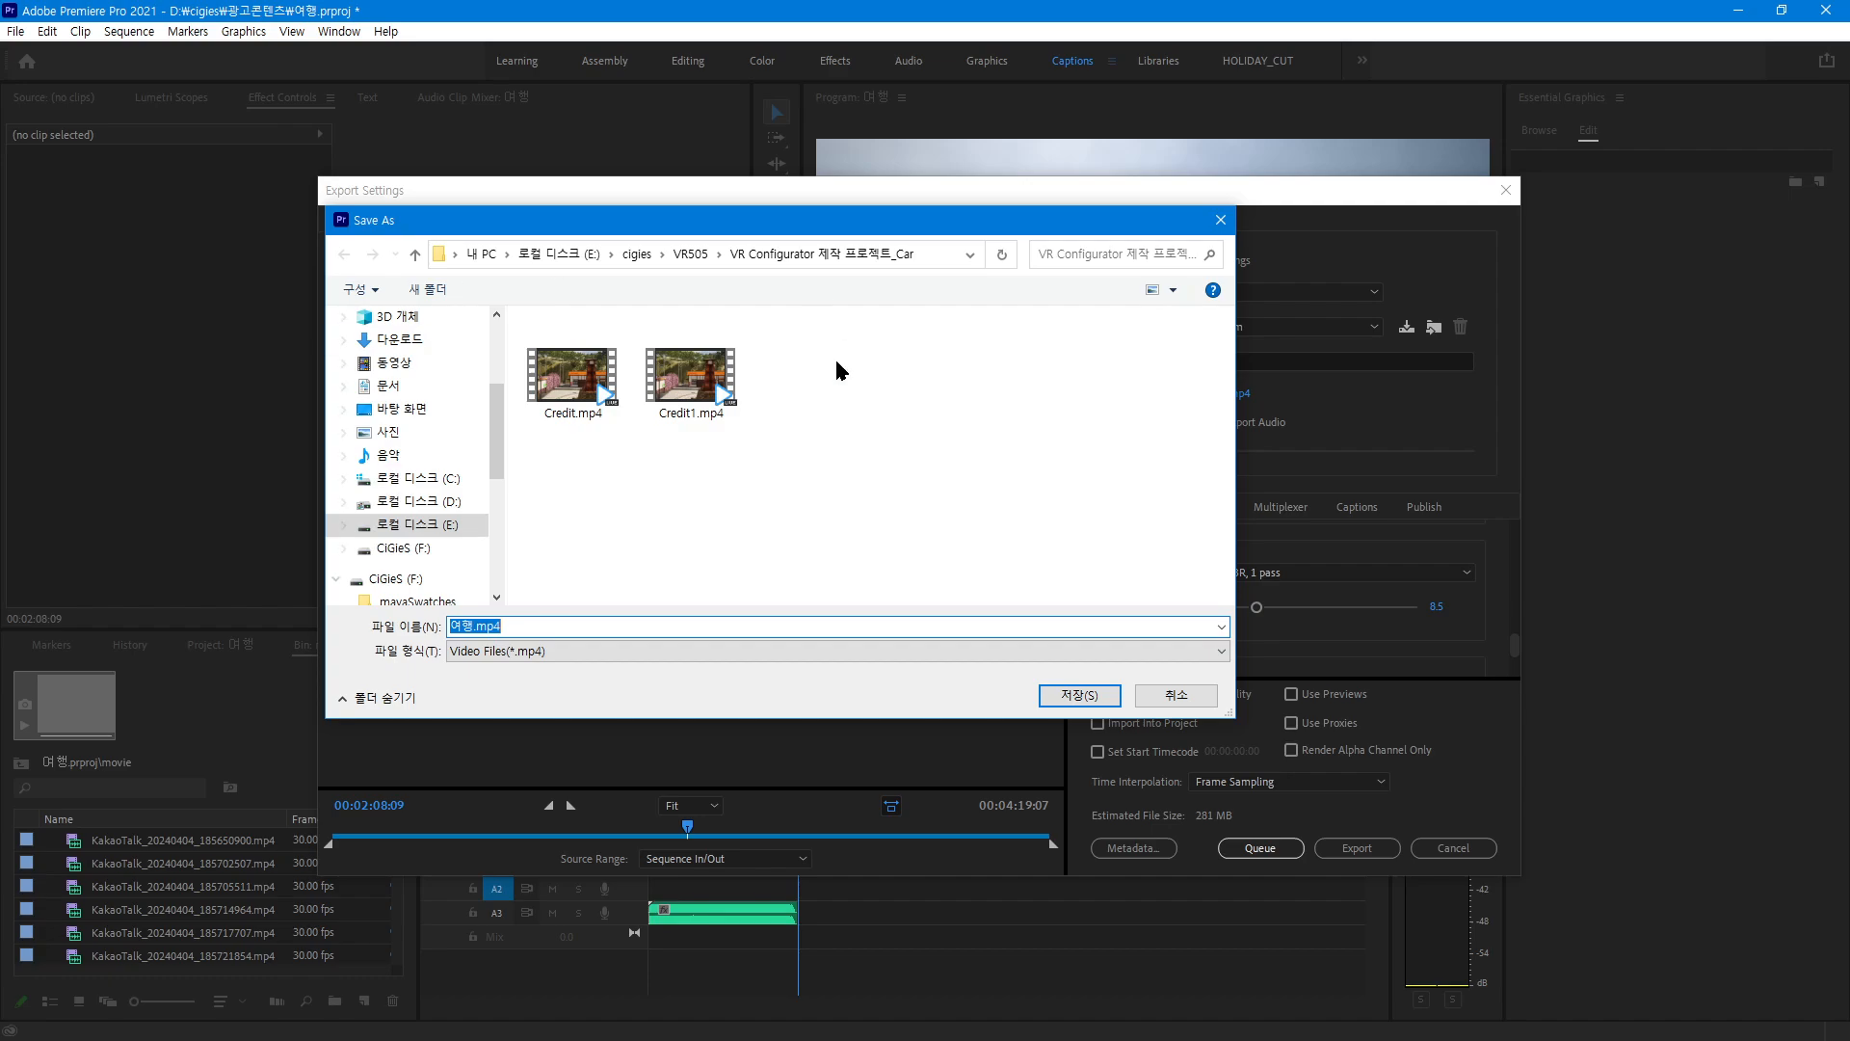
click(424, 528)
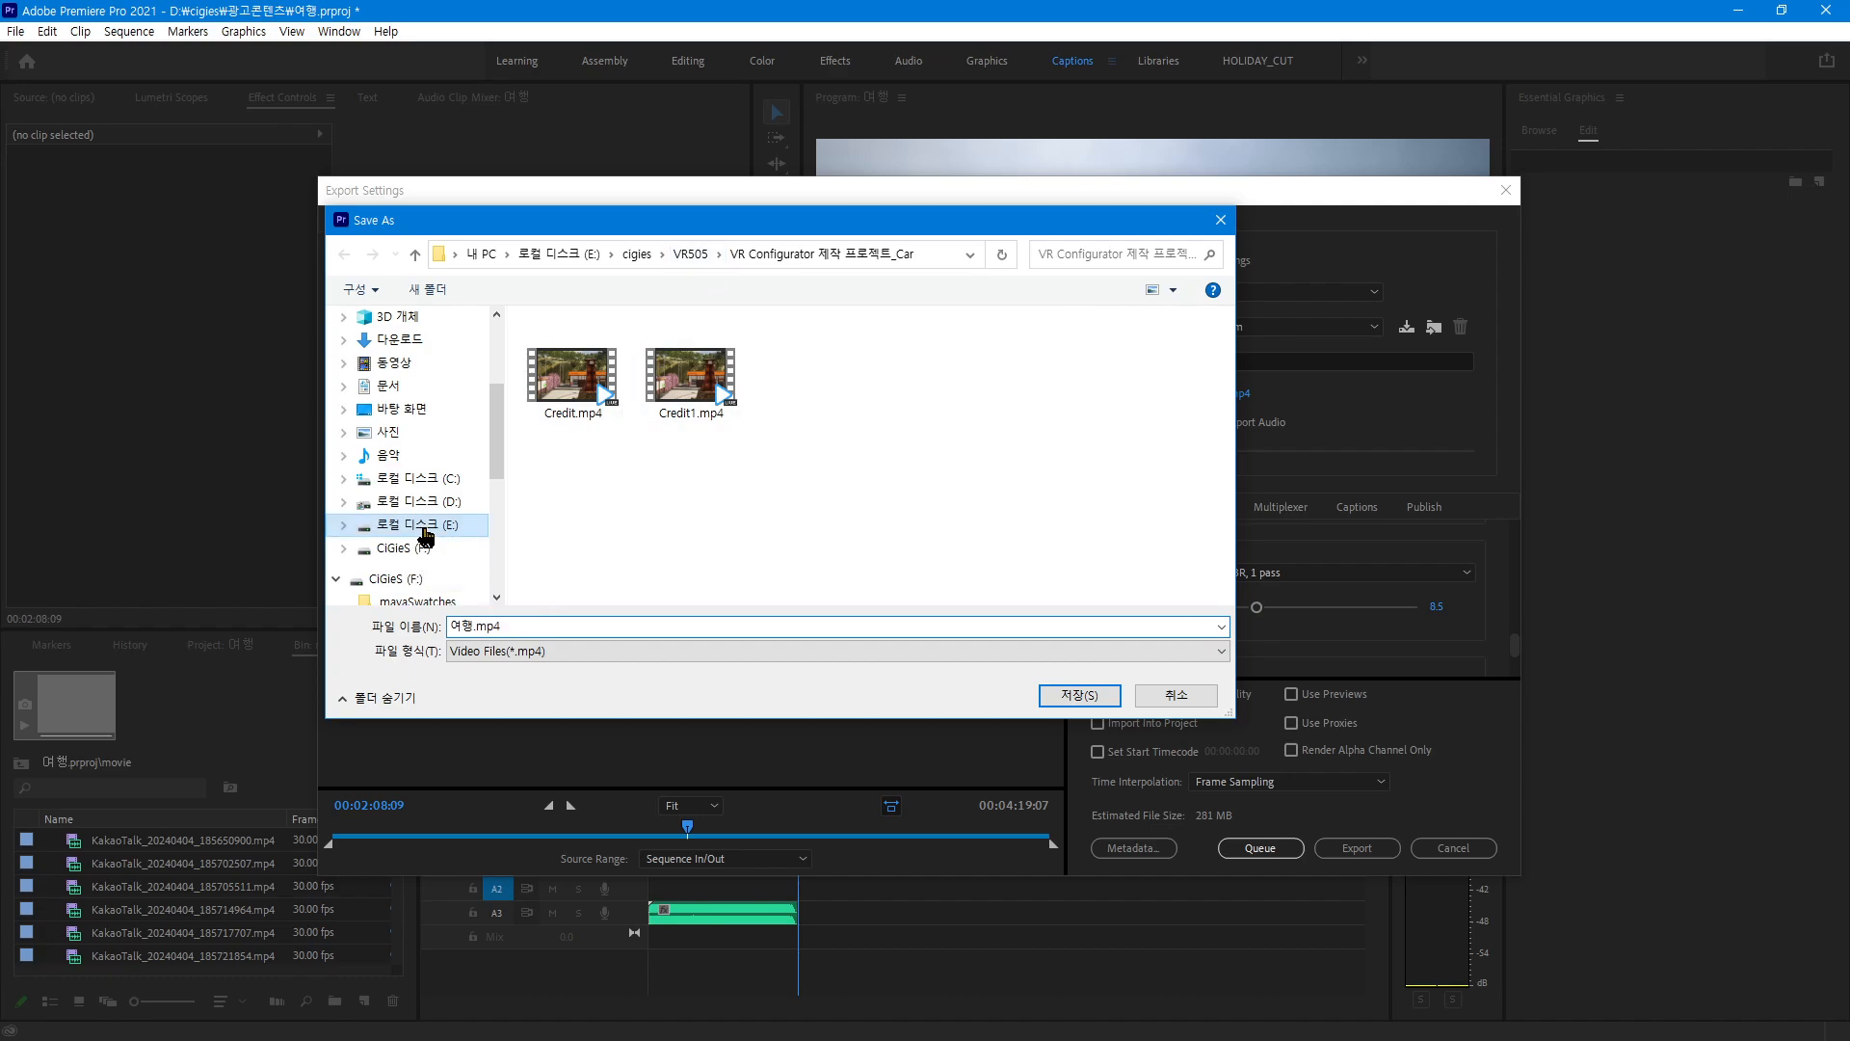
double_click(562, 349)
click(569, 355)
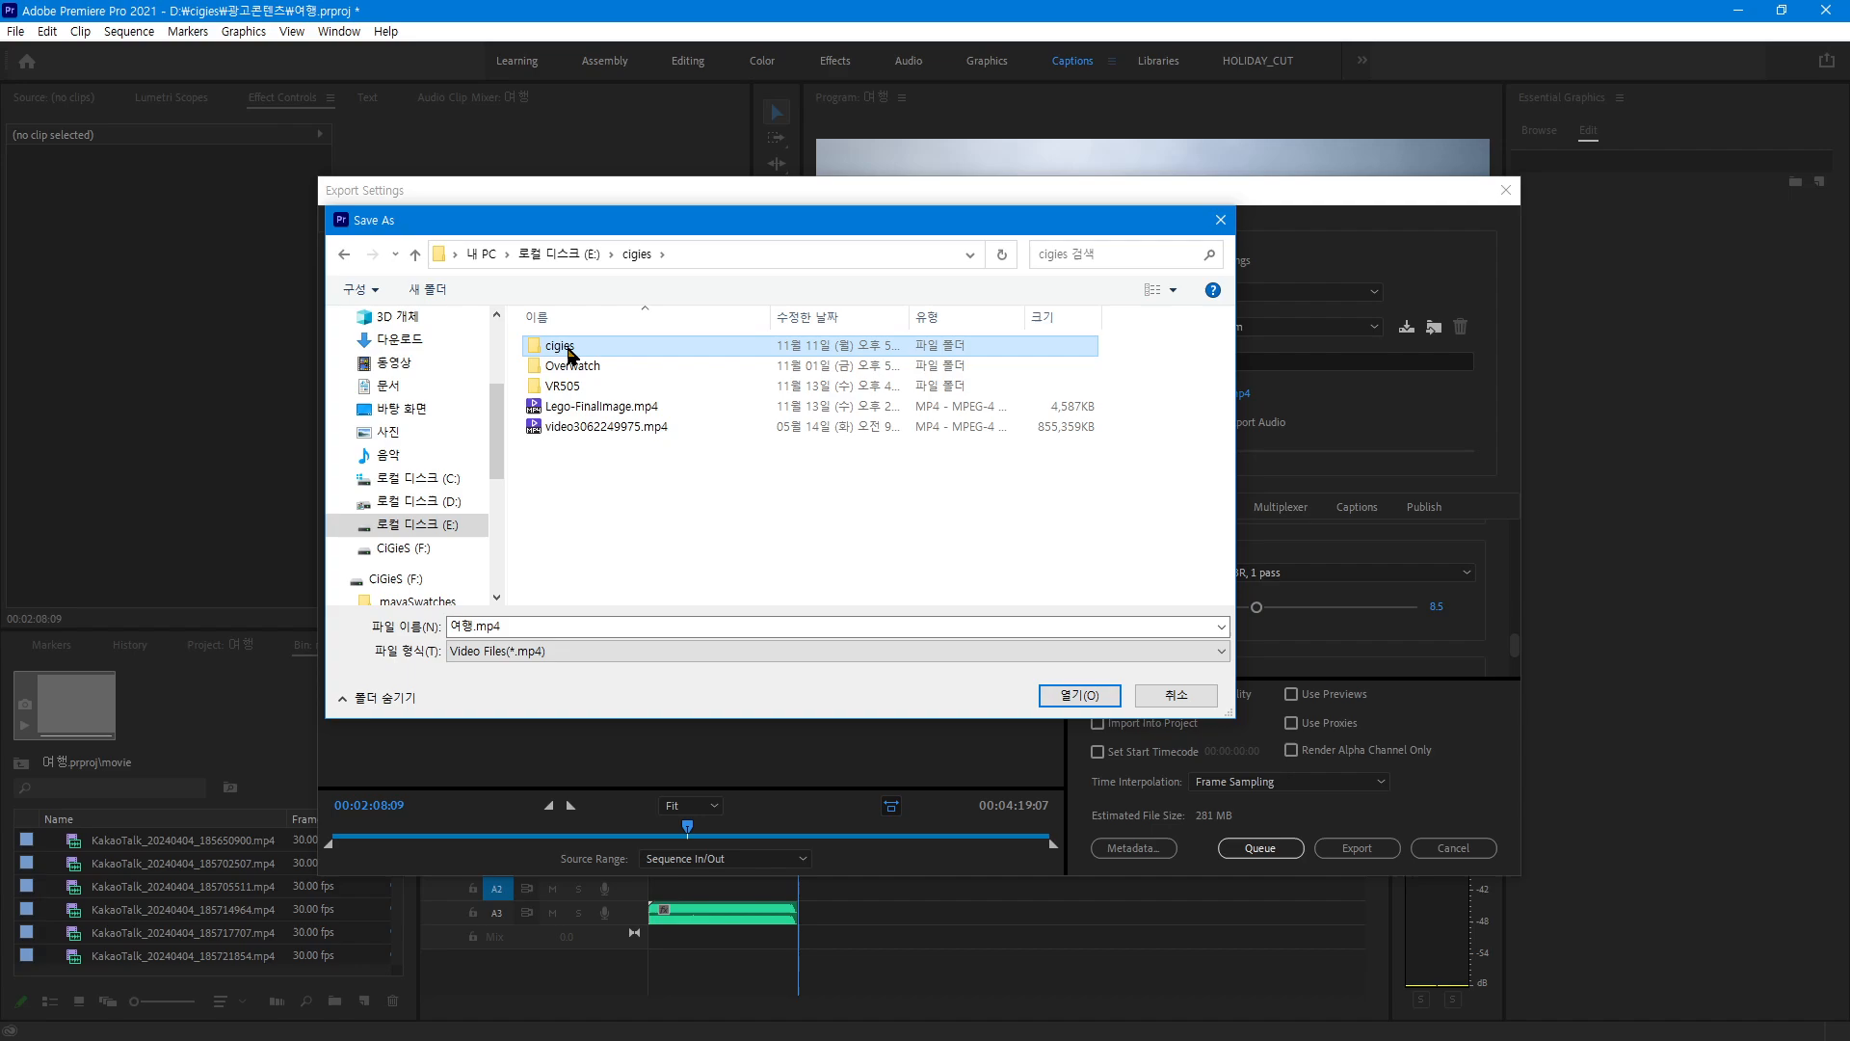
double_click(569, 355)
click(415, 254)
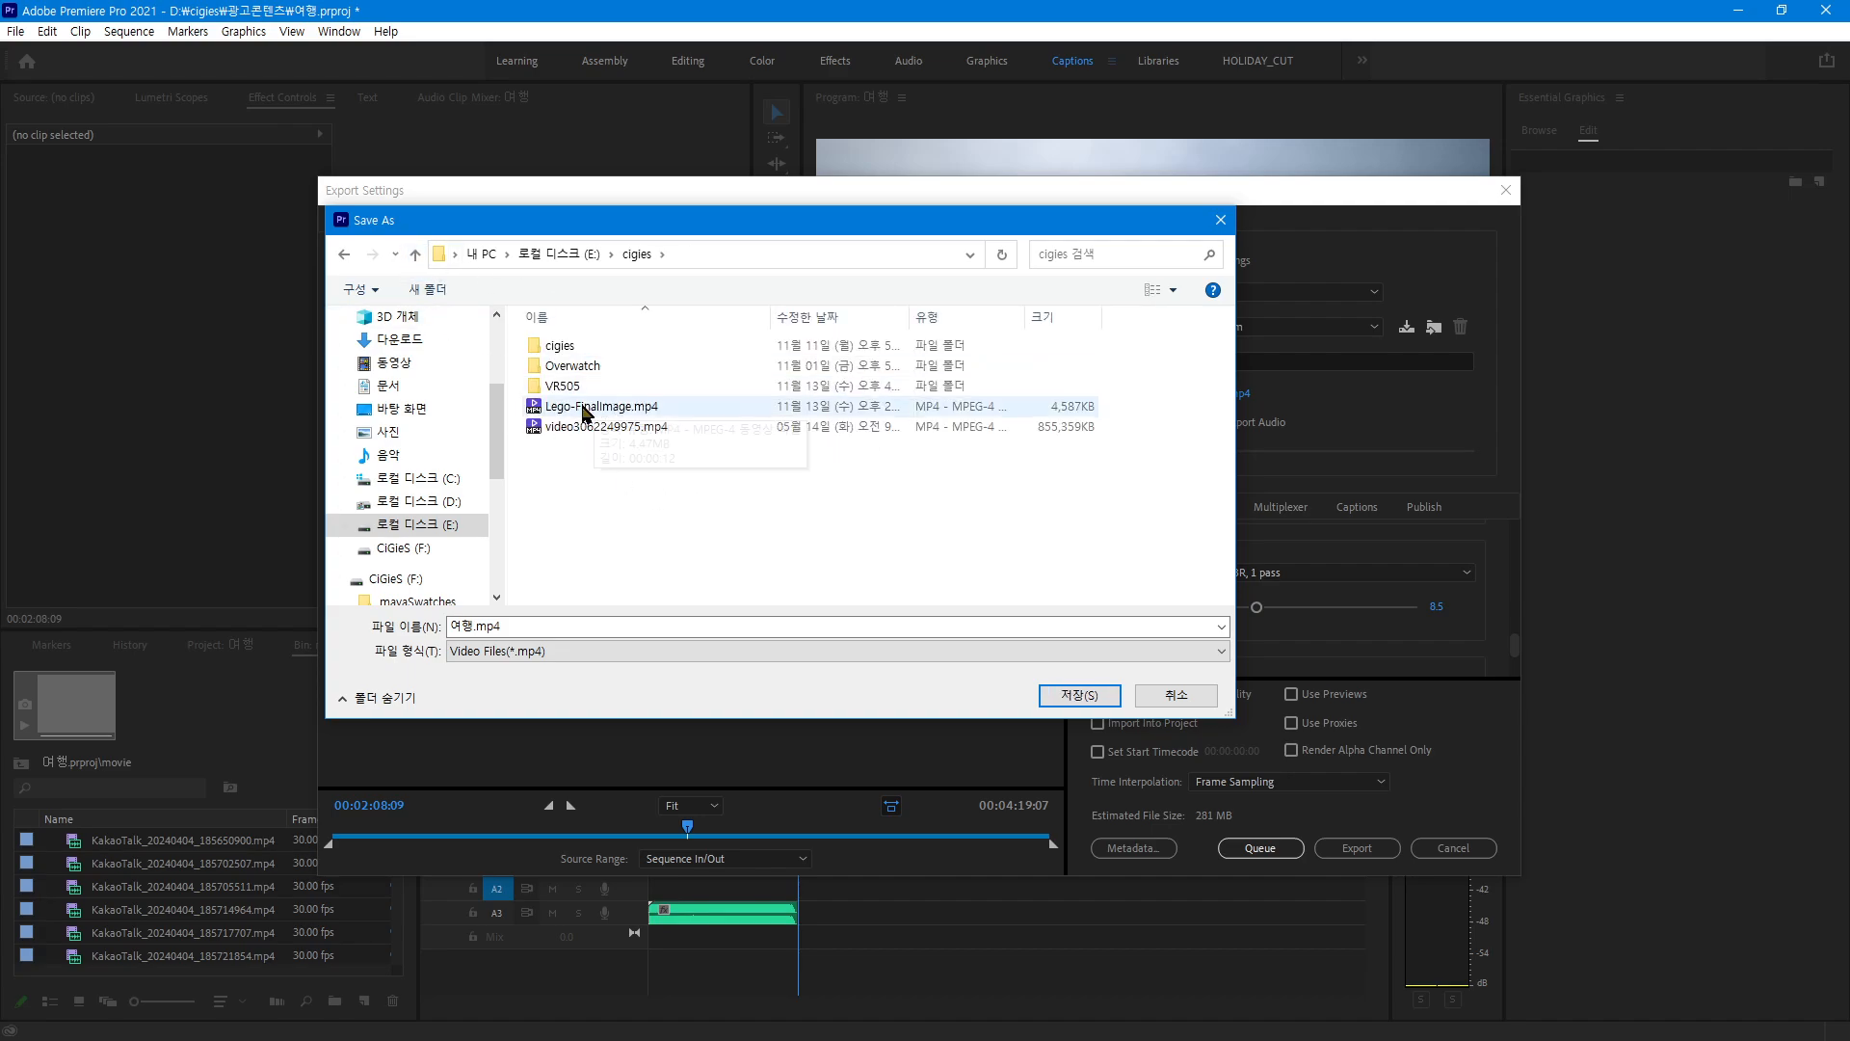
double_click(567, 385)
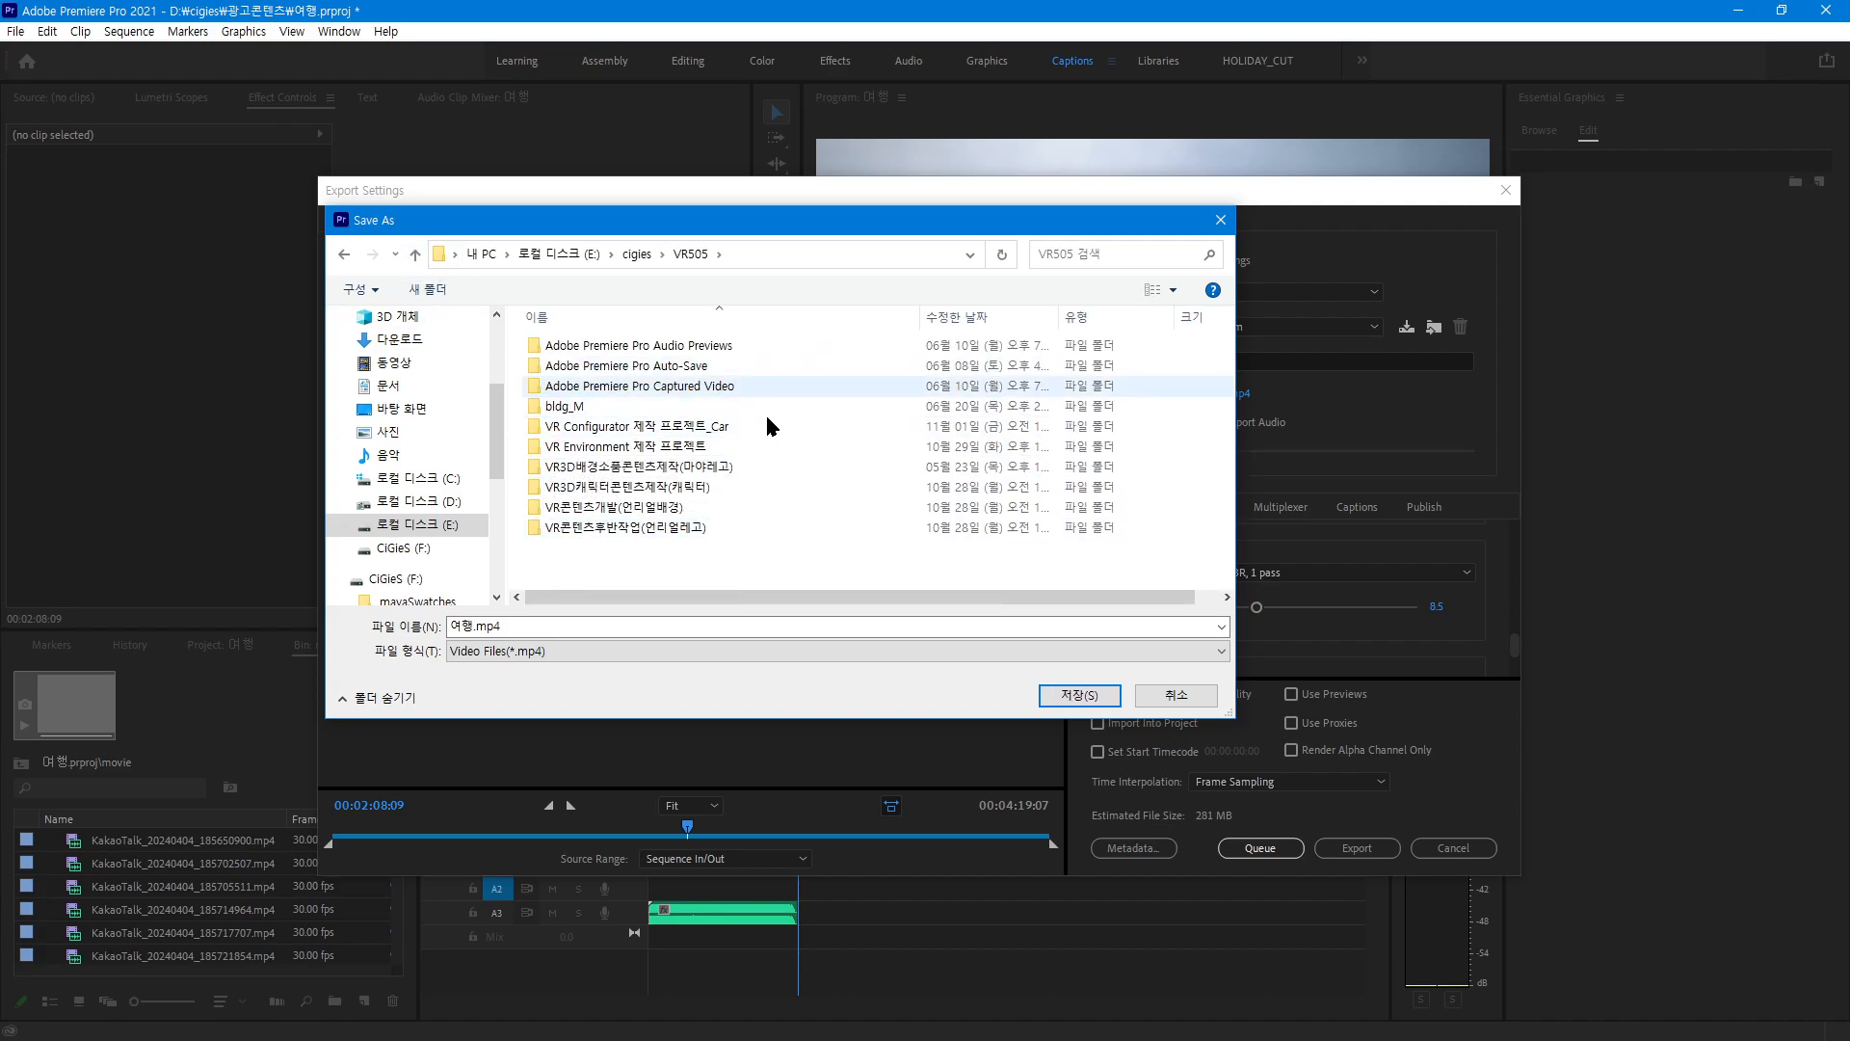
click(419, 528)
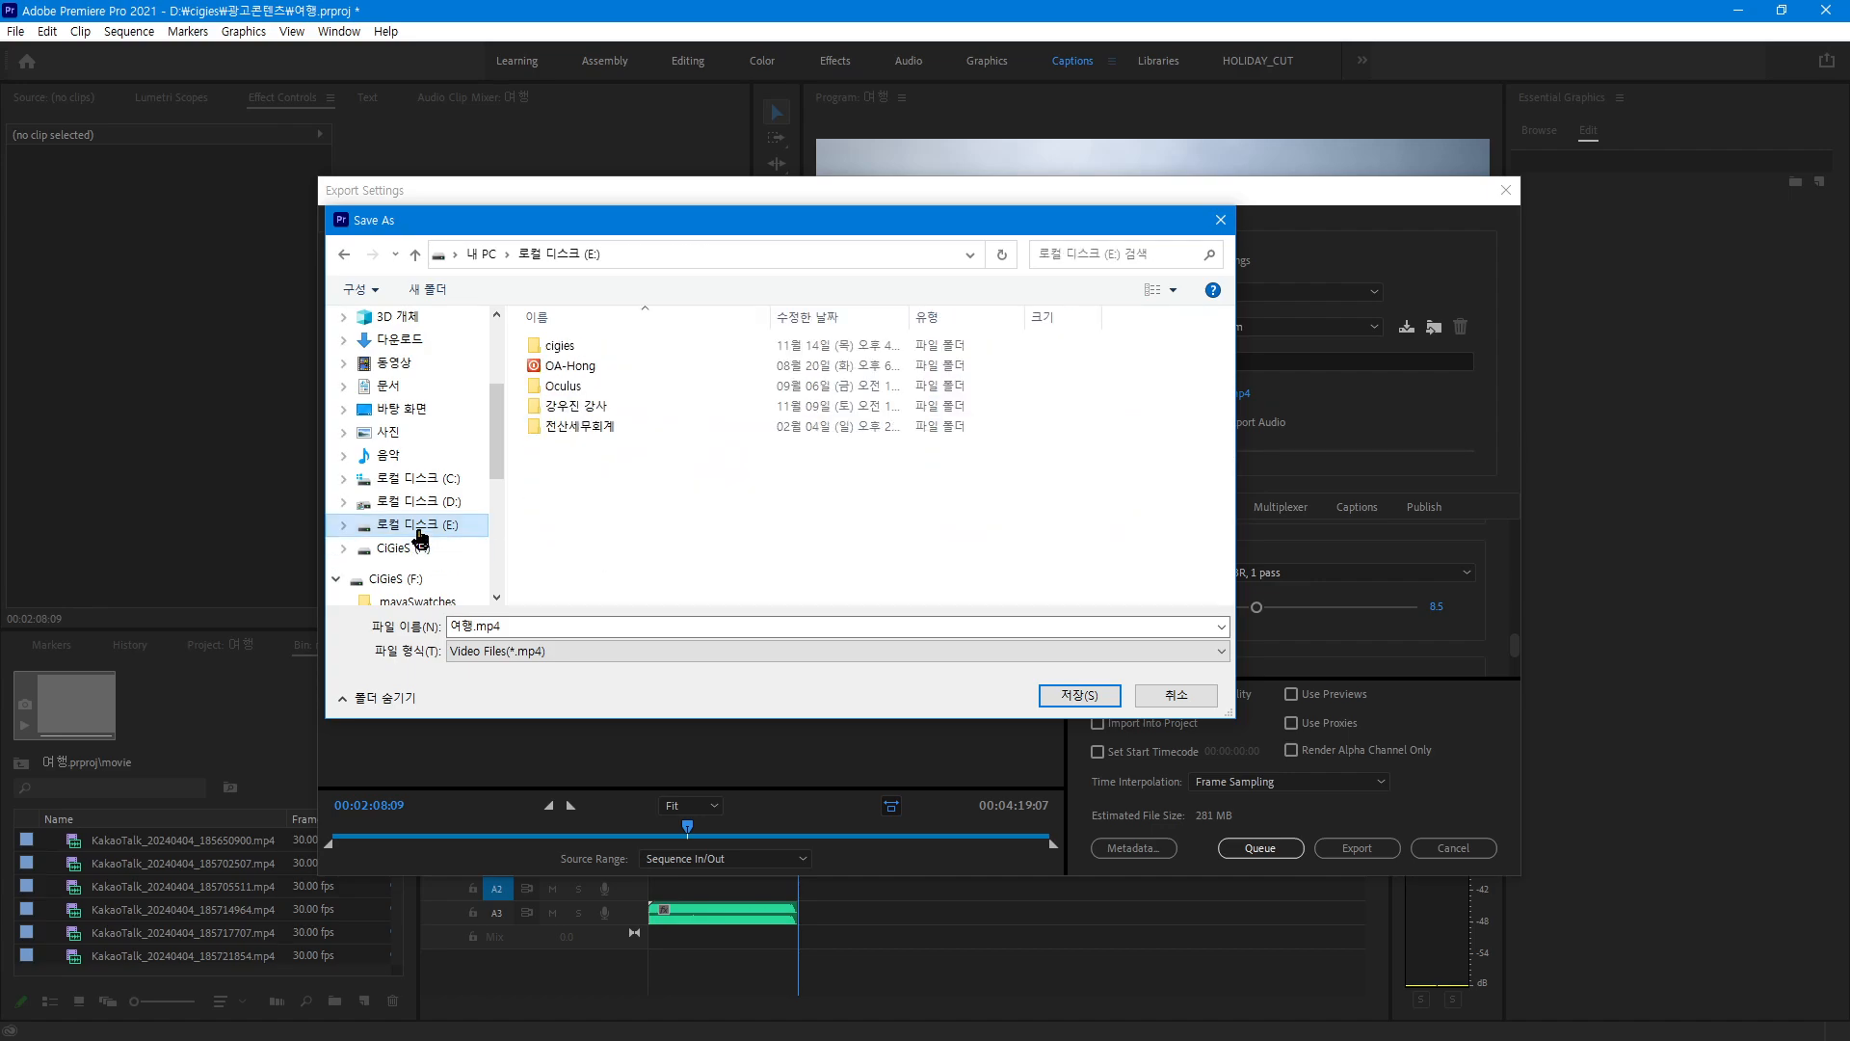